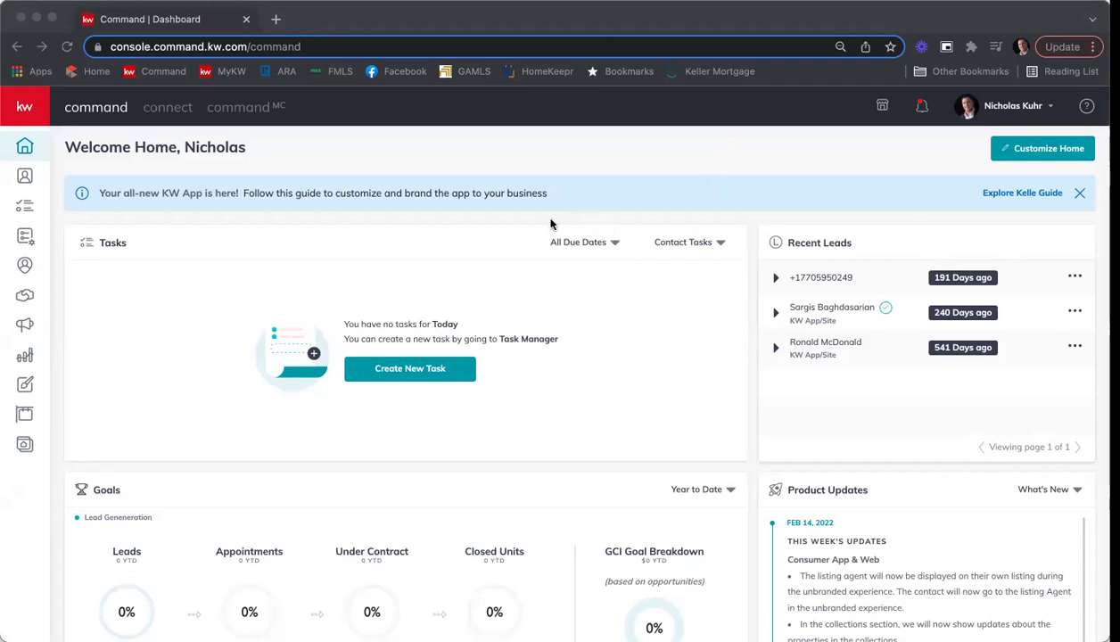
Open the 1234 Main St listing opportunity from All Opportunities in KW Command.
{"action": "left_click", "coordinate": [24, 296]}
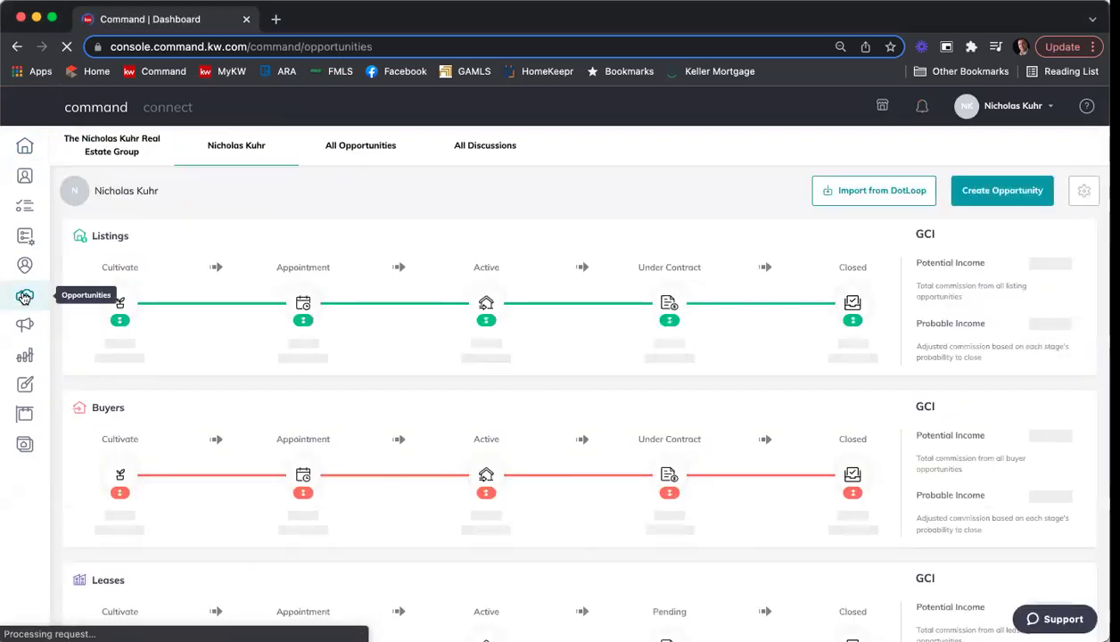
{"action": "left_click", "coordinate": [340, 155]}
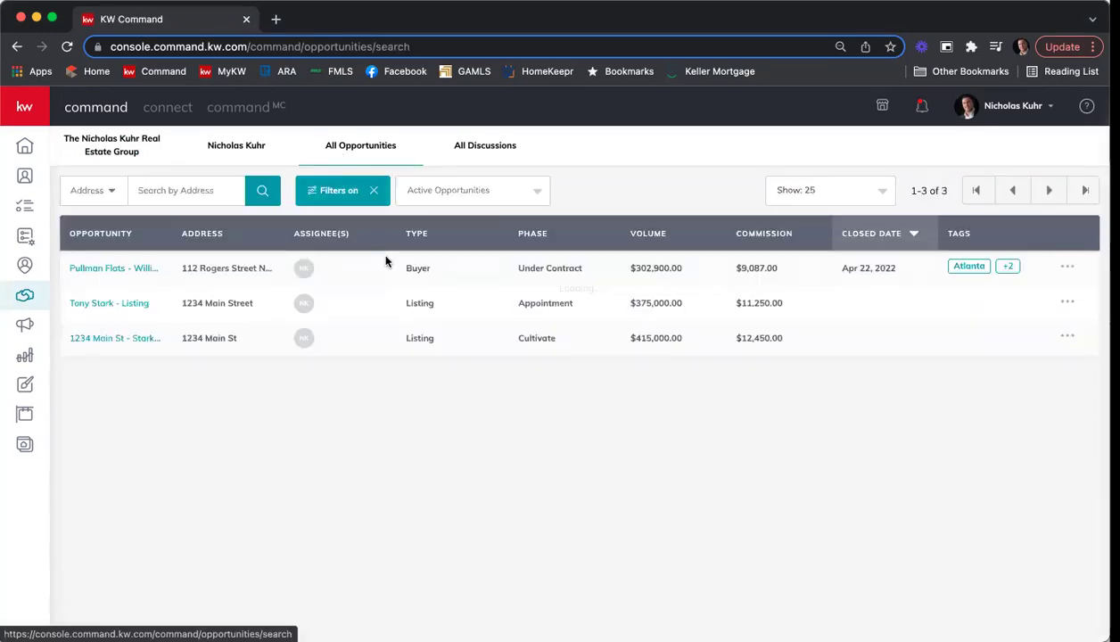
{"action": "left_click", "coordinate": [99, 344]}
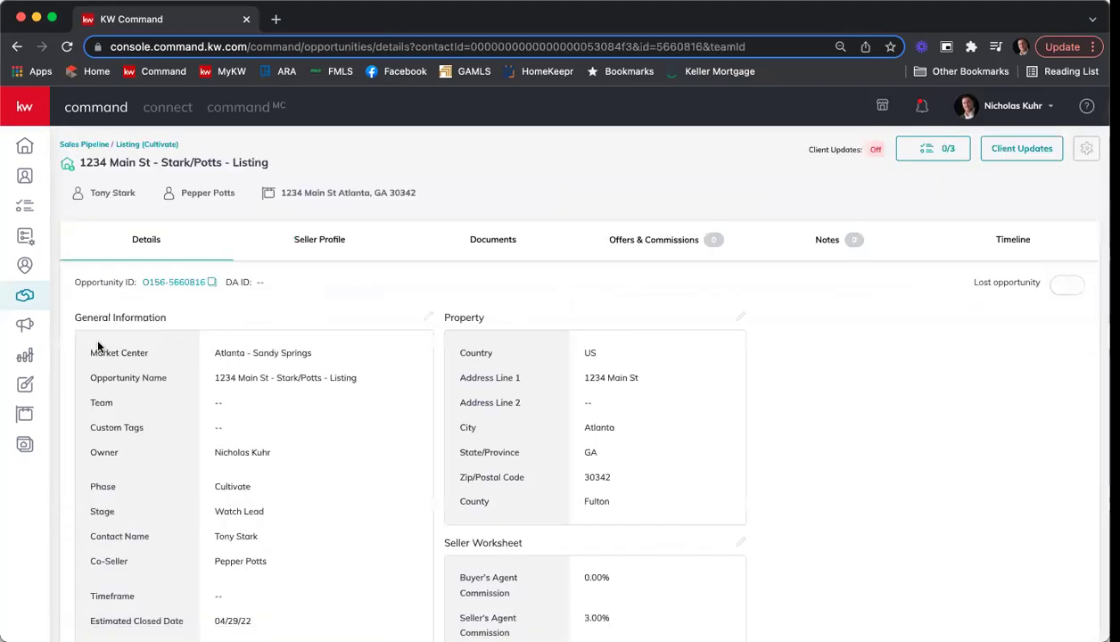
{"action": "scroll", "coordinate": [294, 343], "scroll_direction": "down", "scroll_amount": 2}
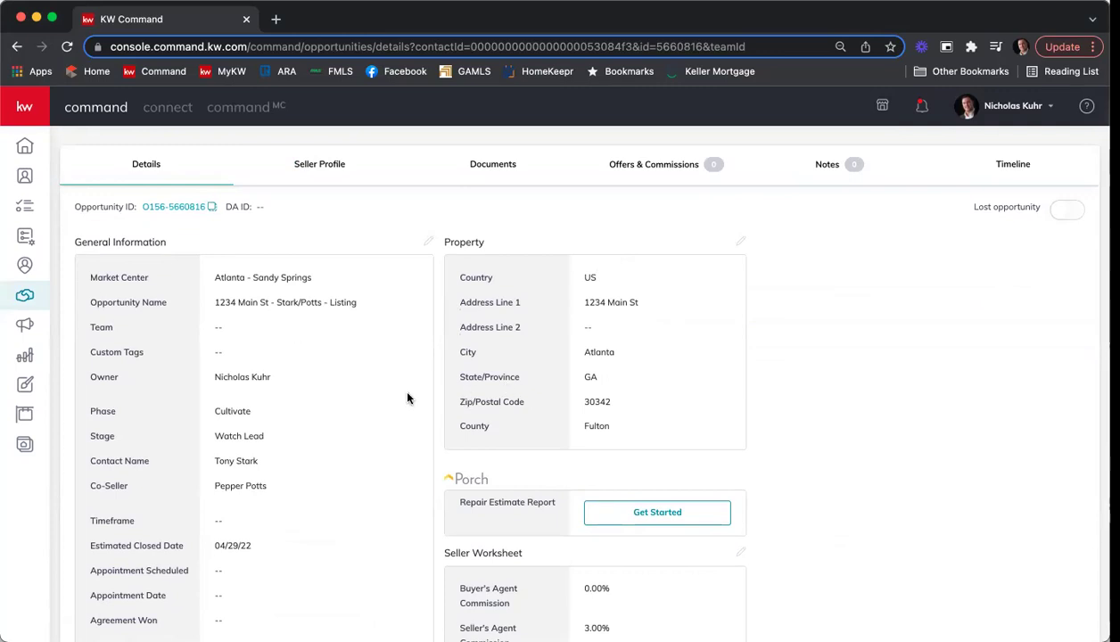
{"action": "scroll", "coordinate": [405, 399], "scroll_direction": "up", "scroll_amount": 2}
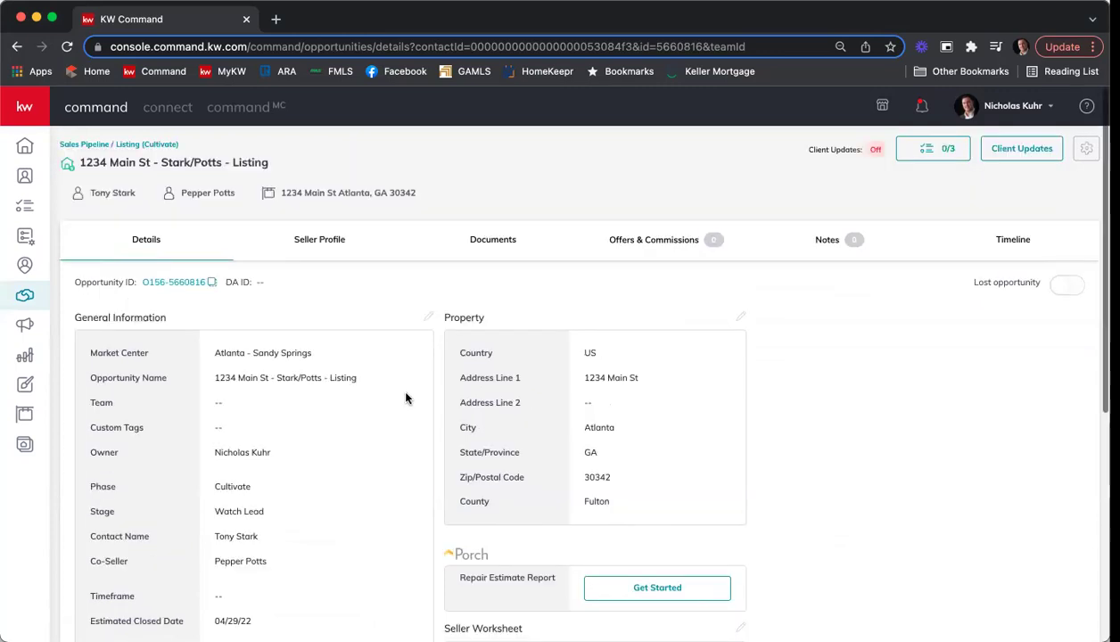
Assign the Residential checklist on the listing's Documents tab, showing the Listed checklist's 7 documents.
{"action": "left_click", "coordinate": [497, 242]}
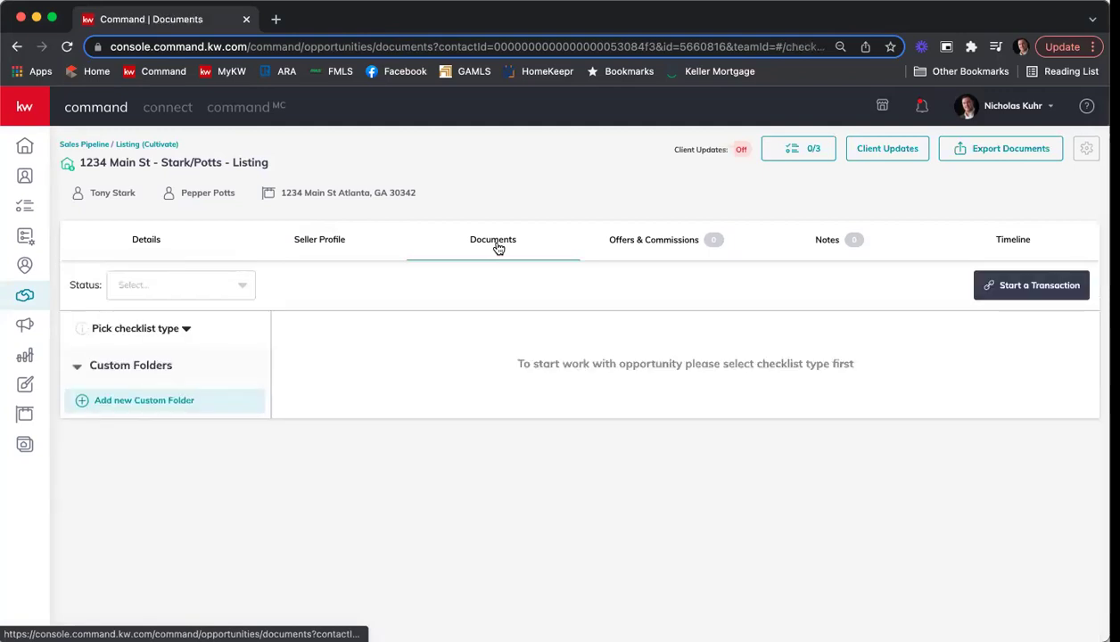
{"action": "left_click", "coordinate": [135, 328]}
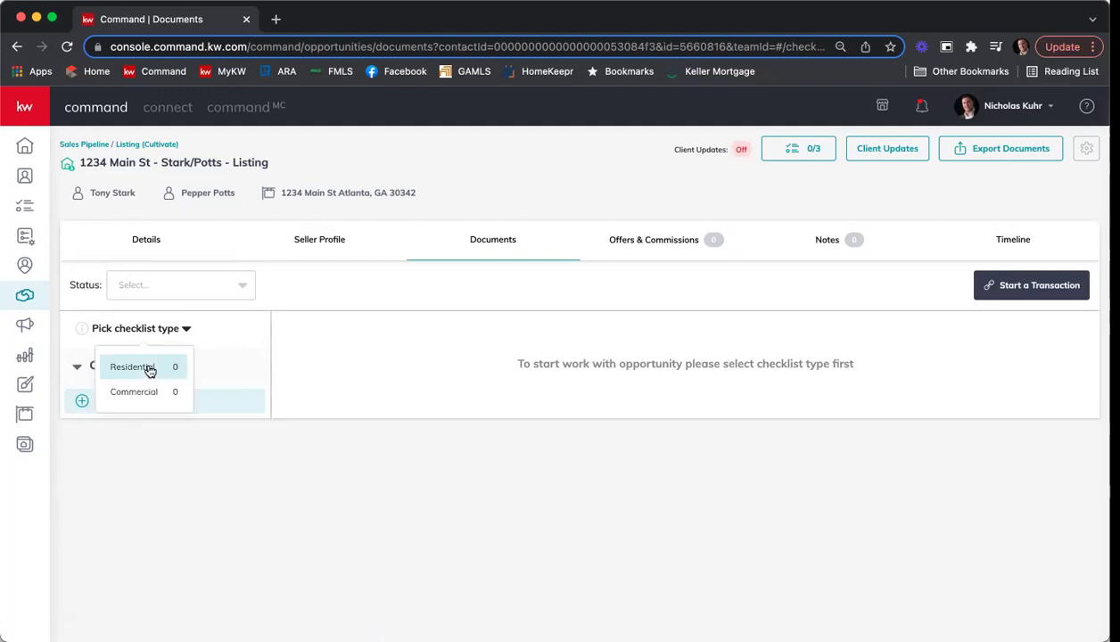
{"action": "left_click", "coordinate": [149, 368]}
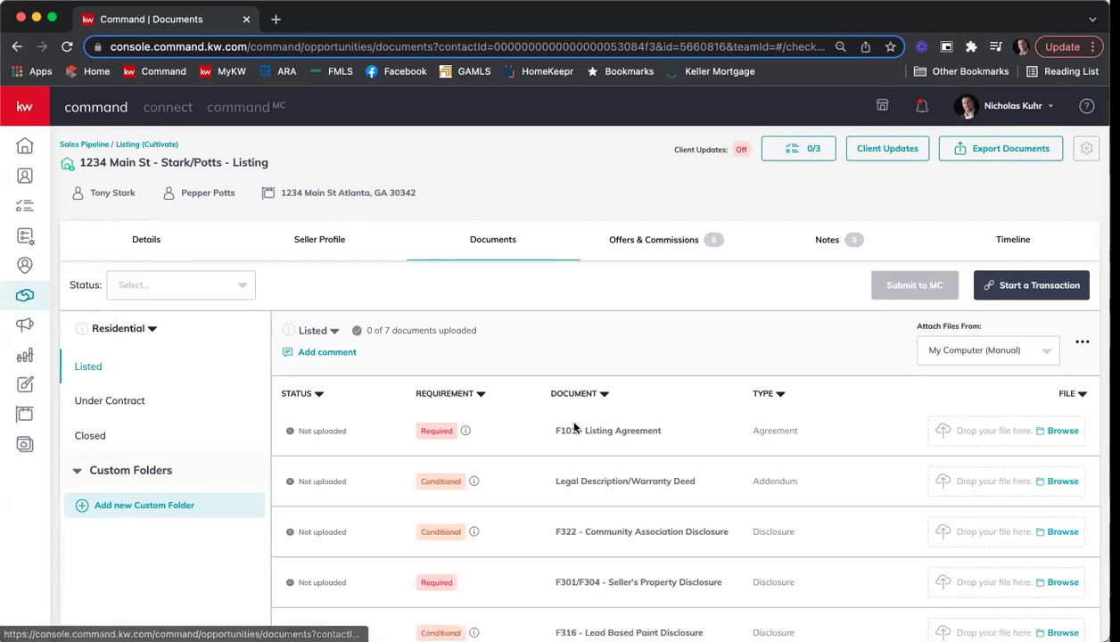
{"action": "scroll", "coordinate": [645, 388], "scroll_direction": "down", "scroll_amount": 3}
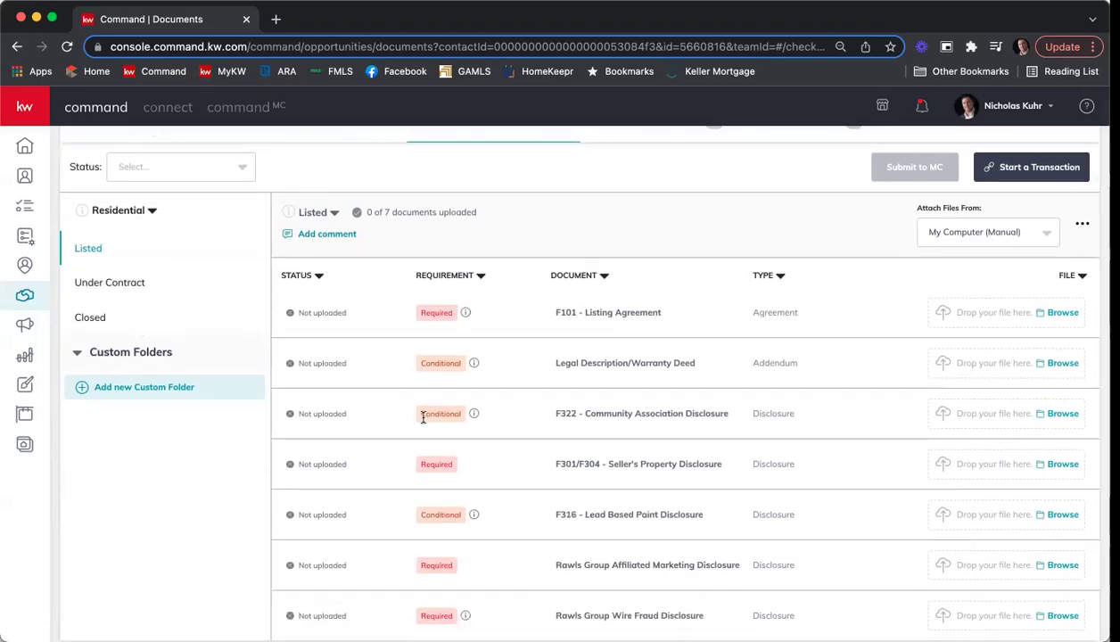
{"action": "scroll", "coordinate": [602, 376], "scroll_direction": "up", "scroll_amount": 3}
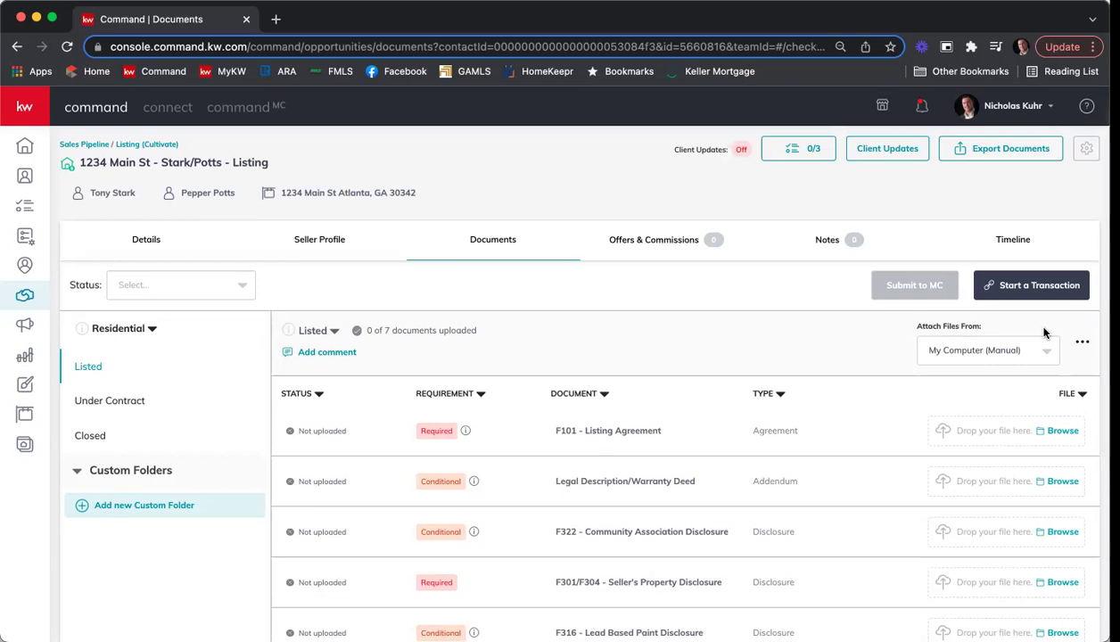
Start a DocuSign transaction for the listing and log in to DocuSign Rooms with the account password.
{"action": "left_click", "coordinate": [1005, 287]}
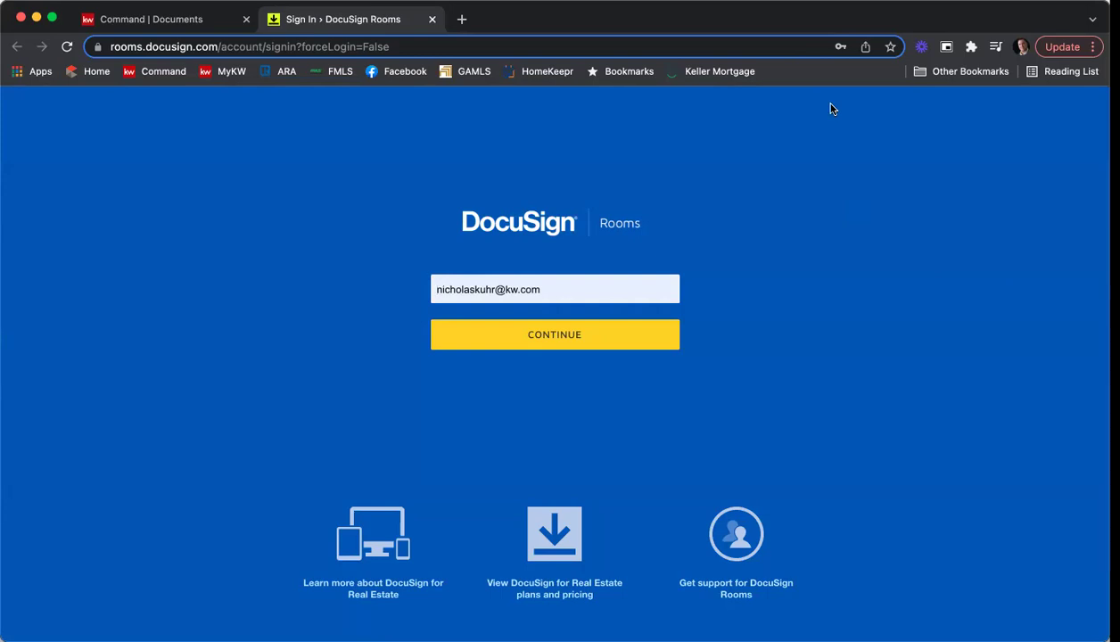
{"action": "left_click", "coordinate": [626, 335]}
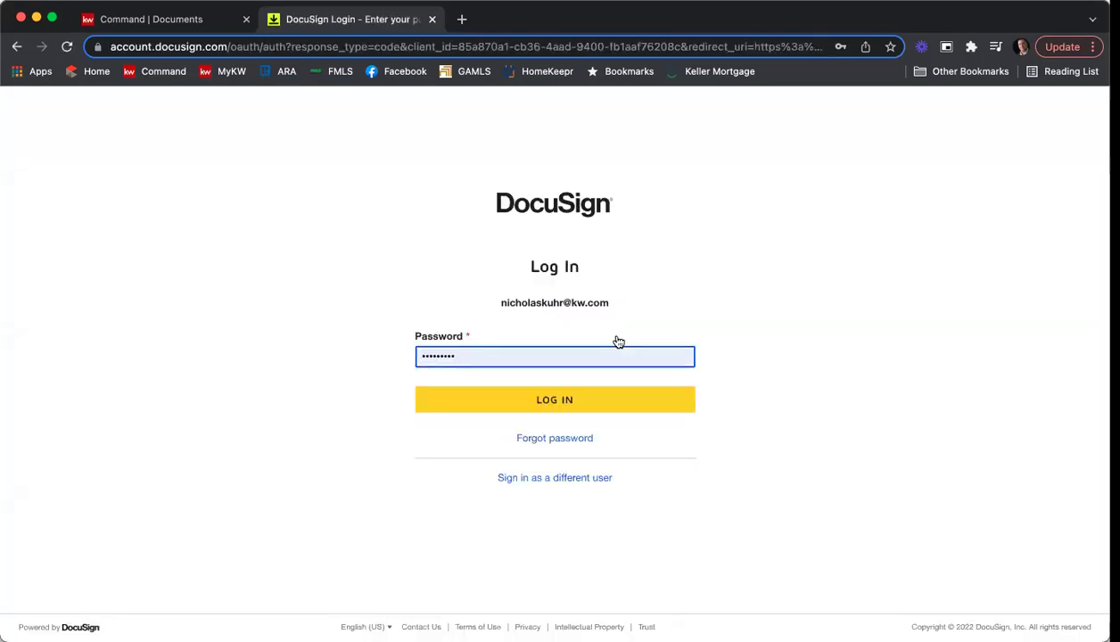
{"action": "left_click", "coordinate": [596, 397]}
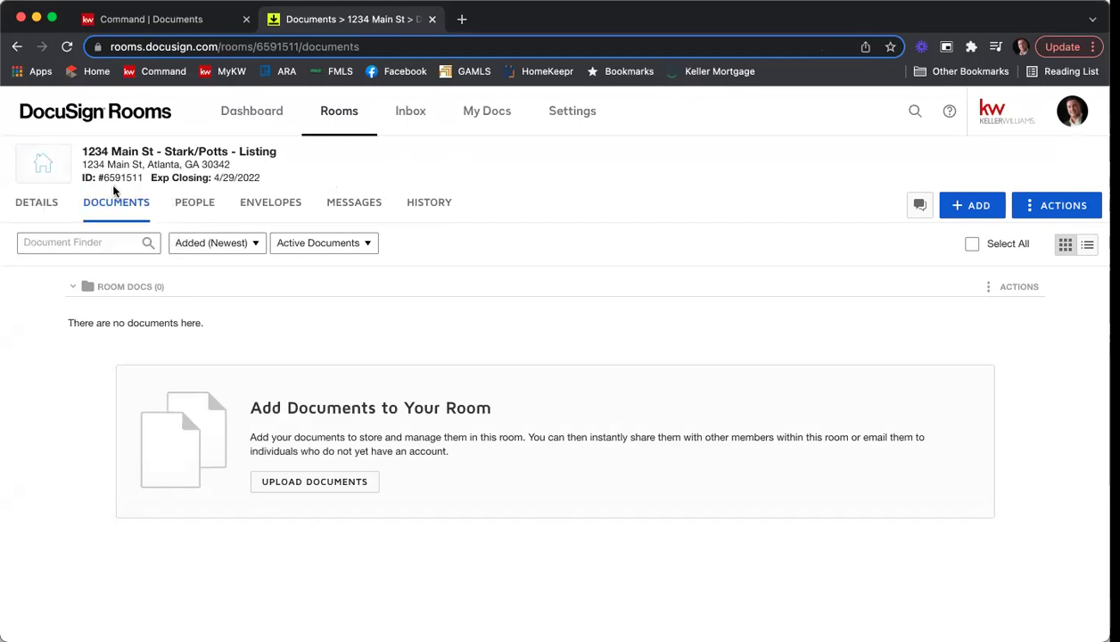
{"action": "mouse_move", "coordinate": [115, 188]}
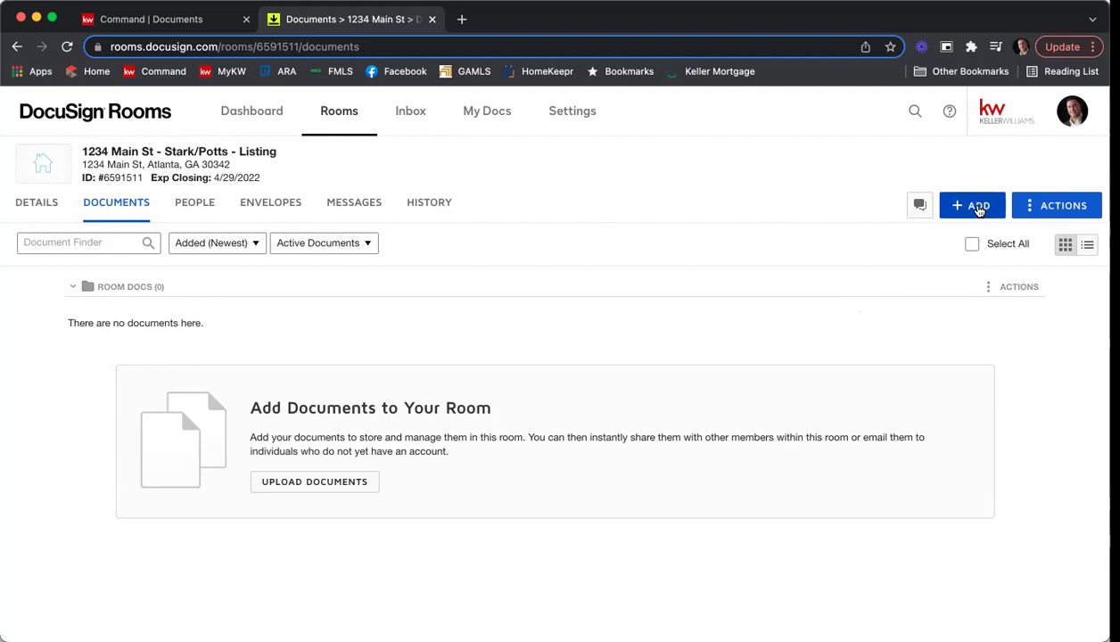
Add DocuSign Forms from the National Association of Realtors provider and open the Member ID lookup.
{"action": "left_click", "coordinate": [978, 210]}
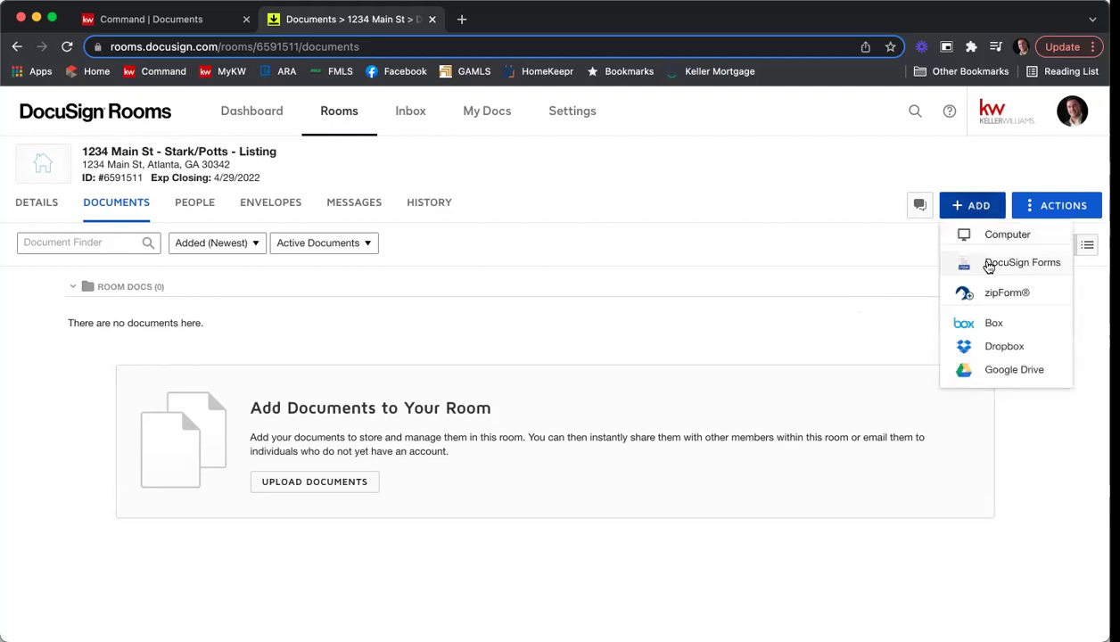
{"action": "left_click", "coordinate": [987, 267]}
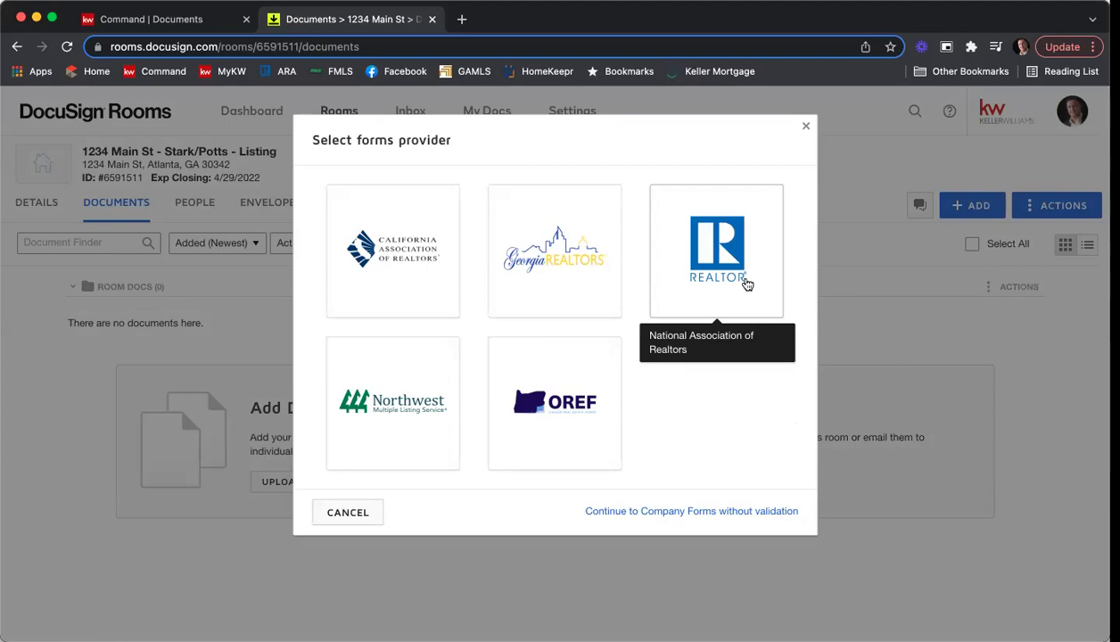
{"action": "left_click", "coordinate": [702, 283]}
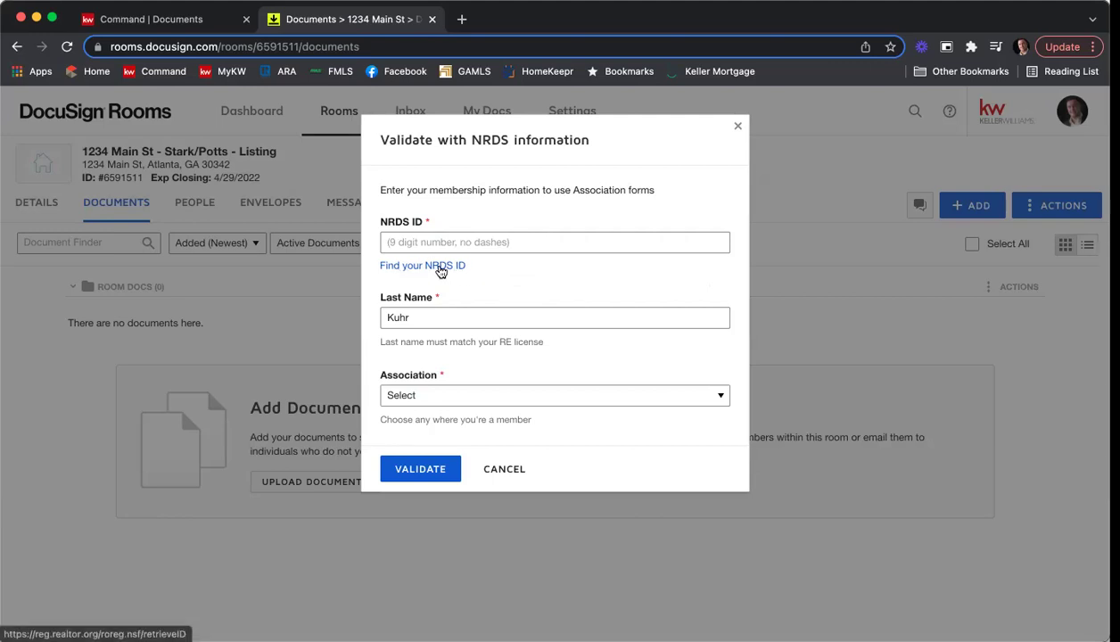
{"action": "left_click", "coordinate": [439, 271]}
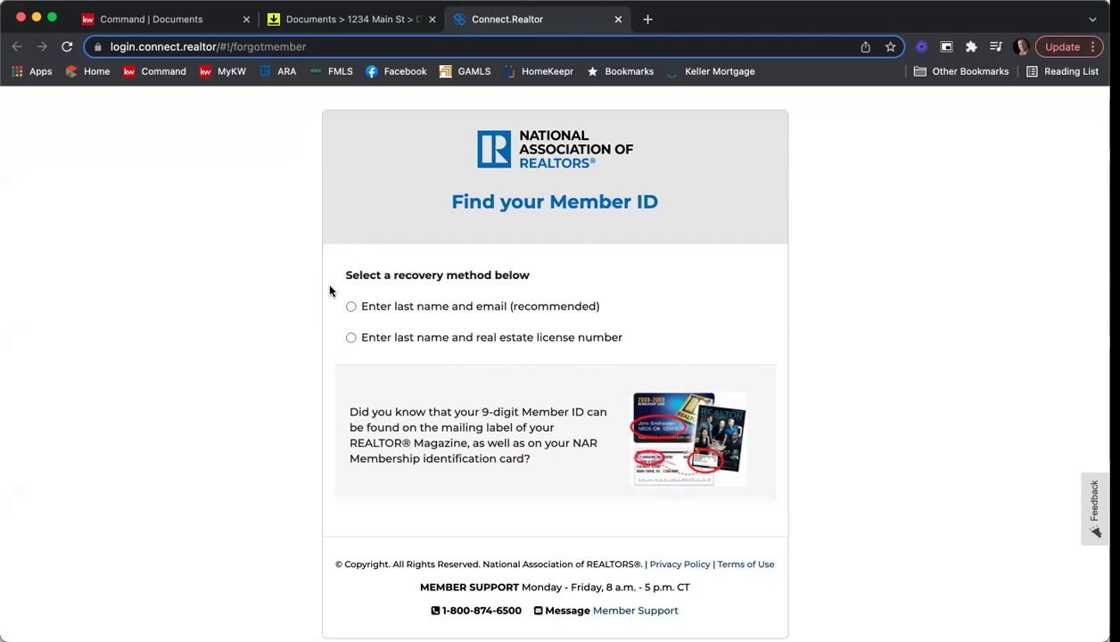
Look up the member ID using the member's last name and license number.
{"action": "left_click", "coordinate": [351, 337]}
{"action": "left_click", "coordinate": [401, 365]}
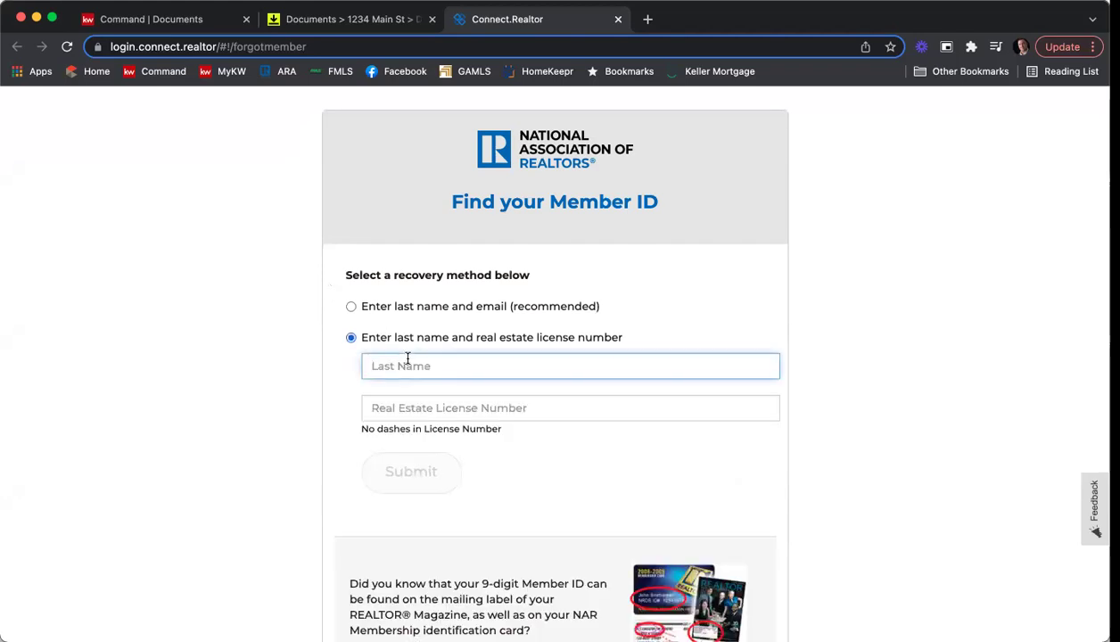
{"action": "type", "text": "Kukhr"}
{"action": "key", "text": "Tab"}
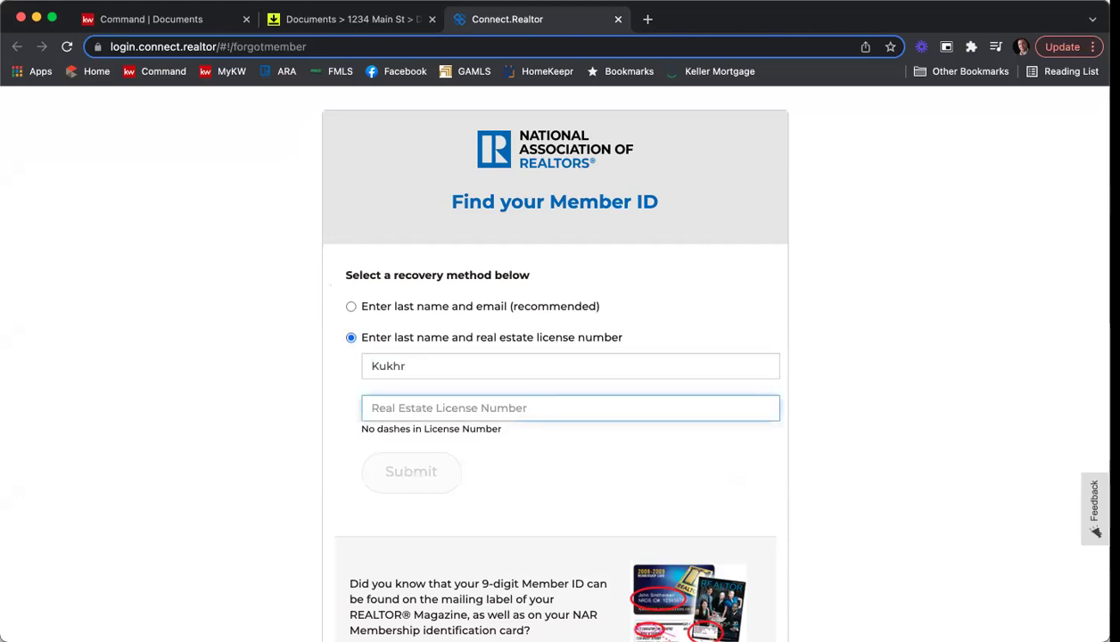
{"action": "key", "text": "shift+Tab"}
{"action": "type", "text": "Kuhr"}
{"action": "key", "text": "Tab"}
{"action": "type", "text": "379844"}
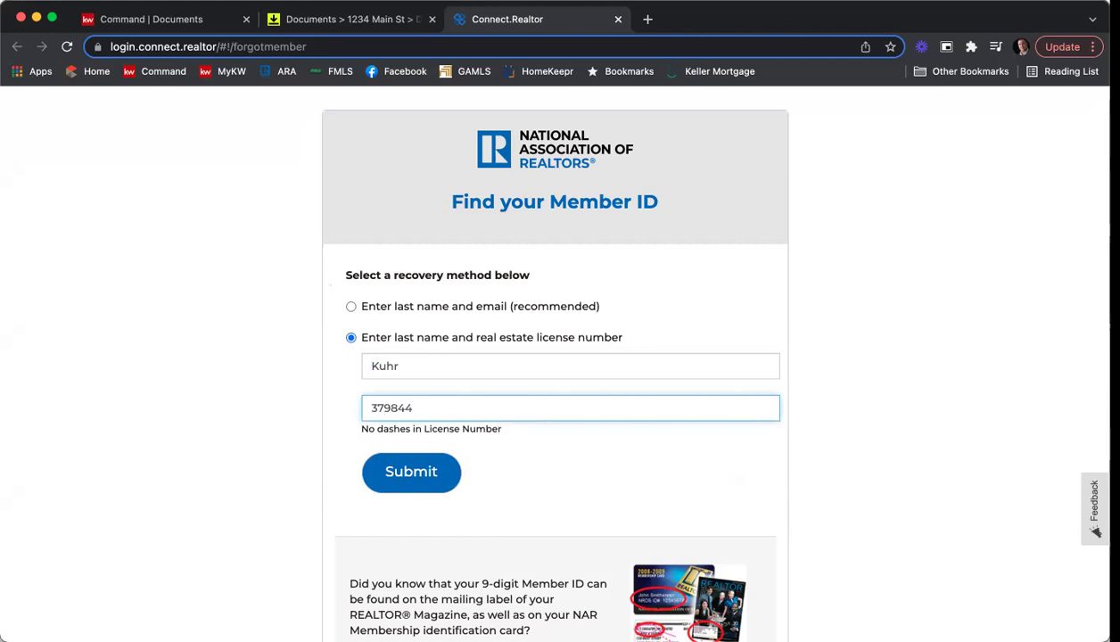
{"action": "left_click", "coordinate": [424, 471]}
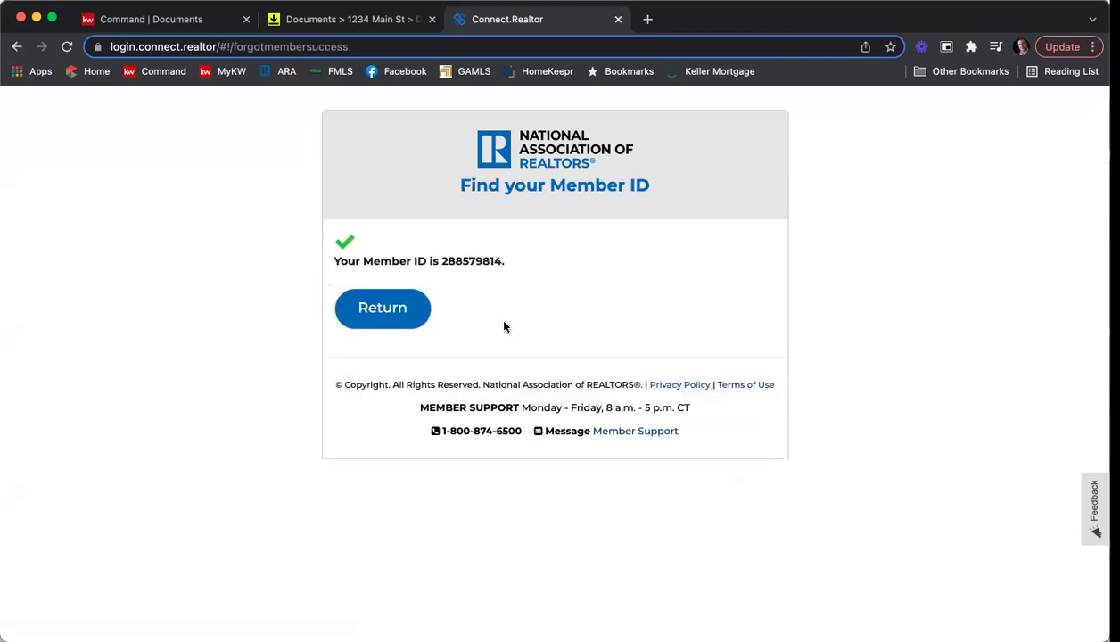
Select and copy the retrieved member ID.
{"action": "left_click_drag", "start_coordinate": [500, 263], "coordinate": [434, 260]}
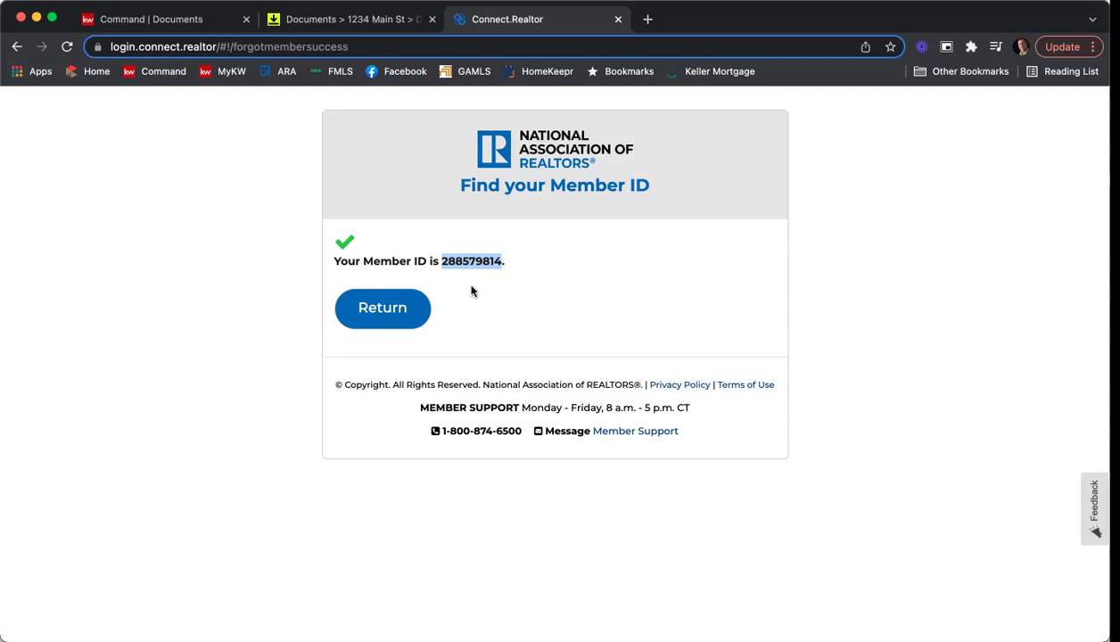
{"action": "right_click", "coordinate": [470, 261]}
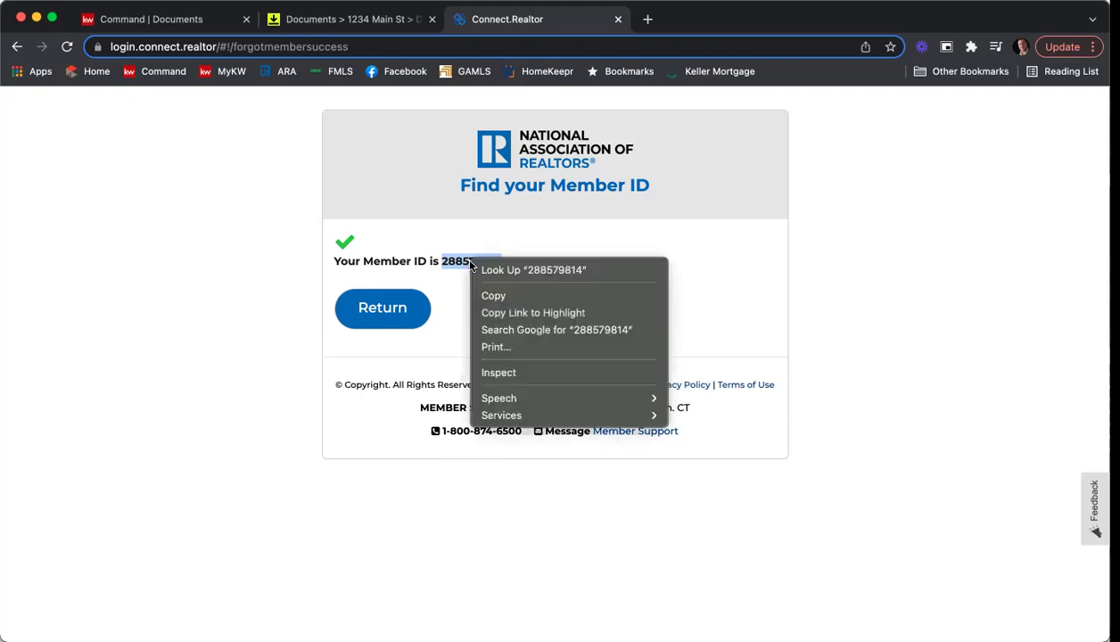
{"action": "left_click", "coordinate": [493, 294]}
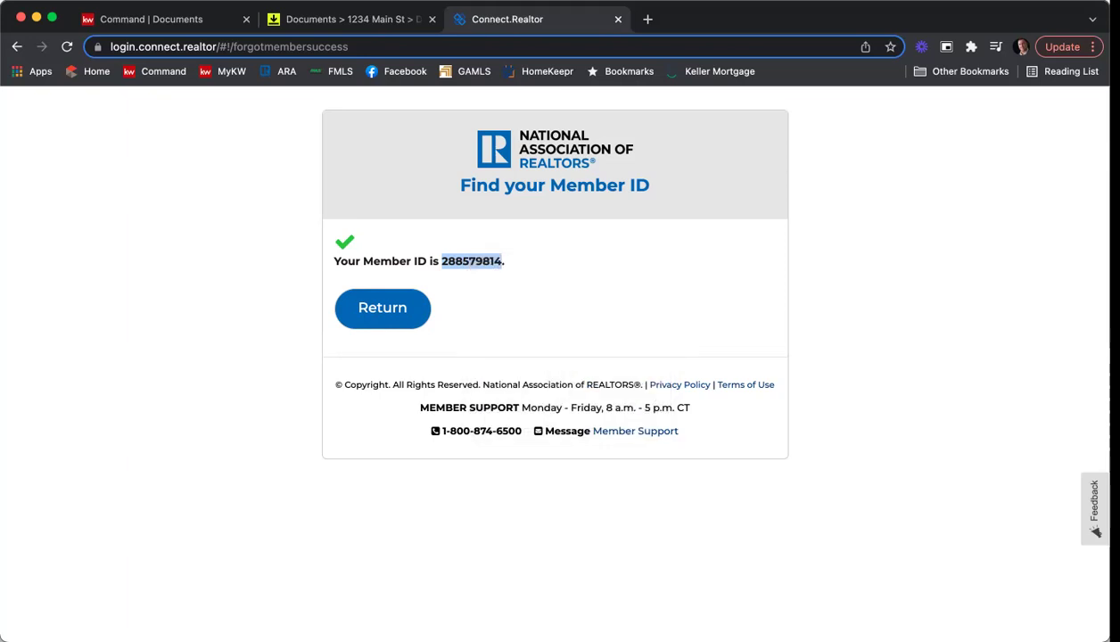
Return to DocuSign Rooms and paste the copied member ID into the NRDS ID field.
{"action": "left_click", "coordinate": [618, 19]}
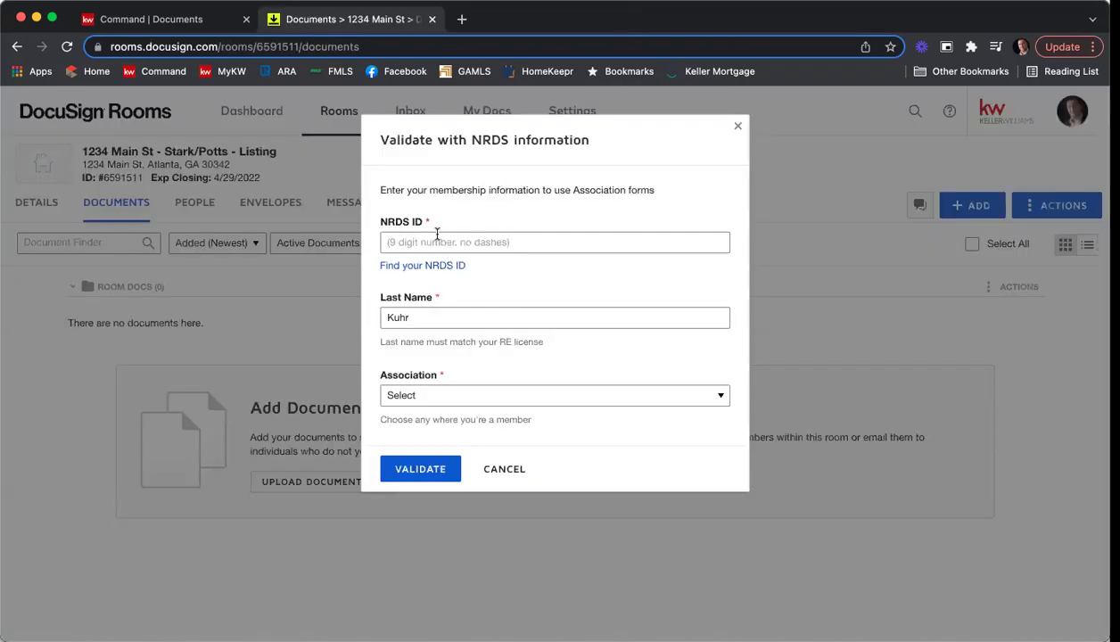
{"action": "left_click", "coordinate": [430, 239]}
{"action": "right_click", "coordinate": [437, 238]}
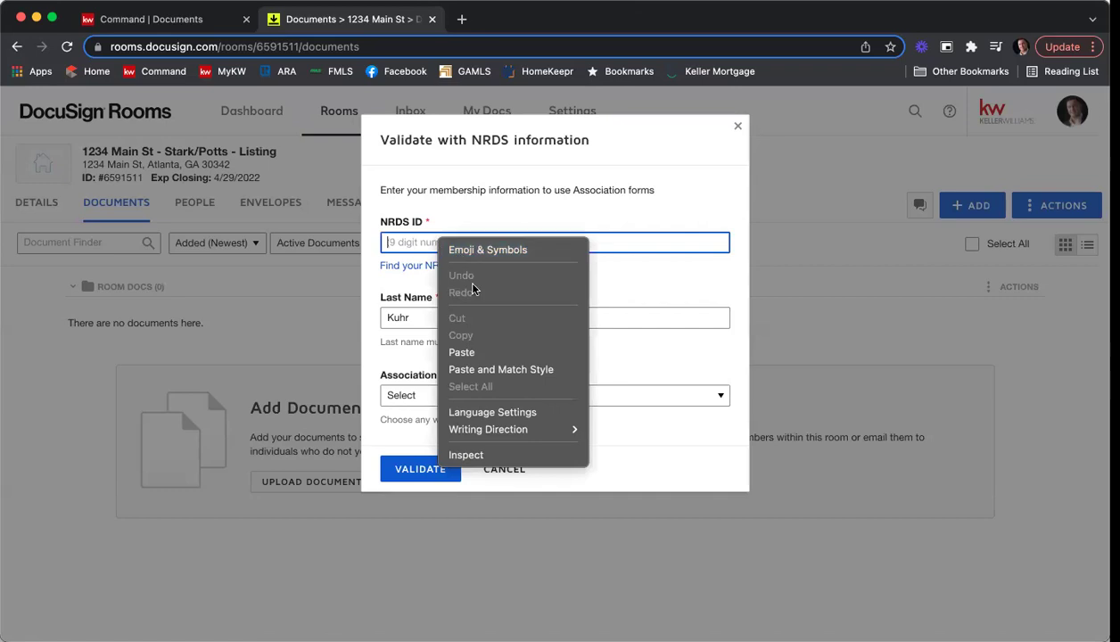
{"action": "left_click", "coordinate": [477, 351]}
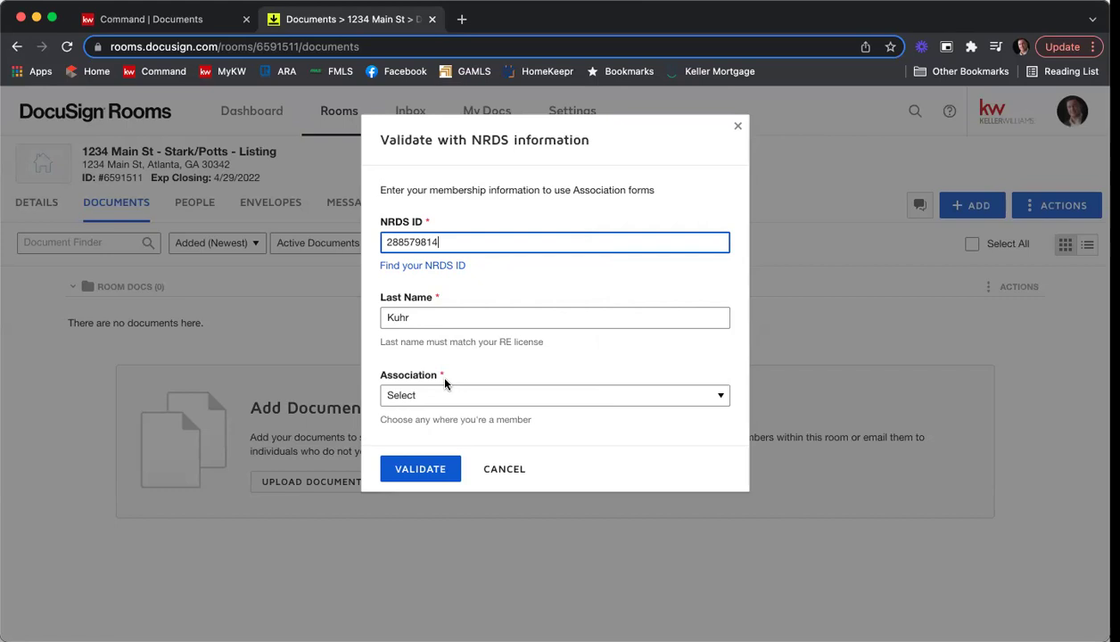
Set the association to GEORGIA ASSOCIATION OF REALTORS® and validate.
{"action": "left_click", "coordinate": [419, 397]}
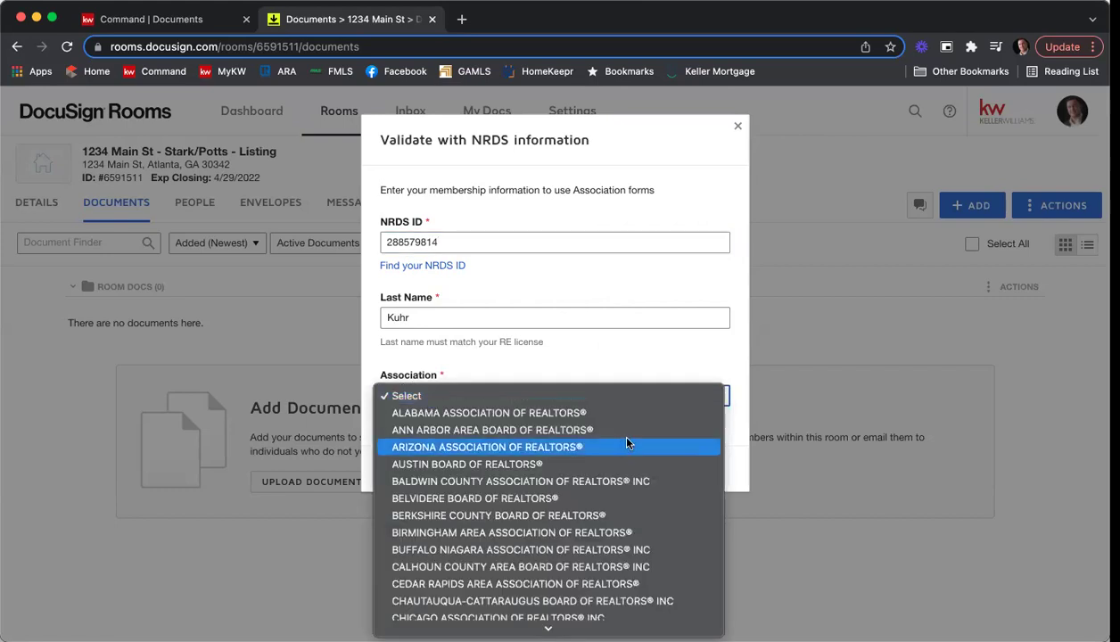
{"action": "scroll", "coordinate": [624, 439], "scroll_direction": "down", "scroll_amount": 5}
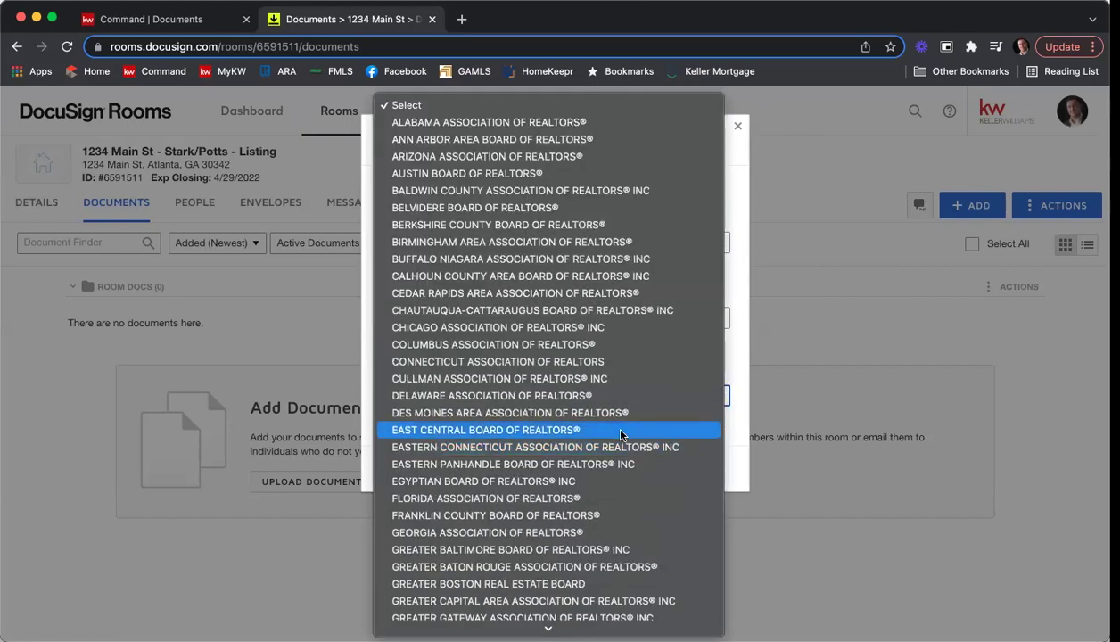
{"action": "left_click", "coordinate": [565, 530]}
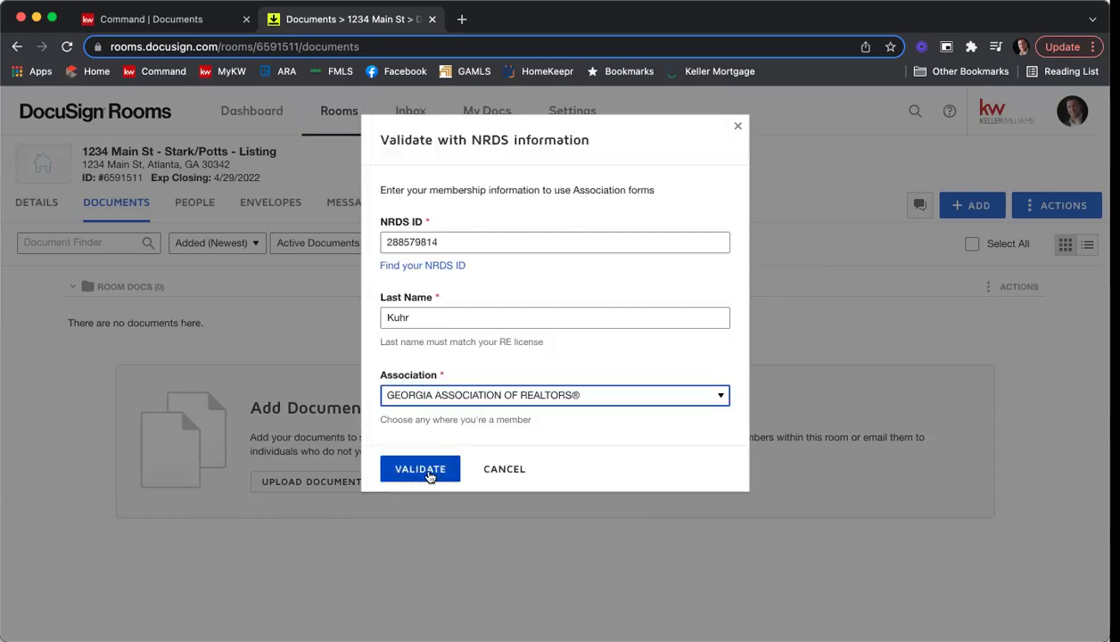
{"action": "left_click", "coordinate": [427, 476]}
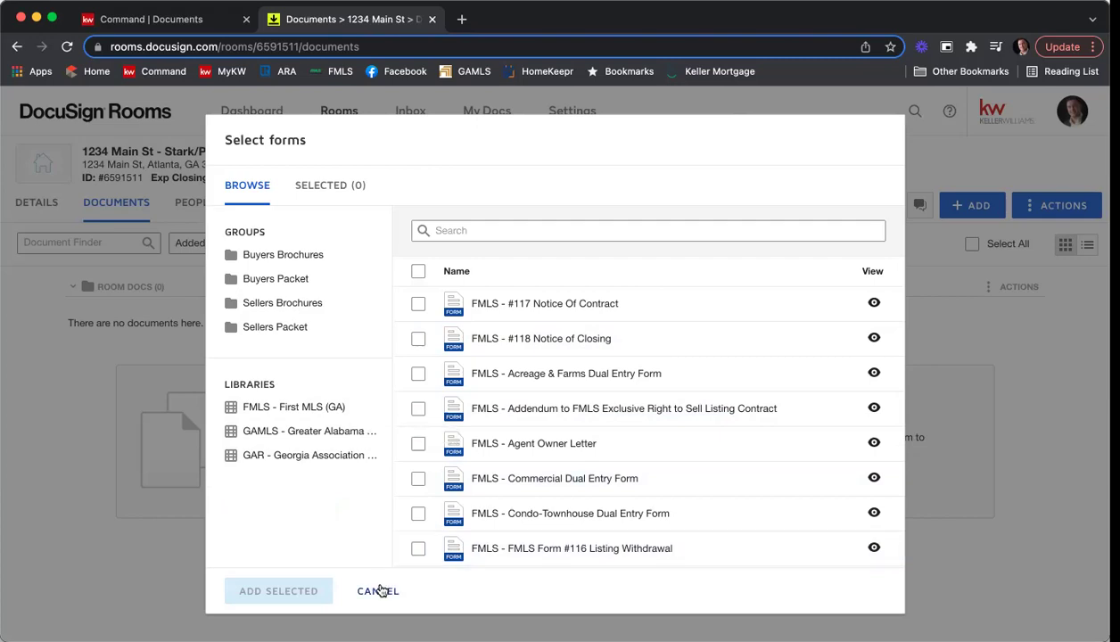
Cancel the Select forms dialog without adding any forms.
{"action": "left_click", "coordinate": [378, 591]}
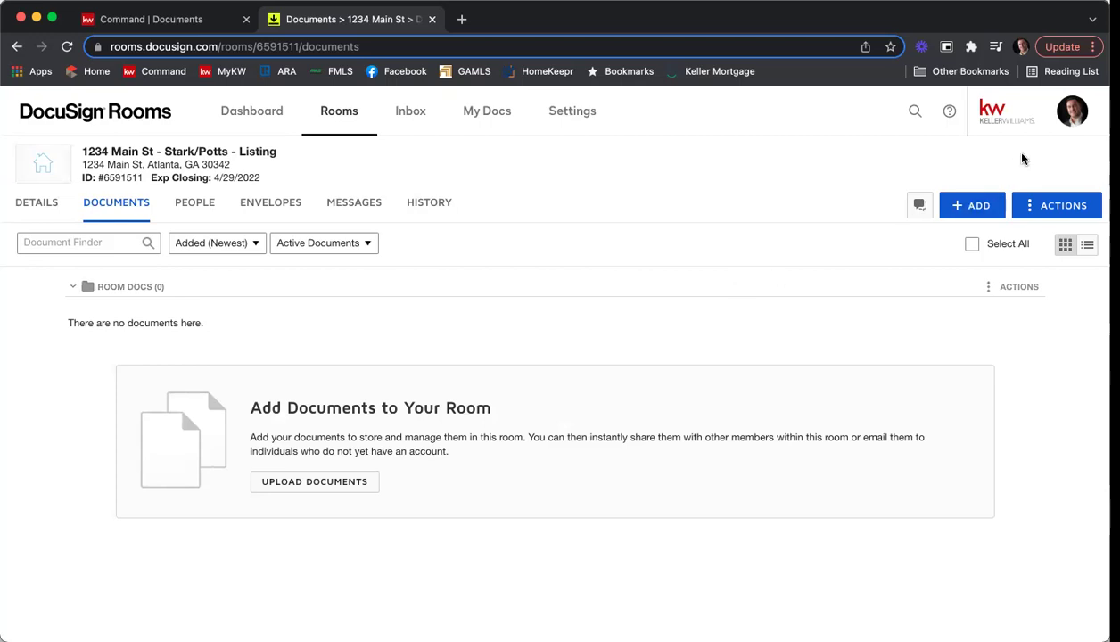
Go to account Preferences and view Integrations listing National Association of Realtors and Company Forms.
{"action": "left_click", "coordinate": [1078, 119]}
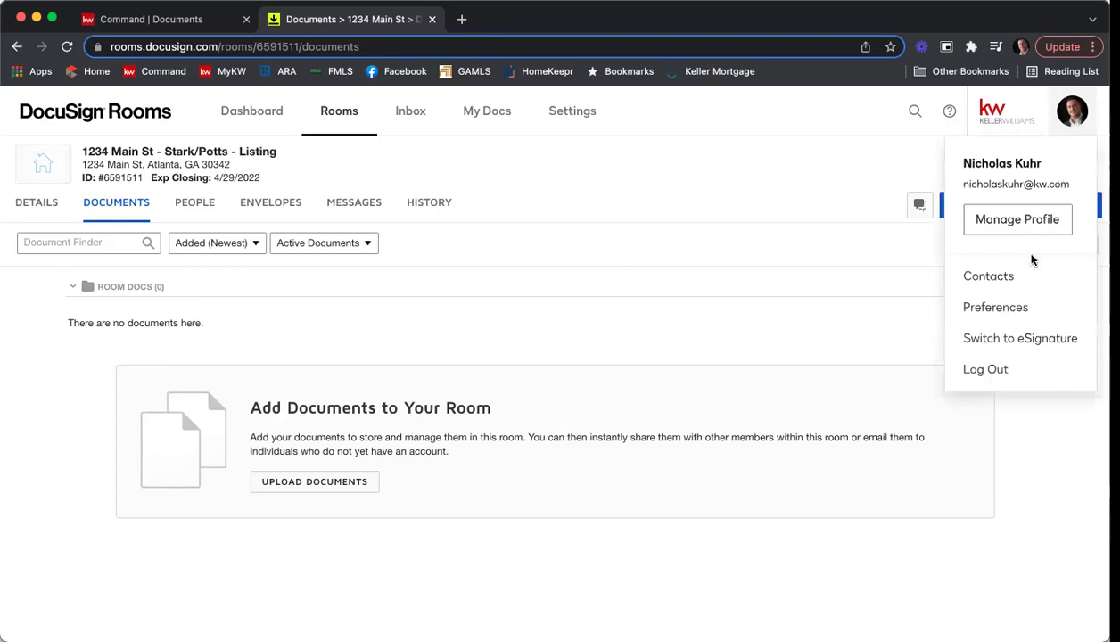
{"action": "left_click", "coordinate": [999, 308]}
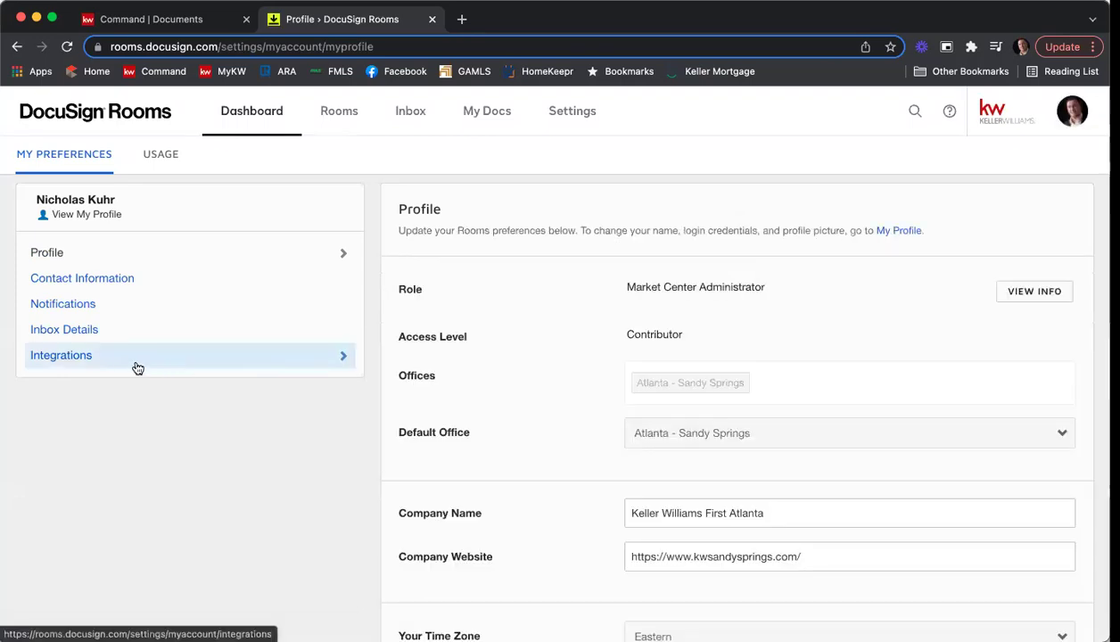
{"action": "left_click", "coordinate": [63, 361]}
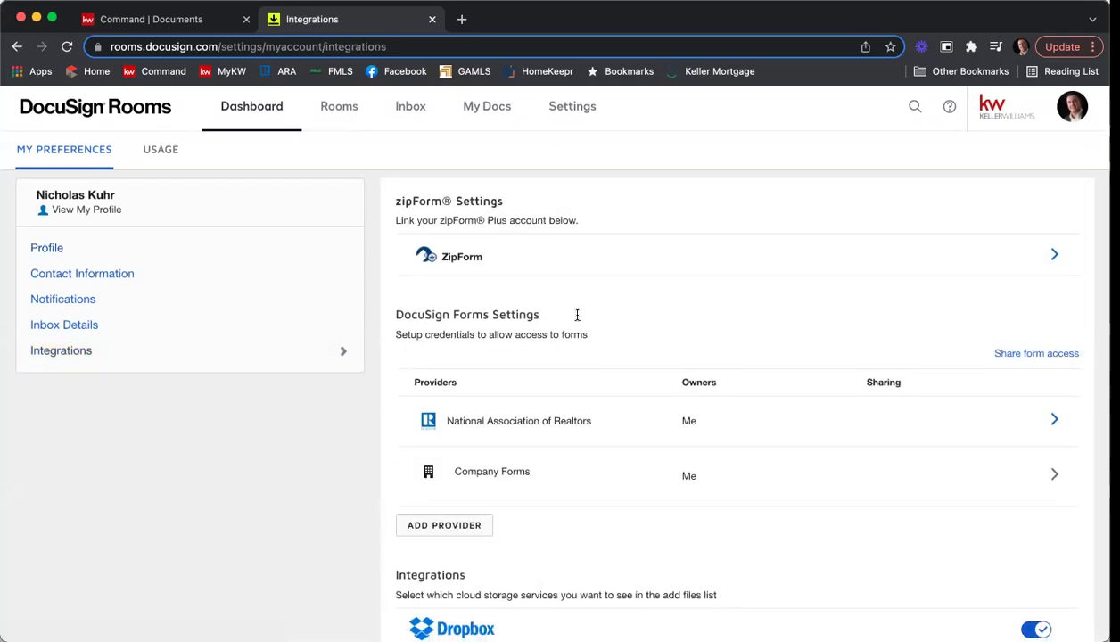
{"action": "scroll", "coordinate": [570, 320], "scroll_direction": "down", "scroll_amount": 1}
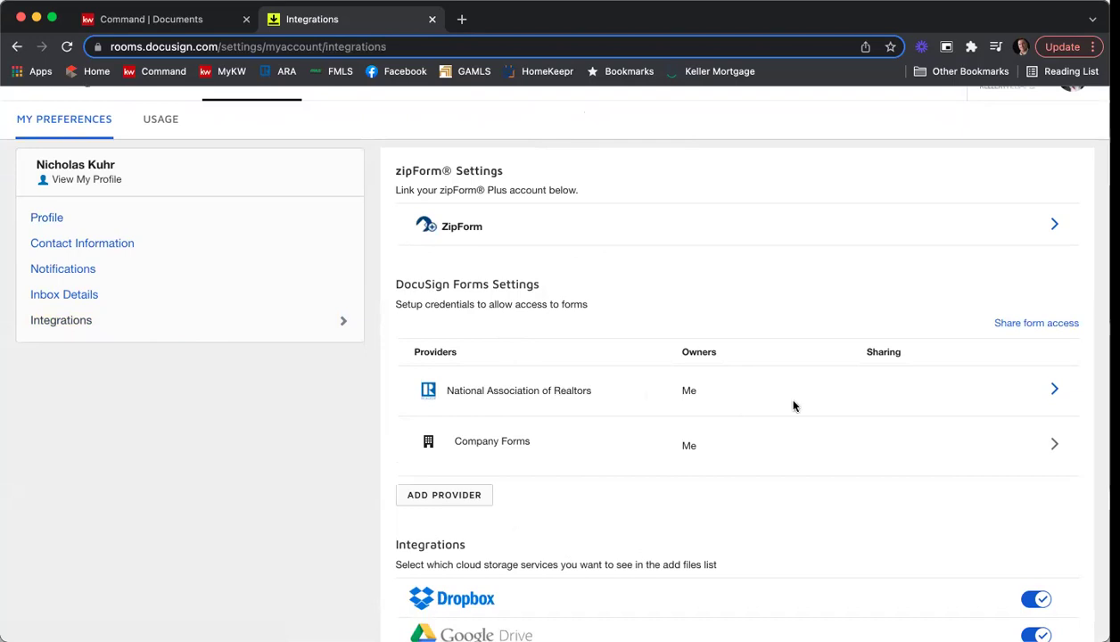
{"action": "left_click", "coordinate": [427, 504]}
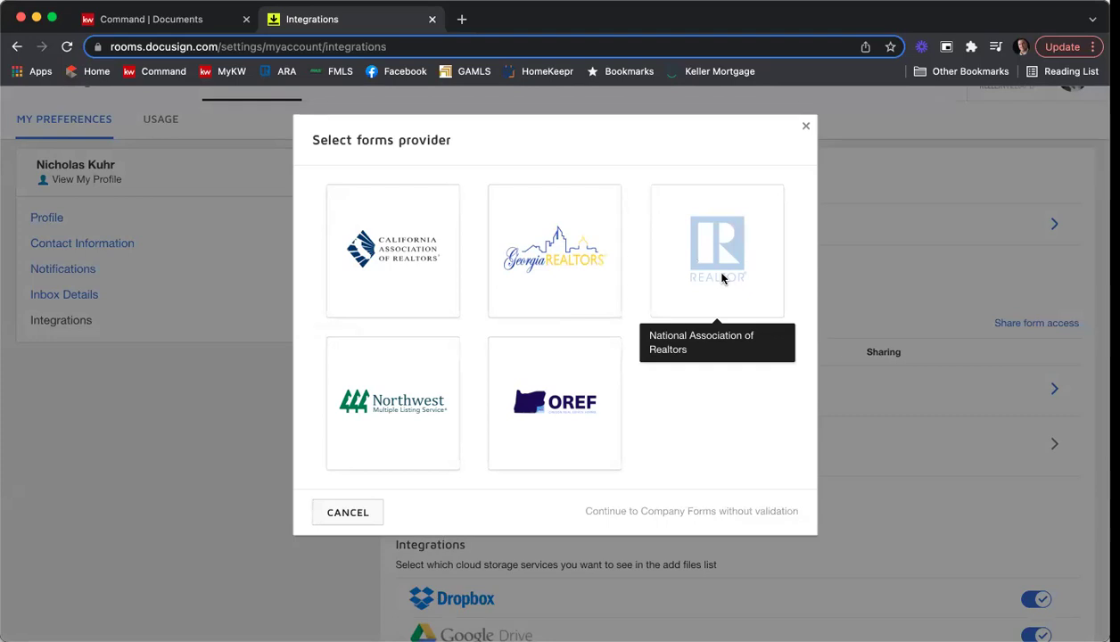
{"action": "left_click", "coordinate": [350, 511]}
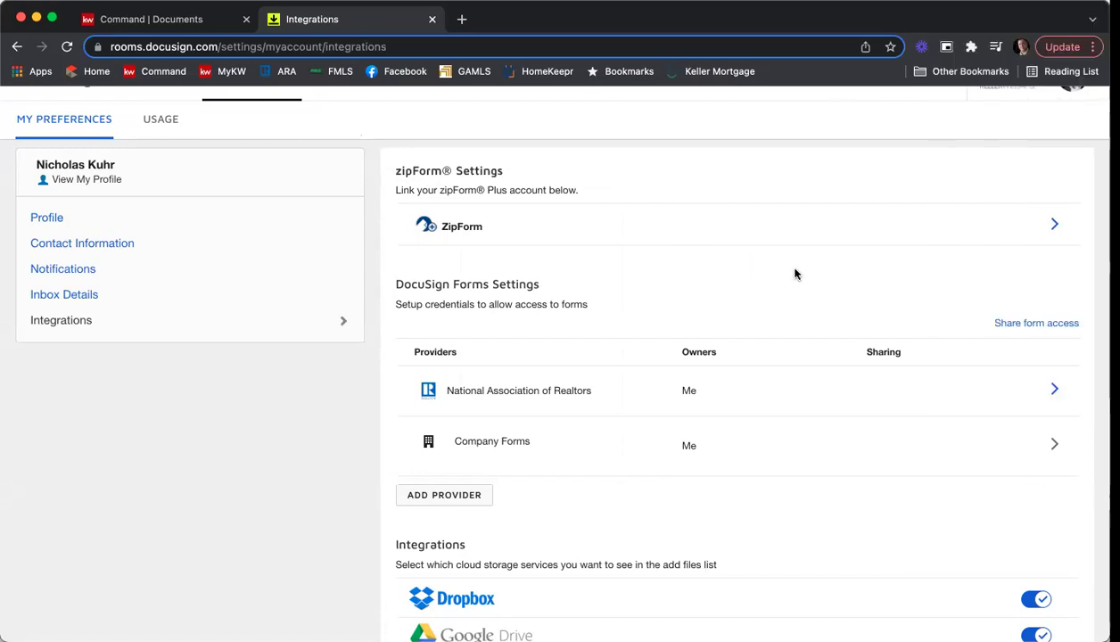
{"action": "scroll", "coordinate": [795, 274], "scroll_direction": "up", "scroll_amount": 1}
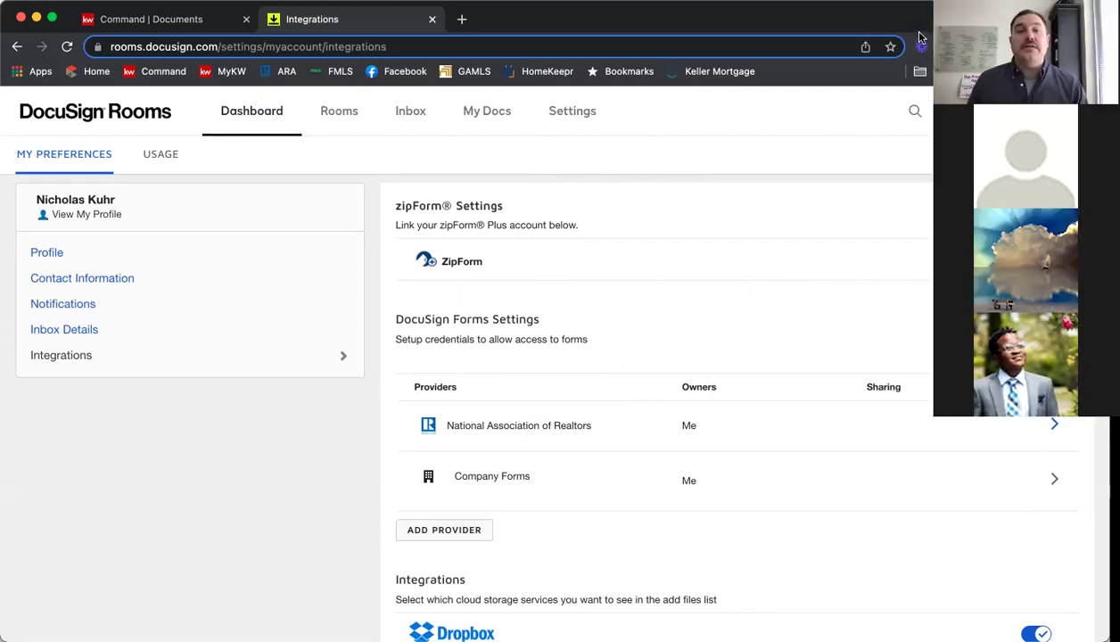
Return to the Dashboard and reopen the 1234 Main St - Stark/Potts - Listing room.
{"action": "left_click", "coordinate": [240, 107]}
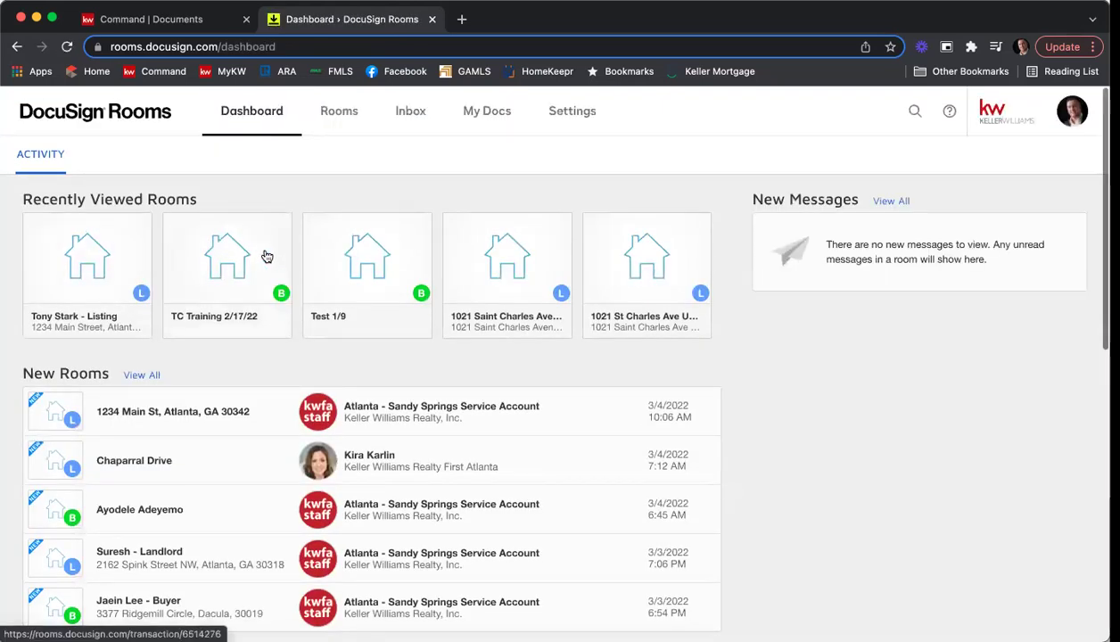
{"action": "left_click", "coordinate": [165, 410]}
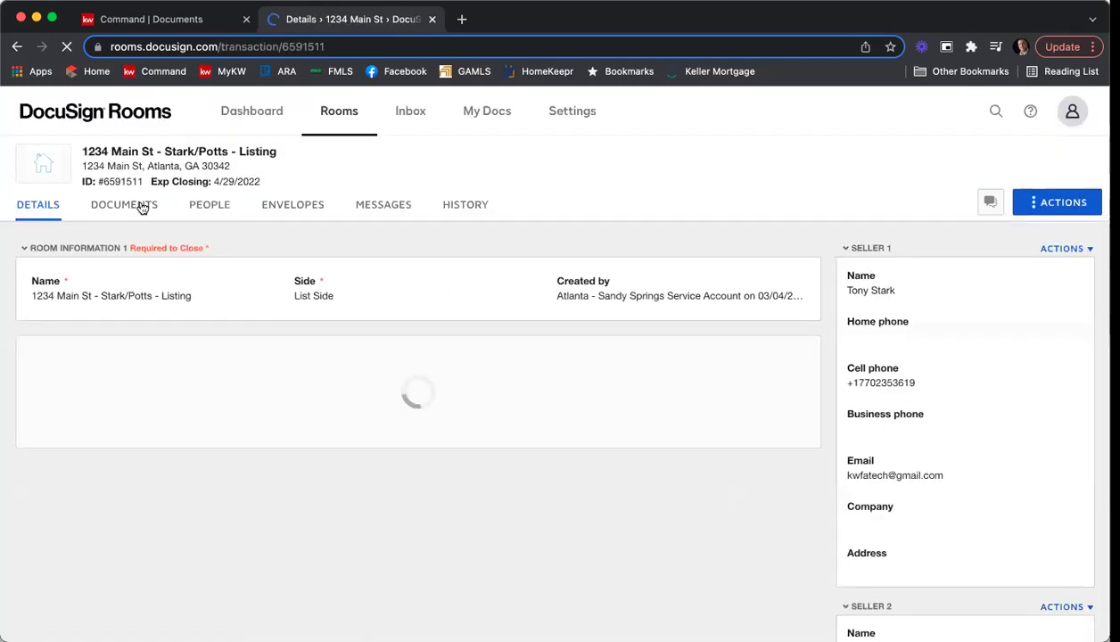
Show the room's Documents tab and bring up the + ADD source options.
{"action": "left_click", "coordinate": [140, 206]}
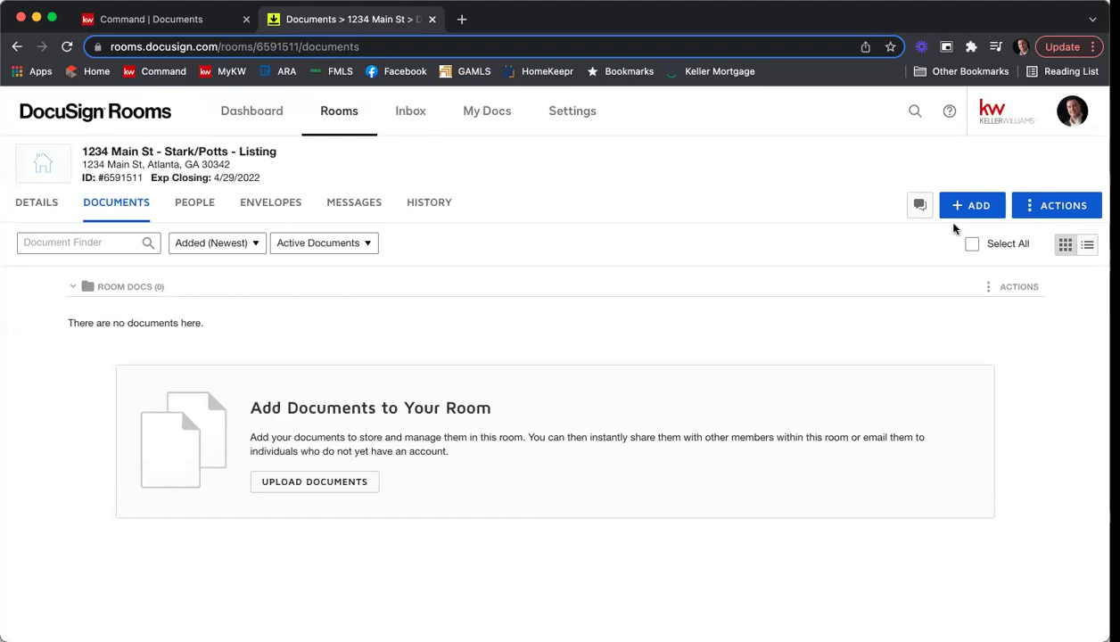
{"action": "left_click", "coordinate": [978, 208]}
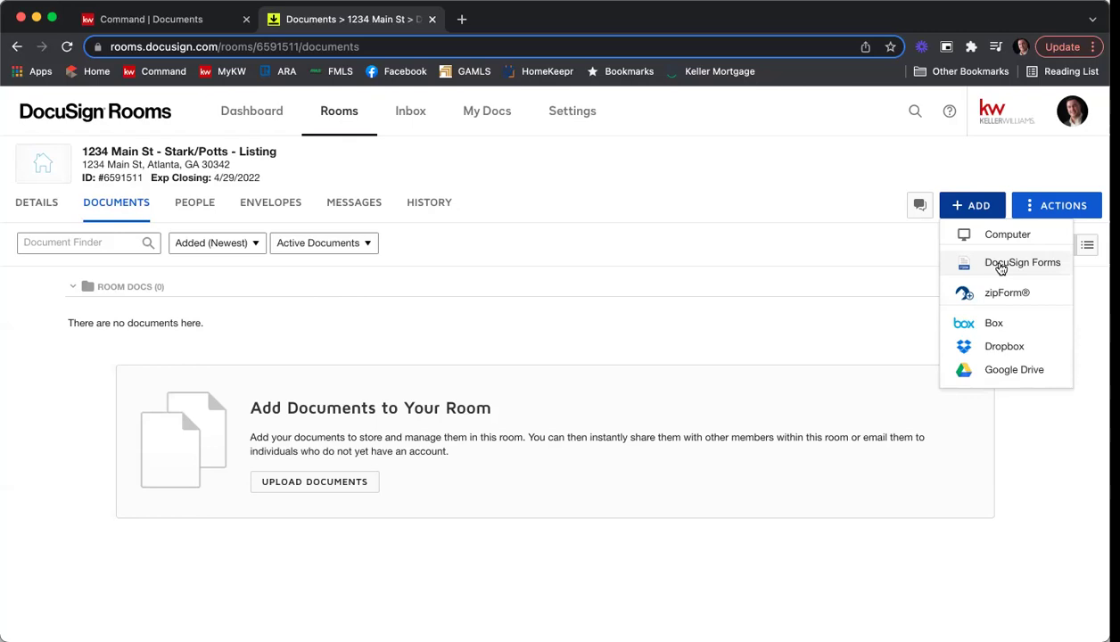
Dismiss the add-document choices and show the 1234 Main St room's details and seller information.
{"action": "left_click", "coordinate": [745, 219]}
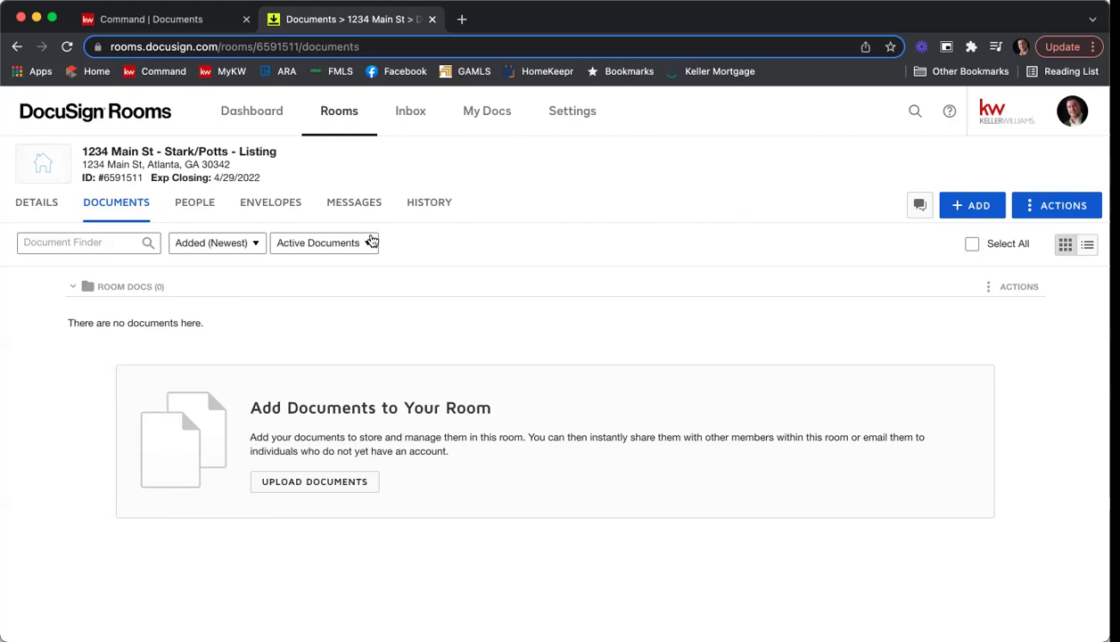
{"action": "left_click", "coordinate": [31, 203]}
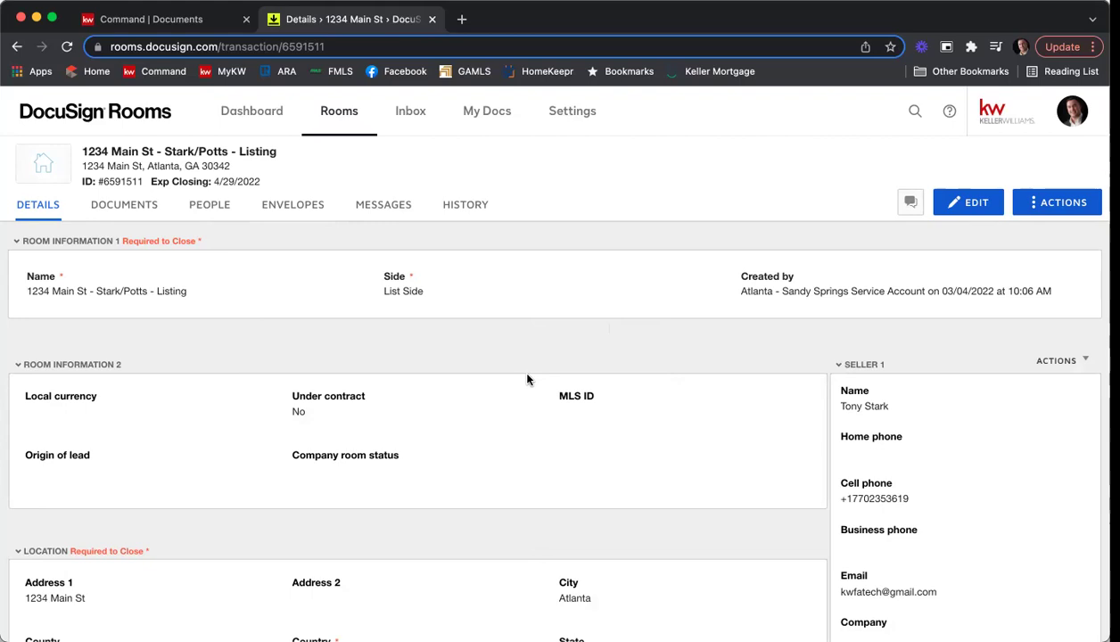
{"action": "scroll", "coordinate": [530, 380], "scroll_direction": "down", "scroll_amount": 5}
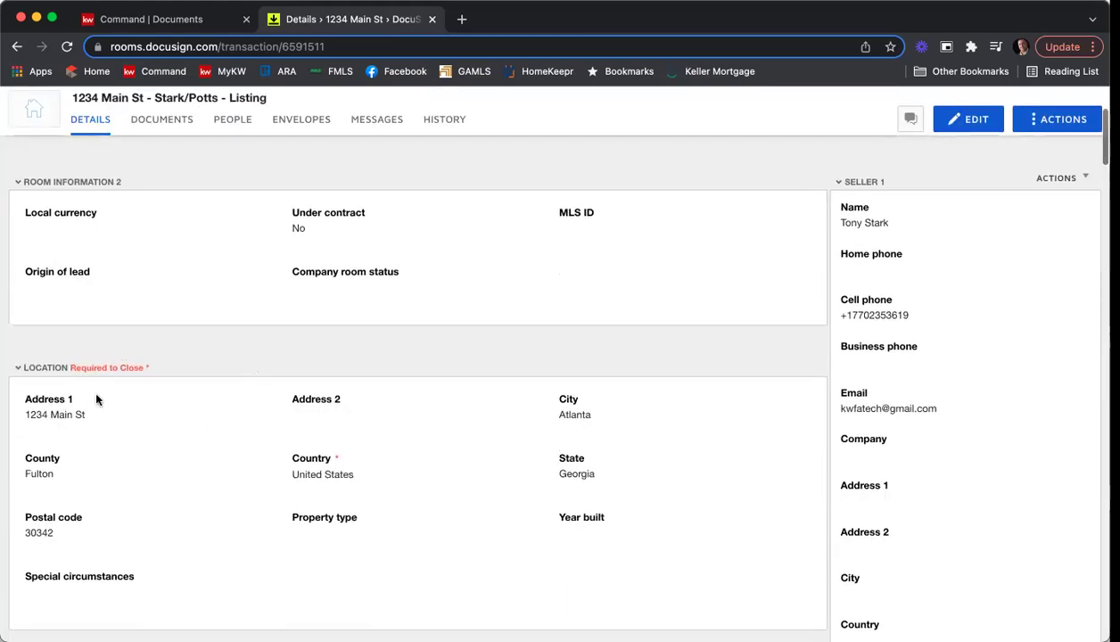
{"action": "scroll", "coordinate": [98, 399], "scroll_direction": "down", "scroll_amount": 1}
{"action": "scroll", "coordinate": [100, 277], "scroll_direction": "down", "scroll_amount": 1}
{"action": "scroll", "coordinate": [125, 293], "scroll_direction": "down", "scroll_amount": 3}
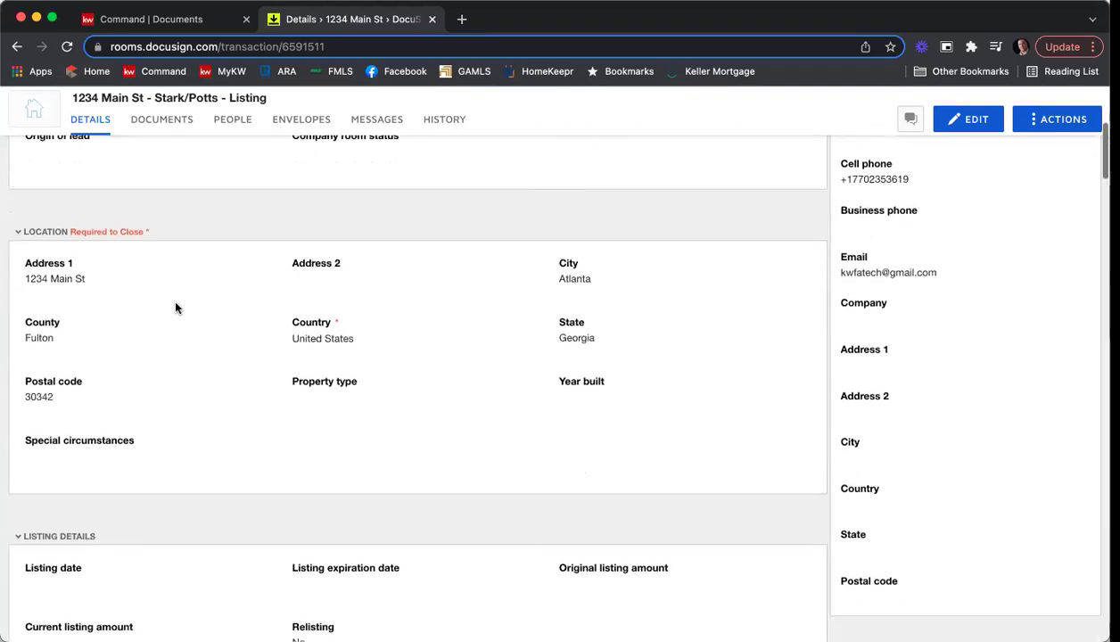
{"action": "scroll", "coordinate": [152, 365], "scroll_direction": "down", "scroll_amount": 6}
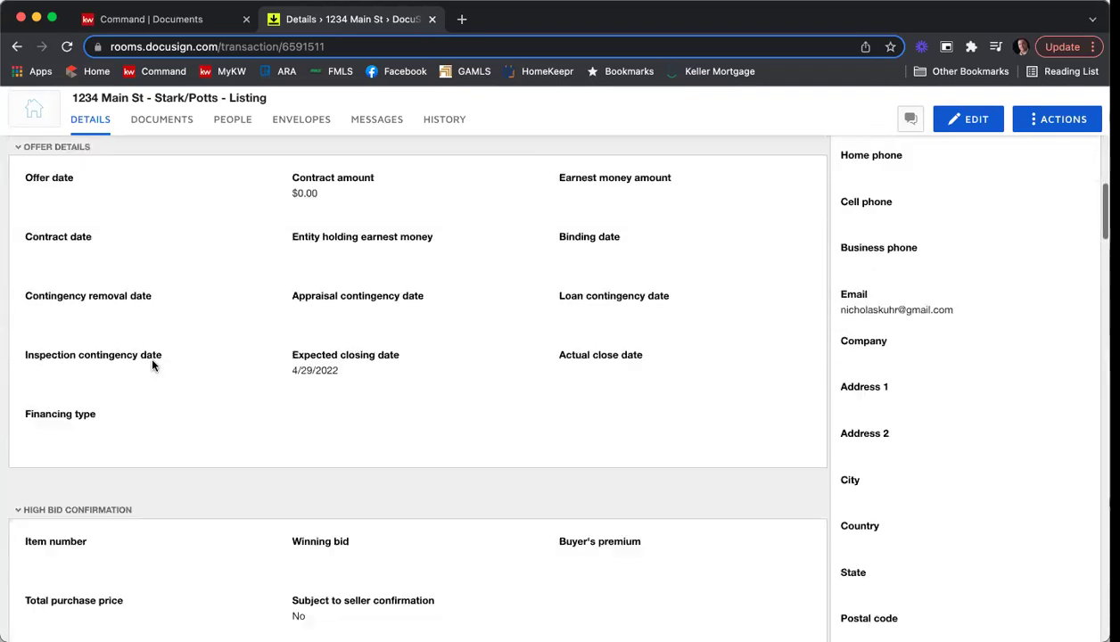
{"action": "scroll", "coordinate": [151, 364], "scroll_direction": "down", "scroll_amount": 5}
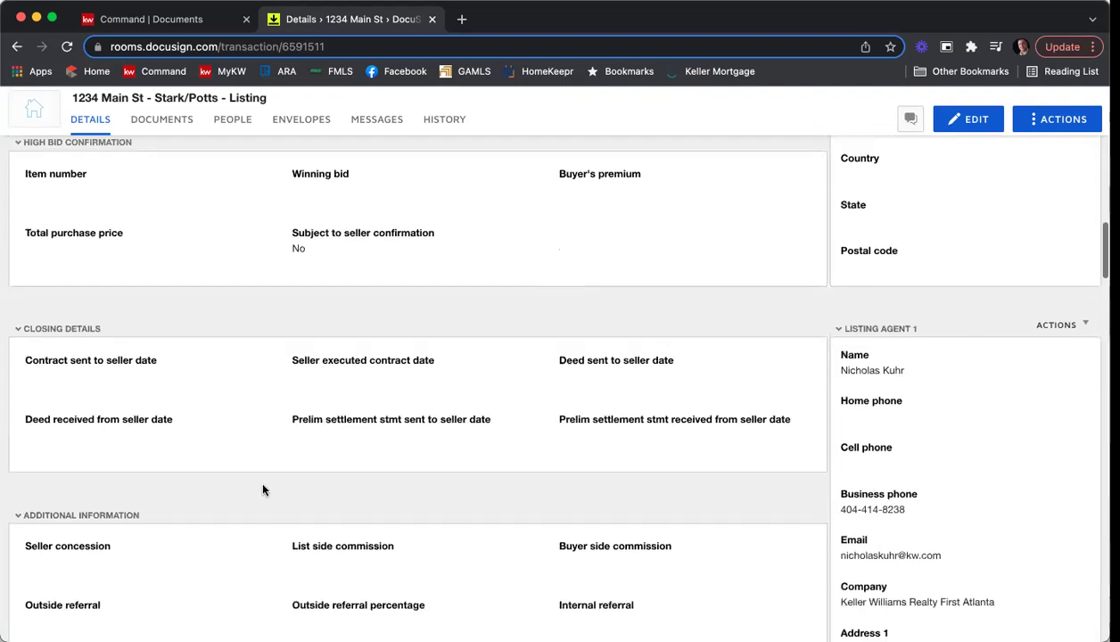
{"action": "scroll", "coordinate": [267, 482], "scroll_direction": "down", "scroll_amount": 4}
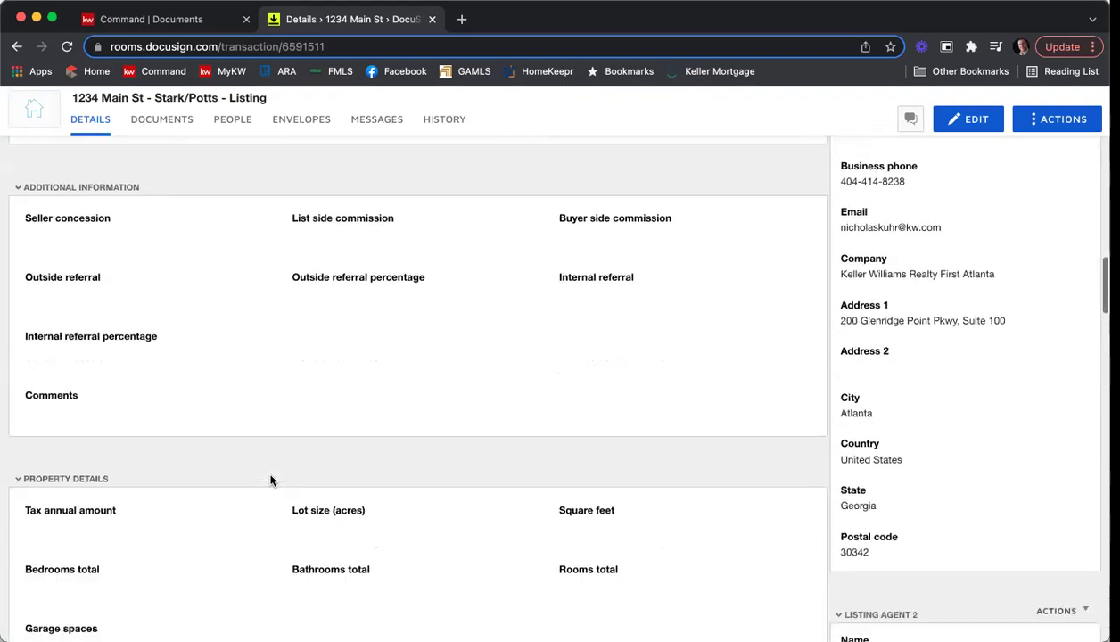
{"action": "scroll", "coordinate": [272, 482], "scroll_direction": "up", "scroll_amount": 8}
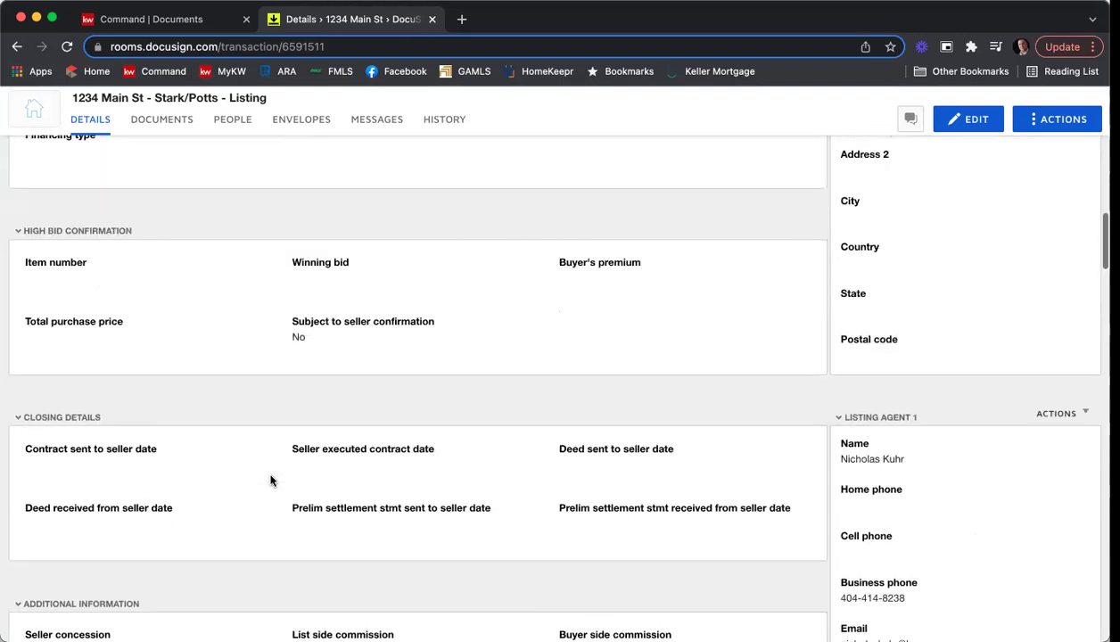
{"action": "scroll", "coordinate": [273, 480], "scroll_direction": "up", "scroll_amount": 12}
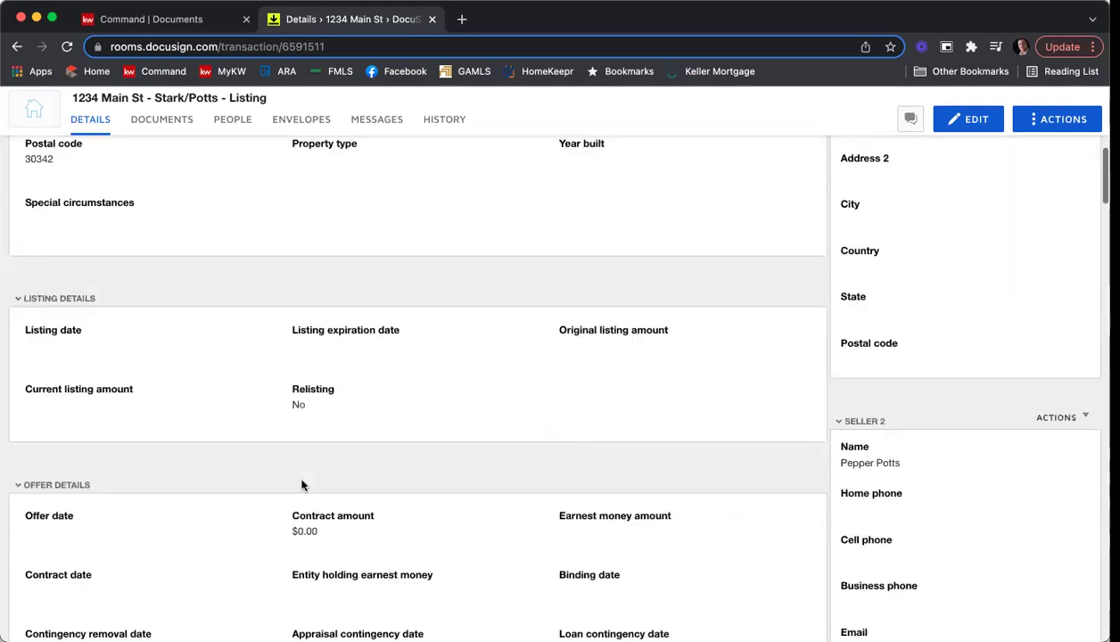
{"action": "scroll", "coordinate": [305, 486], "scroll_direction": "up", "scroll_amount": 3}
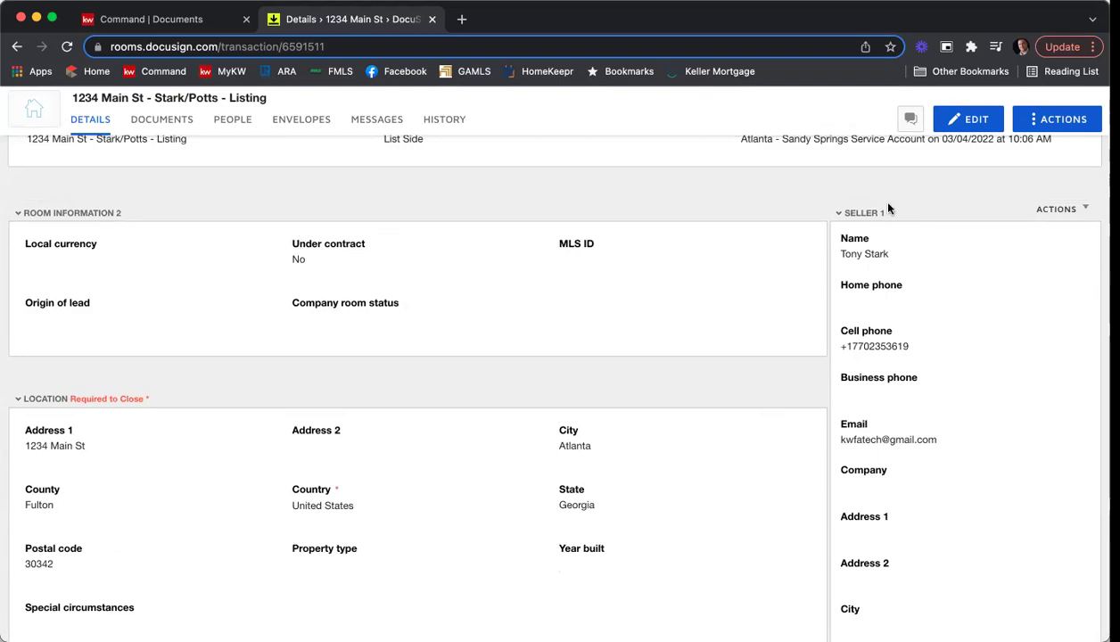
{"action": "scroll", "coordinate": [919, 237], "scroll_direction": "down", "scroll_amount": 5}
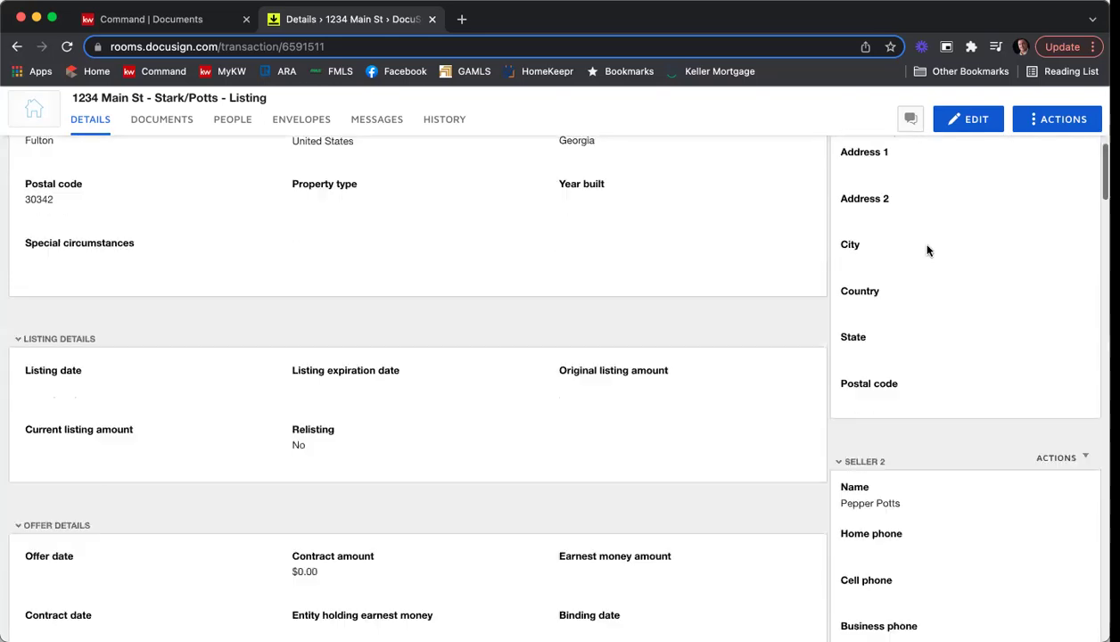
{"action": "scroll", "coordinate": [929, 431], "scroll_direction": "down", "scroll_amount": 8}
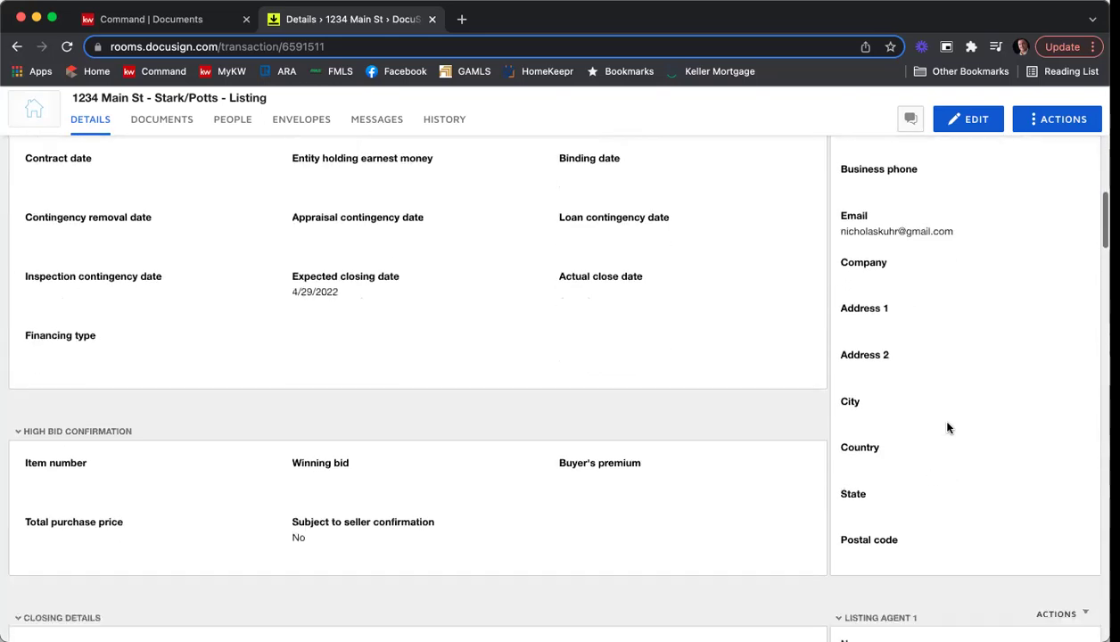
{"action": "scroll", "coordinate": [922, 399], "scroll_direction": "down", "scroll_amount": 8}
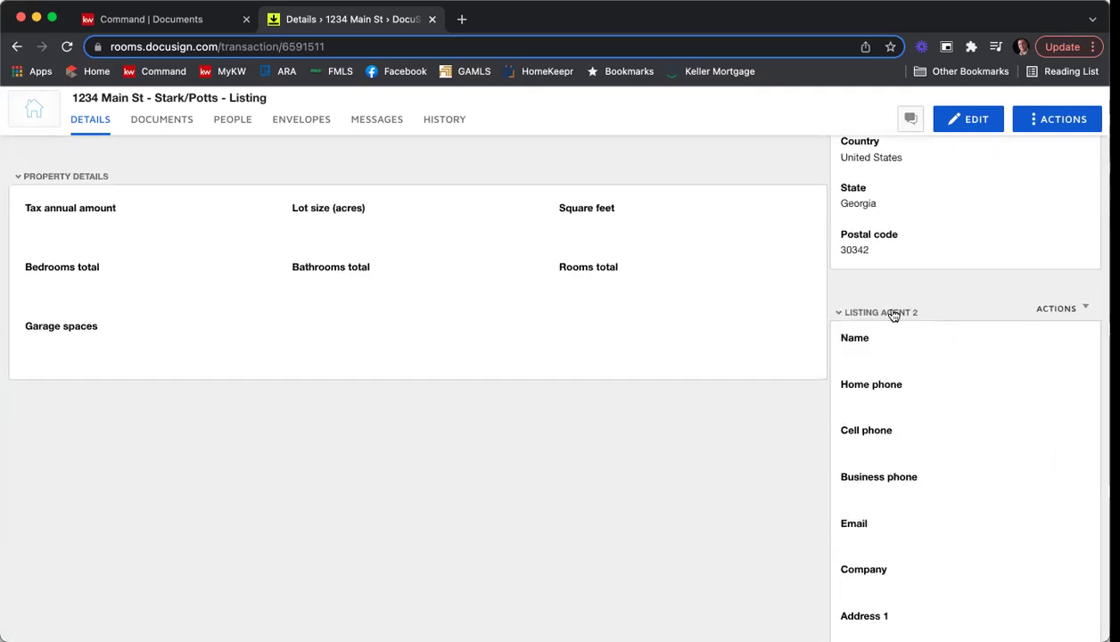
{"action": "scroll", "coordinate": [896, 317], "scroll_direction": "down", "scroll_amount": 6}
{"action": "scroll", "coordinate": [910, 312], "scroll_direction": "down", "scroll_amount": 2}
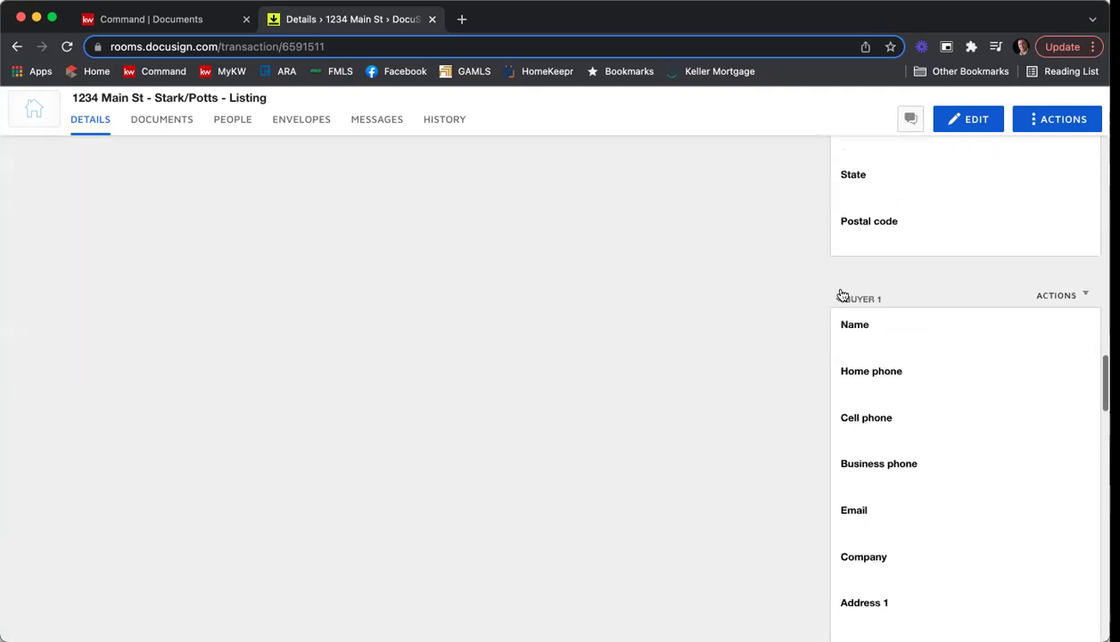
{"action": "scroll", "coordinate": [893, 303], "scroll_direction": "down", "scroll_amount": 8}
{"action": "scroll", "coordinate": [879, 245], "scroll_direction": "down", "scroll_amount": 8}
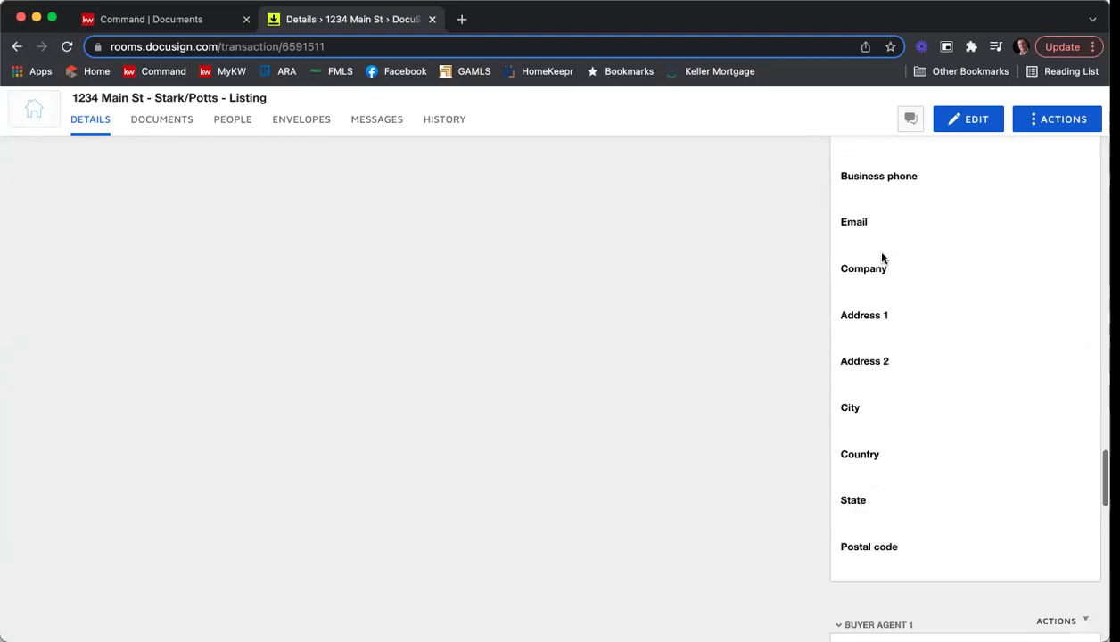
{"action": "scroll", "coordinate": [882, 258], "scroll_direction": "down", "scroll_amount": 8}
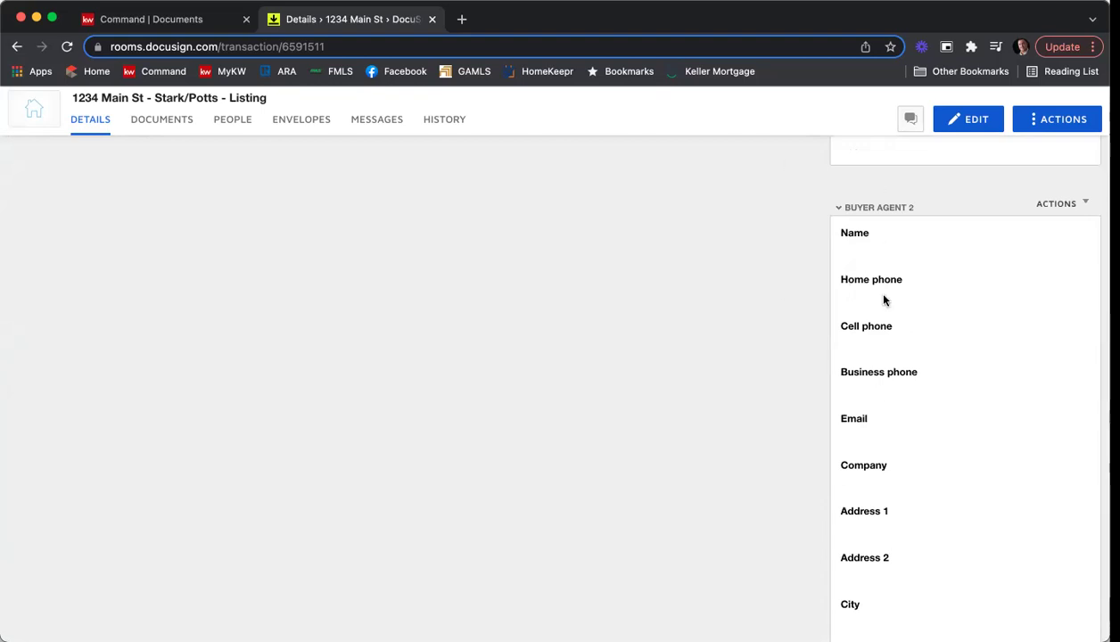
{"action": "scroll", "coordinate": [884, 300], "scroll_direction": "down", "scroll_amount": 3}
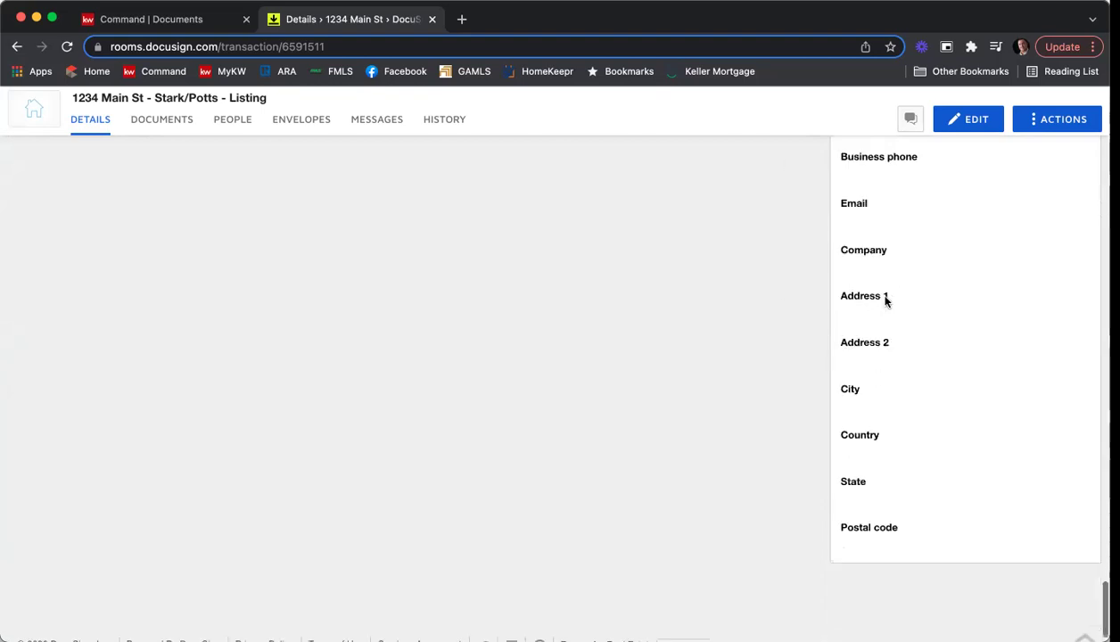
{"action": "scroll", "coordinate": [885, 303], "scroll_direction": "up", "scroll_amount": 10}
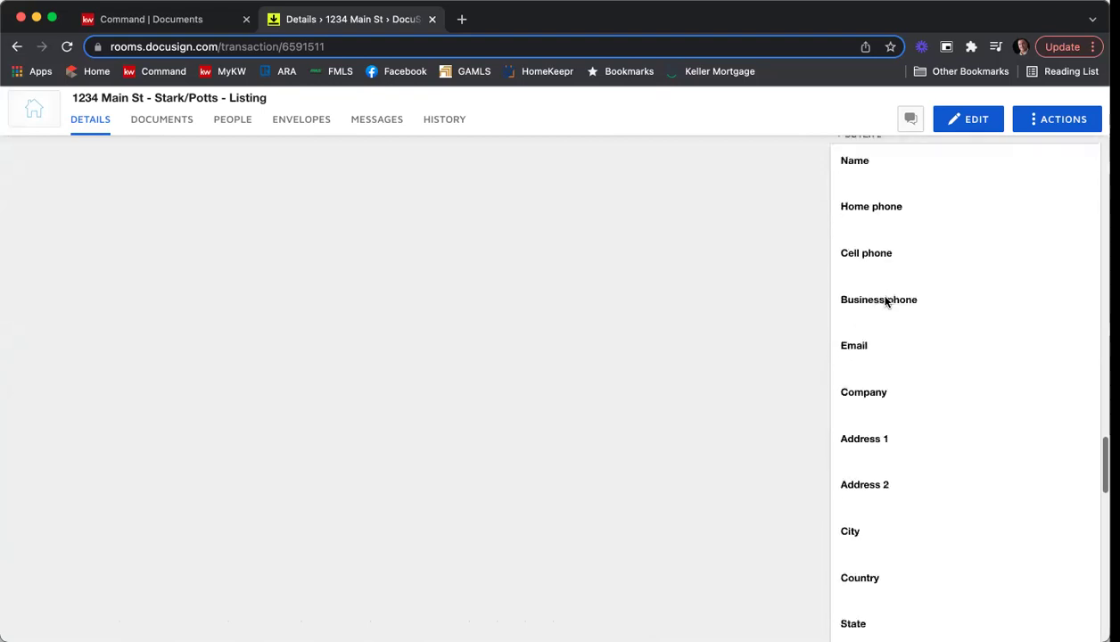
{"action": "scroll", "coordinate": [885, 300], "scroll_direction": "up", "scroll_amount": 10}
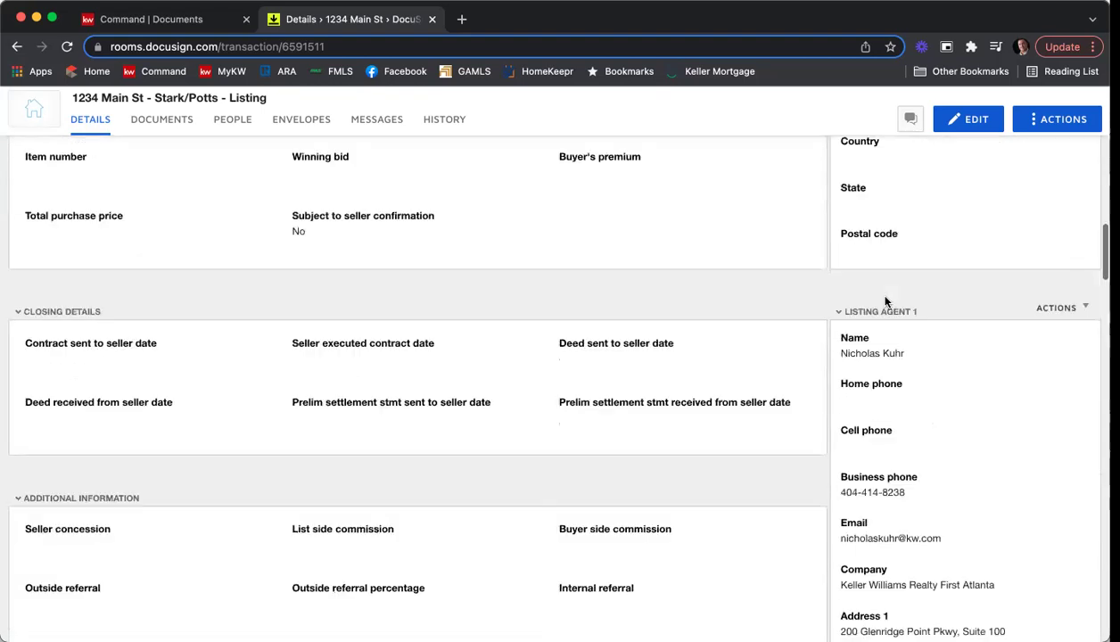
{"action": "scroll", "coordinate": [884, 303], "scroll_direction": "up", "scroll_amount": 10}
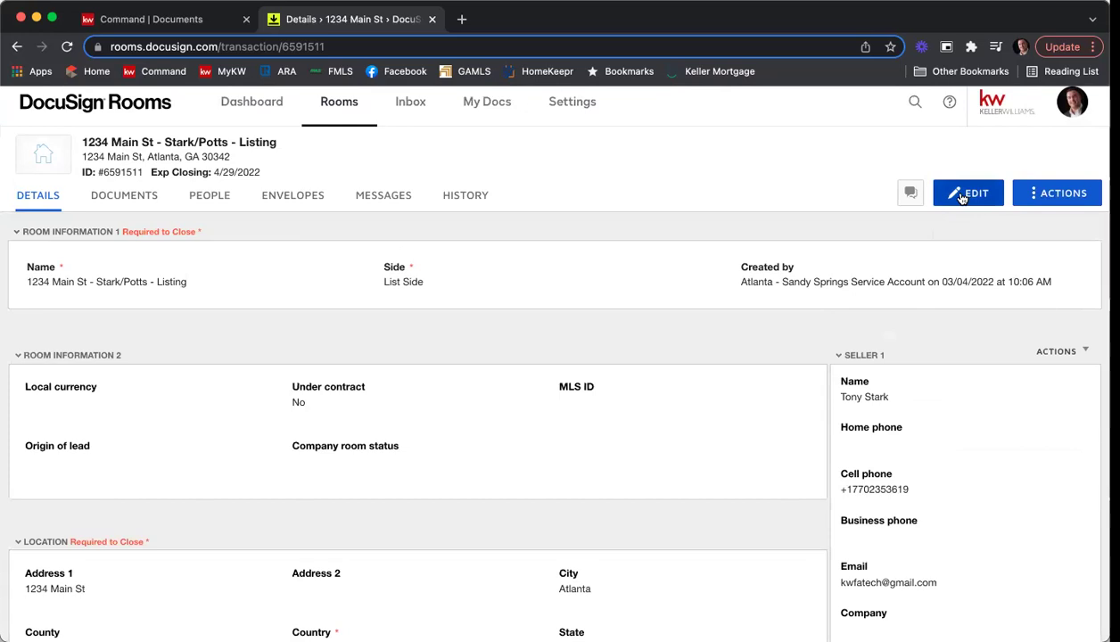
Start editing the 1234 Main St room details and choose USD - United States Dollar as local currency.
{"action": "left_click", "coordinate": [960, 198]}
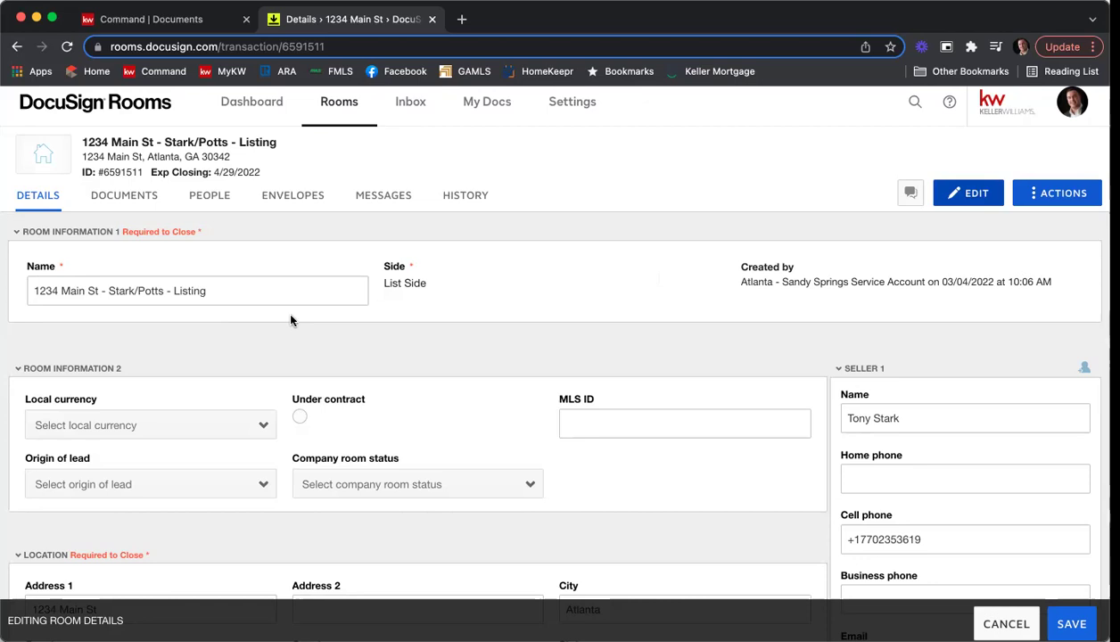
{"action": "scroll", "coordinate": [437, 319], "scroll_direction": "down", "scroll_amount": 2}
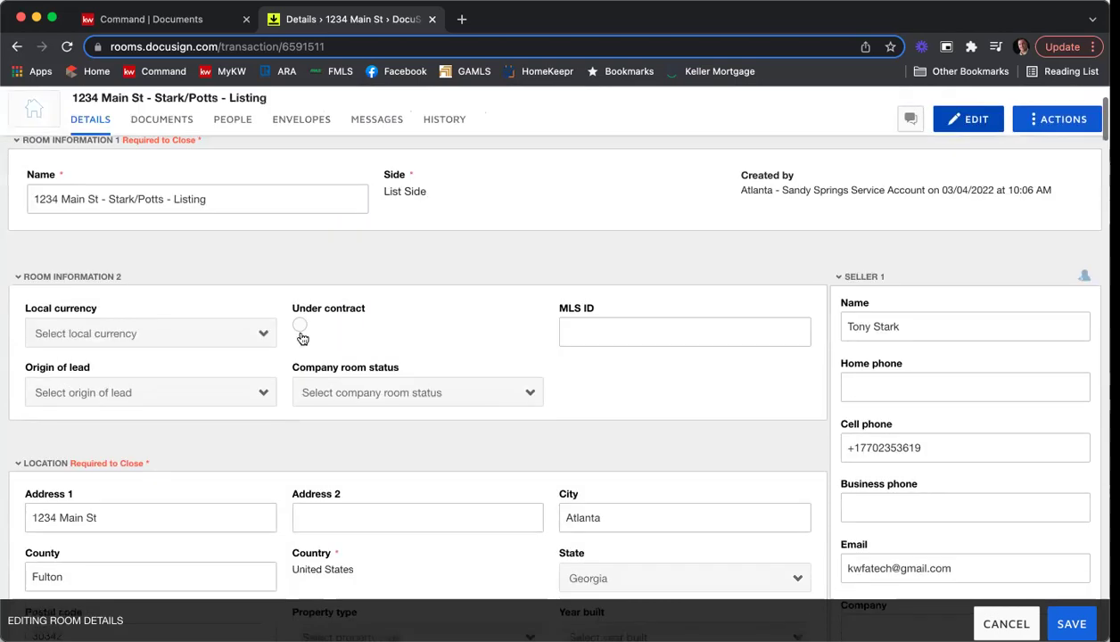
{"action": "left_click", "coordinate": [108, 328]}
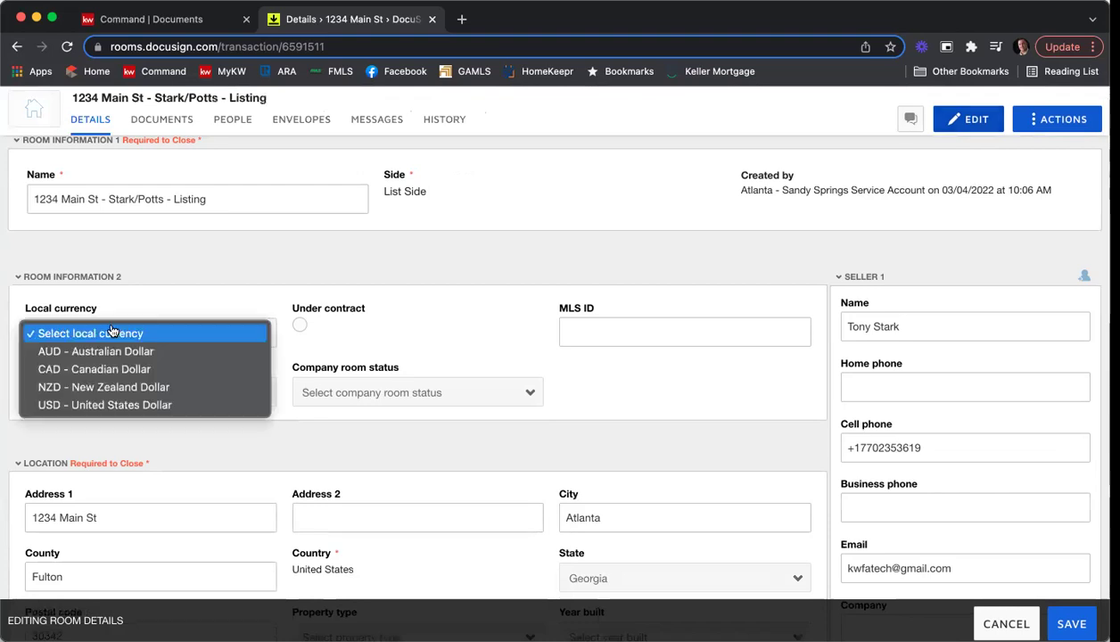
{"action": "left_click", "coordinate": [121, 408]}
{"action": "scroll", "coordinate": [557, 311], "scroll_direction": "down", "scroll_amount": 1}
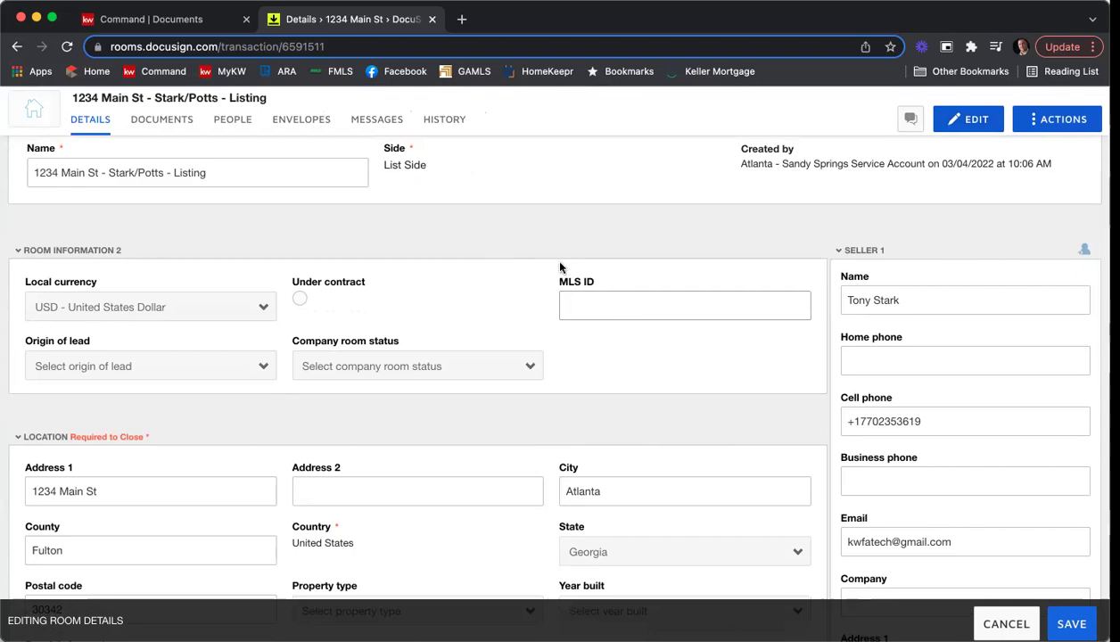
{"action": "scroll", "coordinate": [555, 260], "scroll_direction": "down", "scroll_amount": 3}
{"action": "scroll", "coordinate": [432, 285], "scroll_direction": "down", "scroll_amount": 1}
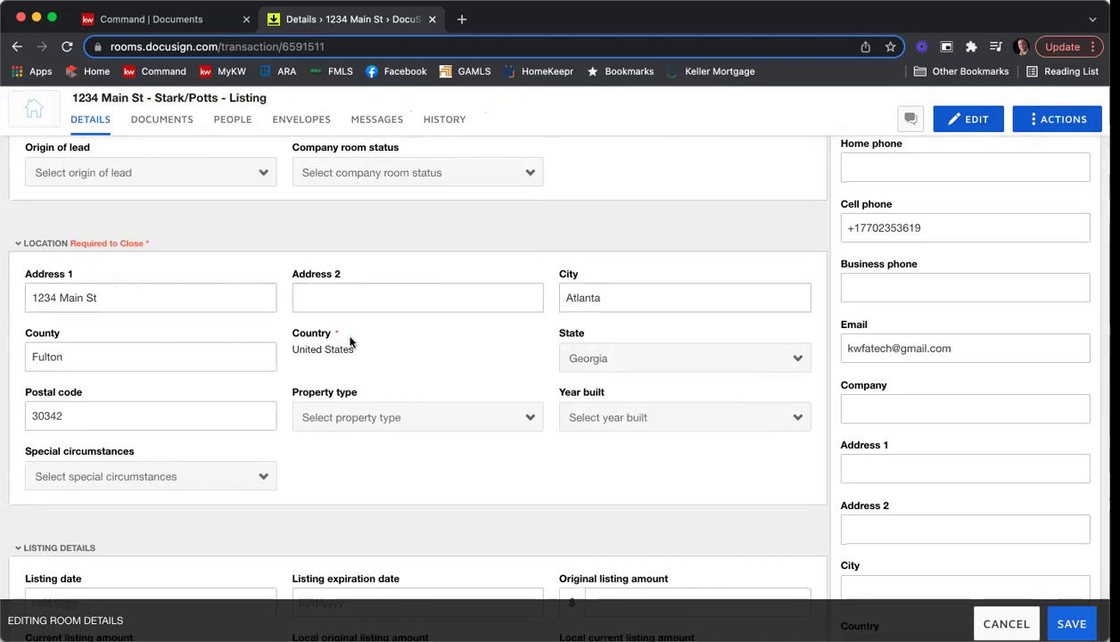
Set property type to Residential Detached and year built to 1995, leaving special circumstances empty.
{"action": "left_click", "coordinate": [467, 416]}
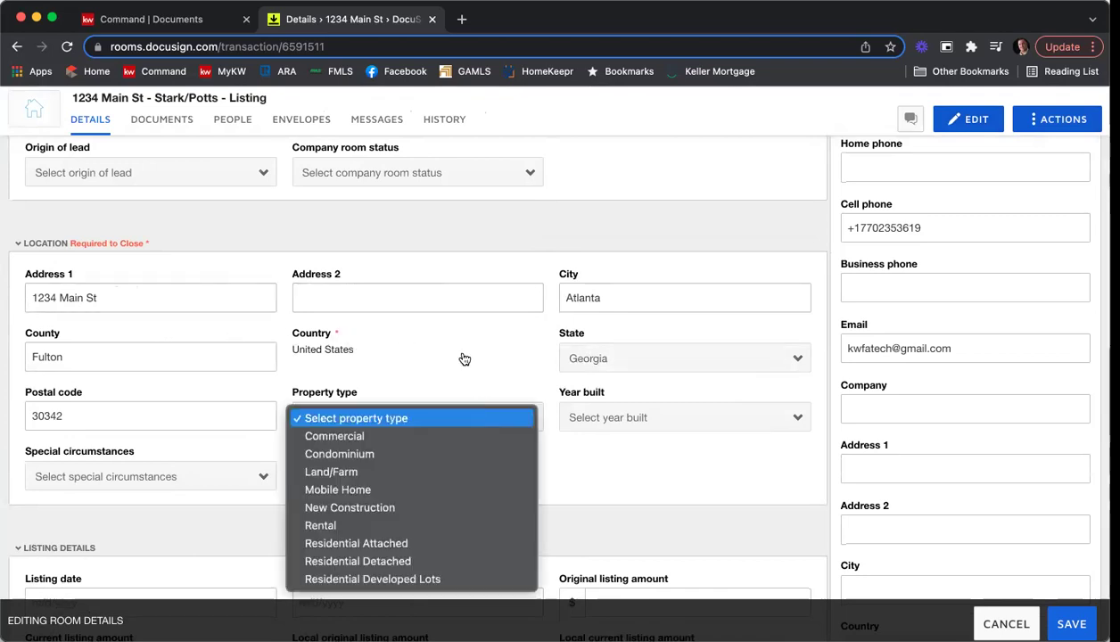
{"action": "left_click", "coordinate": [404, 560]}
{"action": "left_click", "coordinate": [645, 419]}
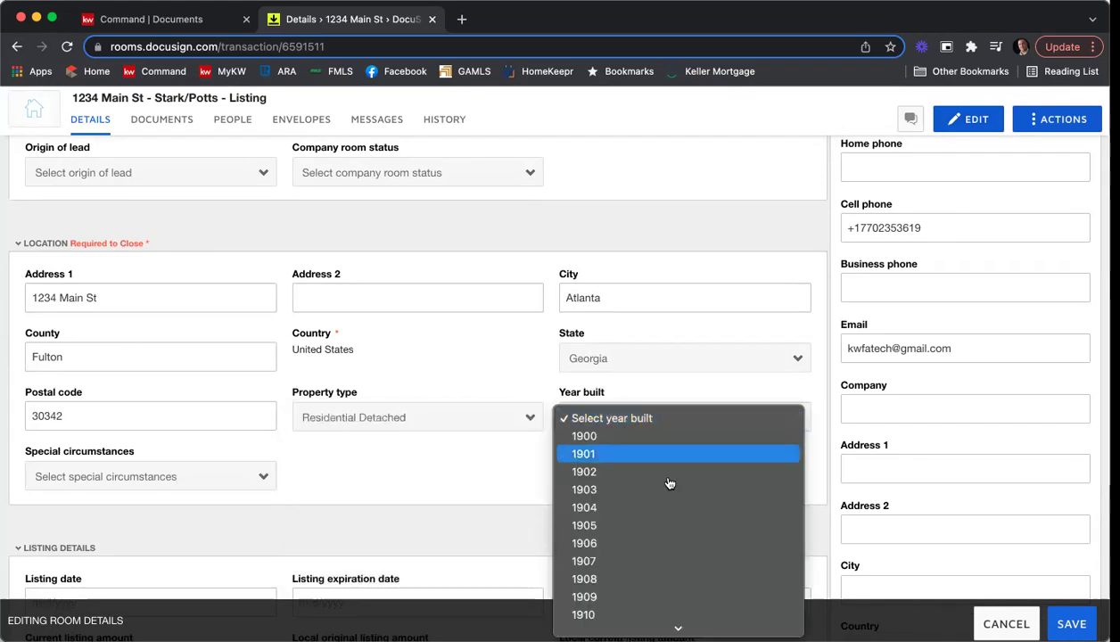
{"action": "scroll", "coordinate": [668, 482], "scroll_direction": "down", "scroll_amount": 20}
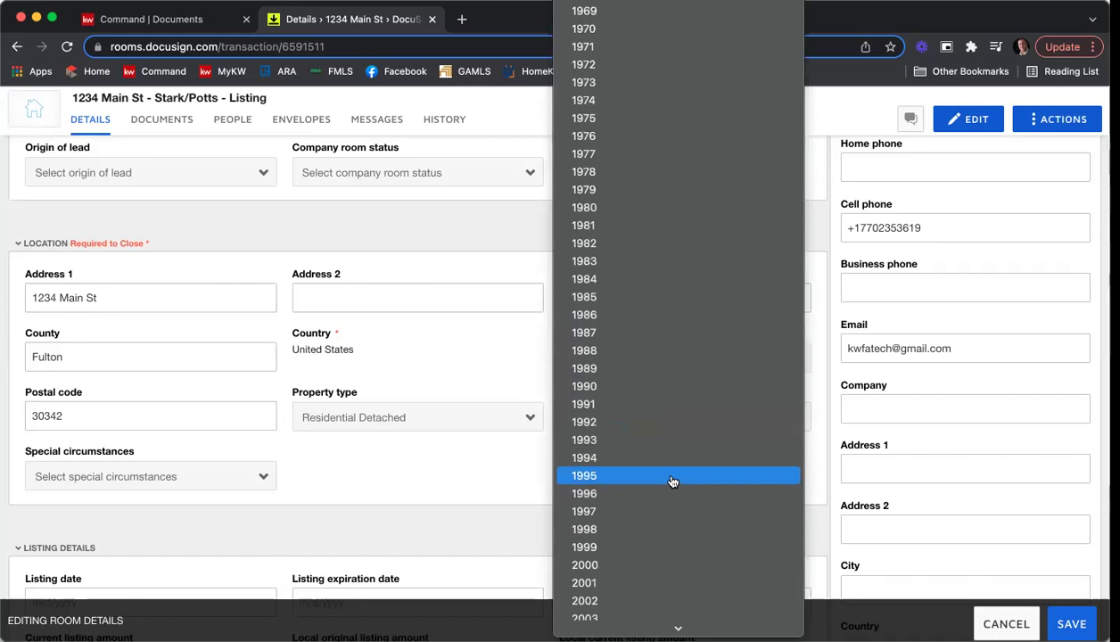
{"action": "left_click", "coordinate": [671, 482]}
{"action": "scroll", "coordinate": [523, 463], "scroll_direction": "down", "scroll_amount": 2}
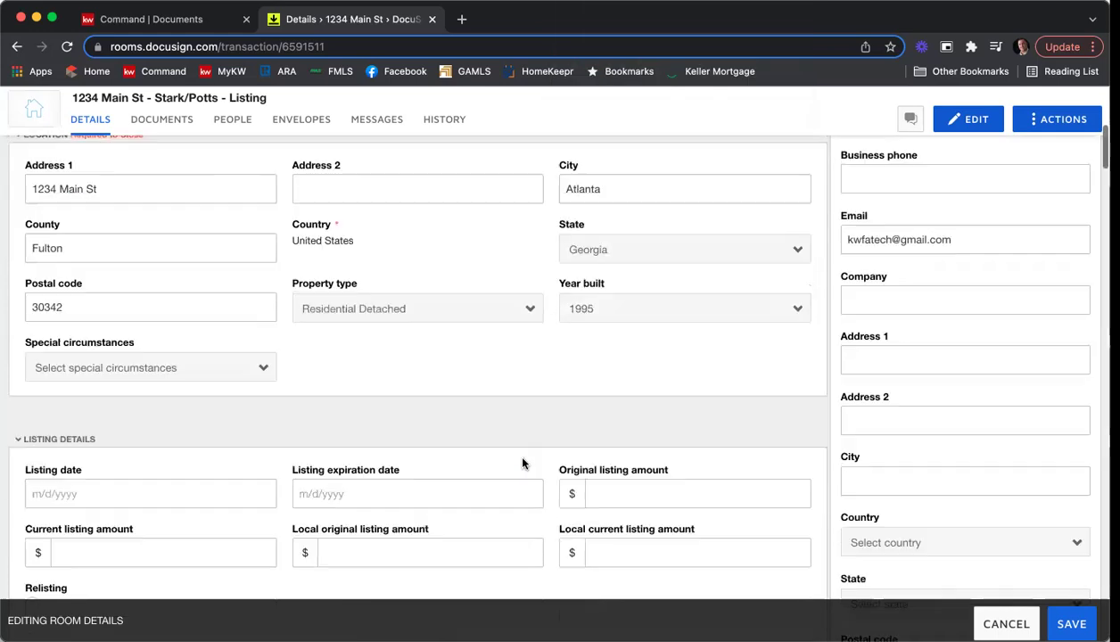
{"action": "left_click", "coordinate": [230, 374]}
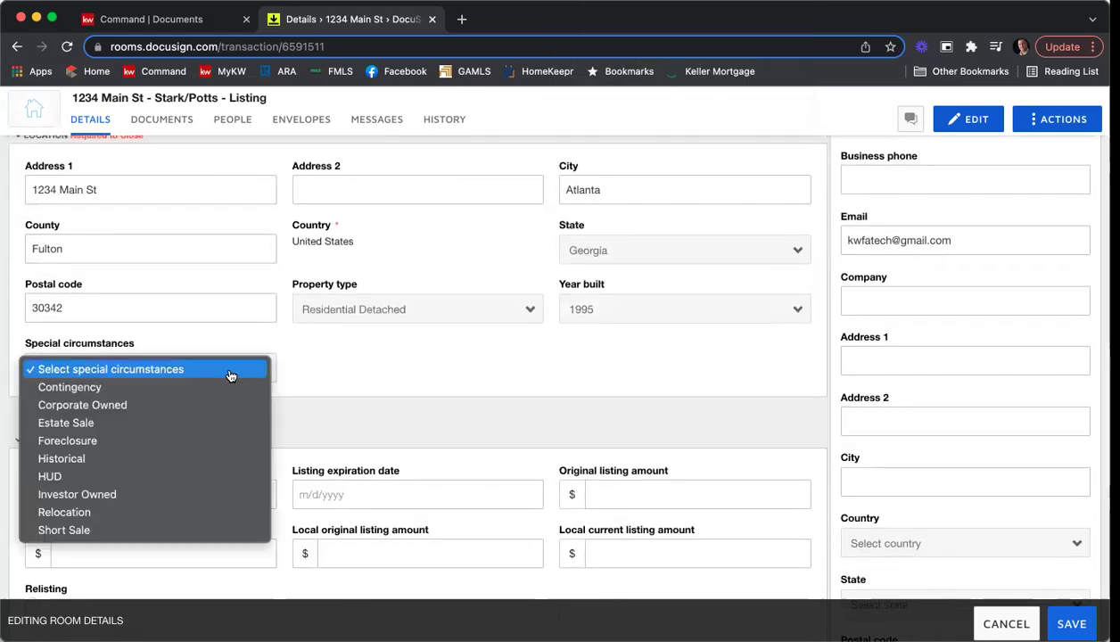
{"action": "left_click", "coordinate": [508, 365]}
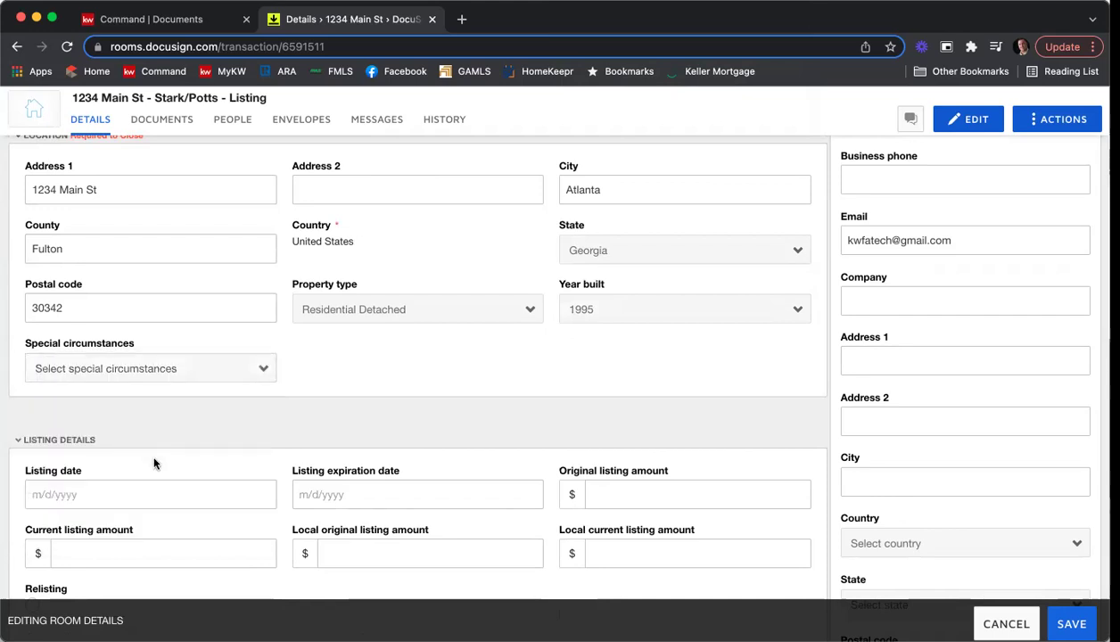
Set both the listing date and the listing expiration date to 3/4/2022.
{"action": "left_click", "coordinate": [158, 495]}
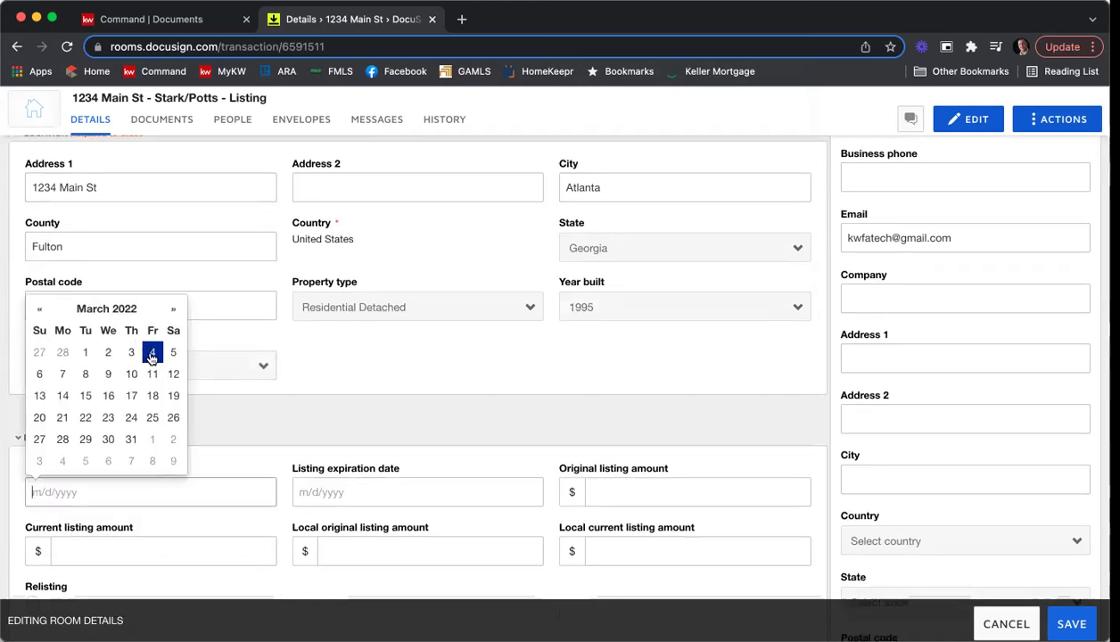
{"action": "left_click", "coordinate": [152, 355]}
{"action": "scroll", "coordinate": [355, 377], "scroll_direction": "down", "scroll_amount": 2}
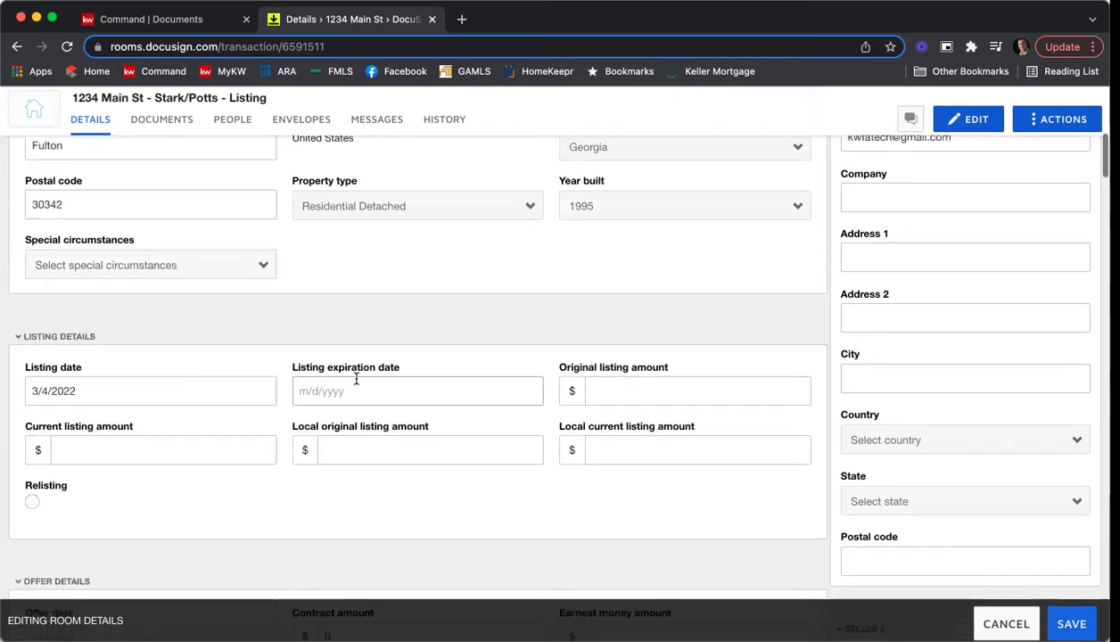
{"action": "left_click", "coordinate": [347, 387]}
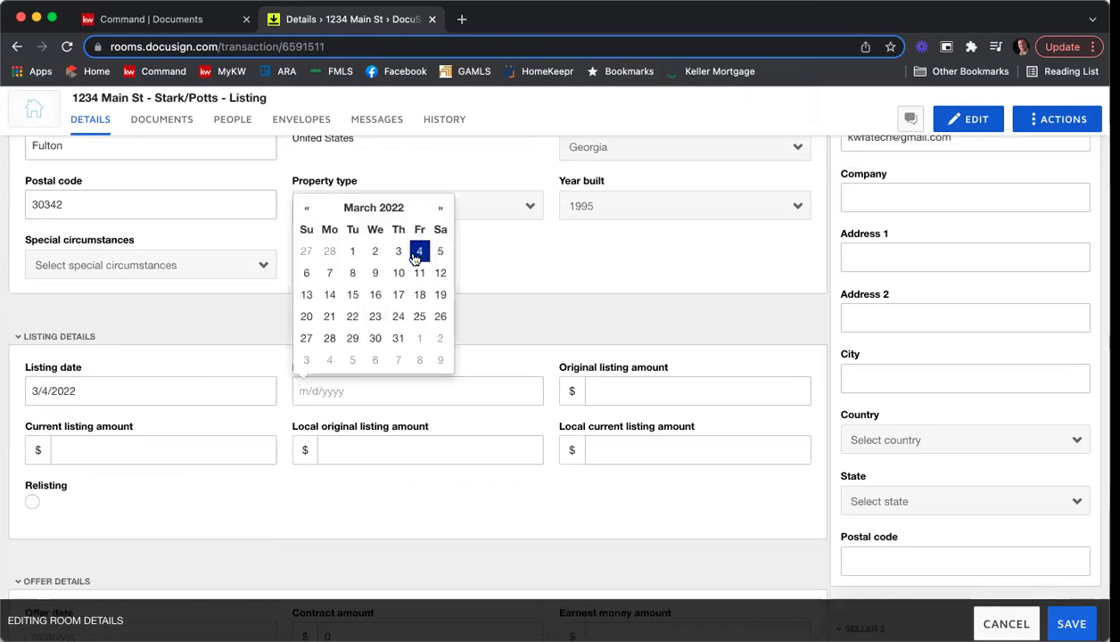
{"action": "left_click", "coordinate": [408, 249]}
Enter 415000 as original listing amount and copy it into the other three amount fields.
{"action": "left_click", "coordinate": [700, 382]}
{"action": "type", "text": "415000"}
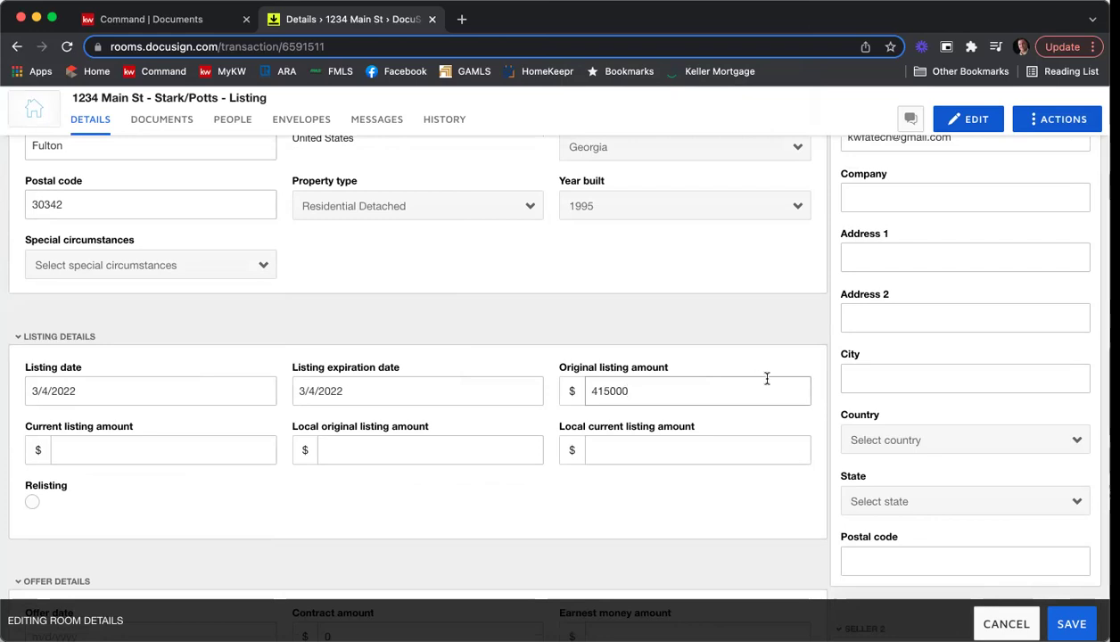
{"action": "double_click", "coordinate": [575, 390]}
{"action": "key", "text": "super+c"}
{"action": "left_click", "coordinate": [195, 450]}
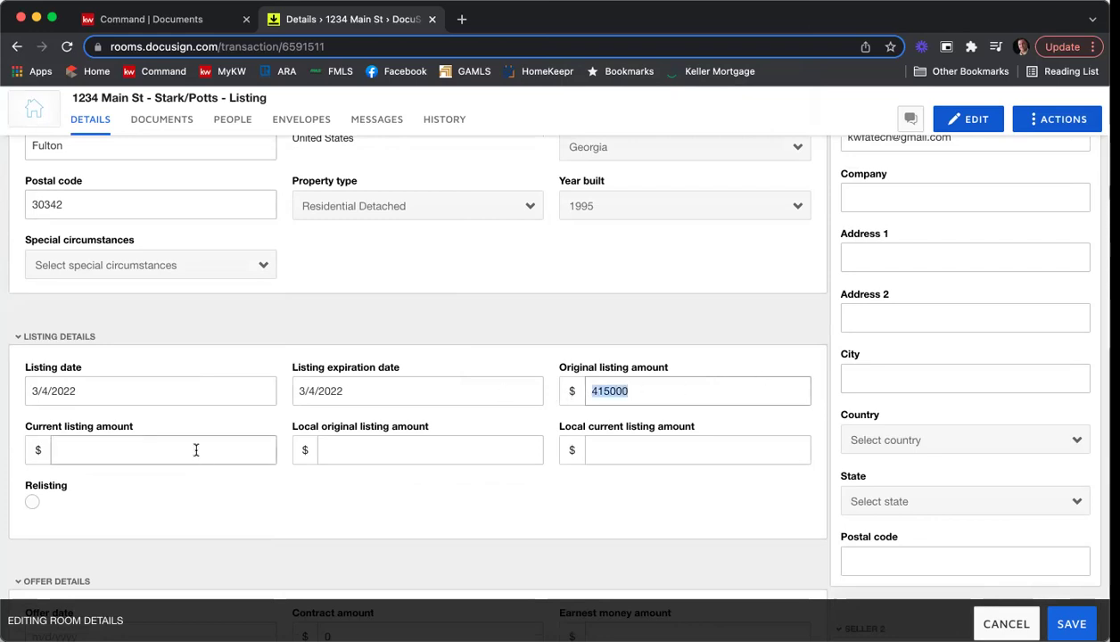
{"action": "key", "text": "super+v"}
{"action": "left_click", "coordinate": [350, 448]}
{"action": "key", "text": "super+v"}
{"action": "left_click", "coordinate": [613, 450]}
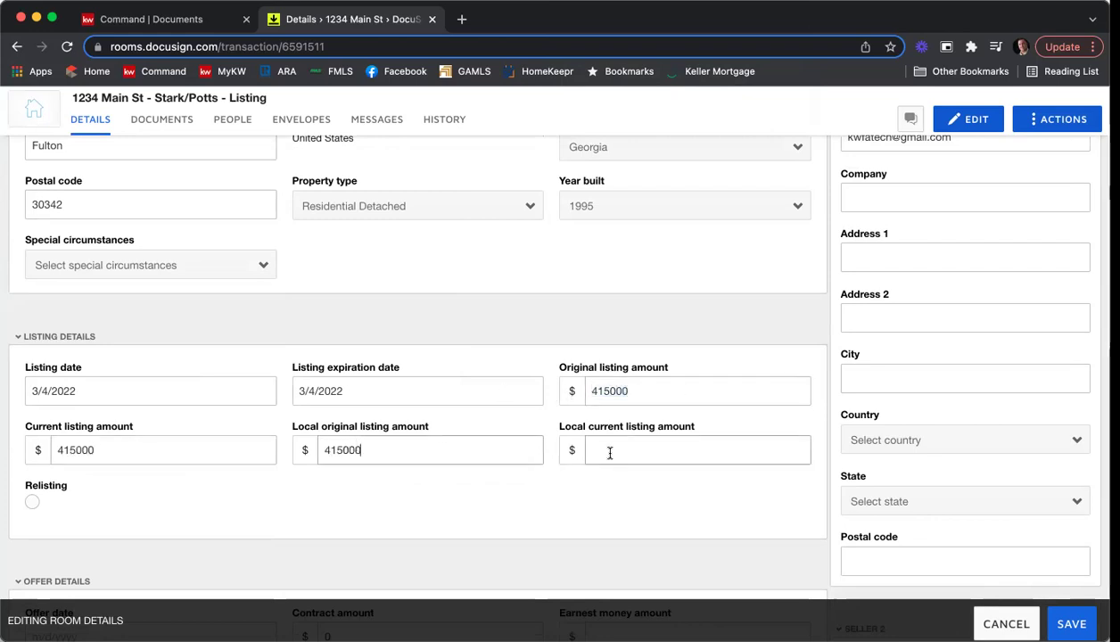
{"action": "key", "text": "super+v"}
{"action": "left_click", "coordinate": [623, 505]}
{"action": "scroll", "coordinate": [773, 334], "scroll_direction": "down", "scroll_amount": 5}
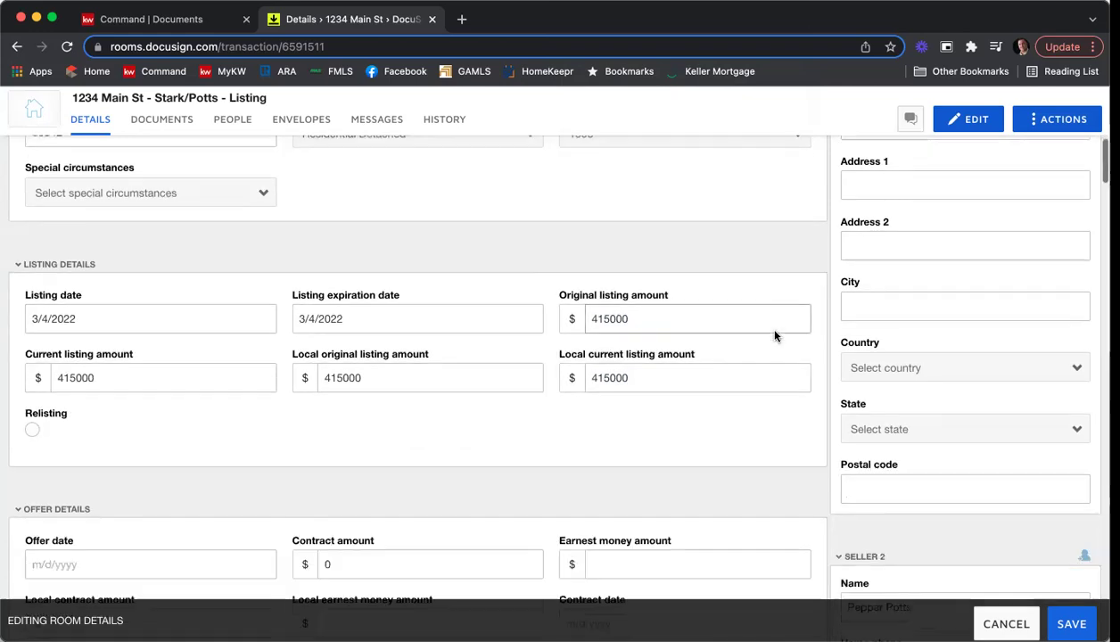
{"action": "scroll", "coordinate": [774, 337], "scroll_direction": "down", "scroll_amount": 2}
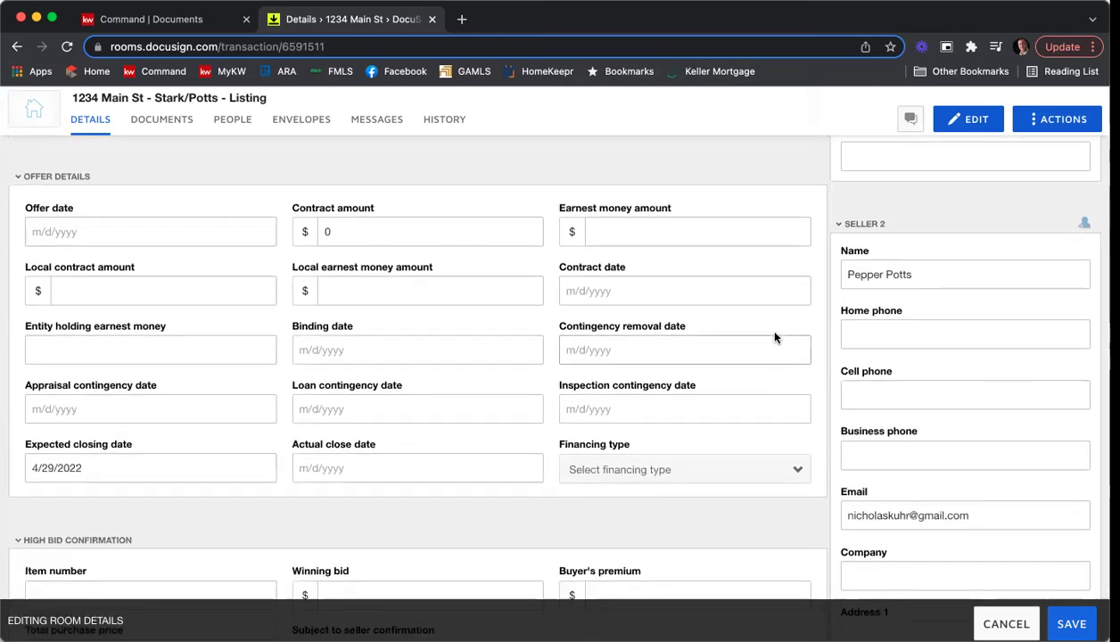
{"action": "scroll", "coordinate": [763, 337], "scroll_direction": "down", "scroll_amount": 3}
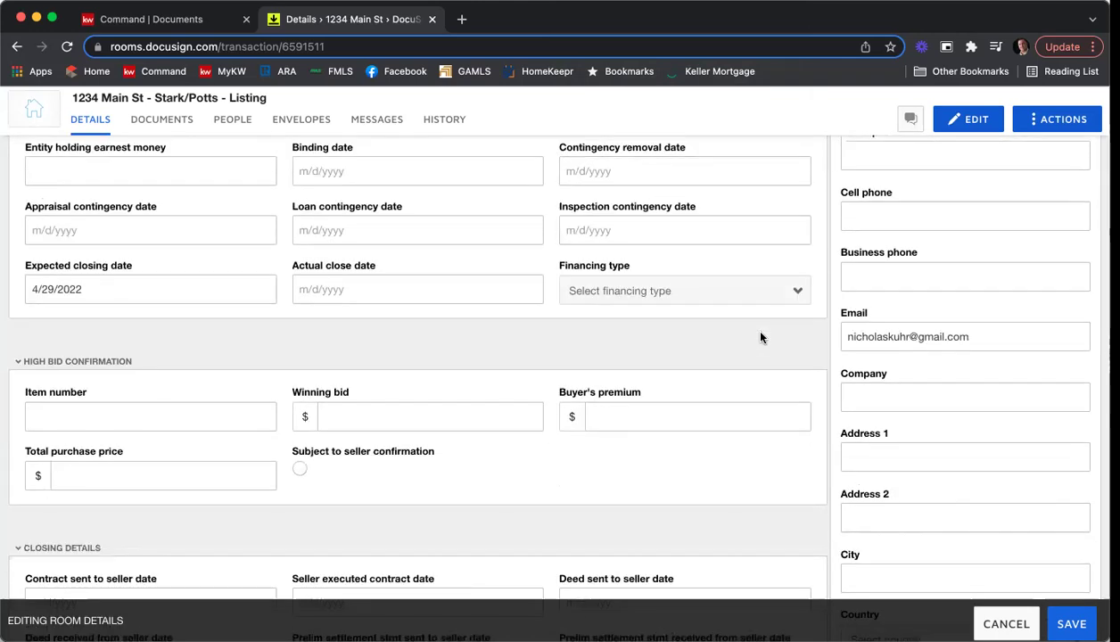
{"action": "scroll", "coordinate": [761, 337], "scroll_direction": "down", "scroll_amount": 5}
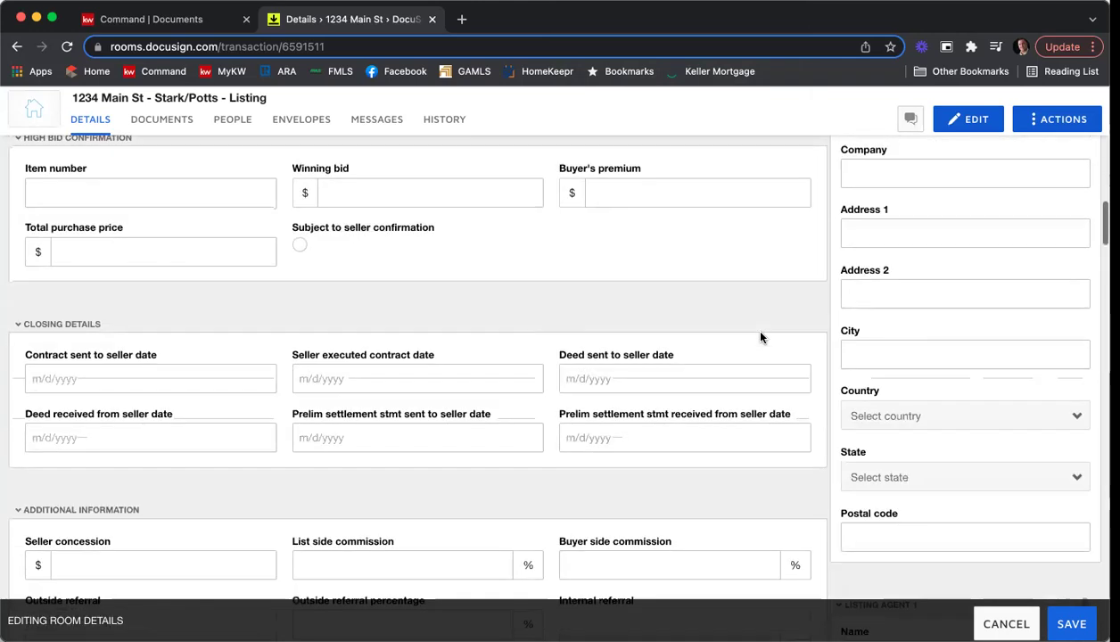
{"action": "scroll", "coordinate": [761, 337], "scroll_direction": "down", "scroll_amount": 3}
{"action": "scroll", "coordinate": [760, 337], "scroll_direction": "up", "scroll_amount": 1}
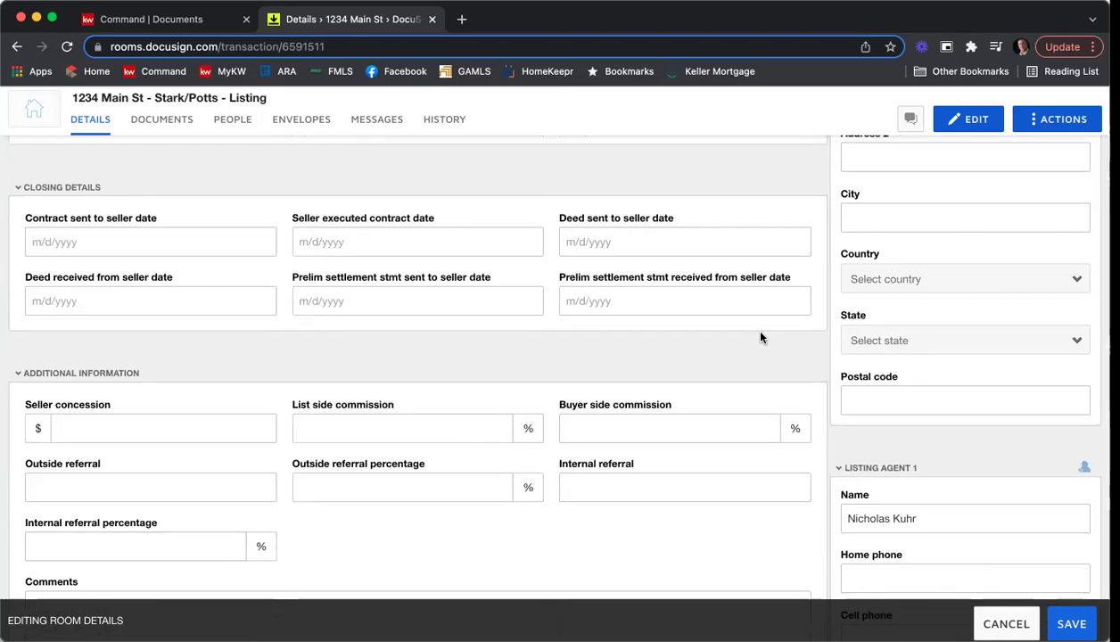
{"action": "scroll", "coordinate": [761, 337], "scroll_direction": "down", "scroll_amount": 6}
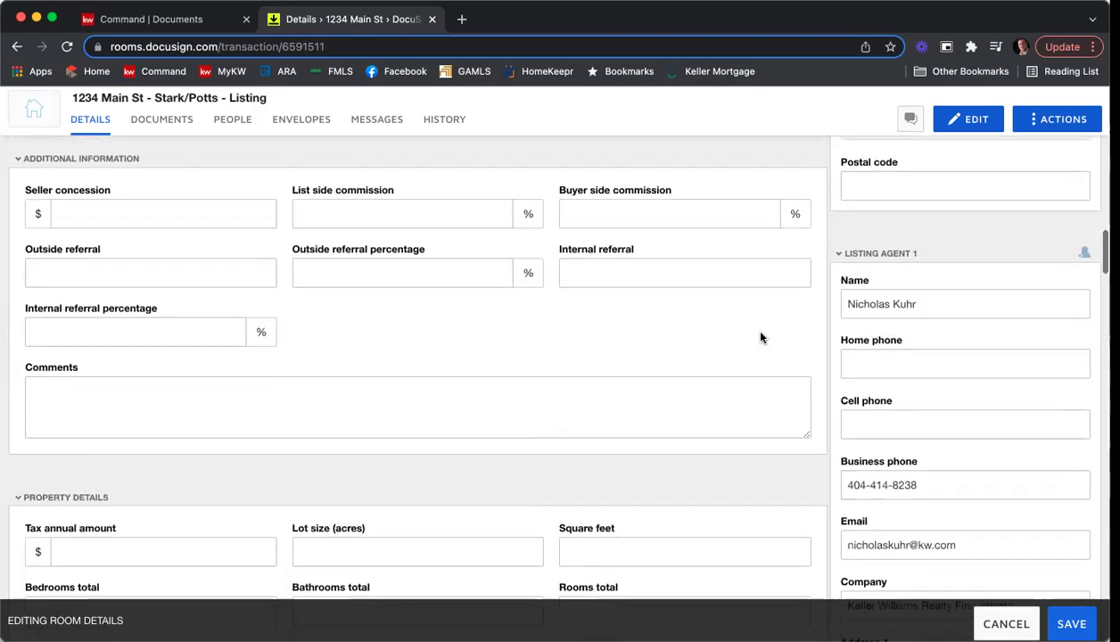
{"action": "scroll", "coordinate": [760, 337], "scroll_direction": "down", "scroll_amount": 2}
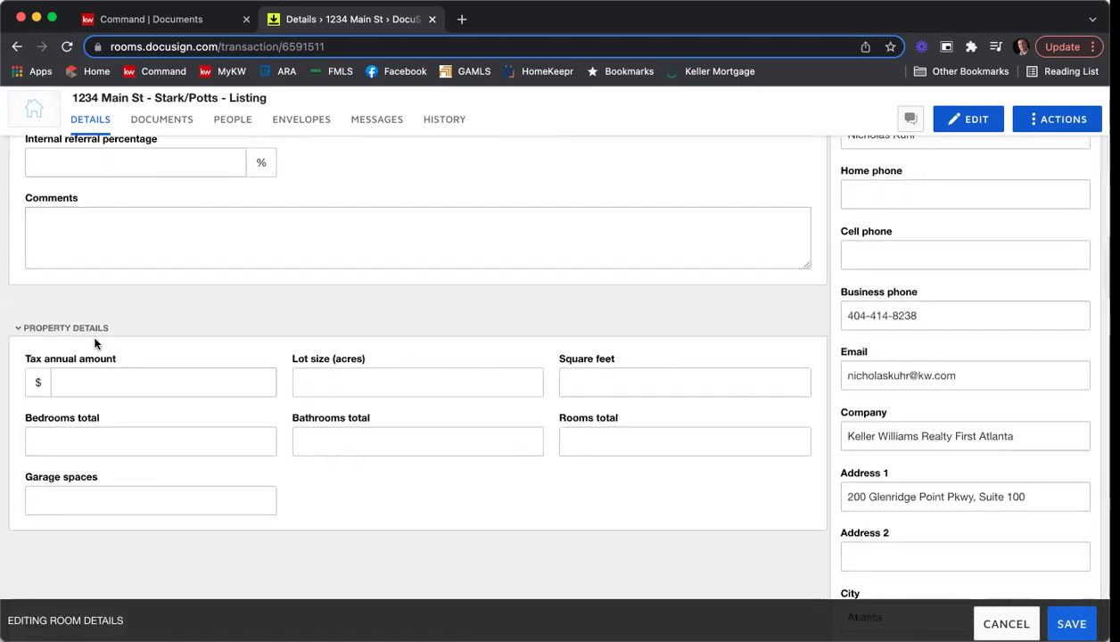
{"action": "left_click", "coordinate": [489, 454]}
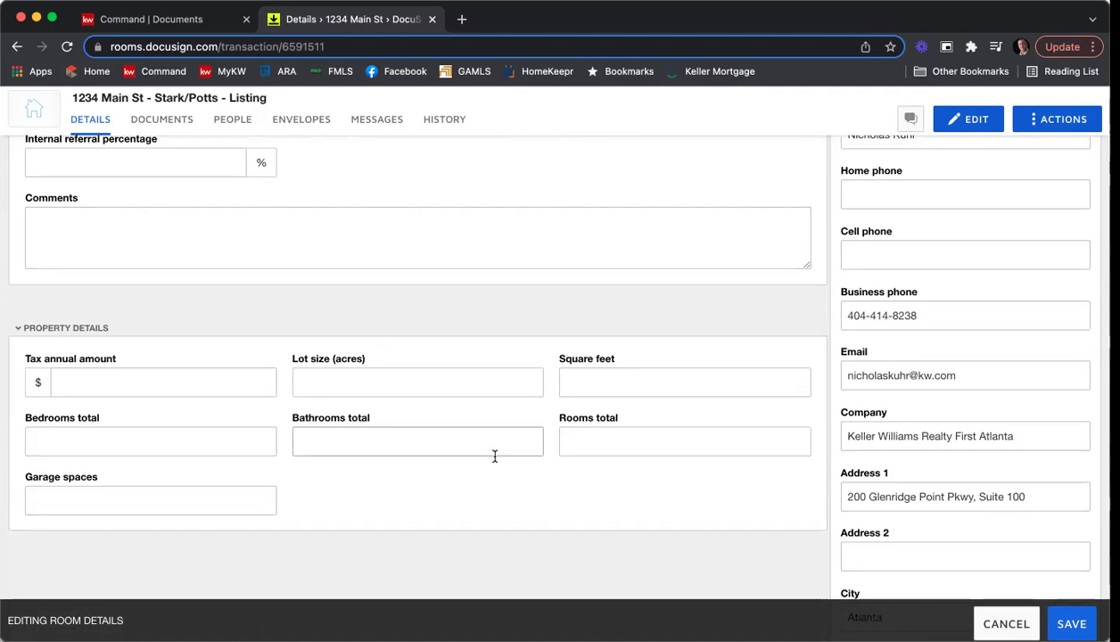
{"action": "scroll", "coordinate": [535, 465], "scroll_direction": "up", "scroll_amount": 1}
{"action": "scroll", "coordinate": [536, 466], "scroll_direction": "up", "scroll_amount": 14}
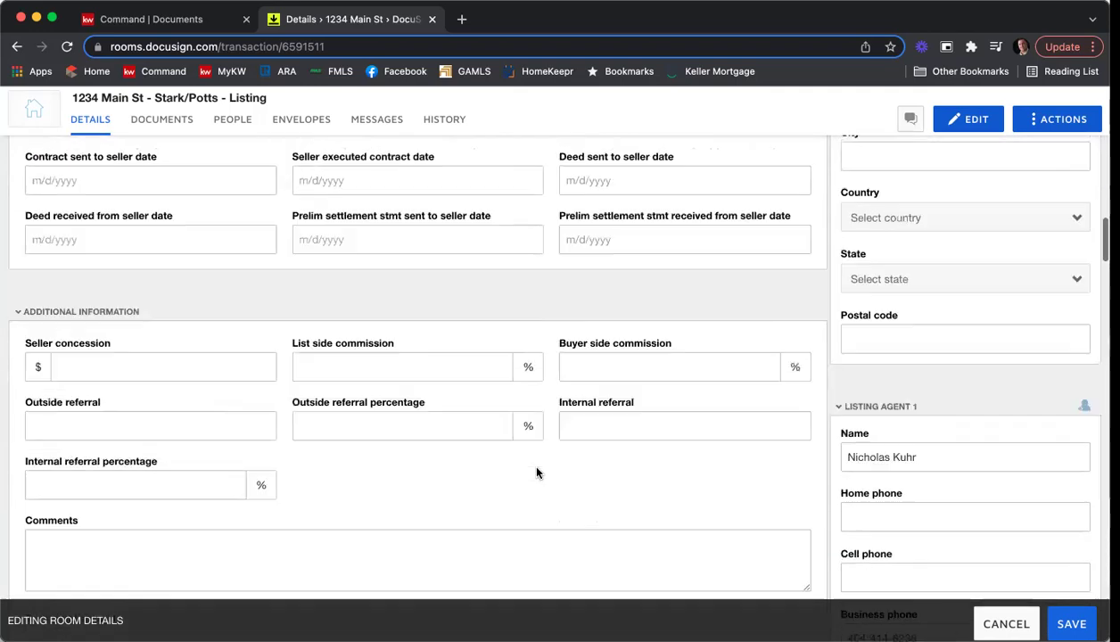
{"action": "scroll", "coordinate": [537, 472], "scroll_direction": "up", "scroll_amount": 12}
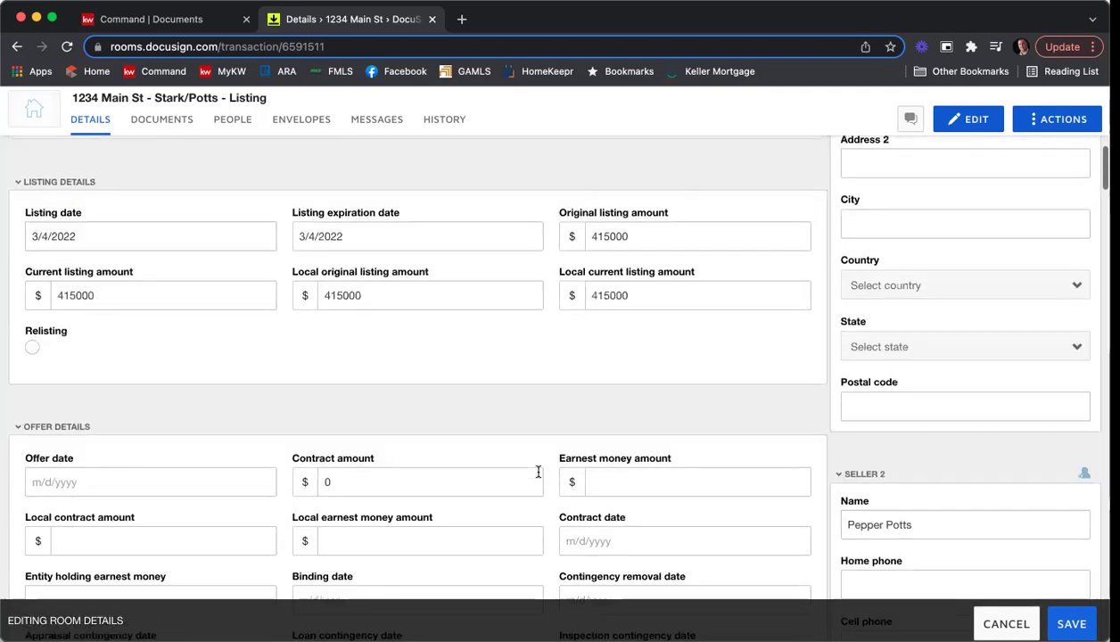
{"action": "scroll", "coordinate": [538, 476], "scroll_direction": "up", "scroll_amount": 2}
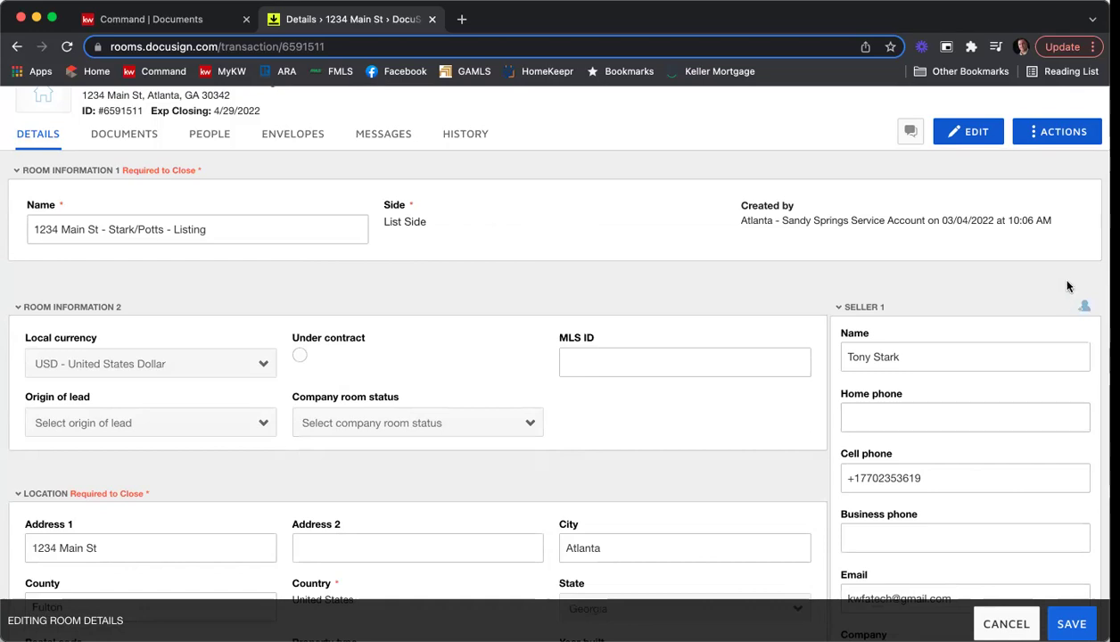
{"action": "scroll", "coordinate": [1047, 266], "scroll_direction": "down", "scroll_amount": 2}
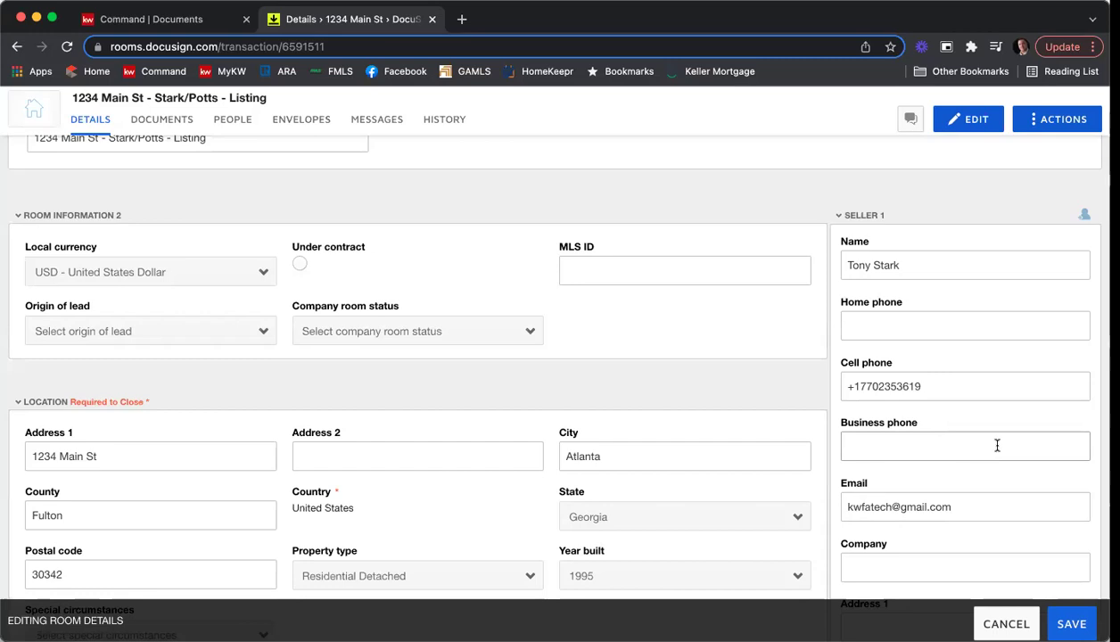
{"action": "scroll", "coordinate": [1003, 500], "scroll_direction": "down", "scroll_amount": 3}
{"action": "scroll", "coordinate": [1003, 500], "scroll_direction": "down", "scroll_amount": 4}
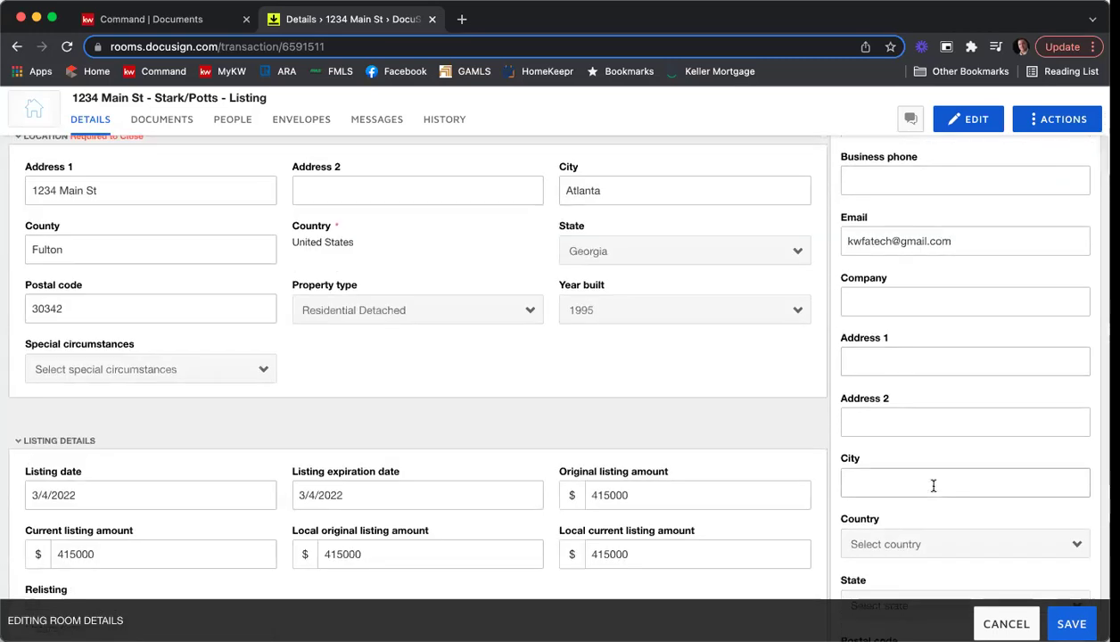
{"action": "left_click", "coordinate": [916, 426]}
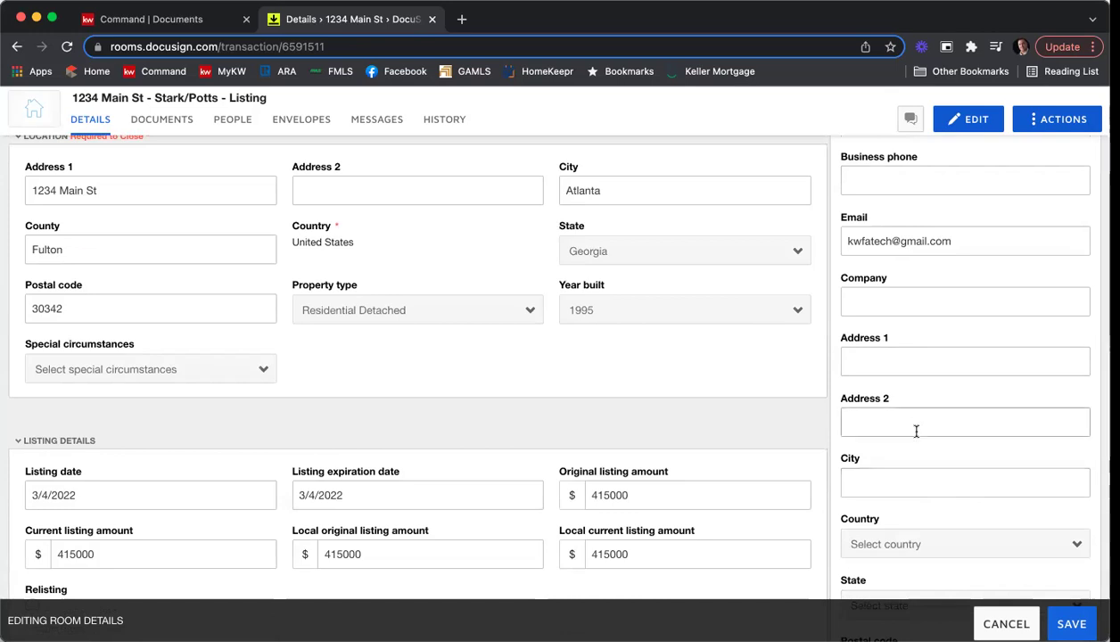
{"action": "scroll", "coordinate": [979, 338], "scroll_direction": "down", "scroll_amount": 8}
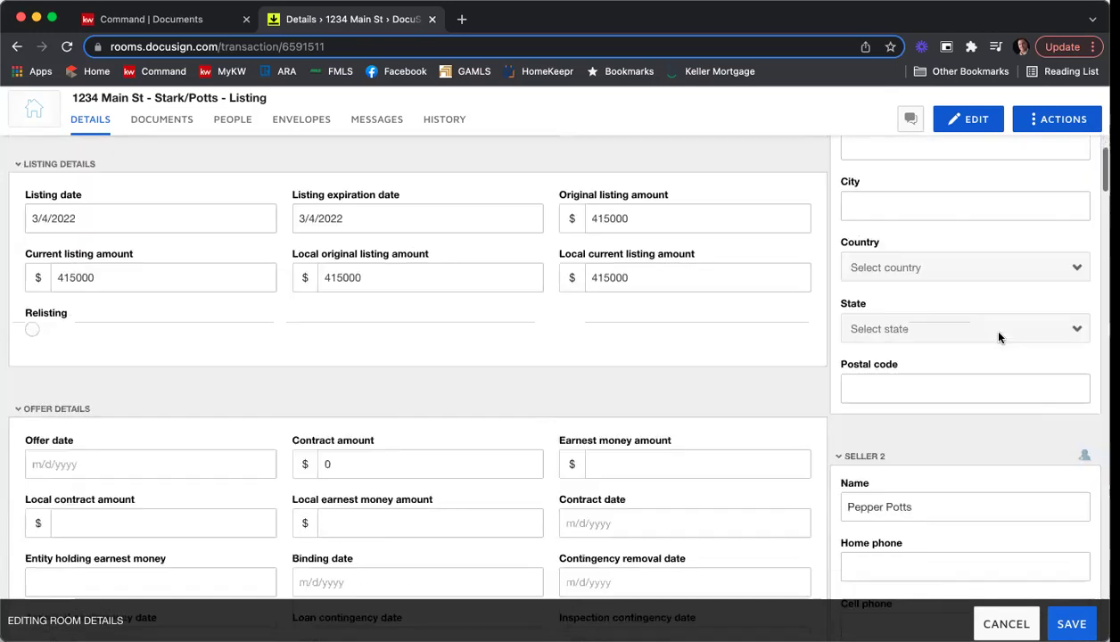
{"action": "scroll", "coordinate": [999, 331], "scroll_direction": "down", "scroll_amount": 4}
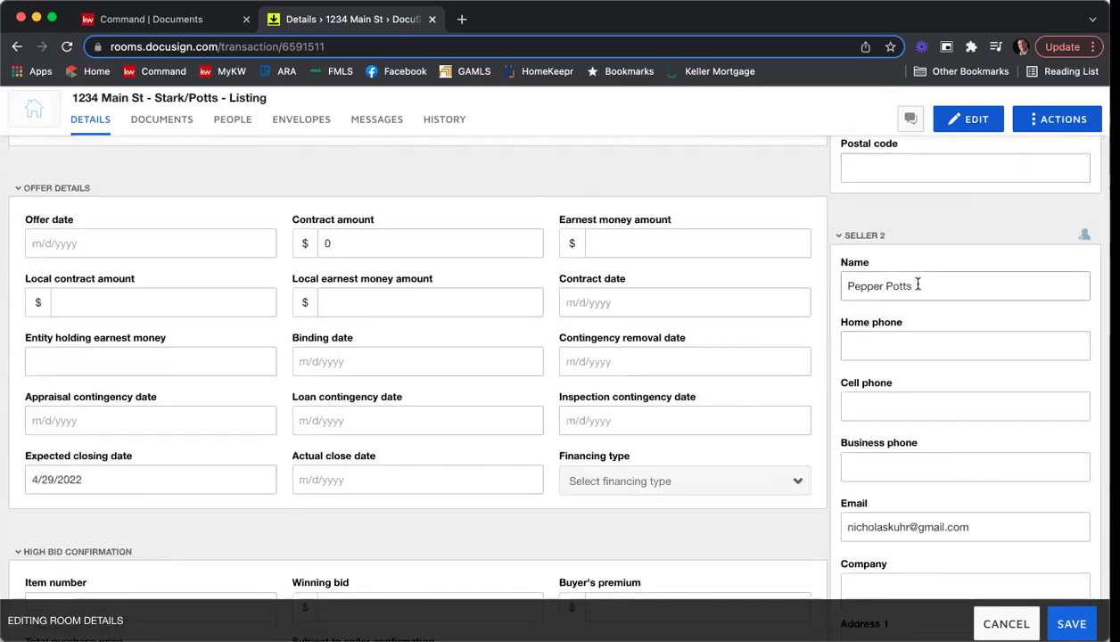
{"action": "scroll", "coordinate": [919, 288], "scroll_direction": "down", "scroll_amount": 2}
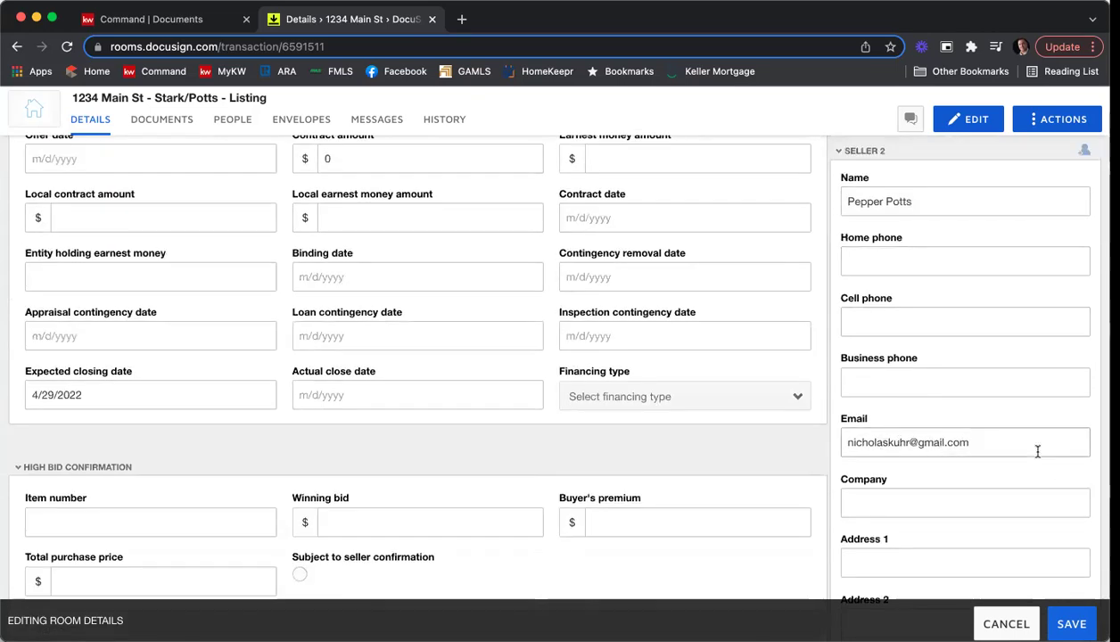
{"action": "scroll", "coordinate": [991, 327], "scroll_direction": "down", "scroll_amount": 5}
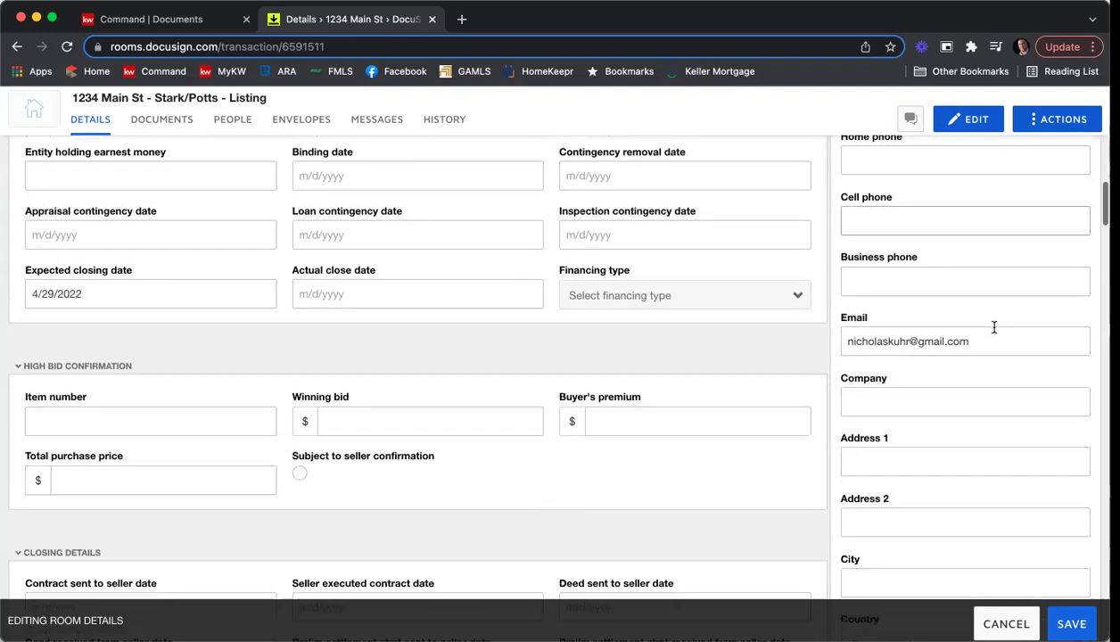
{"action": "scroll", "coordinate": [994, 333], "scroll_direction": "down", "scroll_amount": 10}
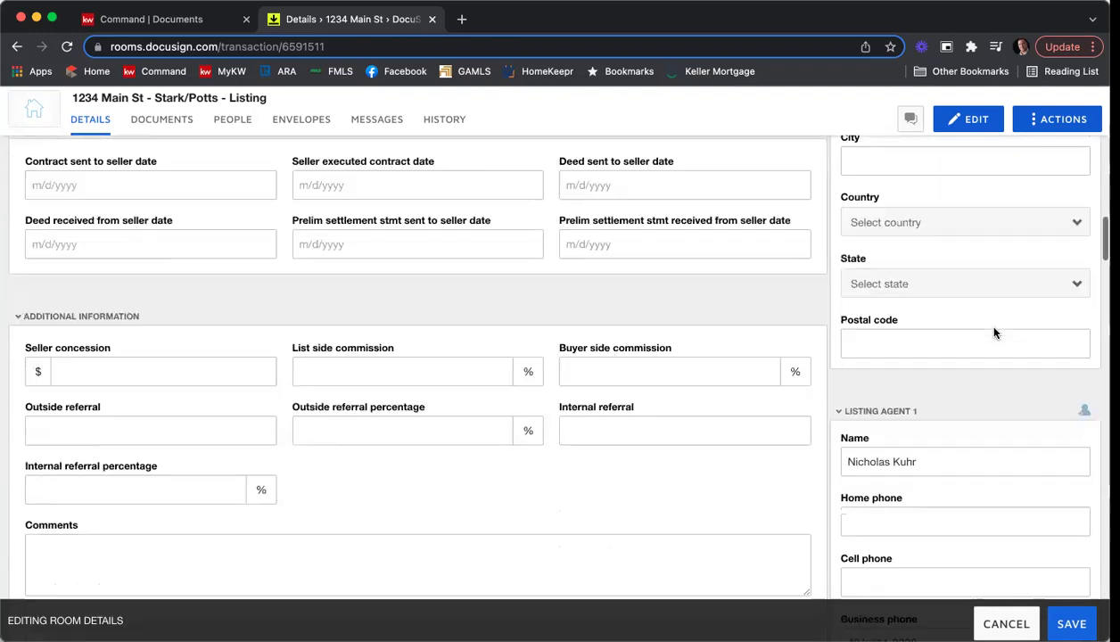
{"action": "scroll", "coordinate": [911, 299], "scroll_direction": "down", "scroll_amount": 3}
{"action": "scroll", "coordinate": [911, 308], "scroll_direction": "up", "scroll_amount": 2}
{"action": "scroll", "coordinate": [864, 295], "scroll_direction": "down", "scroll_amount": 1}
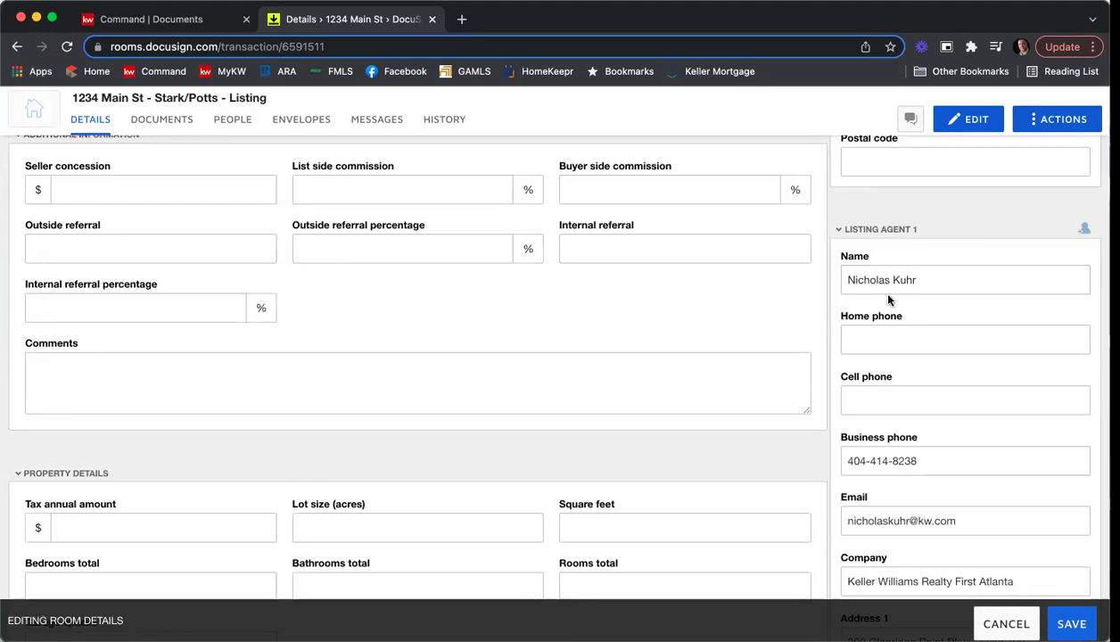
{"action": "scroll", "coordinate": [917, 288], "scroll_direction": "down", "scroll_amount": 3}
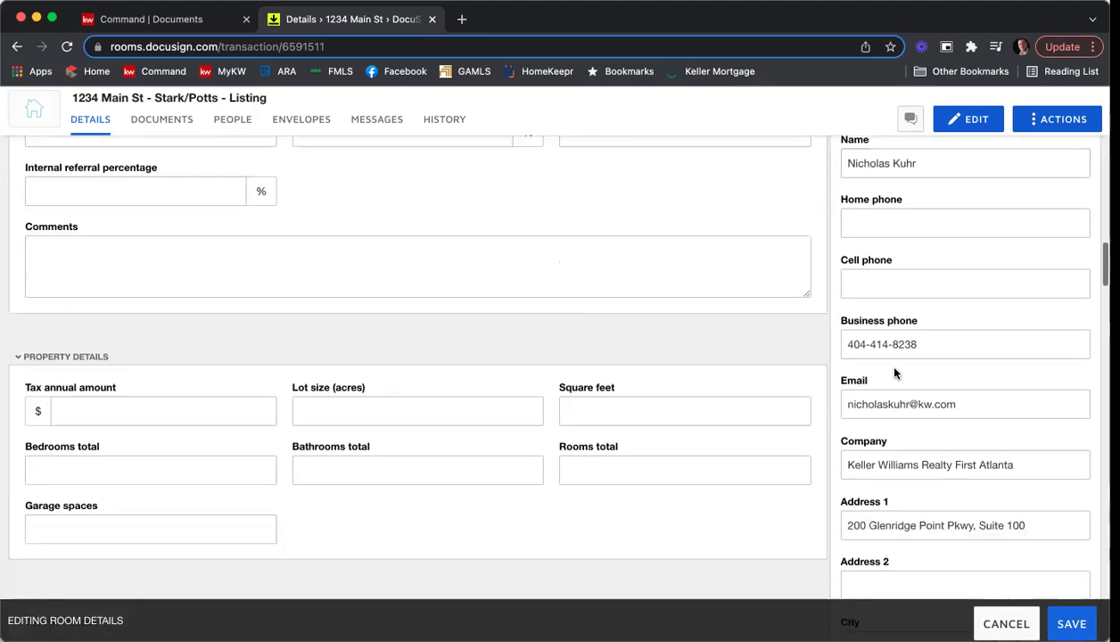
{"action": "scroll", "coordinate": [897, 371], "scroll_direction": "down", "scroll_amount": 4}
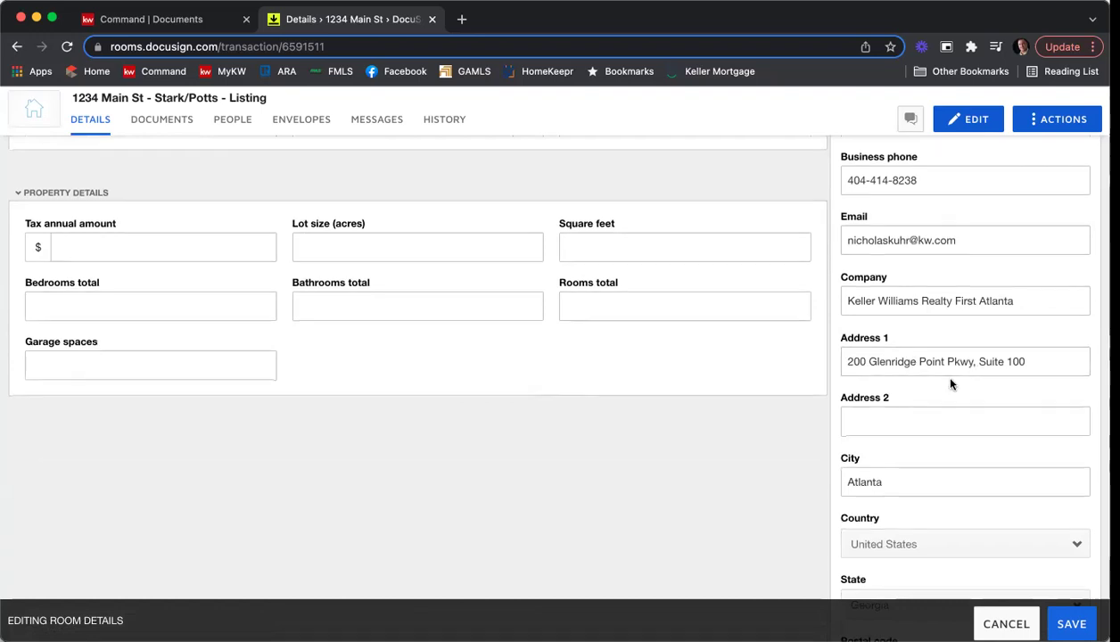
{"action": "scroll", "coordinate": [950, 384], "scroll_direction": "down", "scroll_amount": 4}
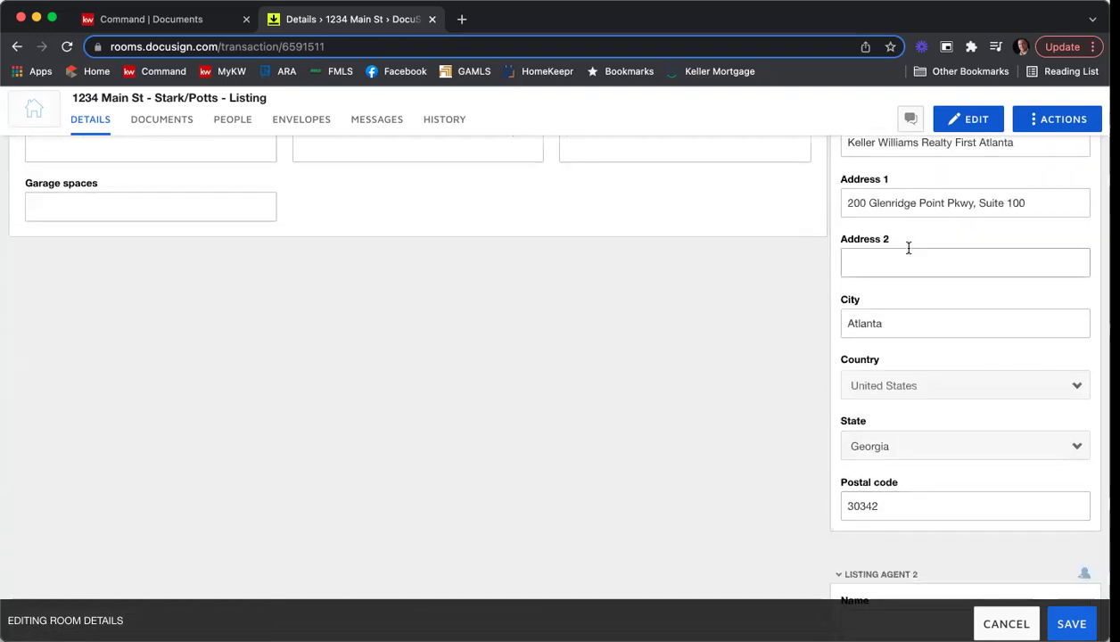
{"action": "scroll", "coordinate": [908, 248], "scroll_direction": "down", "scroll_amount": 8}
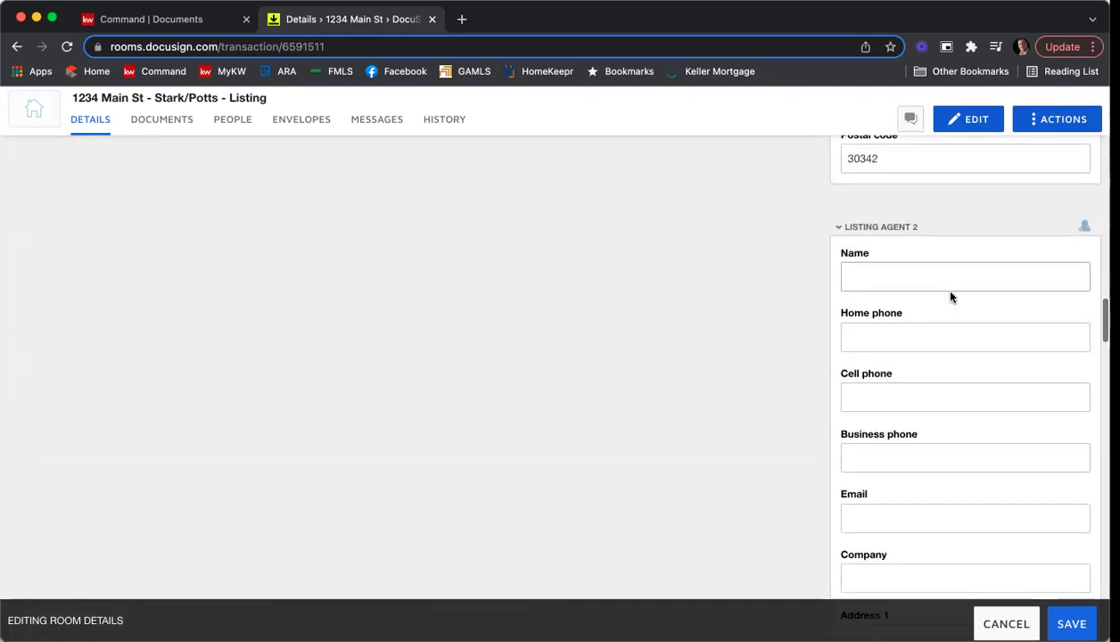
{"action": "scroll", "coordinate": [950, 297], "scroll_direction": "down", "scroll_amount": 1}
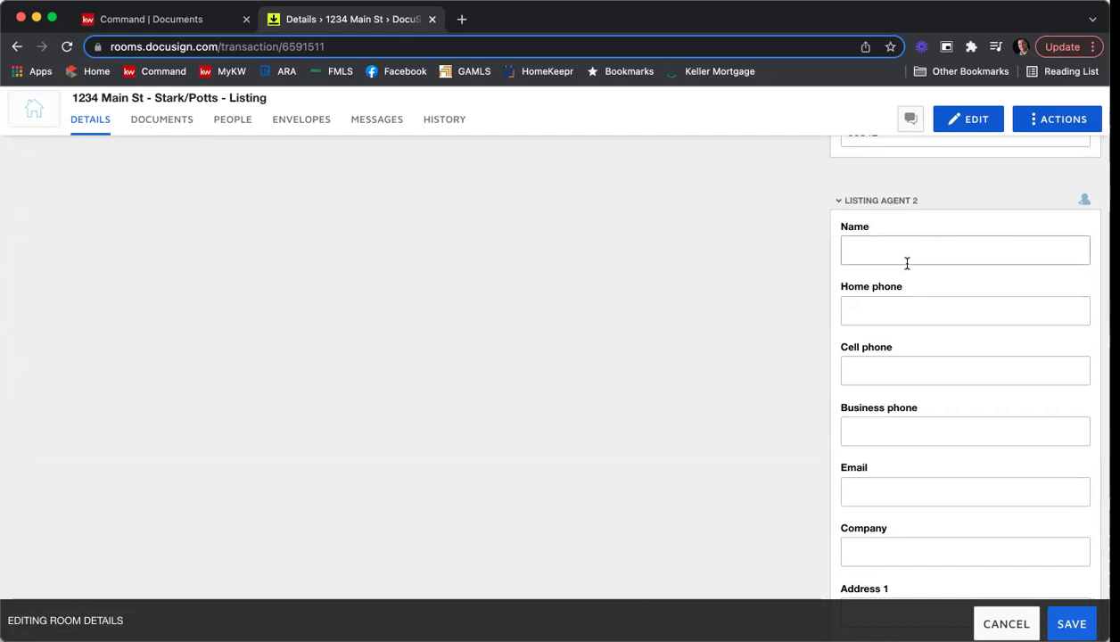
{"action": "scroll", "coordinate": [907, 263], "scroll_direction": "down", "scroll_amount": 10}
{"action": "scroll", "coordinate": [907, 263], "scroll_direction": "down", "scroll_amount": 5}
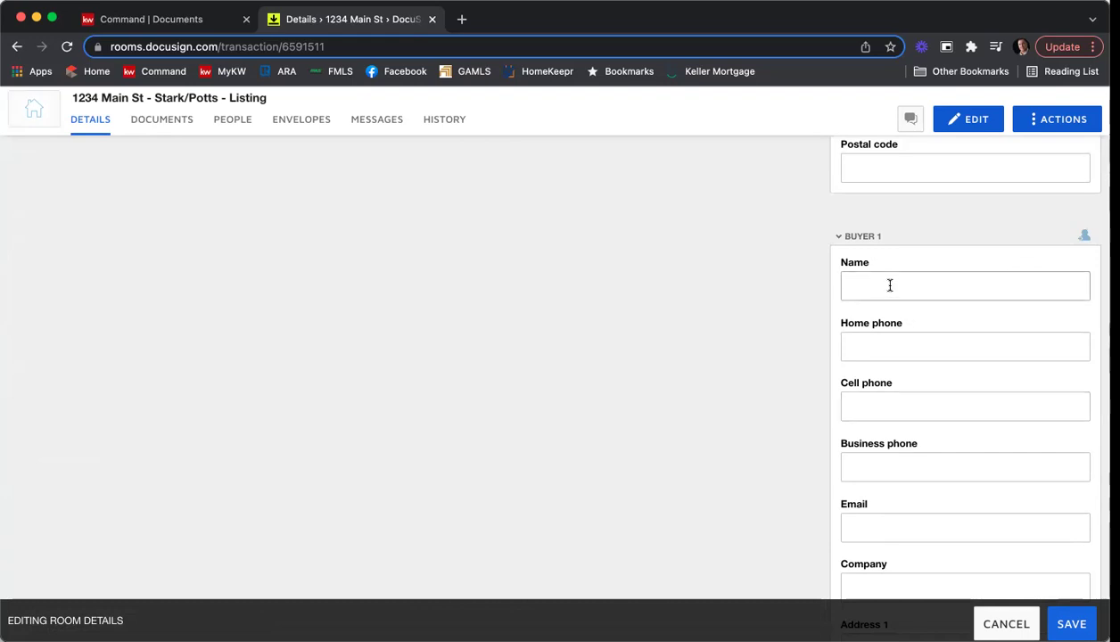
{"action": "scroll", "coordinate": [889, 286], "scroll_direction": "down", "scroll_amount": 7}
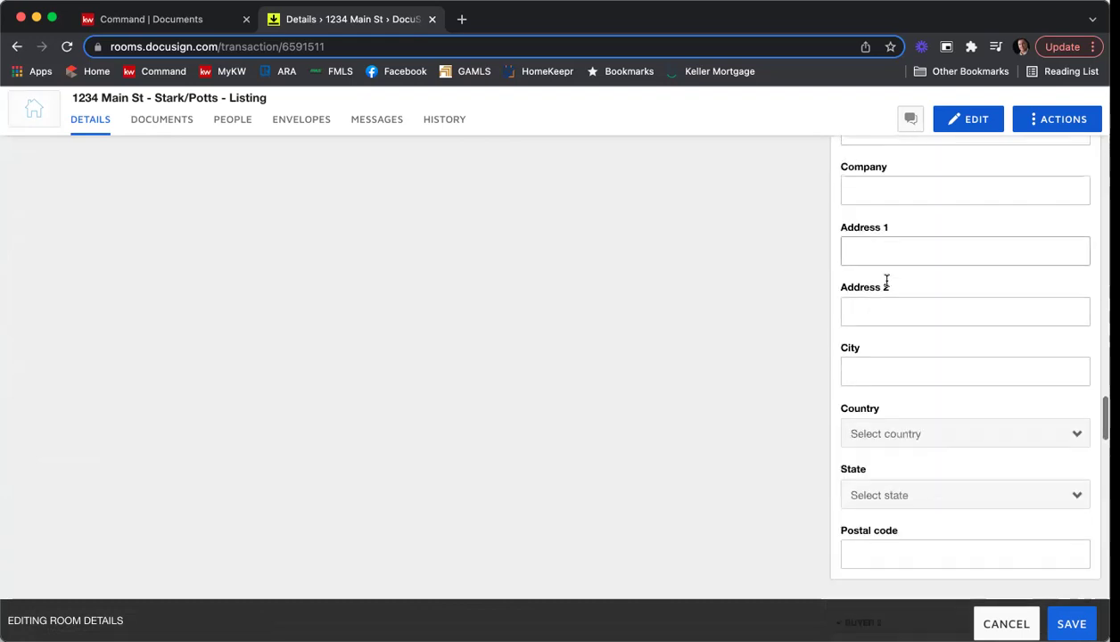
{"action": "scroll", "coordinate": [887, 285], "scroll_direction": "down", "scroll_amount": 10}
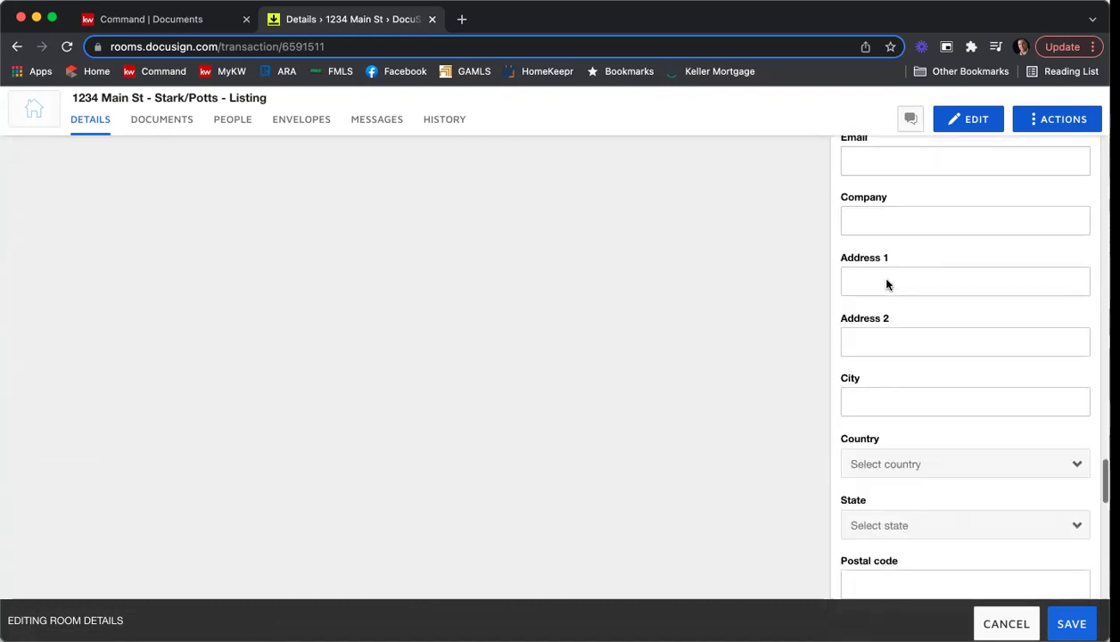
Review the edited Details form and save the 1234 Main St room changes.
{"action": "scroll", "coordinate": [886, 280], "scroll_direction": "down", "scroll_amount": 5}
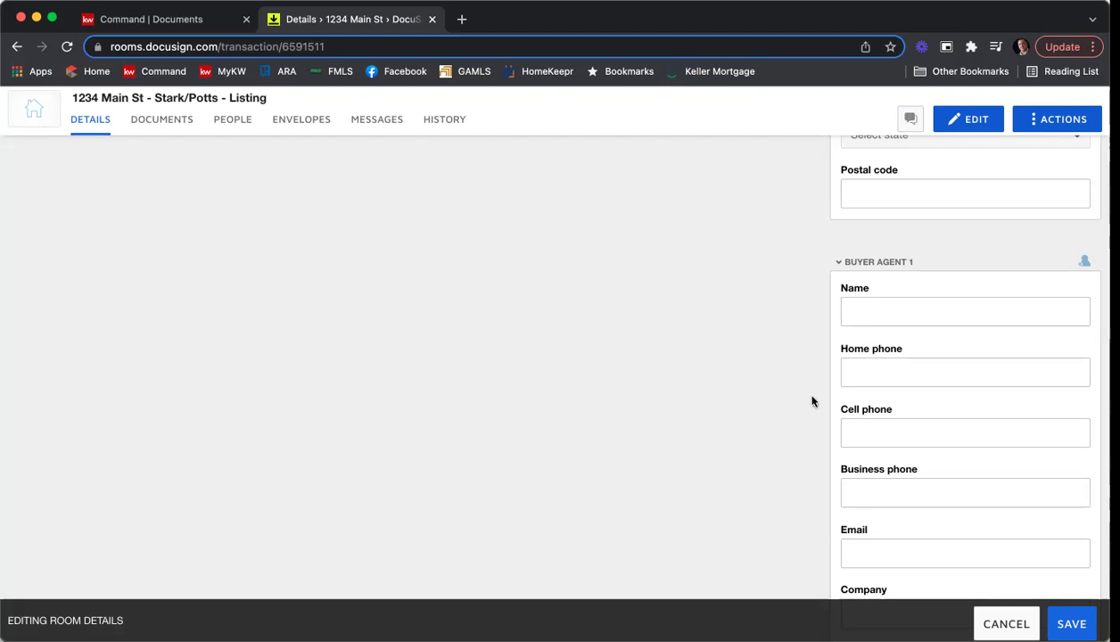
{"action": "scroll", "coordinate": [806, 394], "scroll_direction": "down", "scroll_amount": 3}
{"action": "scroll", "coordinate": [806, 394], "scroll_direction": "down", "scroll_amount": 15}
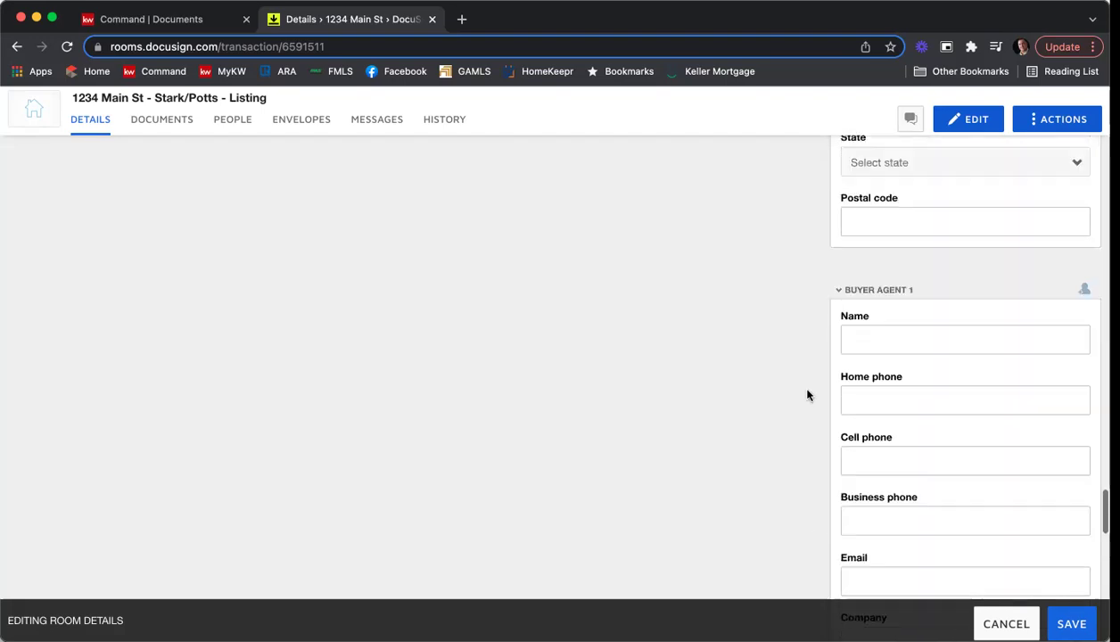
{"action": "scroll", "coordinate": [807, 394], "scroll_direction": "up", "scroll_amount": 5}
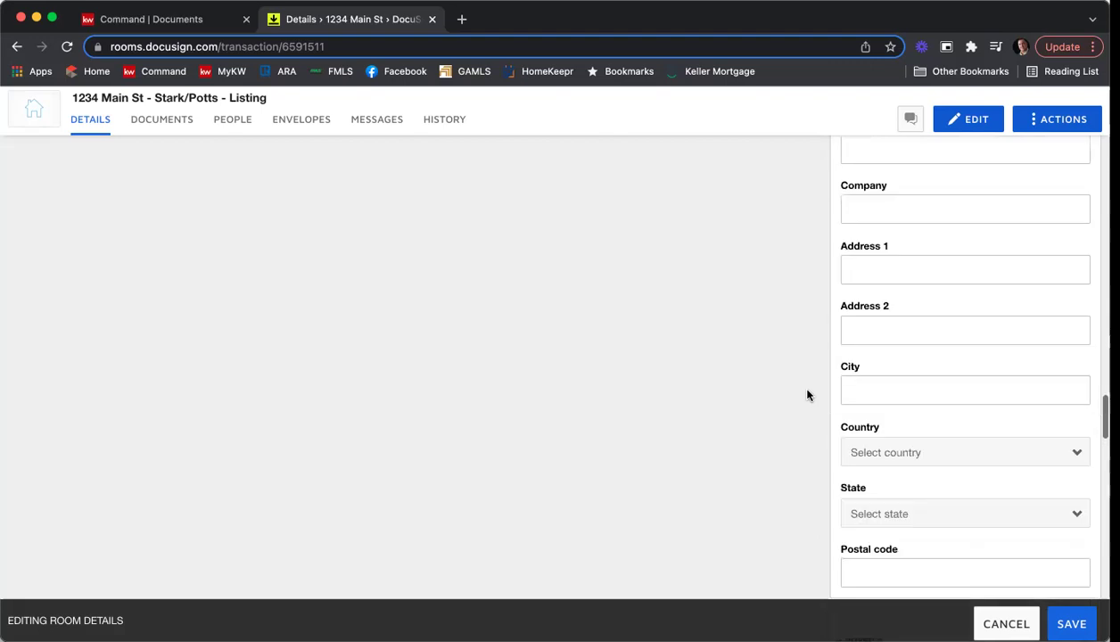
{"action": "scroll", "coordinate": [807, 394], "scroll_direction": "down", "scroll_amount": 2}
{"action": "scroll", "coordinate": [807, 394], "scroll_direction": "up", "scroll_amount": 1}
{"action": "scroll", "coordinate": [806, 395], "scroll_direction": "up", "scroll_amount": 15}
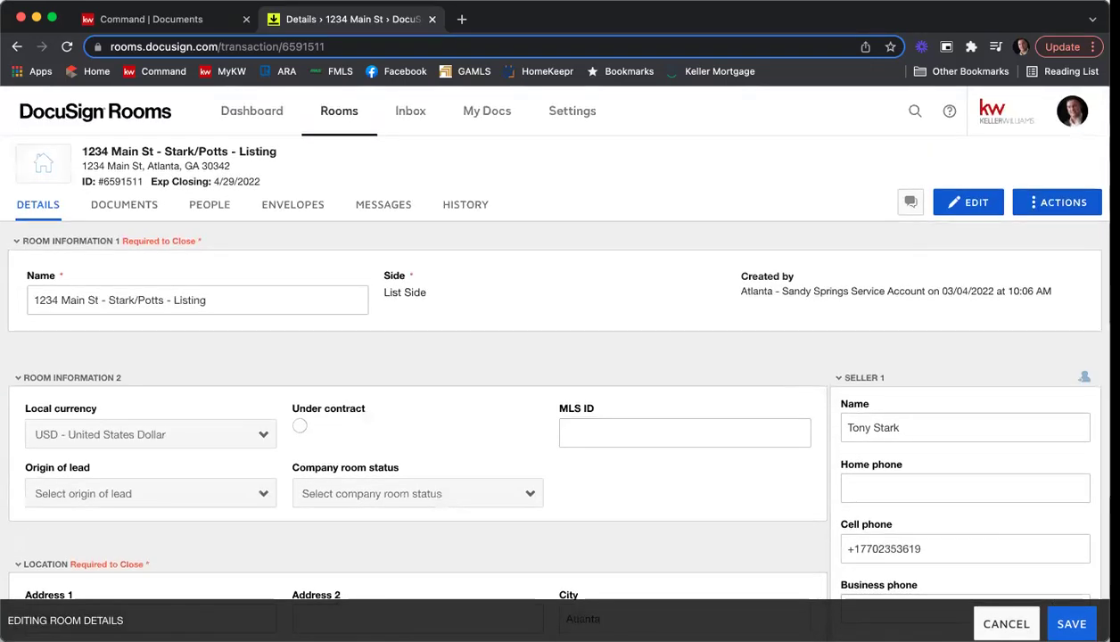
{"action": "left_click", "coordinate": [1083, 622]}
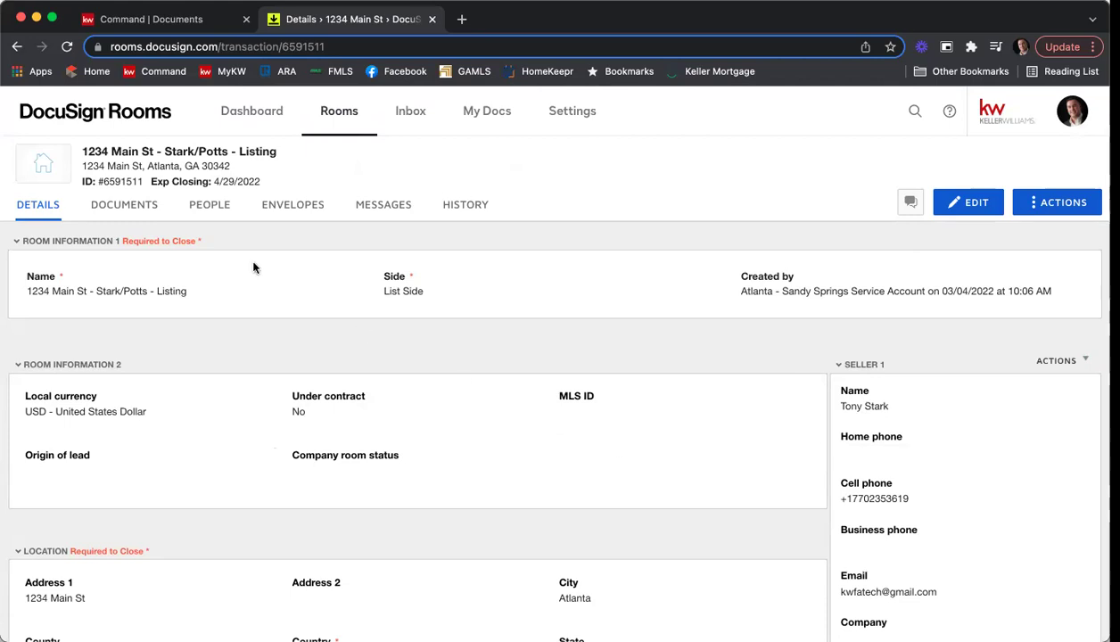
Show the 1234 Main St room's Documents, where Room Docs holds 0 documents.
{"action": "left_click", "coordinate": [133, 207]}
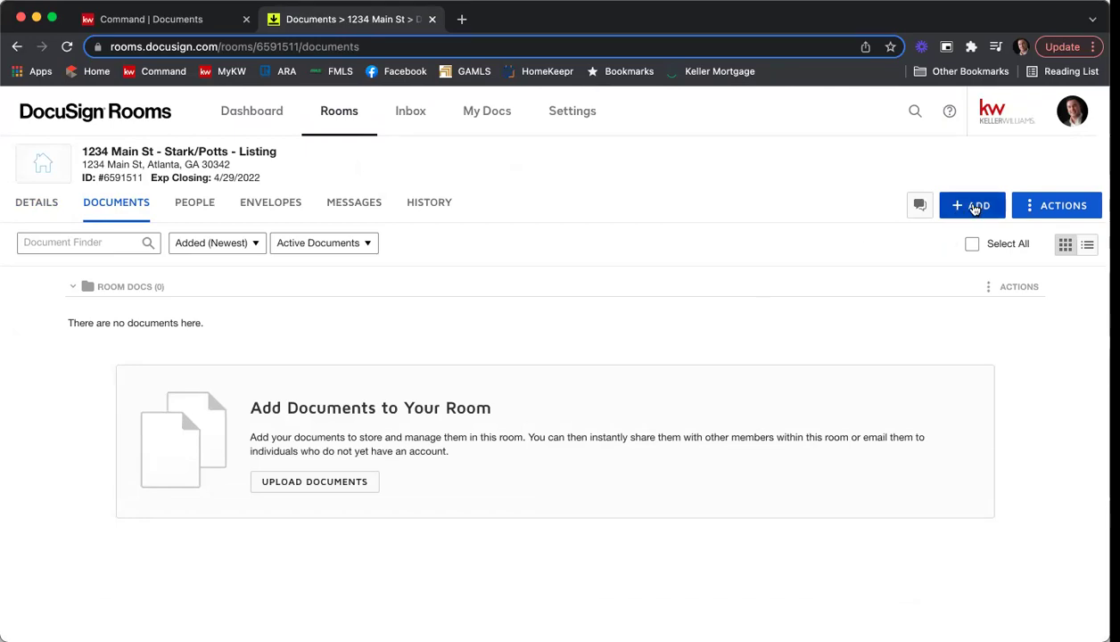
Add documents from DocuSign Forms and browse the GAR - Georgia Association of Realtors library.
{"action": "left_click", "coordinate": [976, 208]}
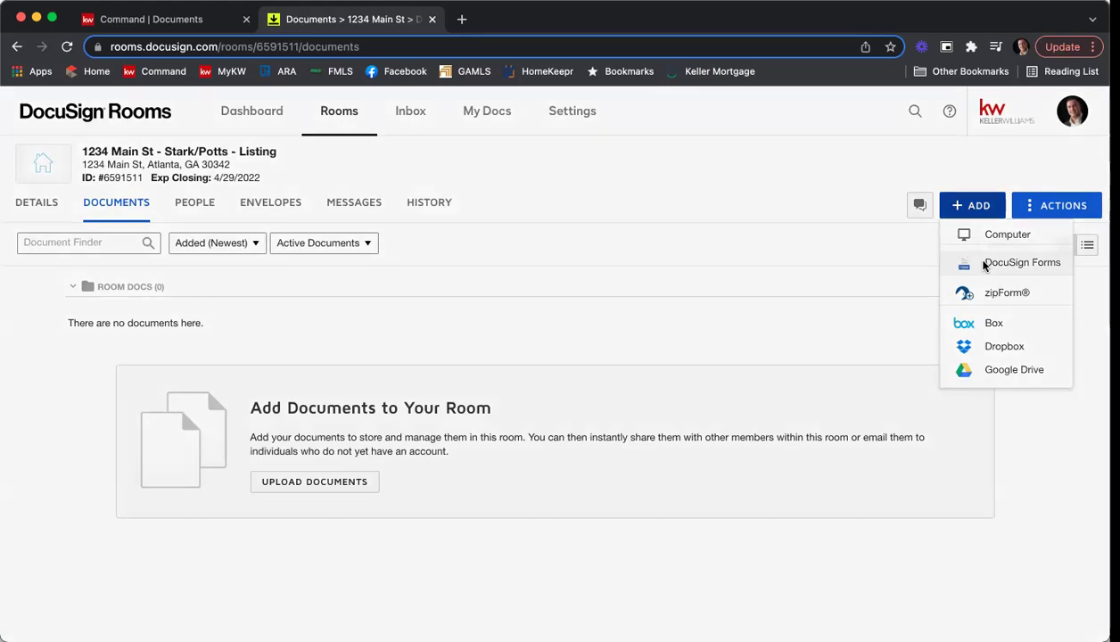
{"action": "left_click", "coordinate": [985, 264]}
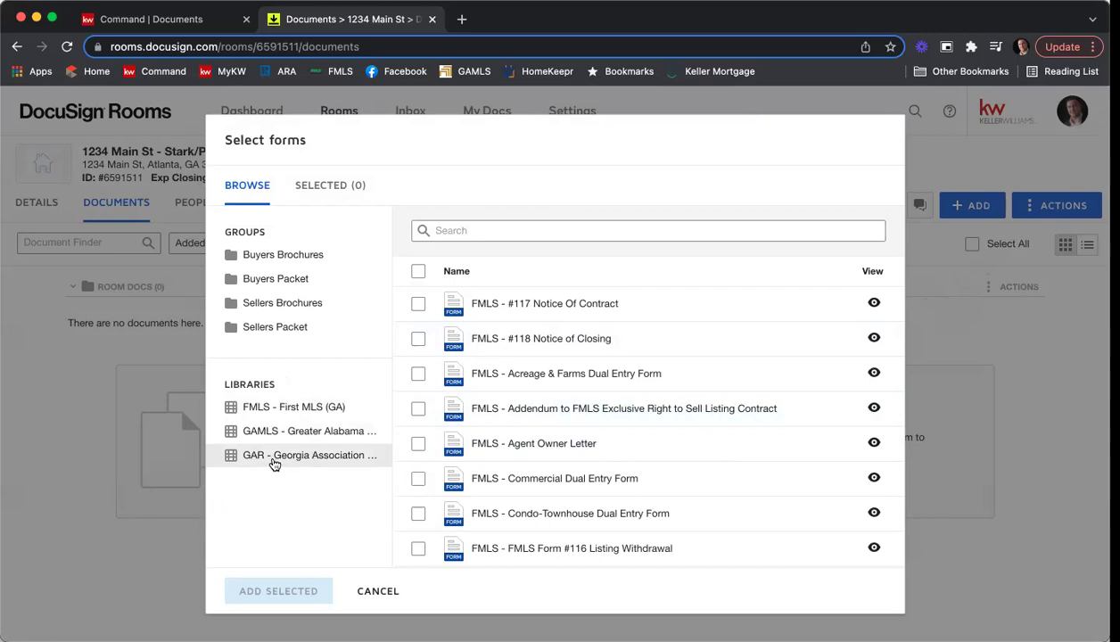
{"action": "left_click", "coordinate": [314, 462]}
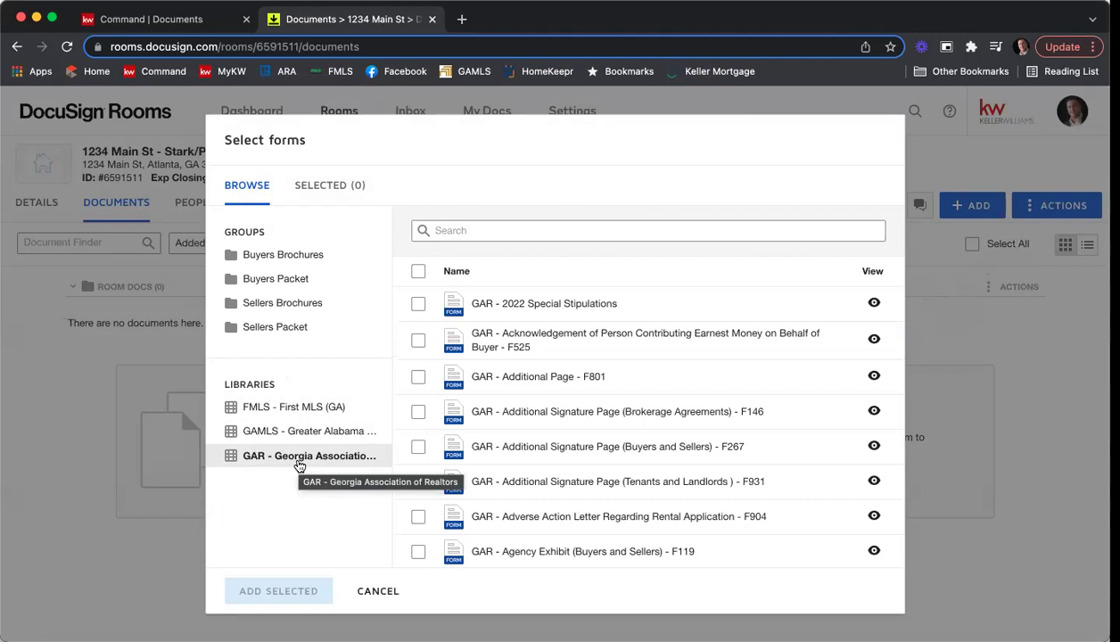
Search the GAR forms for 'purchase and sale' and then 'f201', then clear the search.
{"action": "left_click", "coordinate": [461, 231]}
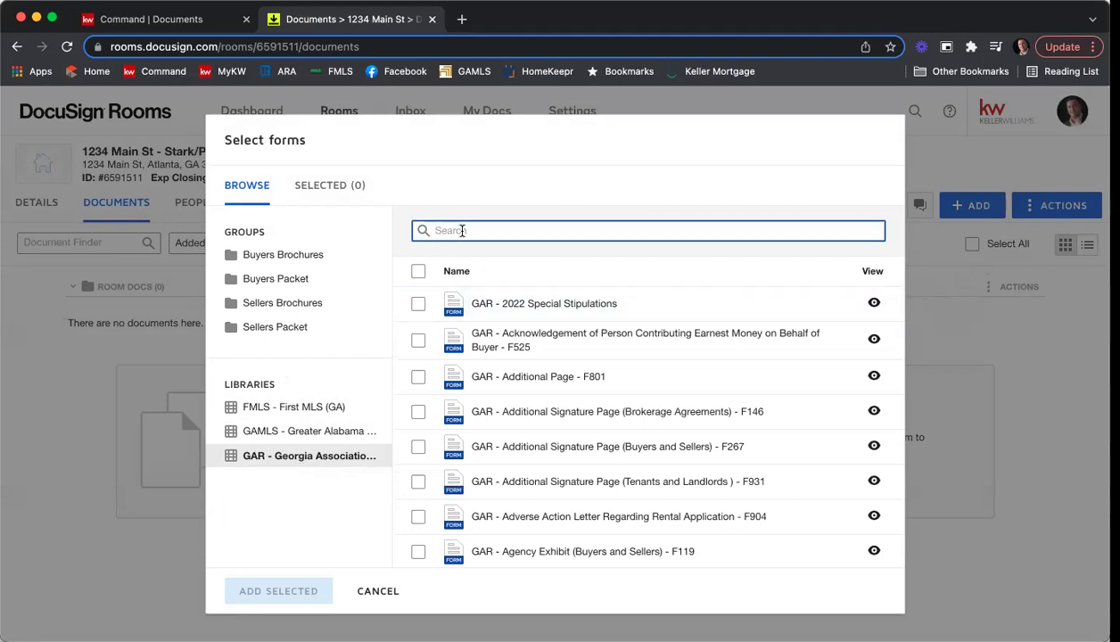
{"action": "type", "text": "purchase and sale"}
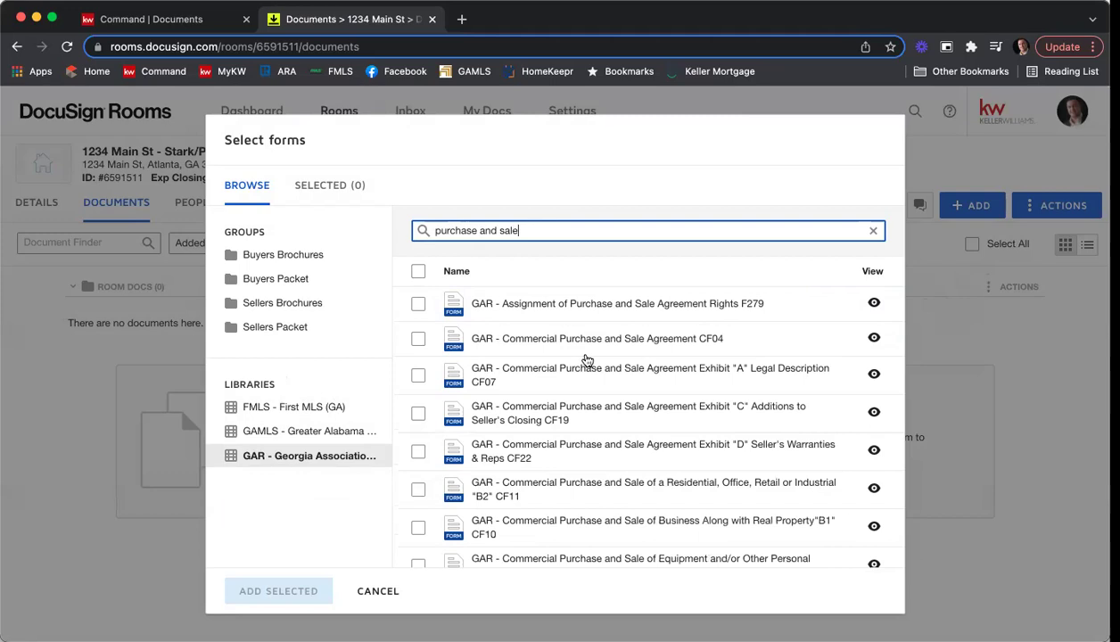
{"action": "scroll", "coordinate": [586, 359], "scroll_direction": "down", "scroll_amount": 3}
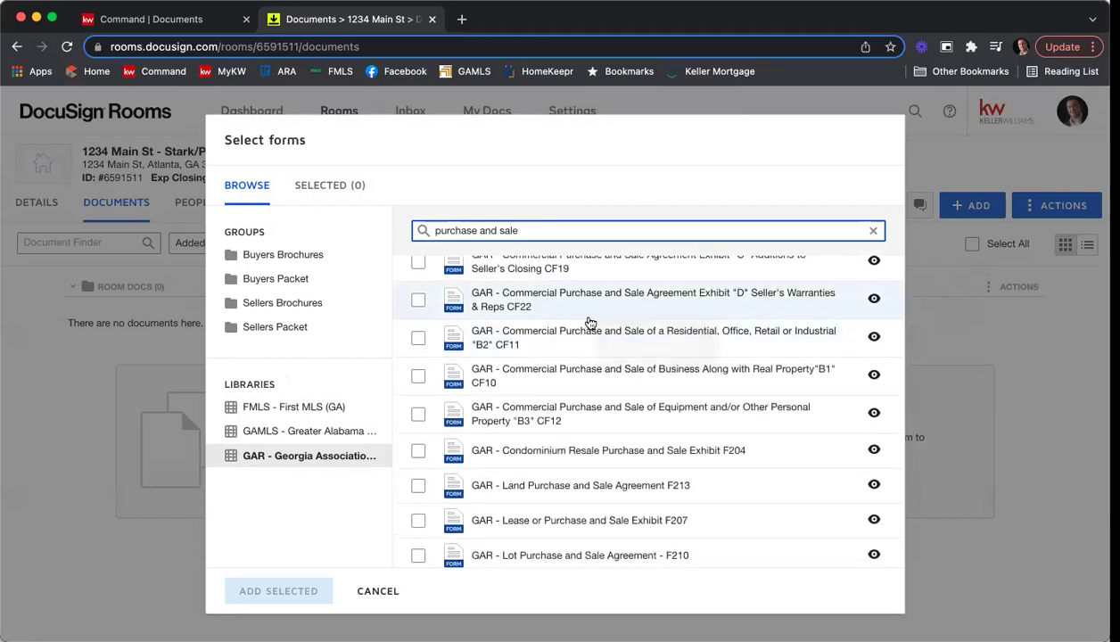
{"action": "scroll", "coordinate": [551, 319], "scroll_direction": "down", "scroll_amount": 3}
{"action": "scroll", "coordinate": [570, 401], "scroll_direction": "down", "scroll_amount": 1}
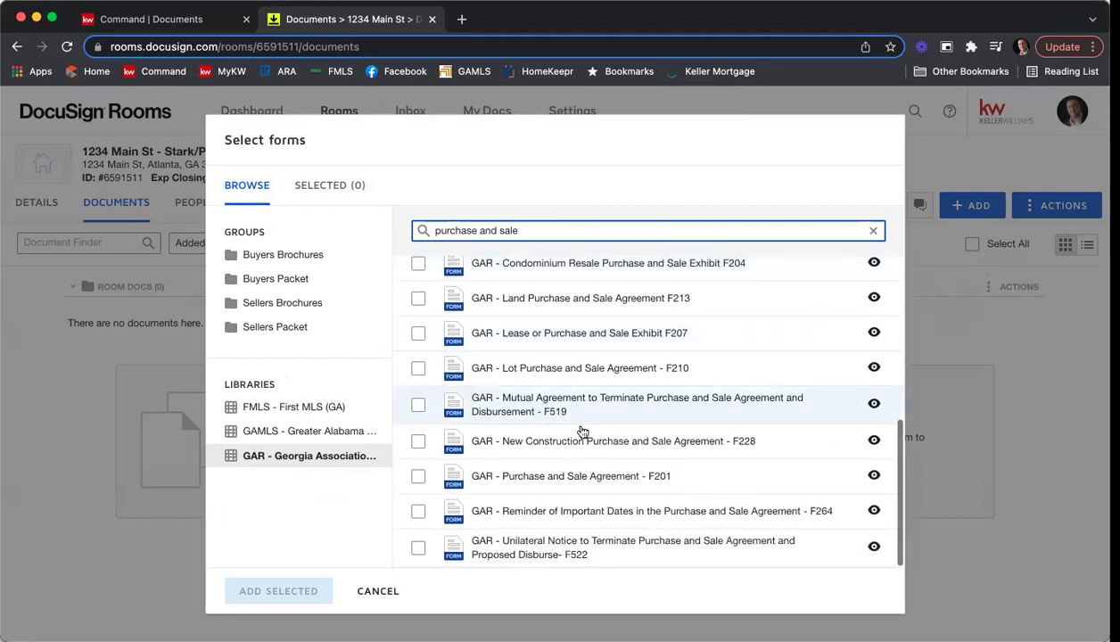
{"action": "scroll", "coordinate": [644, 510], "scroll_direction": "up", "scroll_amount": 4}
{"action": "scroll", "coordinate": [629, 450], "scroll_direction": "up", "scroll_amount": 2}
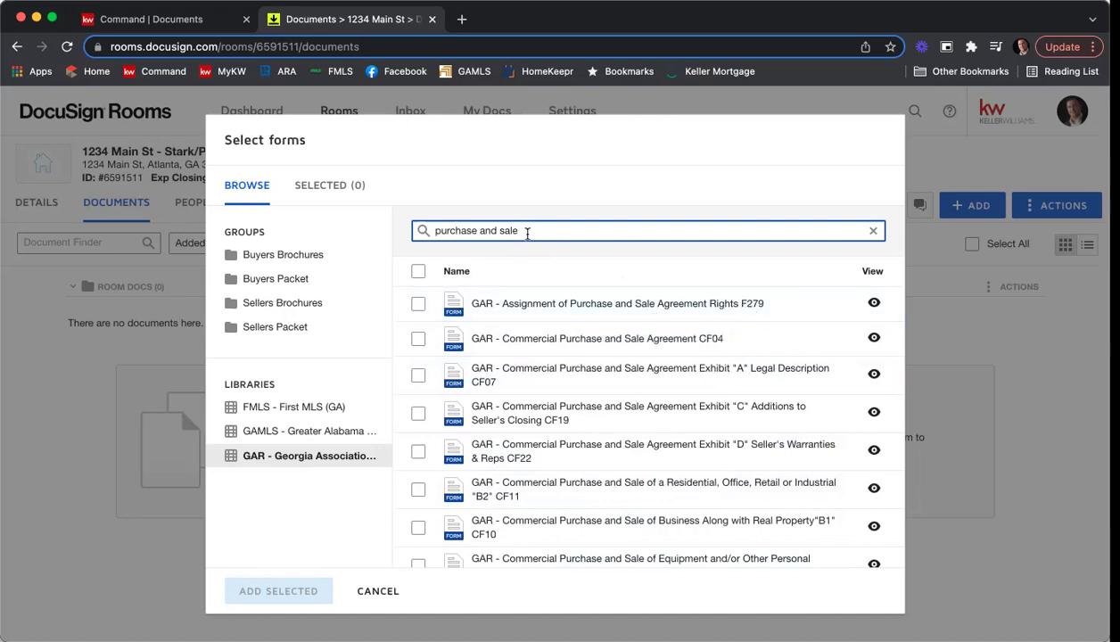
{"action": "left_click_drag", "start_coordinate": [522, 230], "coordinate": [425, 230]}
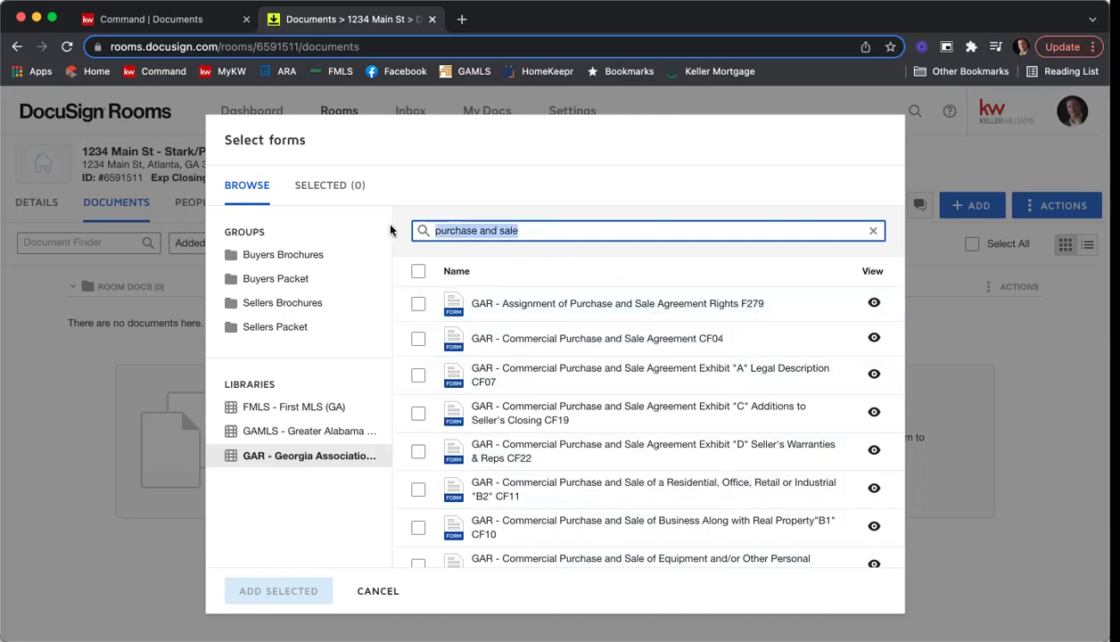
{"action": "type", "text": "f201"}
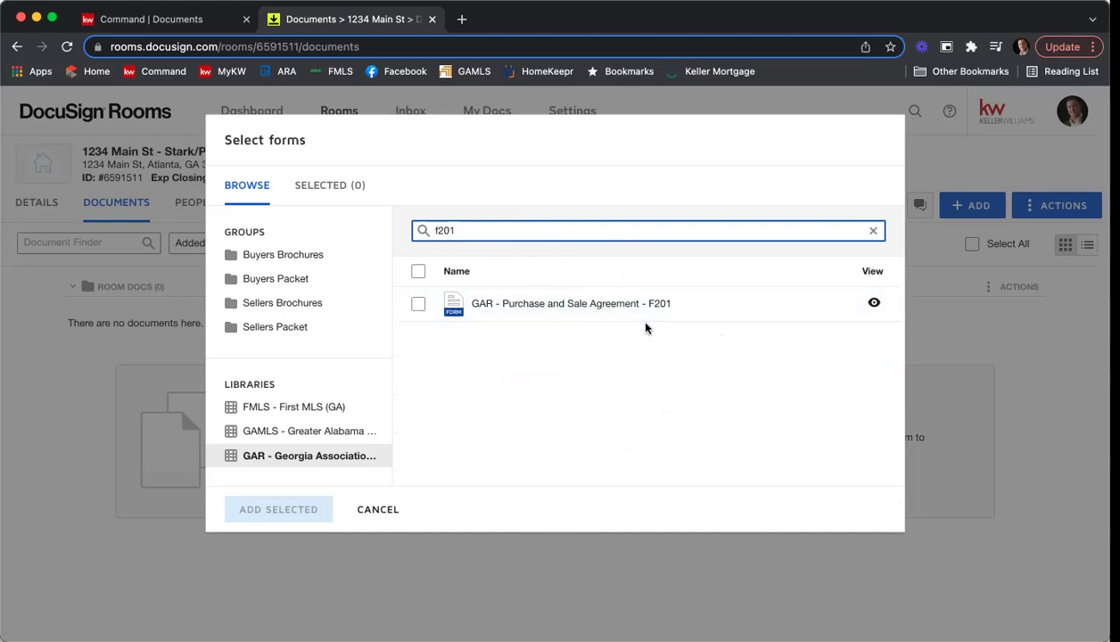
{"action": "left_click_drag", "start_coordinate": [470, 226], "coordinate": [415, 232]}
{"action": "key", "text": "BackSpace"}
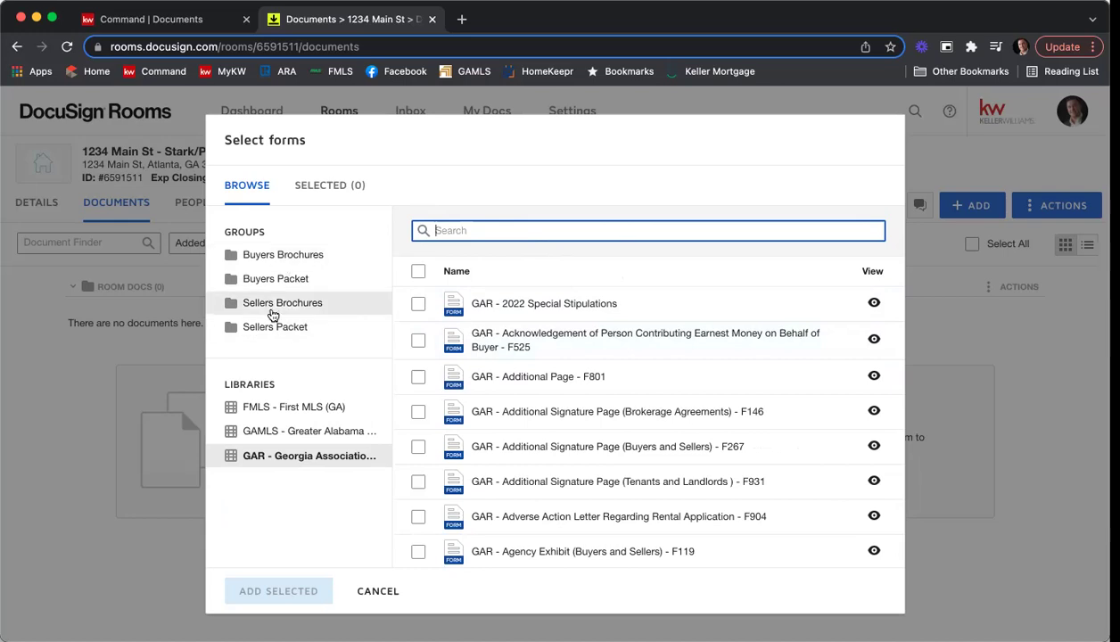
Browse the Buyers Packet forms and search them for 'purchase and'.
{"action": "left_click", "coordinate": [263, 281]}
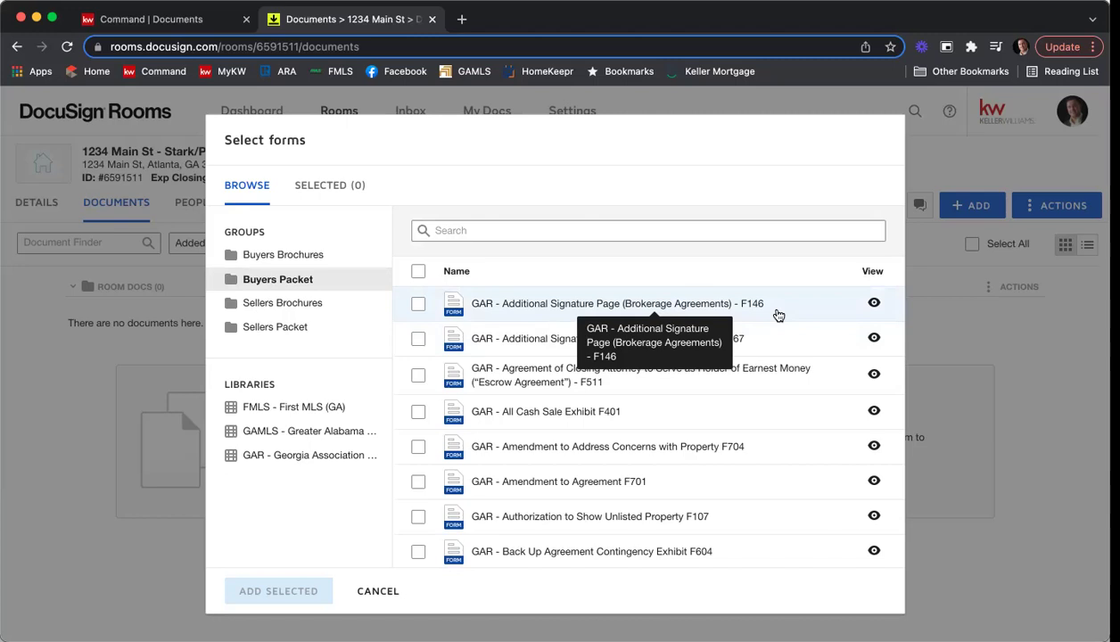
{"action": "scroll", "coordinate": [768, 337], "scroll_direction": "down", "scroll_amount": 6}
{"action": "scroll", "coordinate": [770, 337], "scroll_direction": "down", "scroll_amount": 3}
{"action": "scroll", "coordinate": [770, 267], "scroll_direction": "up", "scroll_amount": 8}
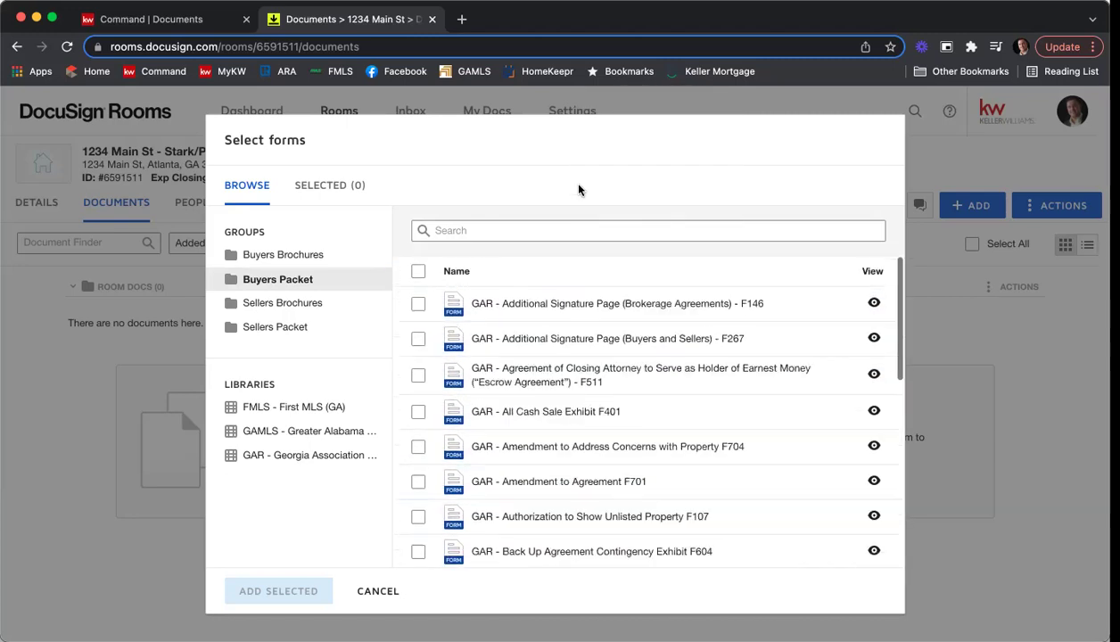
{"action": "left_click", "coordinate": [574, 231]}
{"action": "type", "text": "purchase and"}
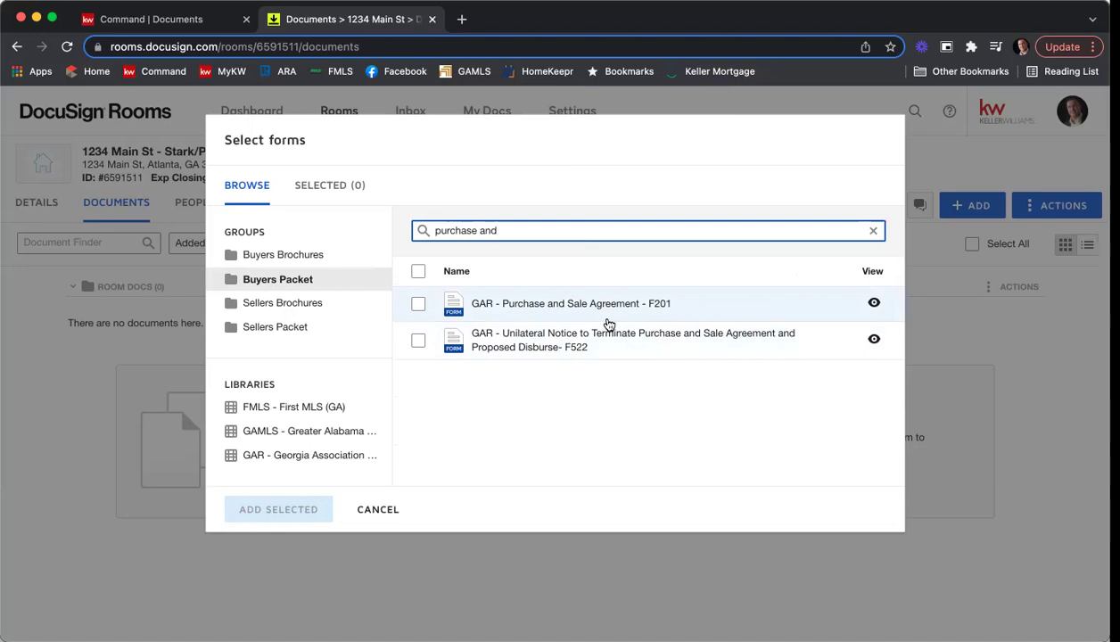
Switch to the Sellers Packet group and clear the leftover search text.
{"action": "left_click", "coordinate": [301, 331]}
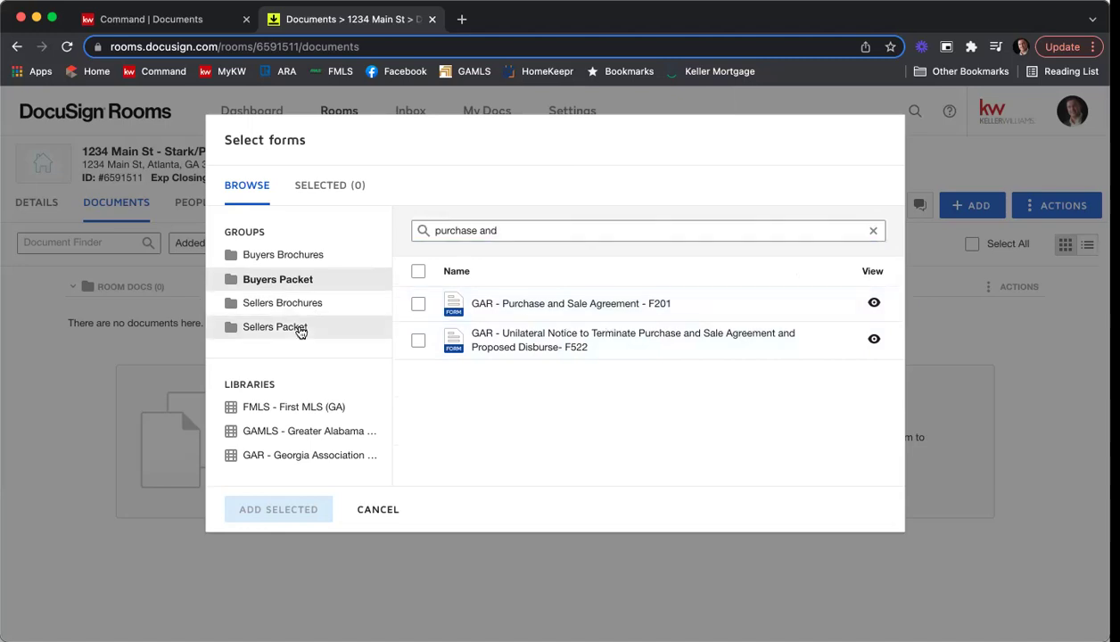
{"action": "left_click", "coordinate": [399, 229]}
{"action": "key", "text": "super+a"}
{"action": "key", "text": "BackSpace"}
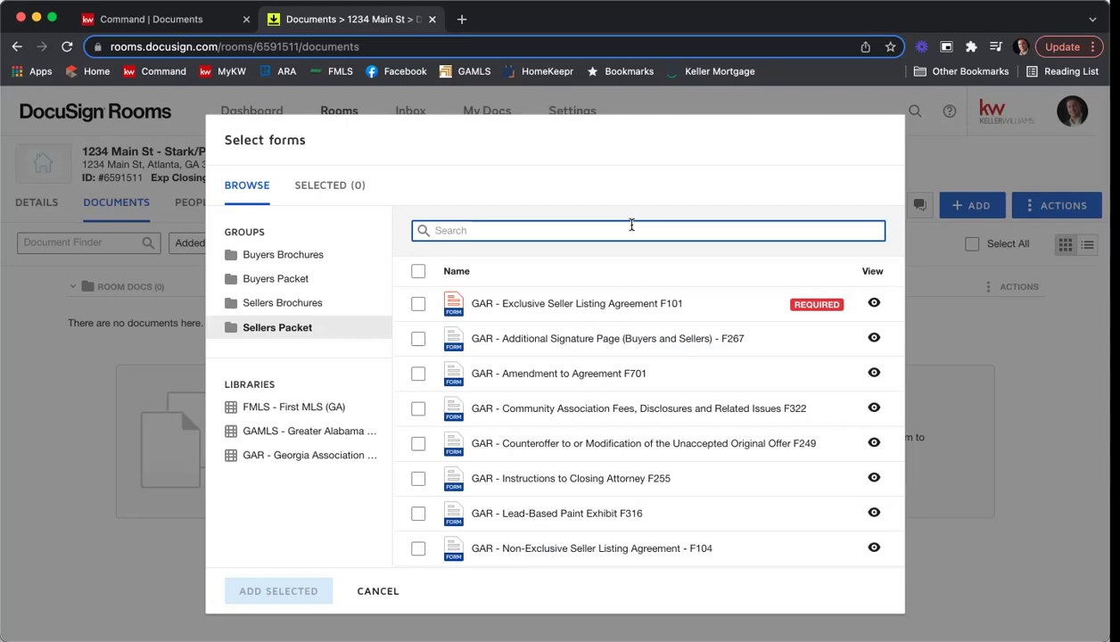
Search 'exclusive' and 'seller's' to tick the F101 listing agreement and F301 property disclosure.
{"action": "type", "text": "e"}
{"action": "type", "text": "xscl"}
{"action": "key", "text": "BackSpace"}
{"action": "key", "text": "BackSpace"}
{"action": "key", "text": "BackSpace"}
{"action": "key", "text": "BackSpace"}
{"action": "type", "text": "xclusive"}
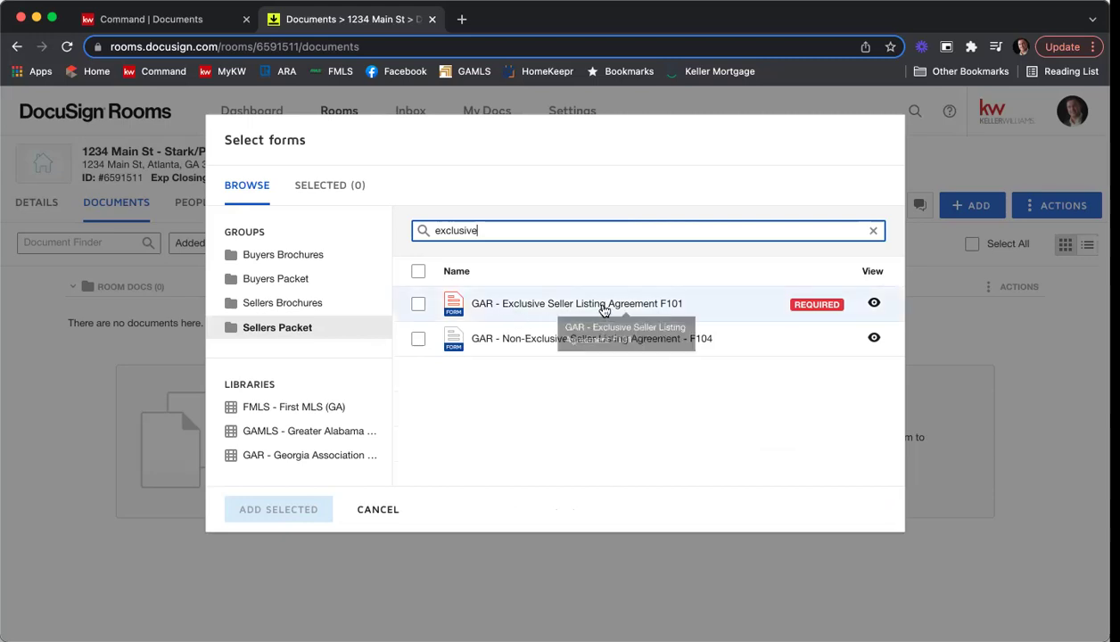
{"action": "left_click", "coordinate": [417, 304]}
{"action": "left_click_drag", "start_coordinate": [495, 230], "coordinate": [380, 226]}
{"action": "type", "text": "seller's"}
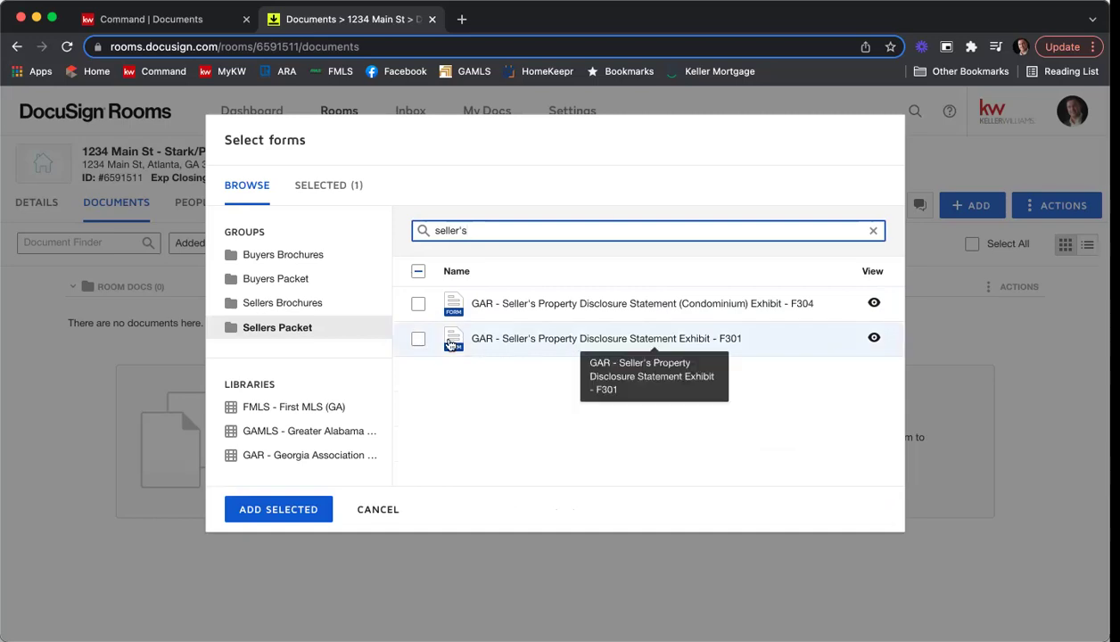
{"action": "left_click", "coordinate": [417, 339]}
Search 'community' to tick Community Association Fees F322, then clear the search.
{"action": "left_click_drag", "start_coordinate": [515, 231], "coordinate": [385, 225]}
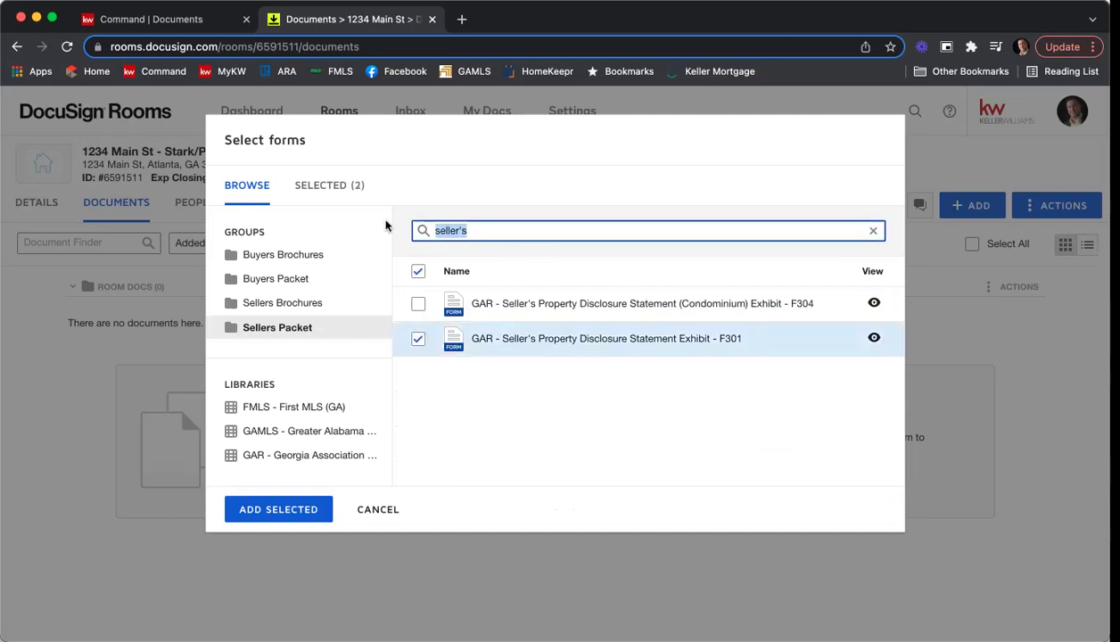
{"action": "type", "text": "community"}
{"action": "left_click", "coordinate": [419, 308]}
{"action": "left_click", "coordinate": [418, 305]}
{"action": "left_click_drag", "start_coordinate": [486, 231], "coordinate": [376, 219]}
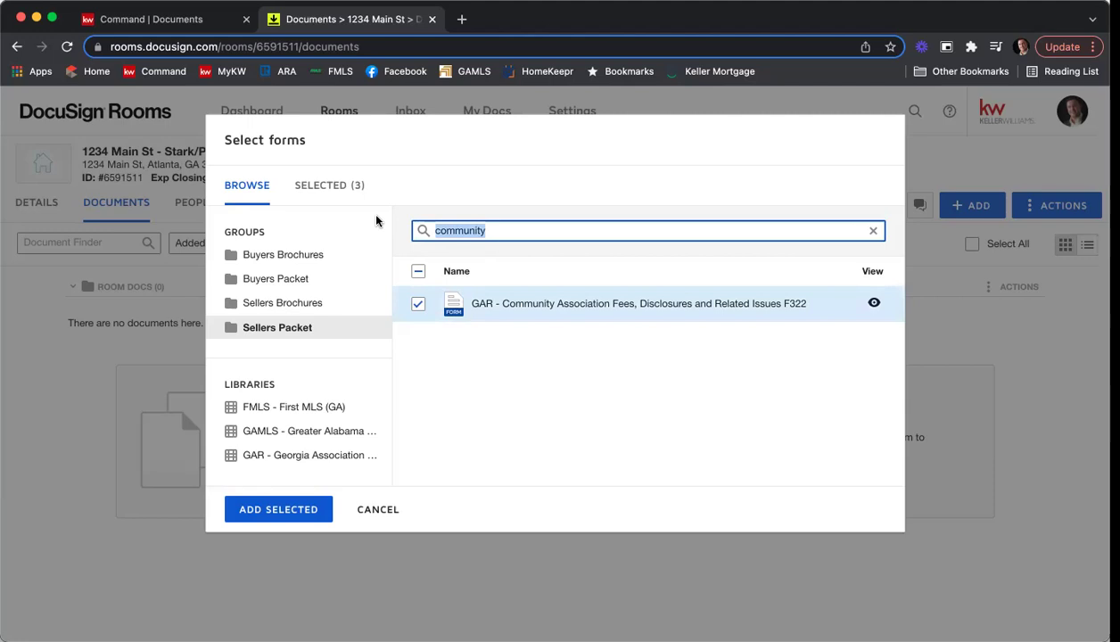
{"action": "type", "text": "f201"}
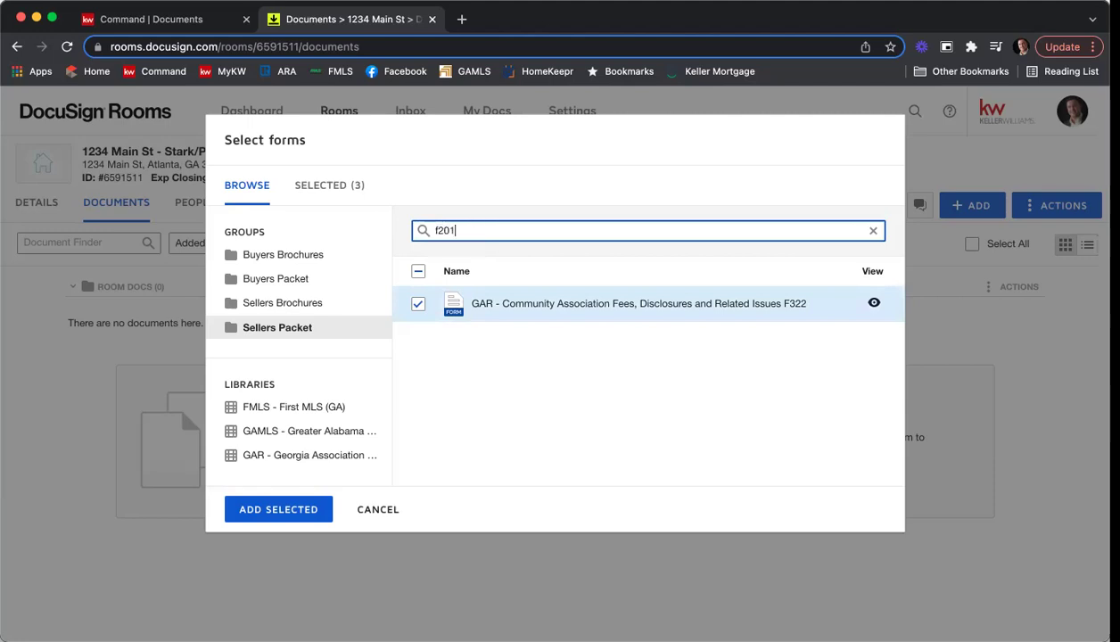
{"action": "key", "text": "BackSpace"}
{"action": "key", "text": "BackSpace"}
{"action": "key", "text": "BackSpace"}
{"action": "key", "text": "BackSpace"}
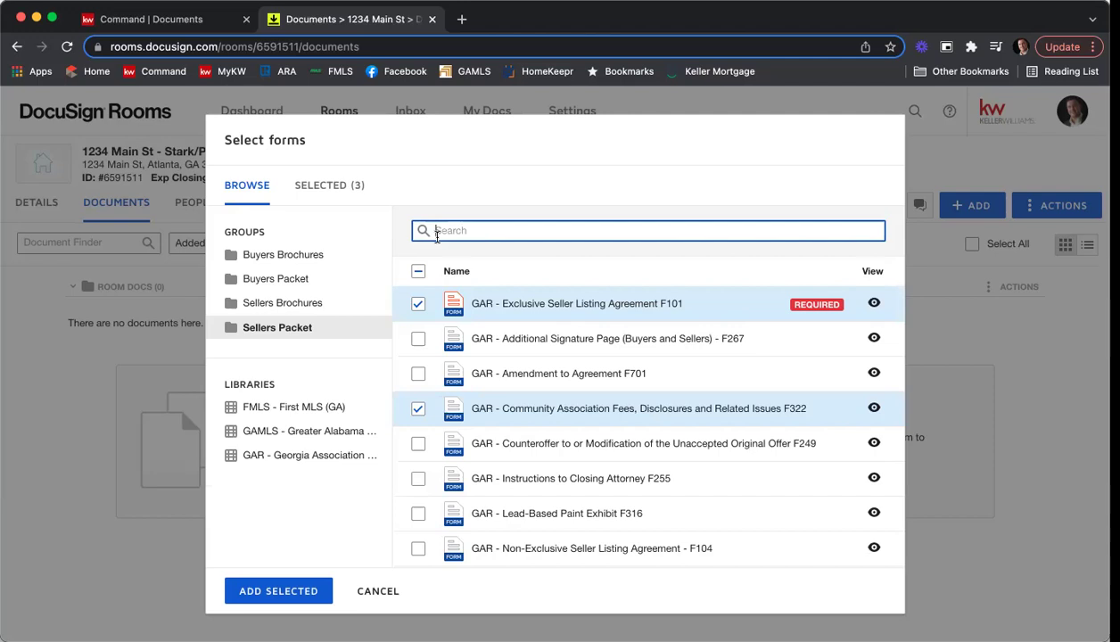
Search the full GAR library for 'f201' and tick Purchase and Sale Agreement F201 with template None.
{"action": "left_click", "coordinate": [297, 456]}
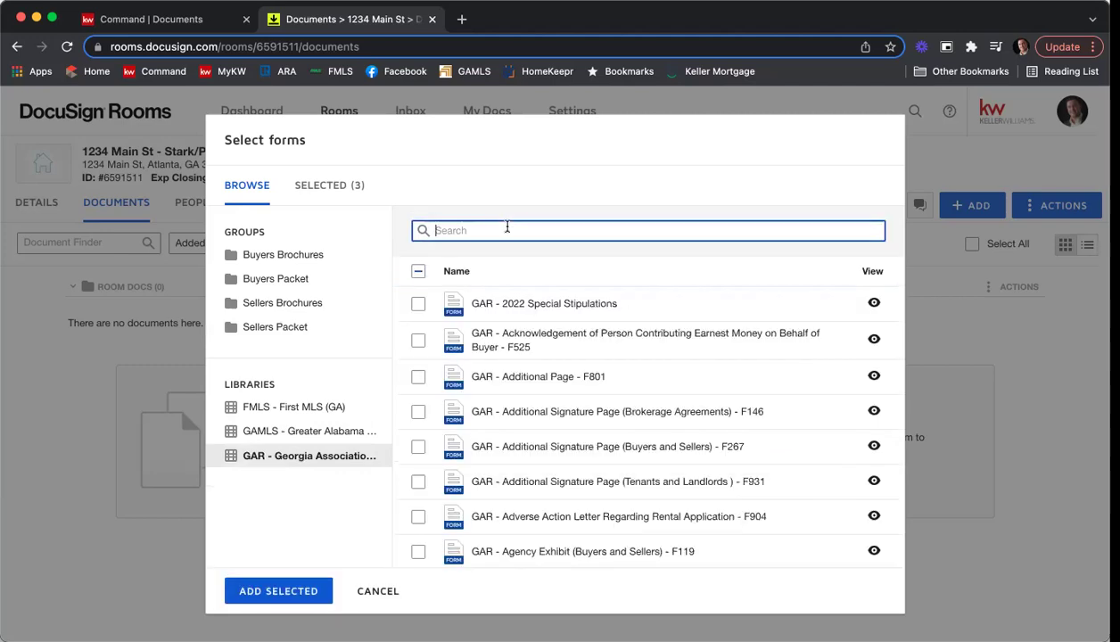
{"action": "type", "text": "f201"}
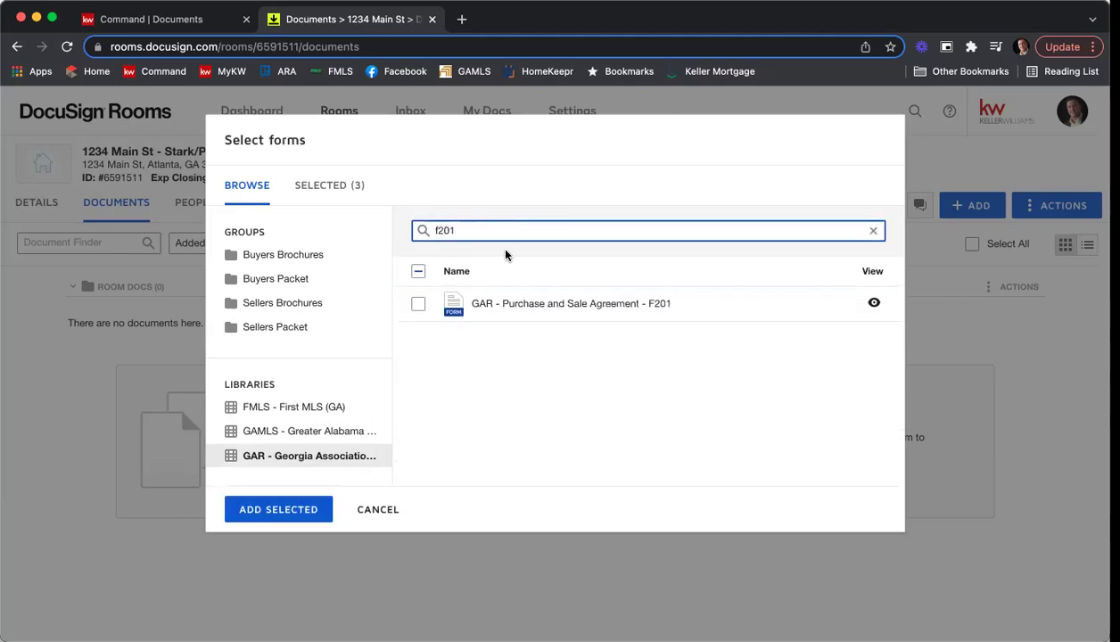
{"action": "left_click", "coordinate": [419, 306]}
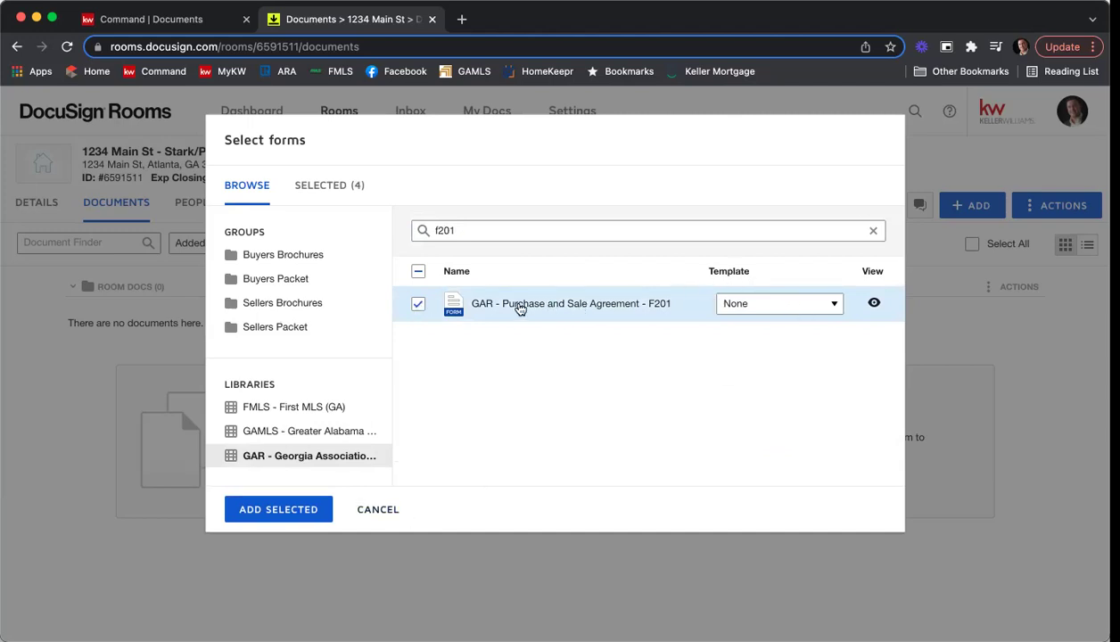
{"action": "left_click", "coordinate": [757, 311]}
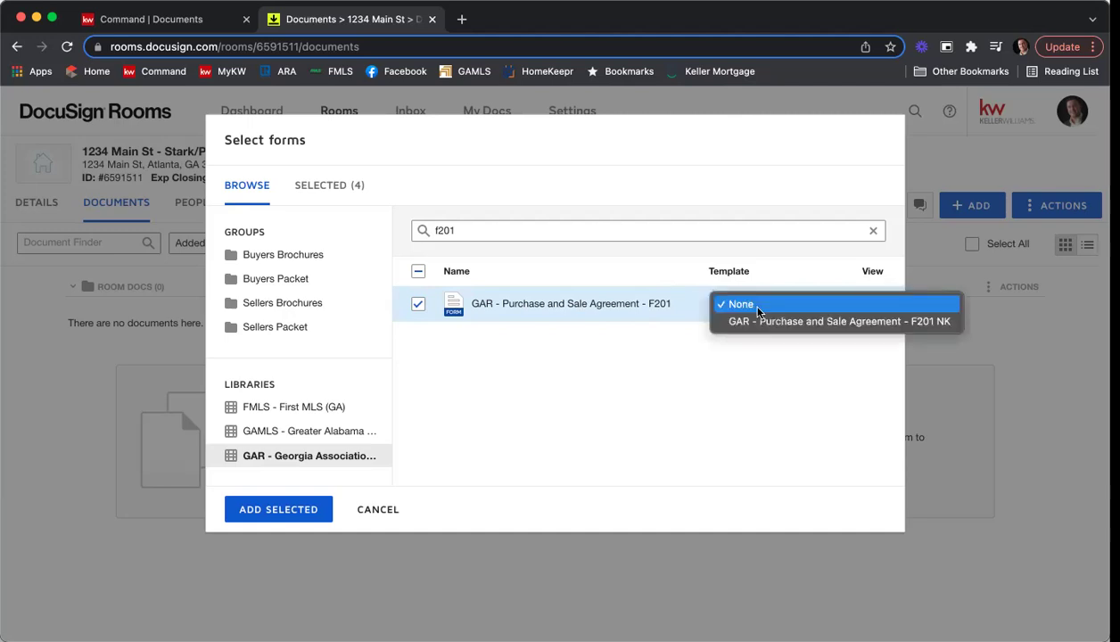
{"action": "left_click", "coordinate": [758, 311]}
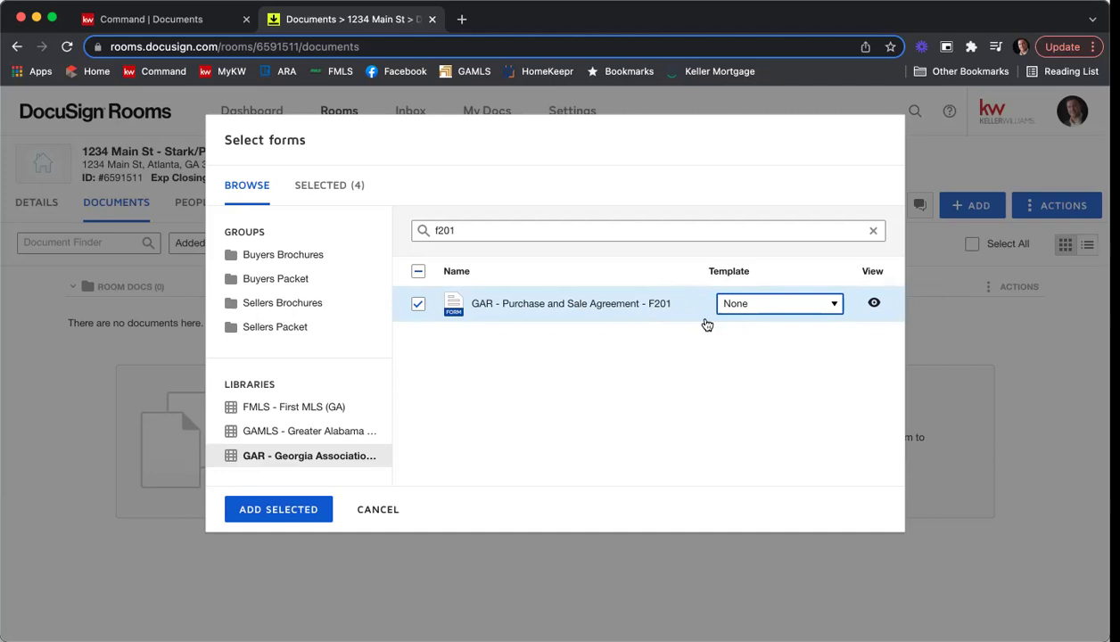
Add the four selected GAR forms to Room Docs, then bring up the room's Actions menu.
{"action": "left_click", "coordinate": [243, 514]}
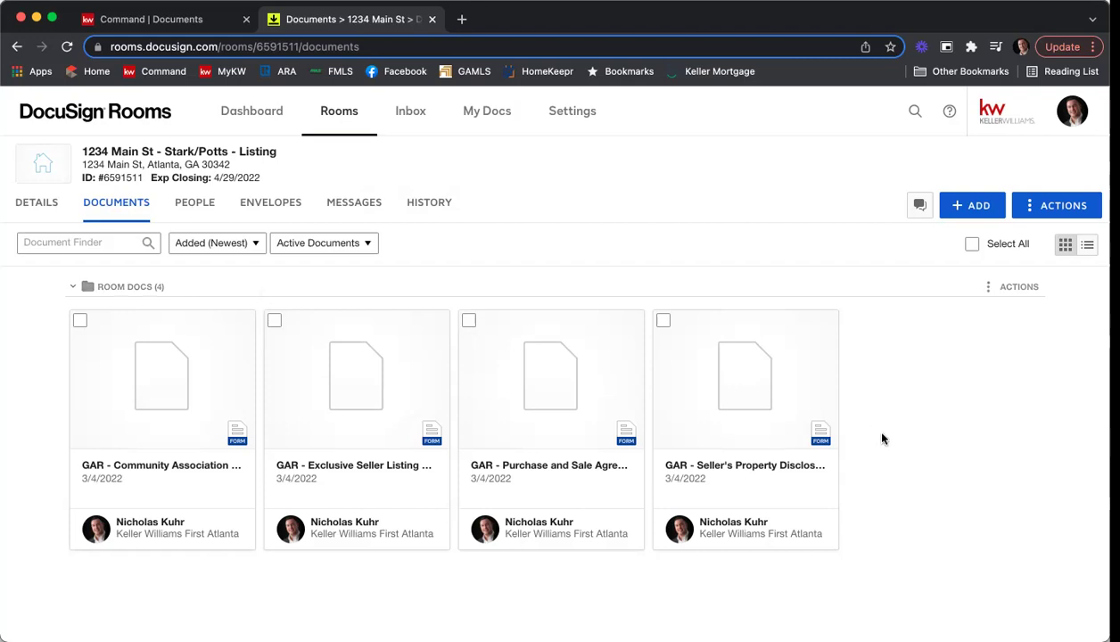
{"action": "left_click", "coordinate": [1032, 213]}
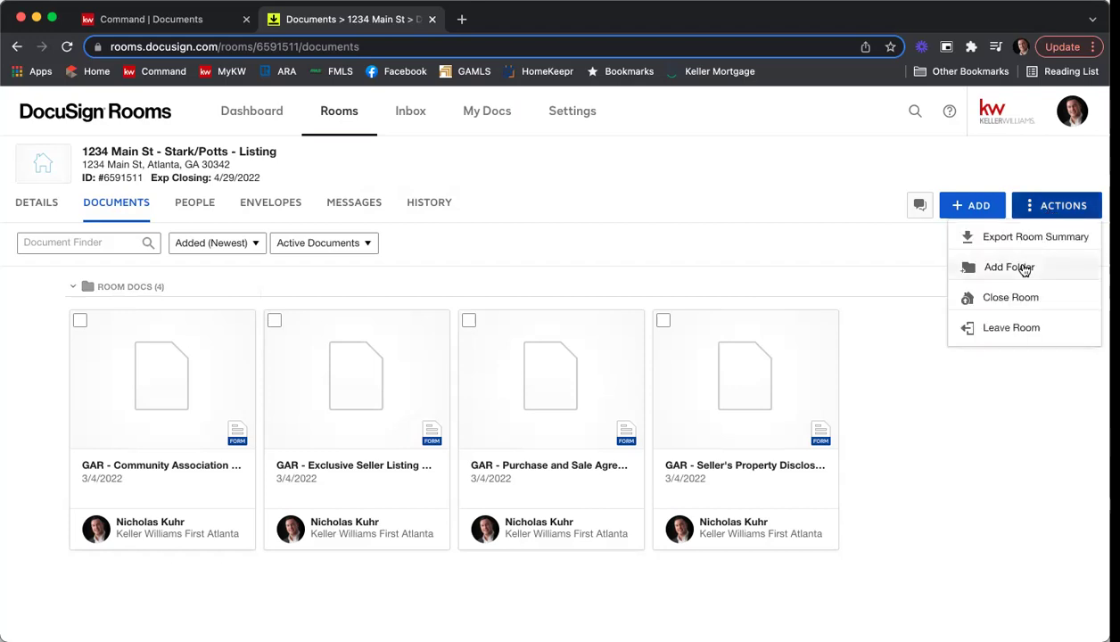
Create an empty folder named 'Listing Agreement' in the 1234 Main St room.
{"action": "left_click", "coordinate": [1008, 268]}
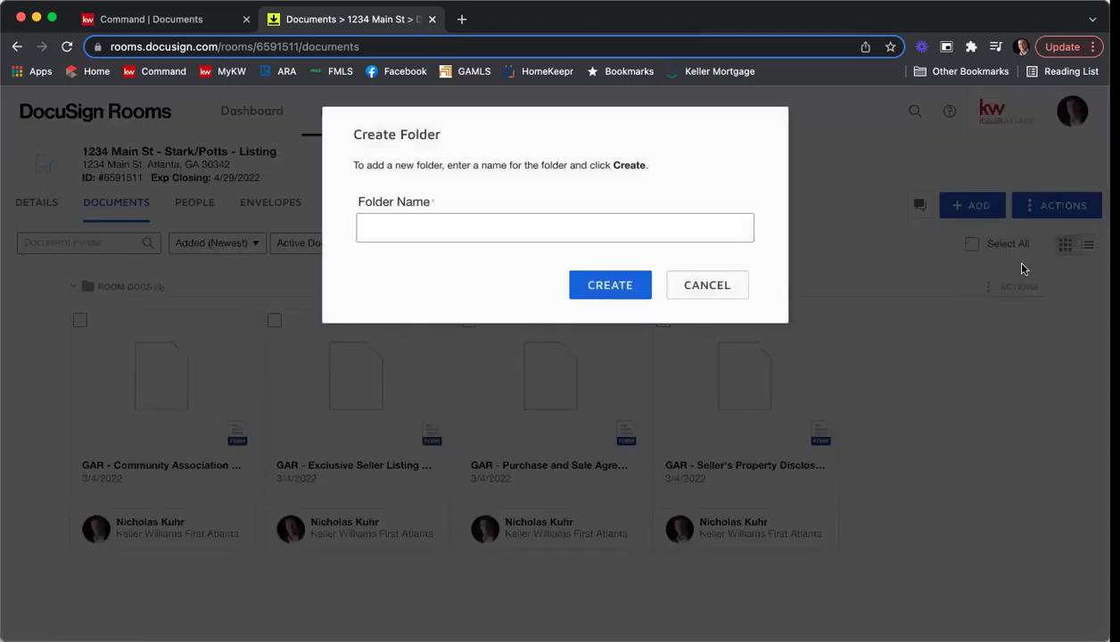
{"action": "type", "text": "Listing D"}
{"action": "key", "text": "BackSpace"}
{"action": "type", "text": "Agreement"}
{"action": "left_click", "coordinate": [630, 291]}
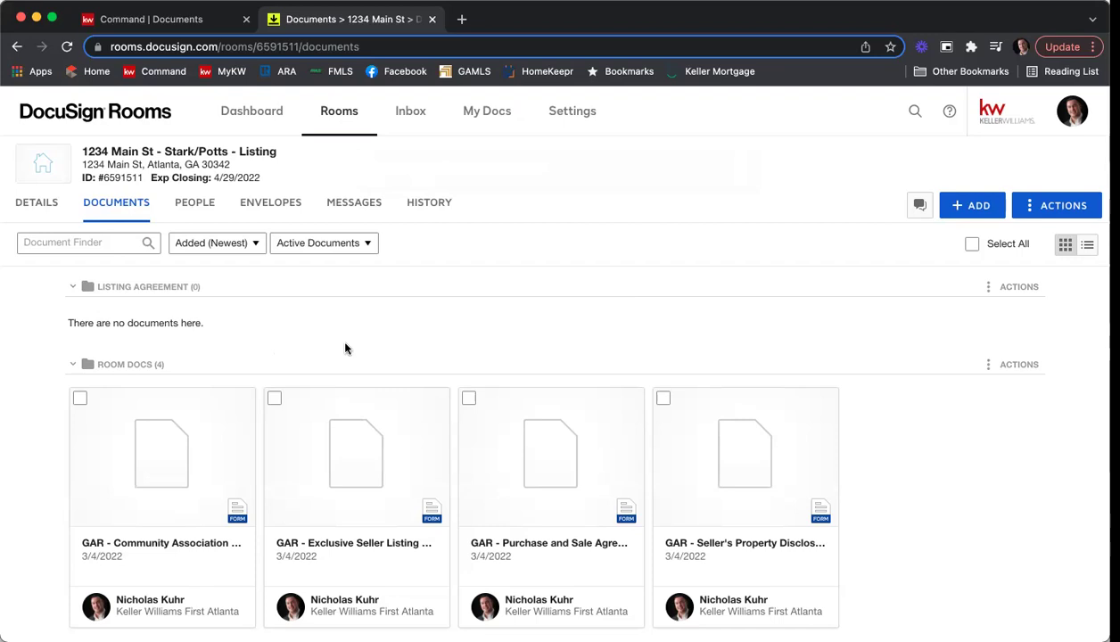
Move the Community Association Fees (F322) and Exclusive Seller Listing Agreement (F101) forms into the Listing Agreement folder.
{"action": "left_click", "coordinate": [78, 399]}
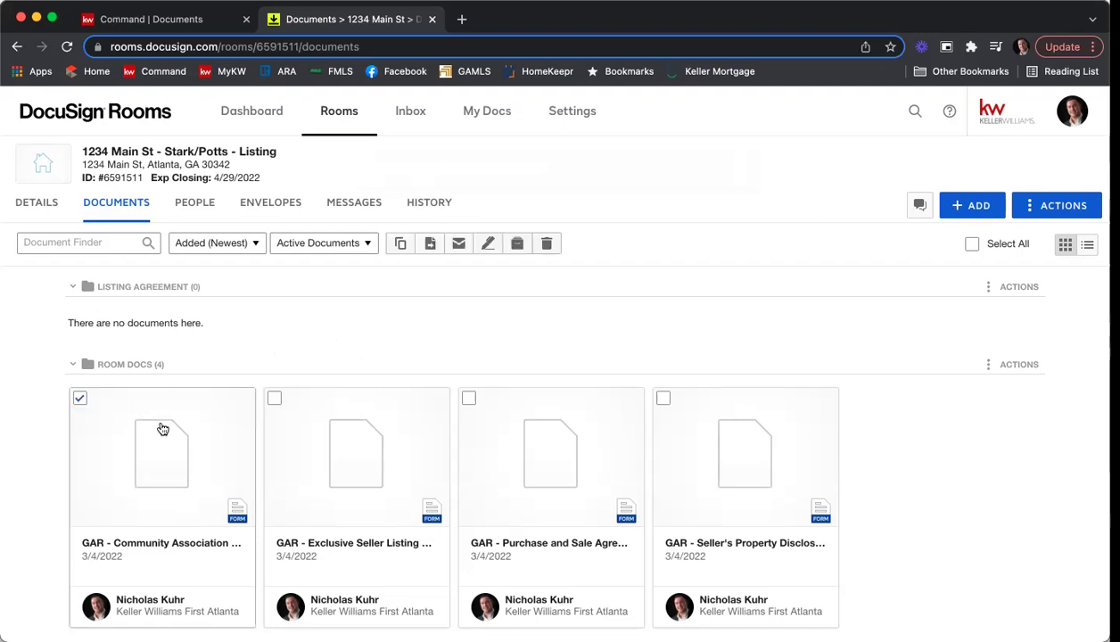
{"action": "left_click", "coordinate": [275, 399]}
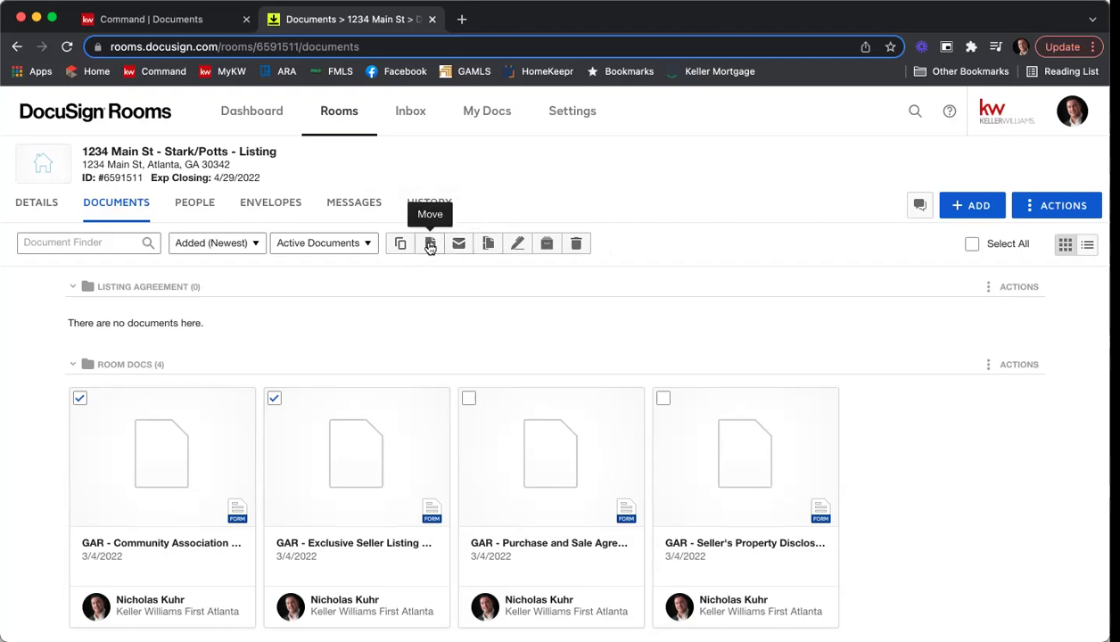
{"action": "left_click", "coordinate": [430, 245]}
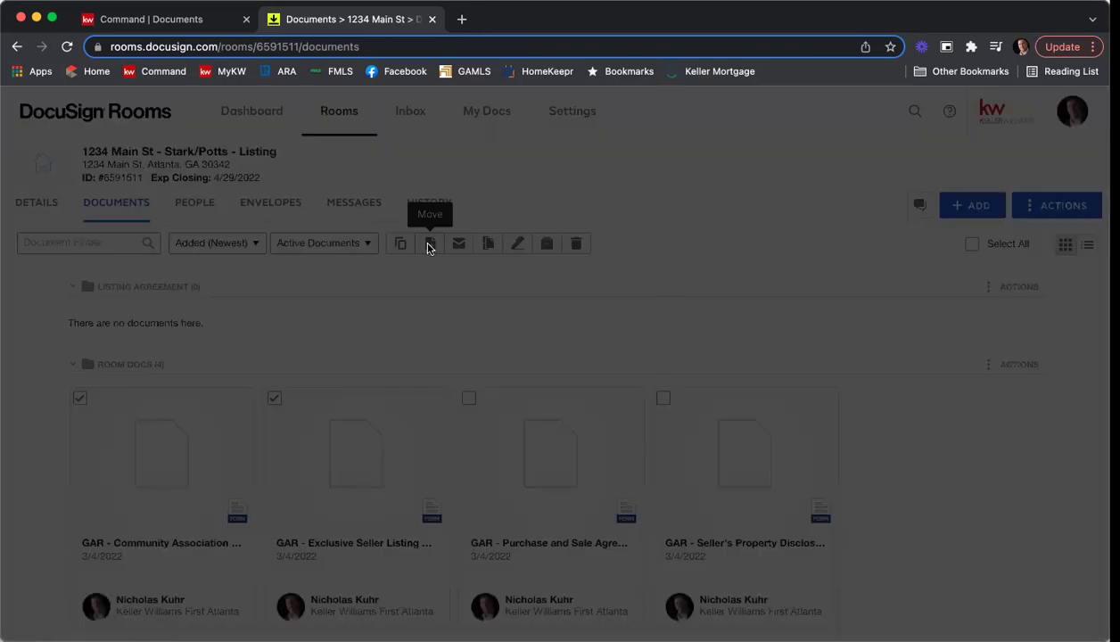
{"action": "left_click", "coordinate": [434, 259]}
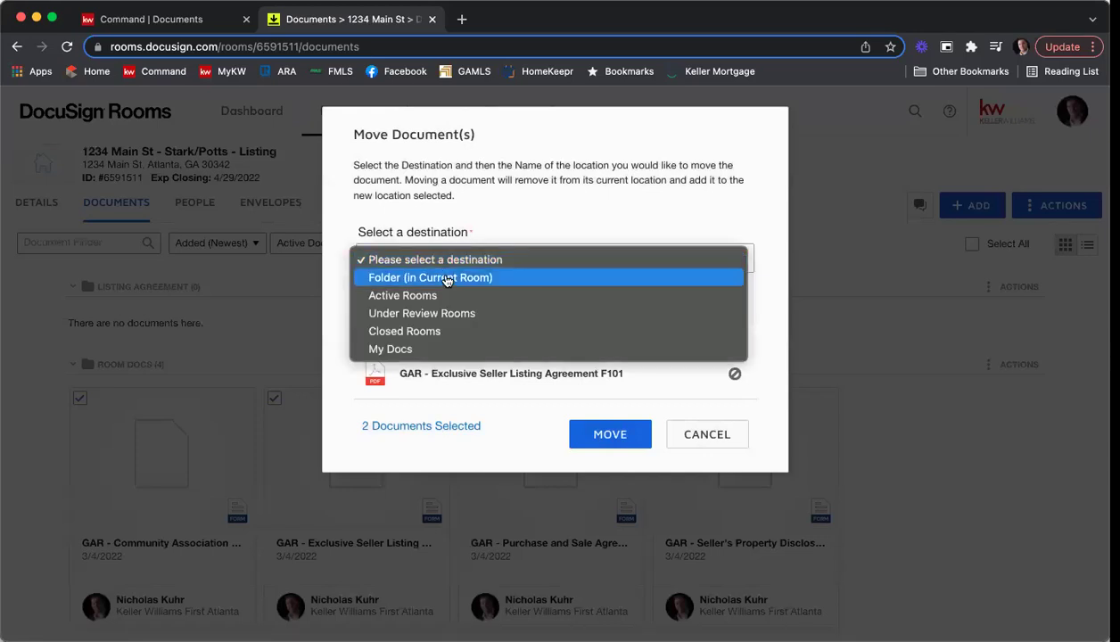
{"action": "left_click", "coordinate": [446, 279]}
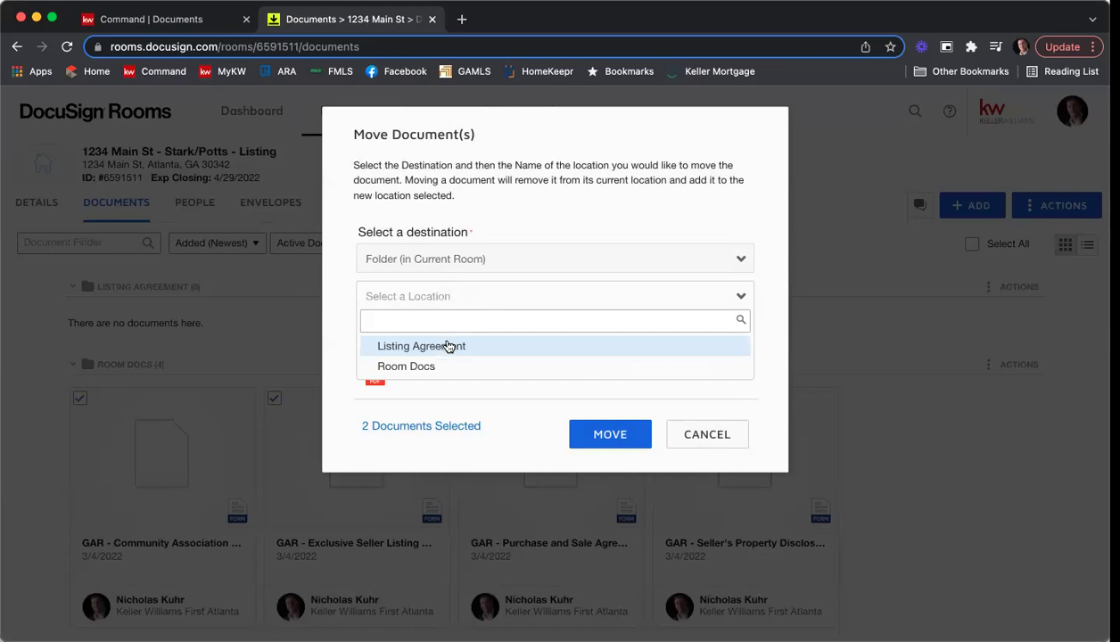
{"action": "left_click", "coordinate": [446, 346]}
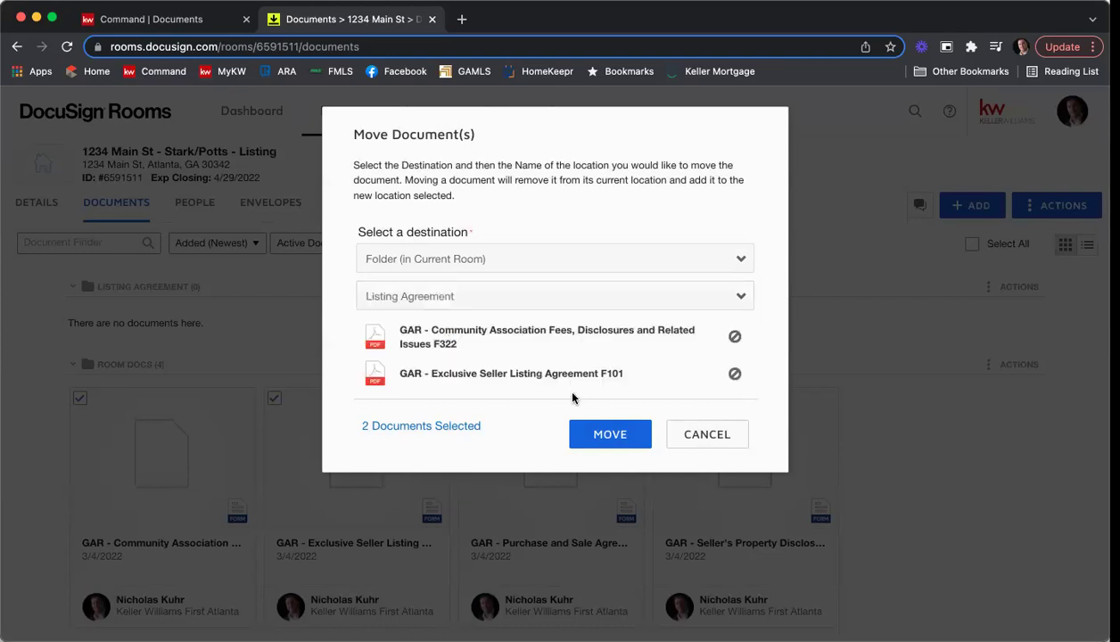
{"action": "left_click", "coordinate": [603, 437]}
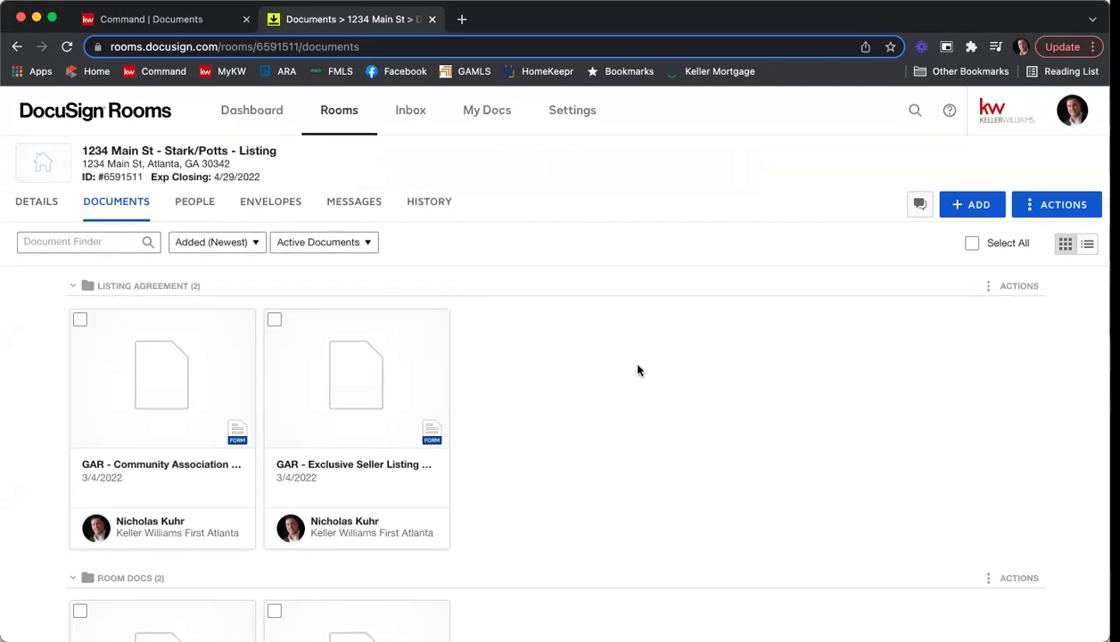
Drag the Seller's Property Disclosure card onto the Listing Agreement folder, bringing it to 3 forms.
{"action": "scroll", "coordinate": [637, 369], "scroll_direction": "down", "scroll_amount": 2}
{"action": "scroll", "coordinate": [637, 369], "scroll_direction": "down", "scroll_amount": 2}
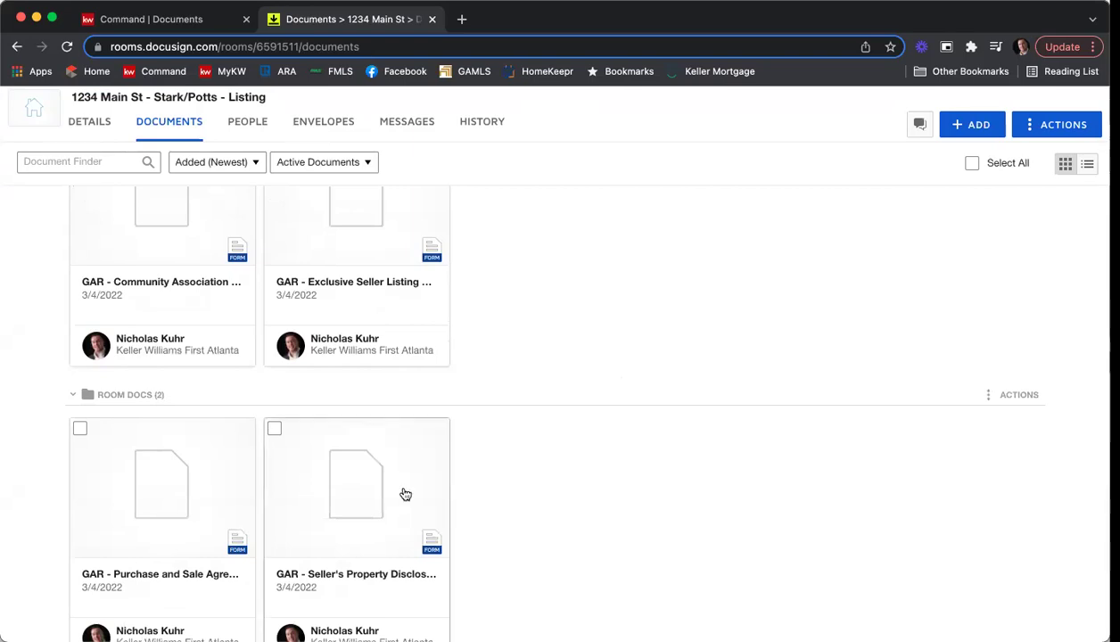
{"action": "scroll", "coordinate": [332, 486], "scroll_direction": "up", "scroll_amount": 1}
{"action": "left_click_drag", "start_coordinate": [332, 486], "coordinate": [540, 287]}
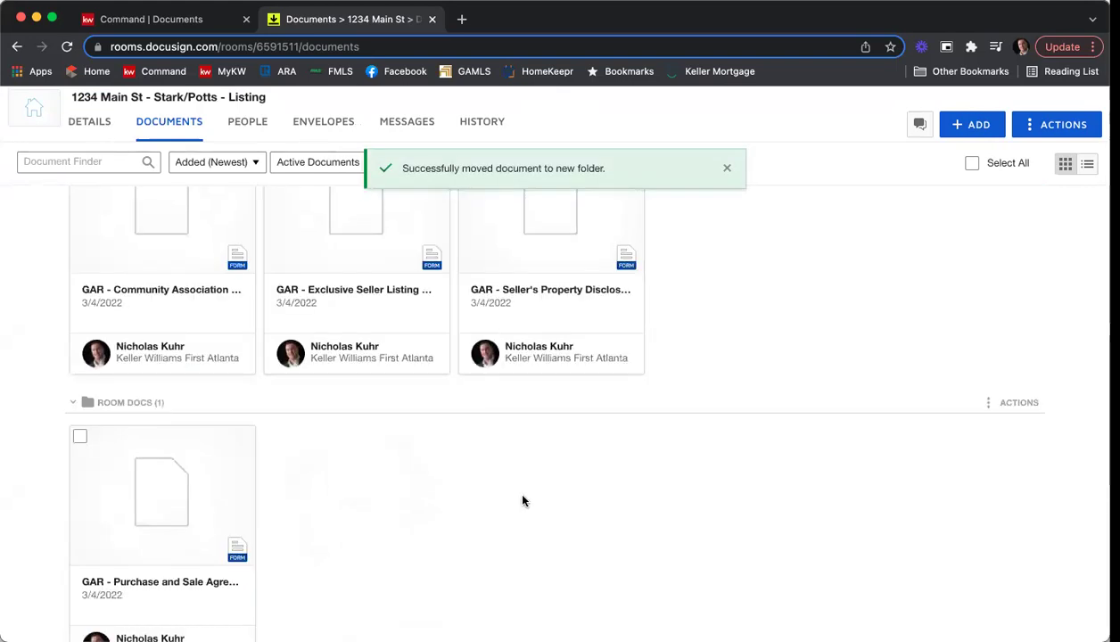
{"action": "scroll", "coordinate": [769, 537], "scroll_direction": "up", "scroll_amount": 3}
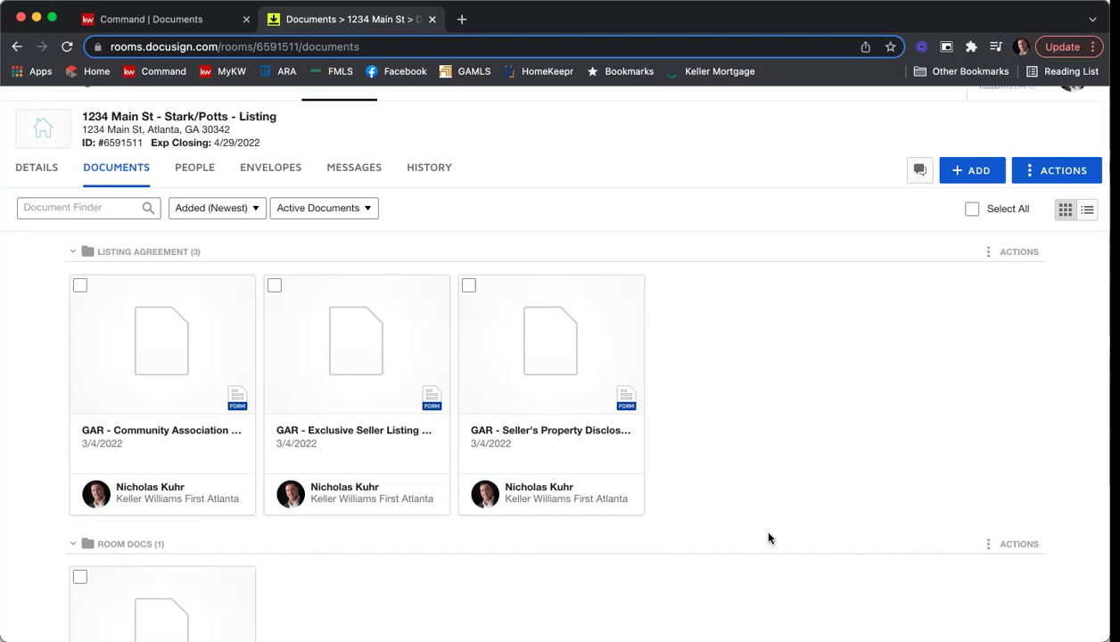
{"action": "left_click", "coordinate": [347, 345]}
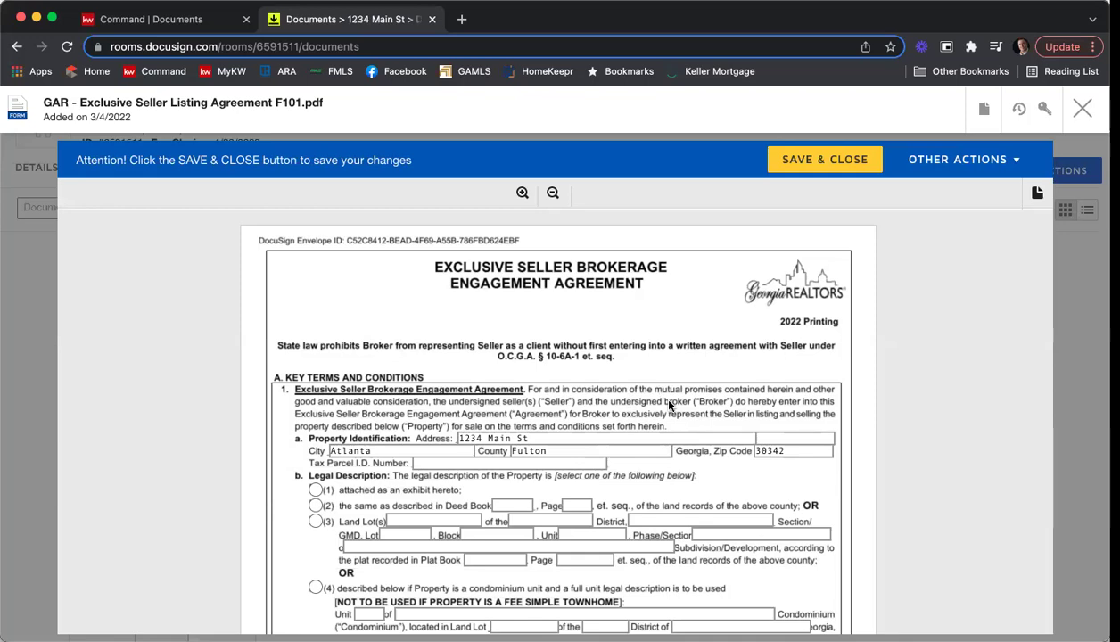
{"action": "scroll", "coordinate": [615, 375], "scroll_direction": "down", "scroll_amount": 2}
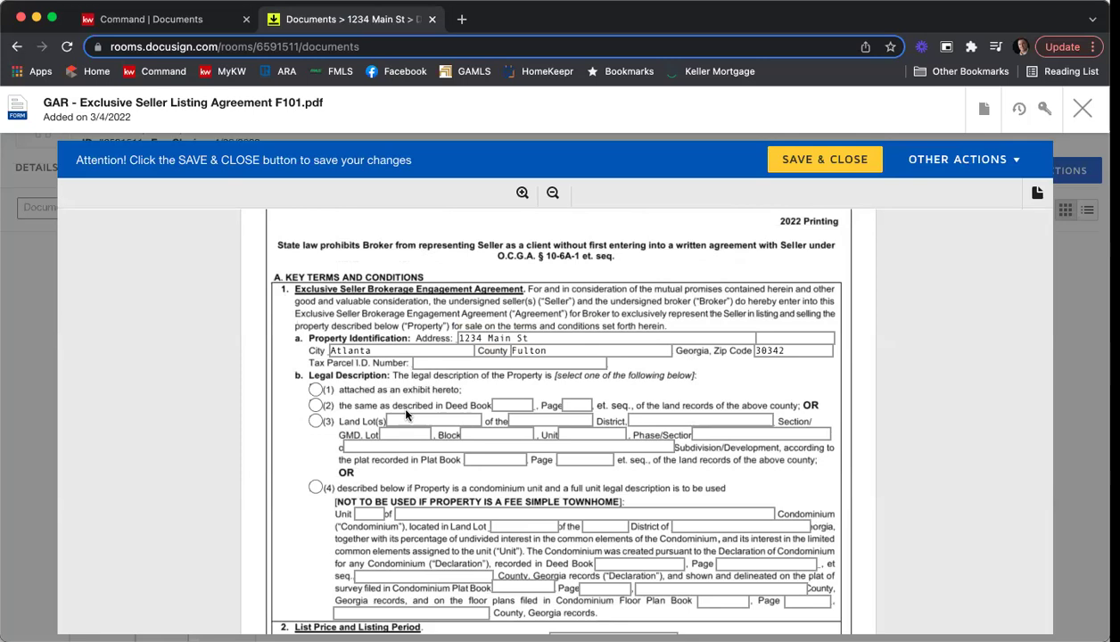
{"action": "left_click", "coordinate": [417, 359]}
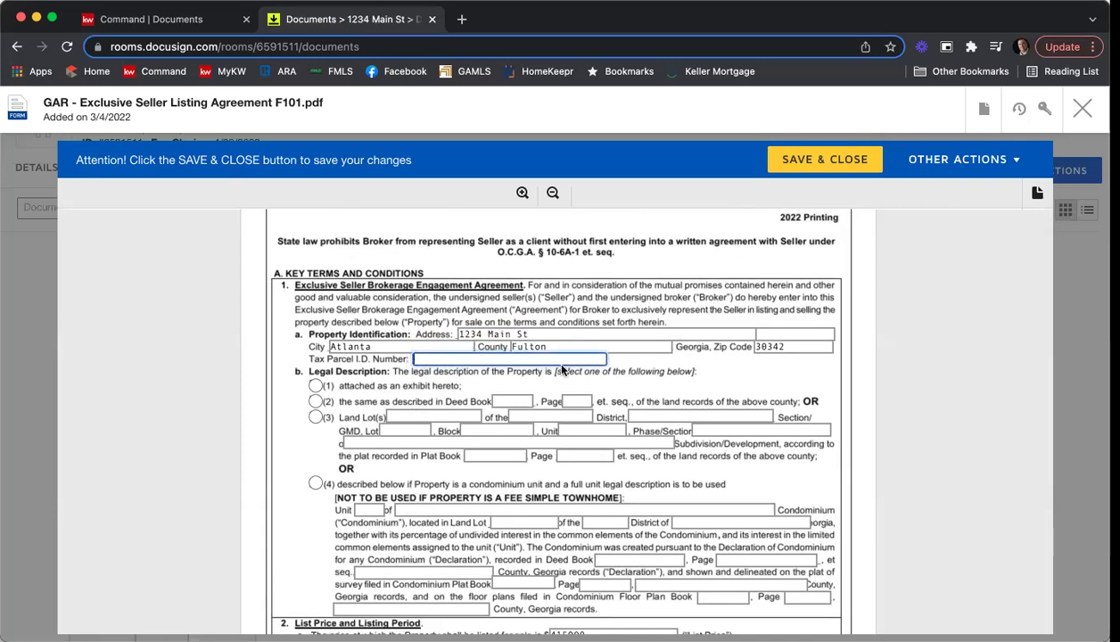
{"action": "type", "text": "46546218798"}
{"action": "left_click", "coordinate": [282, 373]}
Choose the deed-book legal description option (2) with Deed Book 45678, Page 251.
{"action": "scroll", "coordinate": [284, 368], "scroll_direction": "down", "scroll_amount": 1}
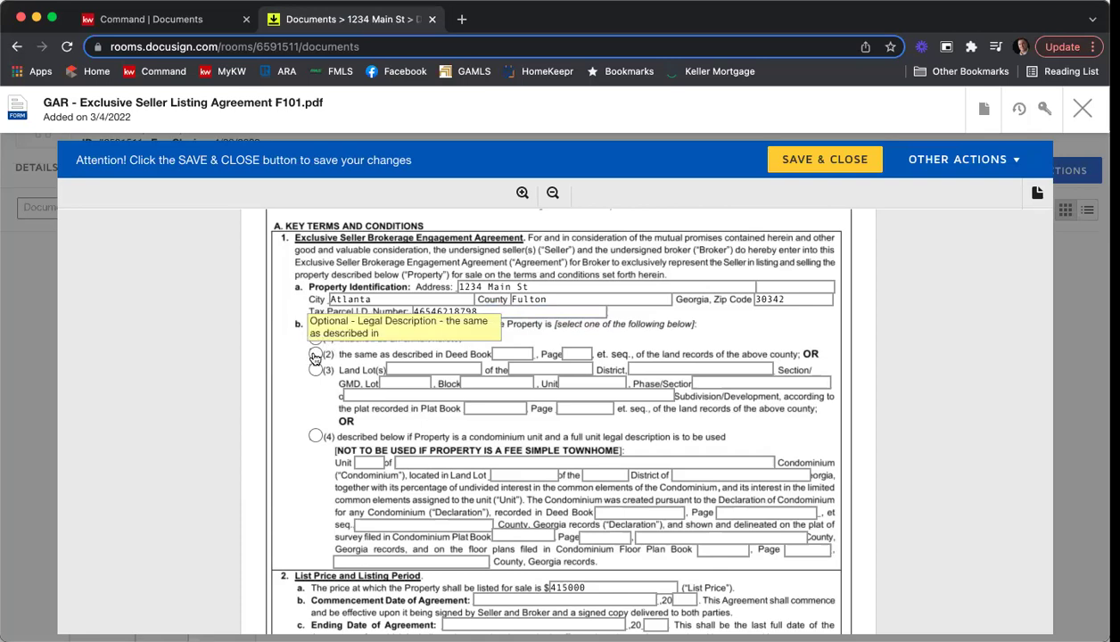
{"action": "left_click", "coordinate": [315, 353]}
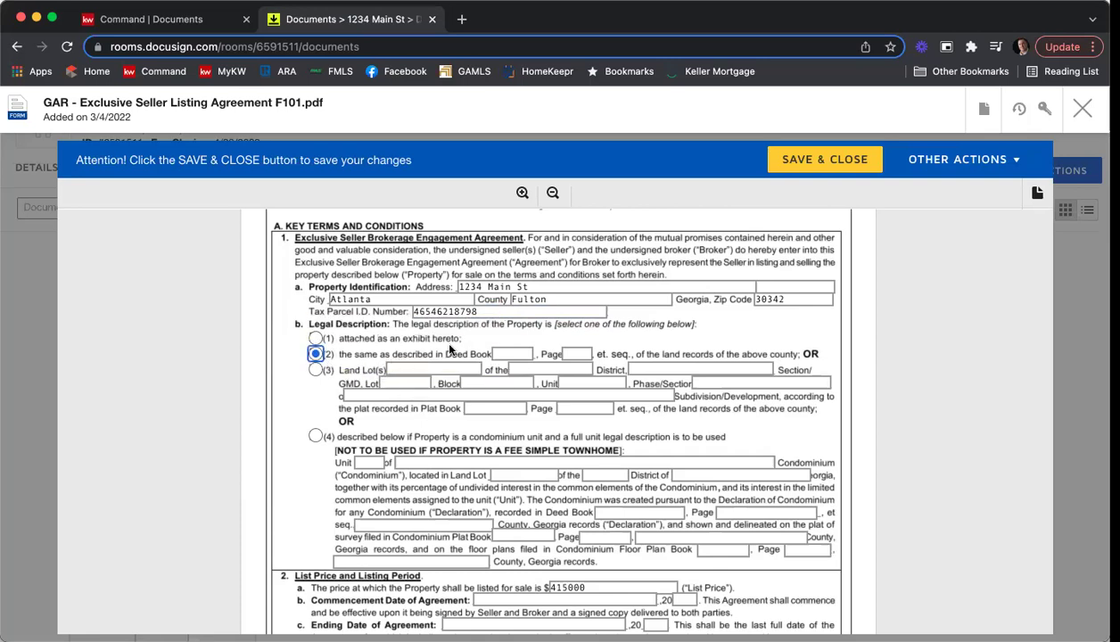
{"action": "left_click", "coordinate": [512, 354]}
{"action": "type", "text": "45678"}
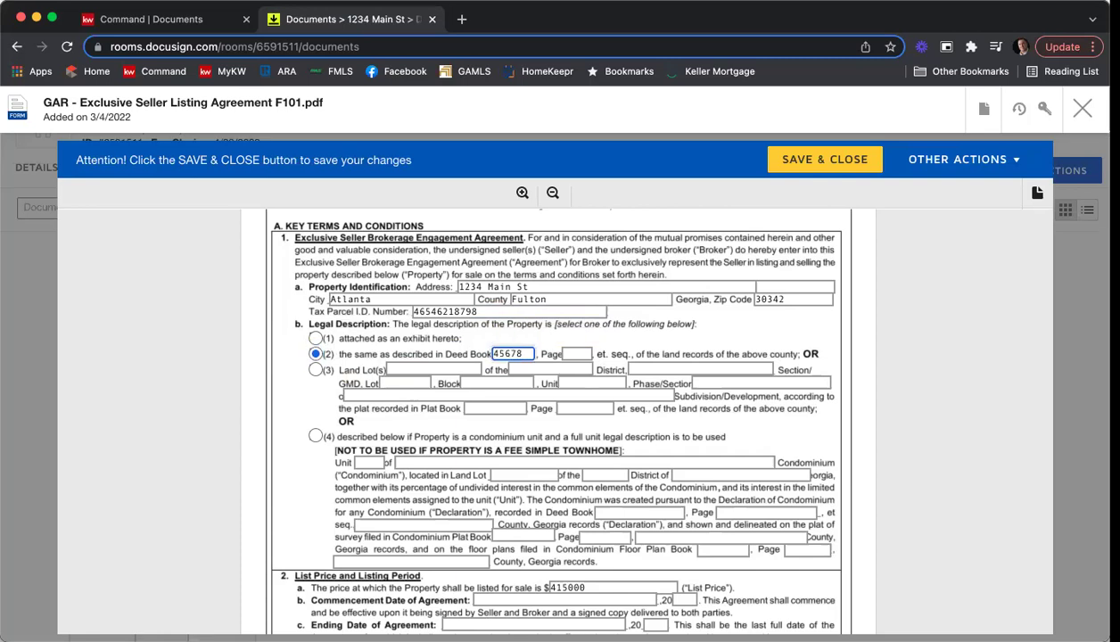
{"action": "key", "text": "Tab"}
{"action": "type", "text": "251"}
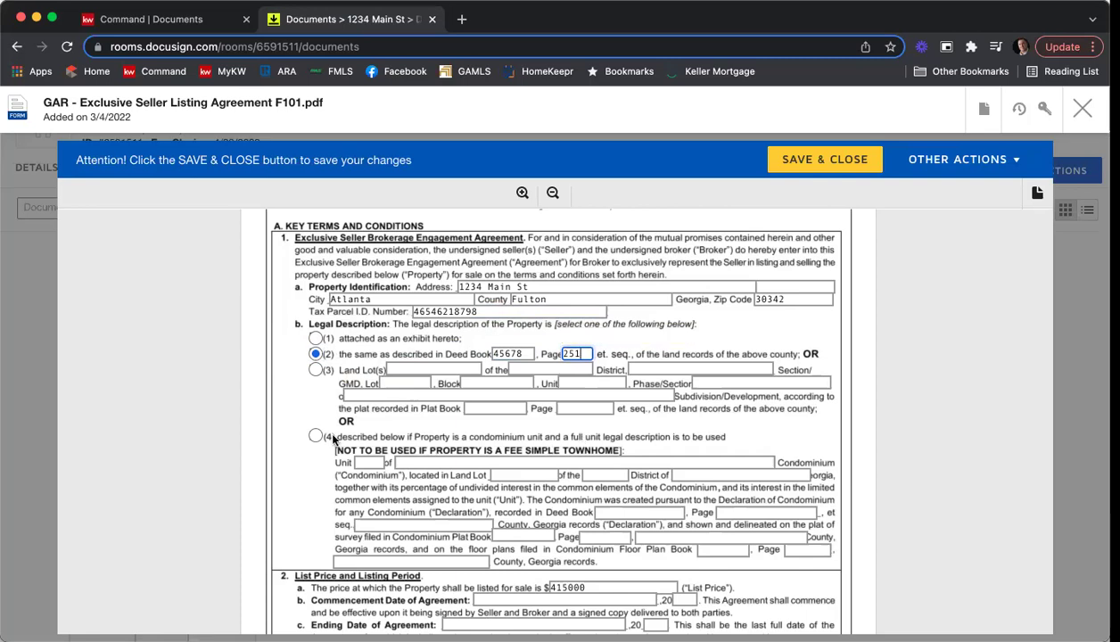
Set the listing commencement date to 3/4 with year 22.
{"action": "scroll", "coordinate": [261, 397], "scroll_direction": "down", "scroll_amount": 2}
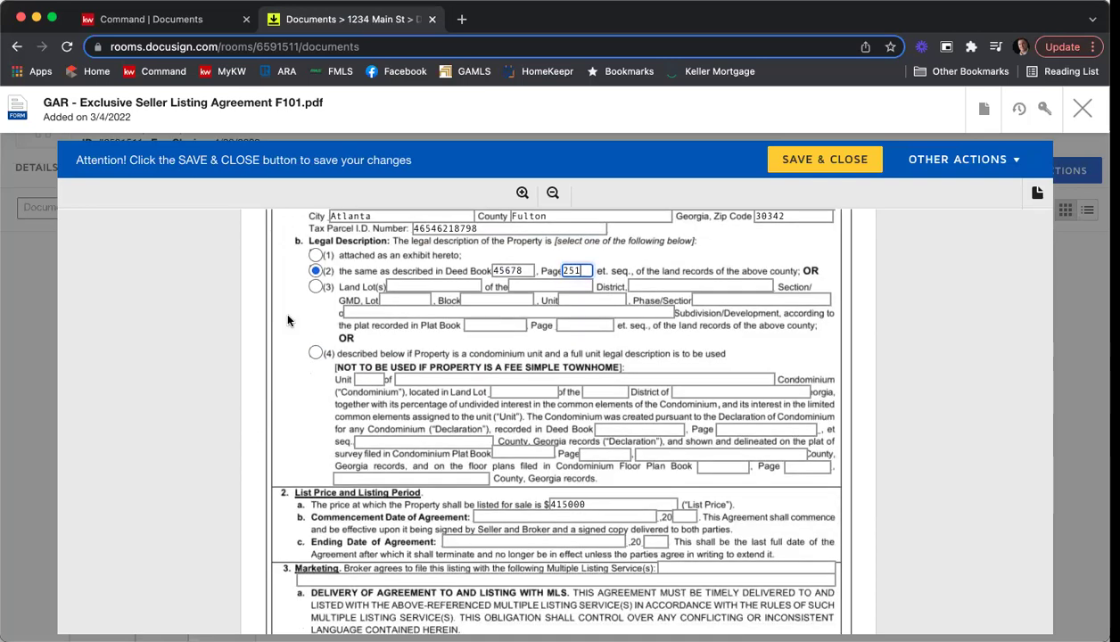
{"action": "scroll", "coordinate": [280, 312], "scroll_direction": "down", "scroll_amount": 4}
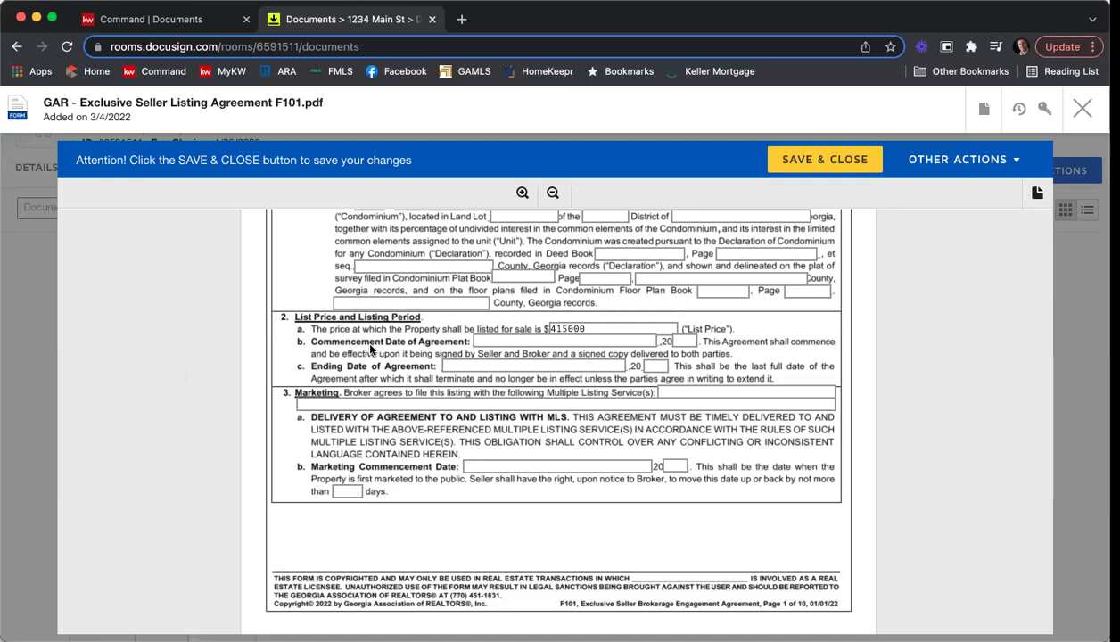
{"action": "left_click", "coordinate": [488, 340]}
{"action": "type", "text": "4/"}
{"action": "key", "text": "BackSpace"}
{"action": "key", "text": "BackSpace"}
{"action": "type", "text": "3/4/2"}
{"action": "key", "text": "BackSpace"}
{"action": "key", "text": "BackSpace"}
{"action": "key", "text": "Tab"}
{"action": "type", "text": "22"}
Set the listing ending date to 9/4 with year 22.
{"action": "left_click", "coordinate": [473, 366]}
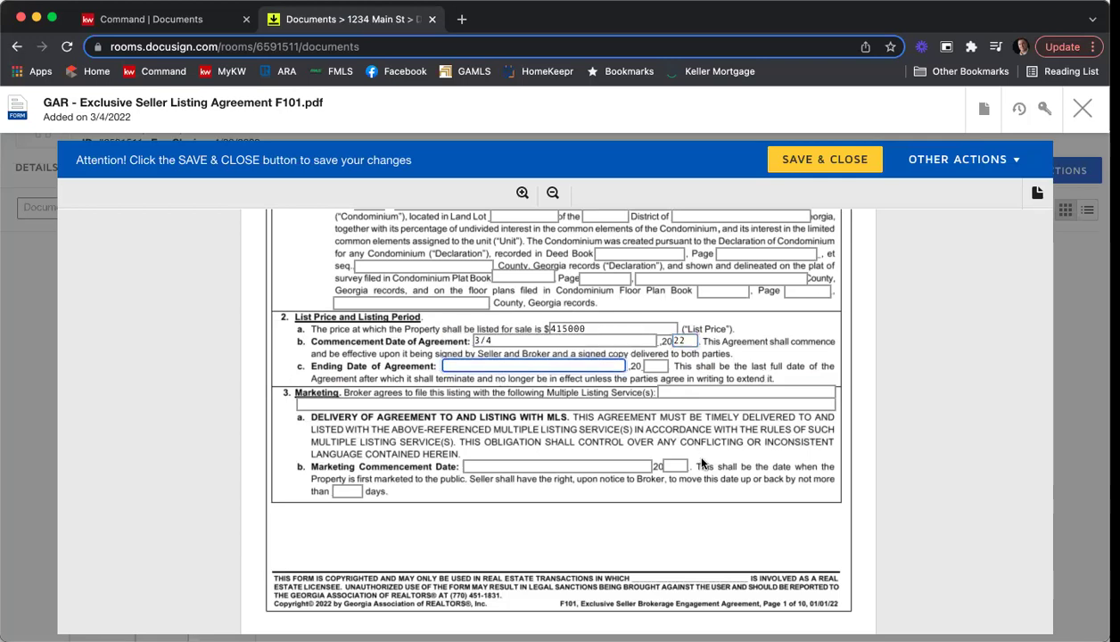
{"action": "type", "text": "9/4"}
{"action": "left_click", "coordinate": [657, 365]}
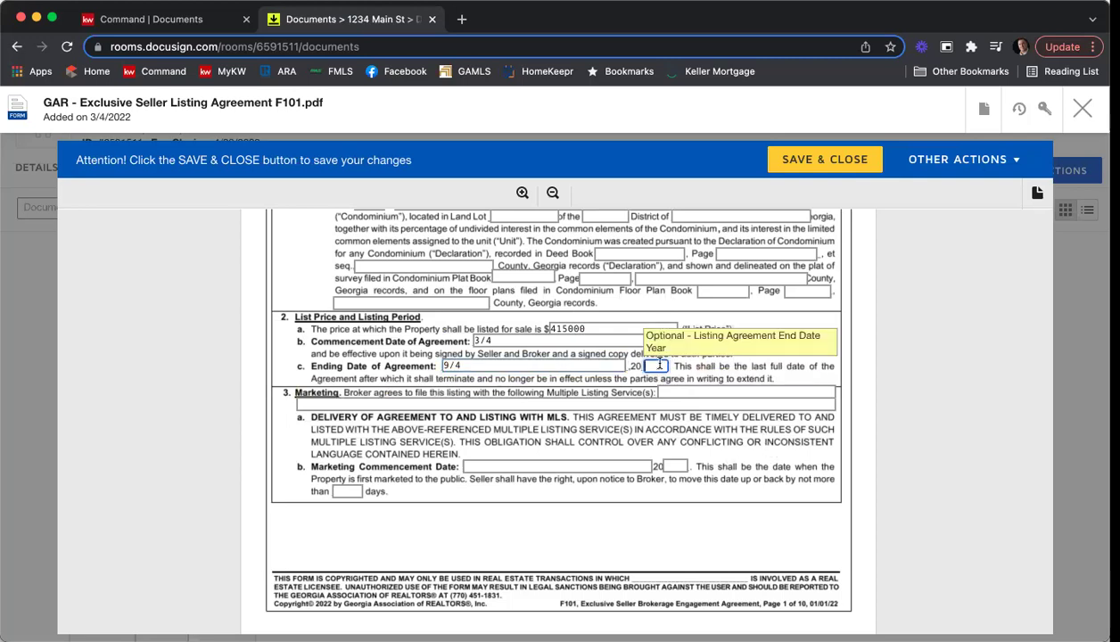
{"action": "type", "text": "22"}
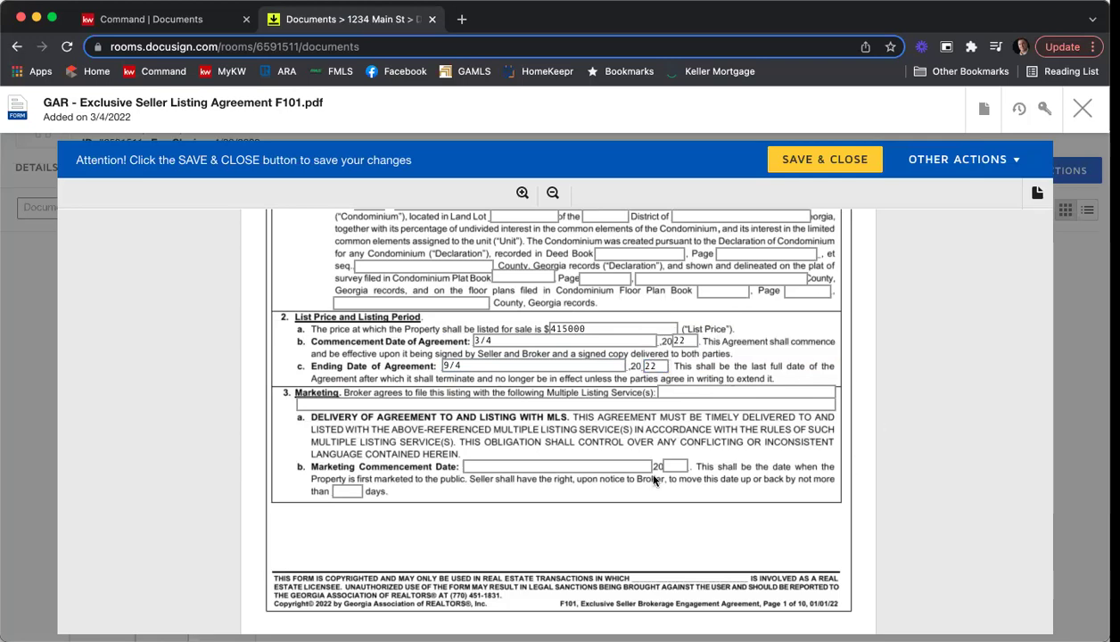
Enter FMLS, GAMLS, & KWLS as listing services, marketing start 3/7, year 22, and 5 days.
{"action": "left_click", "coordinate": [678, 390]}
{"action": "type", "text": "F"}
{"action": "type", "text": "MLS."}
{"action": "type", "text": " GAMLS"}
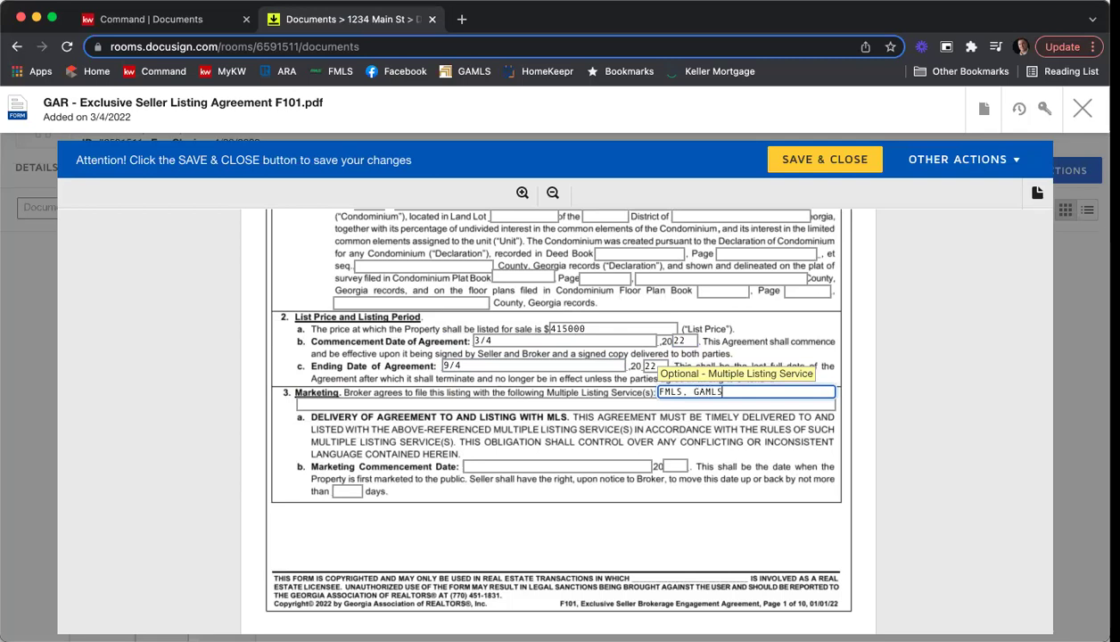
{"action": "type", "text": ". & KWLS"}
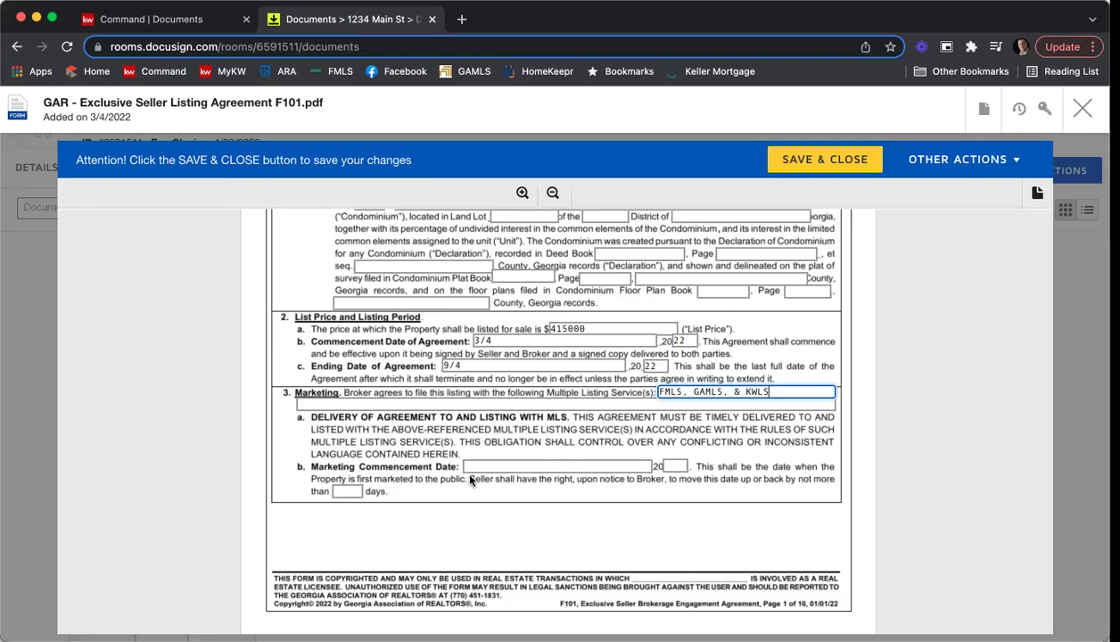
{"action": "left_click", "coordinate": [474, 465]}
{"action": "type", "text": "3/7/"}
{"action": "key", "text": "BackSpace"}
{"action": "key", "text": "Tab"}
{"action": "type", "text": "22"}
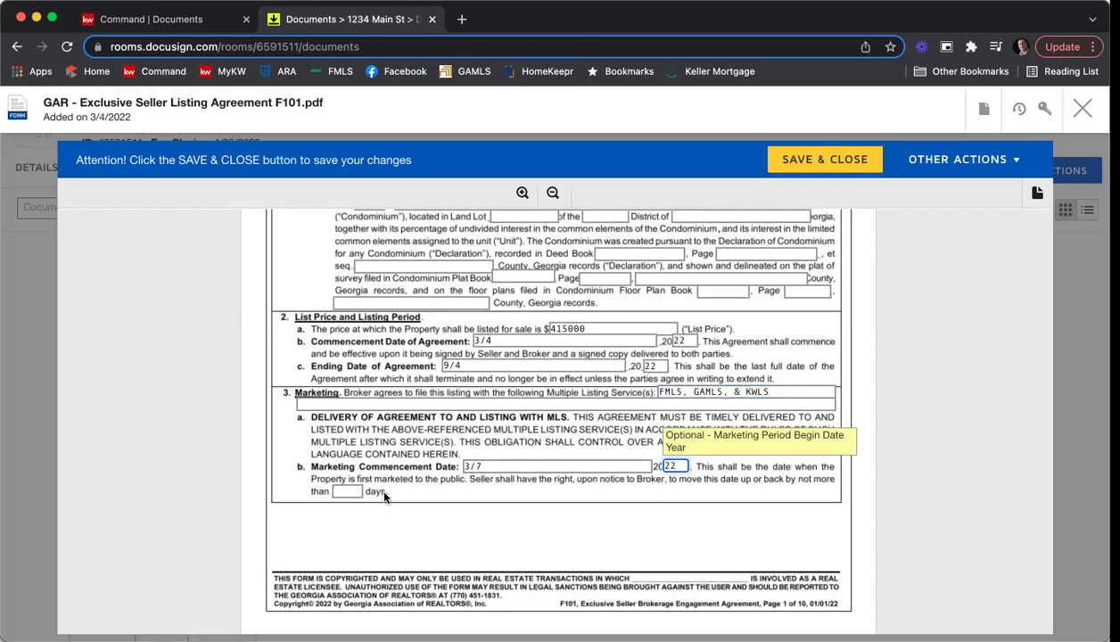
{"action": "key", "text": "Tab"}
{"action": "type", "text": "5"}
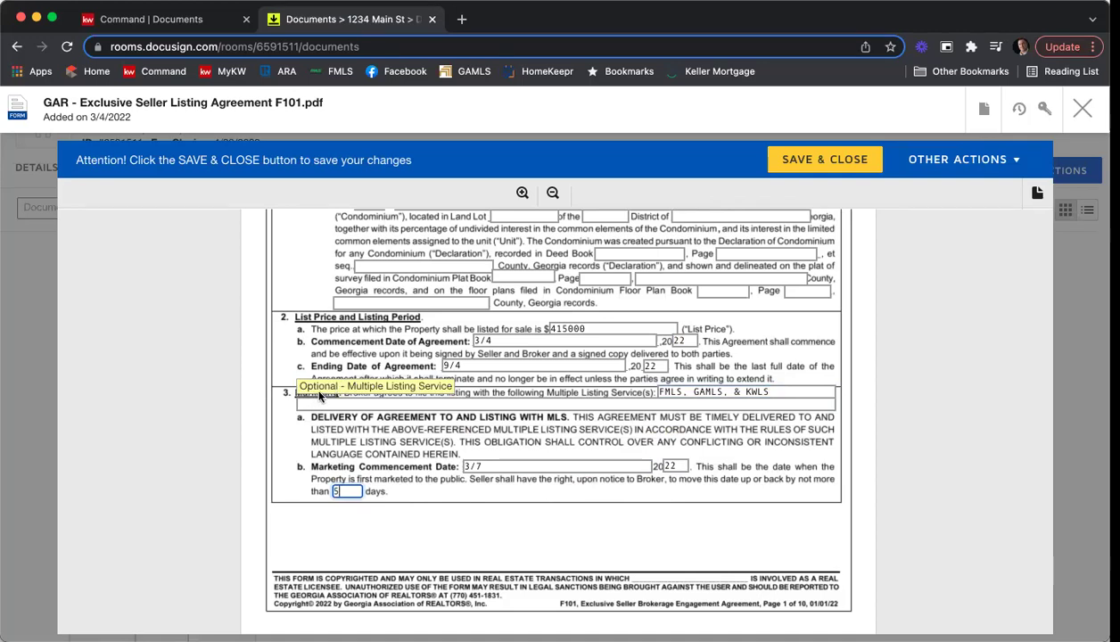
Set a 6% seller-paid commission and 3% for the cooperating broker.
{"action": "scroll", "coordinate": [919, 380], "scroll_direction": "down", "scroll_amount": 5}
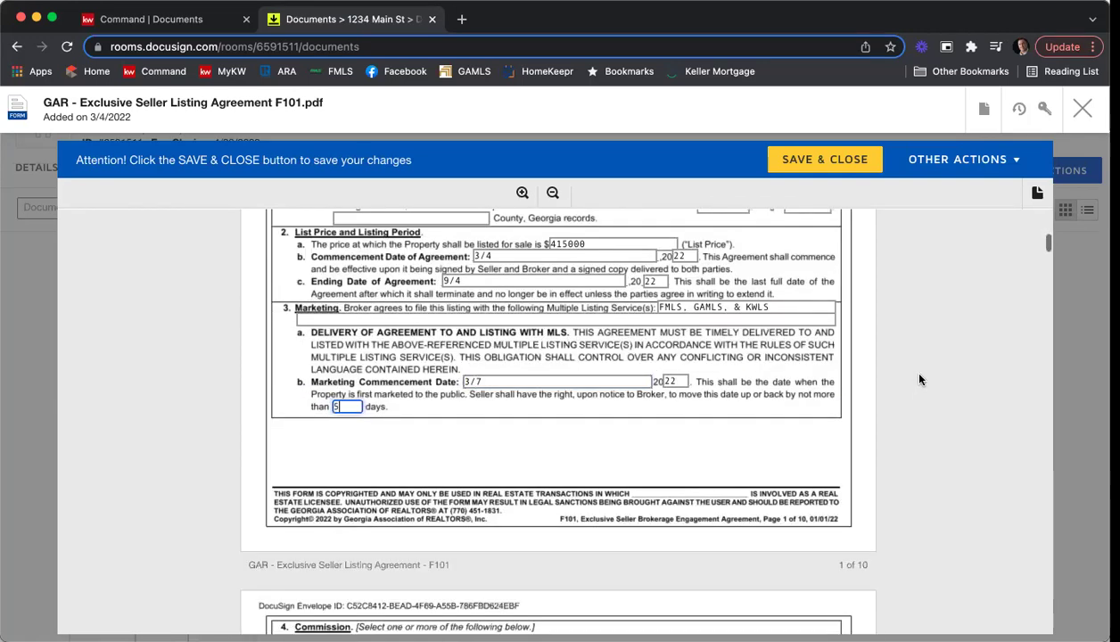
{"action": "scroll", "coordinate": [919, 379], "scroll_direction": "down", "scroll_amount": 5}
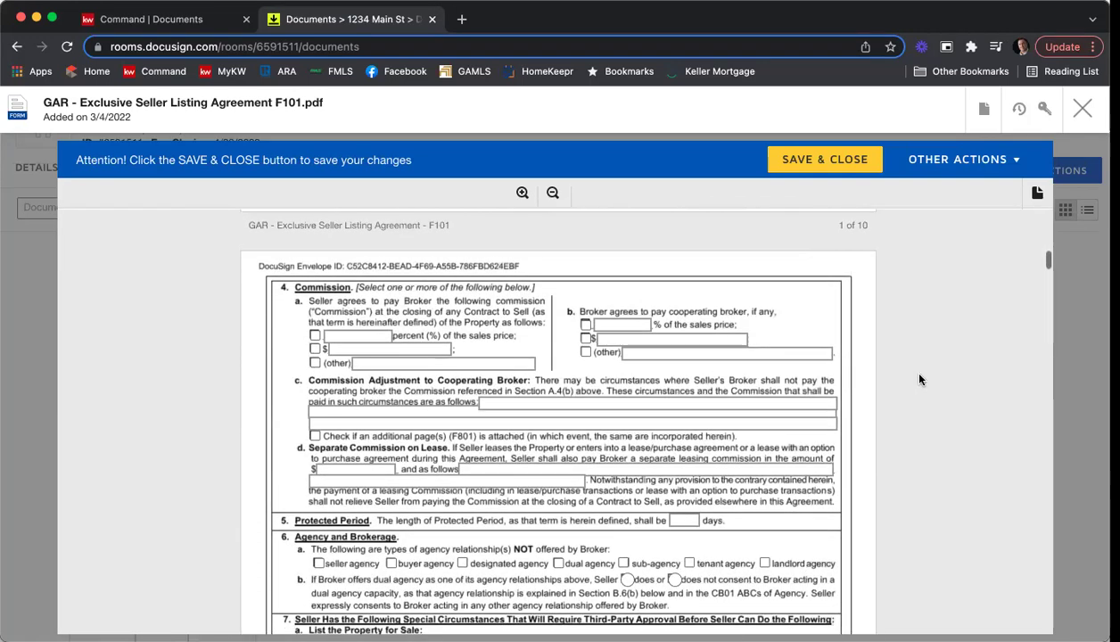
{"action": "left_click", "coordinate": [314, 284]}
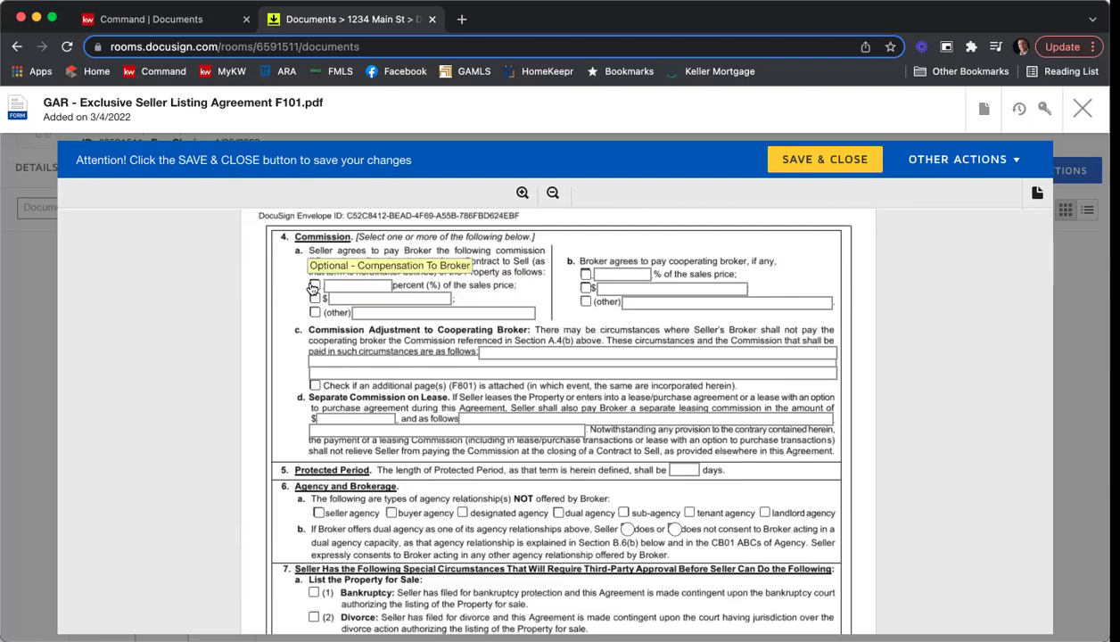
{"action": "left_click", "coordinate": [353, 285]}
{"action": "type", "text": "6"}
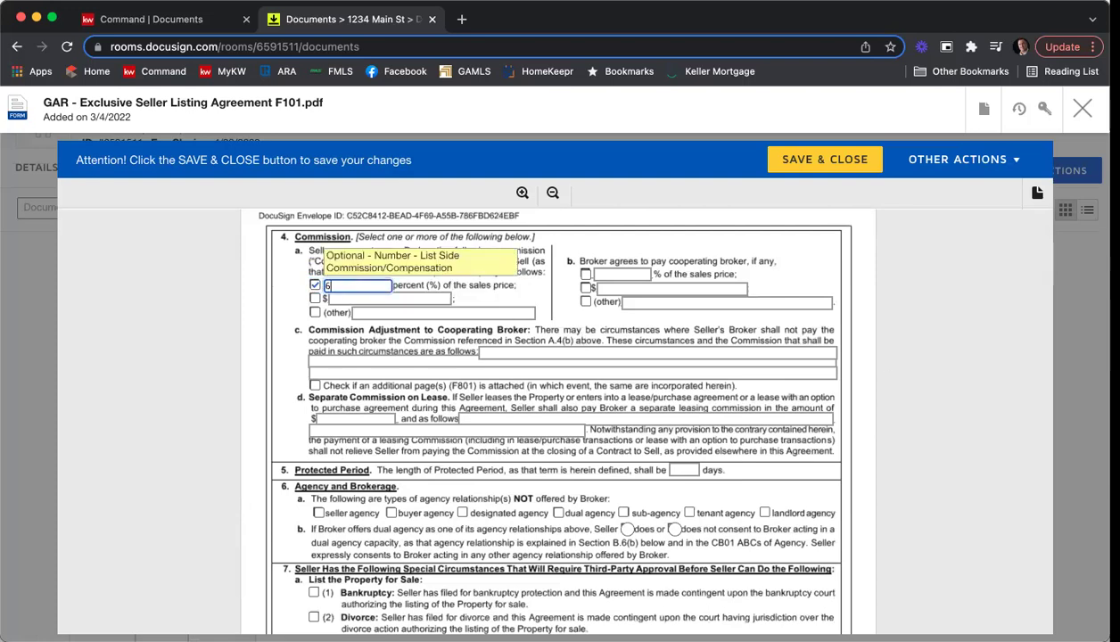
{"action": "left_click", "coordinate": [585, 274]}
{"action": "left_click", "coordinate": [608, 275]}
{"action": "type", "text": "3"}
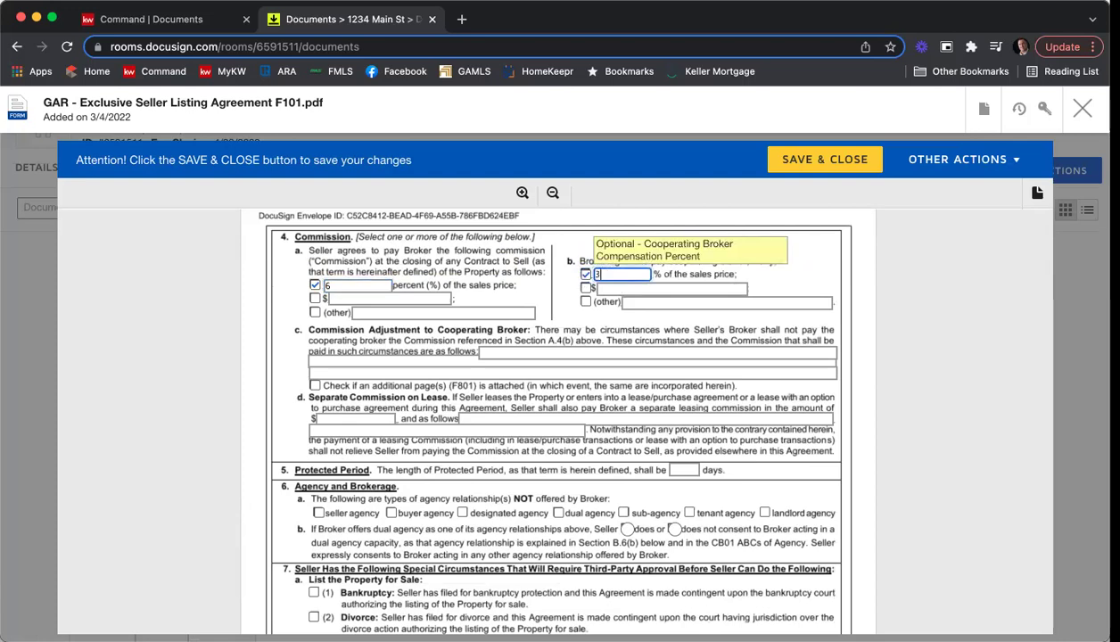
Set the protected period to 90 days.
{"action": "scroll", "coordinate": [979, 332], "scroll_direction": "up", "scroll_amount": 1}
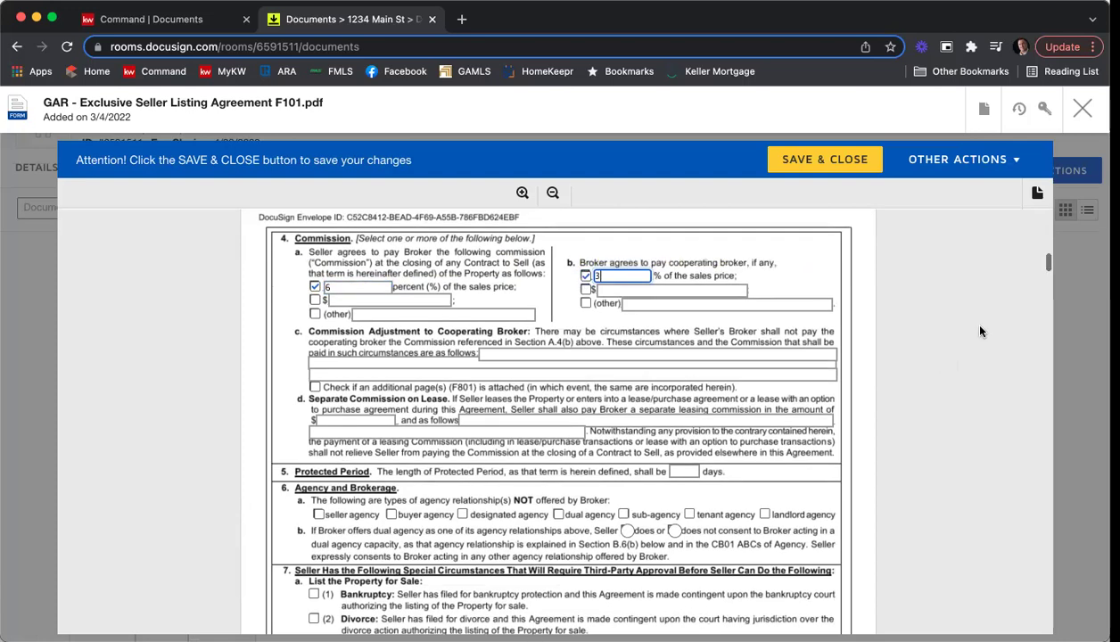
{"action": "scroll", "coordinate": [980, 331], "scroll_direction": "down", "scroll_amount": 2}
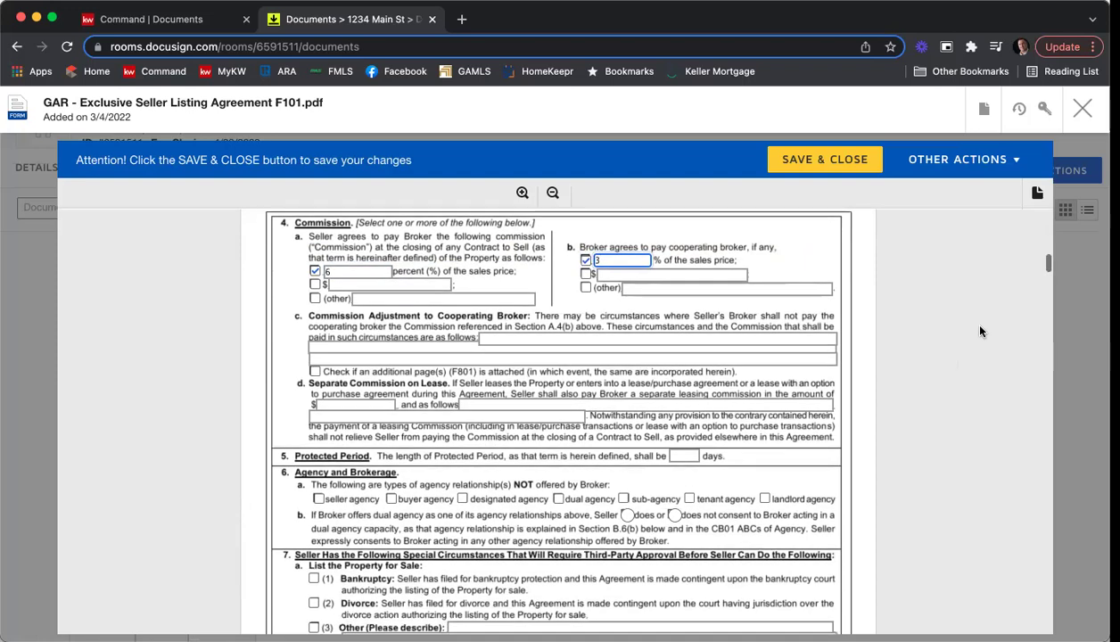
{"action": "scroll", "coordinate": [979, 331], "scroll_direction": "down", "scroll_amount": 1}
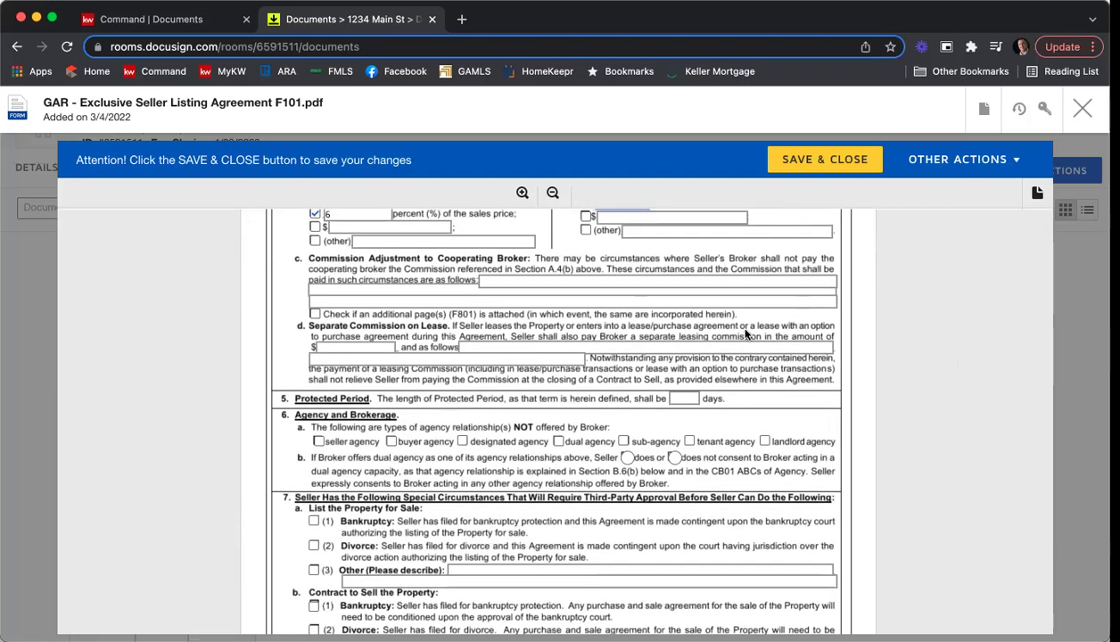
{"action": "scroll", "coordinate": [222, 308], "scroll_direction": "down", "scroll_amount": 3}
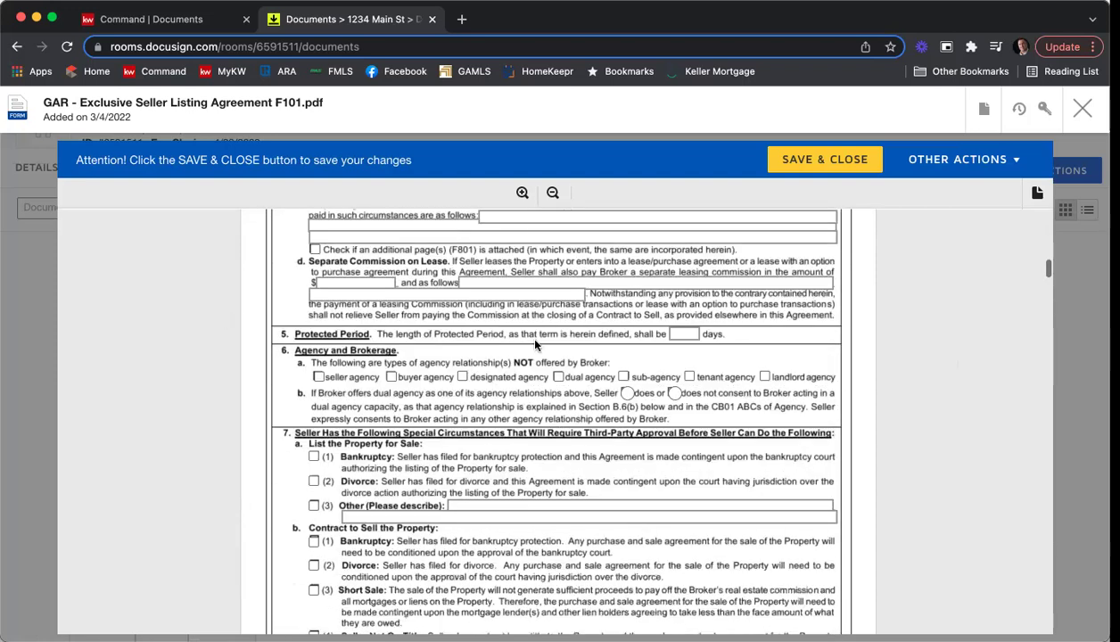
{"action": "left_click", "coordinate": [694, 335]}
{"action": "type", "text": "90"}
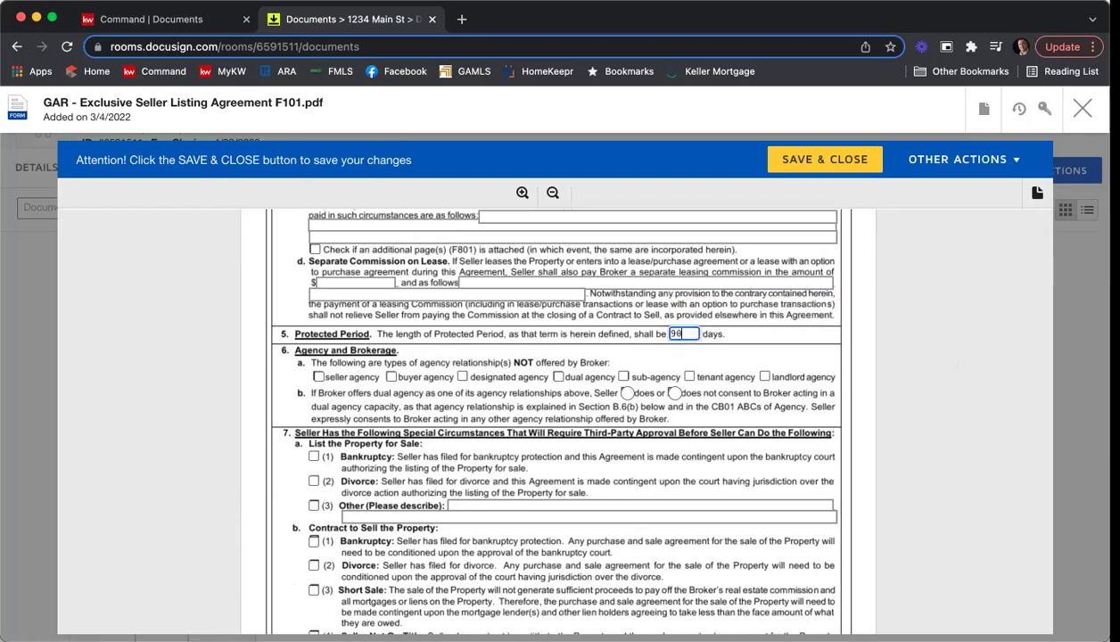
Mark dual agency and sub-agency as not offered, refuse dual-agency consent, and authorize negotiation help.
{"action": "scroll", "coordinate": [501, 328], "scroll_direction": "down", "scroll_amount": 2}
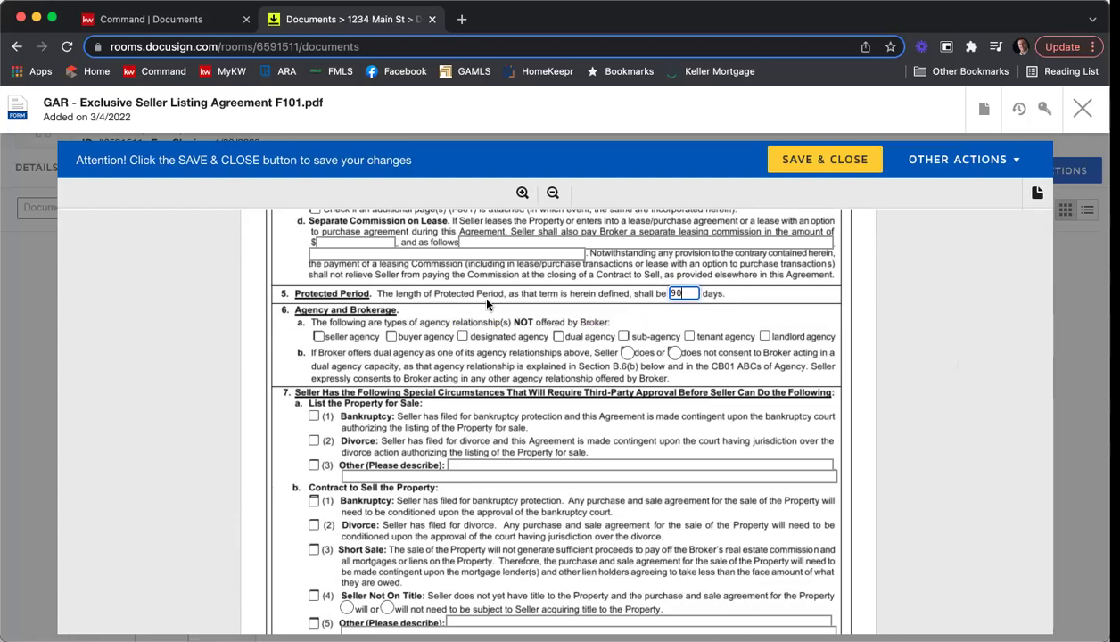
{"action": "left_click", "coordinate": [558, 336]}
{"action": "left_click", "coordinate": [623, 336]}
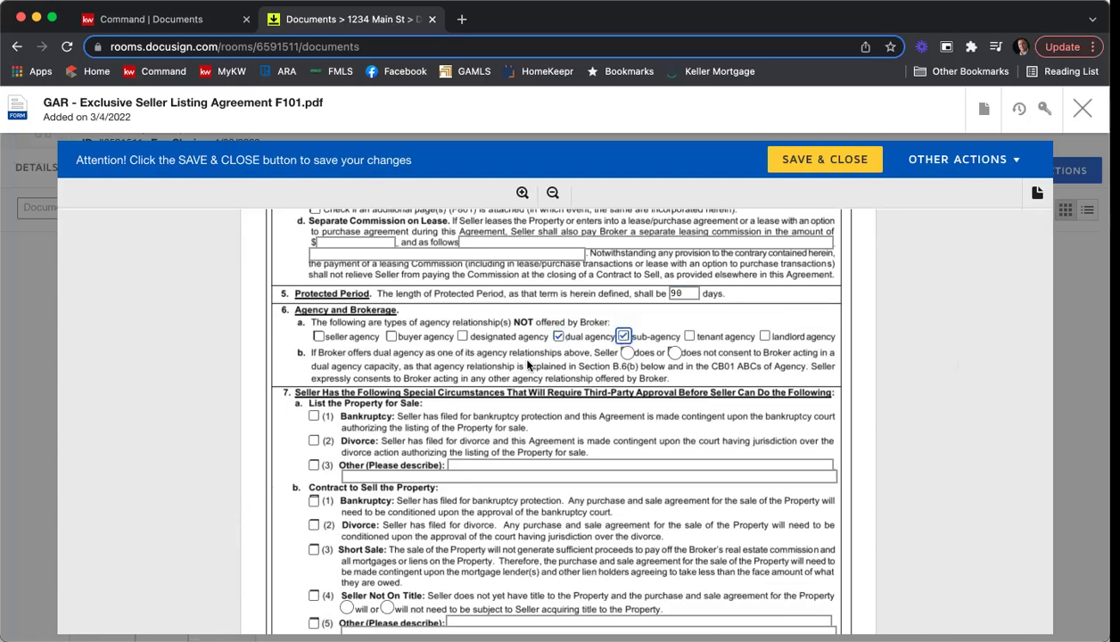
{"action": "left_click", "coordinate": [675, 355]}
{"action": "scroll", "coordinate": [878, 375], "scroll_direction": "down", "scroll_amount": 2}
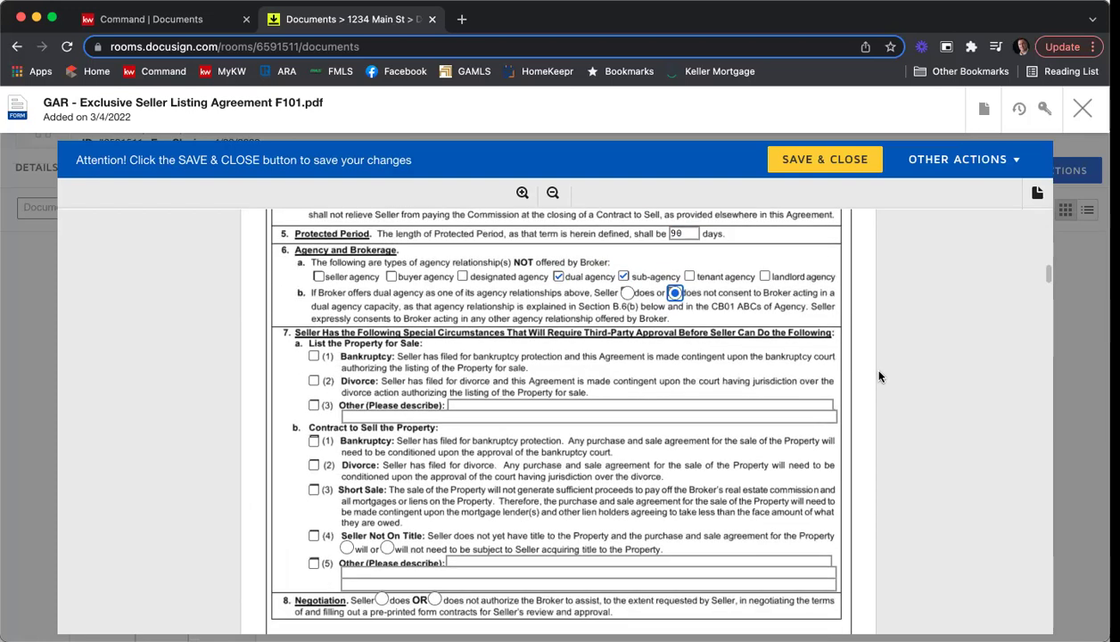
{"action": "scroll", "coordinate": [878, 376], "scroll_direction": "down", "scroll_amount": 2}
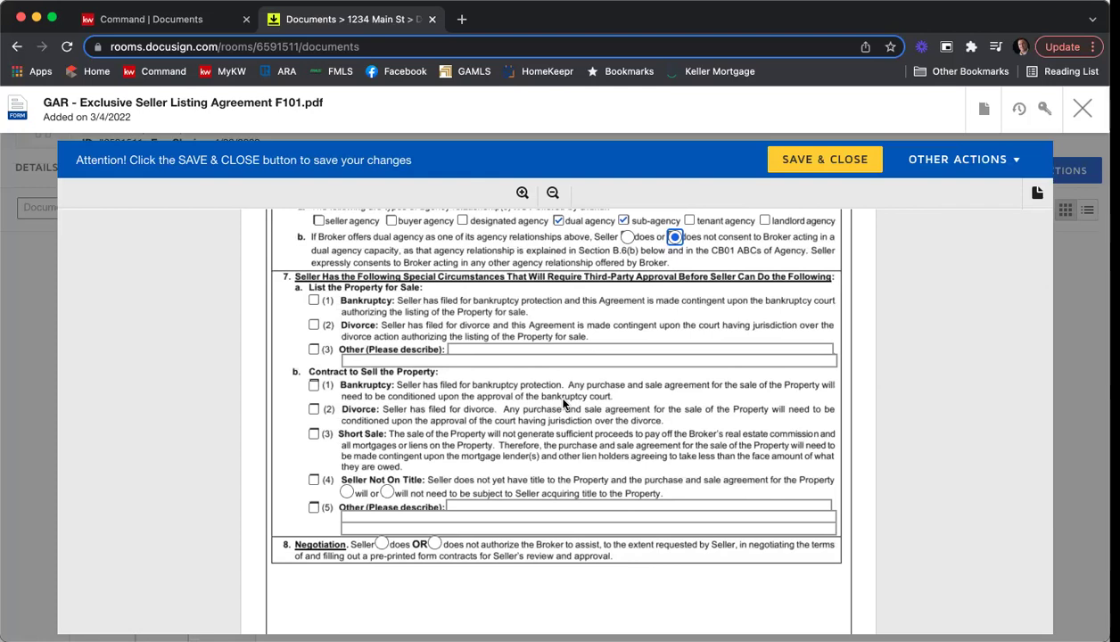
{"action": "scroll", "coordinate": [562, 403], "scroll_direction": "down", "scroll_amount": 4}
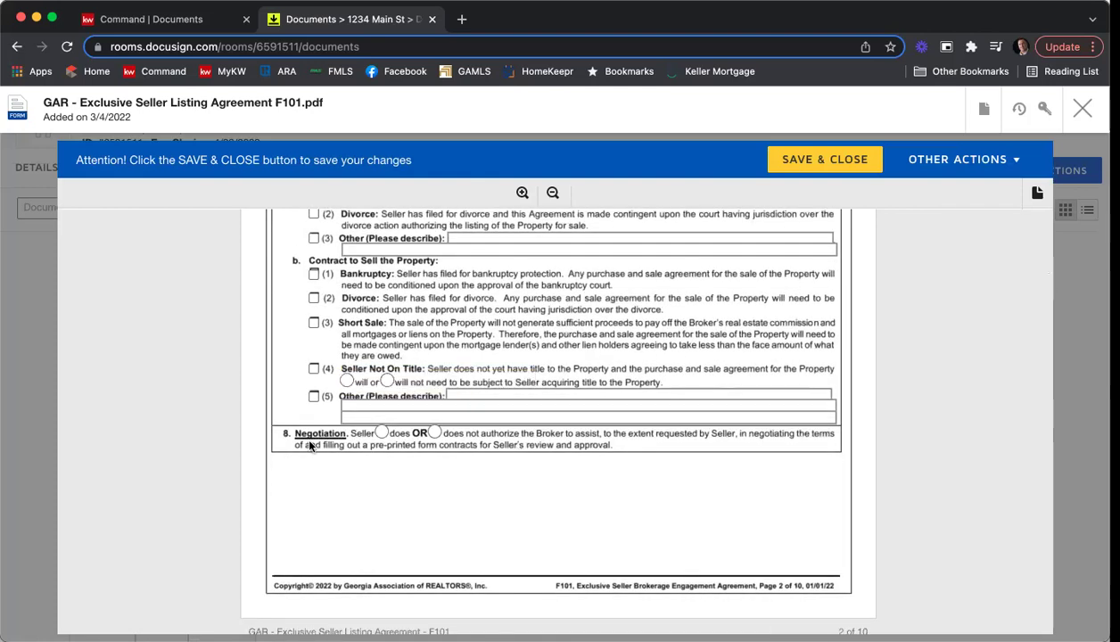
{"action": "left_click", "coordinate": [381, 434]}
Scroll the agreement down to page 9, sections 10 Brochures and 11 Exhibits and Addenda.
{"action": "scroll", "coordinate": [588, 471], "scroll_direction": "down", "scroll_amount": 4}
{"action": "scroll", "coordinate": [588, 465], "scroll_direction": "down", "scroll_amount": 10}
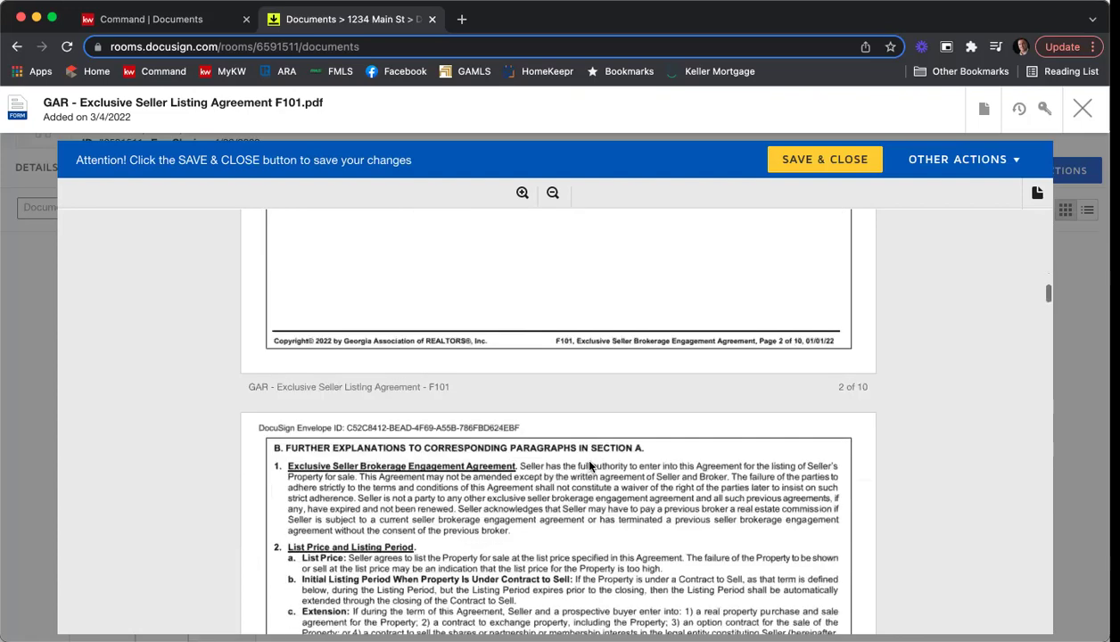
{"action": "scroll", "coordinate": [588, 464], "scroll_direction": "down", "scroll_amount": 20}
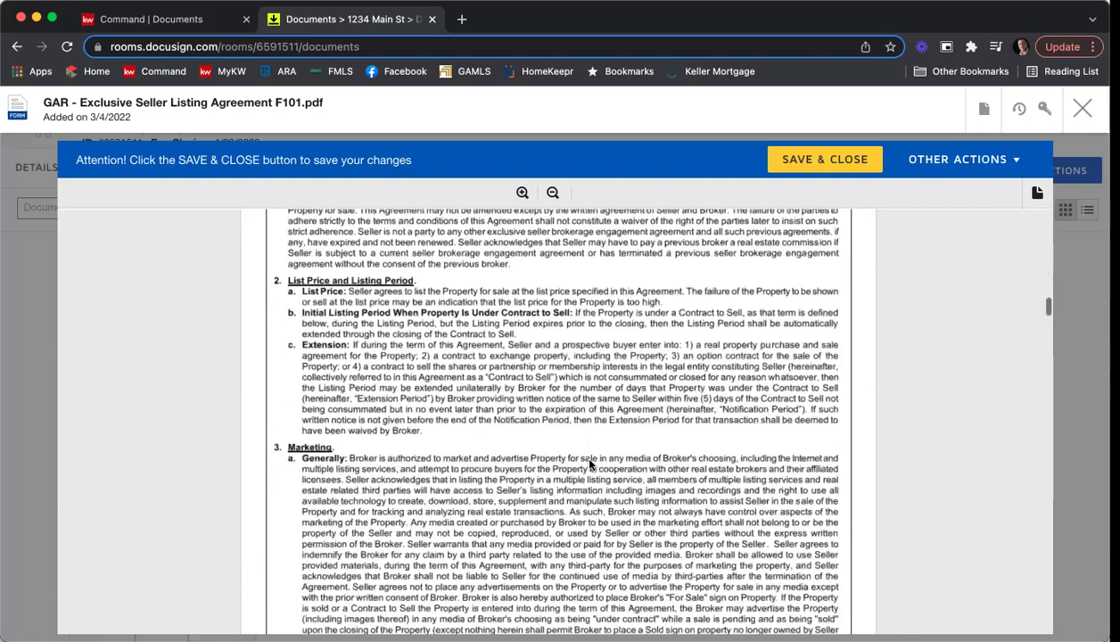
{"action": "scroll", "coordinate": [588, 465], "scroll_direction": "down", "scroll_amount": 6}
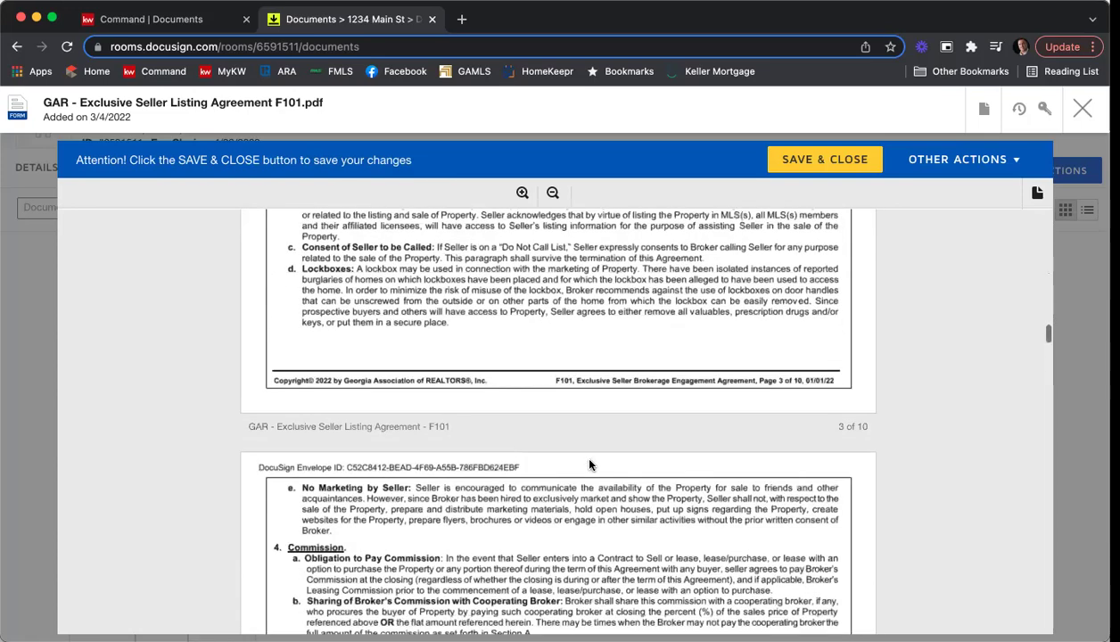
{"action": "scroll", "coordinate": [588, 440], "scroll_direction": "down", "scroll_amount": 20}
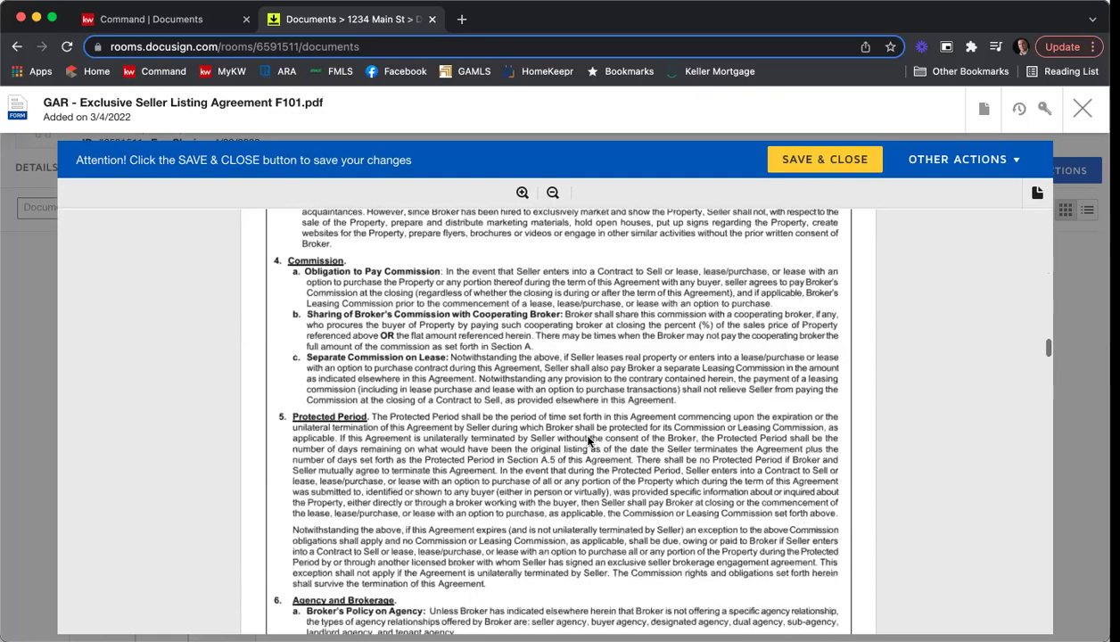
{"action": "scroll", "coordinate": [589, 440], "scroll_direction": "down", "scroll_amount": 20}
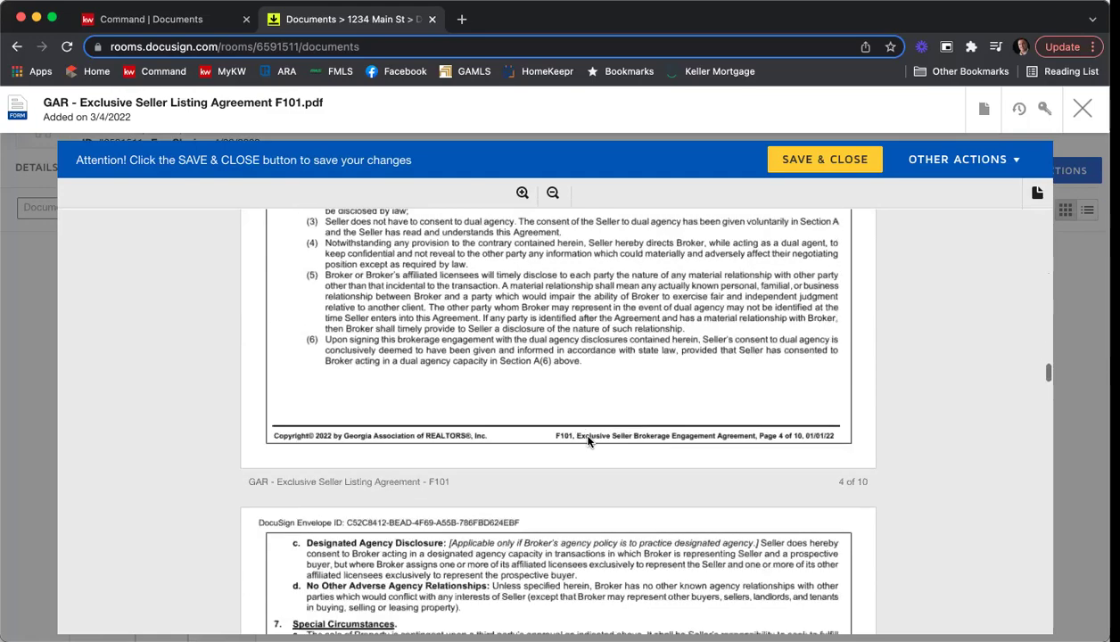
{"action": "scroll", "coordinate": [588, 439], "scroll_direction": "down", "scroll_amount": 20}
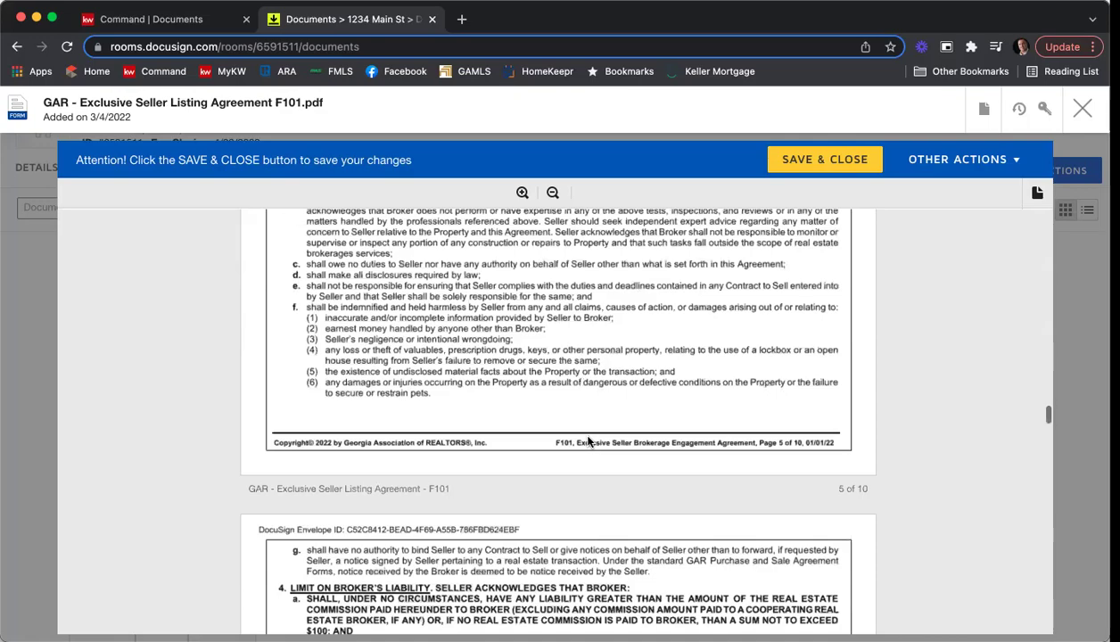
{"action": "scroll", "coordinate": [588, 441], "scroll_direction": "down", "scroll_amount": 20}
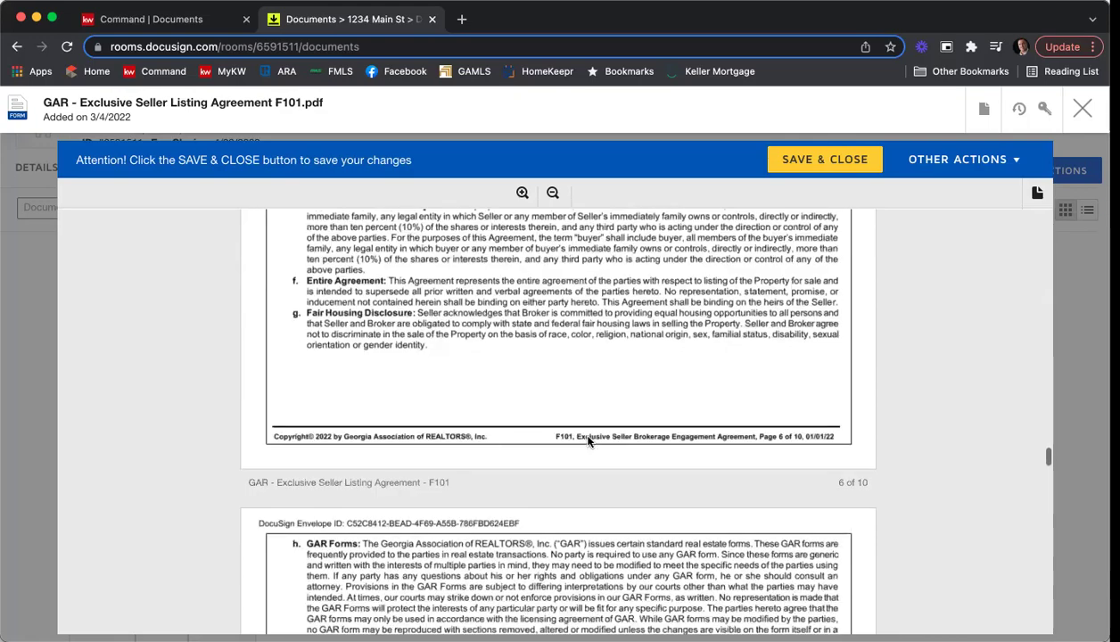
{"action": "scroll", "coordinate": [589, 441], "scroll_direction": "down", "scroll_amount": 20}
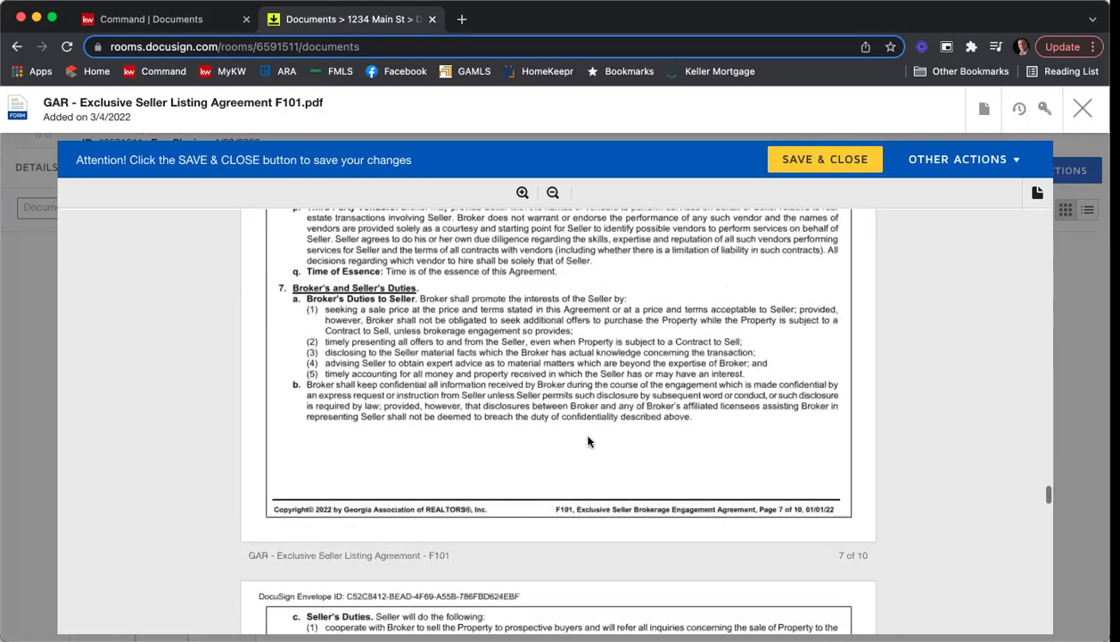
{"action": "scroll", "coordinate": [588, 439], "scroll_direction": "down", "scroll_amount": 20}
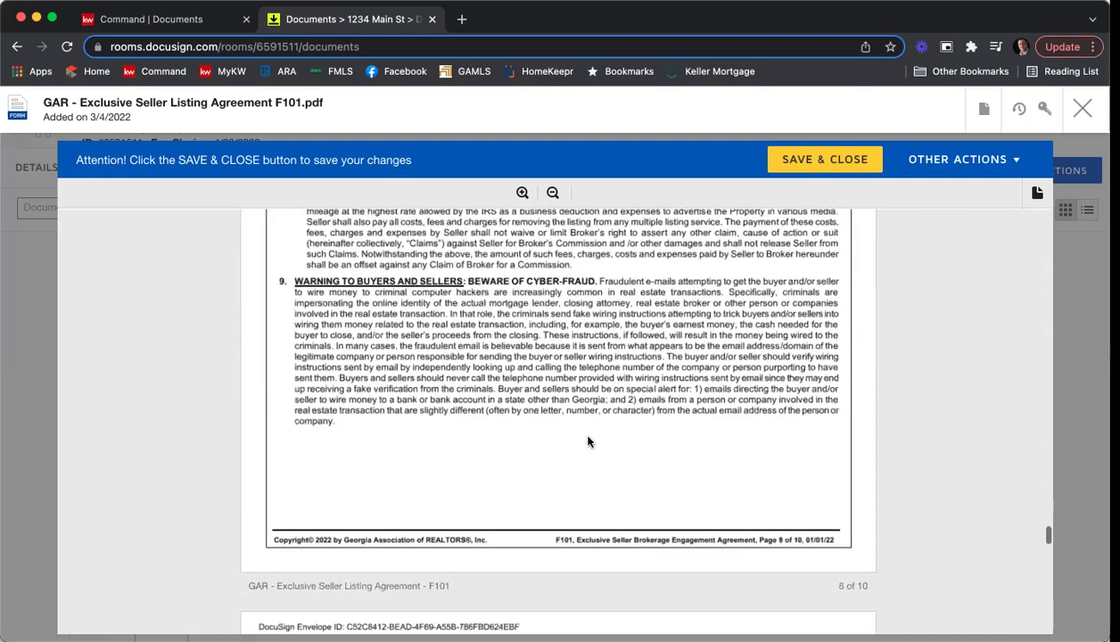
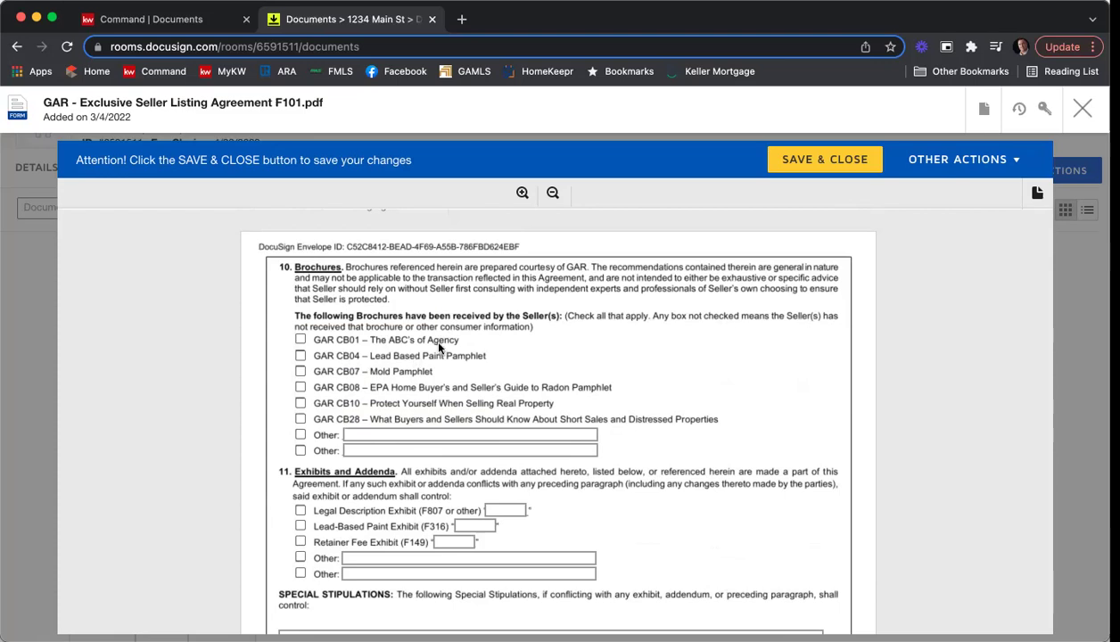
Tick the CB01 Agency, CB07 Mold and CB08 Radon brochures as received, then scroll to Special Stipulations.
{"action": "left_click", "coordinate": [302, 340]}
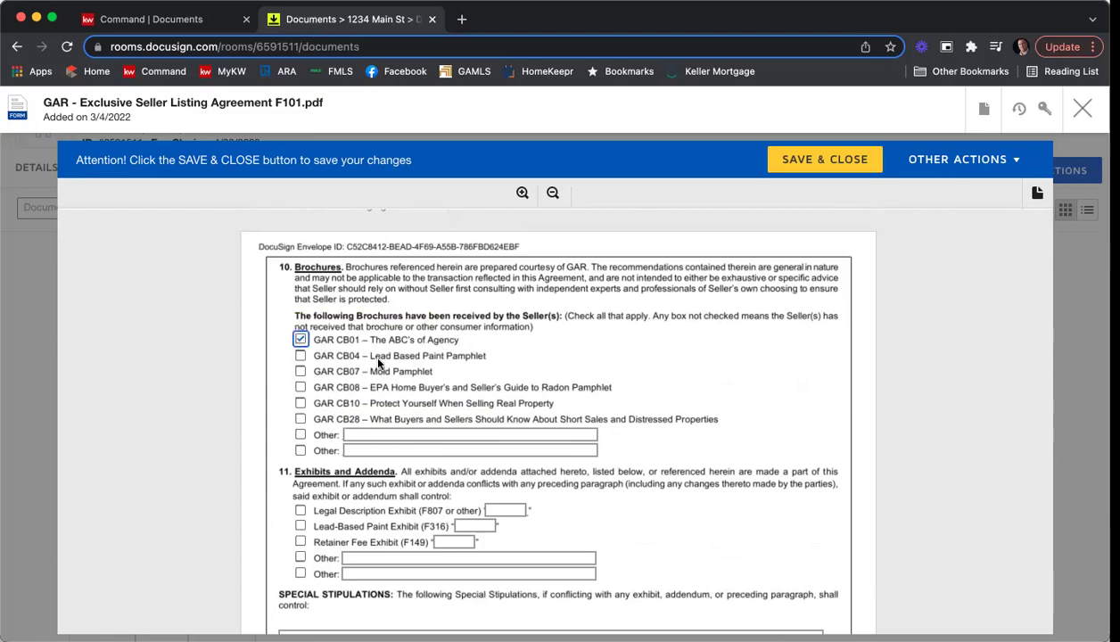
{"action": "left_click", "coordinate": [300, 372]}
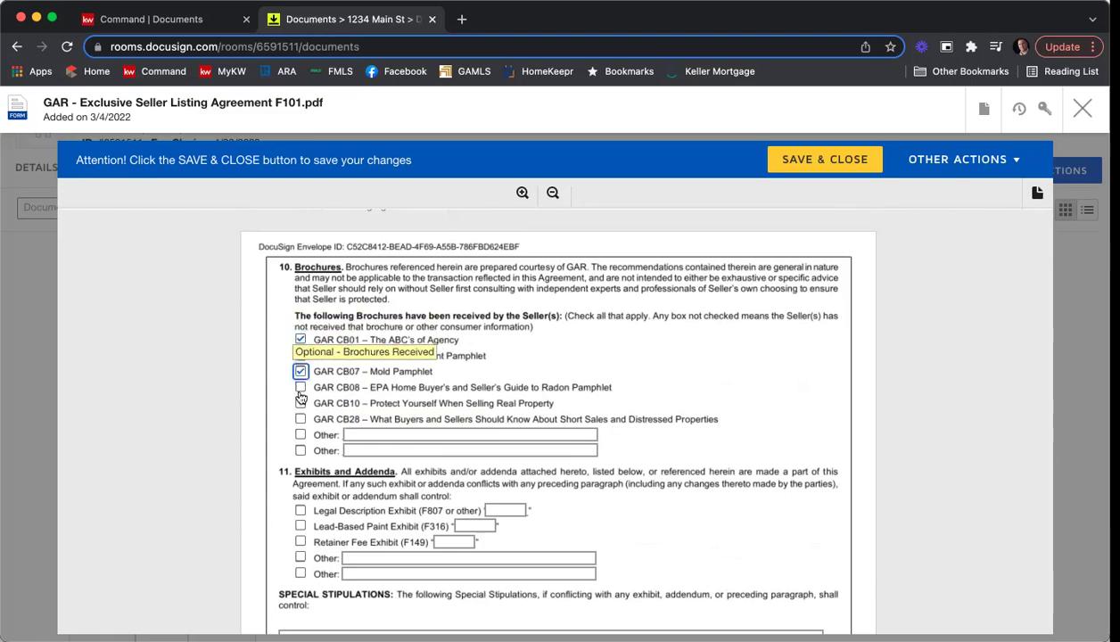
{"action": "left_click", "coordinate": [300, 388]}
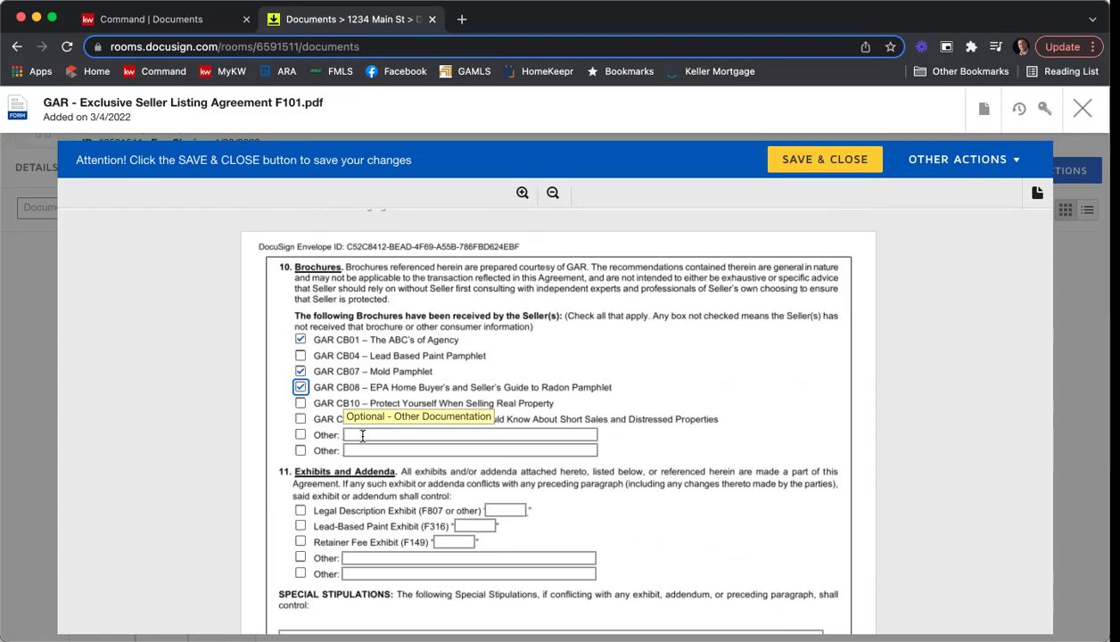
{"action": "scroll", "coordinate": [784, 325], "scroll_direction": "down", "scroll_amount": 3}
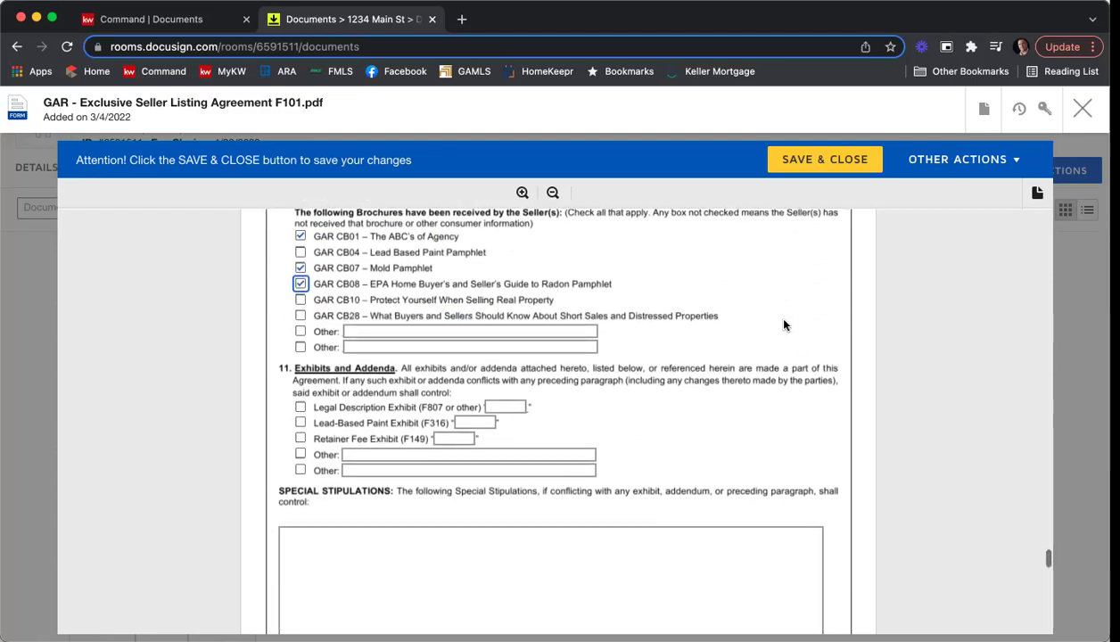
{"action": "scroll", "coordinate": [783, 324], "scroll_direction": "down", "scroll_amount": 1}
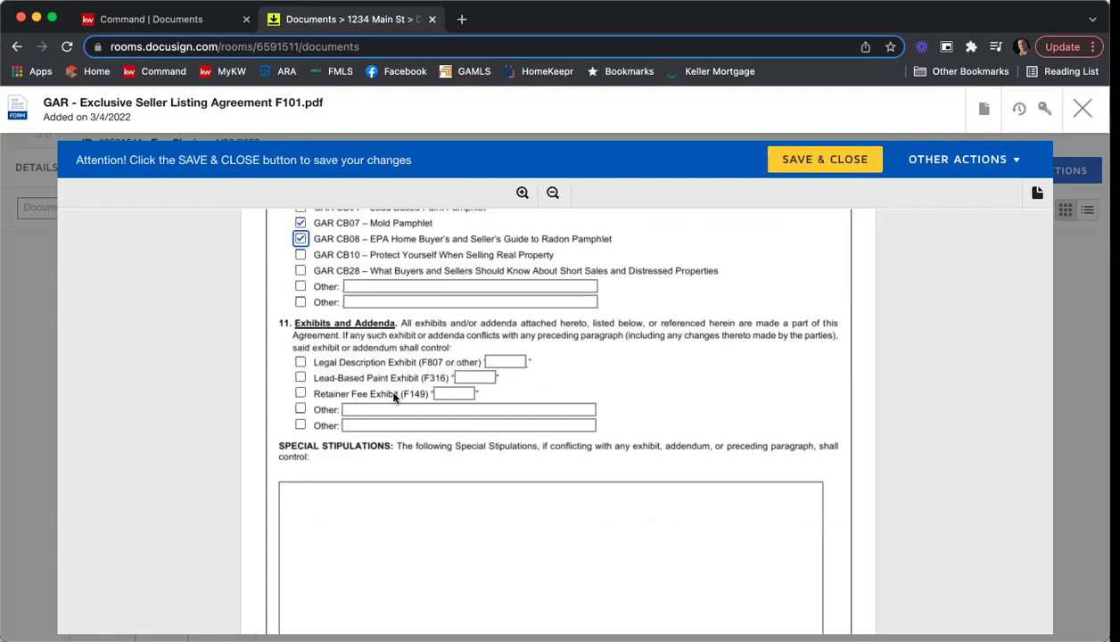
{"action": "scroll", "coordinate": [634, 450], "scroll_direction": "down", "scroll_amount": 3}
{"action": "scroll", "coordinate": [579, 437], "scroll_direction": "down", "scroll_amount": 2}
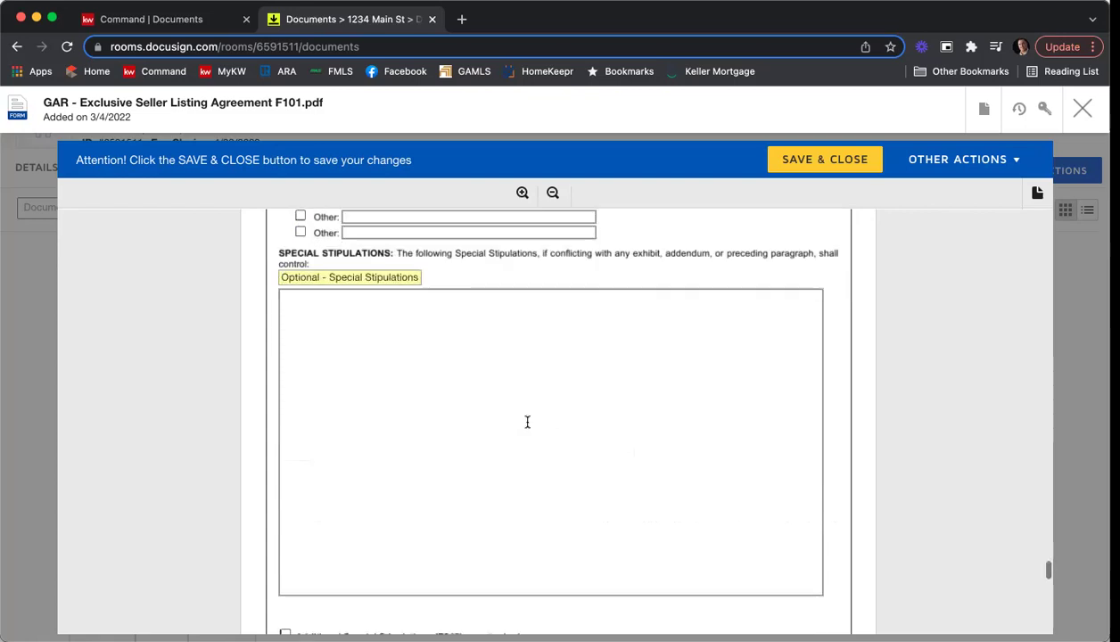
Type sample stipulations ending 'Lots of stipulations' and leave the F246 attachment box unticked.
{"action": "left_click", "coordinate": [343, 290]}
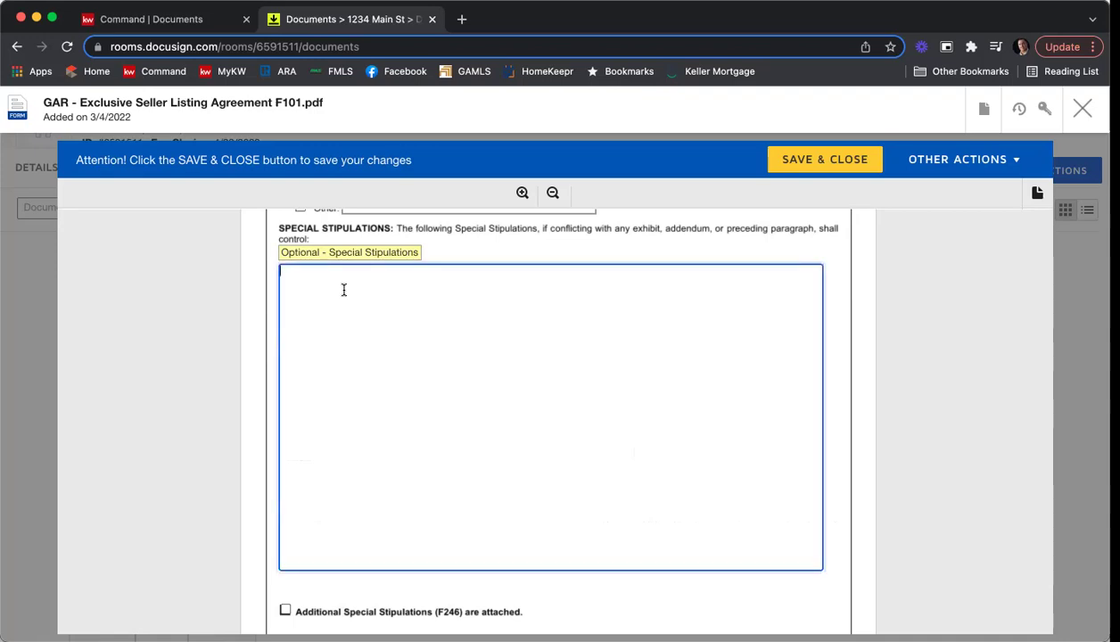
{"action": "type", "text": "You can start typing in her you"}
{"action": "key", "text": "BackSpace"}
{"action": "key", "text": "BackSpace"}
{"action": "key", "text": "BackSpace"}
{"action": "key", "text": "BackSpace"}
{"action": "type", "text": "your stip here.  Add whatever you like.  "}
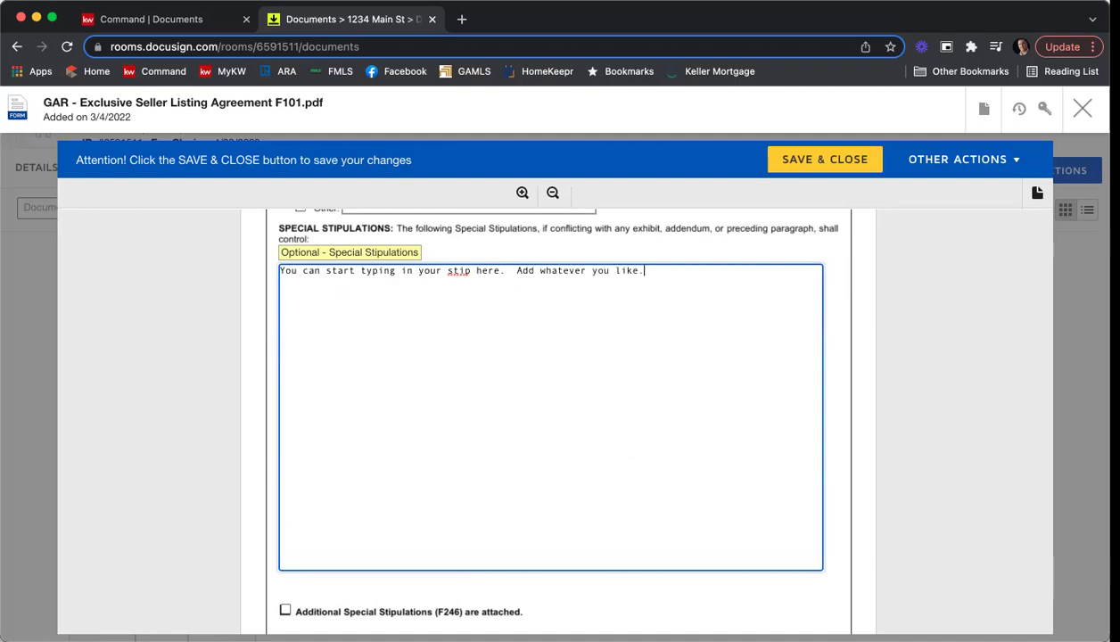
{"action": "type", "text": "You can put as many that will fine in t"}
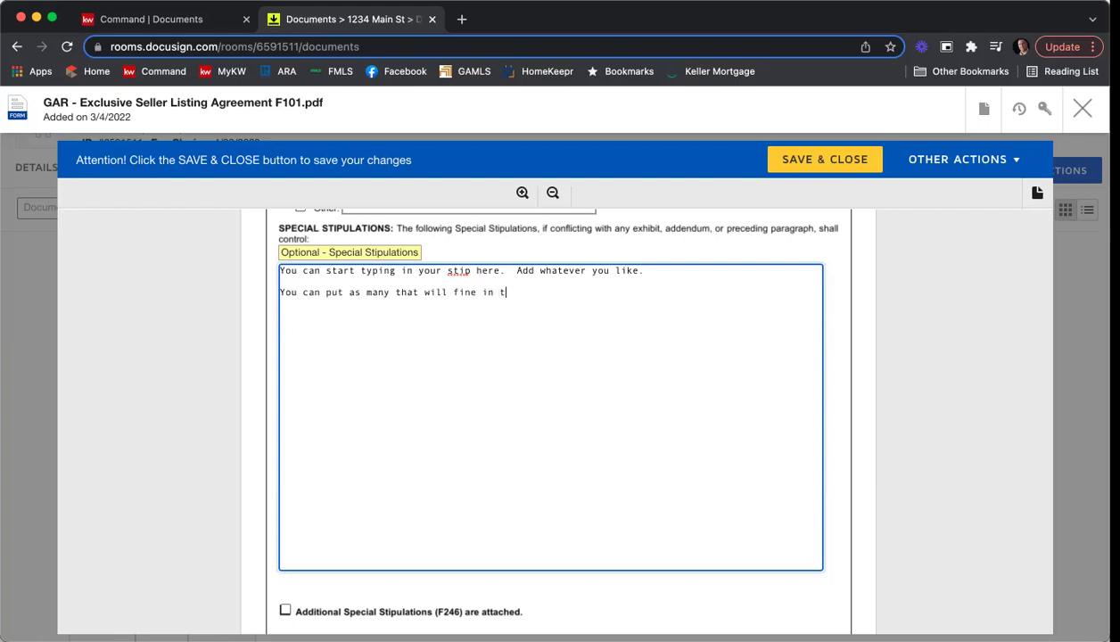
{"action": "key", "text": "BackSpace"}
{"action": "key", "text": "BackSpace"}
{"action": "key", "text": "BackSpace"}
{"action": "key", "text": "BackSpace"}
{"action": "key", "text": "BackSpace"}
{"action": "type", "text": "t in this bo"}
{"action": "type", "text": "x.  "}
{"action": "type", "text": "Lots of st"}
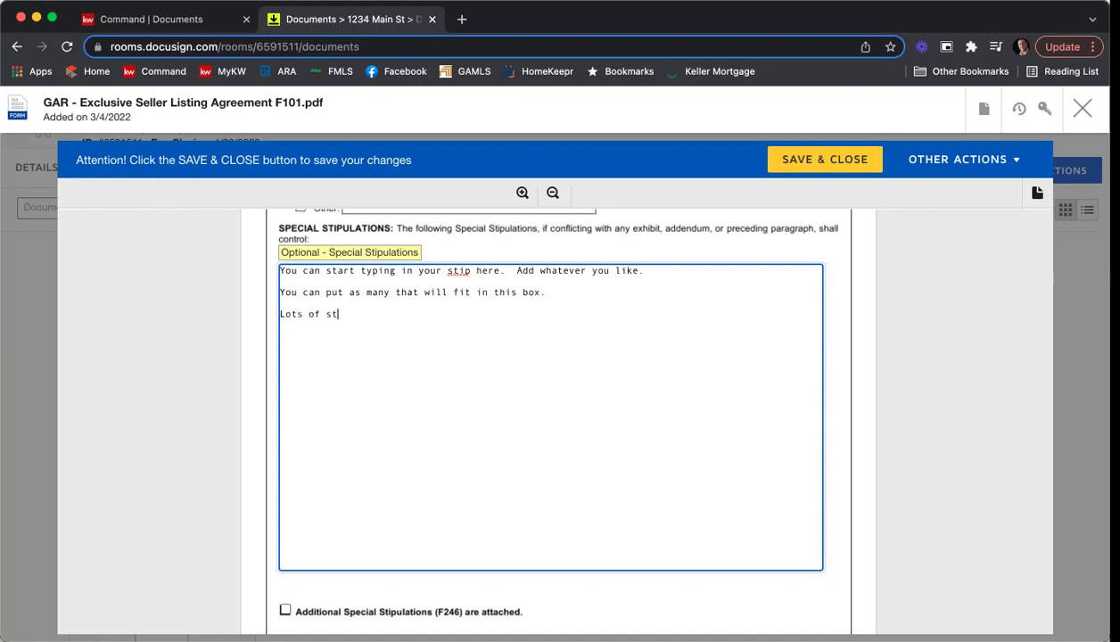
{"action": "type", "text": "ipulations"}
{"action": "scroll", "coordinate": [663, 392], "scroll_direction": "down", "scroll_amount": 1}
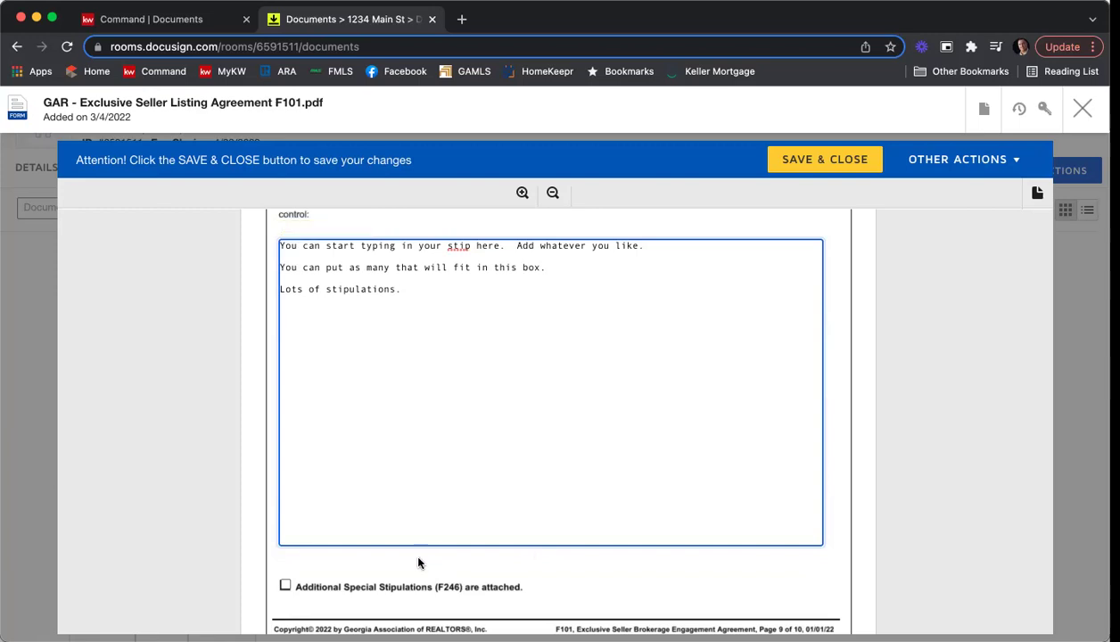
{"action": "scroll", "coordinate": [419, 557], "scroll_direction": "down", "scroll_amount": 3}
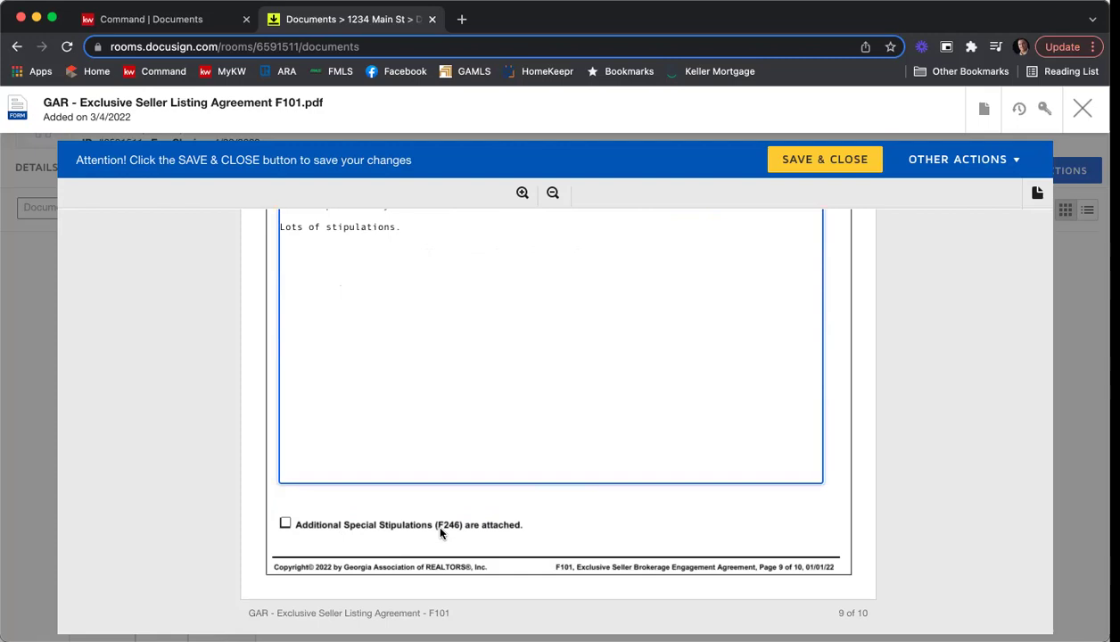
{"action": "left_click", "coordinate": [285, 523]}
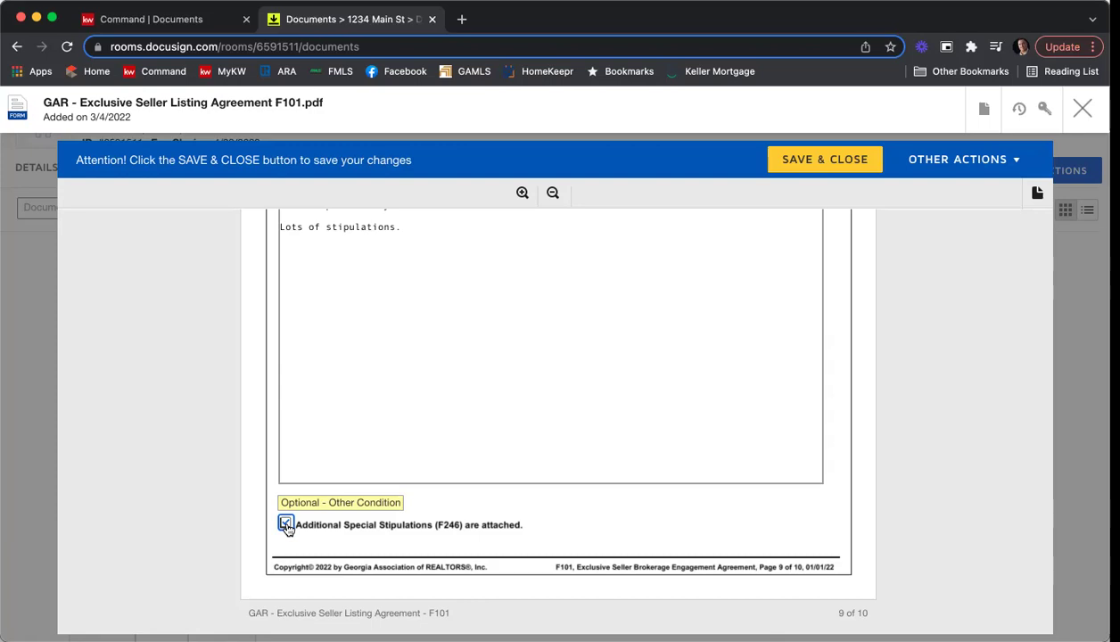
{"action": "left_click", "coordinate": [285, 524]}
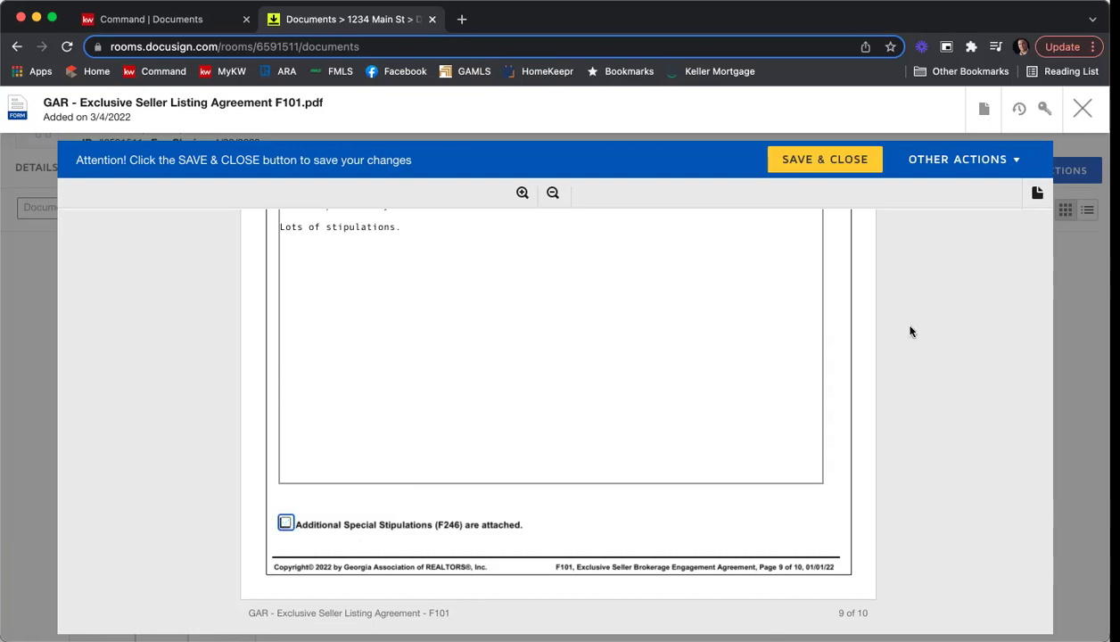
Enter the first seller's printed name and e-mail address under Seller's Acceptance.
{"action": "scroll", "coordinate": [930, 318], "scroll_direction": "down", "scroll_amount": 2}
{"action": "scroll", "coordinate": [930, 319], "scroll_direction": "down", "scroll_amount": 3}
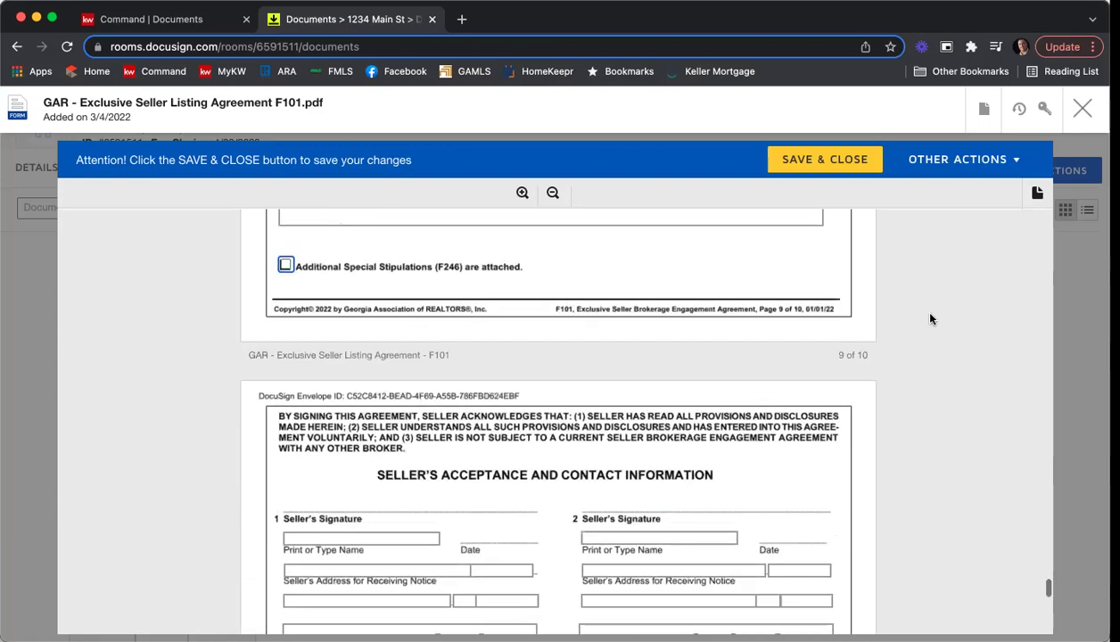
{"action": "scroll", "coordinate": [930, 319], "scroll_direction": "down", "scroll_amount": 3}
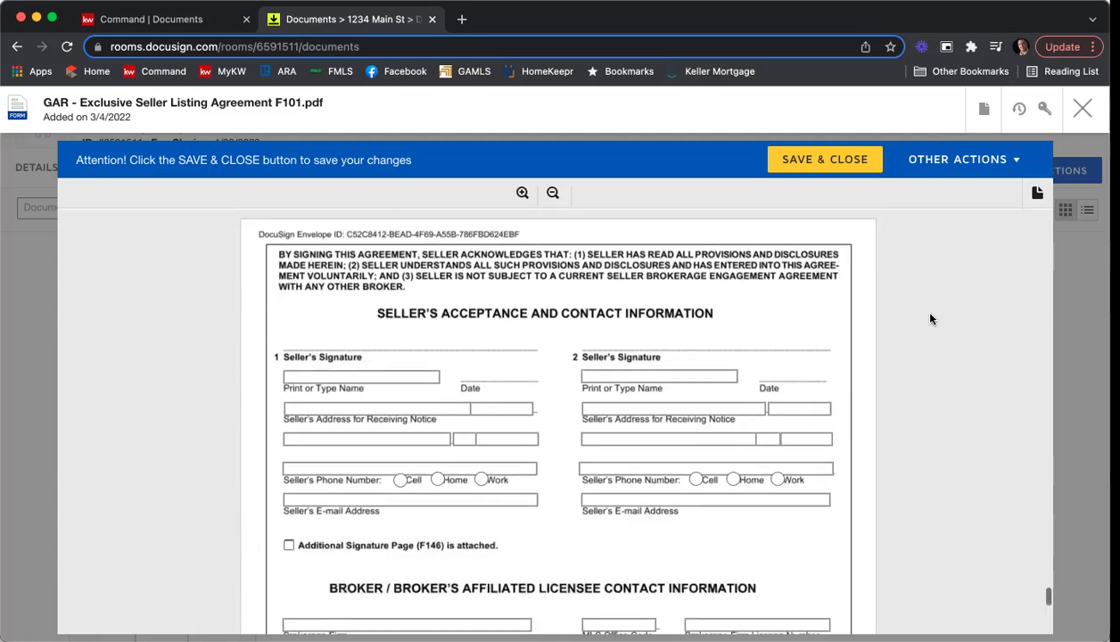
{"action": "scroll", "coordinate": [929, 318], "scroll_direction": "down", "scroll_amount": 6}
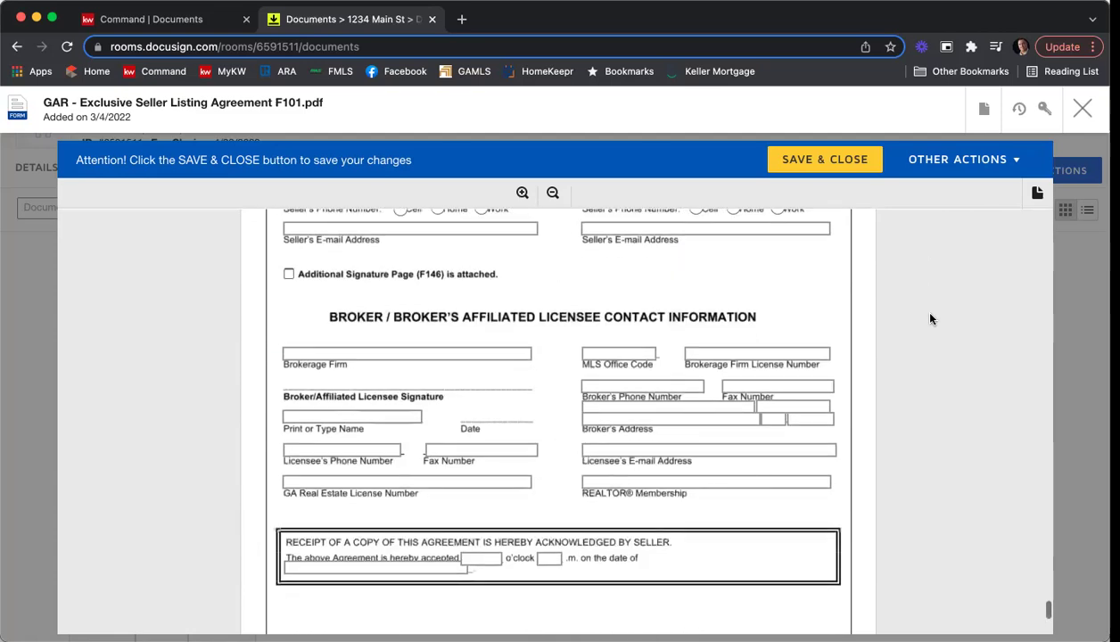
{"action": "scroll", "coordinate": [930, 319], "scroll_direction": "up", "scroll_amount": 5}
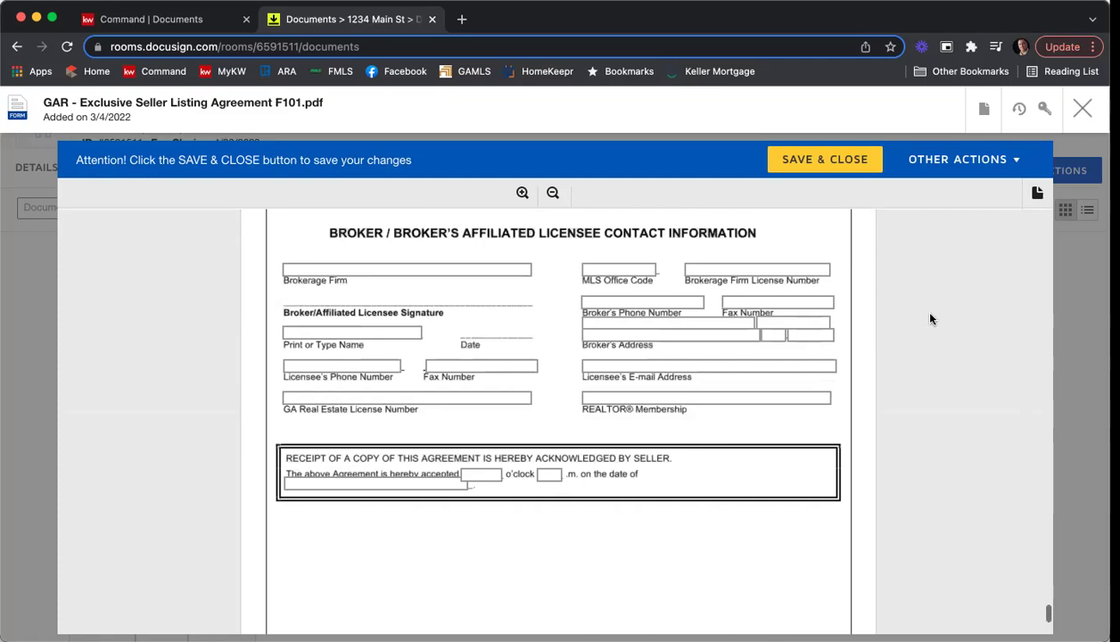
{"action": "scroll", "coordinate": [930, 318], "scroll_direction": "up", "scroll_amount": 2}
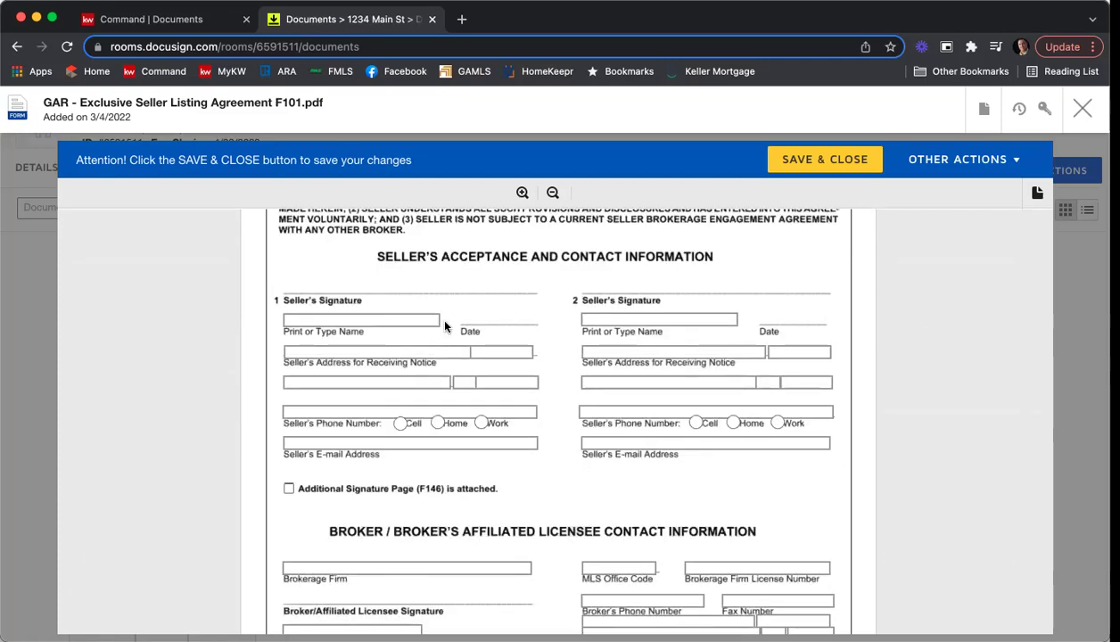
{"action": "left_click", "coordinate": [366, 320]}
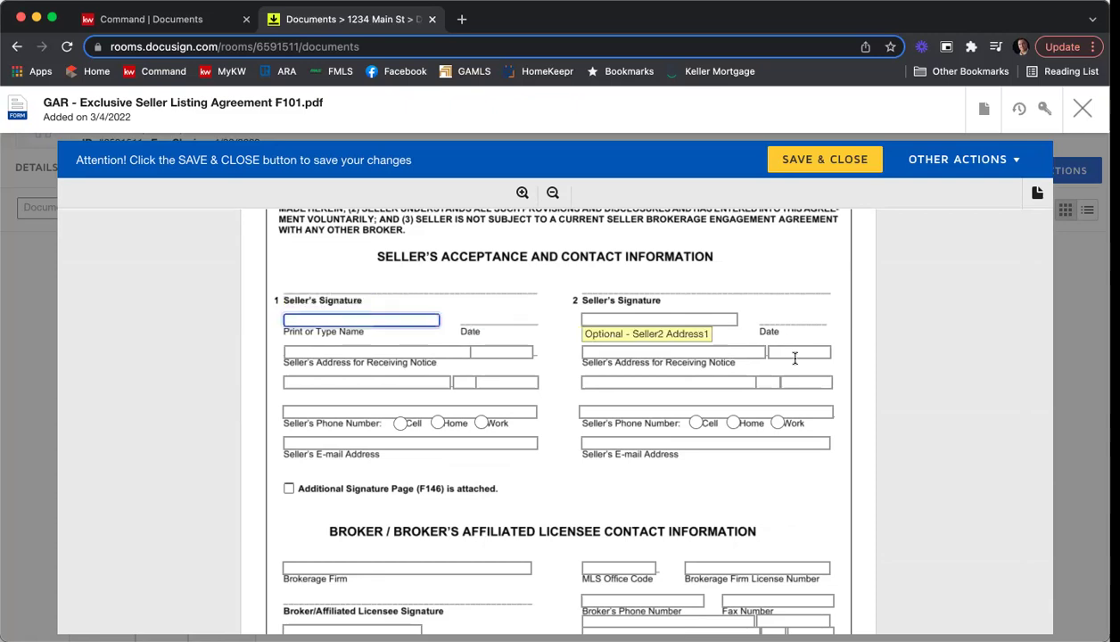
{"action": "scroll", "coordinate": [748, 368], "scroll_direction": "up", "scroll_amount": 1}
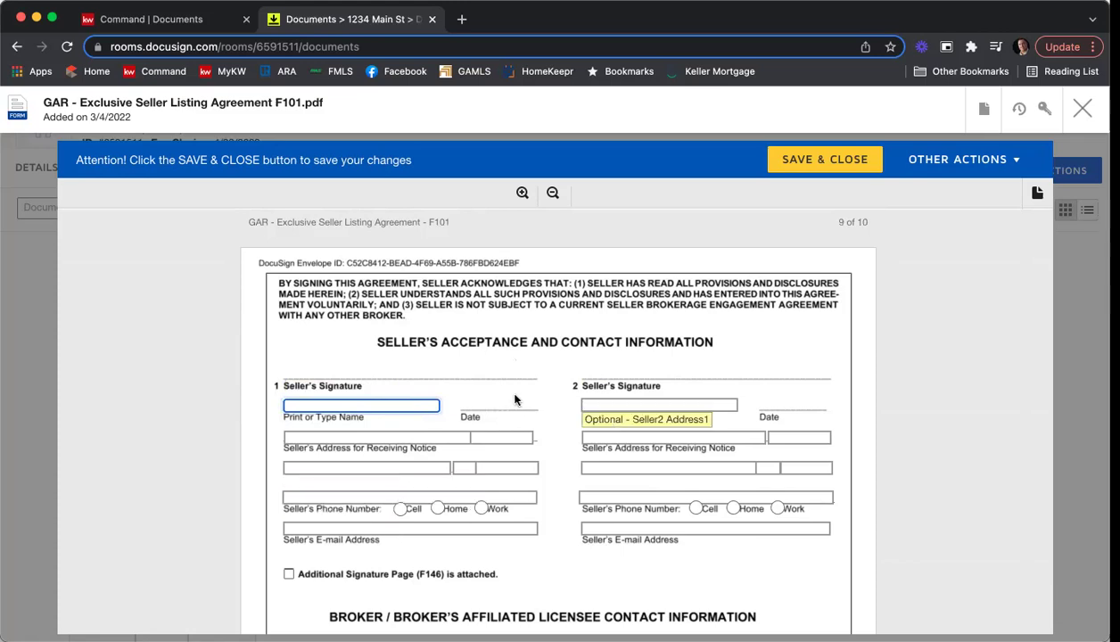
{"action": "type", "text": "To"}
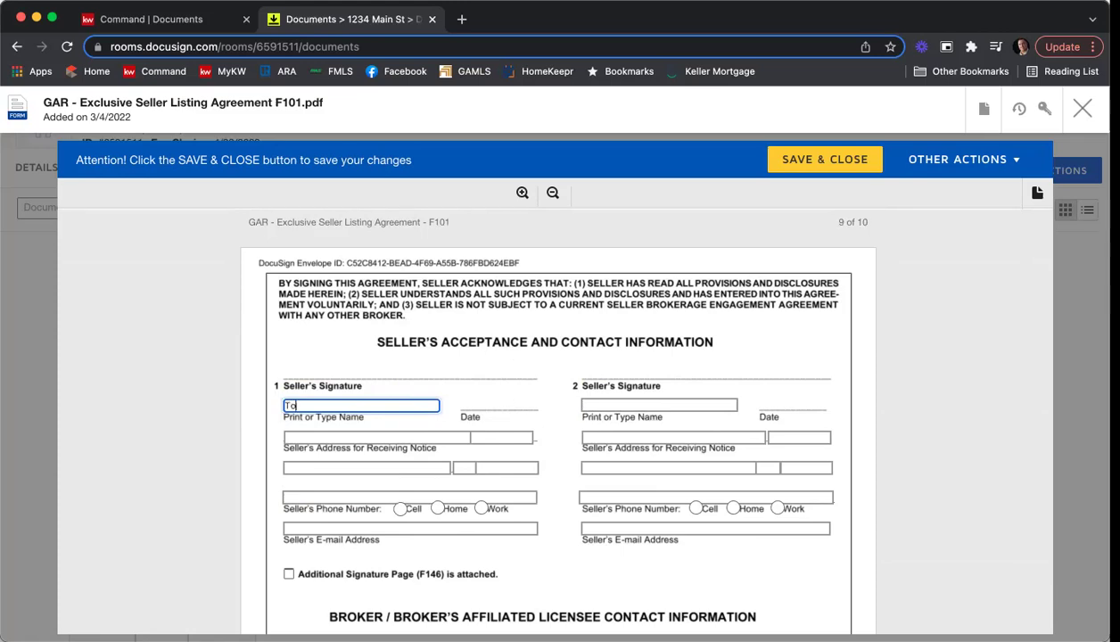
{"action": "type", "text": "ny P Stark"}
{"action": "left_click", "coordinate": [410, 528]}
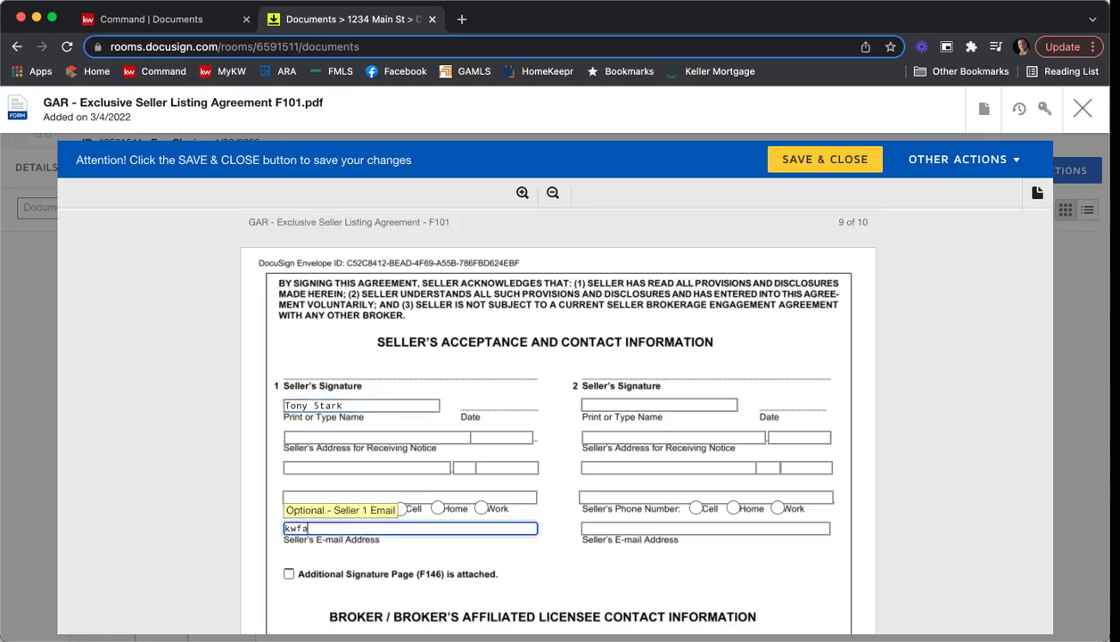
Enter the second seller's printed name and e-mail address.
{"action": "left_click", "coordinate": [598, 406]}
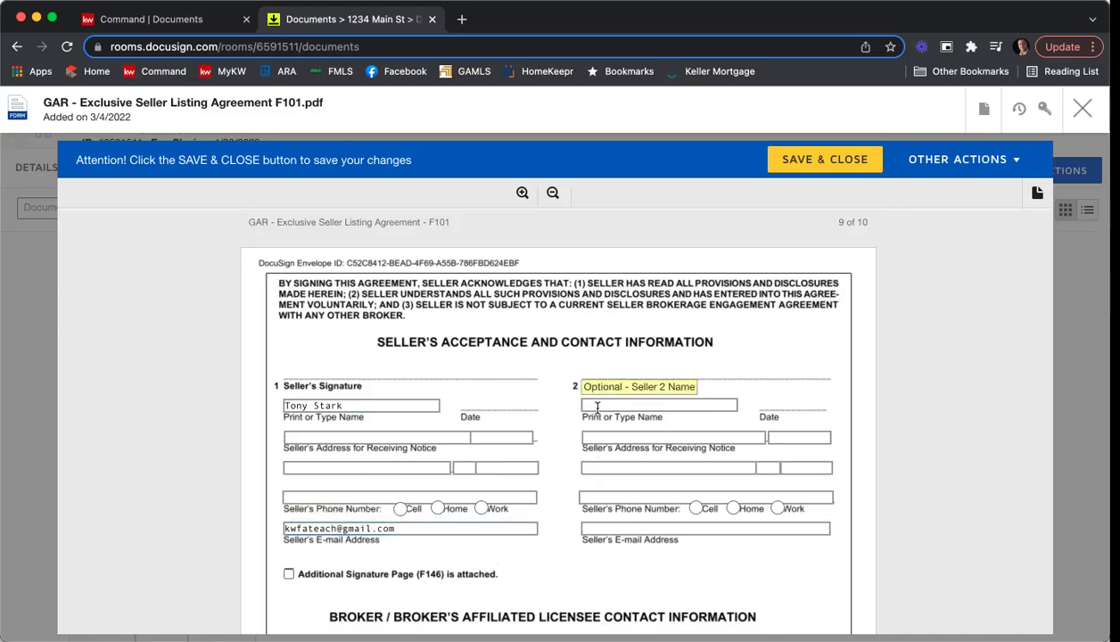
{"action": "type", "text": "r Potts"}
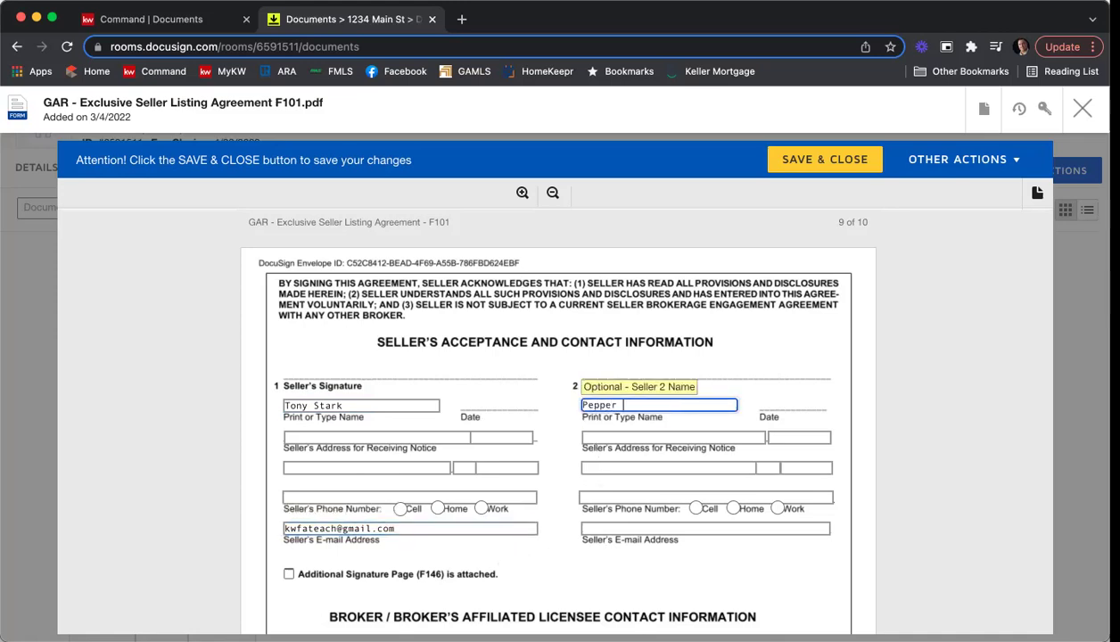
{"action": "left_click", "coordinate": [610, 532]}
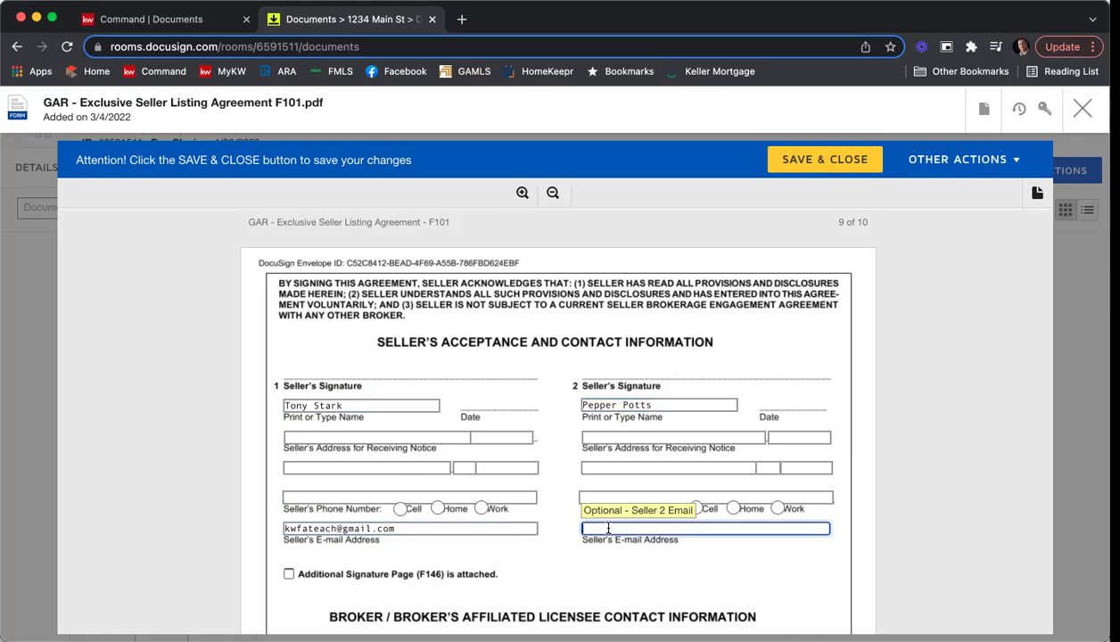
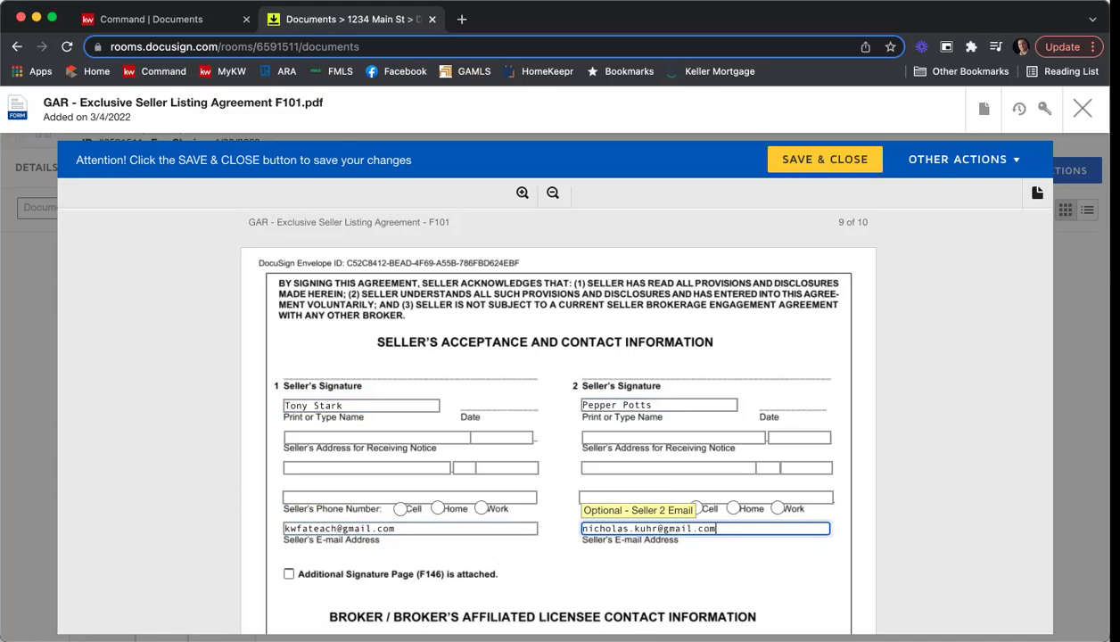
{"action": "scroll", "coordinate": [597, 532], "scroll_direction": "down", "scroll_amount": 1}
{"action": "scroll", "coordinate": [598, 532], "scroll_direction": "down", "scroll_amount": 5}
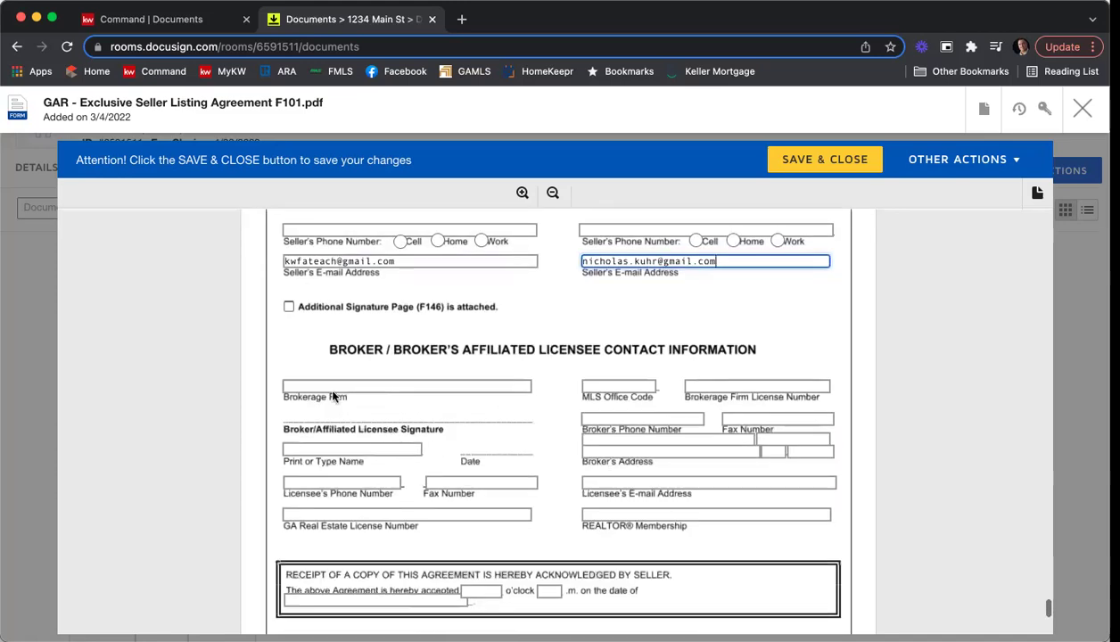
Enter brokerage firm Keller Williams First Atlanta, MLS office code KWFA01 and the firm license number.
{"action": "left_click", "coordinate": [323, 385]}
{"action": "type", "text": "Keller"}
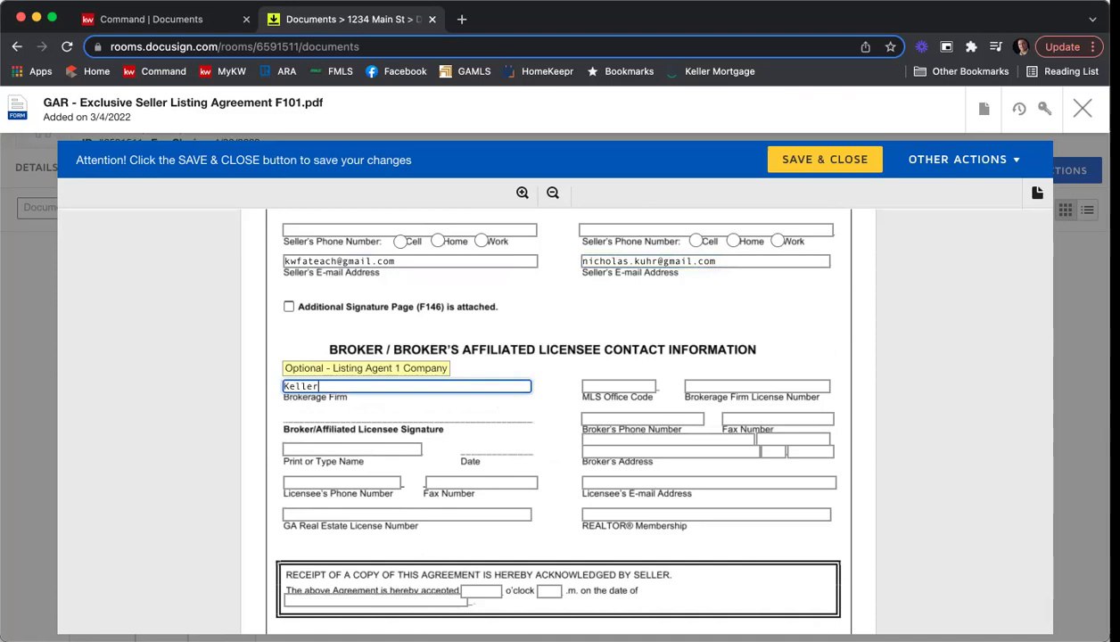
{"action": "type", "text": " Williams First Atlanta"}
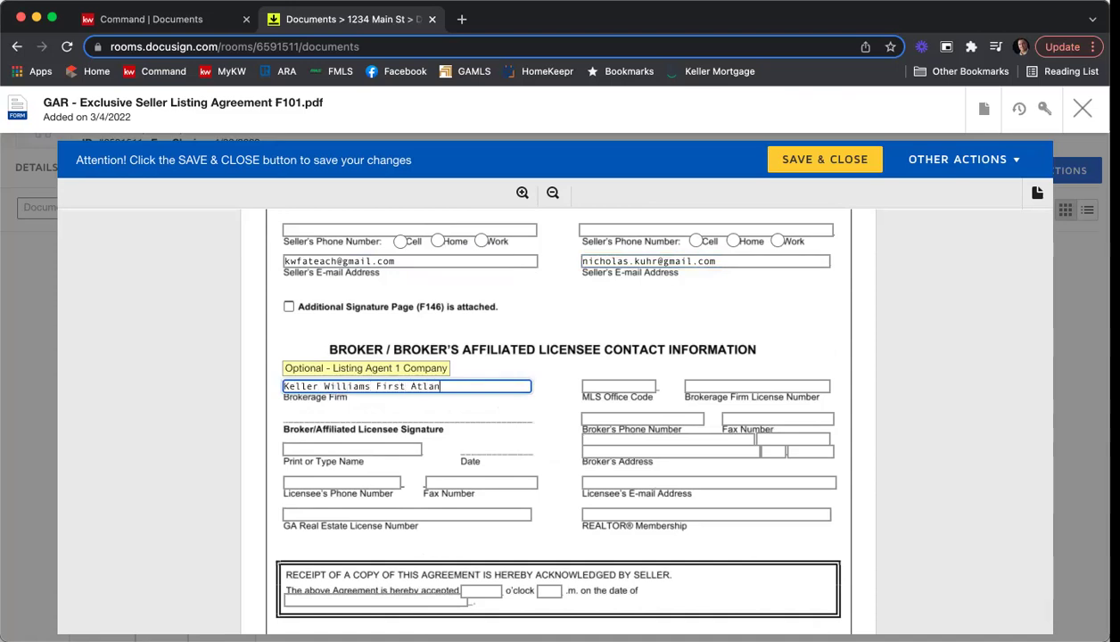
{"action": "key", "text": "Tab"}
{"action": "type", "text": "KWFA01"}
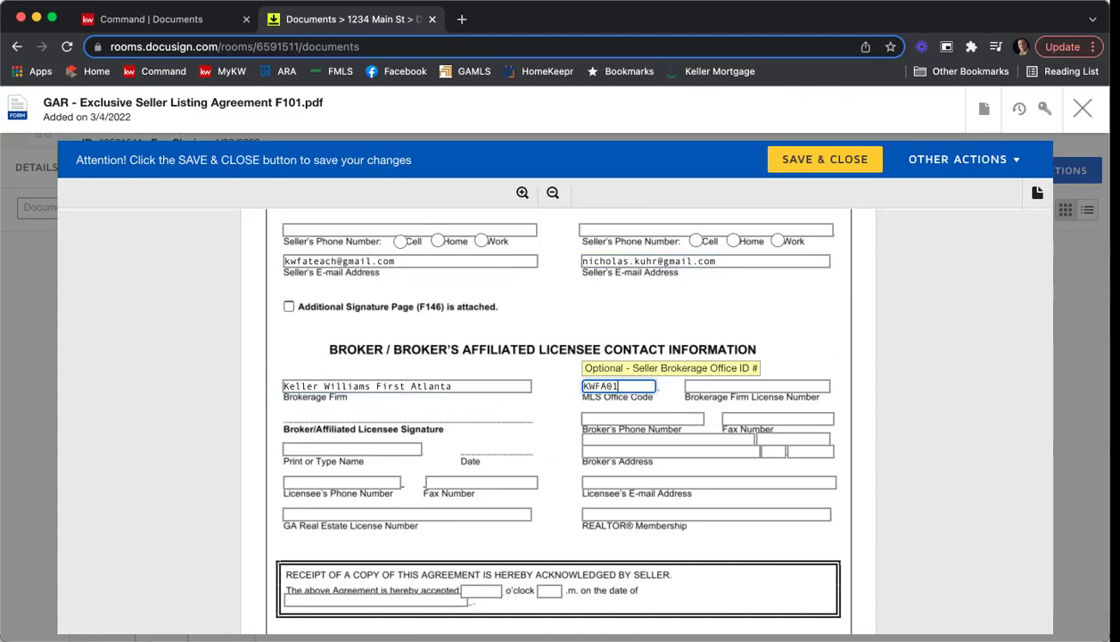
{"action": "key", "text": "Tab"}
{"action": "type", "text": "H-33313"}
Fill in the listing agent's printed name, phone, fax and Georgia license number.
{"action": "left_click", "coordinate": [291, 447]}
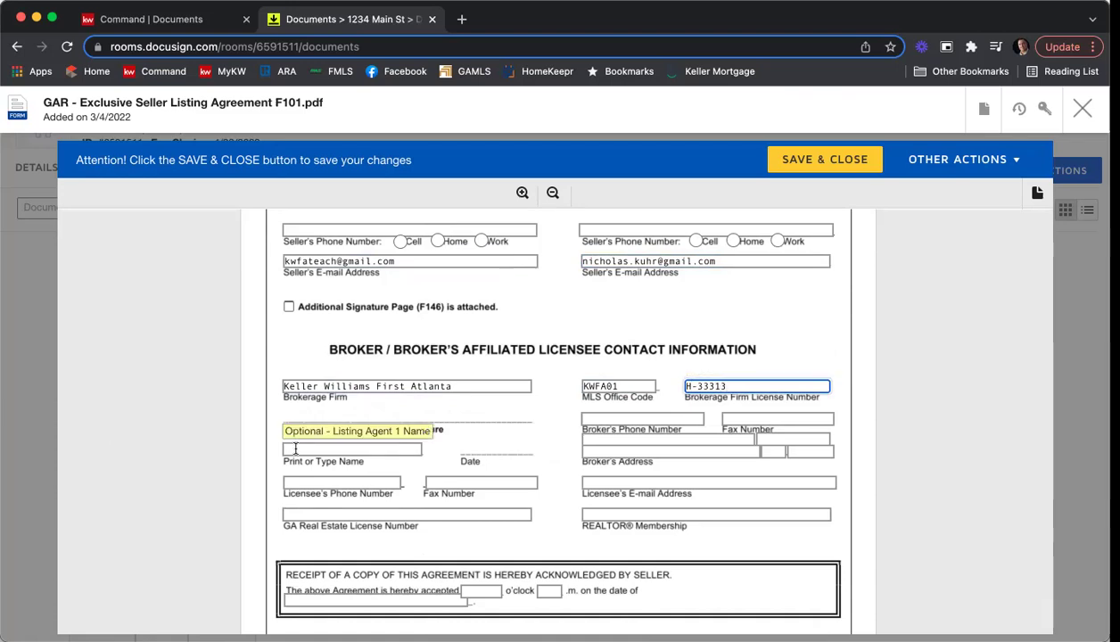
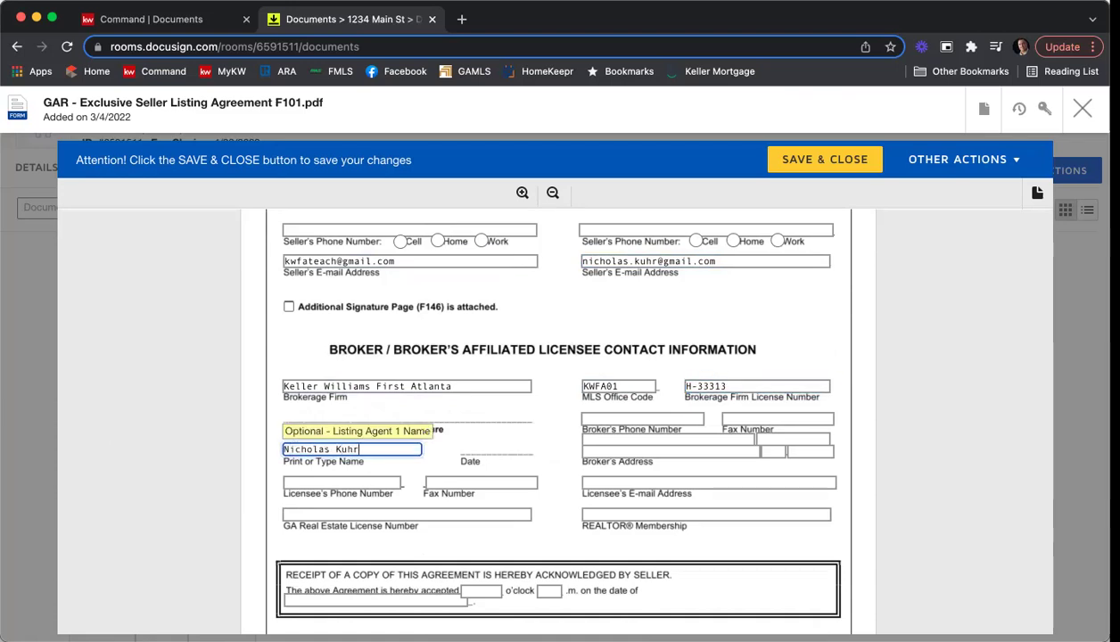
{"action": "key", "text": "Tab"}
{"action": "left_click", "coordinate": [356, 479]}
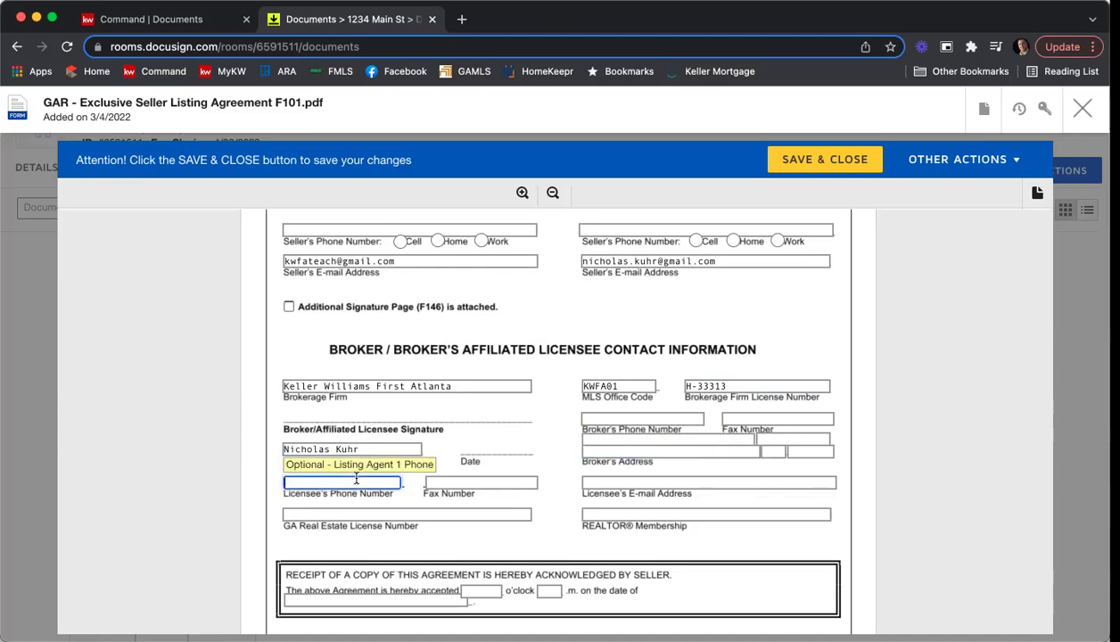
{"action": "key", "text": "Tab"}
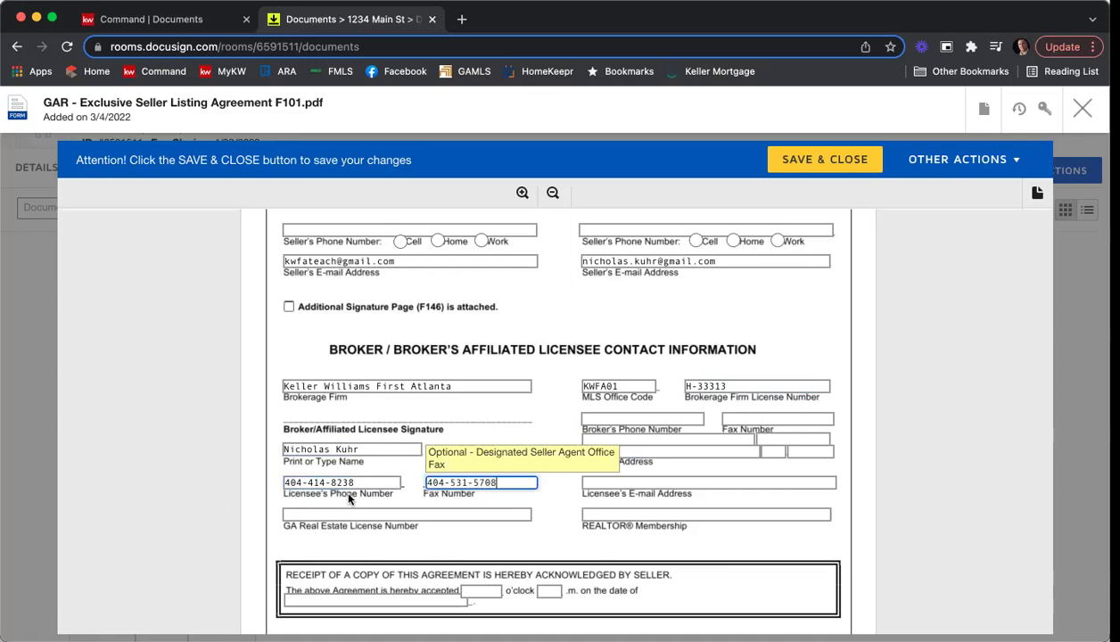
{"action": "key", "text": "Tab"}
{"action": "type", "text": "379844"}
Enter the broker's phone and fax numbers.
{"action": "left_click", "coordinate": [592, 417]}
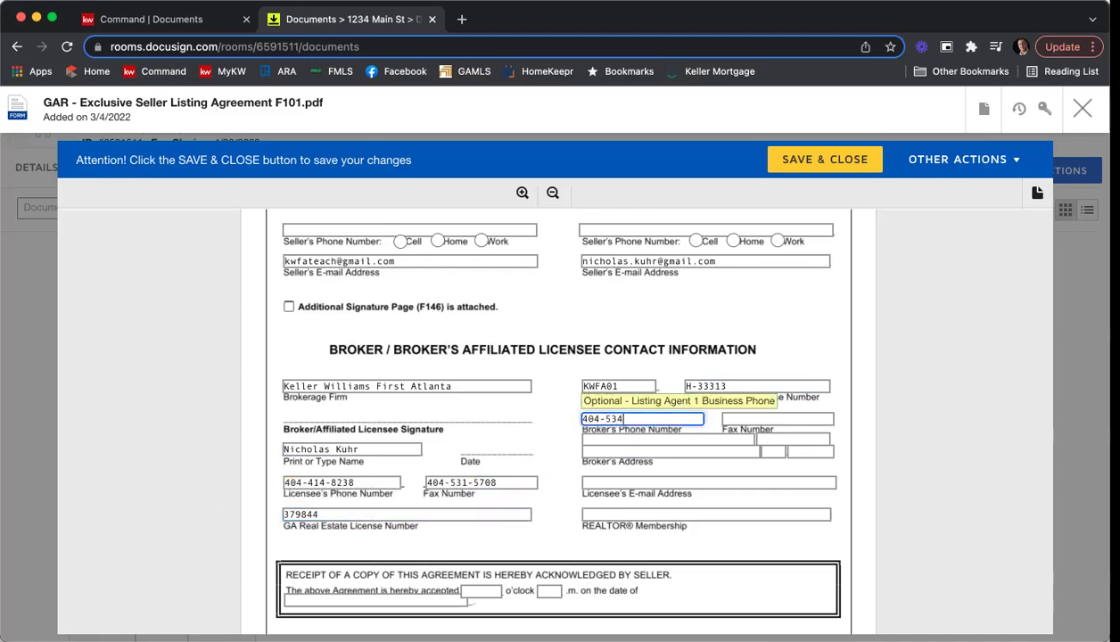
{"action": "key", "text": "Tab"}
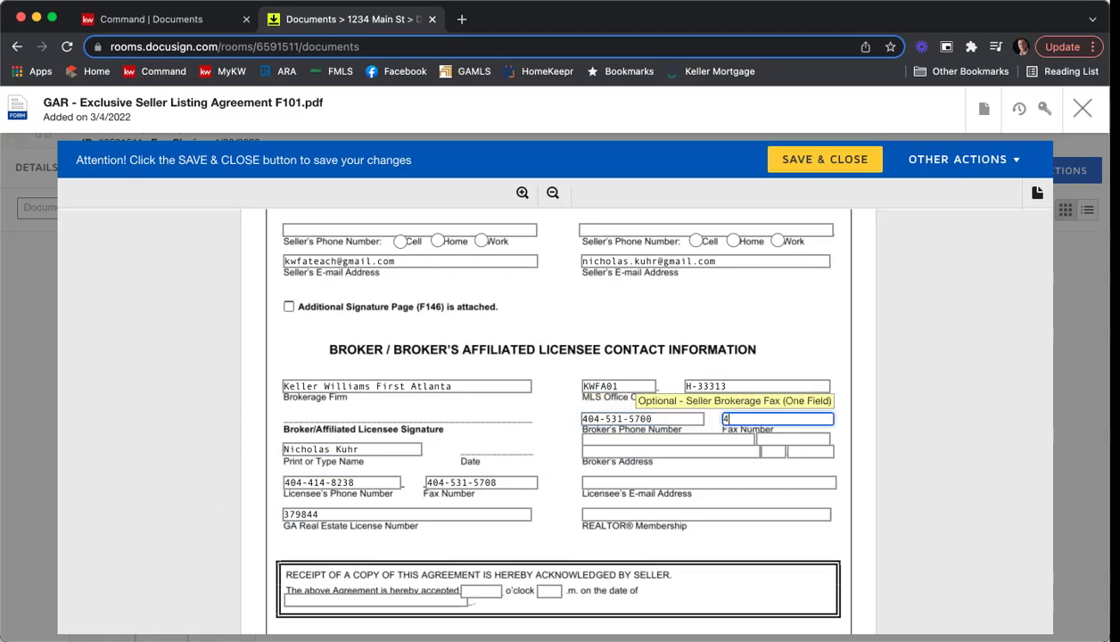
Enter the broker's street address, suite, city, state and postal code.
{"action": "left_click", "coordinate": [595, 440]}
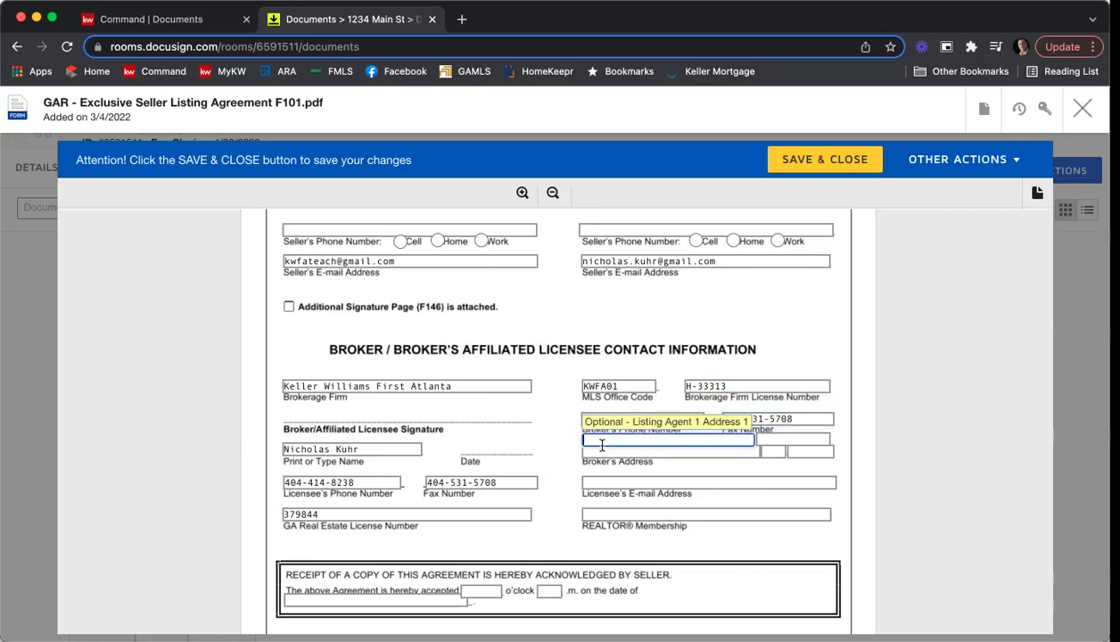
{"action": "type", "text": "200 GHllenridge Pt P"}
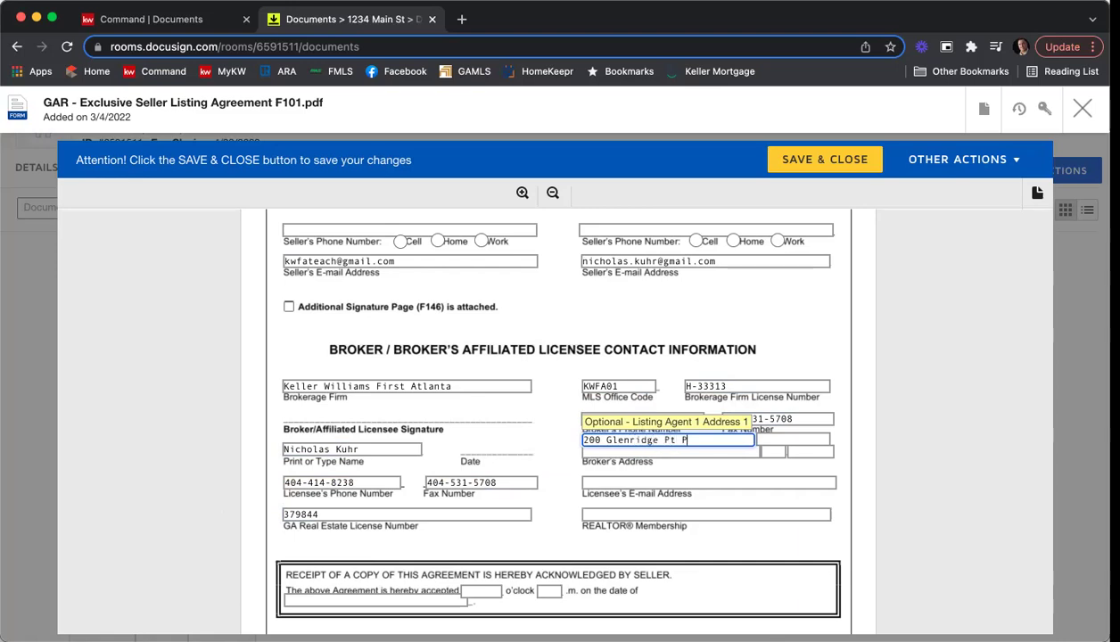
{"action": "type", "text": "kwy"}
{"action": "key", "text": "Tab"}
{"action": "type", "text": "Ste 100"}
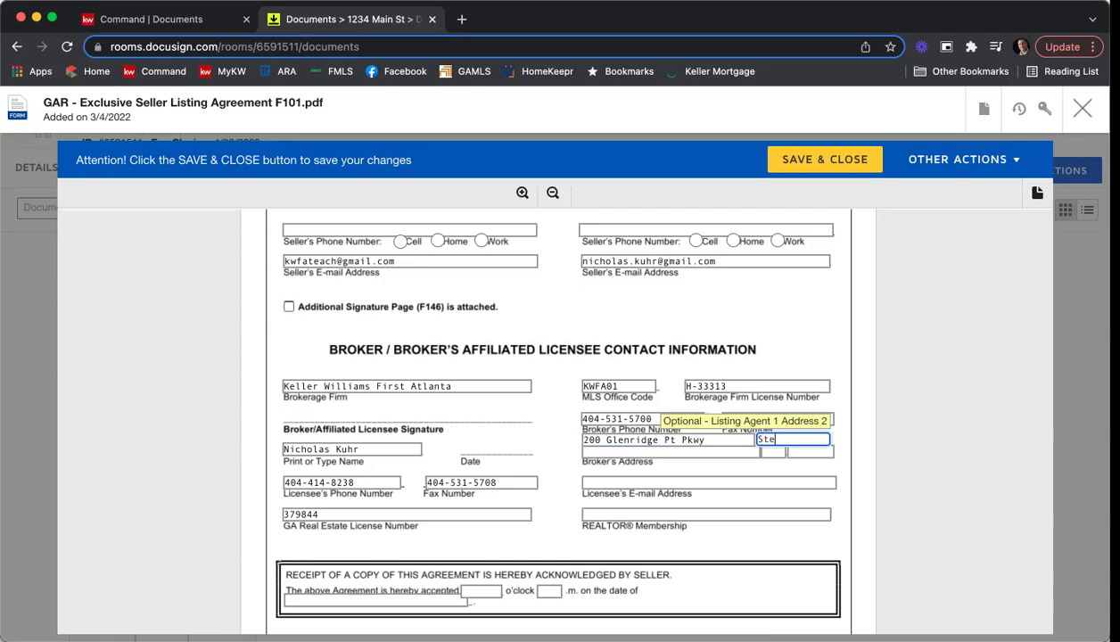
{"action": "key", "text": "Tab"}
{"action": "key", "text": "Tab"}
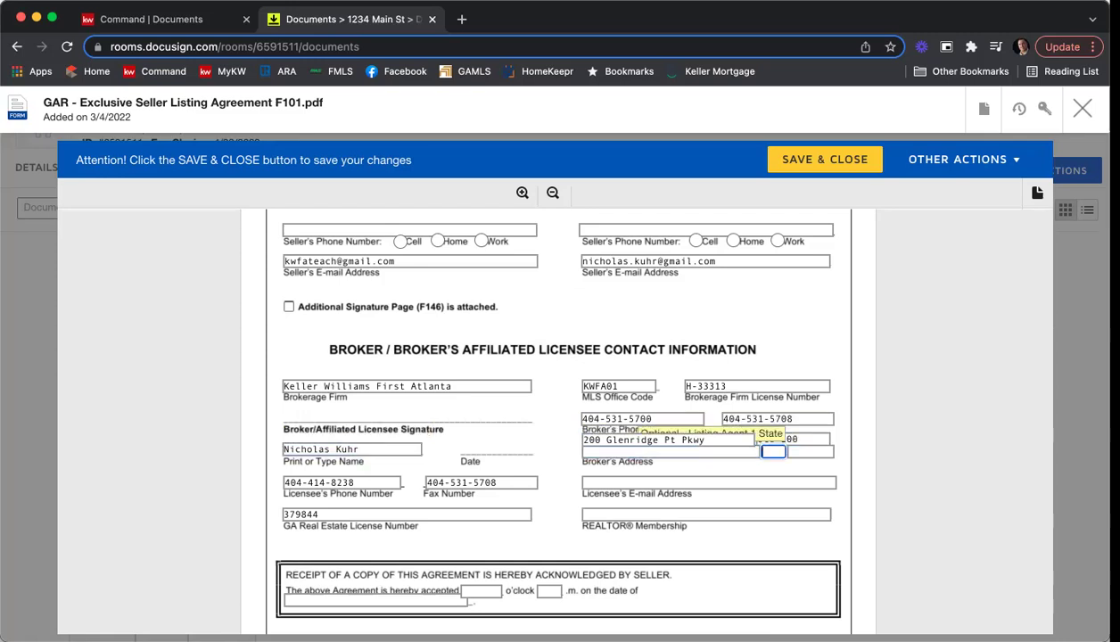
{"action": "type", "text": "S"}
{"action": "key", "text": "BackSpace"}
{"action": "type", "text": "Atlanta"}
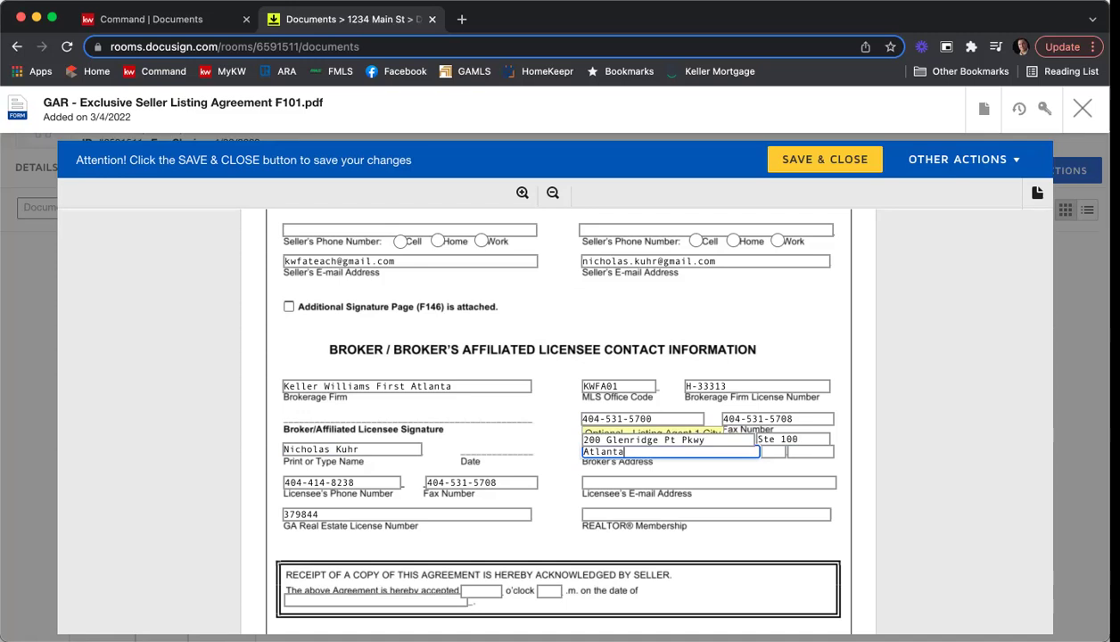
{"action": "key", "text": "Tab"}
{"action": "type", "text": "GA"}
{"action": "key", "text": "Tab"}
{"action": "type", "text": "30342"}
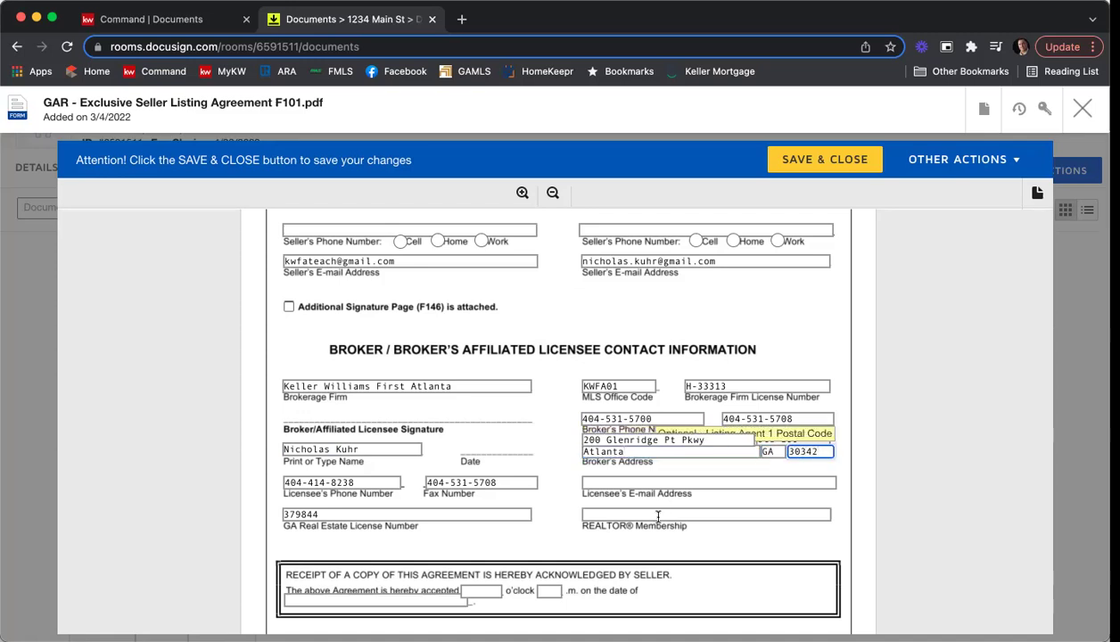
Add the licensee's e-mail address and REALTOR® membership 'Atlanta'.
{"action": "left_click", "coordinate": [794, 482]}
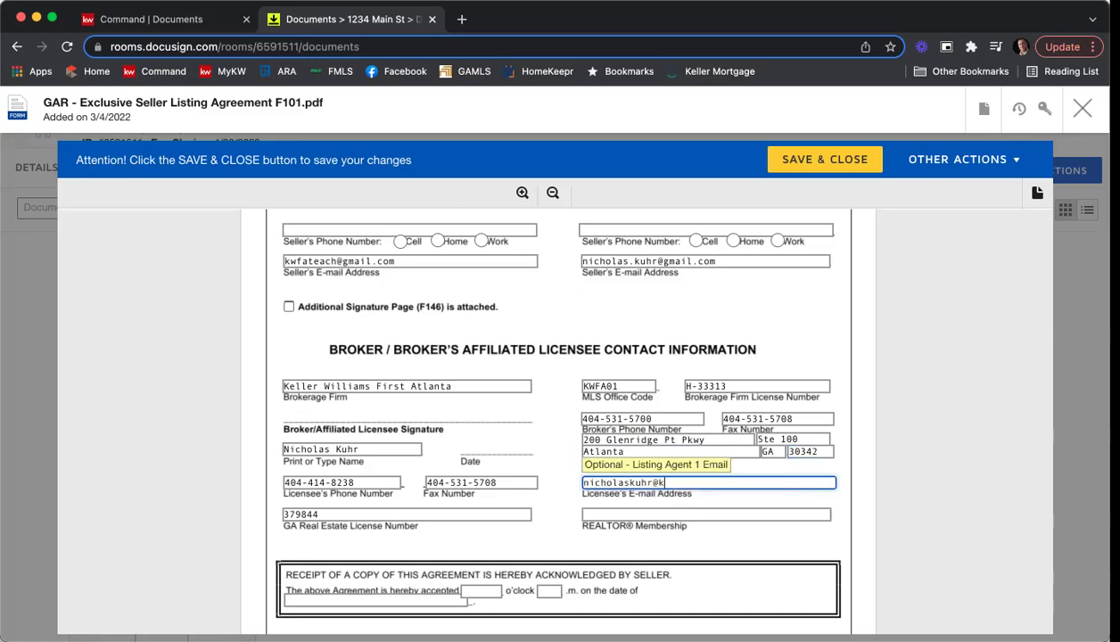
{"action": "left_click", "coordinate": [719, 510]}
{"action": "type", "text": "Atlanta"}
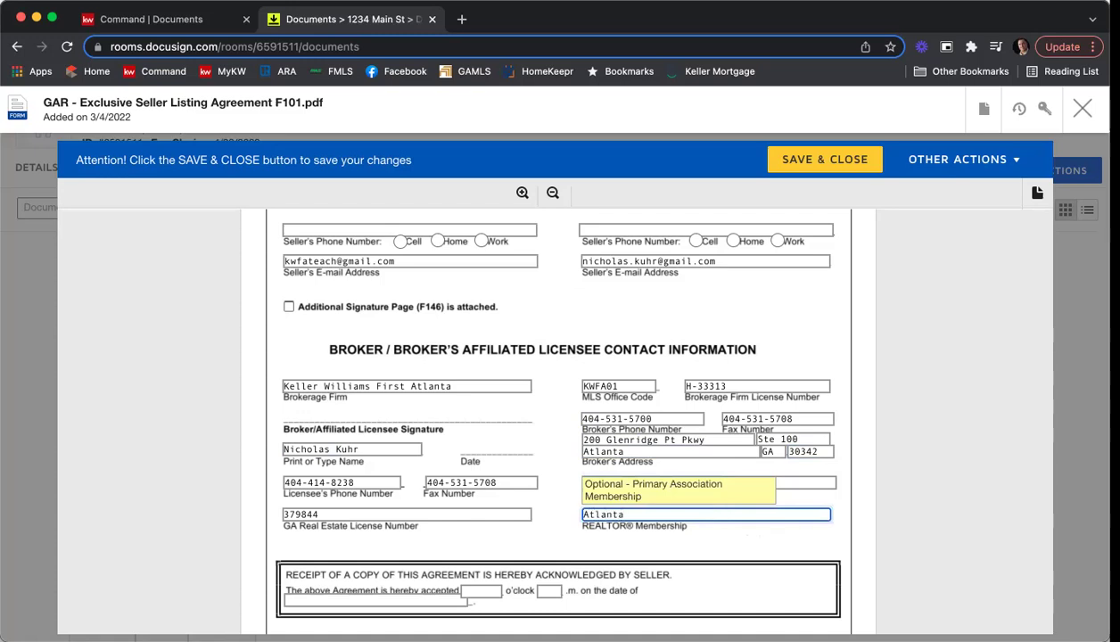
{"action": "left_click", "coordinate": [896, 464]}
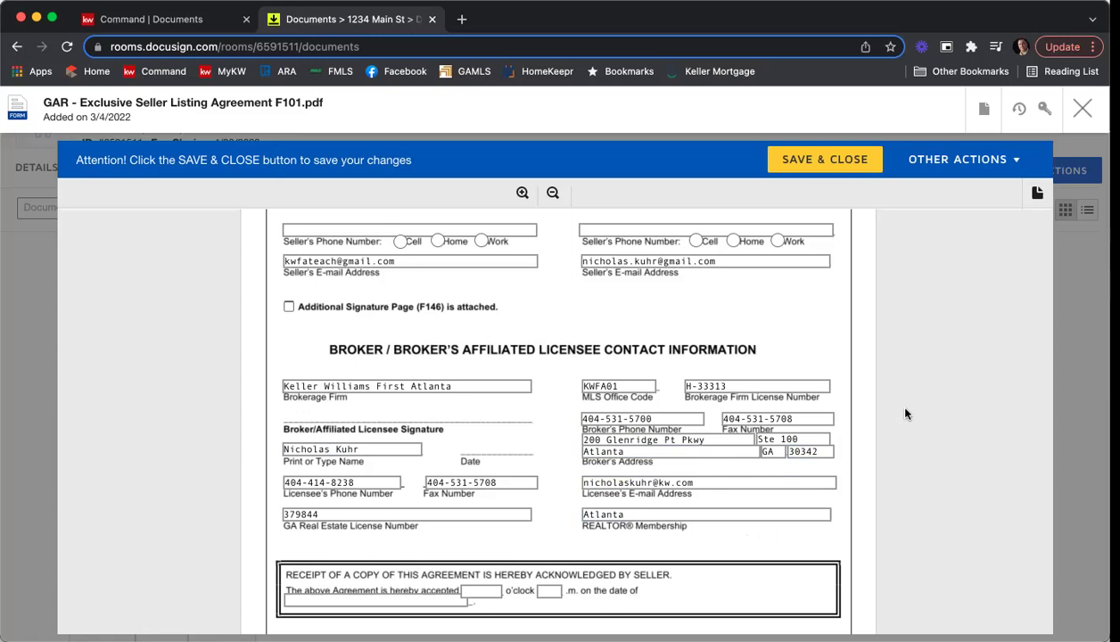
{"action": "scroll", "coordinate": [904, 414], "scroll_direction": "down", "scroll_amount": 5}
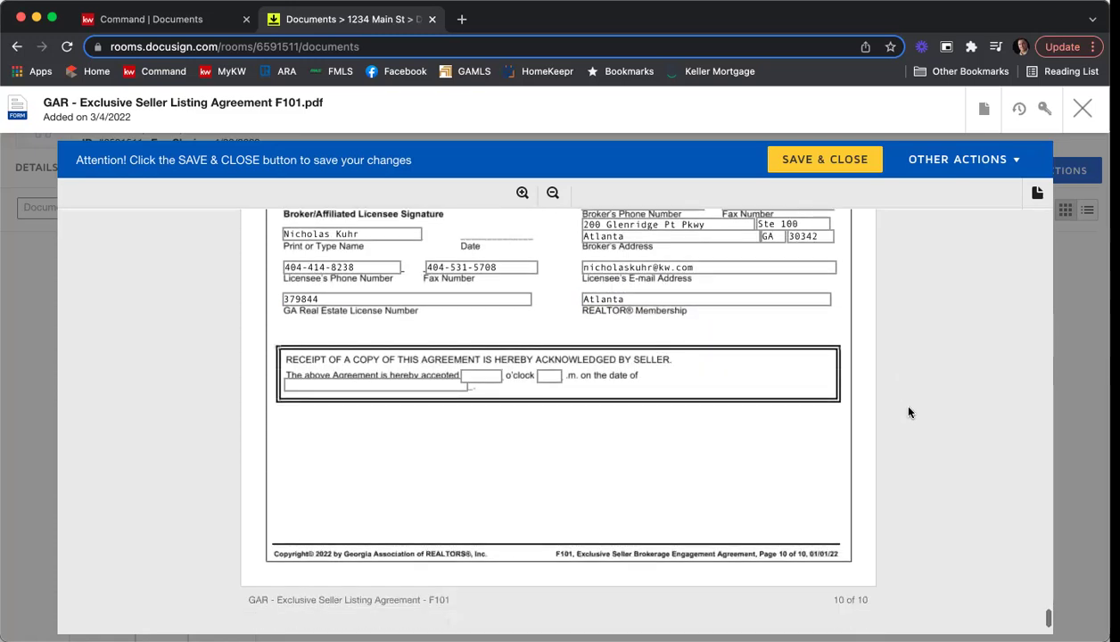
{"action": "scroll", "coordinate": [908, 412], "scroll_direction": "down", "scroll_amount": 2}
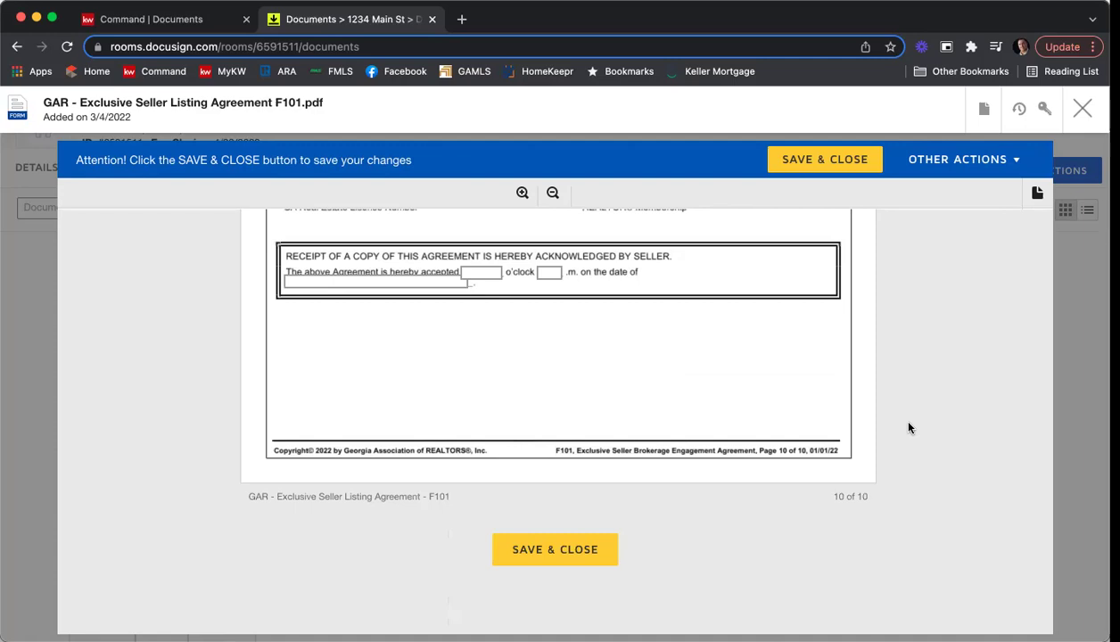
Save and close the listing agreement, then open the Seller's Property Disclosure Statement F301.
{"action": "left_click", "coordinate": [564, 547]}
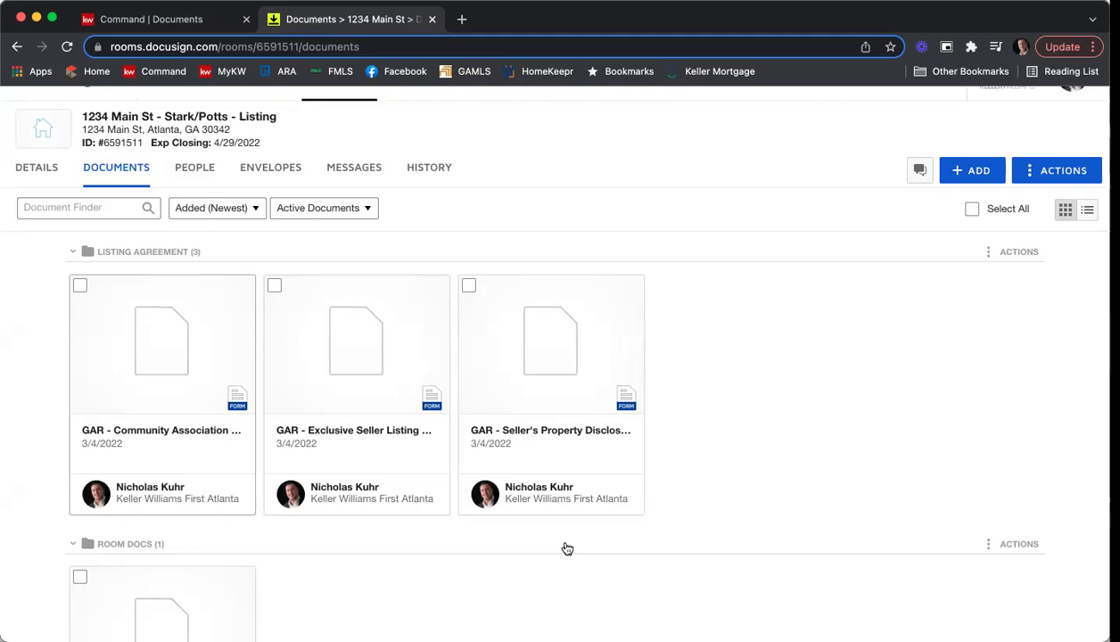
{"action": "left_click", "coordinate": [546, 390]}
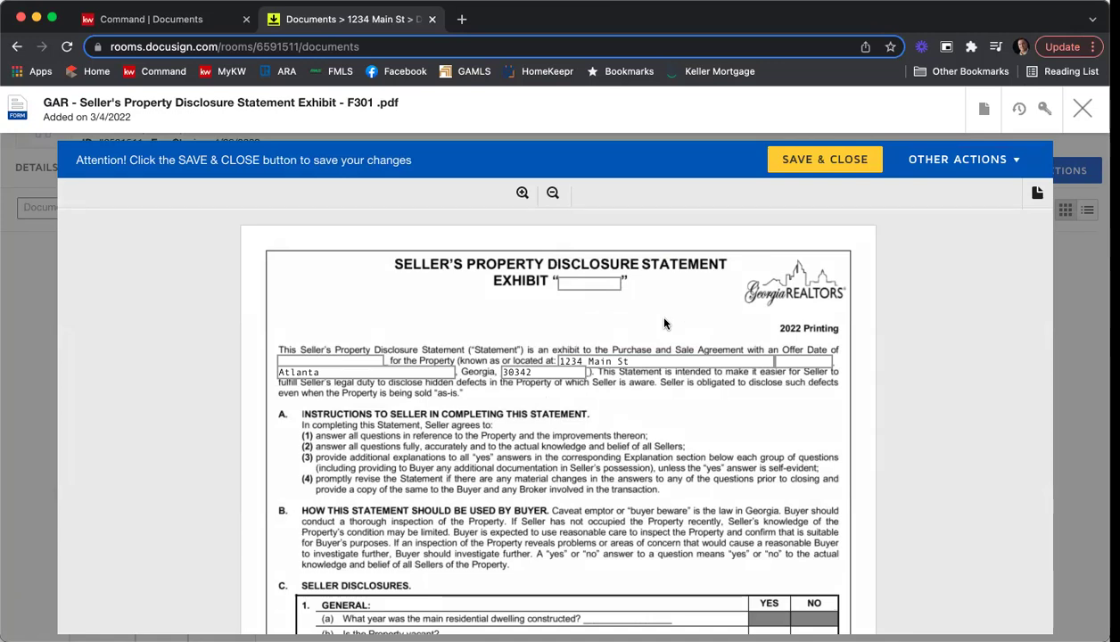
Scroll through the F301 disclosure to page 7, where both sellers' names are prefilled.
{"action": "scroll", "coordinate": [662, 329], "scroll_direction": "down", "scroll_amount": 1}
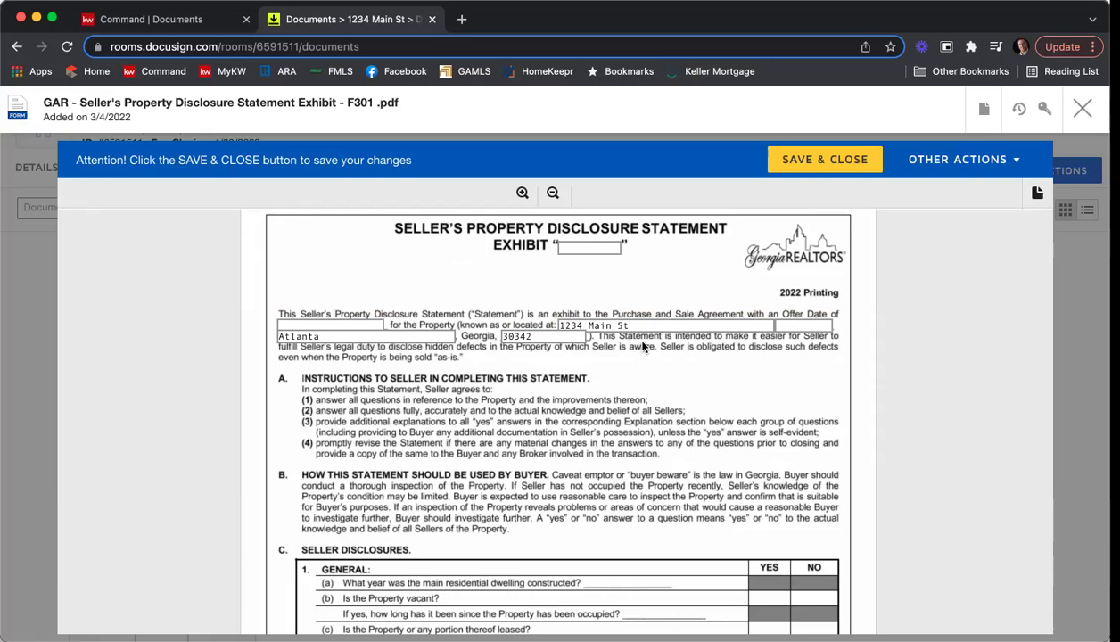
{"action": "scroll", "coordinate": [648, 353], "scroll_direction": "down", "scroll_amount": 4}
{"action": "scroll", "coordinate": [665, 365], "scroll_direction": "down", "scroll_amount": 3}
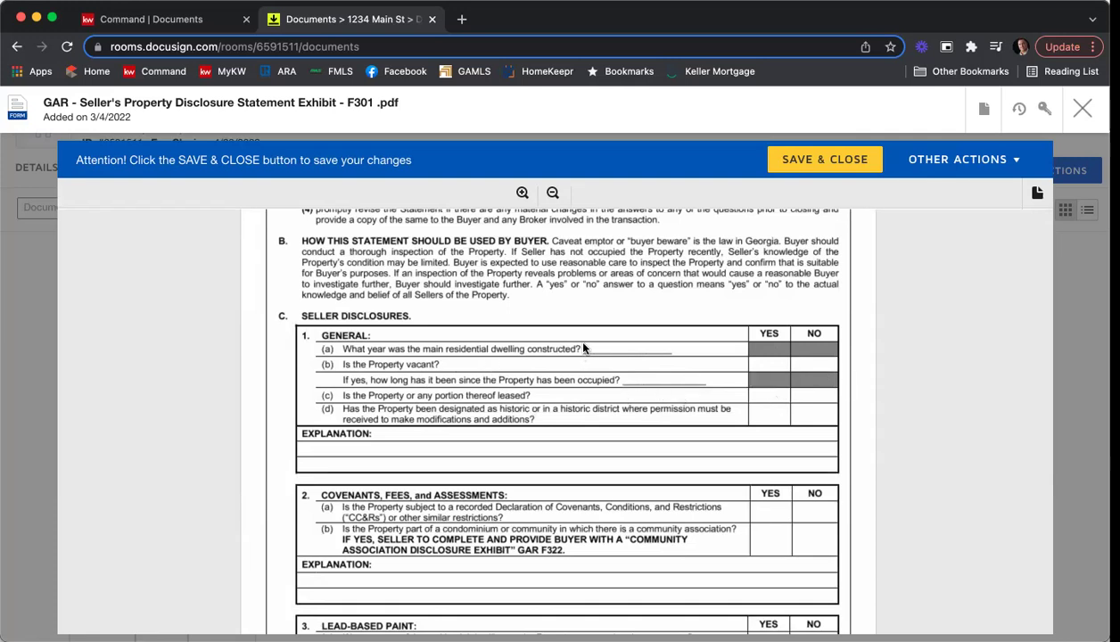
{"action": "scroll", "coordinate": [624, 375], "scroll_direction": "down", "scroll_amount": 2}
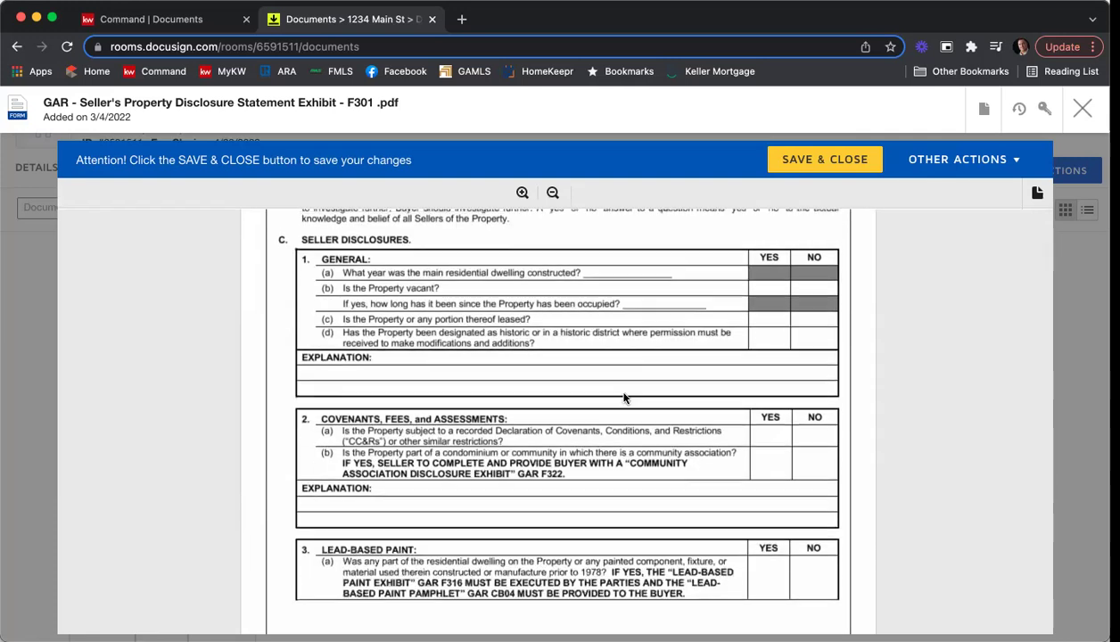
{"action": "scroll", "coordinate": [624, 399], "scroll_direction": "up", "scroll_amount": 2}
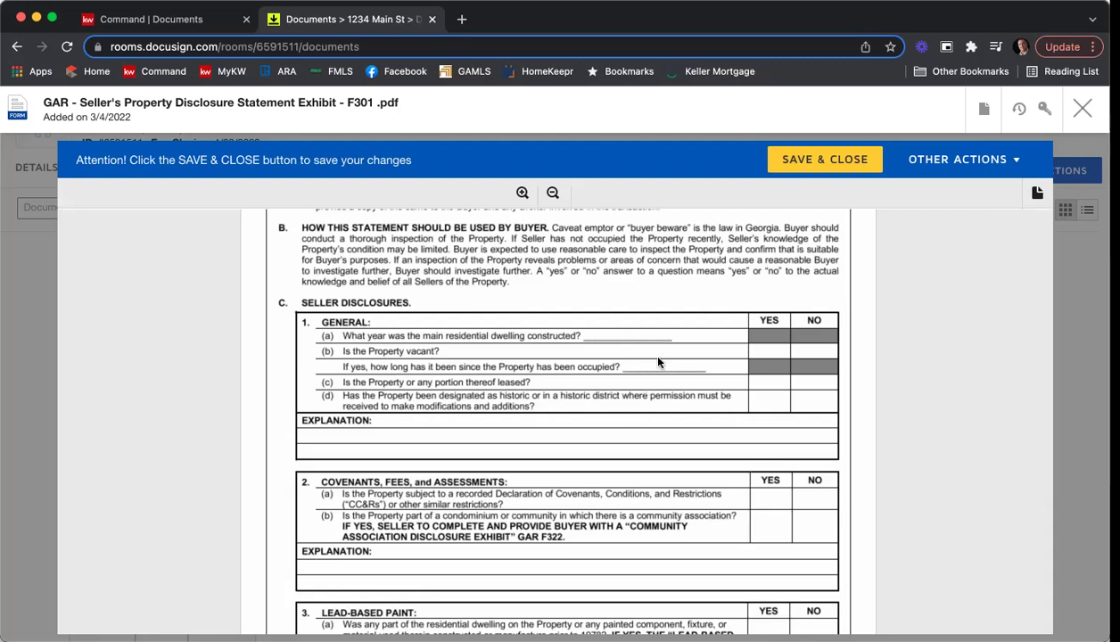
{"action": "scroll", "coordinate": [657, 361], "scroll_direction": "down", "scroll_amount": 10}
{"action": "scroll", "coordinate": [675, 370], "scroll_direction": "down", "scroll_amount": 9}
{"action": "scroll", "coordinate": [699, 374], "scroll_direction": "down", "scroll_amount": 20}
{"action": "scroll", "coordinate": [696, 379], "scroll_direction": "down", "scroll_amount": 18}
{"action": "scroll", "coordinate": [697, 377], "scroll_direction": "down", "scroll_amount": 18}
{"action": "scroll", "coordinate": [725, 375], "scroll_direction": "down", "scroll_amount": 20}
{"action": "scroll", "coordinate": [727, 375], "scroll_direction": "down", "scroll_amount": 20}
{"action": "scroll", "coordinate": [727, 375], "scroll_direction": "down", "scroll_amount": 15}
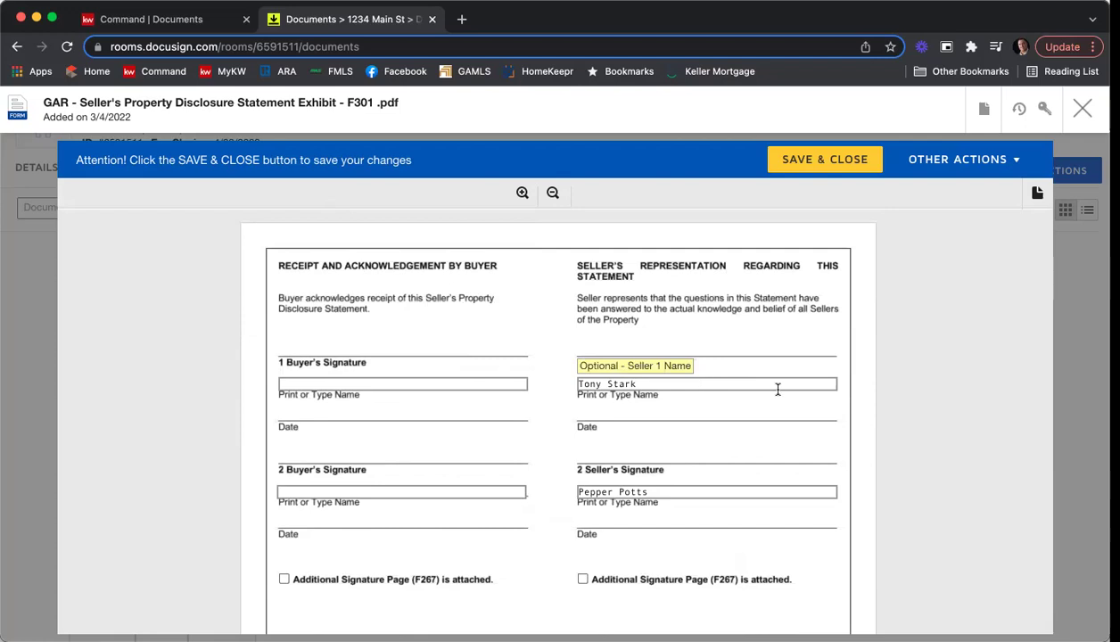
{"action": "scroll", "coordinate": [778, 389], "scroll_direction": "down", "scroll_amount": 10}
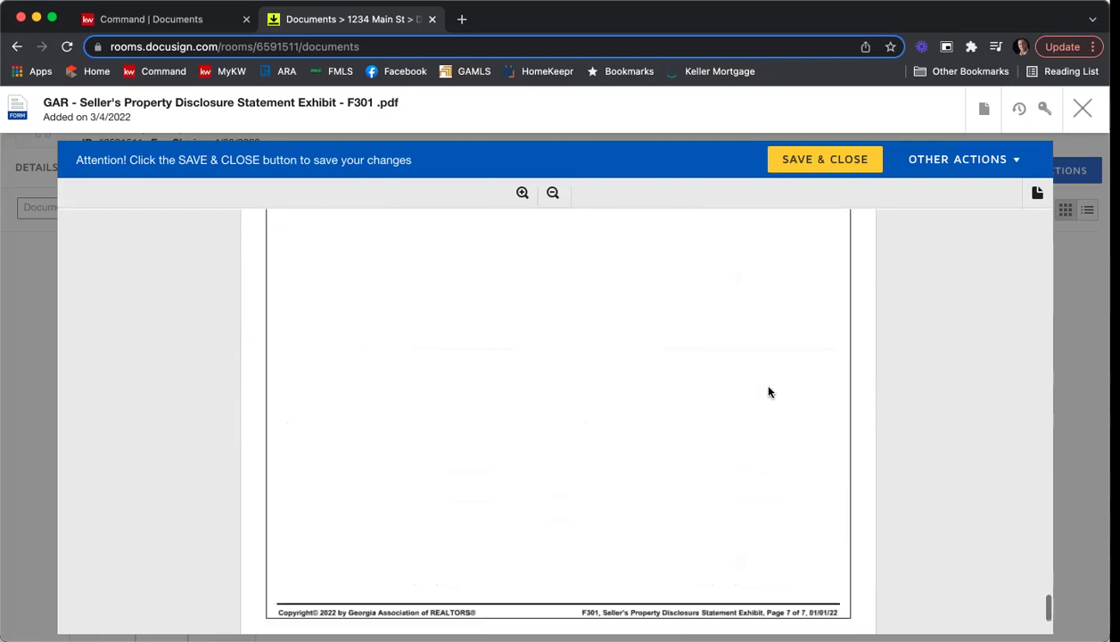
{"action": "scroll", "coordinate": [769, 393], "scroll_direction": "down", "scroll_amount": 4}
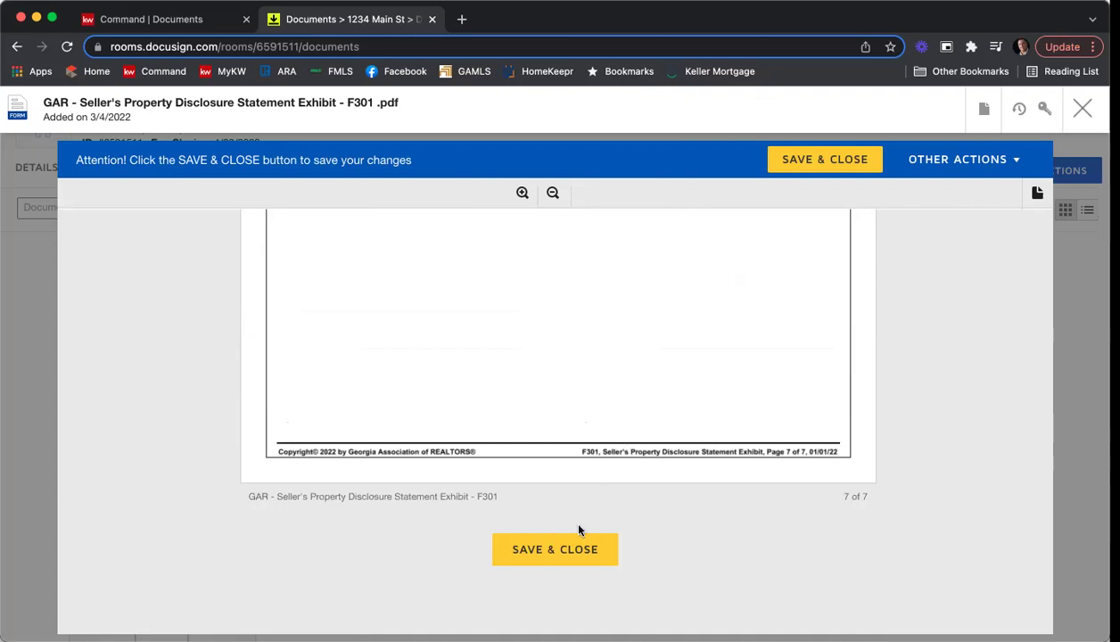
Save the F301 exhibit, then page through all three Community Association Fees pages and save them.
{"action": "left_click", "coordinate": [556, 553]}
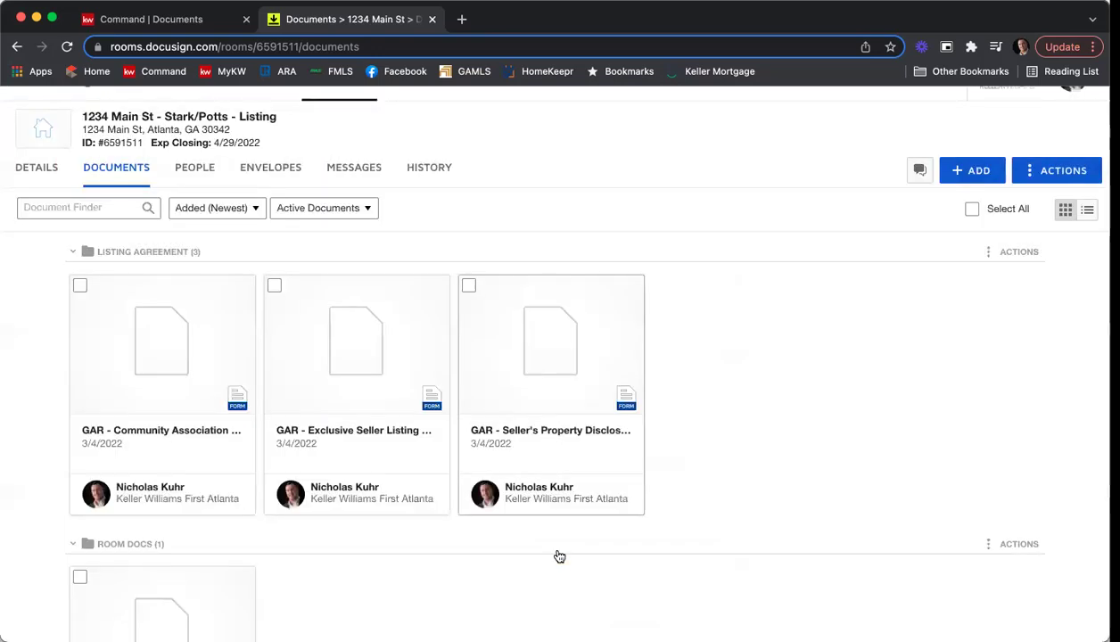
{"action": "left_click", "coordinate": [159, 351]}
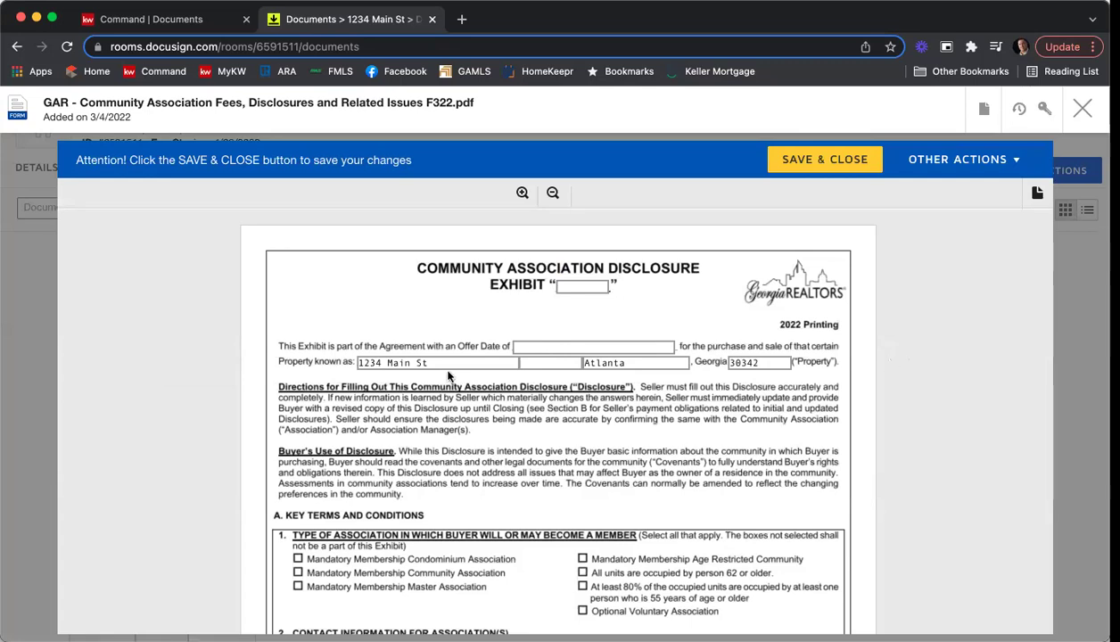
{"action": "scroll", "coordinate": [880, 370], "scroll_direction": "down", "scroll_amount": 5}
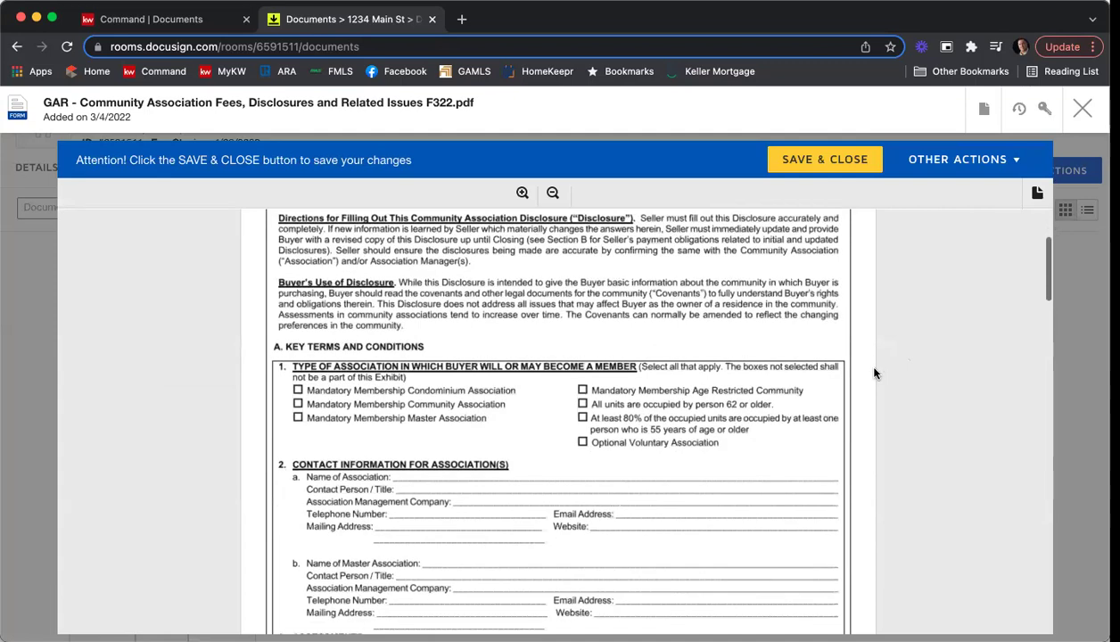
{"action": "scroll", "coordinate": [874, 372], "scroll_direction": "down", "scroll_amount": 2}
{"action": "scroll", "coordinate": [678, 399], "scroll_direction": "down", "scroll_amount": 2}
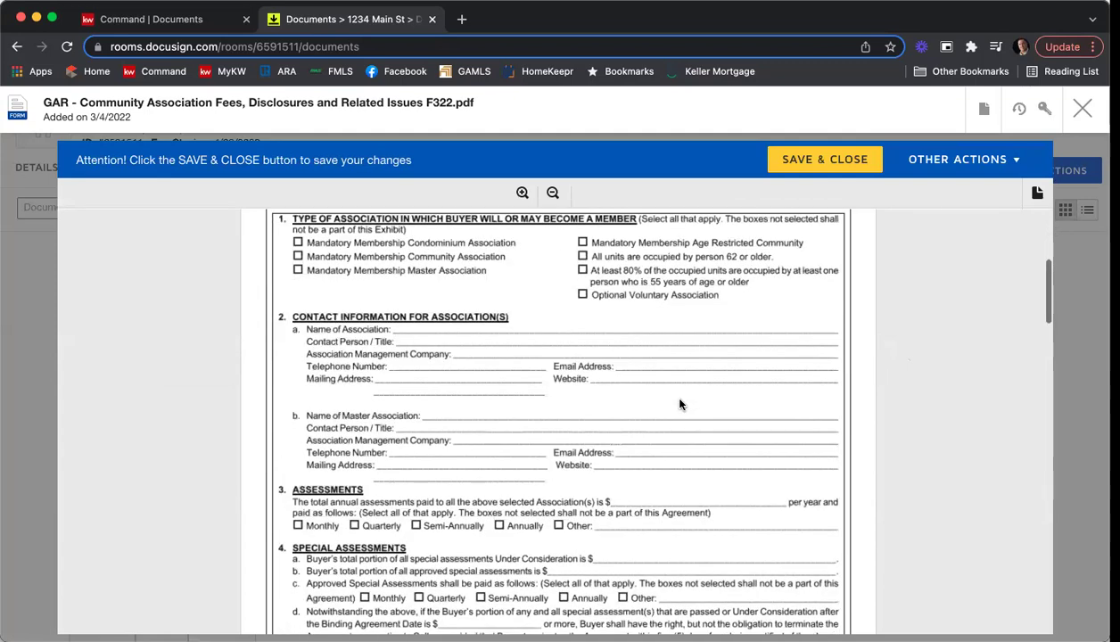
{"action": "scroll", "coordinate": [679, 404], "scroll_direction": "down", "scroll_amount": 3}
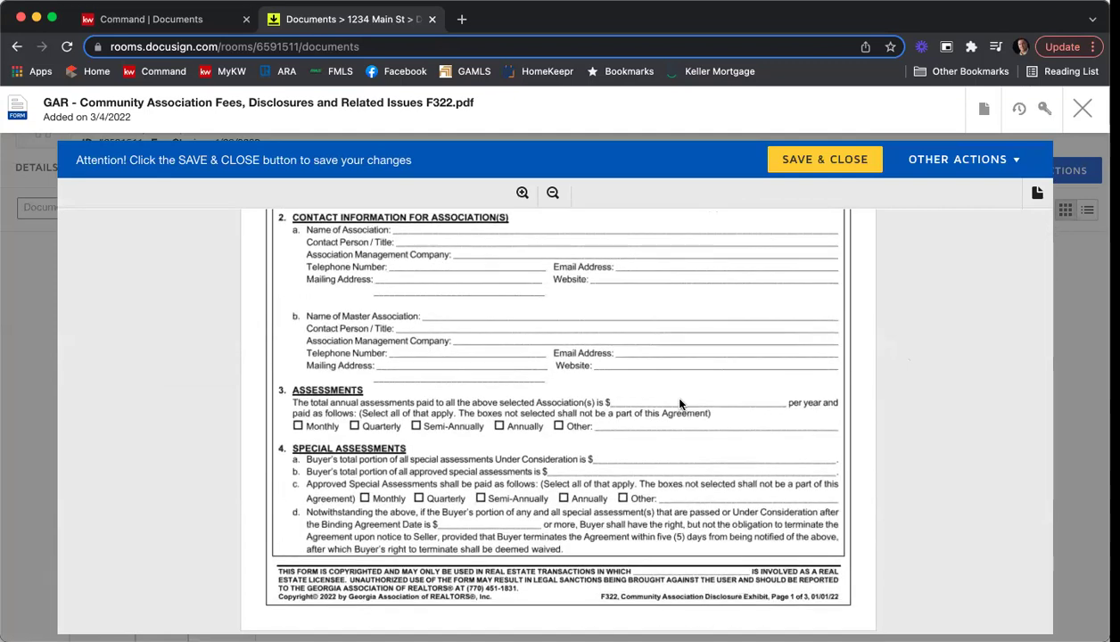
{"action": "scroll", "coordinate": [679, 403], "scroll_direction": "down", "scroll_amount": 3}
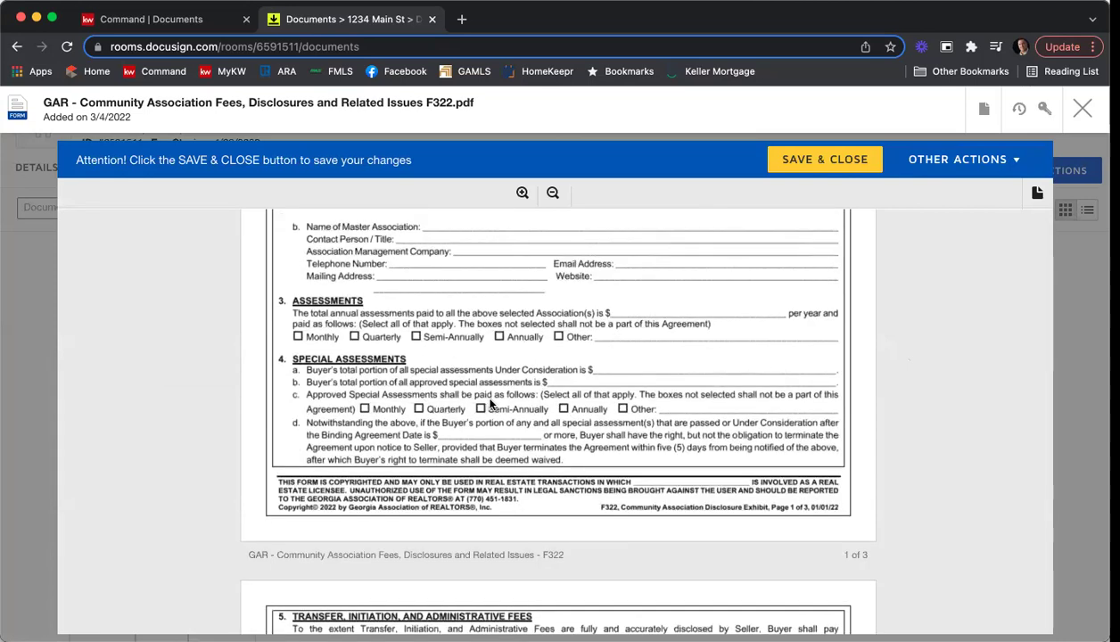
{"action": "scroll", "coordinate": [579, 392], "scroll_direction": "down", "scroll_amount": 8}
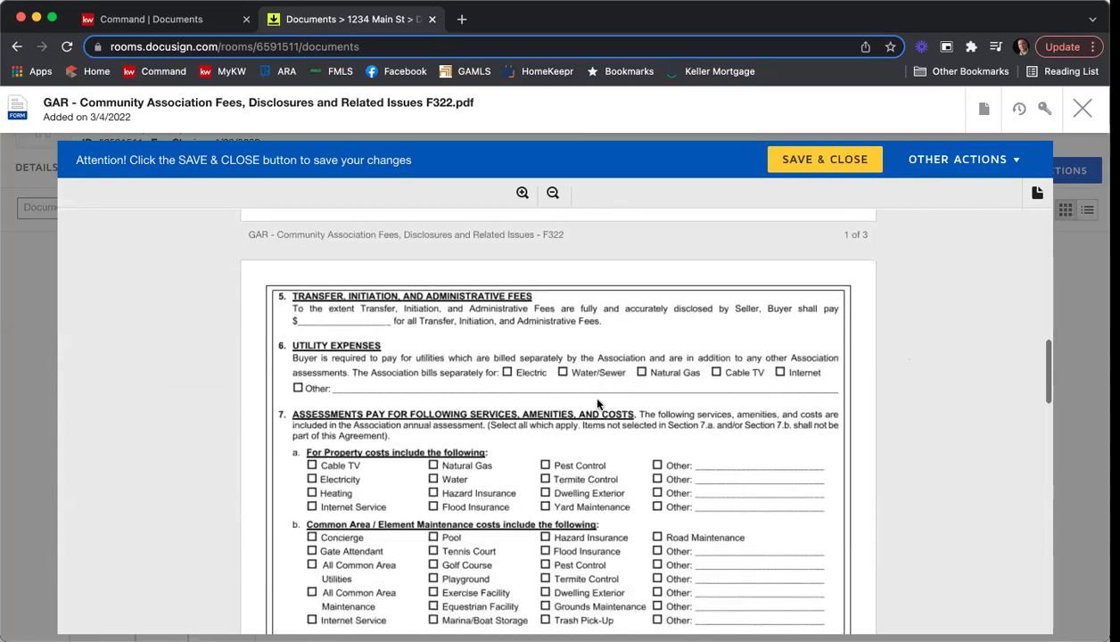
{"action": "scroll", "coordinate": [597, 404], "scroll_direction": "down", "scroll_amount": 10}
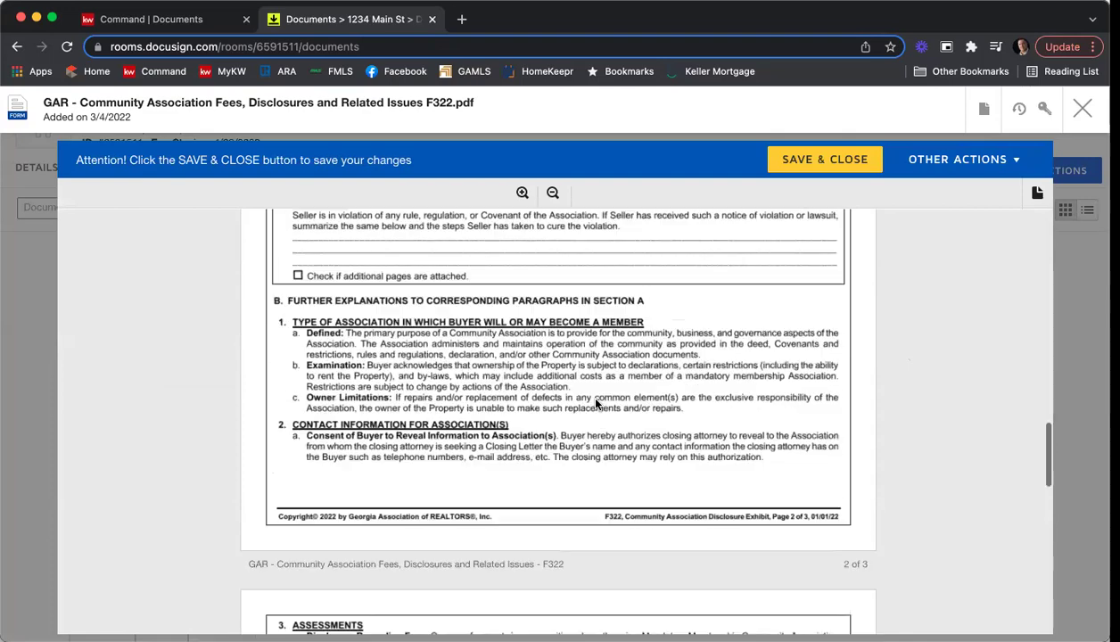
{"action": "scroll", "coordinate": [596, 403], "scroll_direction": "down", "scroll_amount": 20}
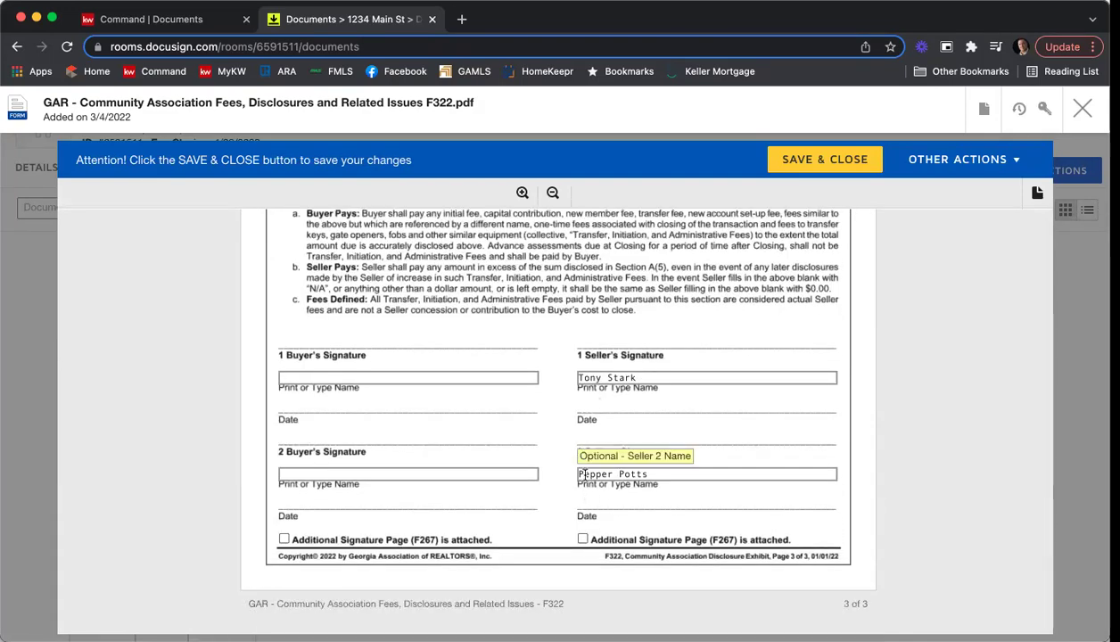
{"action": "scroll", "coordinate": [585, 475], "scroll_direction": "down", "scroll_amount": 1}
{"action": "scroll", "coordinate": [577, 525], "scroll_direction": "down", "scroll_amount": 1}
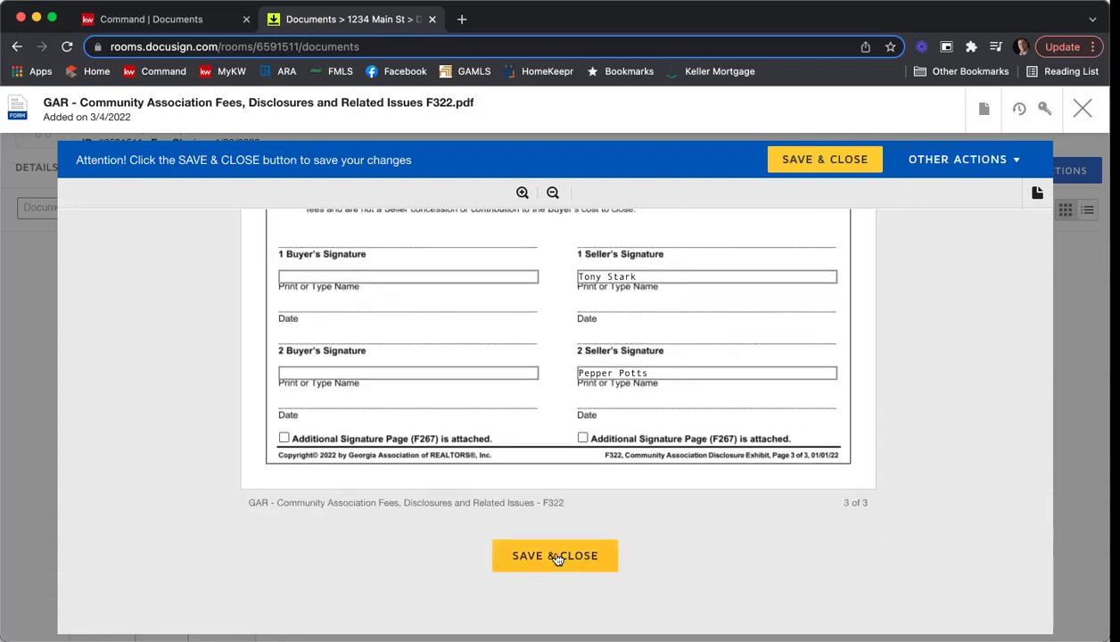
{"action": "left_click", "coordinate": [555, 556]}
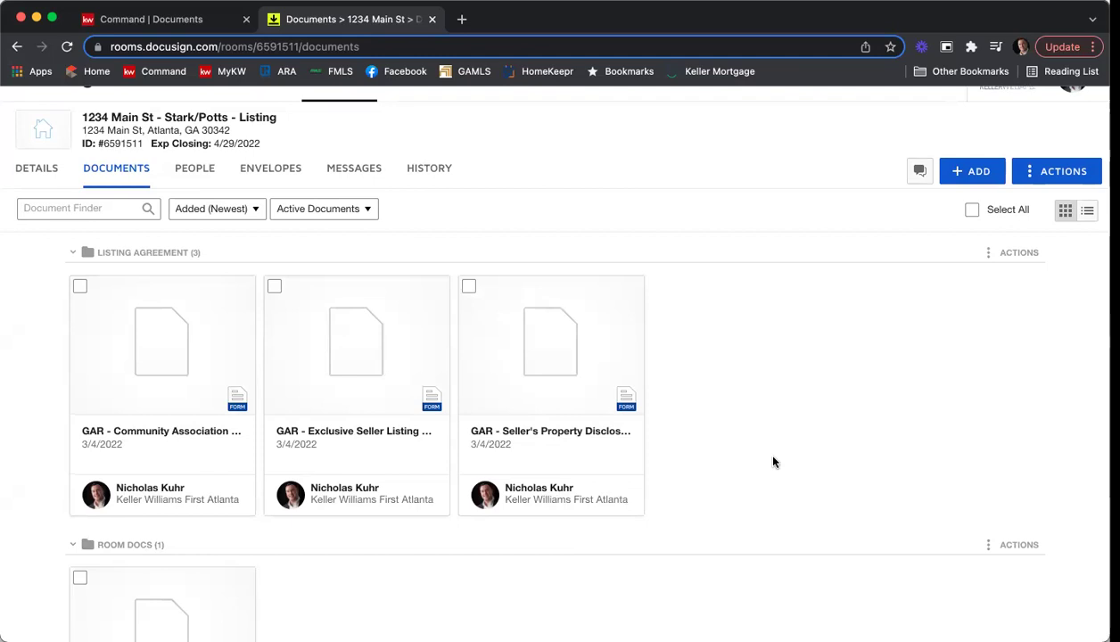
Scroll the 1234 Main St documents down to the Room Docs folder's Purchase and Sale Agreement.
{"action": "scroll", "coordinate": [786, 362], "scroll_direction": "down", "scroll_amount": 1}
{"action": "scroll", "coordinate": [786, 361], "scroll_direction": "down", "scroll_amount": 3}
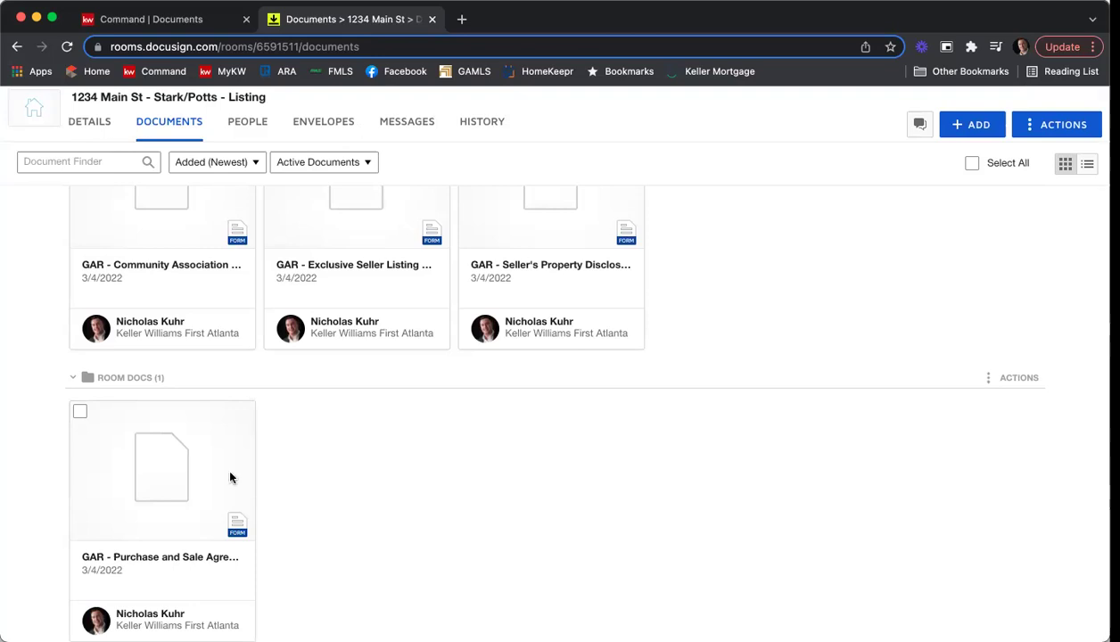
Open the Purchase and Sale Agreement and set the Offer Date to 03/04/2022.
{"action": "left_click", "coordinate": [178, 451]}
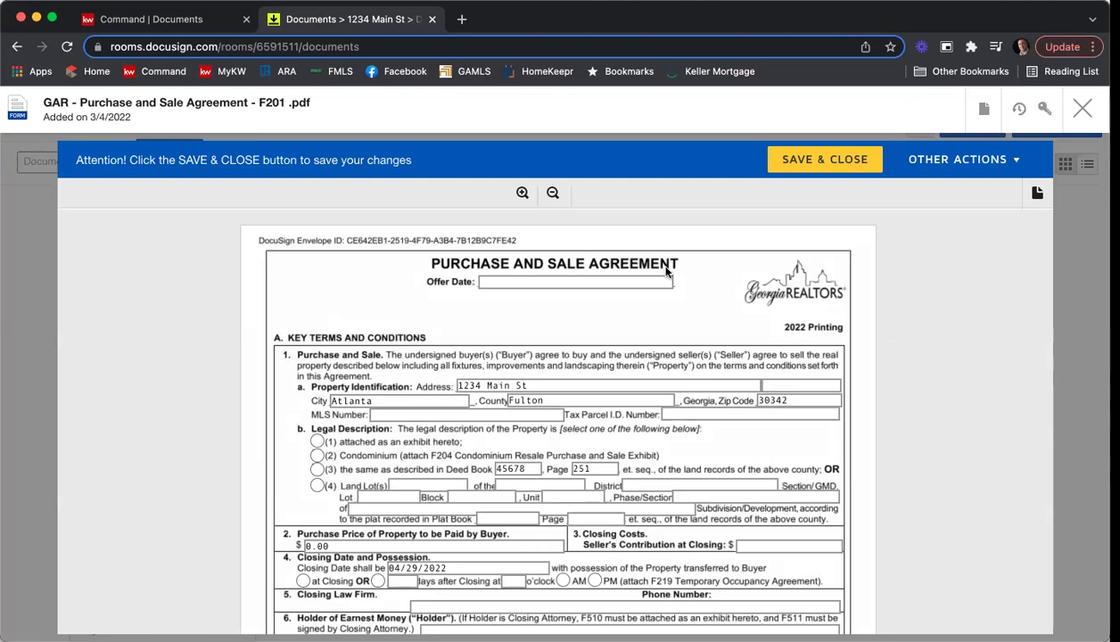
{"action": "left_click", "coordinate": [581, 281]}
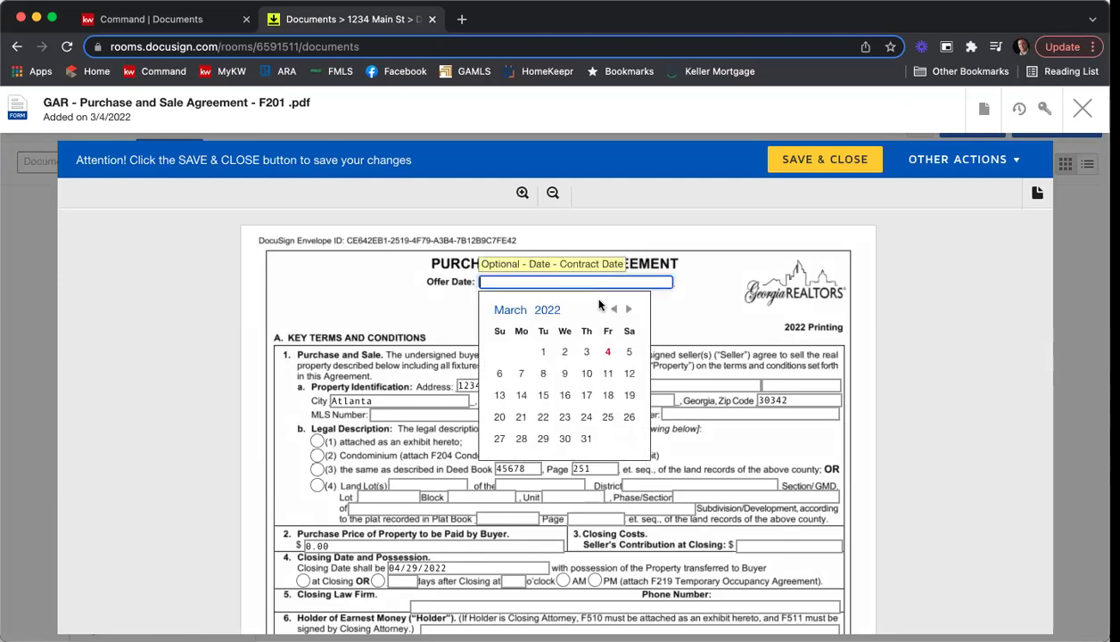
{"action": "left_click", "coordinate": [608, 352]}
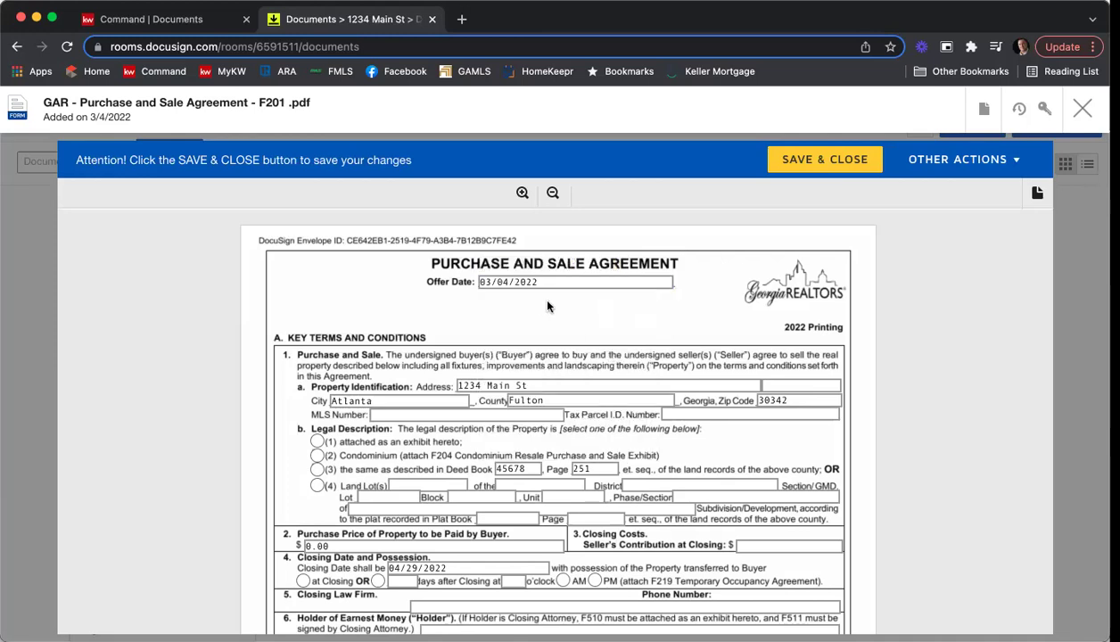
{"action": "scroll", "coordinate": [524, 312], "scroll_direction": "down", "scroll_amount": 1}
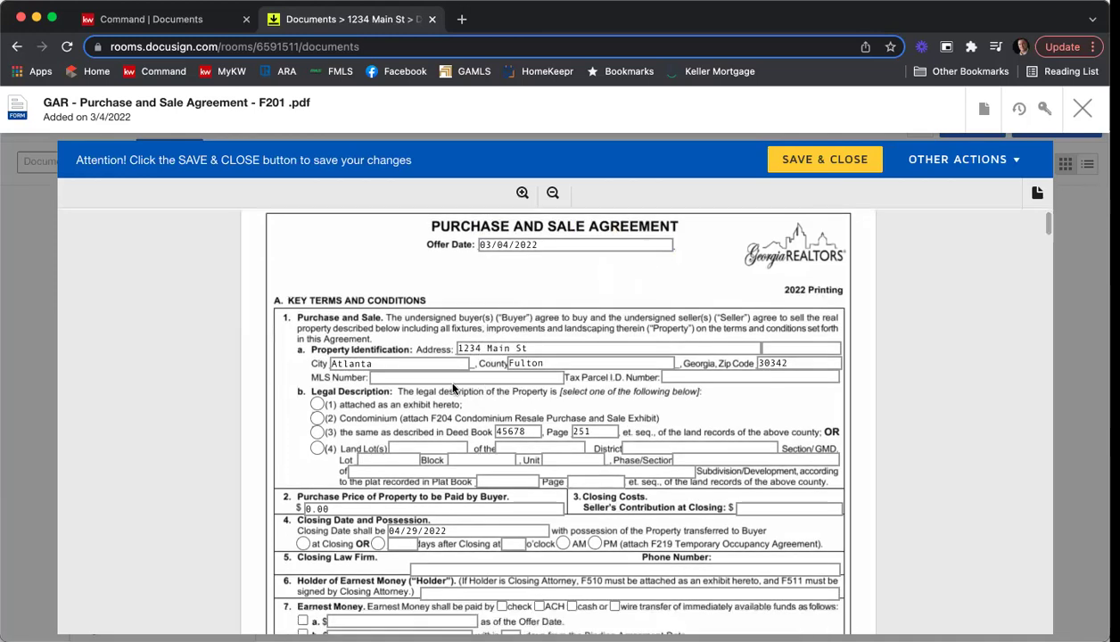
{"action": "left_click", "coordinate": [418, 378]}
{"action": "type", "text": "654"}
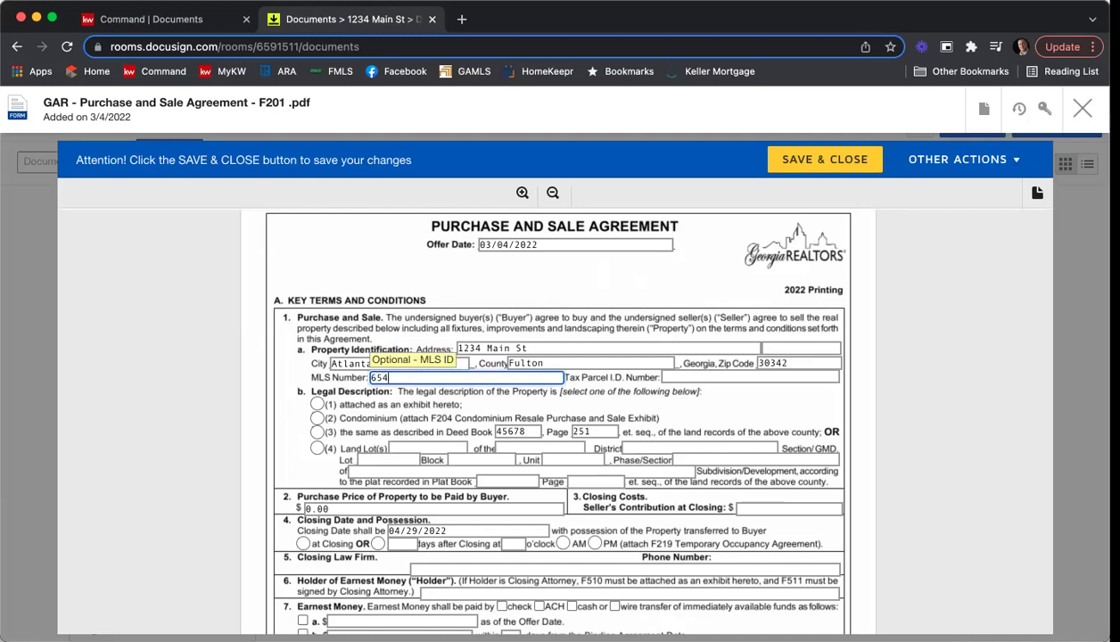
{"action": "type", "text": "48798"}
{"action": "key", "text": "Tab"}
{"action": "type", "text": "456789975461"}
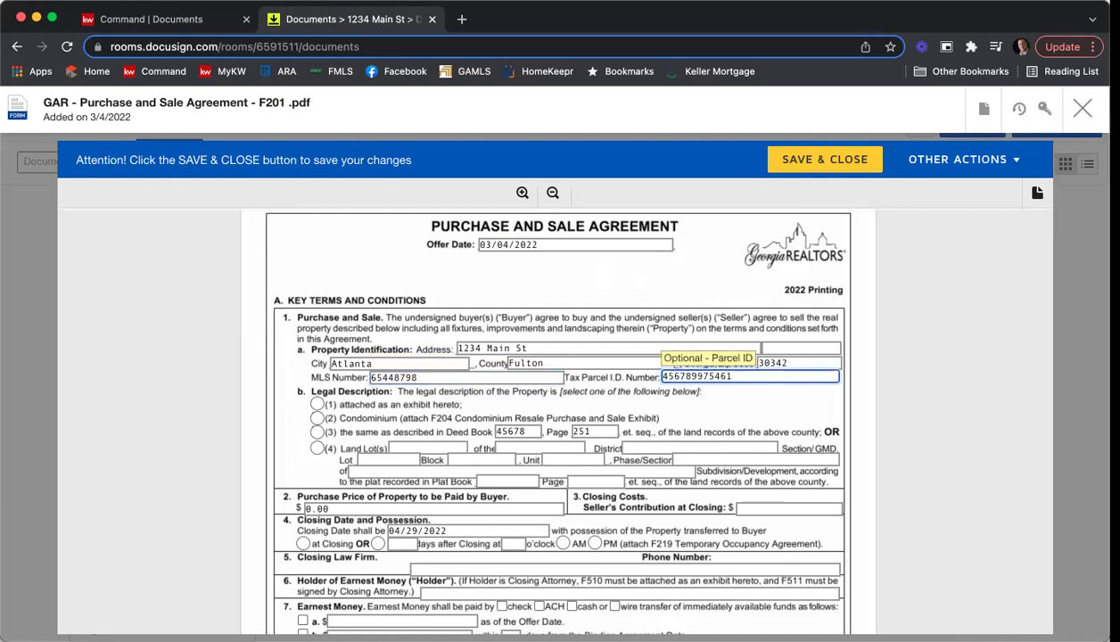
Describe the property by Deed Book, with Purchase Price 410000 and Seller's Contribution 2500.
{"action": "scroll", "coordinate": [240, 408], "scroll_direction": "down", "scroll_amount": 1}
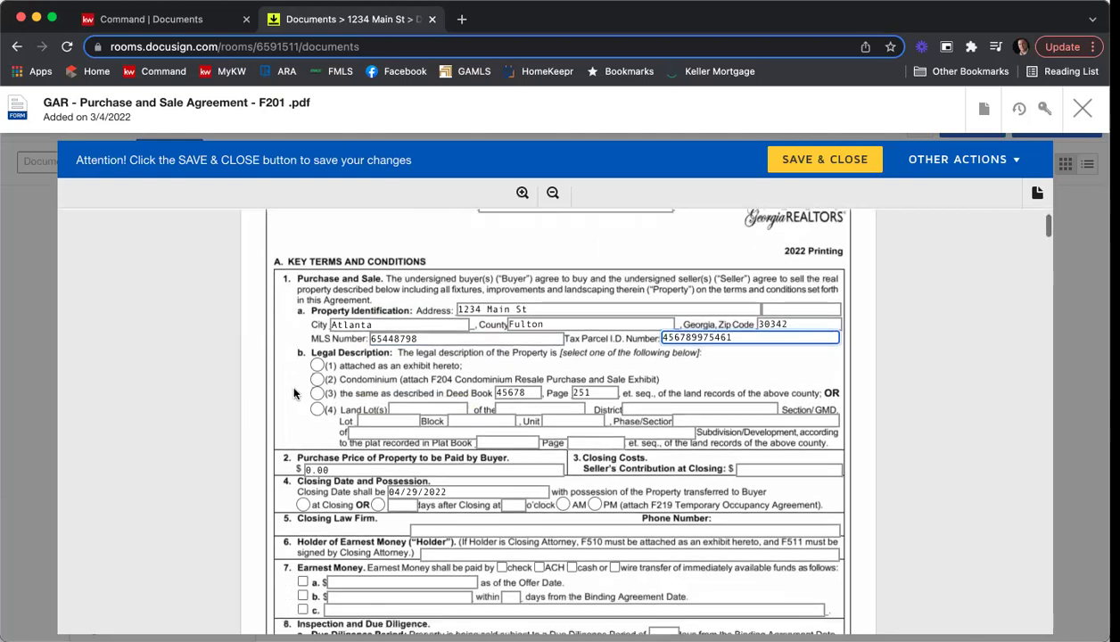
{"action": "left_click", "coordinate": [317, 394]}
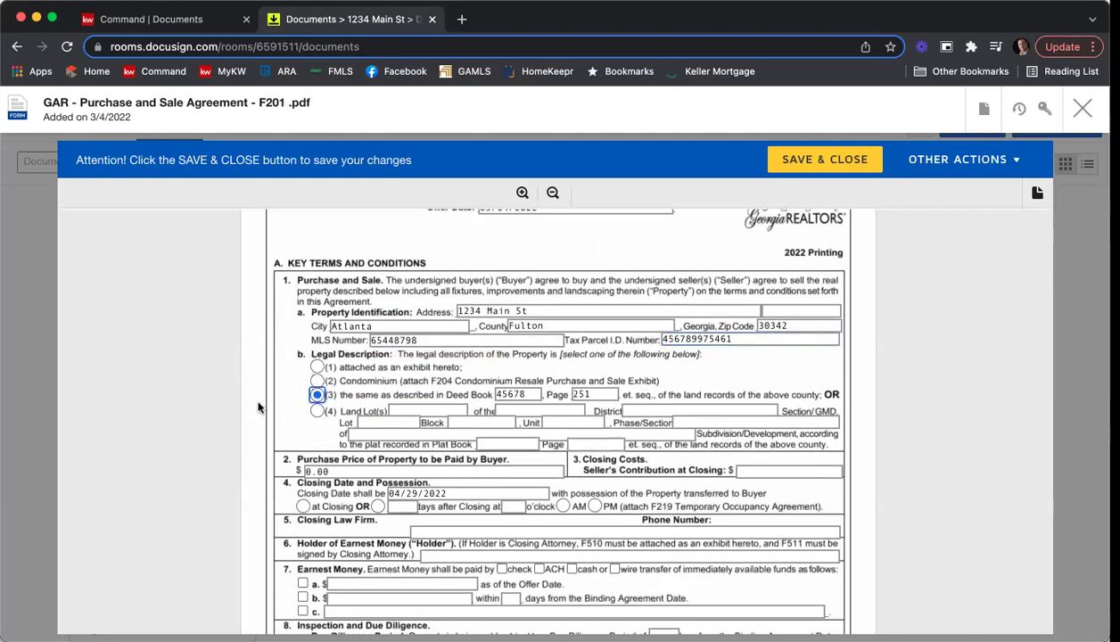
{"action": "scroll", "coordinate": [250, 392], "scroll_direction": "down", "scroll_amount": 2}
{"action": "left_click", "coordinate": [316, 407]}
{"action": "type", "text": "4"}
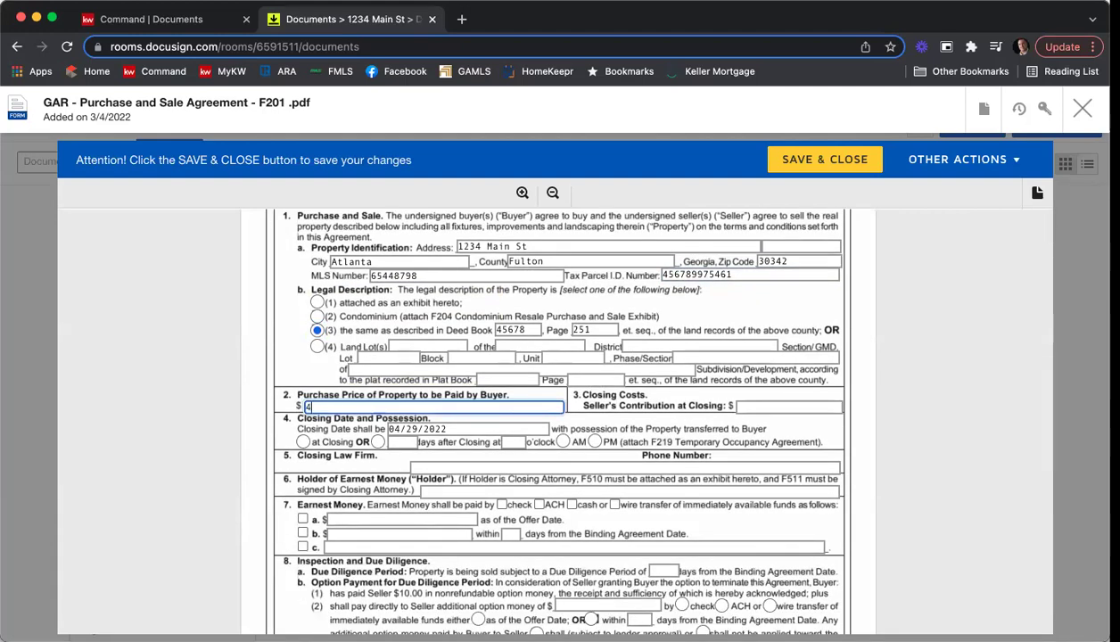
{"action": "type", "text": "10000"}
{"action": "left_click", "coordinate": [829, 407]}
{"action": "type", "text": "2500"}
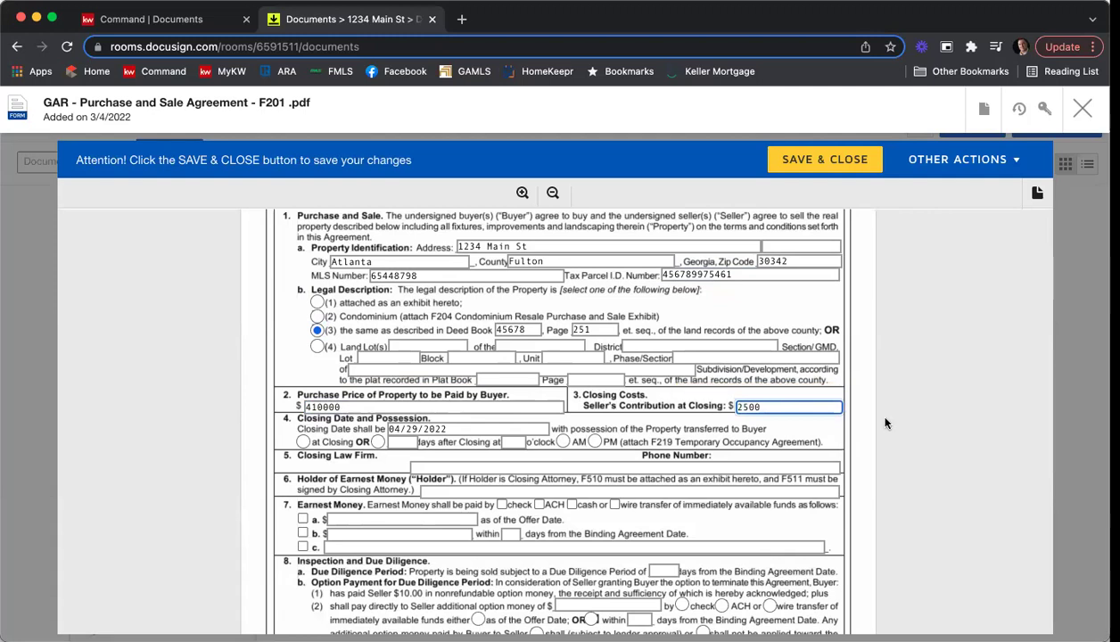
Change the Closing Date day to 4, transfer possession at Closing, and enter 'C&B, phone number' as Closing Law Firm.
{"action": "scroll", "coordinate": [918, 400], "scroll_direction": "down", "scroll_amount": 2}
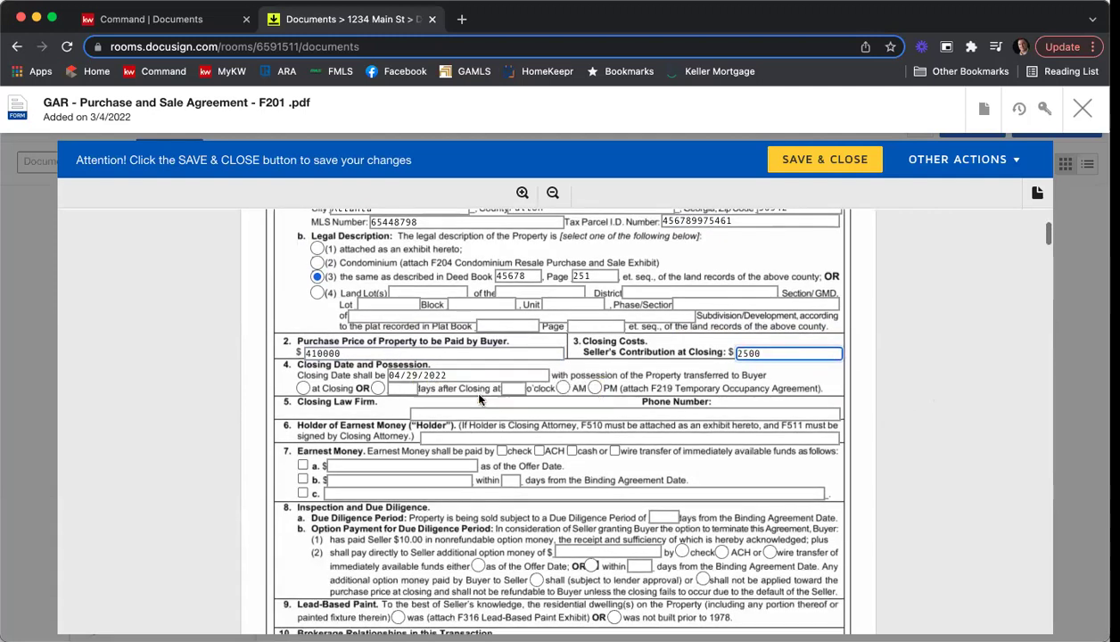
{"action": "left_click", "coordinate": [432, 375]}
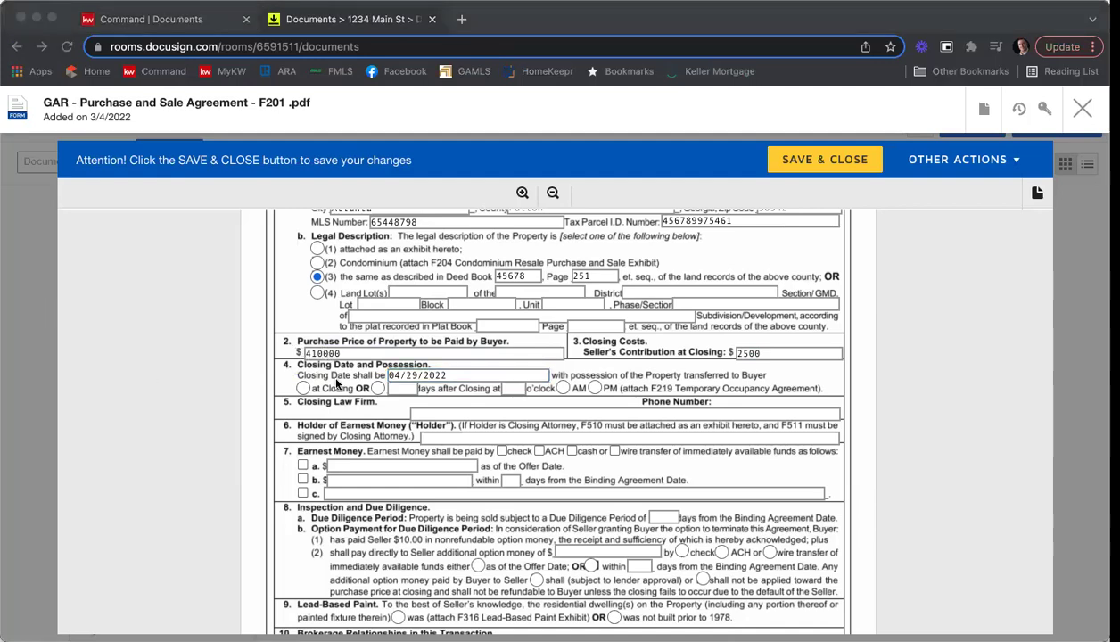
{"action": "left_click", "coordinate": [437, 375]}
{"action": "key", "text": "BackSpace"}
{"action": "key", "text": "BackSpace"}
{"action": "type", "text": "4"}
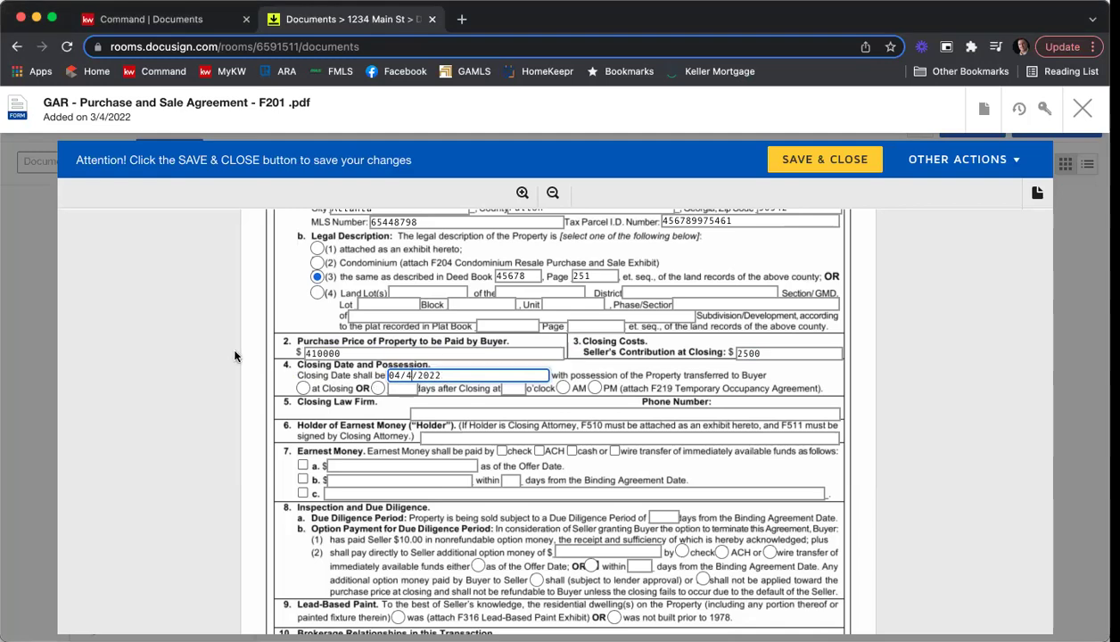
{"action": "left_click", "coordinate": [303, 390]}
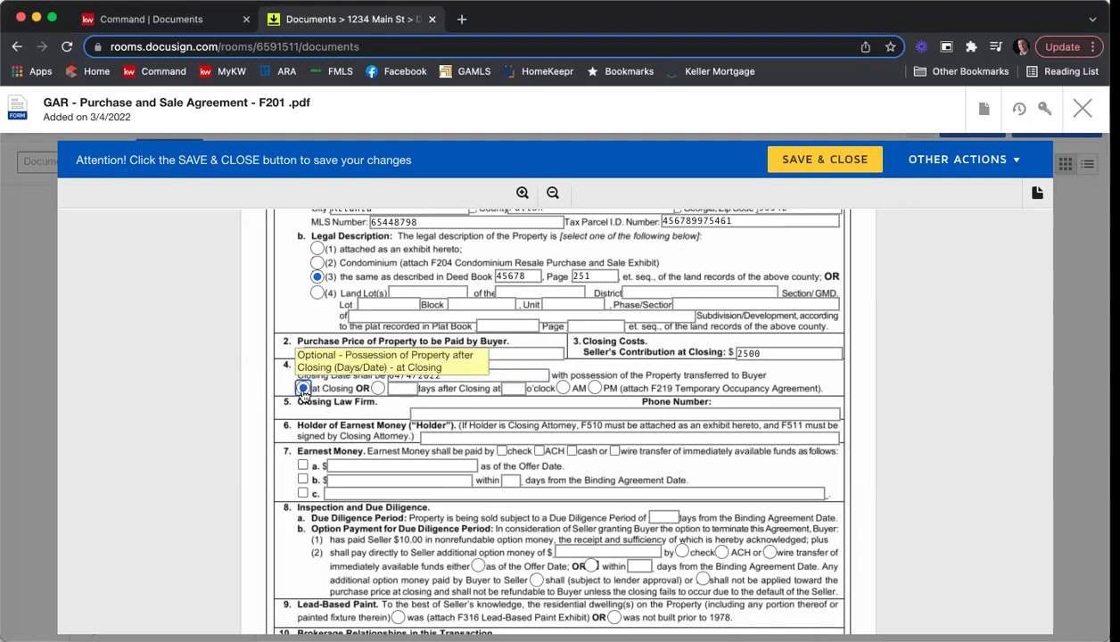
{"action": "left_click", "coordinate": [454, 415]}
{"action": "type", "text": "C&B"}
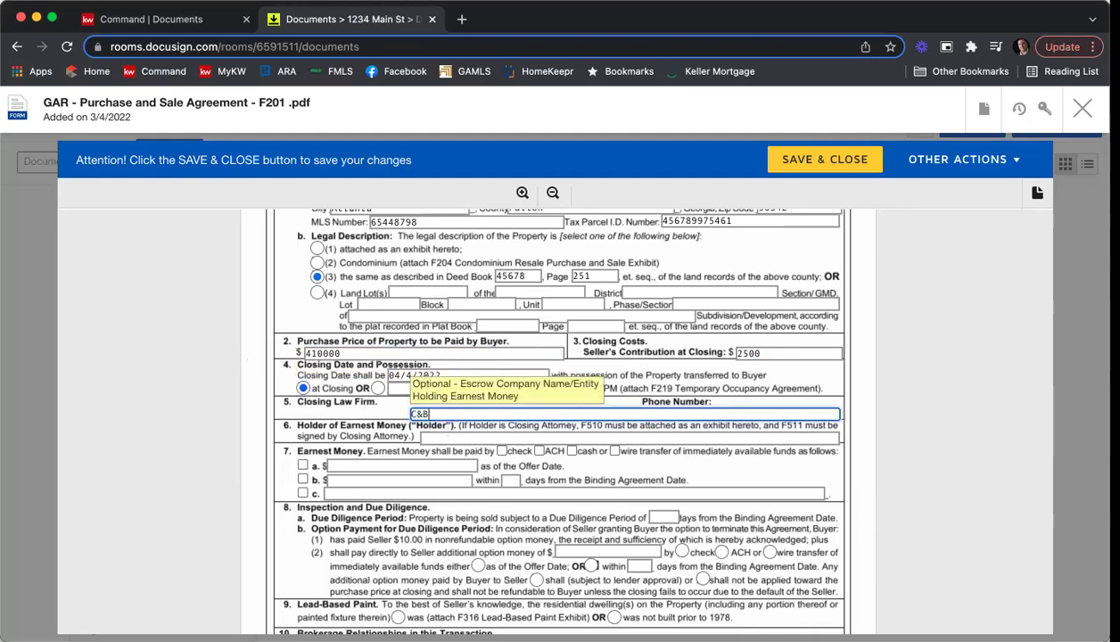
{"action": "type", "text": ", phone number"}
Make Keller Williams First Atlanta earnest money holder: $4500 by check, option b, within 3 days.
{"action": "left_click", "coordinate": [454, 437]}
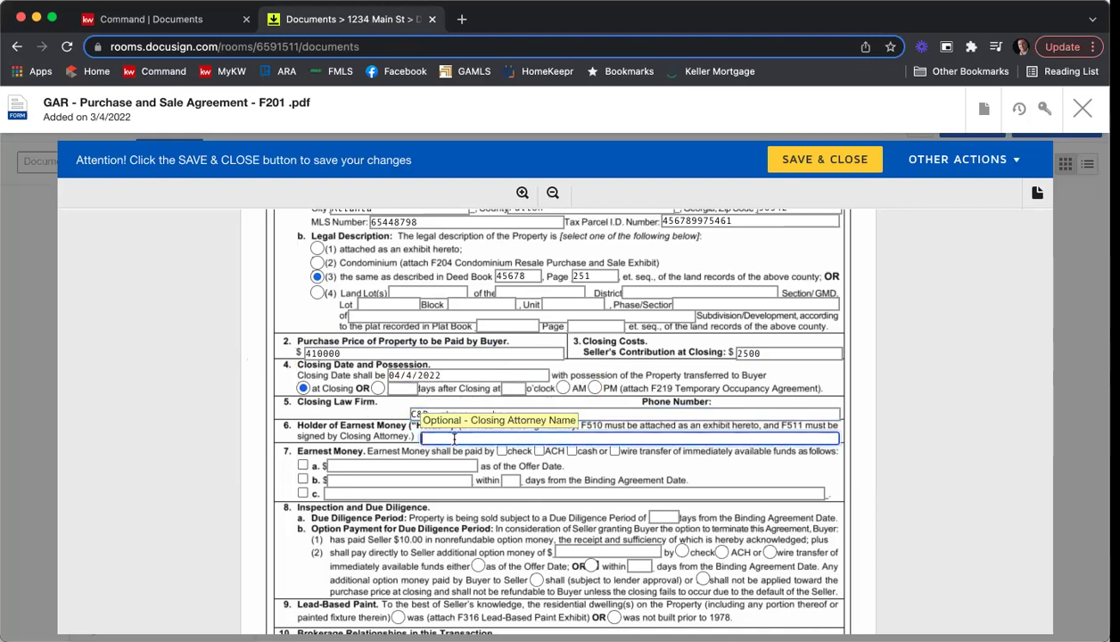
{"action": "type", "text": "Keller Williams First Ata"}
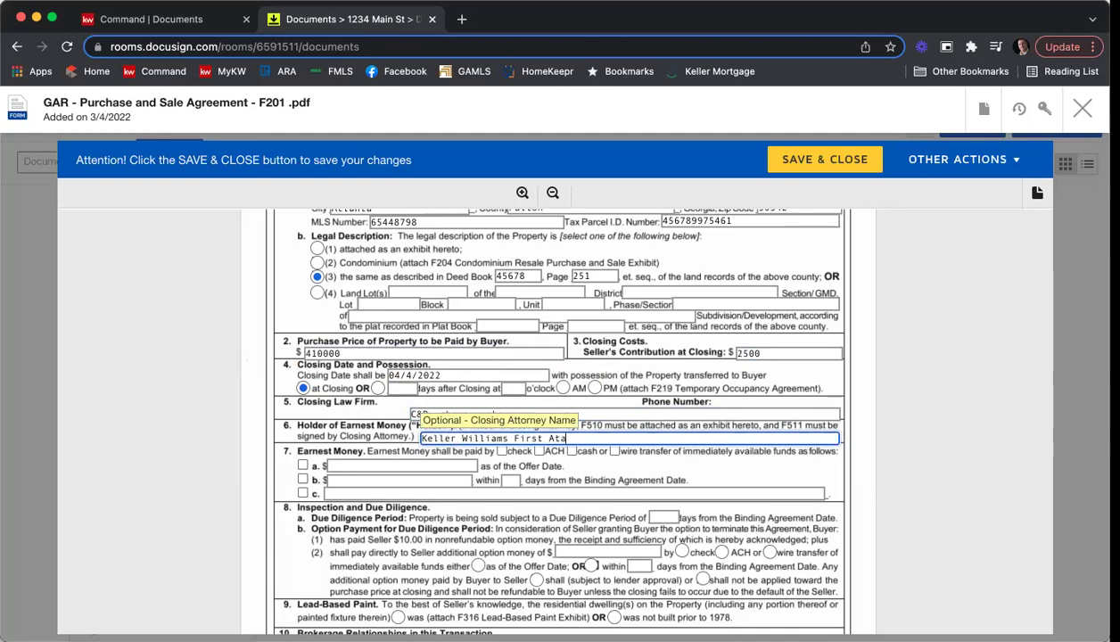
{"action": "key", "text": "BackSpace"}
{"action": "type", "text": "lanta"}
{"action": "left_click", "coordinate": [501, 452]}
{"action": "left_click", "coordinate": [302, 478]}
{"action": "left_click", "coordinate": [441, 482]}
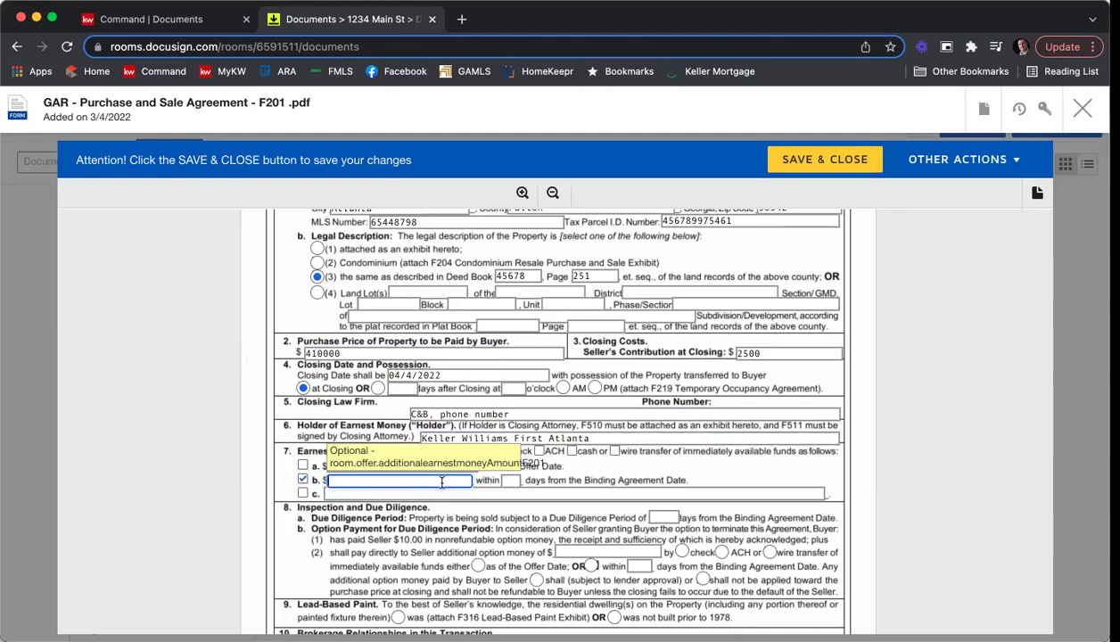
{"action": "type", "text": "4500"}
{"action": "key", "text": "Tab"}
{"action": "type", "text": "3"}
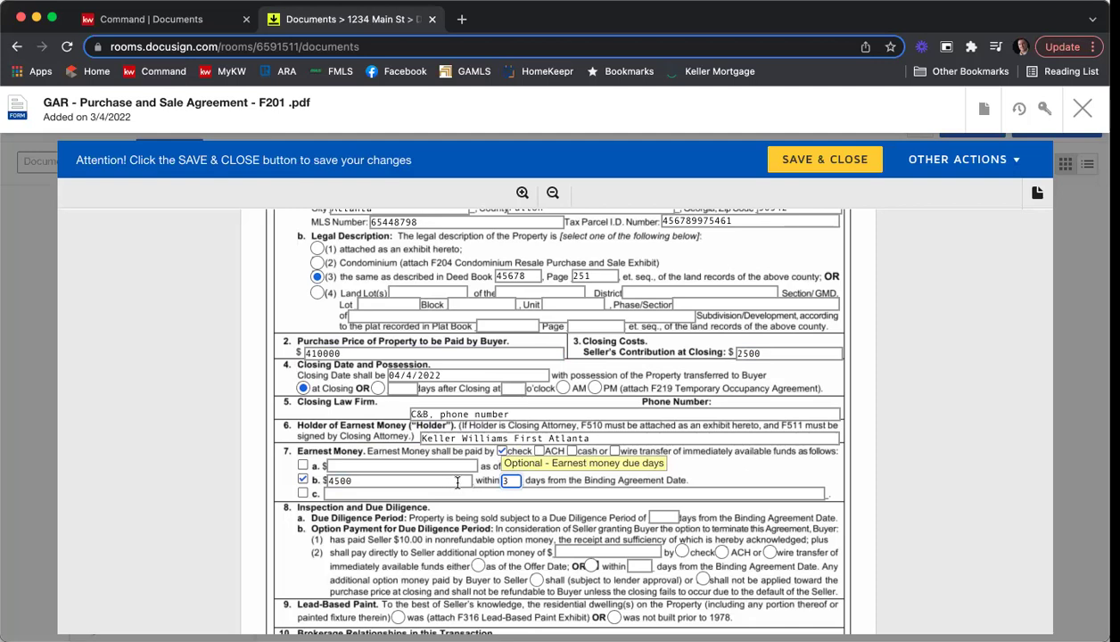
{"action": "left_click", "coordinate": [924, 453]}
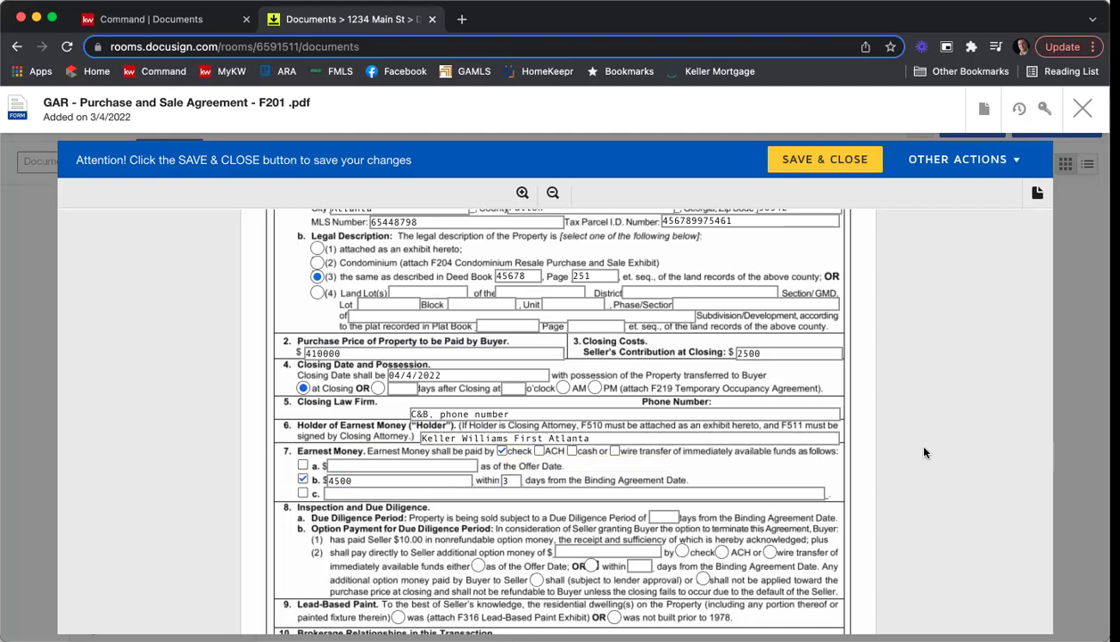
Set a 7-day Due Diligence Period and state the home was not built before 1978.
{"action": "scroll", "coordinate": [924, 452], "scroll_direction": "down", "scroll_amount": 1}
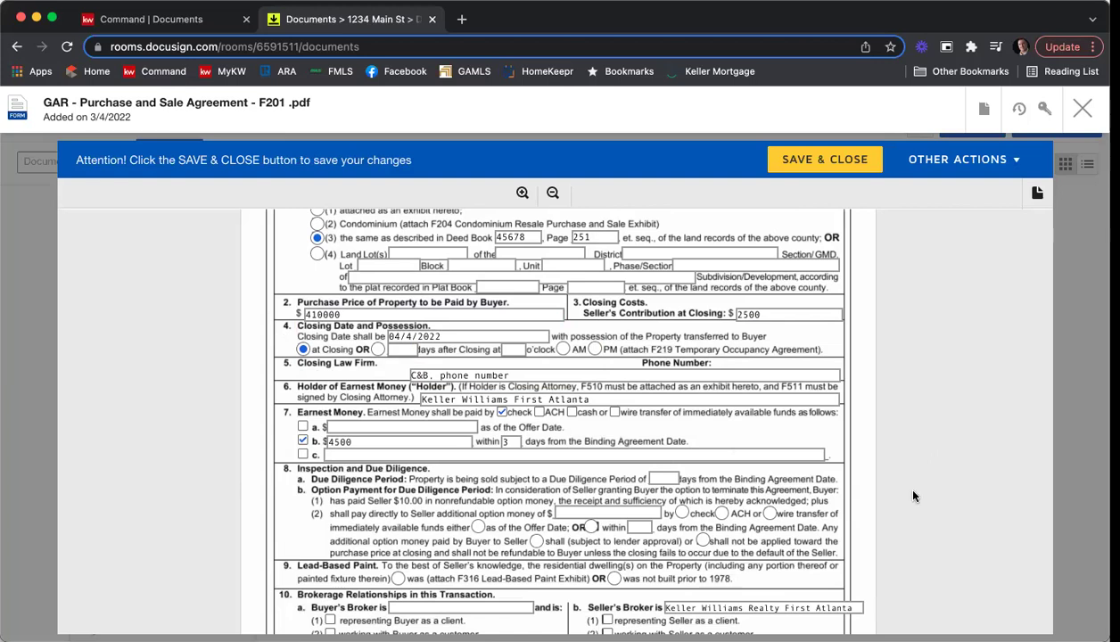
{"action": "scroll", "coordinate": [853, 380], "scroll_direction": "down", "scroll_amount": 3}
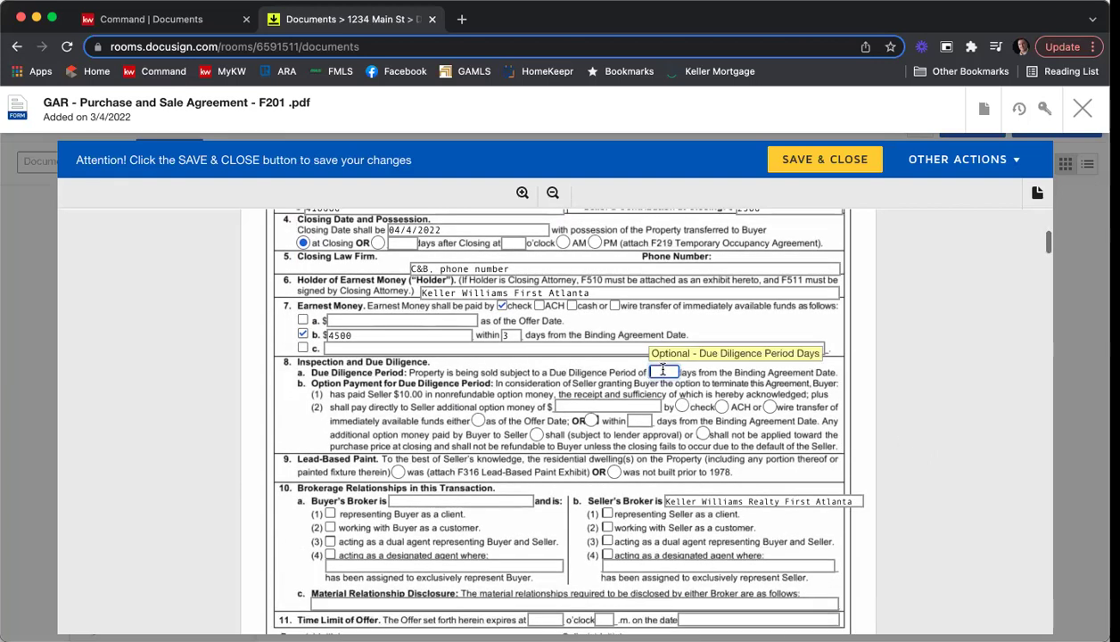
{"action": "type", "text": "7"}
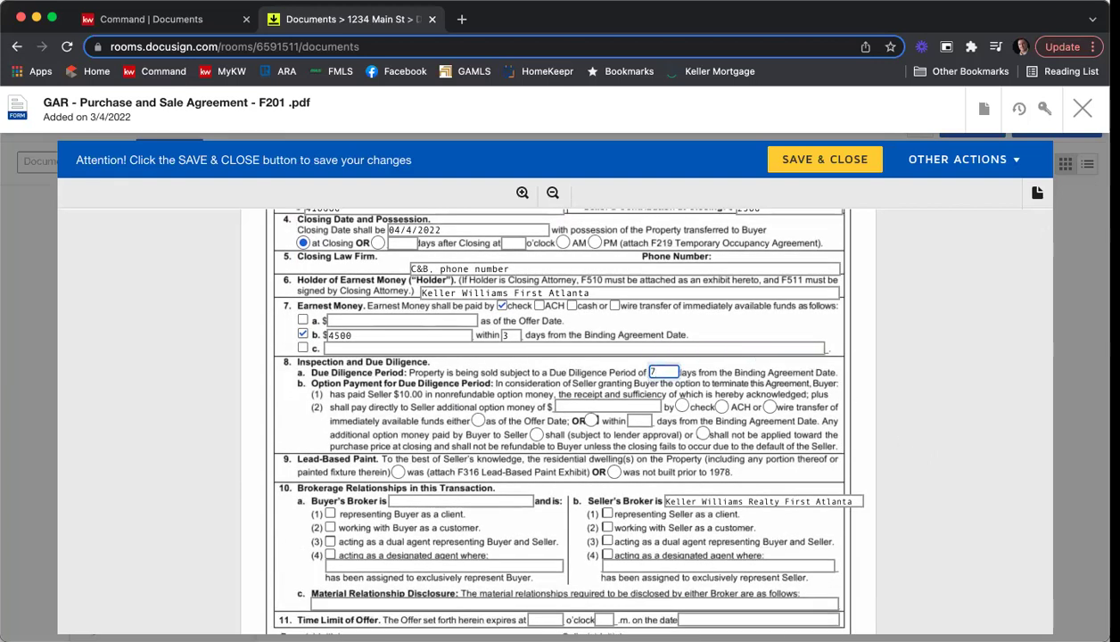
{"action": "scroll", "coordinate": [933, 386], "scroll_direction": "down", "scroll_amount": 3}
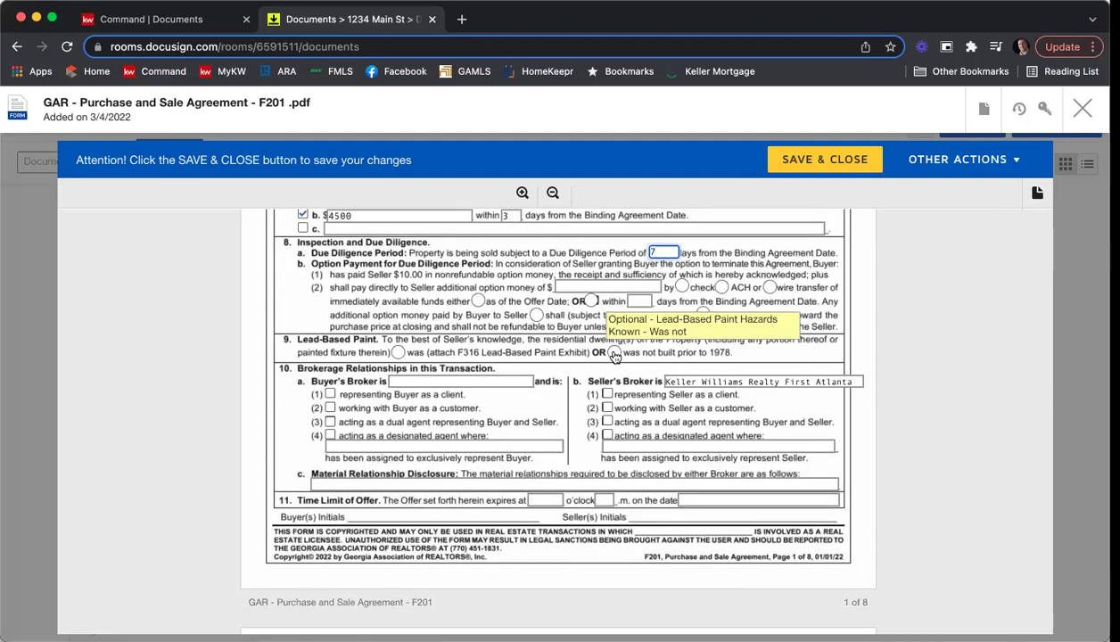
{"action": "left_click", "coordinate": [613, 354]}
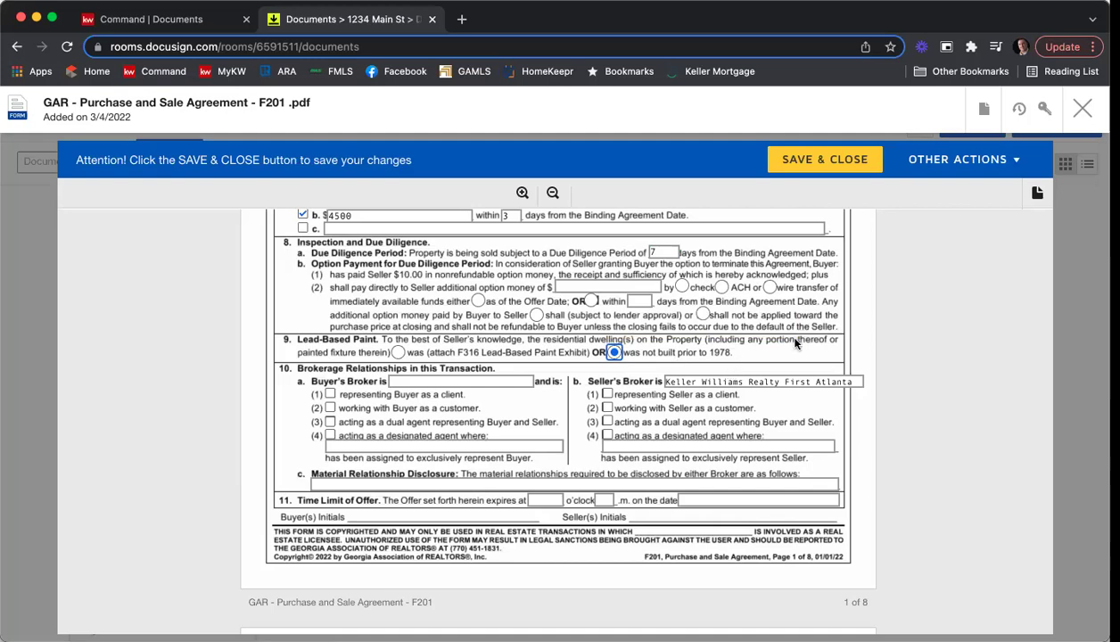
Tick both brokers' client relationships, drop 'Realty' from the seller's broker, and enter buyer's broker Harry Norman.
{"action": "scroll", "coordinate": [893, 302], "scroll_direction": "down", "scroll_amount": 2}
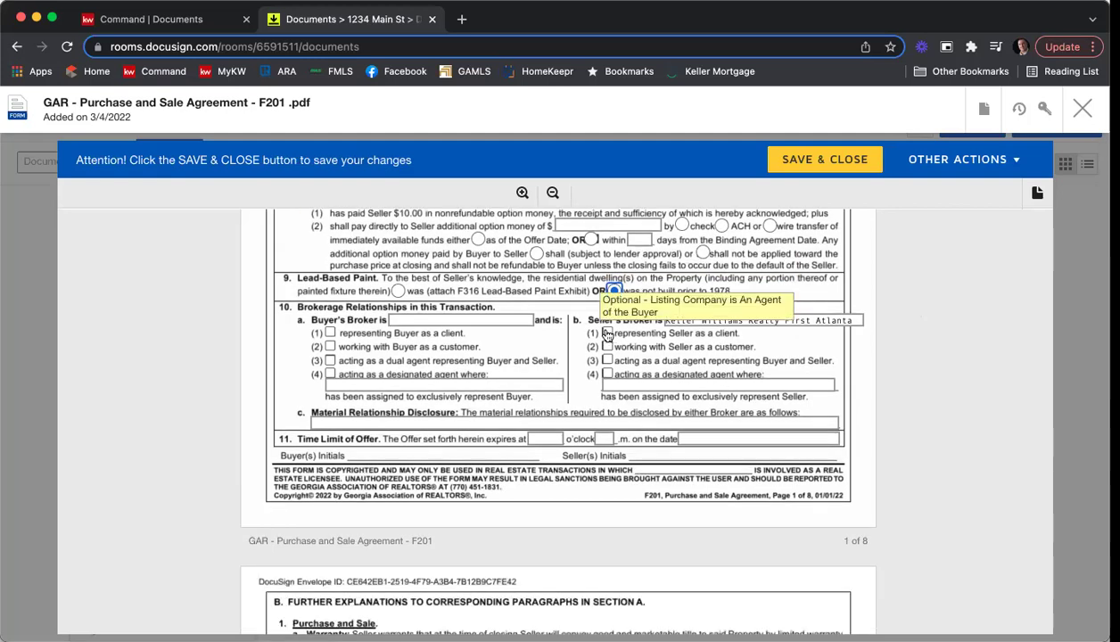
{"action": "left_click", "coordinate": [607, 332]}
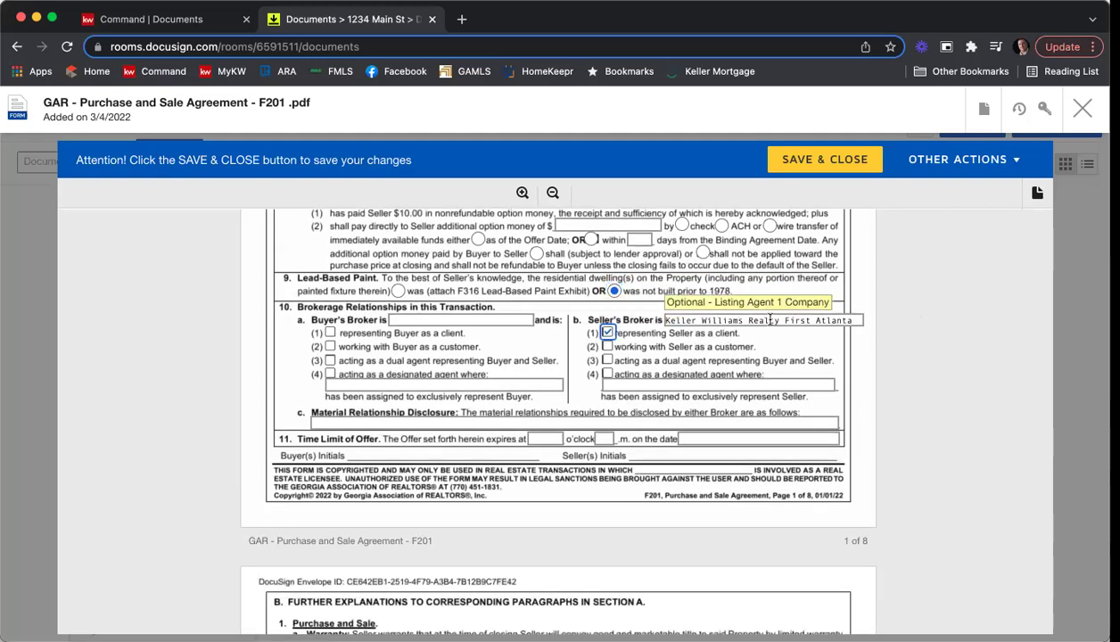
{"action": "double_click", "coordinate": [769, 320]}
{"action": "key", "text": "BackSpace"}
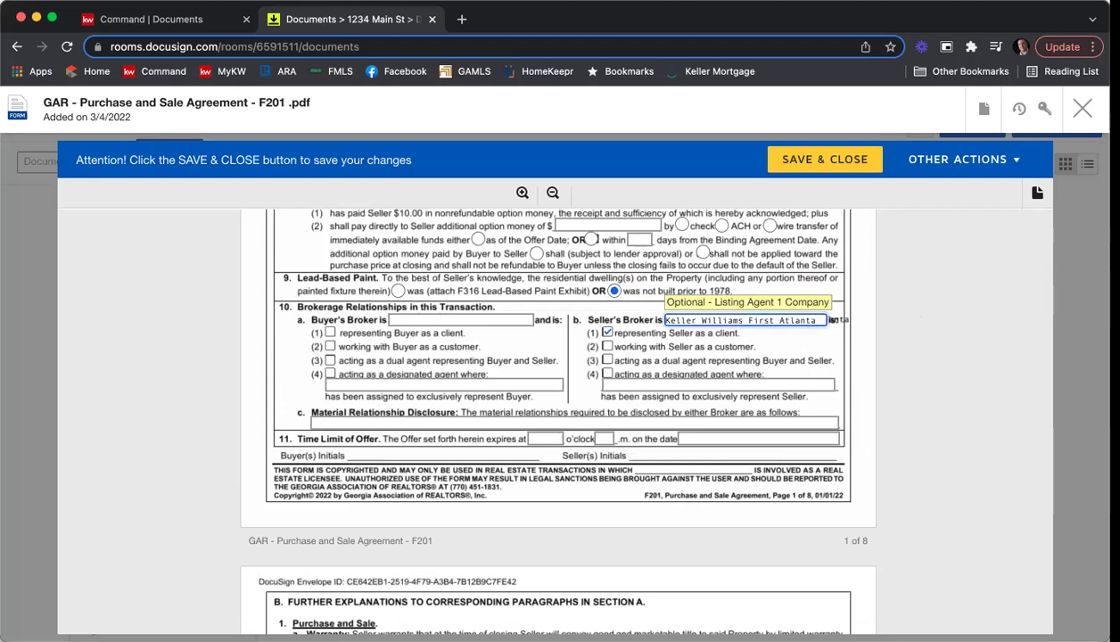
{"action": "left_click", "coordinate": [871, 345]}
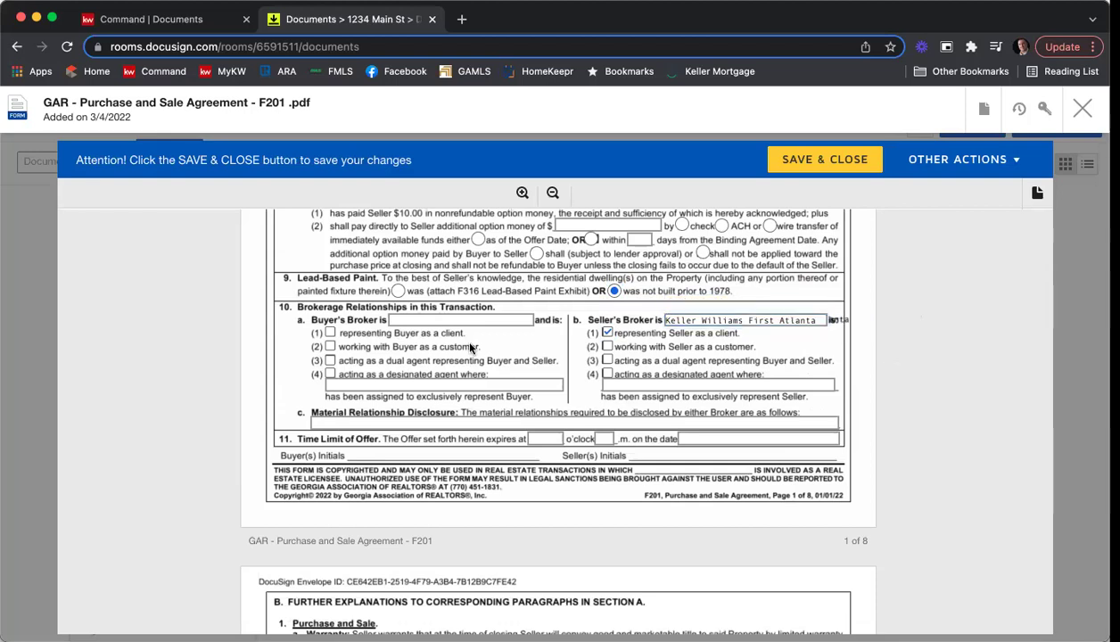
{"action": "left_click", "coordinate": [406, 323]}
{"action": "type", "text": "har"}
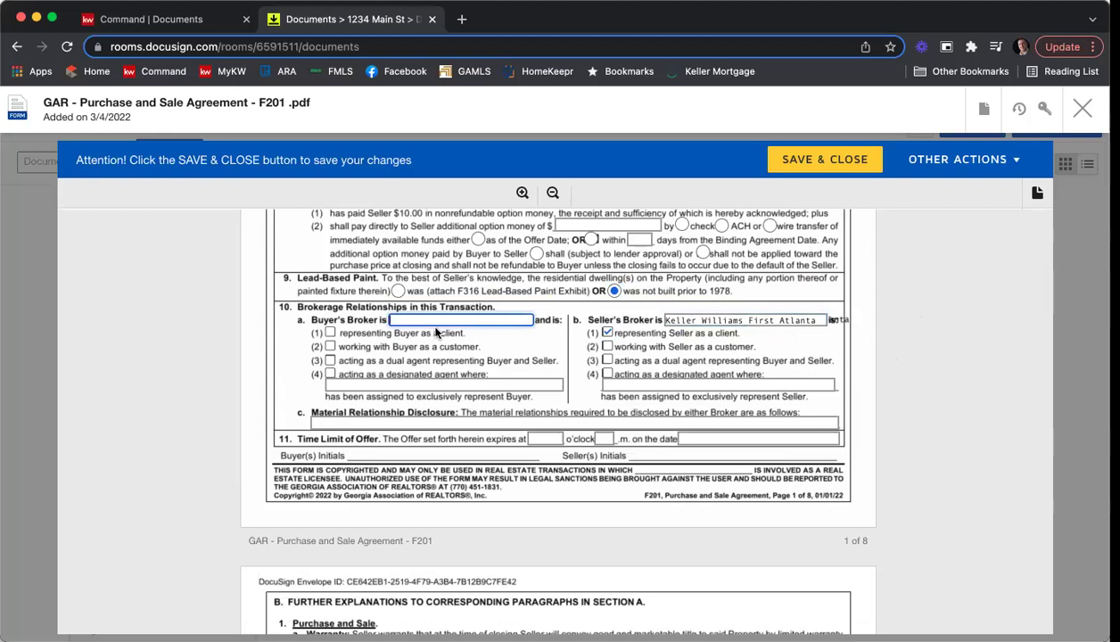
{"action": "type", "text": "ry No"}
{"action": "key", "text": "BackSpace"}
{"action": "key", "text": "BackSpace"}
{"action": "key", "text": "BackSpace"}
{"action": "key", "text": "BackSpace"}
{"action": "key", "text": "BackSpace"}
{"action": "key", "text": "BackSpace"}
{"action": "key", "text": "BackSpace"}
{"action": "key", "text": "BackSpace"}
{"action": "type", "text": "Harry Norman"}
{"action": "left_click", "coordinate": [330, 333]}
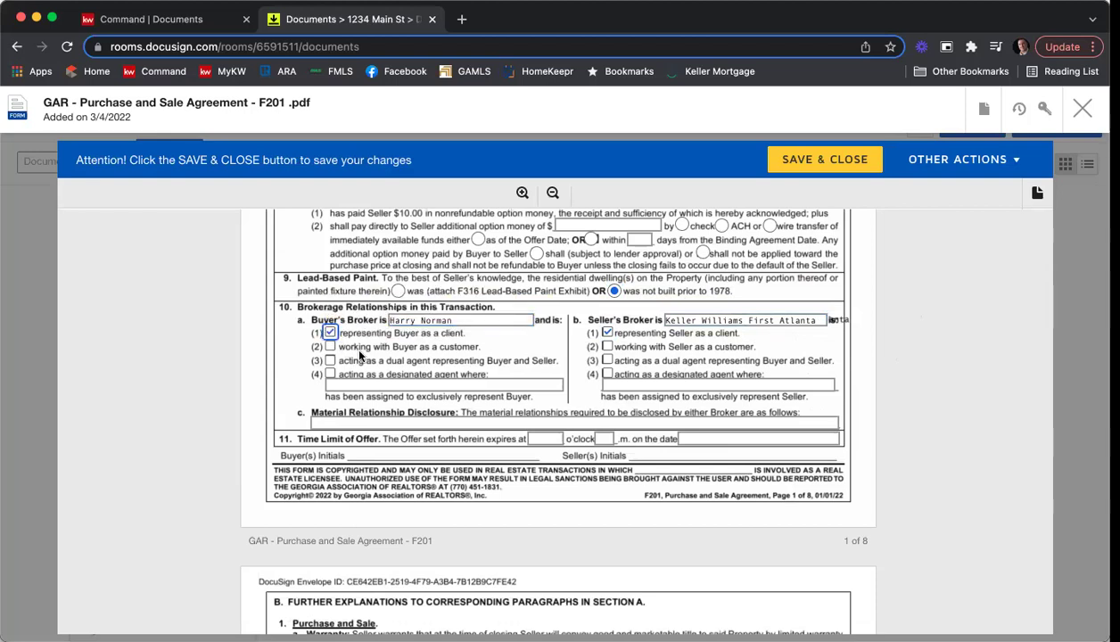
Enter N/A for the material relationship disclosure and set the offer to expire 12 p.m. on 3/5/22.
{"action": "scroll", "coordinate": [378, 368], "scroll_direction": "down", "scroll_amount": 1}
{"action": "left_click", "coordinate": [374, 385]}
{"action": "type", "text": "N/A"}
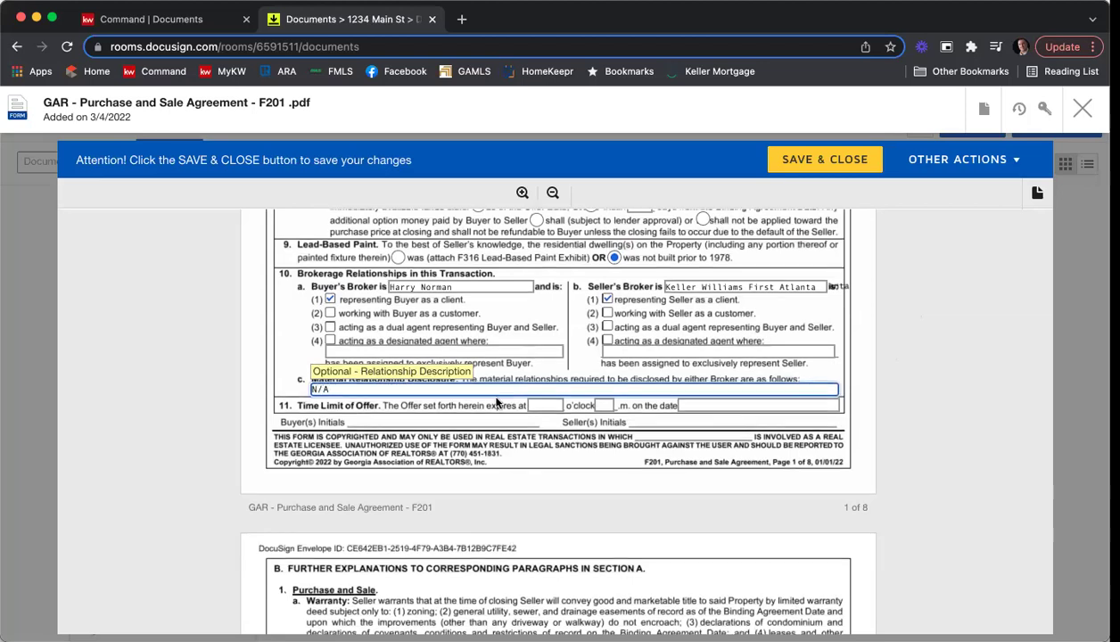
{"action": "left_click", "coordinate": [544, 403]}
{"action": "type", "text": "12"}
{"action": "key", "text": "Tab"}
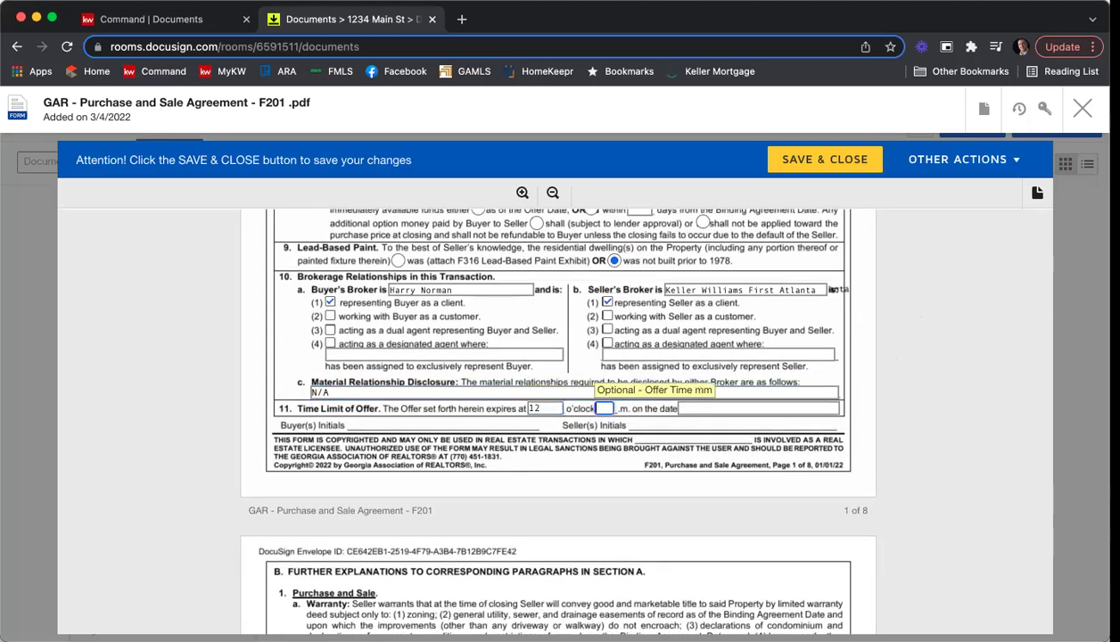
{"action": "type", "text": "p"}
{"action": "key", "text": "Tab"}
{"action": "type", "text": "3/"}
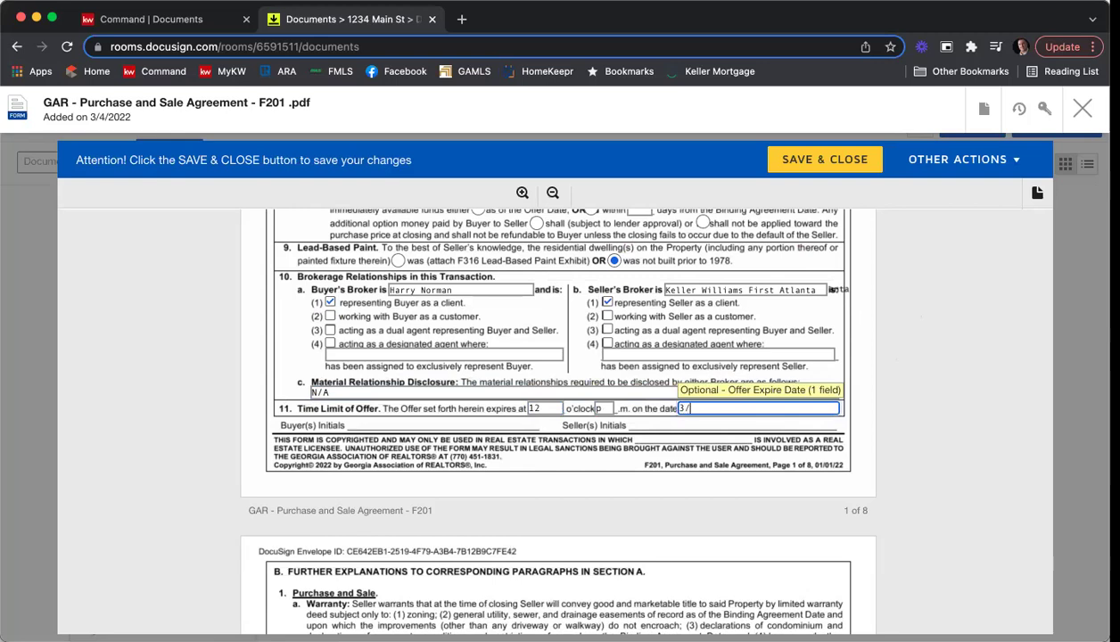
{"action": "type", "text": "5/22"}
{"action": "left_click", "coordinate": [933, 362]}
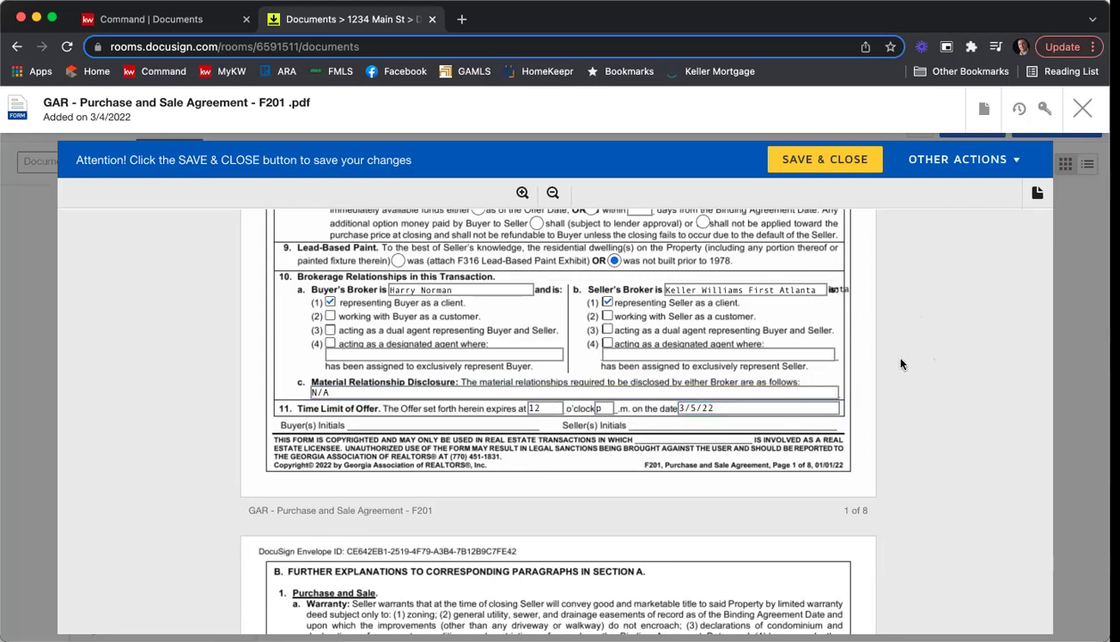
Scroll down through the agreement to the Exhibits and Addenda section on page 7.
{"action": "scroll", "coordinate": [902, 363], "scroll_direction": "down", "scroll_amount": 2}
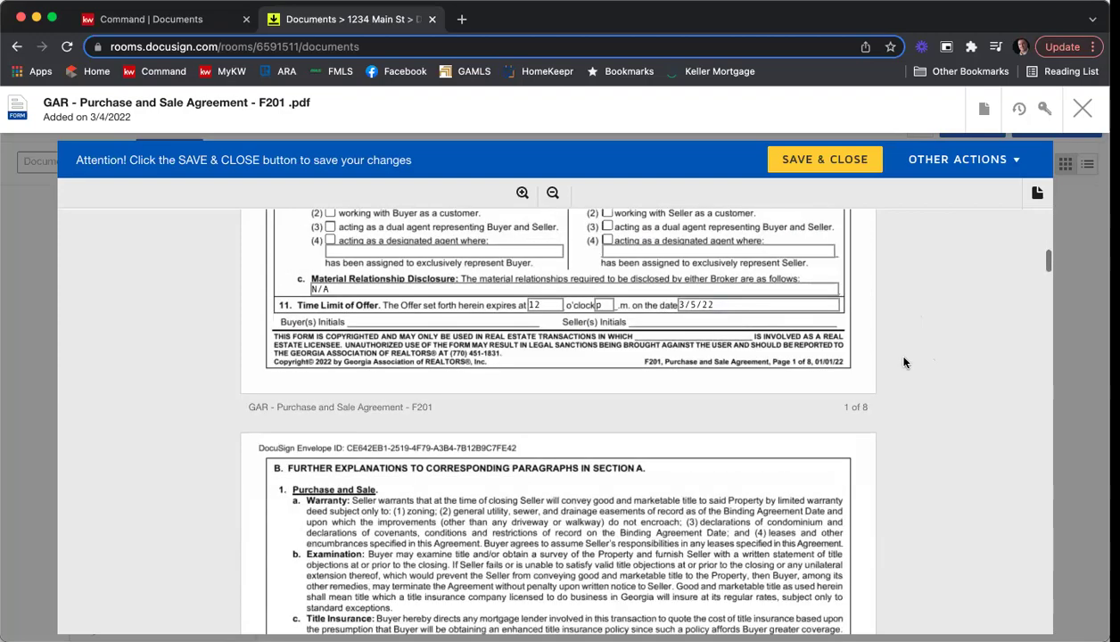
{"action": "scroll", "coordinate": [903, 362], "scroll_direction": "down", "scroll_amount": 15}
{"action": "scroll", "coordinate": [903, 362], "scroll_direction": "down", "scroll_amount": 15}
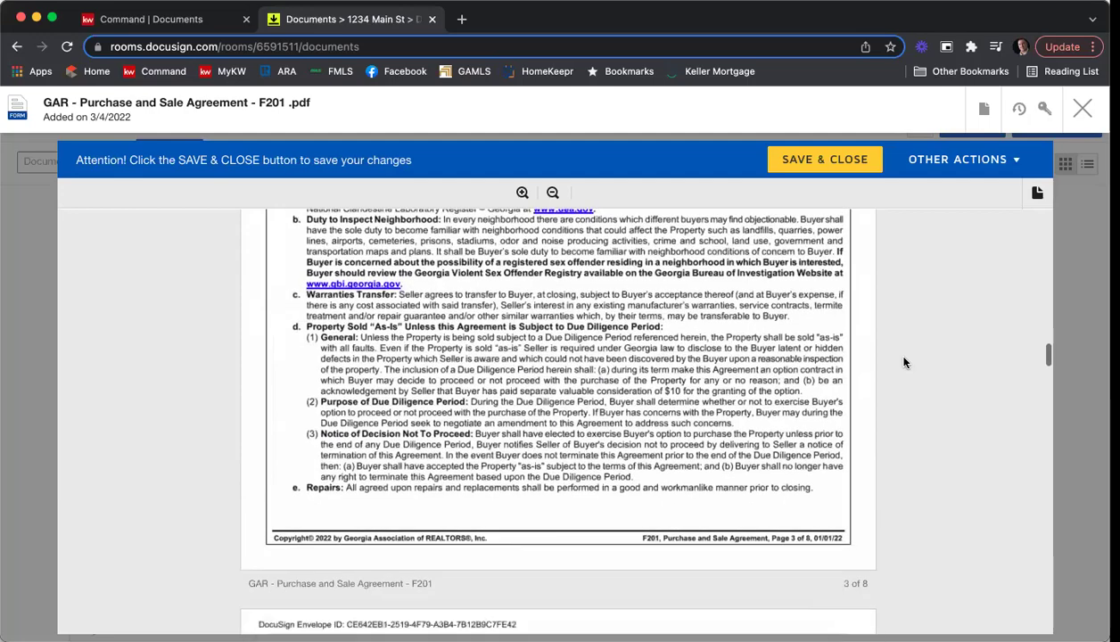
{"action": "scroll", "coordinate": [903, 362], "scroll_direction": "down", "scroll_amount": 5}
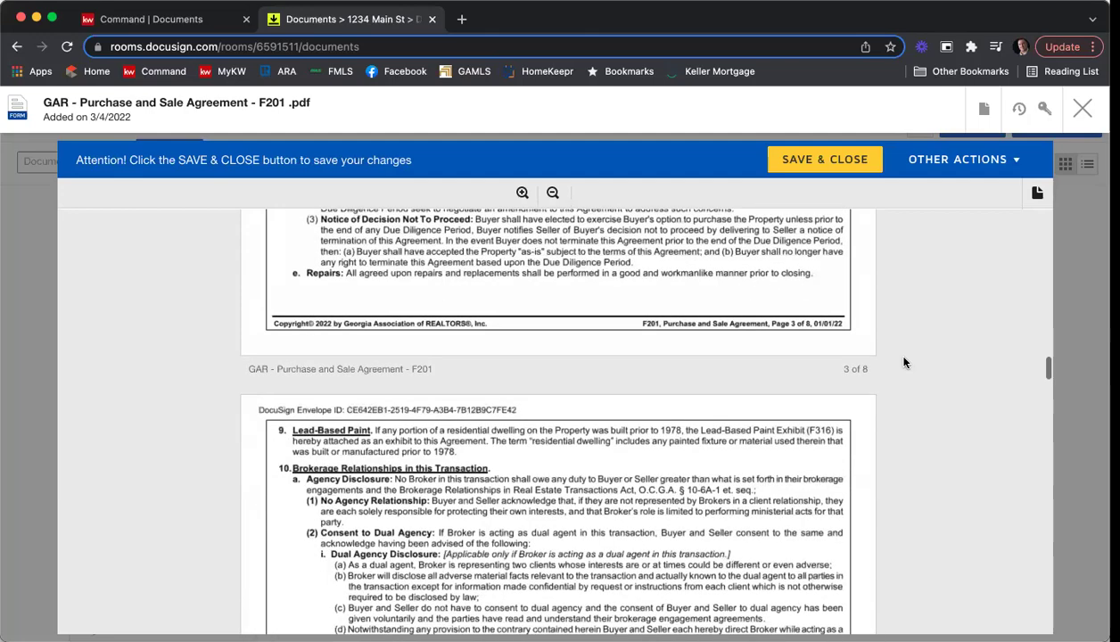
{"action": "scroll", "coordinate": [903, 362], "scroll_direction": "down", "scroll_amount": 15}
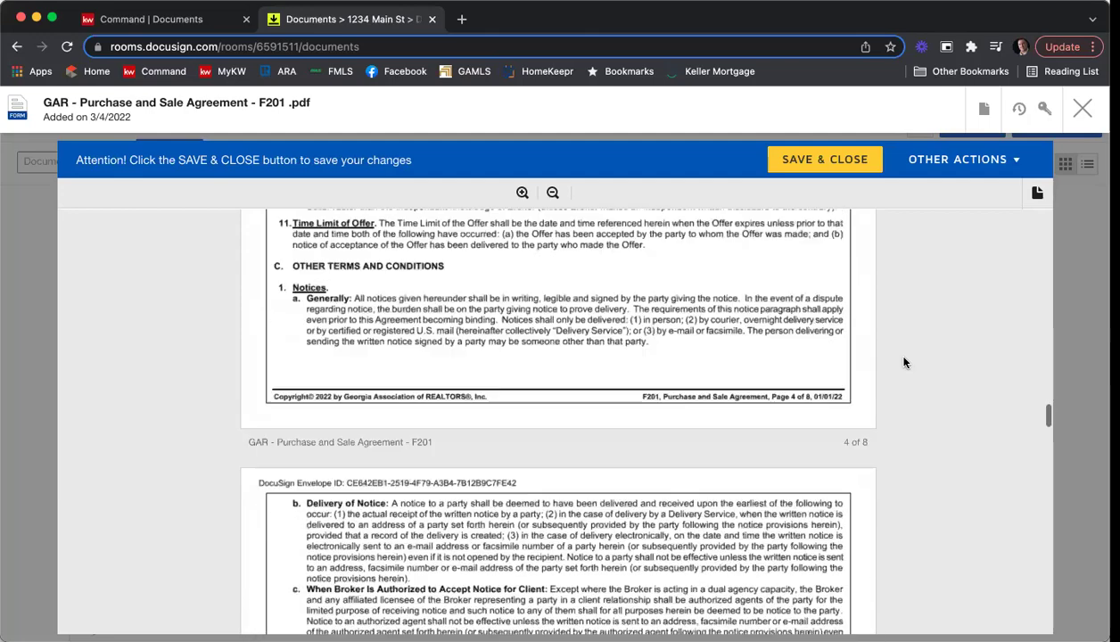
{"action": "scroll", "coordinate": [903, 361], "scroll_direction": "down", "scroll_amount": 15}
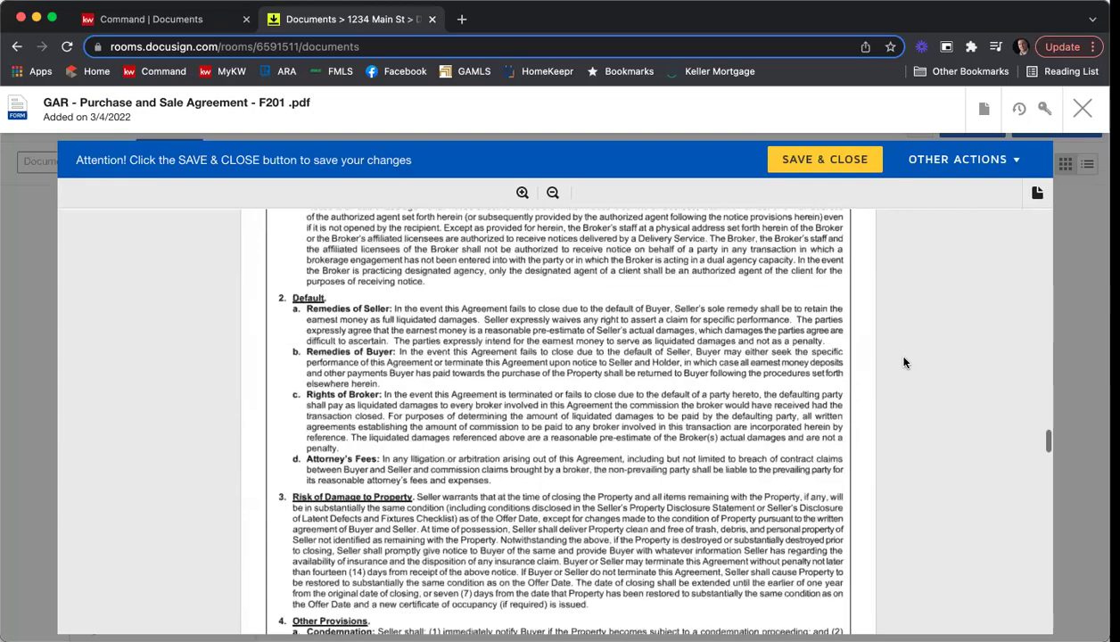
{"action": "scroll", "coordinate": [903, 362], "scroll_direction": "down", "scroll_amount": 15}
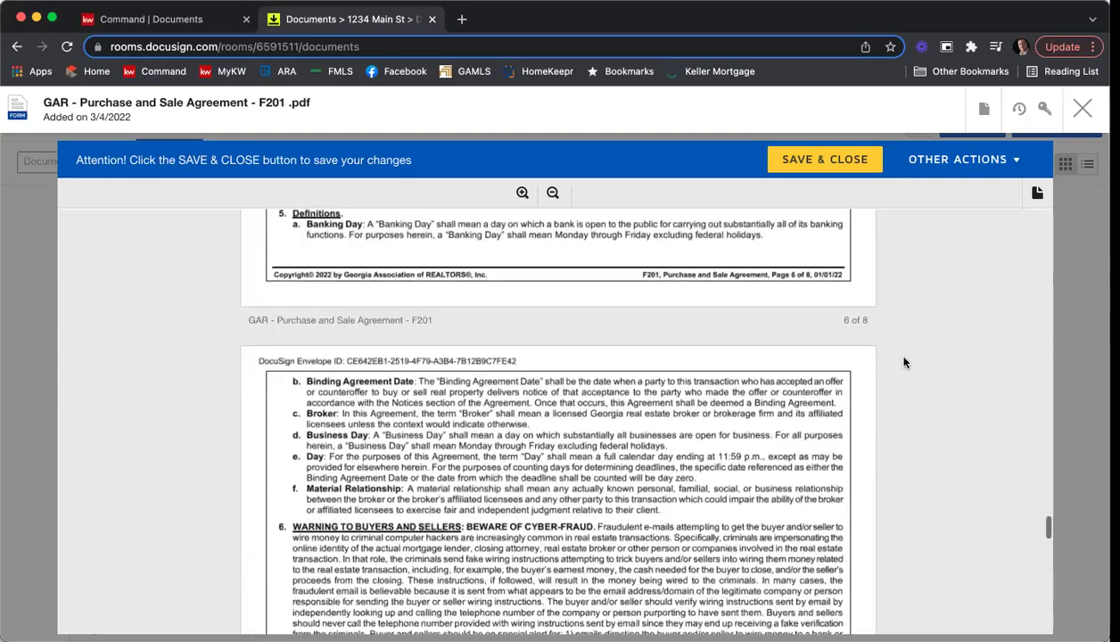
{"action": "scroll", "coordinate": [902, 362], "scroll_direction": "down", "scroll_amount": 3}
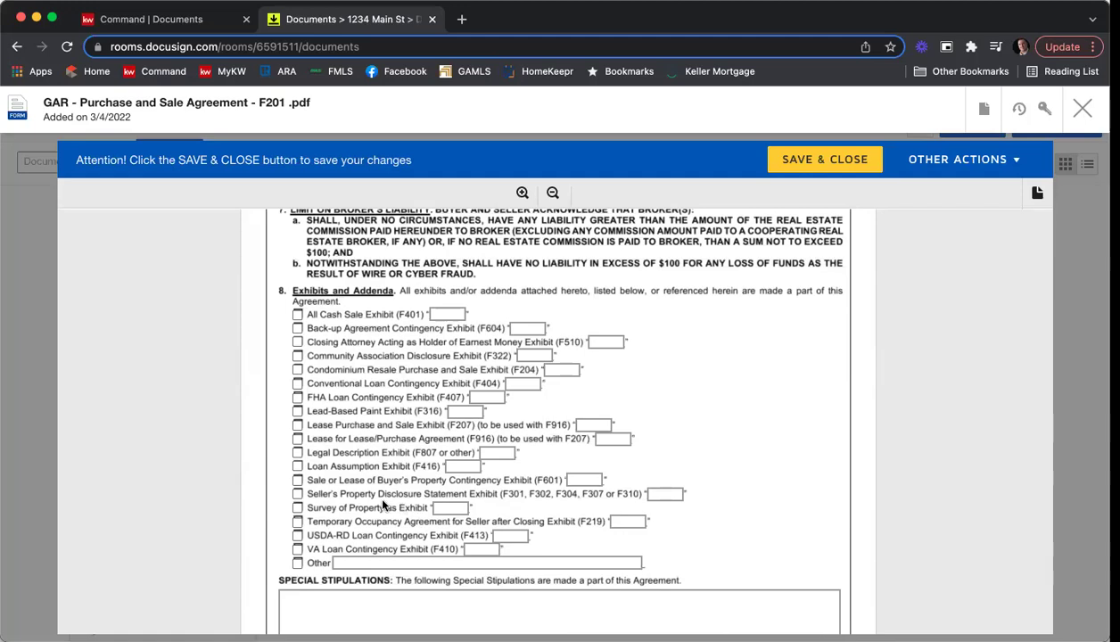
Tick the F310, F322 and F404 exhibits and label them A, B and C respectively.
{"action": "left_click", "coordinate": [298, 494]}
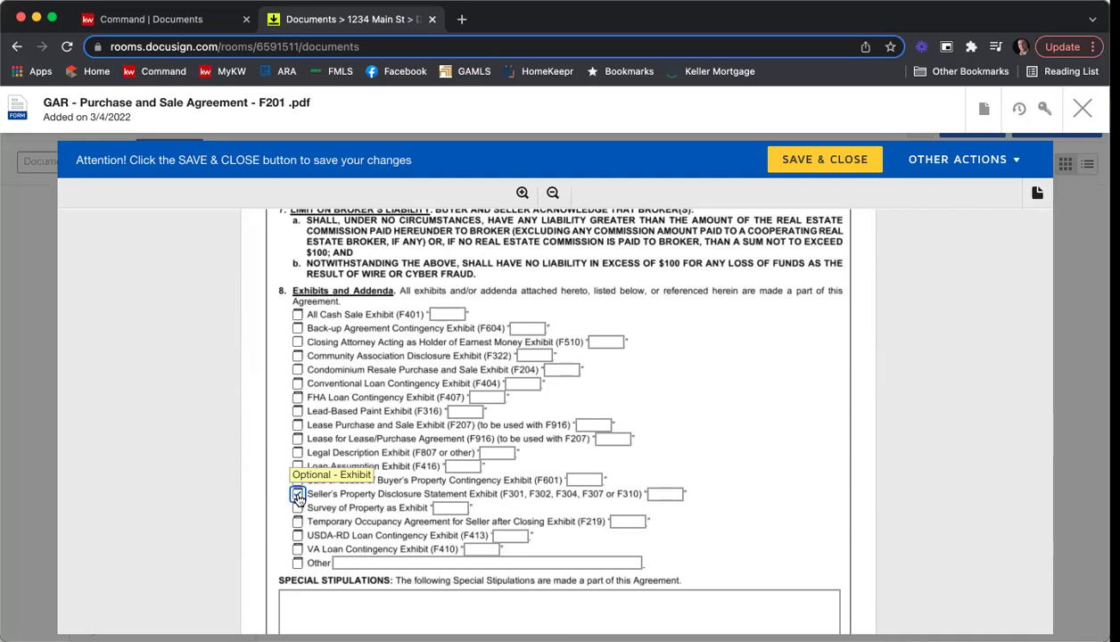
{"action": "left_click", "coordinate": [295, 356]}
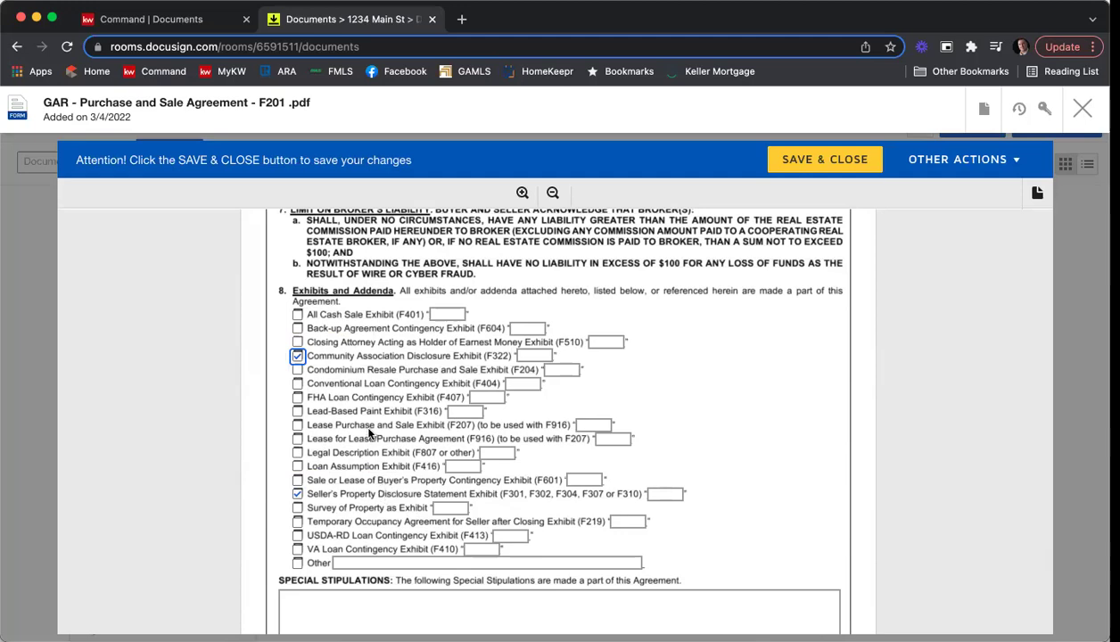
{"action": "left_click", "coordinate": [297, 384]}
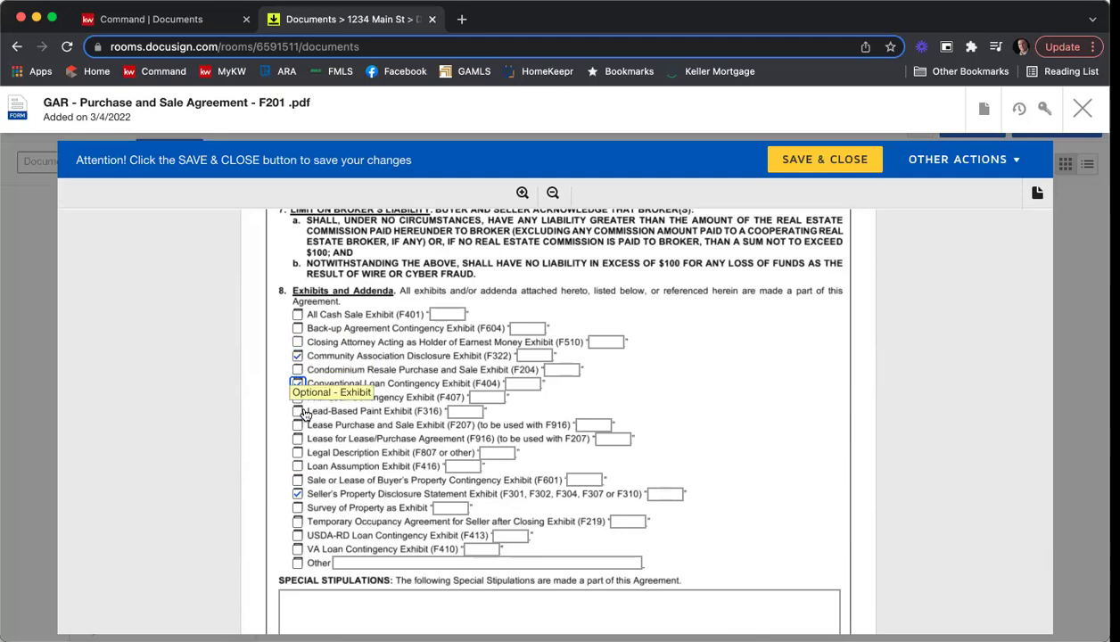
{"action": "scroll", "coordinate": [401, 445], "scroll_direction": "up", "scroll_amount": 1}
{"action": "left_click", "coordinate": [664, 498]}
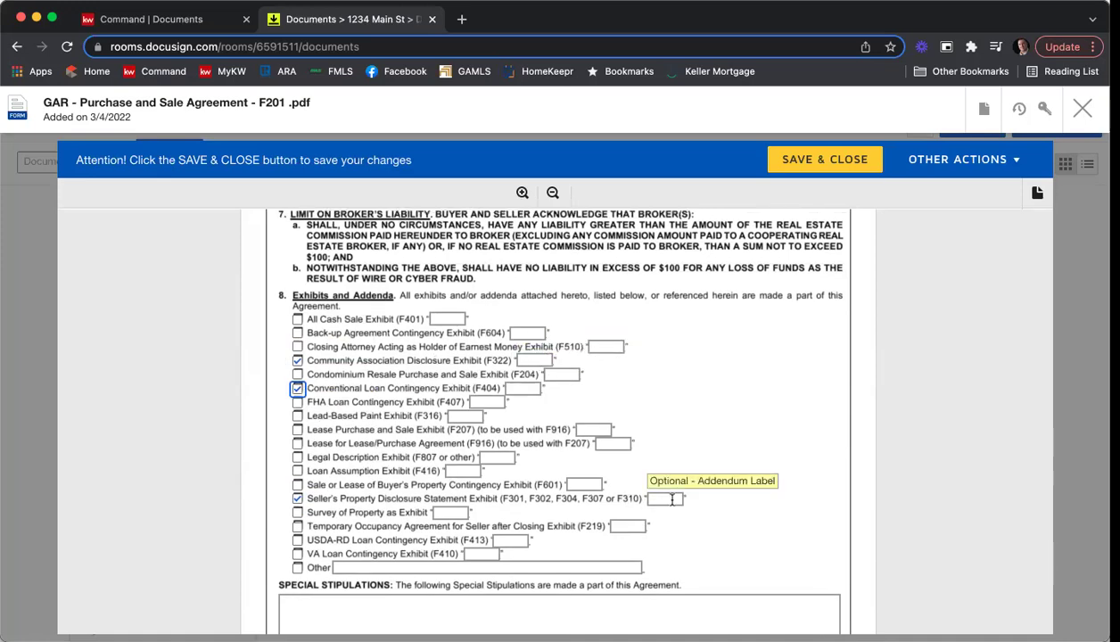
{"action": "type", "text": "A"}
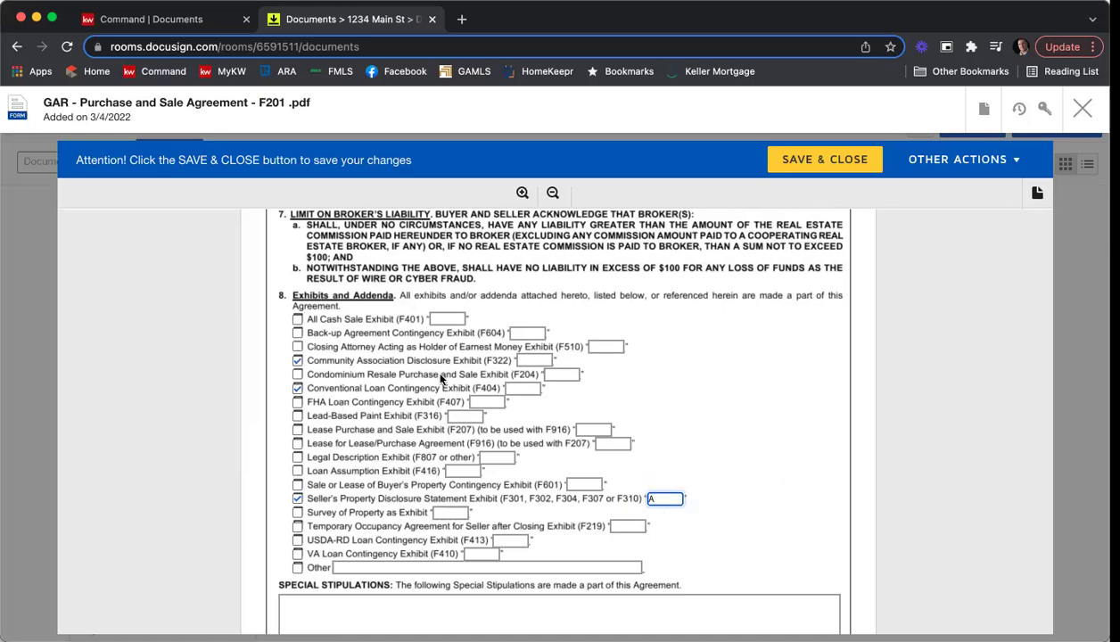
{"action": "left_click", "coordinate": [537, 361]}
{"action": "type", "text": "B"}
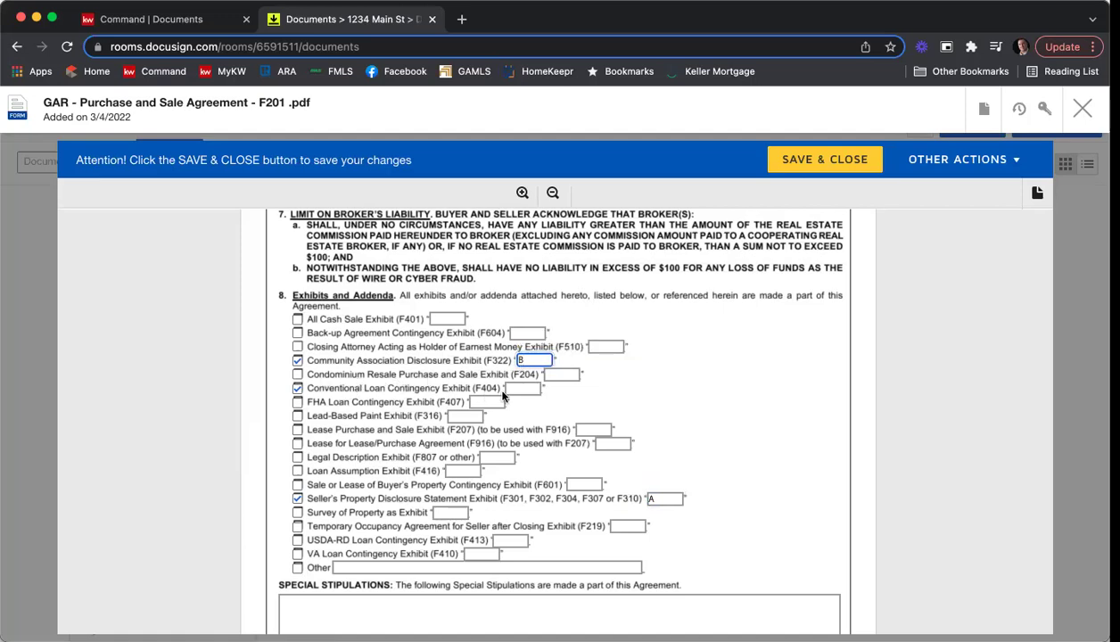
{"action": "left_click", "coordinate": [523, 388]}
{"action": "type", "text": "C"}
Enter the stipulation 'You can probably only type in one stip here.' and mark F246 as attached.
{"action": "scroll", "coordinate": [804, 383], "scroll_direction": "down", "scroll_amount": 5}
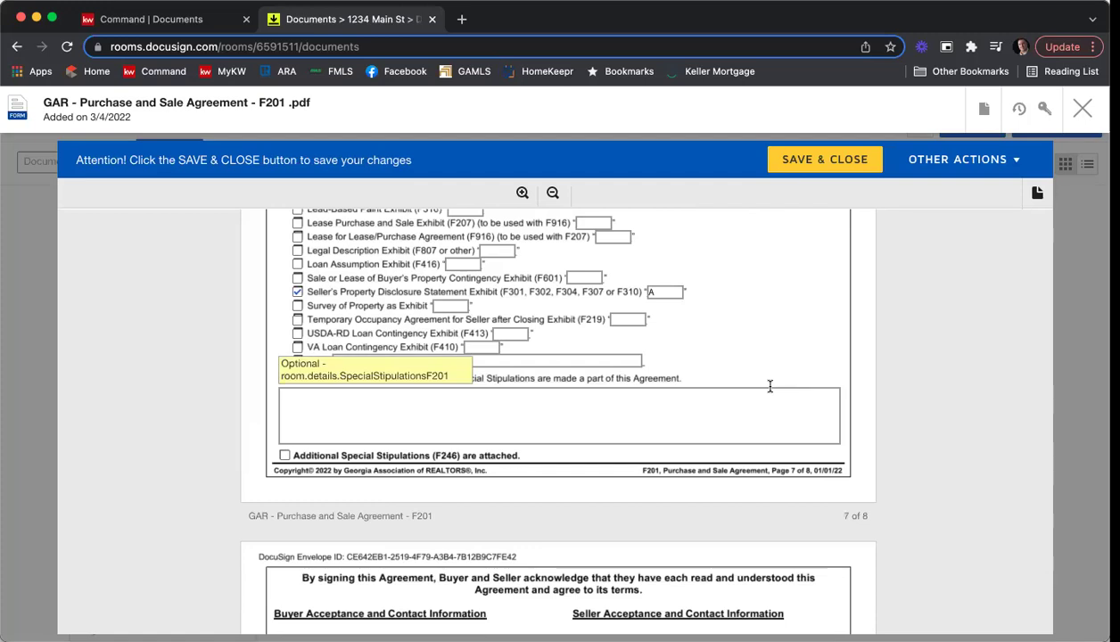
{"action": "left_click", "coordinate": [712, 413]}
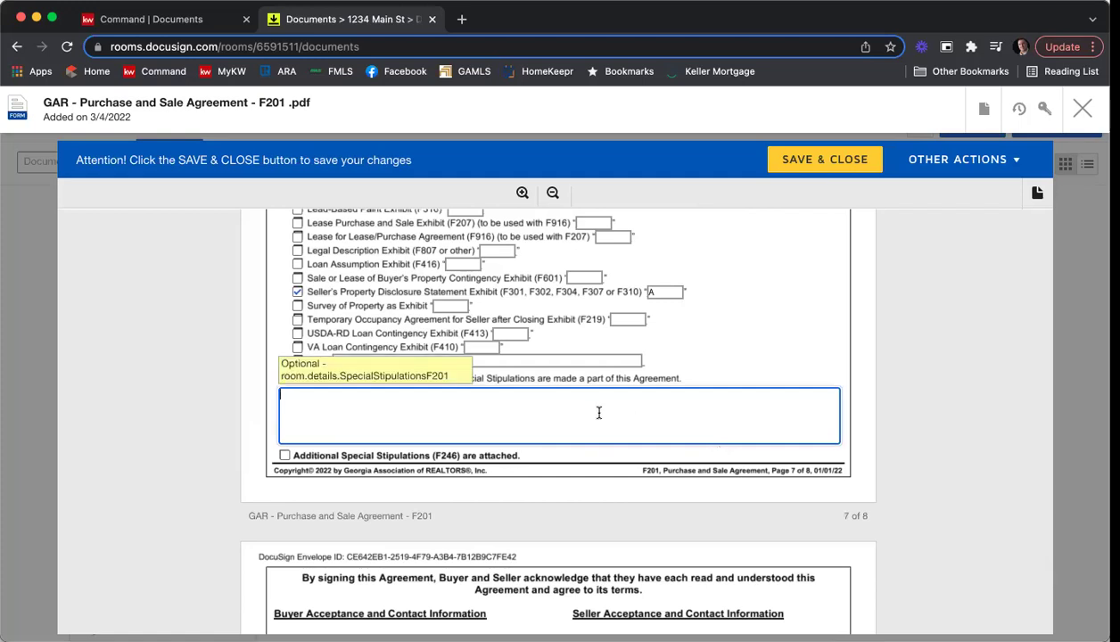
{"action": "type", "text": "You can probably only type "}
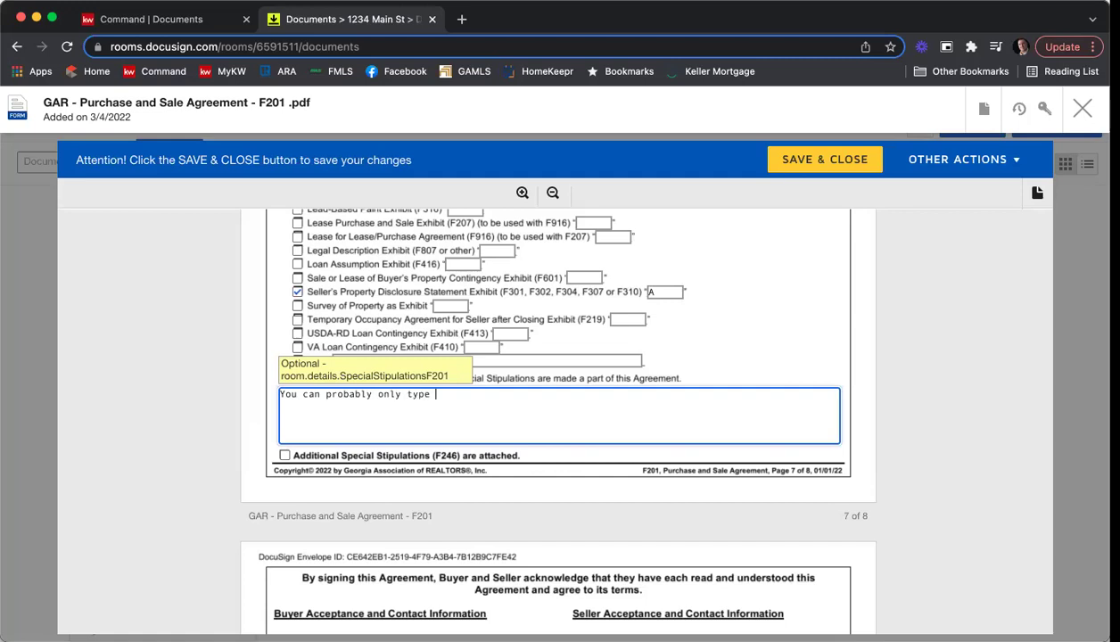
{"action": "type", "text": "in one stips he"}
{"action": "key", "text": "BackSpace"}
{"action": "key", "text": "BackSpace"}
{"action": "key", "text": "BackSpace"}
{"action": "key", "text": "BackSpace"}
{"action": "type", "text": "here."}
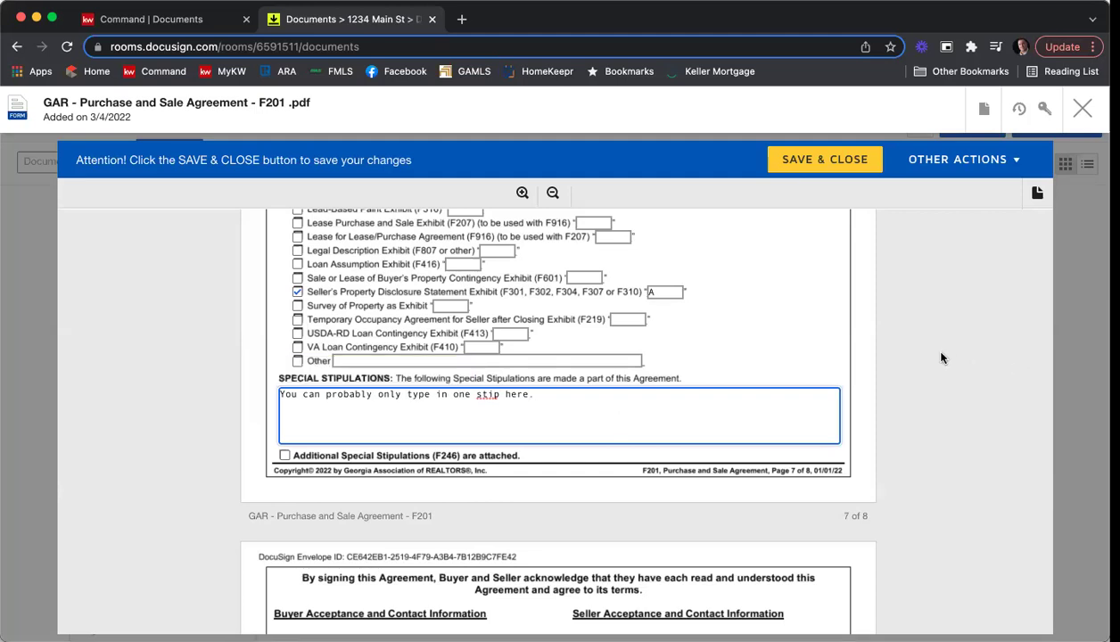
{"action": "left_click", "coordinate": [284, 456]}
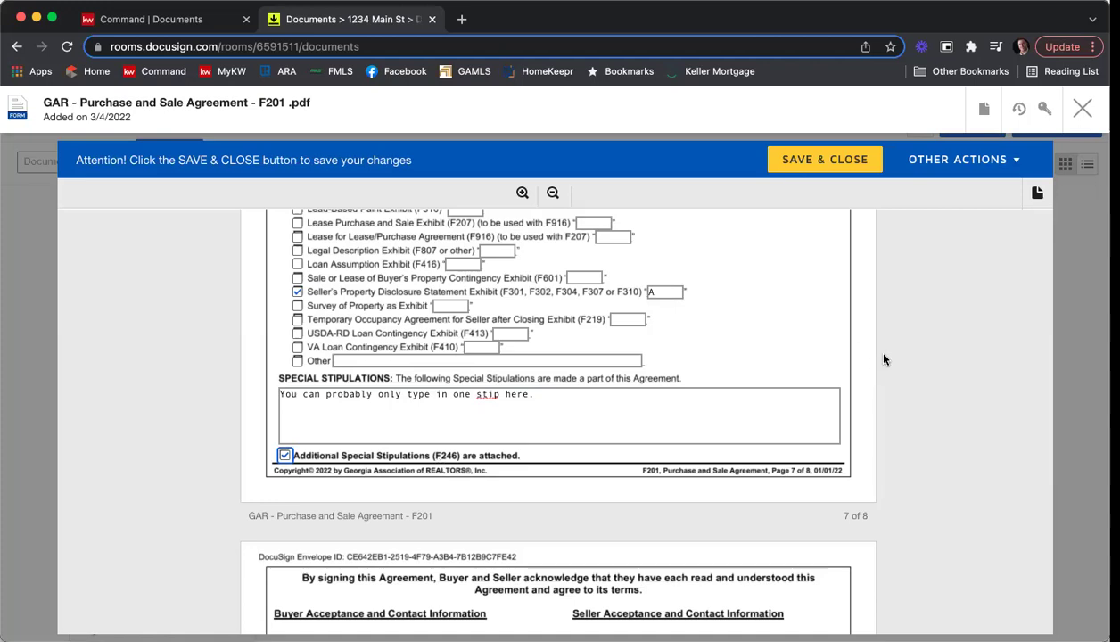
On page 8, enter the seller licensee's office phone and fax numbers.
{"action": "scroll", "coordinate": [884, 359], "scroll_direction": "down", "scroll_amount": 4}
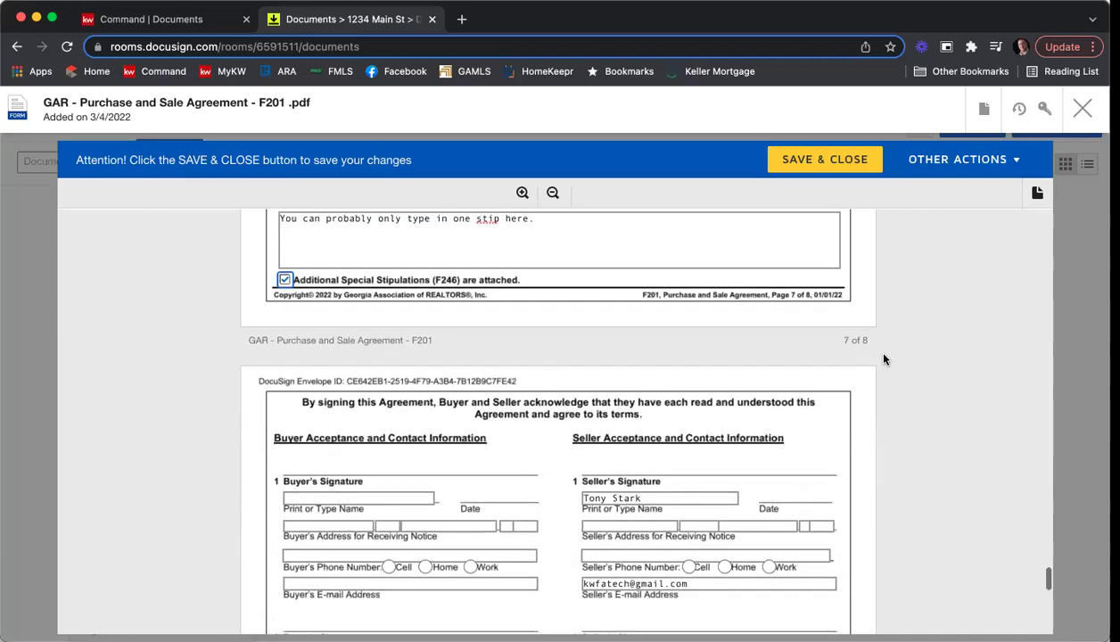
{"action": "scroll", "coordinate": [899, 355], "scroll_direction": "down", "scroll_amount": 3}
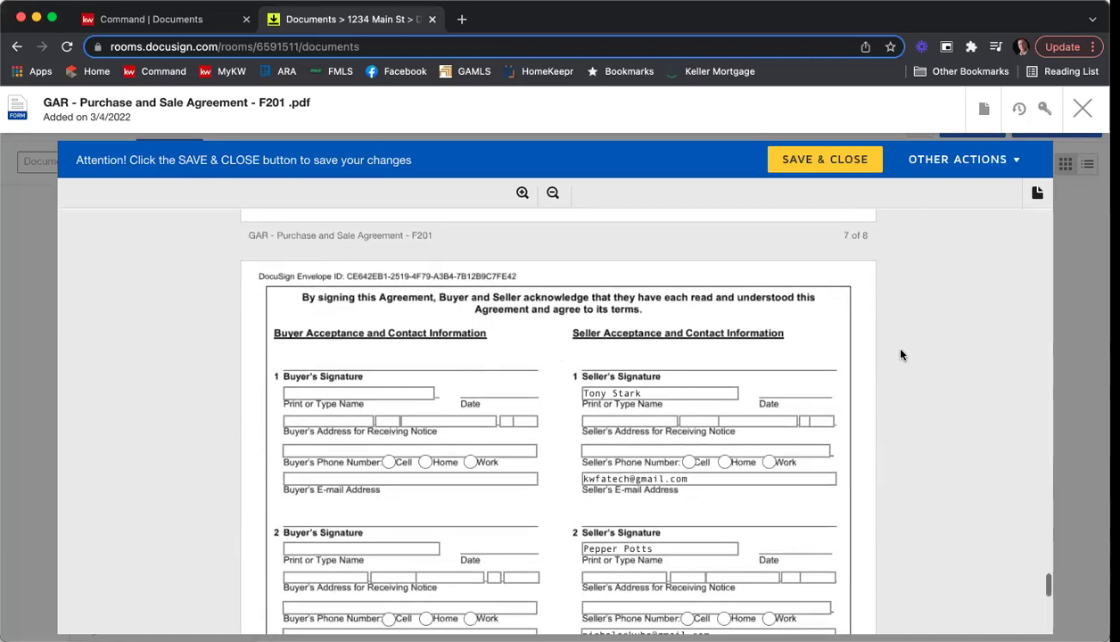
{"action": "scroll", "coordinate": [900, 355], "scroll_direction": "down", "scroll_amount": 3}
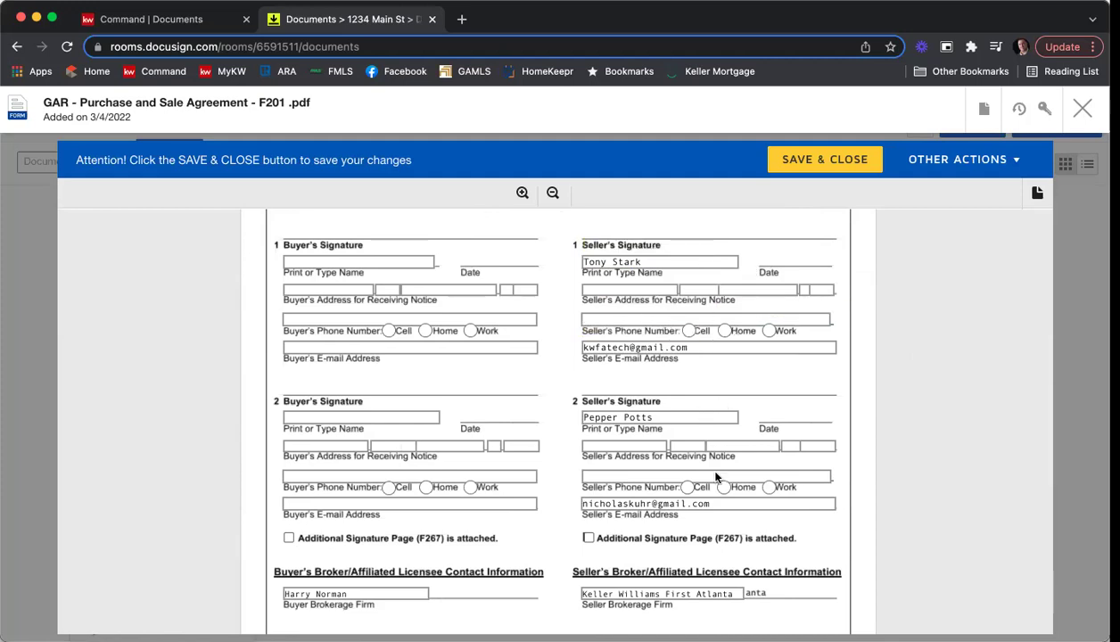
{"action": "scroll", "coordinate": [916, 393], "scroll_direction": "down", "scroll_amount": 2}
{"action": "scroll", "coordinate": [935, 408], "scroll_direction": "down", "scroll_amount": 4}
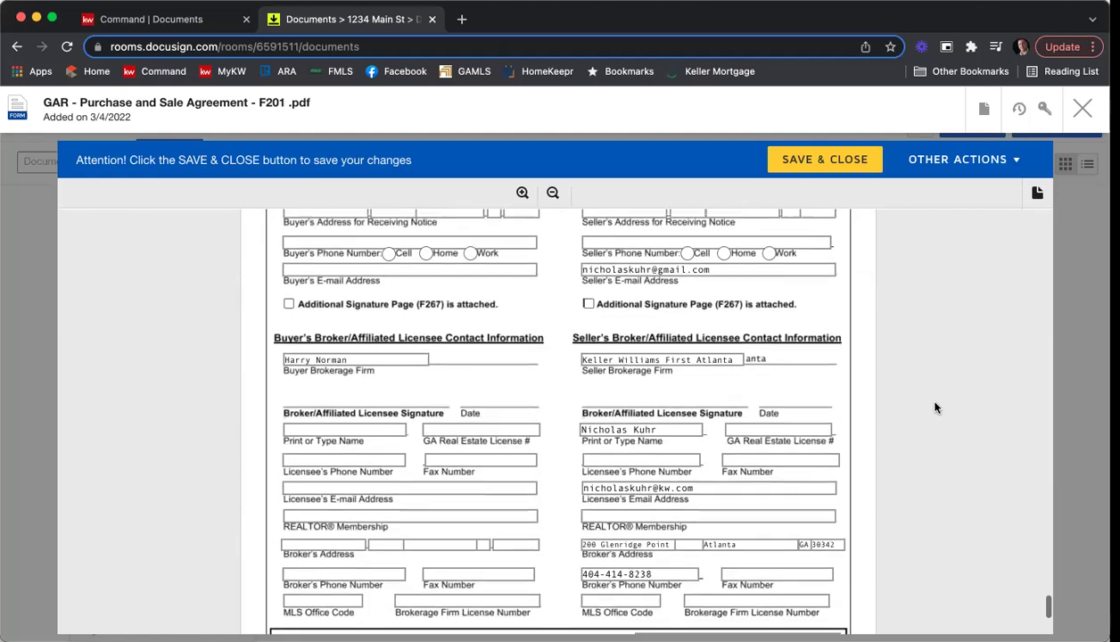
{"action": "left_click", "coordinate": [664, 459]}
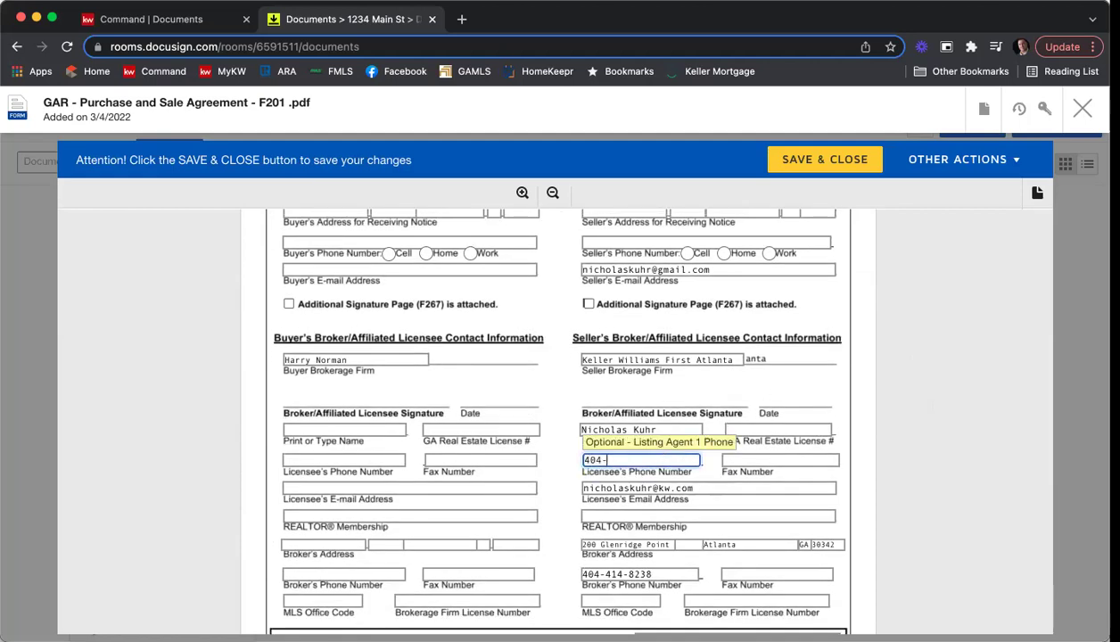
{"action": "key", "text": "Tab"}
{"action": "type", "text": "404-"}
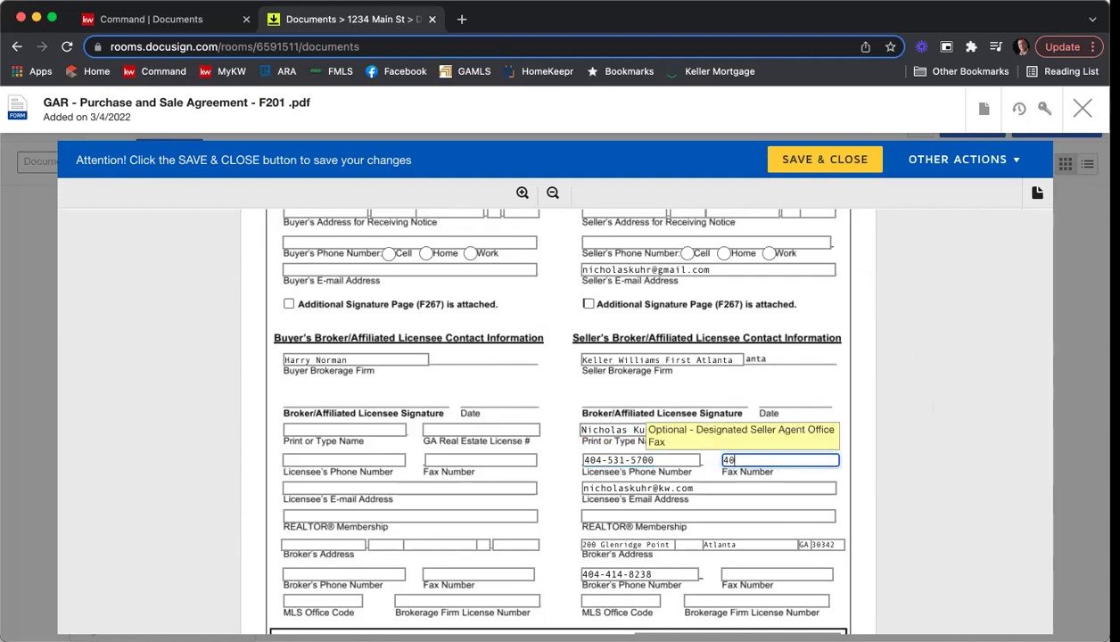
{"action": "type", "text": "31+5"}
{"action": "key", "text": "BackSpace"}
{"action": "key", "text": "BackSpace"}
{"action": "type", "text": "-5700"}
Set REALTOR membership to Atlanta, MLS office code KWFA01, and enter the brokerage firm licence number.
{"action": "left_click", "coordinate": [687, 511]}
{"action": "type", "text": "Atlanmta"}
{"action": "key", "text": "BackSpace"}
{"action": "key", "text": "BackSpace"}
{"action": "key", "text": "BackSpace"}
{"action": "key", "text": "BackSpace"}
{"action": "key", "text": "BackSpace"}
{"action": "type", "text": "anta"}
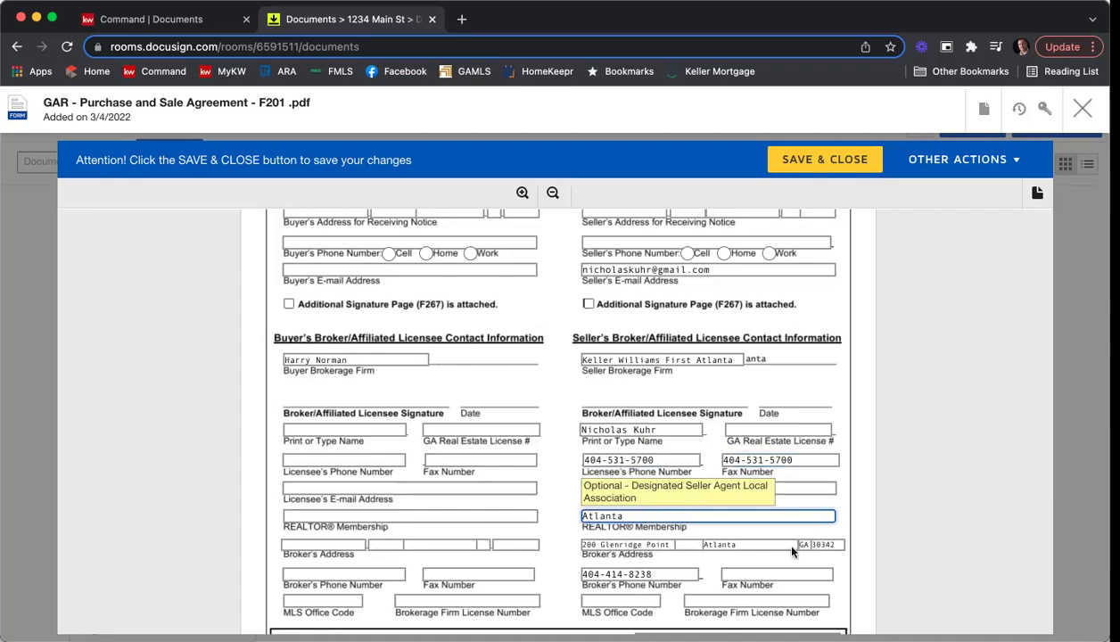
{"action": "left_click", "coordinate": [606, 597]}
{"action": "type", "text": "KWFA01"}
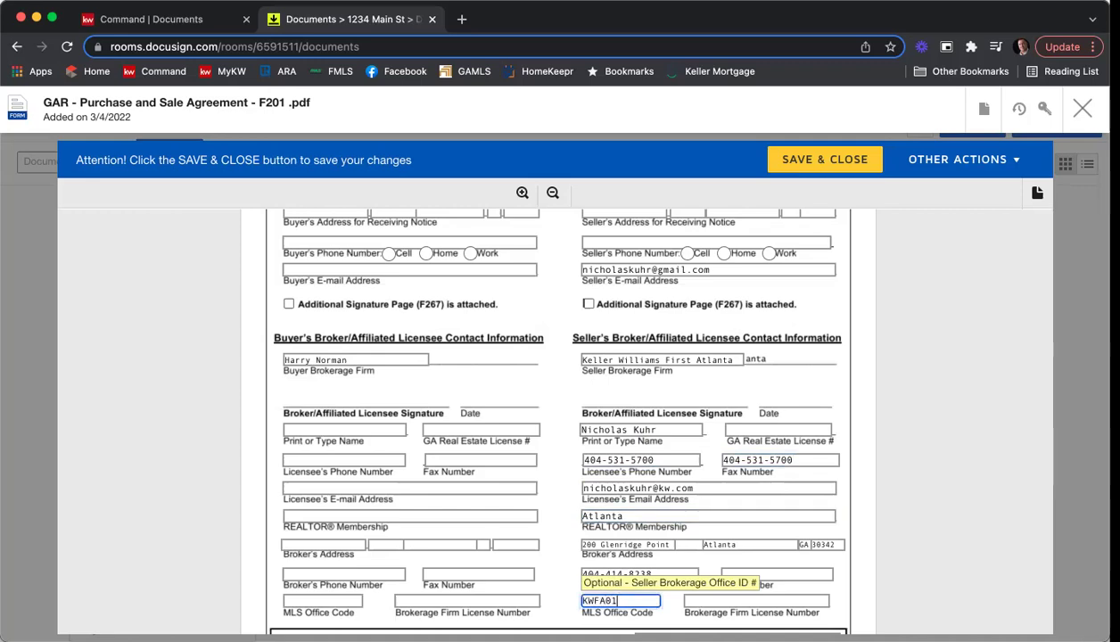
{"action": "key", "text": "Tab"}
{"action": "type", "text": "H-33313"}
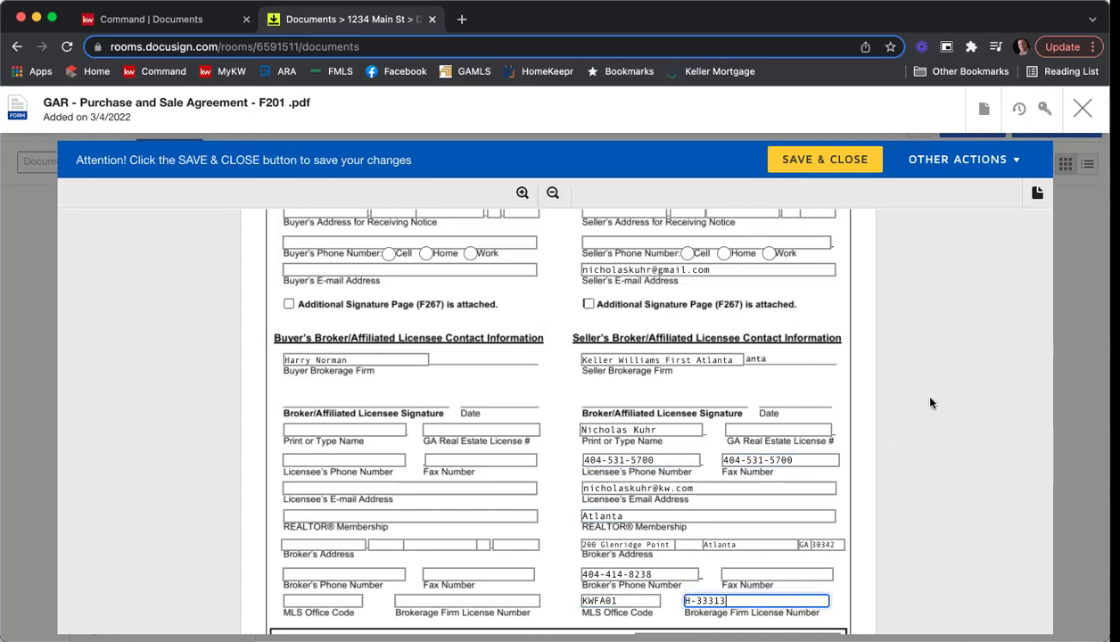
Save and close the completed F201 Purchase and Sale Agreement using SAVE & CLOSE.
{"action": "scroll", "coordinate": [423, 401], "scroll_direction": "up", "scroll_amount": 1}
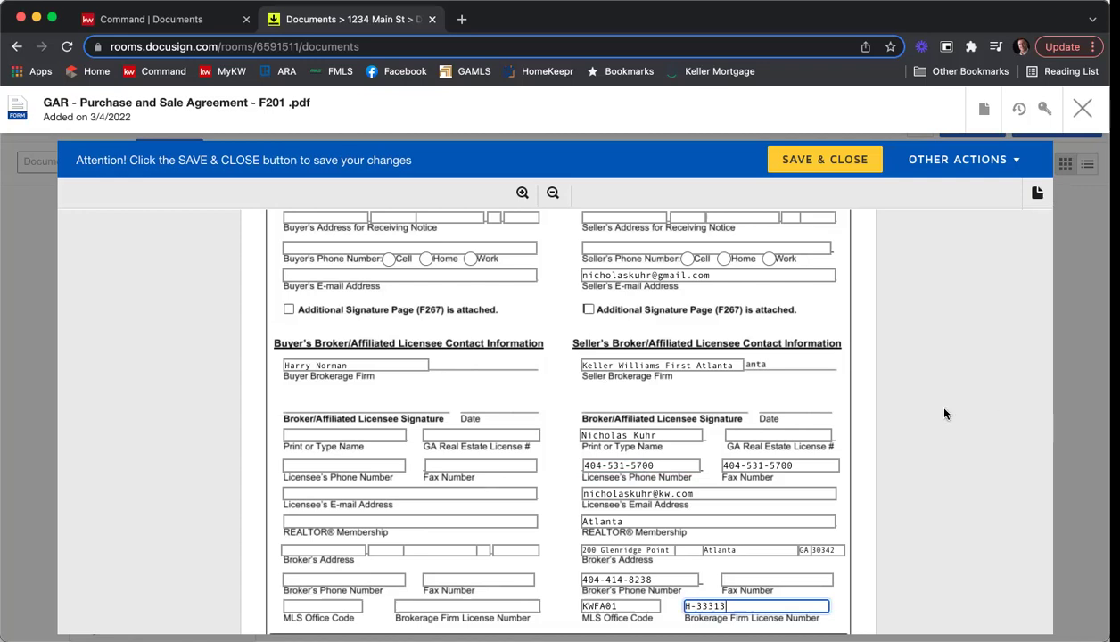
{"action": "scroll", "coordinate": [946, 417], "scroll_direction": "up", "scroll_amount": 4}
{"action": "scroll", "coordinate": [945, 416], "scroll_direction": "up", "scroll_amount": 2}
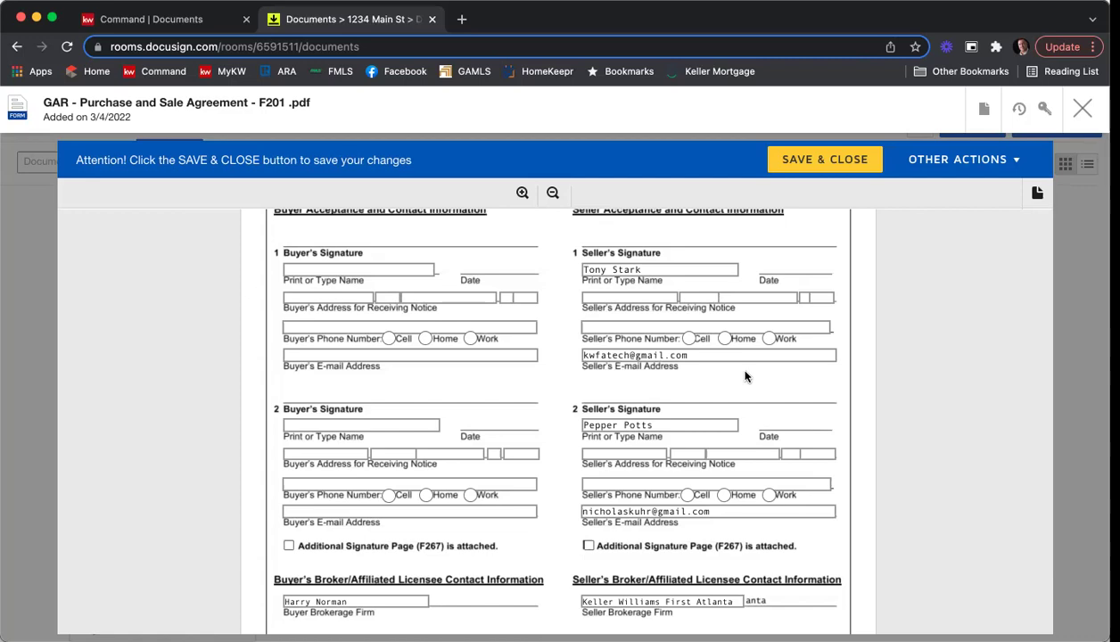
{"action": "scroll", "coordinate": [927, 299], "scroll_direction": "down", "scroll_amount": 2}
{"action": "scroll", "coordinate": [938, 304], "scroll_direction": "down", "scroll_amount": 5}
{"action": "scroll", "coordinate": [938, 305], "scroll_direction": "down", "scroll_amount": 6}
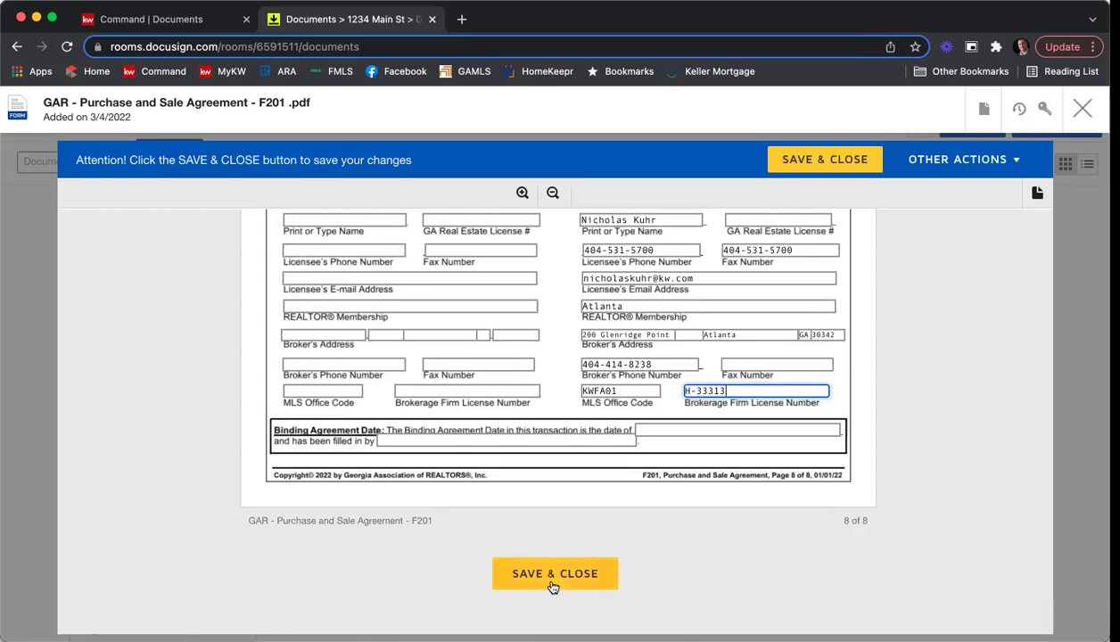
{"action": "left_click", "coordinate": [554, 585]}
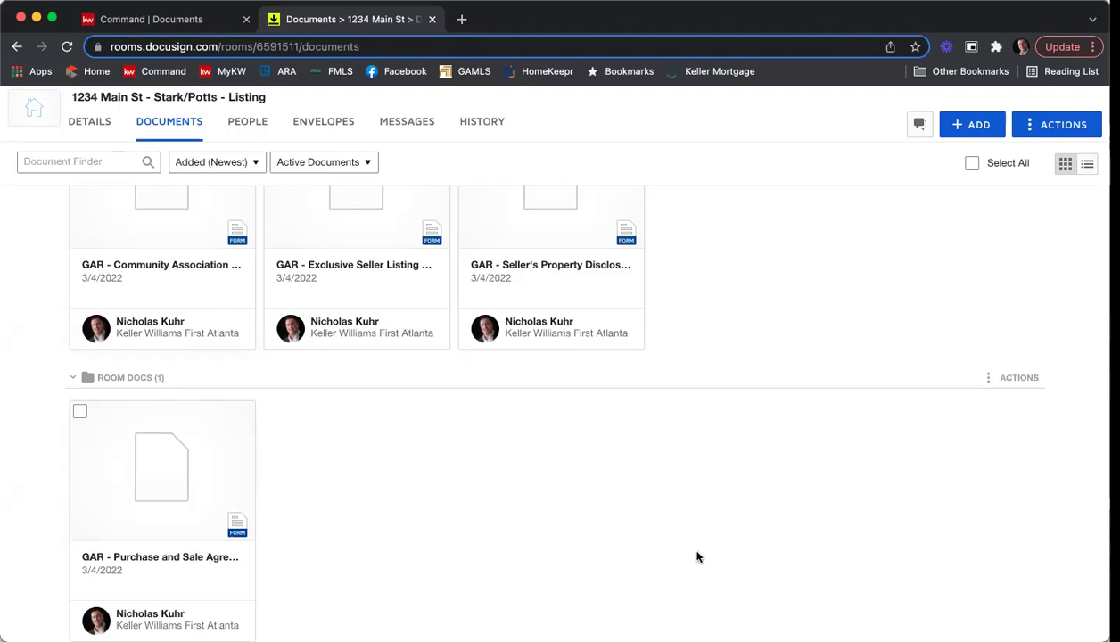
Scroll back up to the top of the 1234 Main St room's Documents list.
{"action": "scroll", "coordinate": [698, 557], "scroll_direction": "up", "scroll_amount": 1}
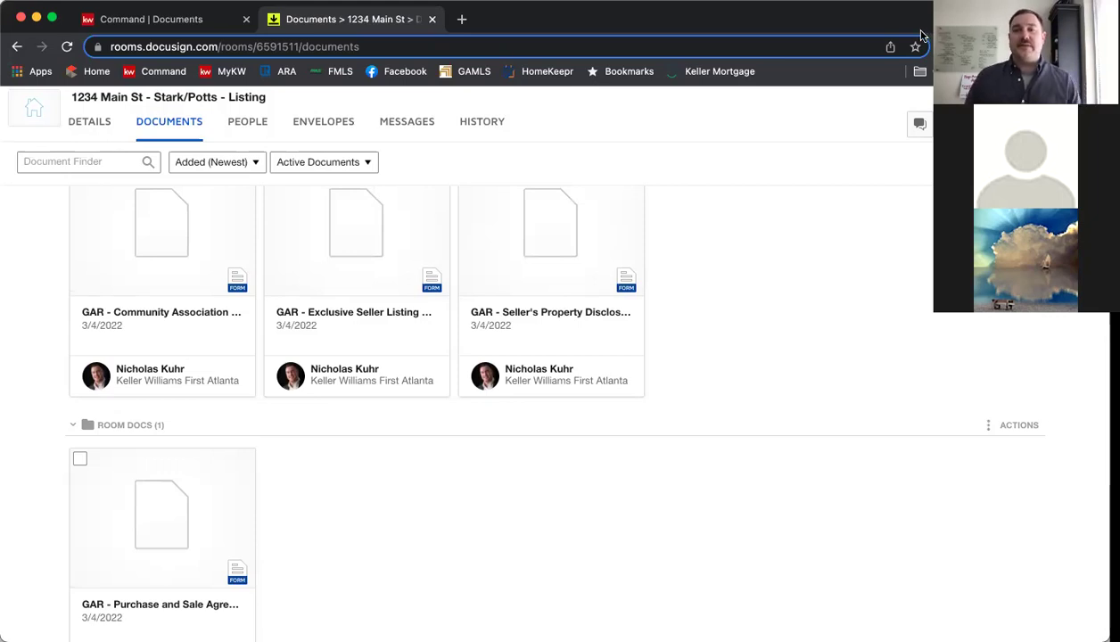
{"action": "scroll", "coordinate": [803, 349], "scroll_direction": "up", "scroll_amount": 3}
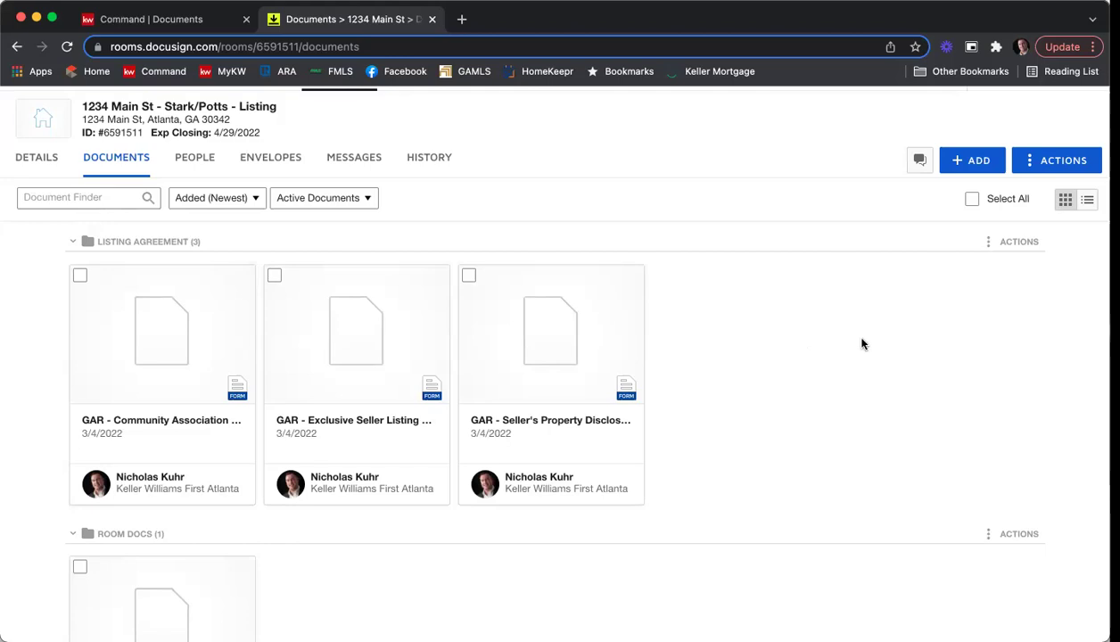
Select the Community Association, Exclusive Seller Listing and Seller's Property Disclosure documents.
{"action": "left_click", "coordinate": [80, 278]}
{"action": "left_click", "coordinate": [274, 275]}
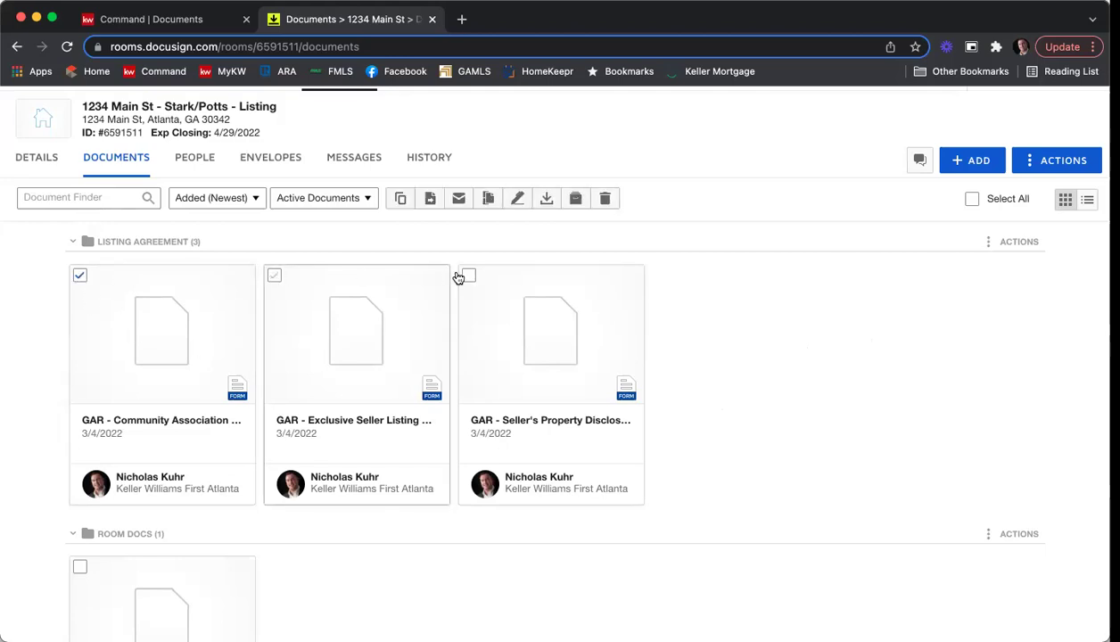
{"action": "left_click", "coordinate": [469, 277]}
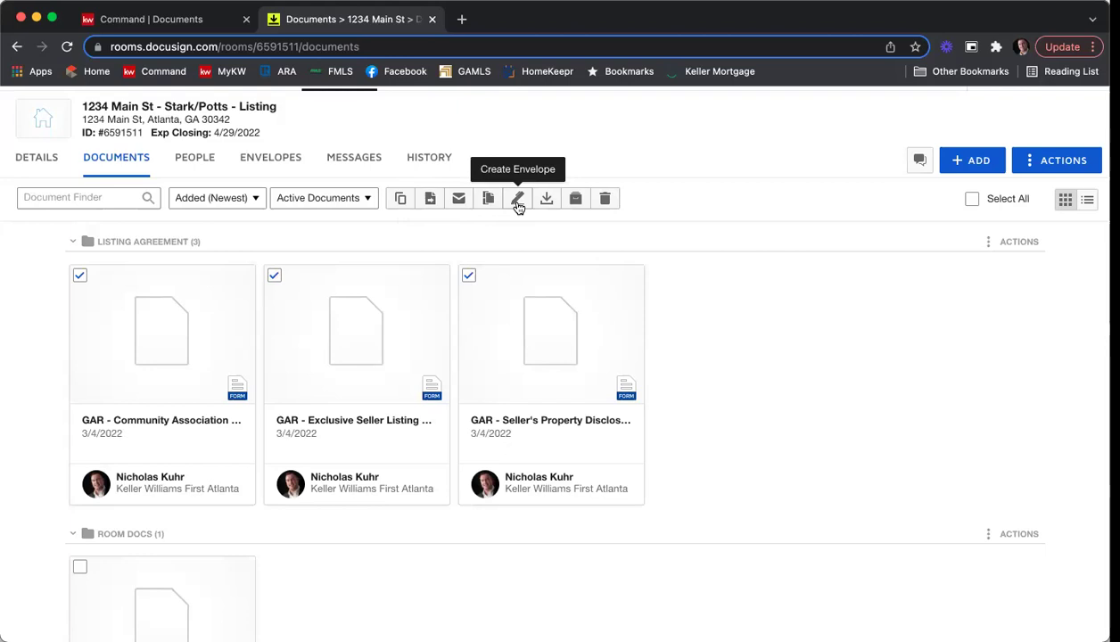
Create a new envelope from the Envelopes tab and select its default name 'Please DocuSign'.
{"action": "left_click", "coordinate": [265, 162]}
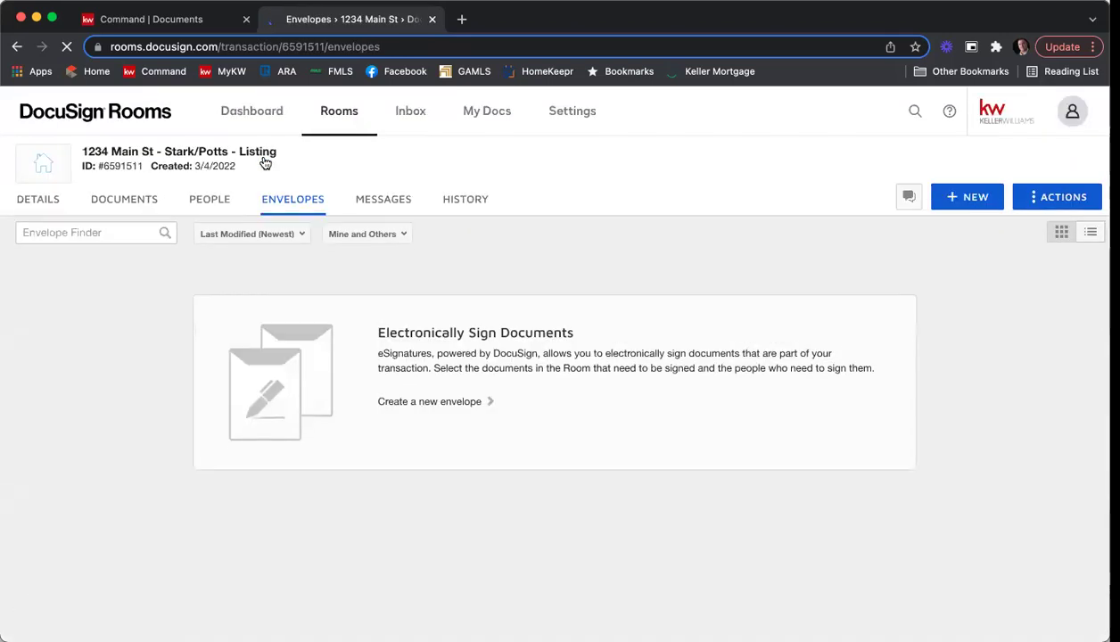
{"action": "left_click", "coordinate": [960, 203]}
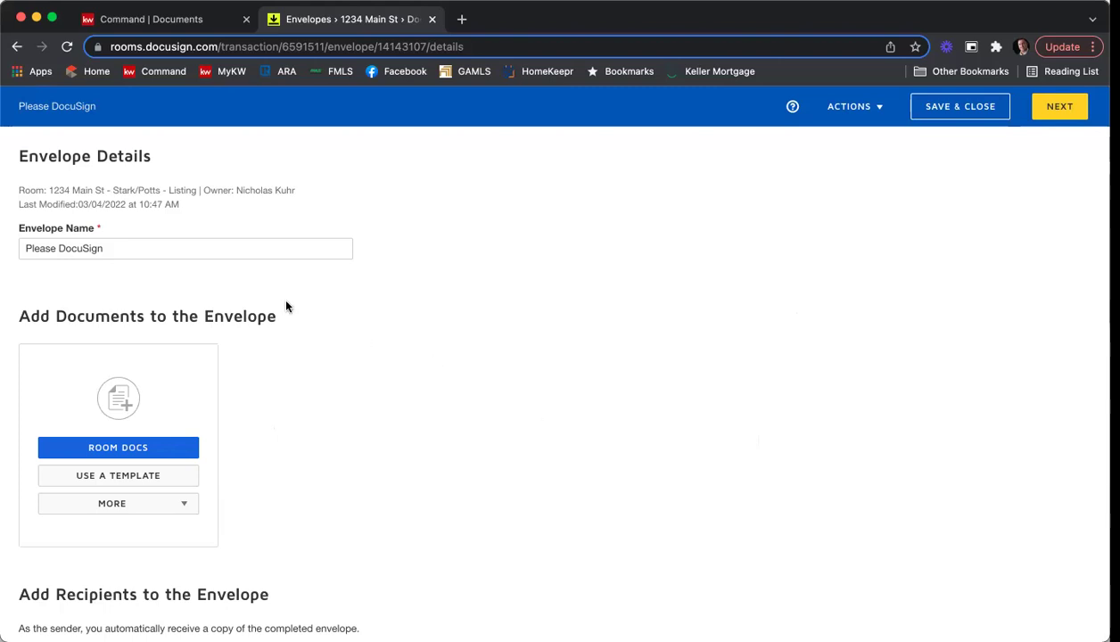
{"action": "triple_click", "coordinate": [190, 247]}
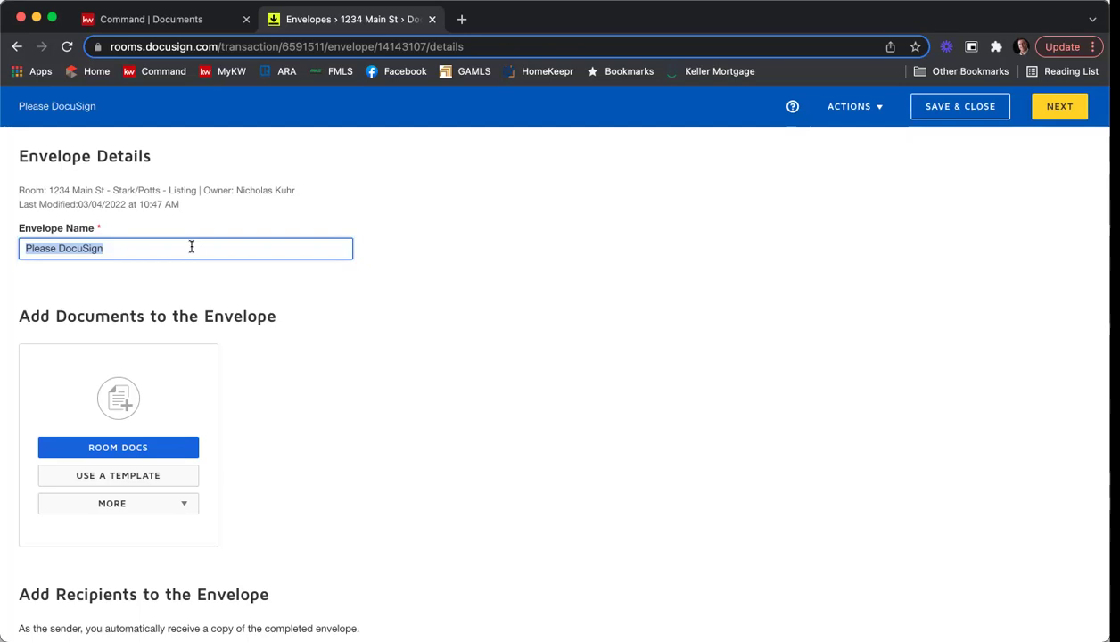
Enter '1234 Main St ESLA & PSA' as the Envelope Name, correcting a typo, and scroll down.
{"action": "type", "text": "1234 Man"}
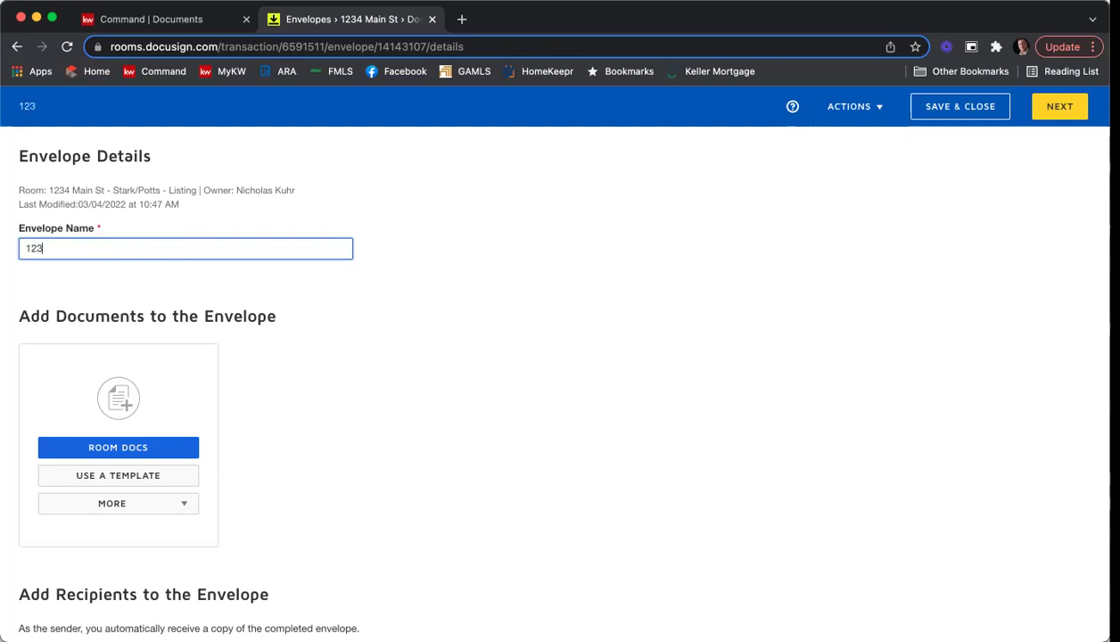
{"action": "key", "text": "BackSpace"}
{"action": "key", "text": "BackSpace"}
{"action": "type", "text": "in St ESLA & PSA"}
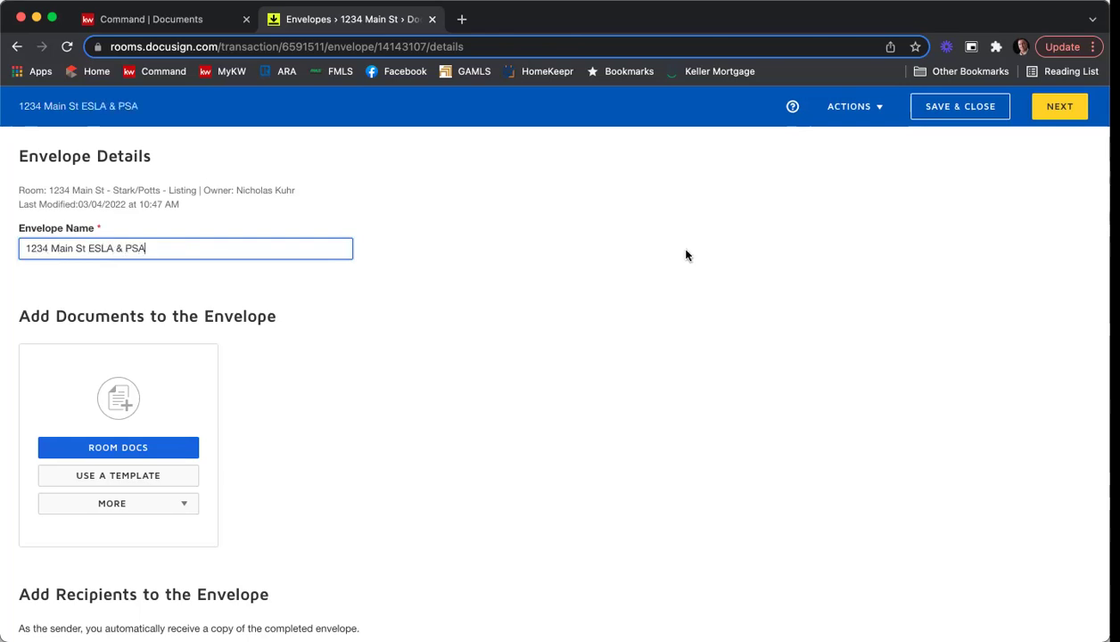
{"action": "scroll", "coordinate": [686, 256], "scroll_direction": "down", "scroll_amount": 2}
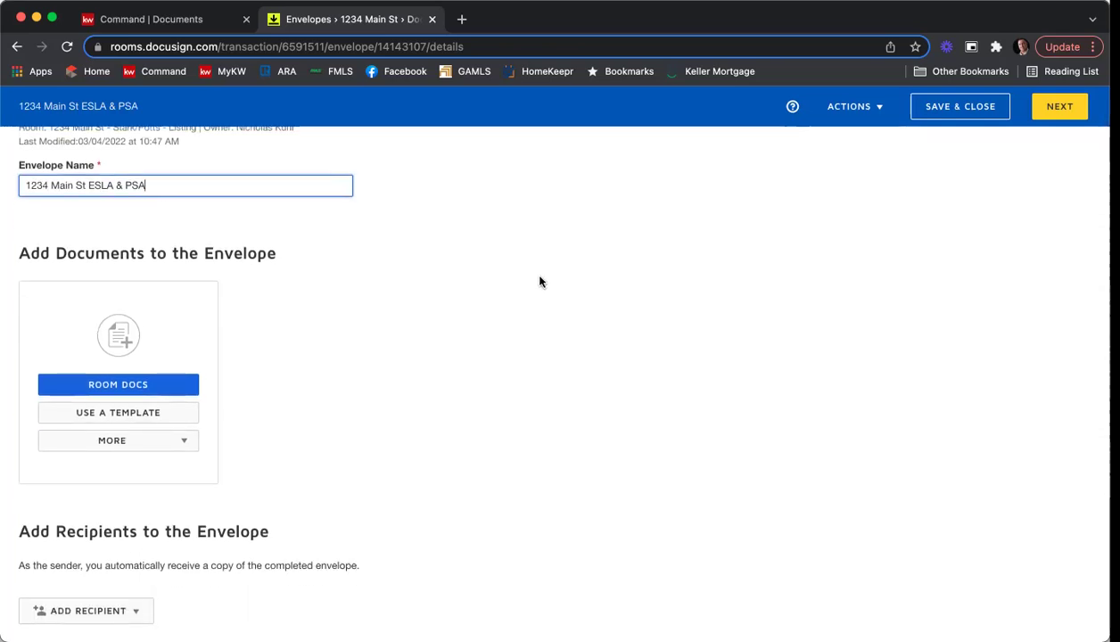
{"action": "scroll", "coordinate": [527, 270], "scroll_direction": "down", "scroll_amount": 2}
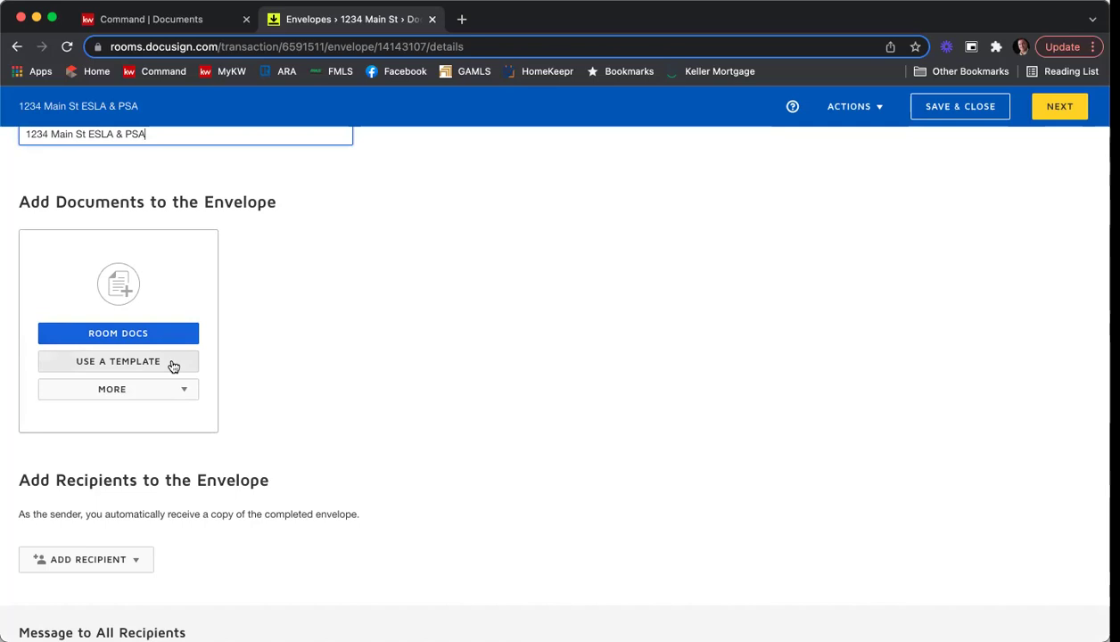
{"action": "left_click", "coordinate": [158, 387]}
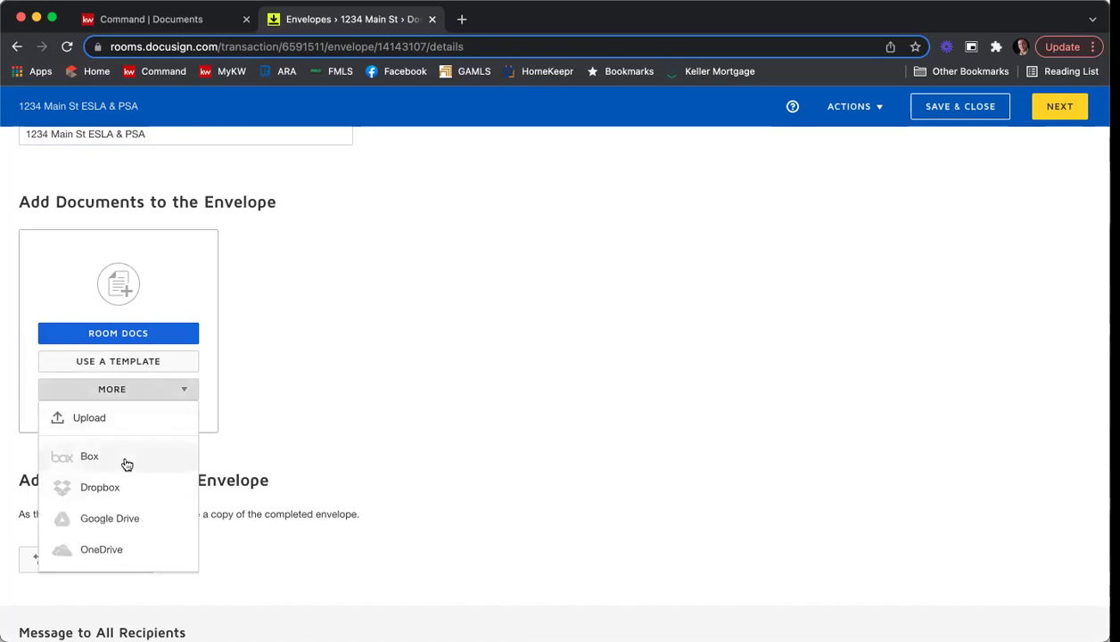
{"action": "left_click", "coordinate": [326, 370]}
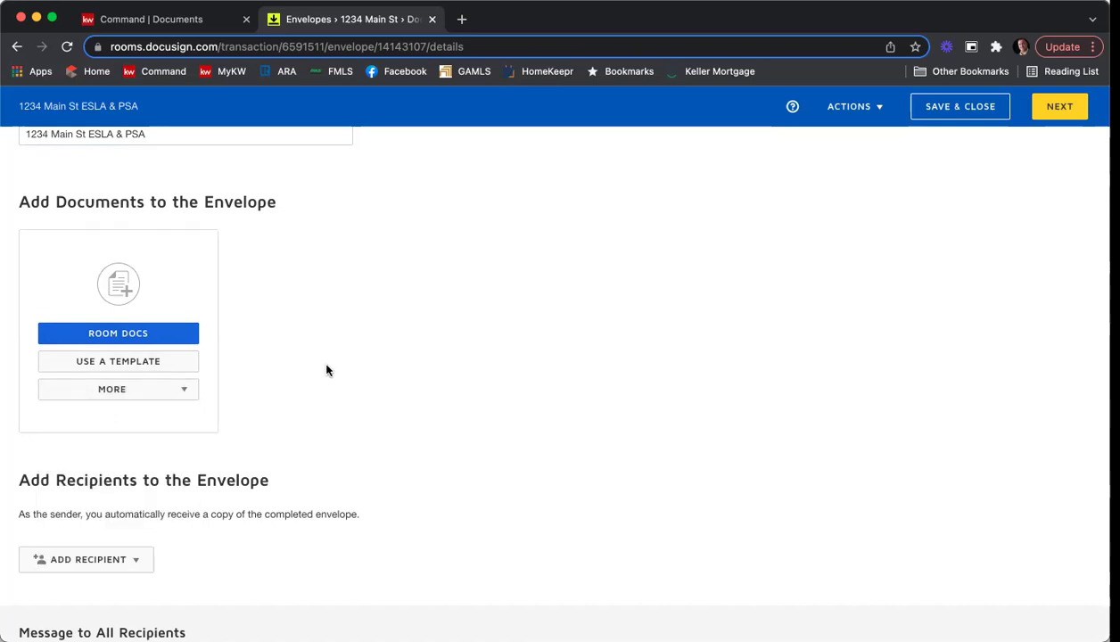
{"action": "left_click", "coordinate": [129, 333]}
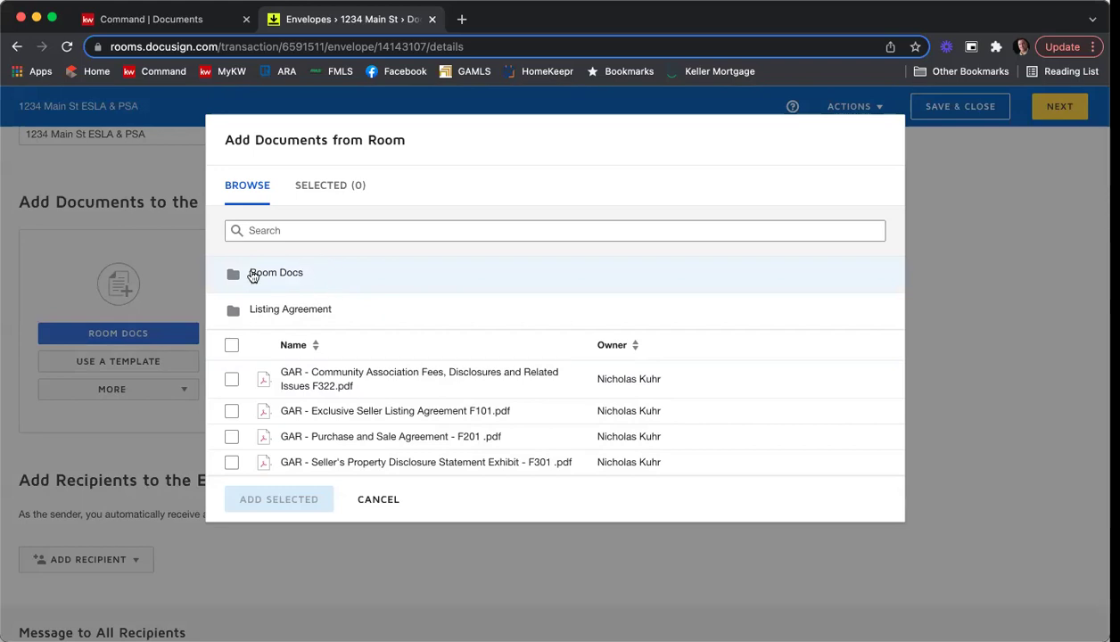
Add the Community Association Fees, Exclusive Seller Listing, Purchase and Sale, and Seller's Property Disclosure PDFs.
{"action": "left_click", "coordinate": [253, 277]}
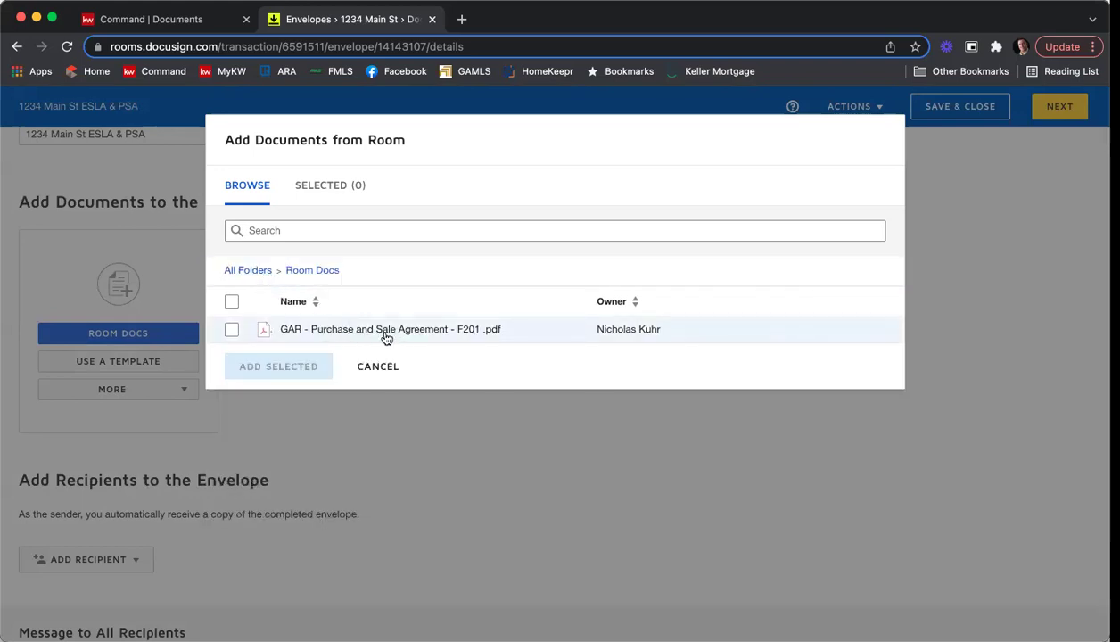
{"action": "left_click", "coordinate": [250, 271]}
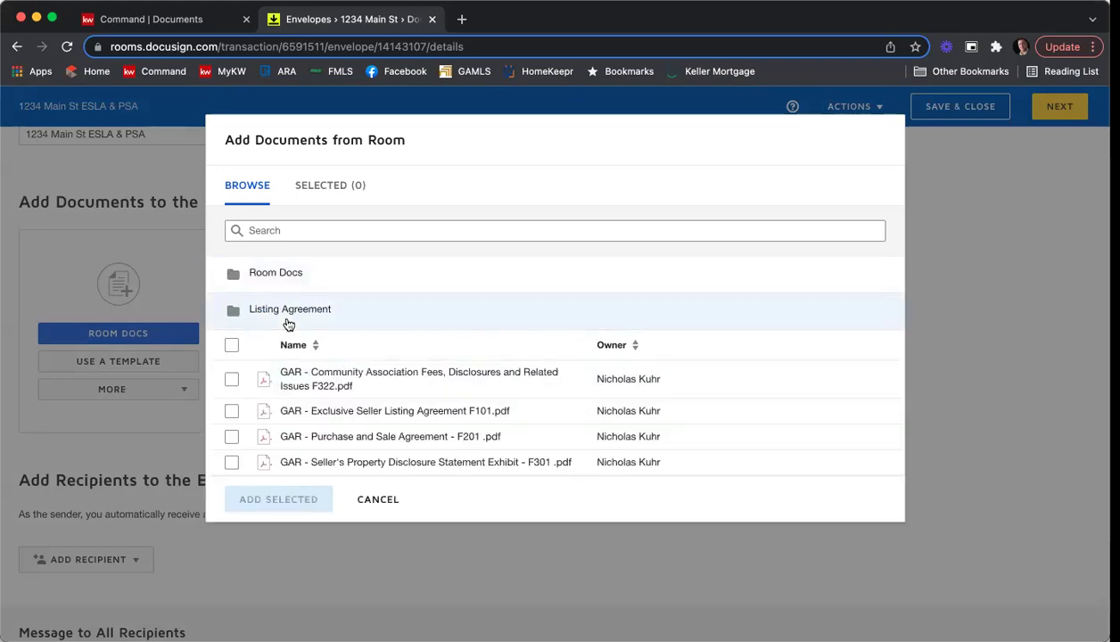
{"action": "left_click", "coordinate": [288, 321]}
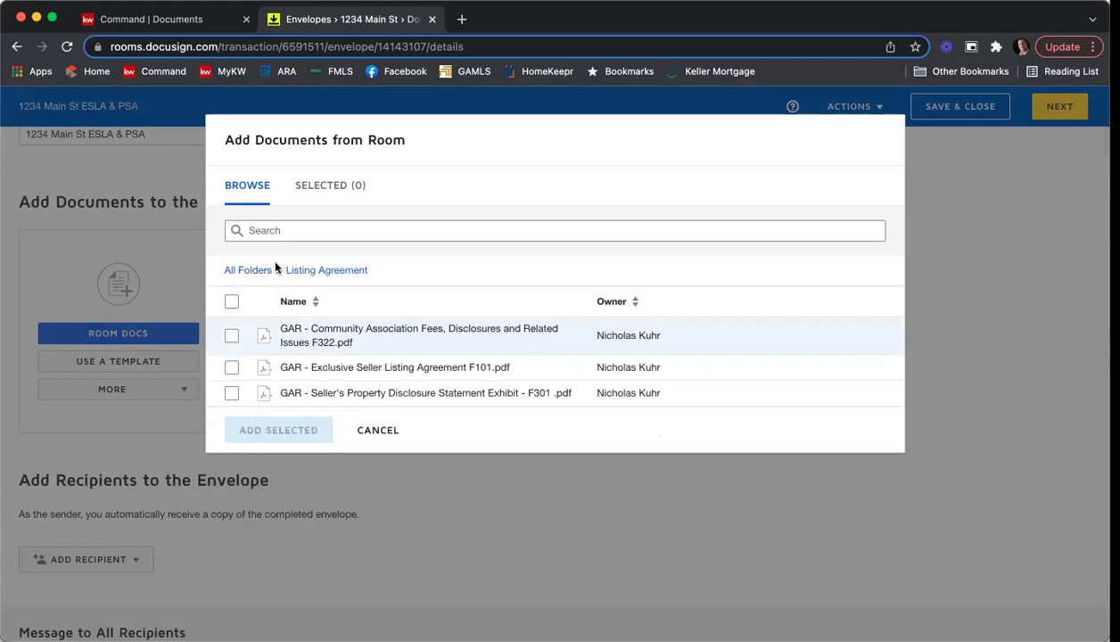
{"action": "left_click", "coordinate": [239, 270]}
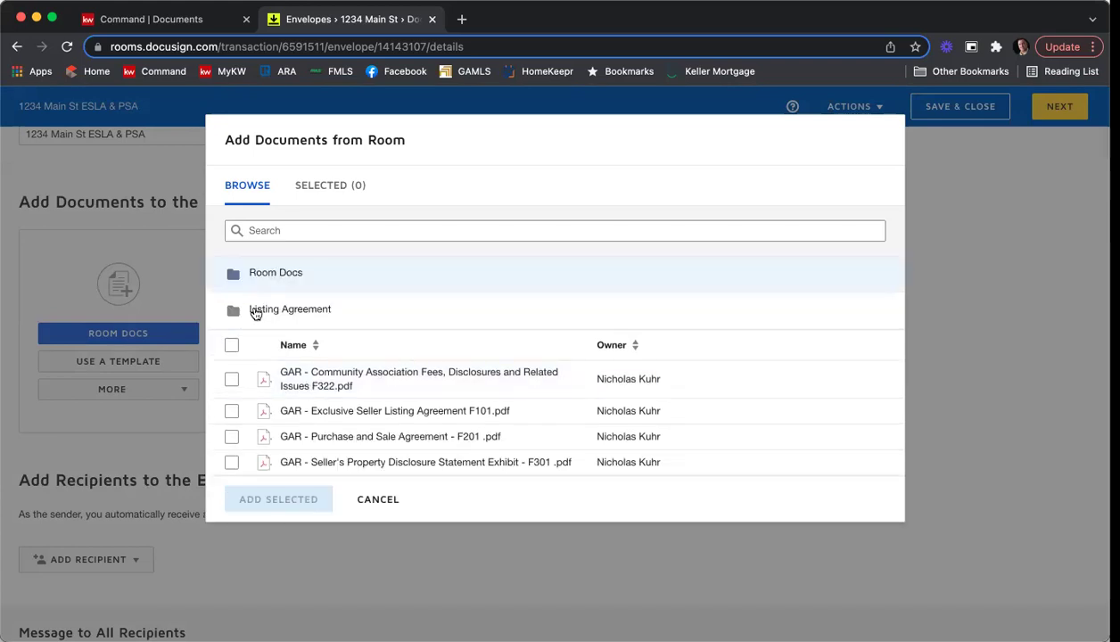
{"action": "left_click", "coordinate": [229, 378]}
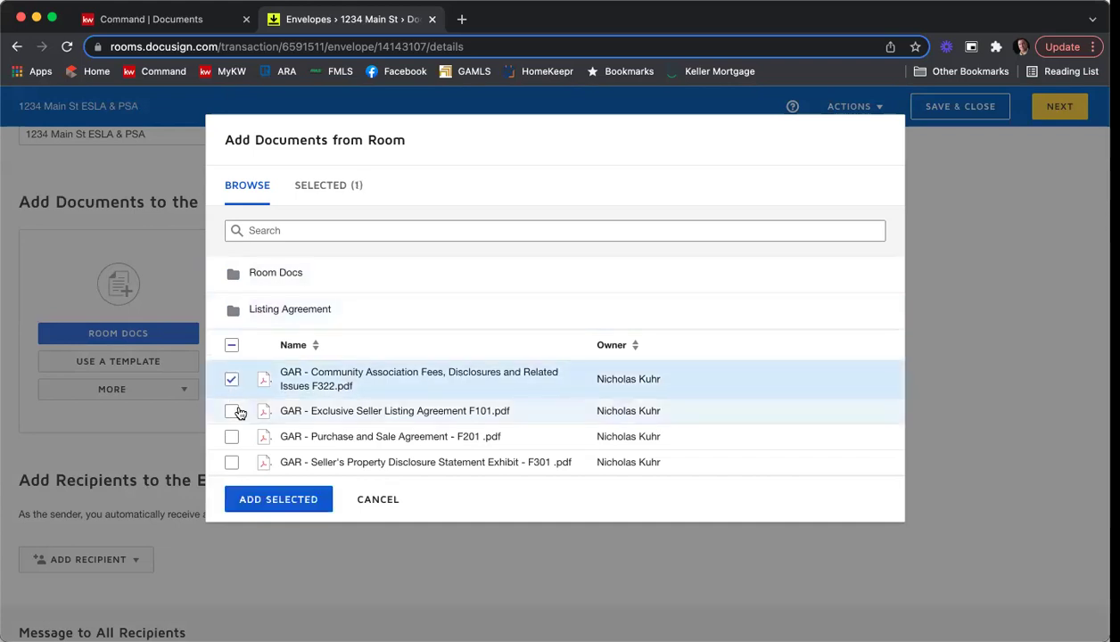
{"action": "left_click", "coordinate": [231, 418]}
{"action": "left_click", "coordinate": [231, 436]}
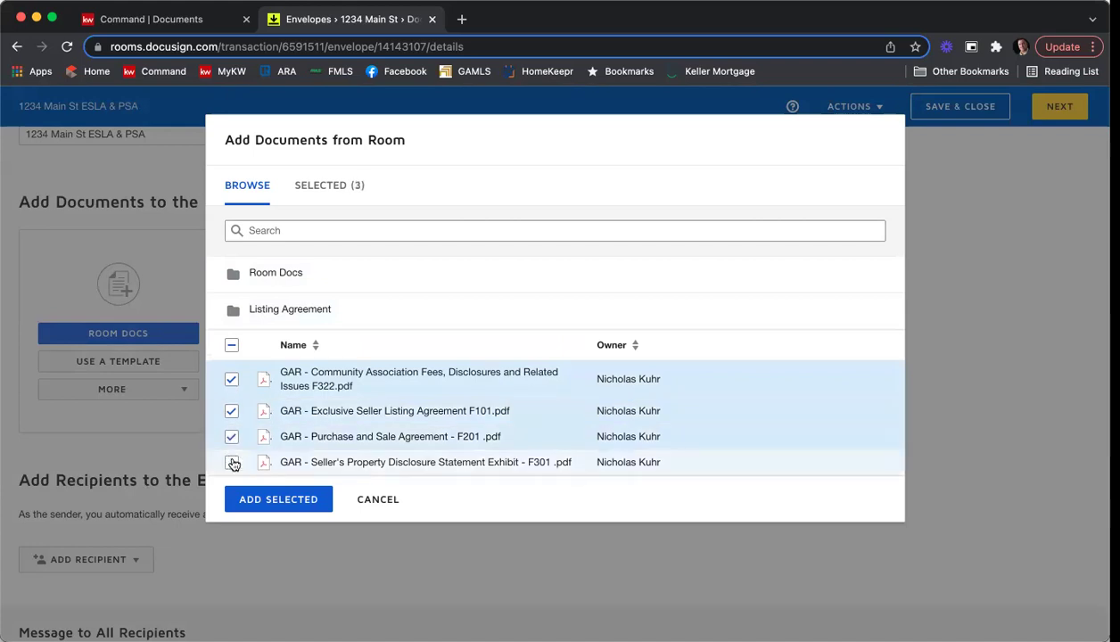
{"action": "left_click", "coordinate": [231, 462]}
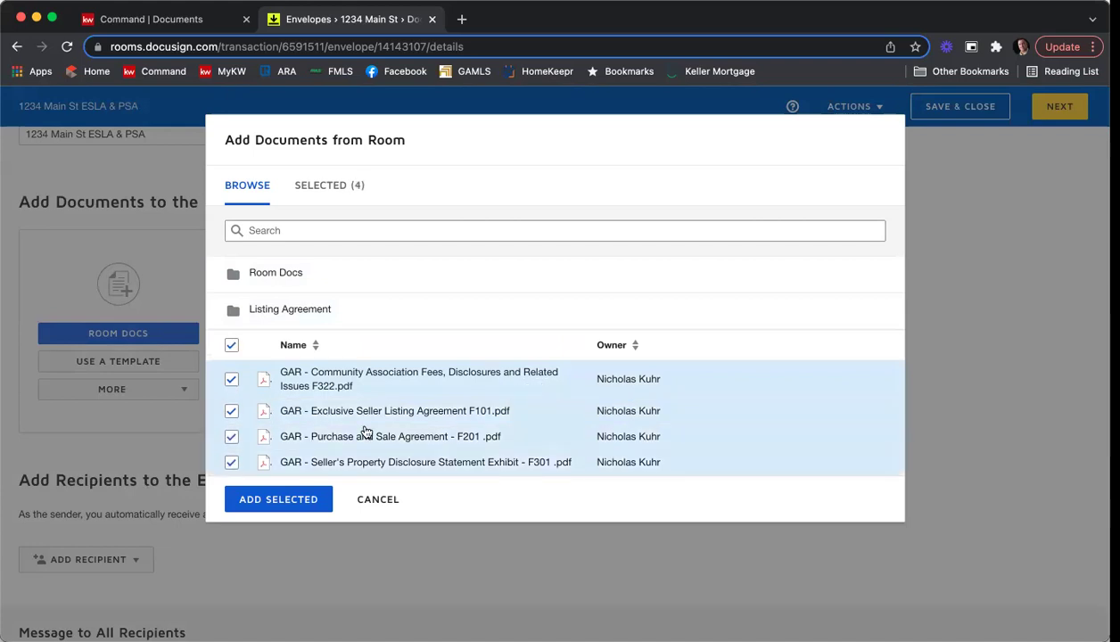
{"action": "left_click", "coordinate": [278, 499]}
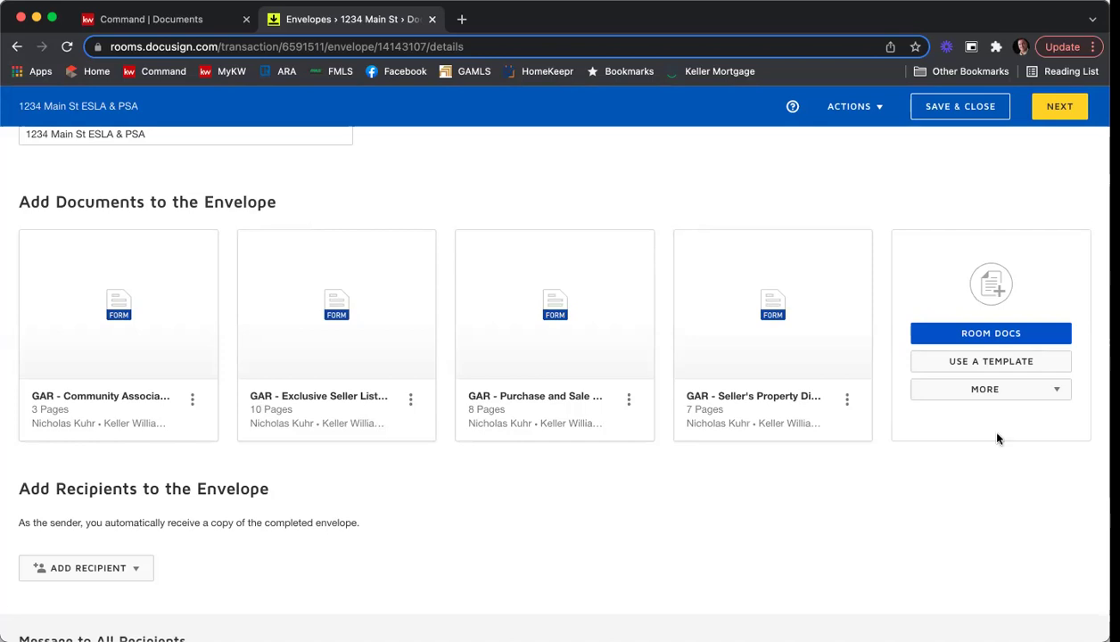
Add the Seller - Affiliated Marketing and Seller - Wire Fraud Disclosure templates from All Templates.
{"action": "left_click", "coordinate": [962, 362]}
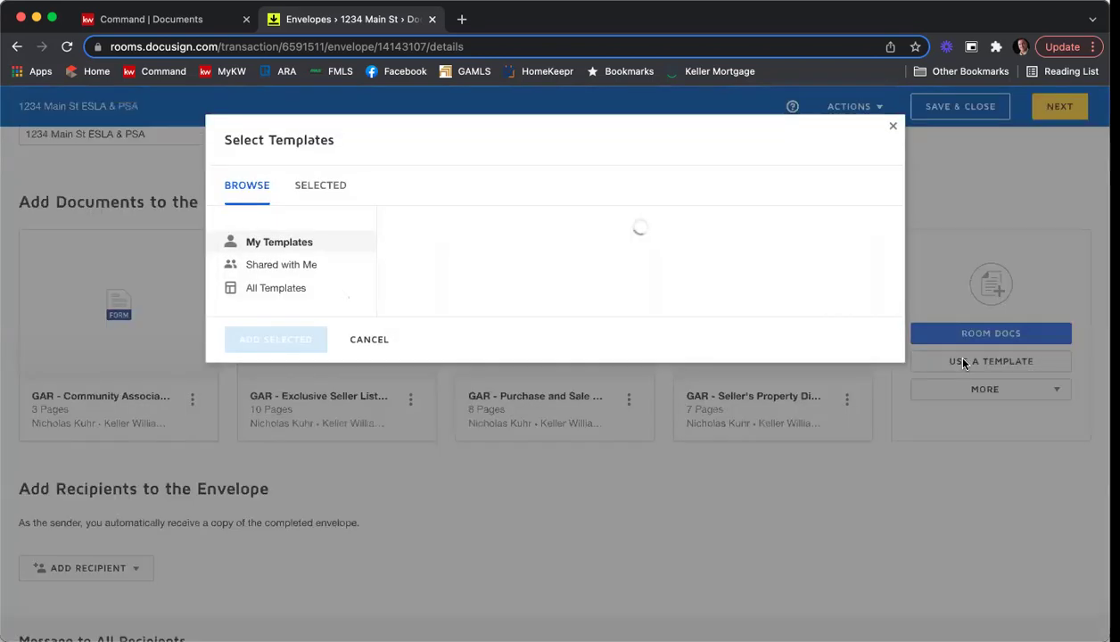
{"action": "left_click", "coordinate": [284, 297]}
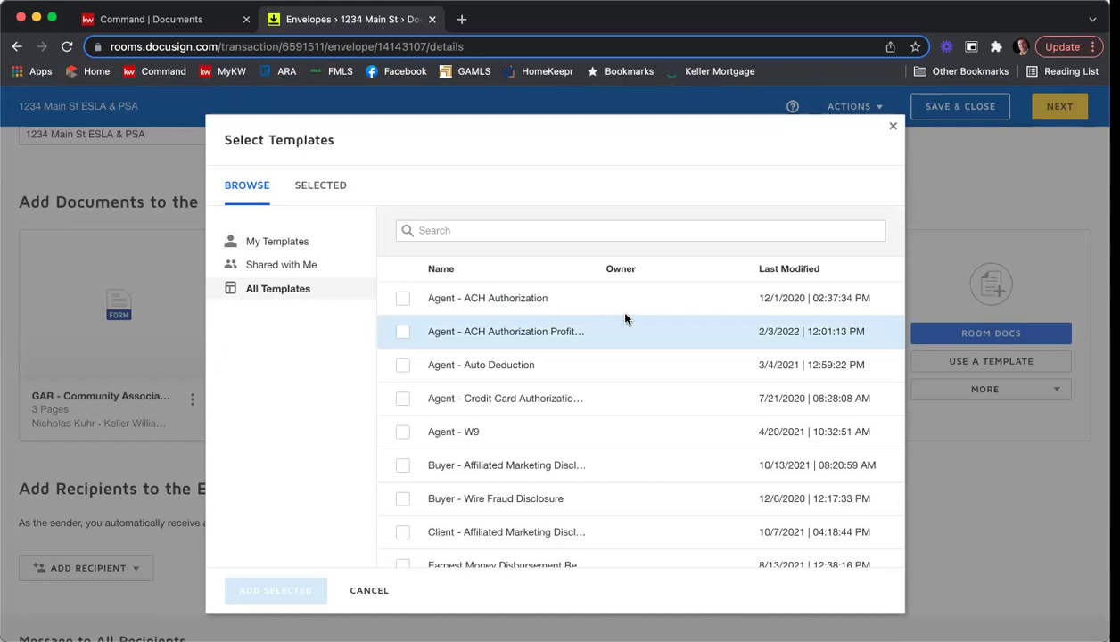
{"action": "scroll", "coordinate": [624, 318], "scroll_direction": "down", "scroll_amount": 2}
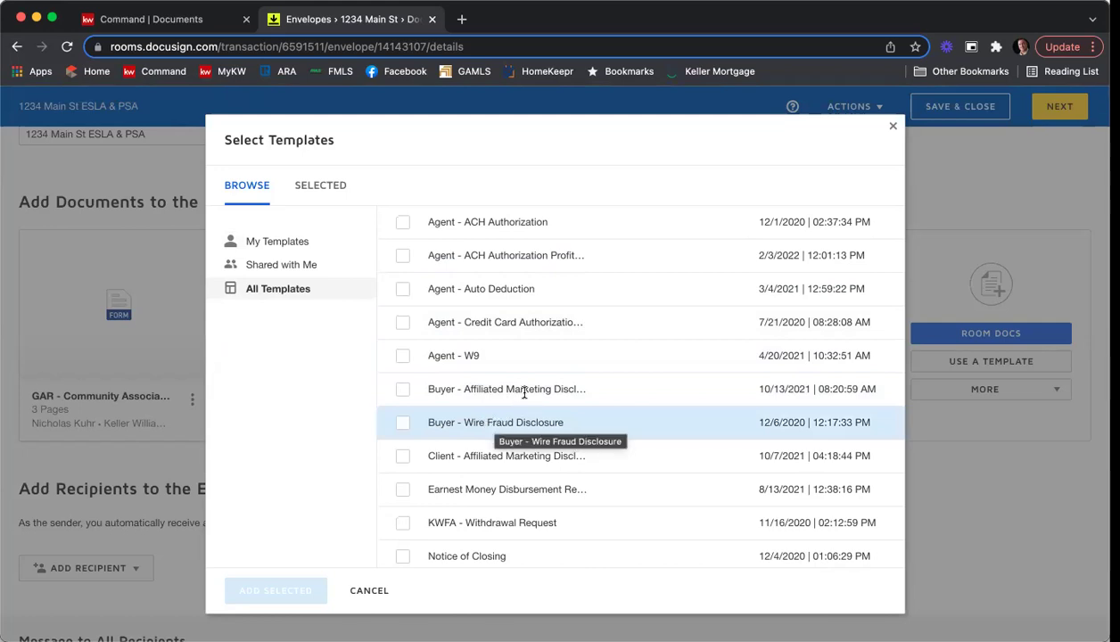
{"action": "scroll", "coordinate": [523, 393], "scroll_direction": "down", "scroll_amount": 3}
{"action": "scroll", "coordinate": [523, 392], "scroll_direction": "down", "scroll_amount": 3}
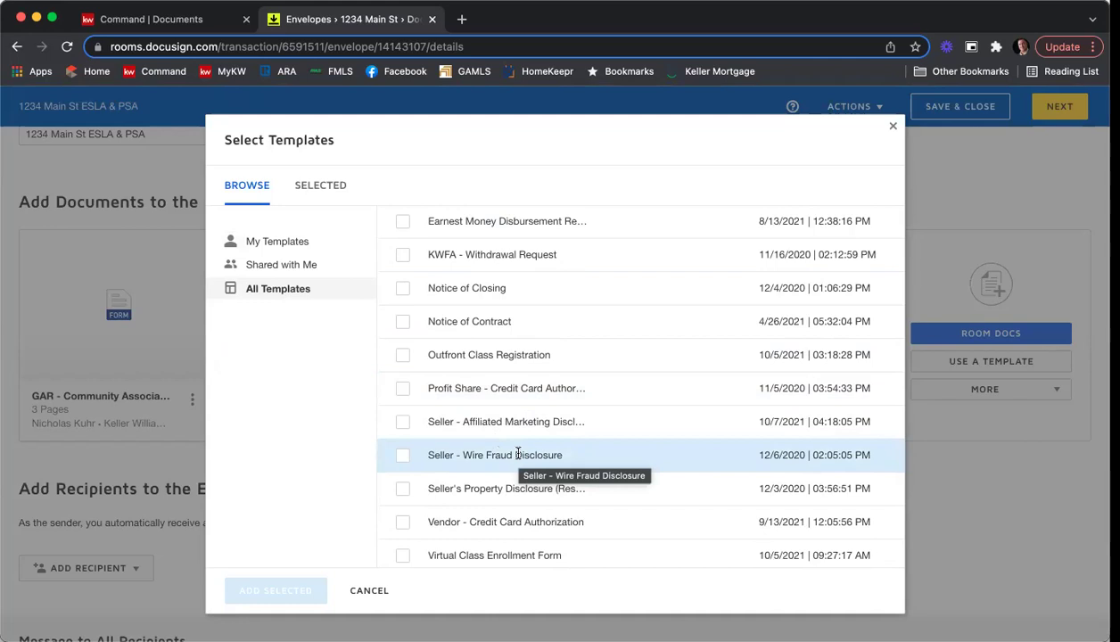
{"action": "left_click", "coordinate": [401, 424]}
{"action": "left_click", "coordinate": [401, 458]}
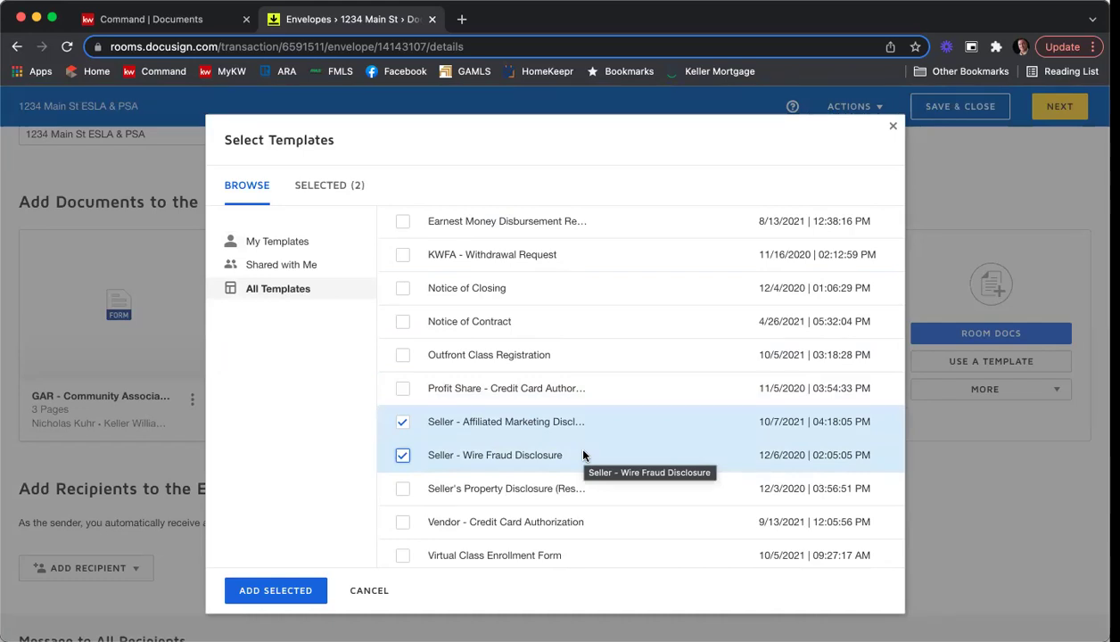
{"action": "left_click", "coordinate": [275, 591]}
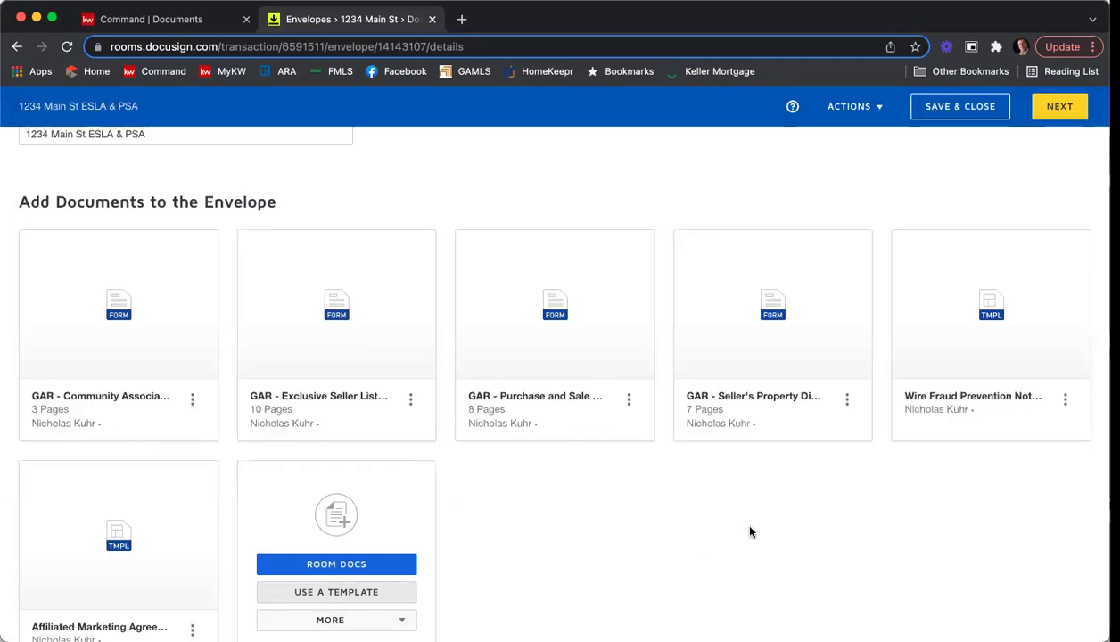
{"action": "scroll", "coordinate": [756, 531], "scroll_direction": "down", "scroll_amount": 2}
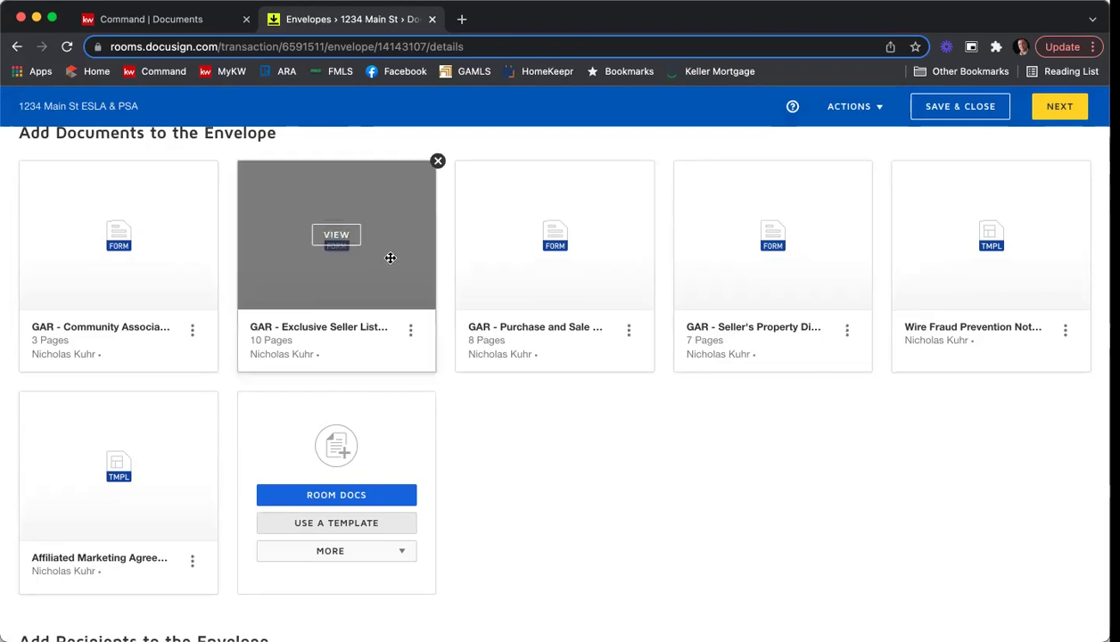
{"action": "left_click_drag", "start_coordinate": [342, 265], "coordinate": [169, 266]}
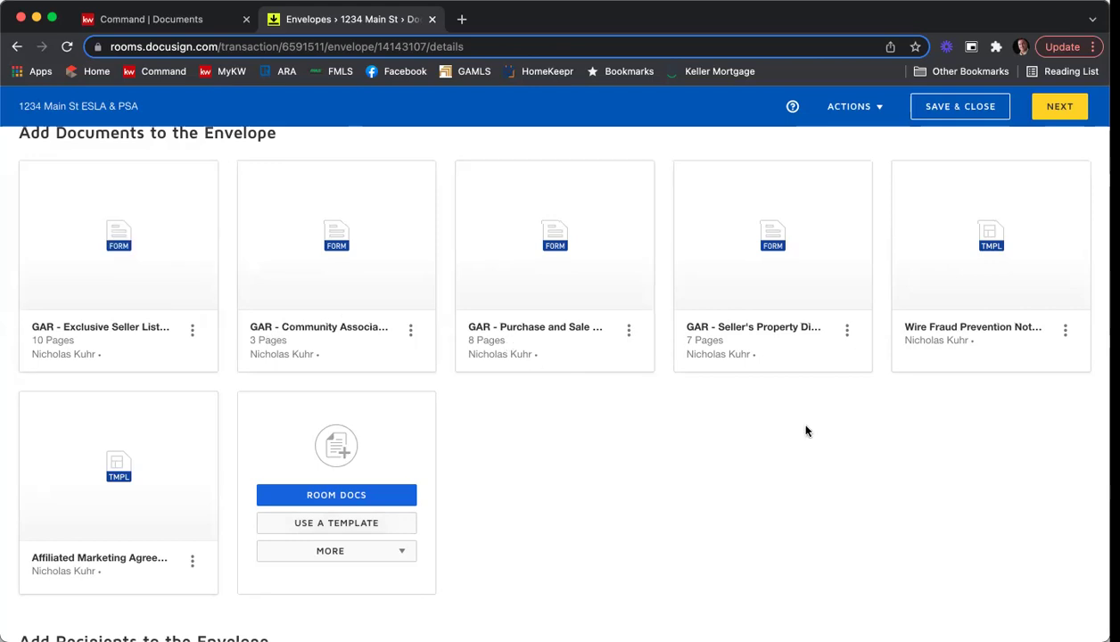
{"action": "scroll", "coordinate": [827, 342], "scroll_direction": "down", "scroll_amount": 1}
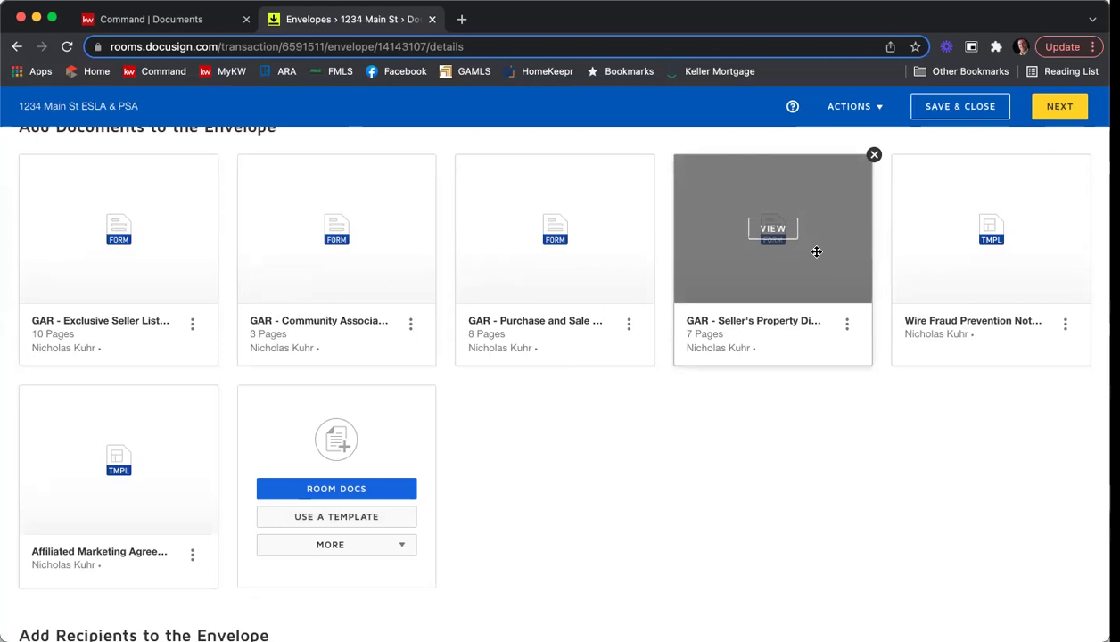
{"action": "left_click_drag", "start_coordinate": [816, 252], "coordinate": [353, 257]}
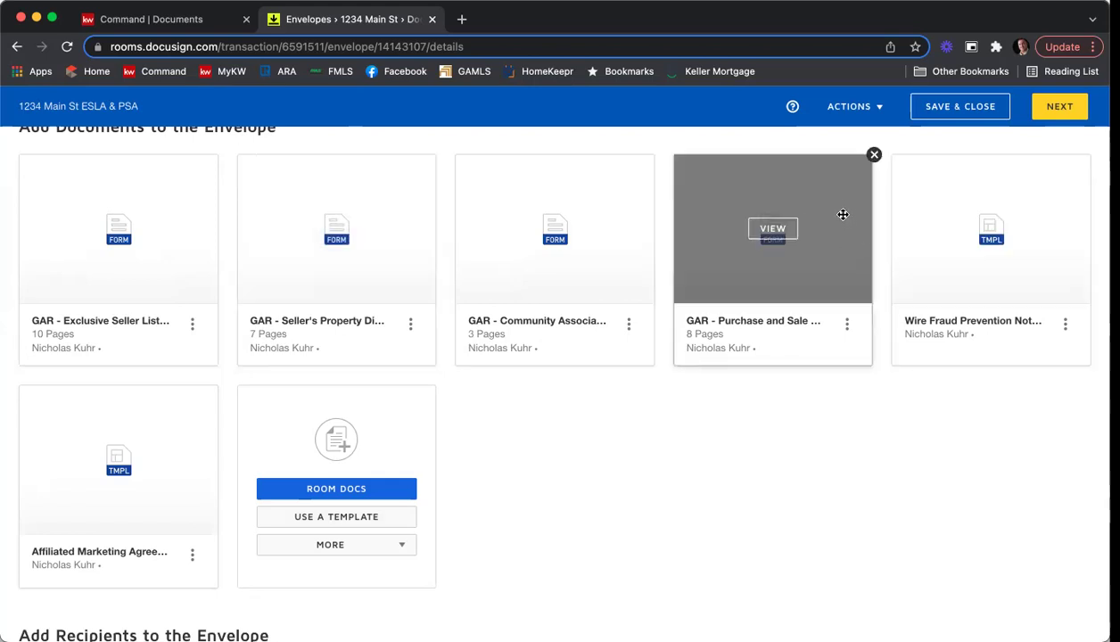
{"action": "left_click_drag", "start_coordinate": [842, 206], "coordinate": [287, 449]}
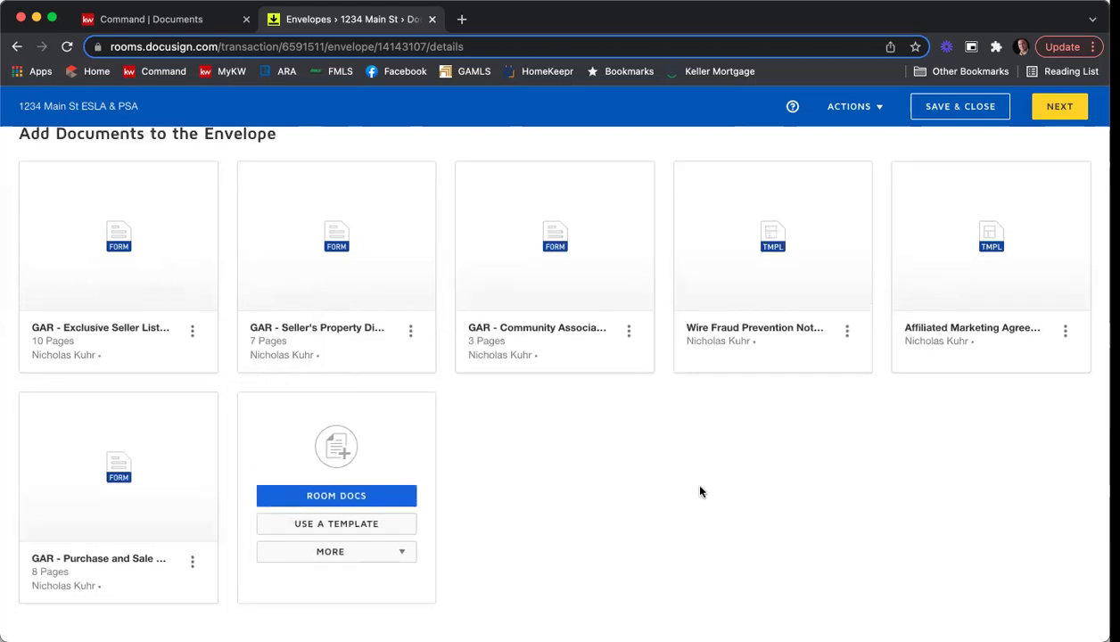
{"action": "scroll", "coordinate": [699, 491], "scroll_direction": "down", "scroll_amount": 1}
{"action": "scroll", "coordinate": [604, 474], "scroll_direction": "up", "scroll_amount": 1}
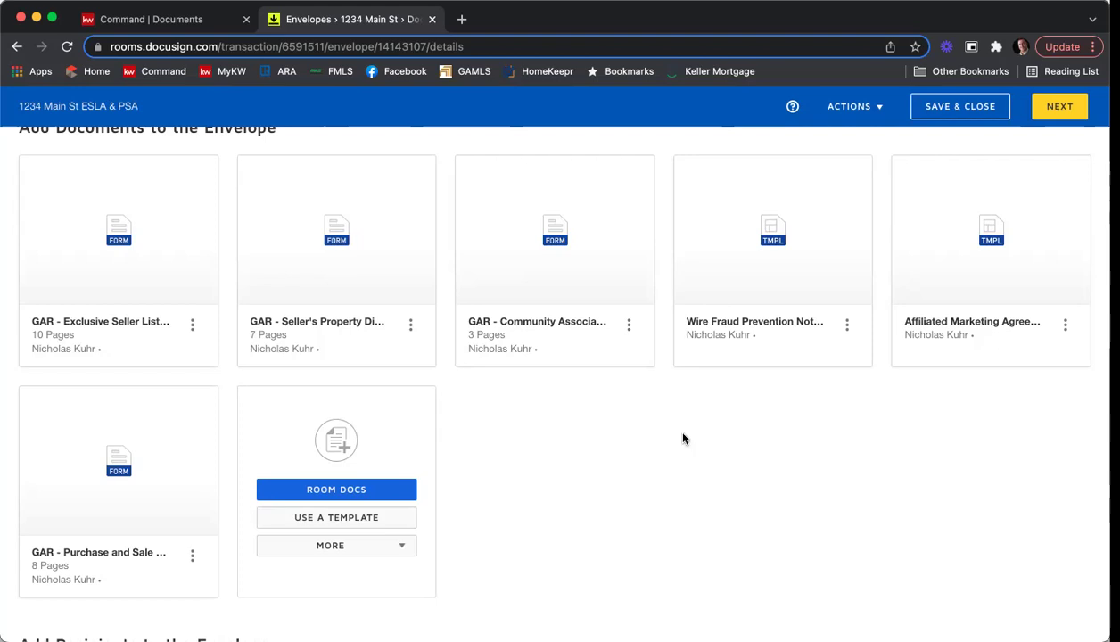
Show the ADD RECIPIENT options in the Add Recipients to the Envelope section.
{"action": "scroll", "coordinate": [685, 434], "scroll_direction": "up", "scroll_amount": 1}
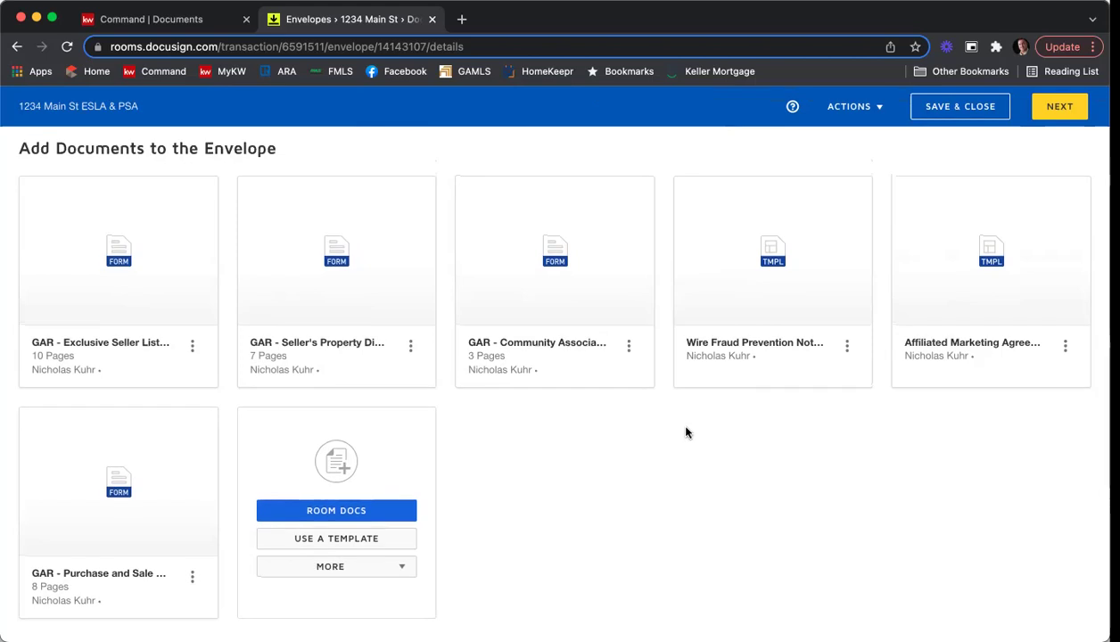
{"action": "scroll", "coordinate": [686, 433], "scroll_direction": "down", "scroll_amount": 5}
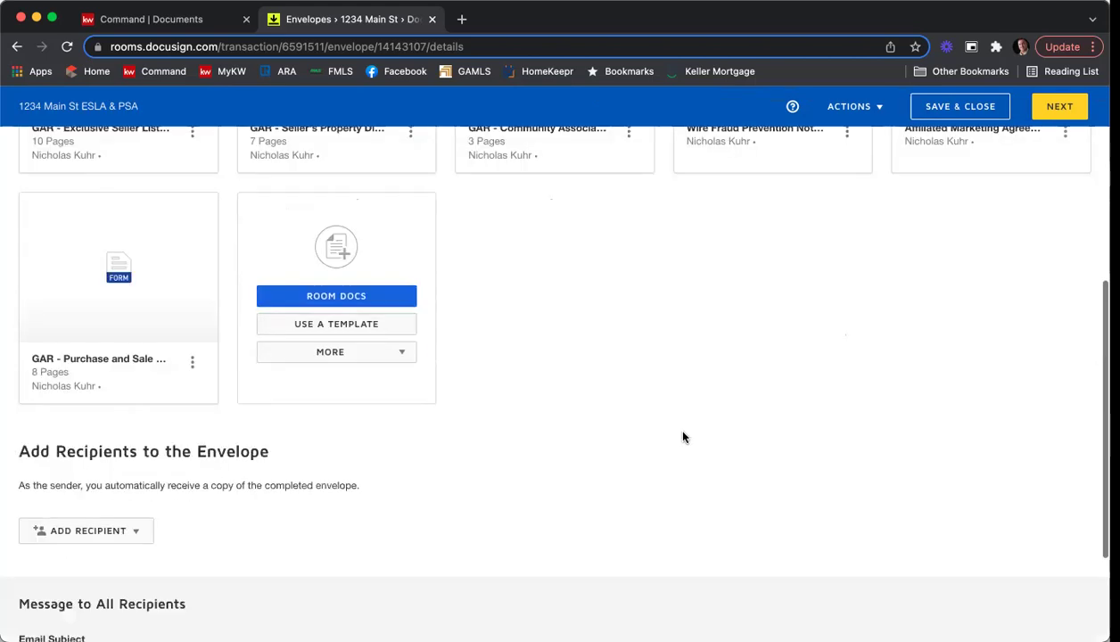
{"action": "scroll", "coordinate": [683, 417], "scroll_direction": "down", "scroll_amount": 3}
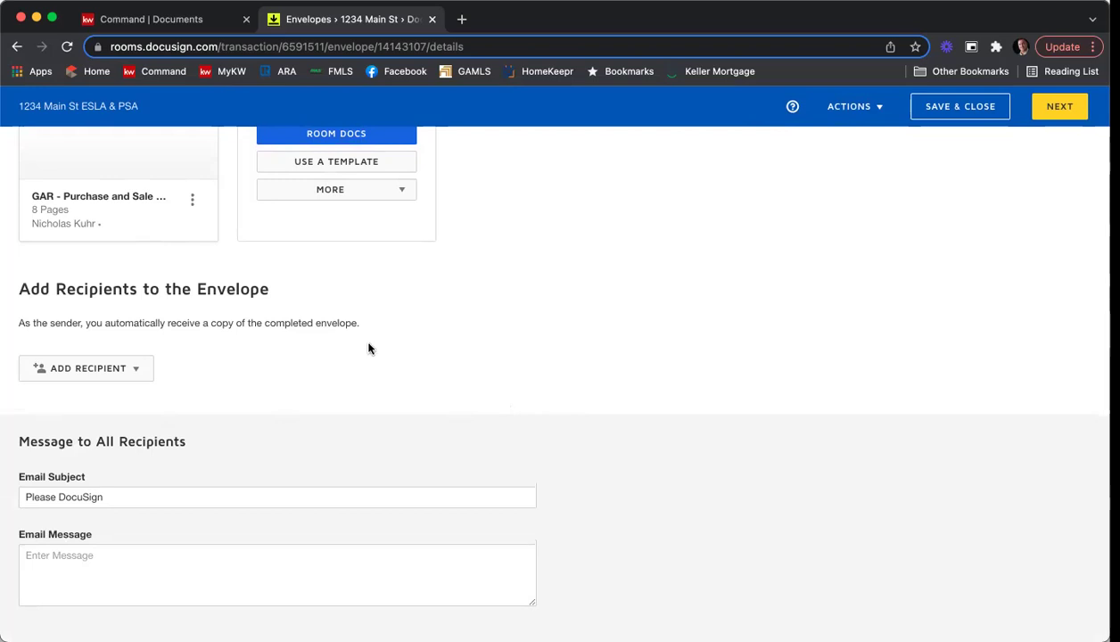
{"action": "left_click", "coordinate": [137, 372]}
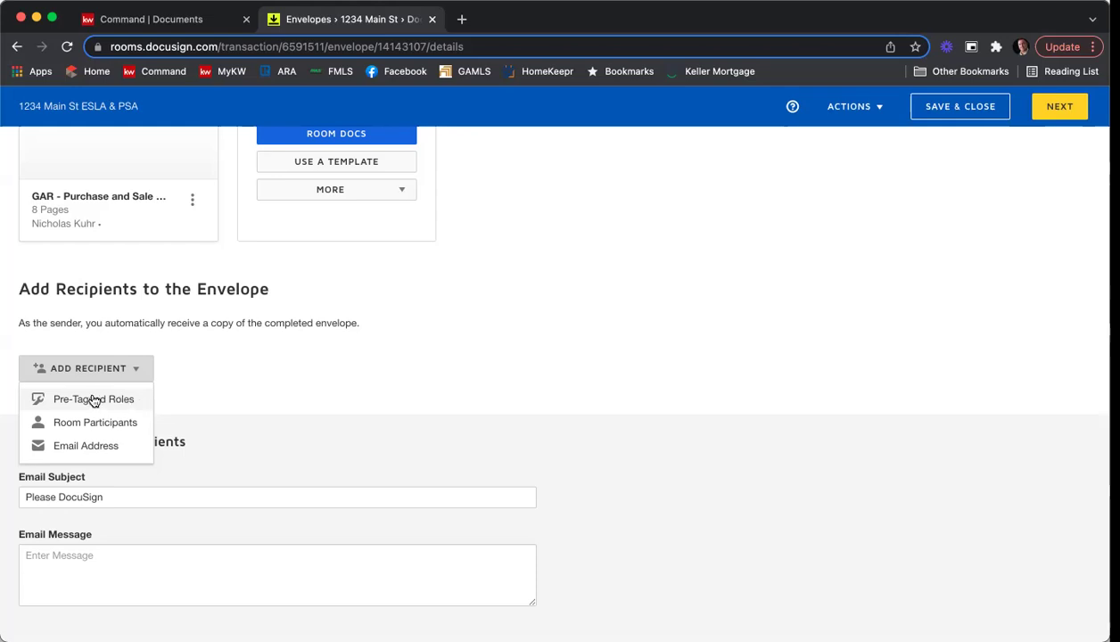
Choose Pre-Tagged Roles and tick Seller One, Seller Two and Listing Agent.
{"action": "left_click", "coordinate": [93, 400]}
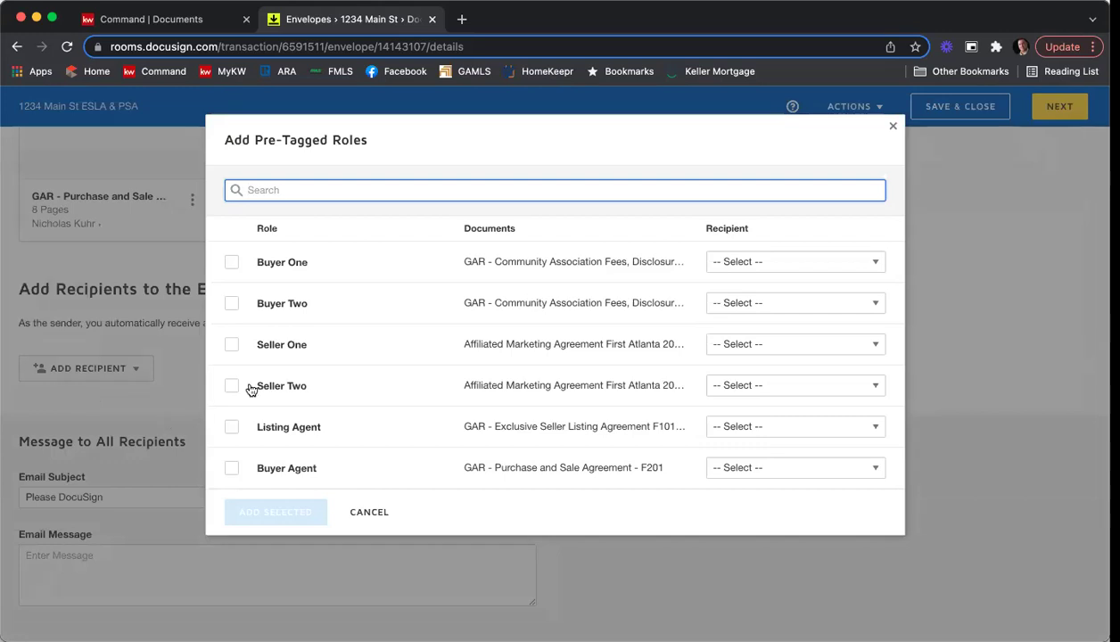
{"action": "left_click", "coordinate": [231, 346]}
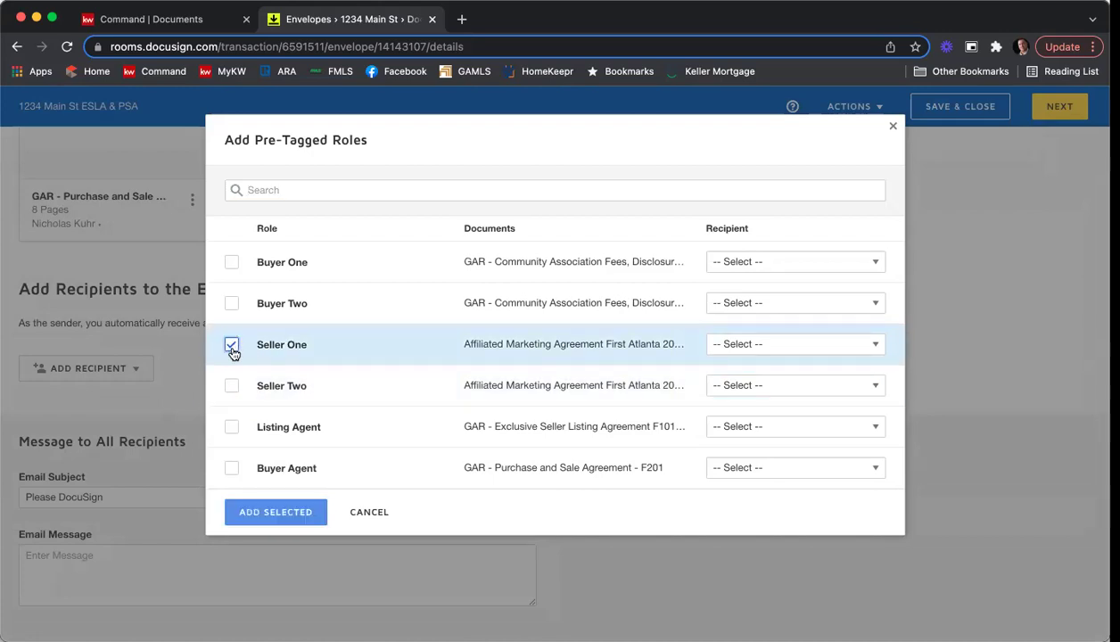
{"action": "left_click", "coordinate": [232, 387]}
{"action": "left_click", "coordinate": [231, 428]}
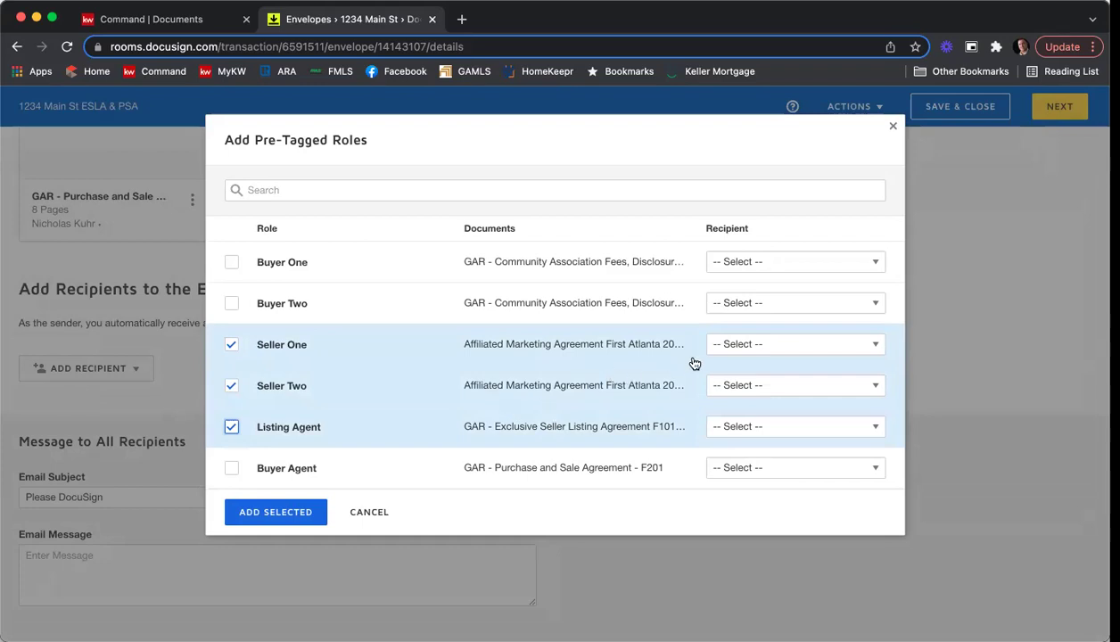
Assign a recipient contact to each of the Seller One, Seller Two and Listing Agent roles.
{"action": "left_click", "coordinate": [782, 348]}
{"action": "scroll", "coordinate": [828, 422], "scroll_direction": "down", "scroll_amount": 3}
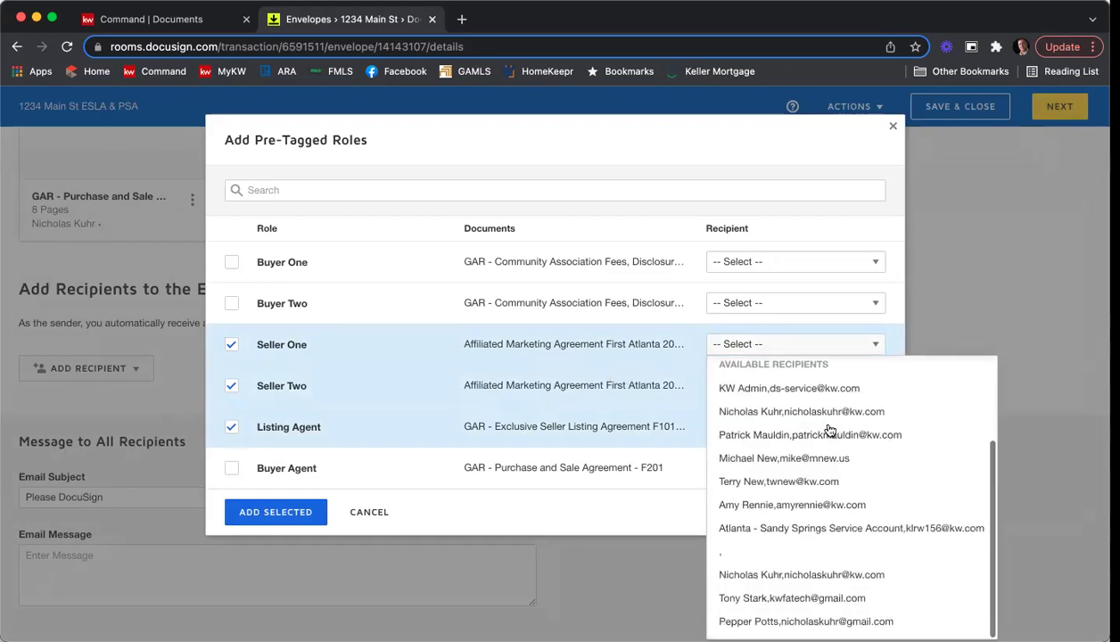
{"action": "left_click", "coordinate": [829, 597]}
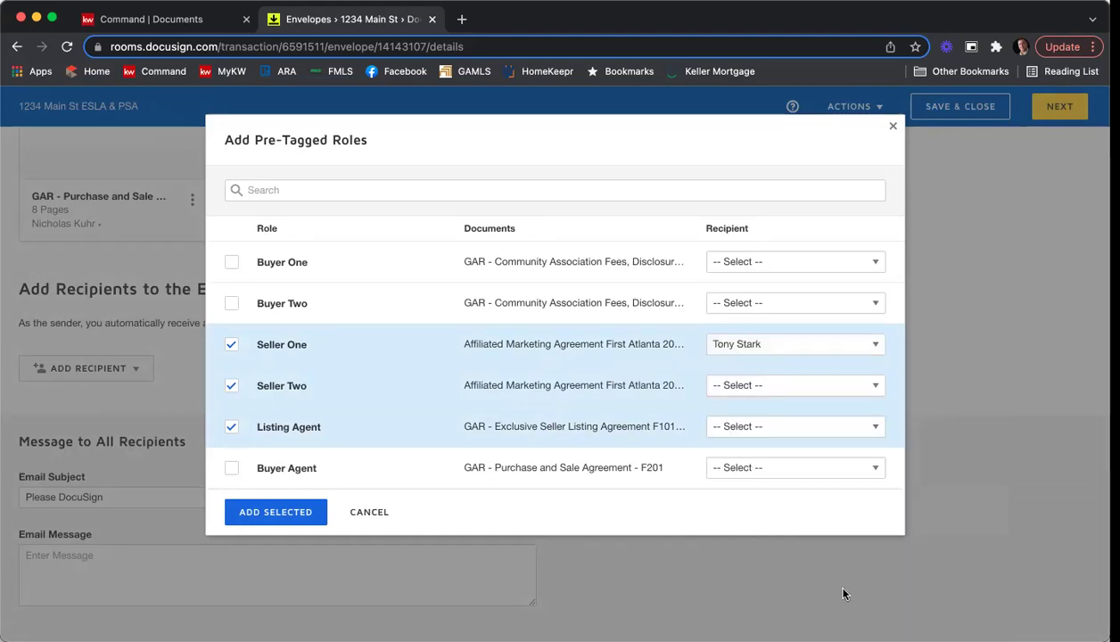
{"action": "left_click", "coordinate": [810, 393]}
{"action": "scroll", "coordinate": [820, 300], "scroll_direction": "down", "scroll_amount": 3}
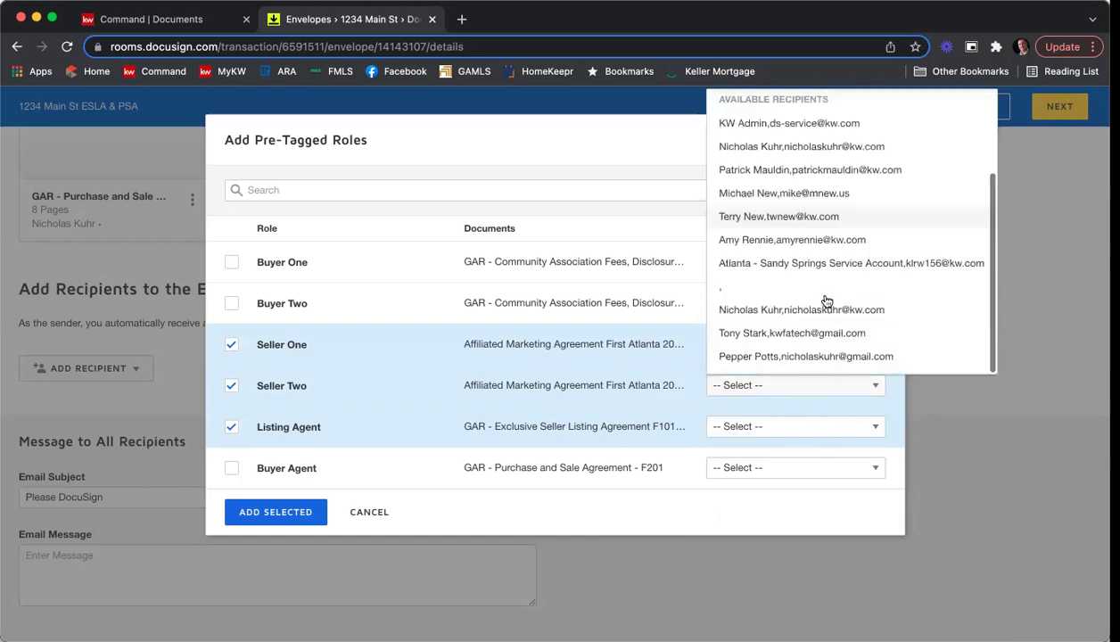
{"action": "left_click", "coordinate": [817, 357]}
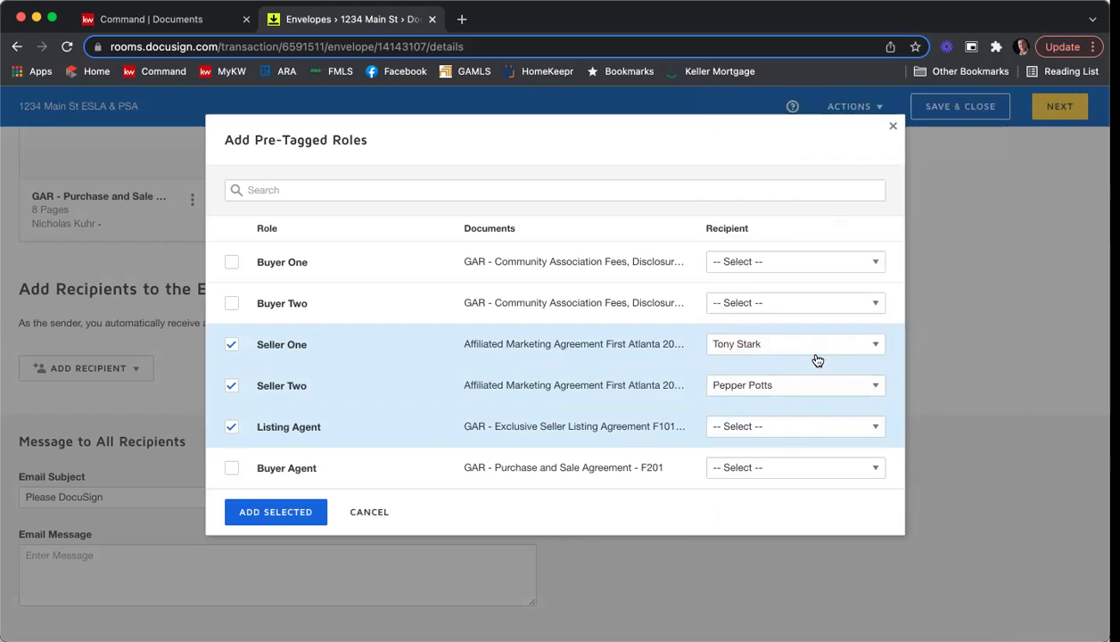
{"action": "left_click", "coordinate": [790, 427]}
{"action": "scroll", "coordinate": [812, 383], "scroll_direction": "down", "scroll_amount": 3}
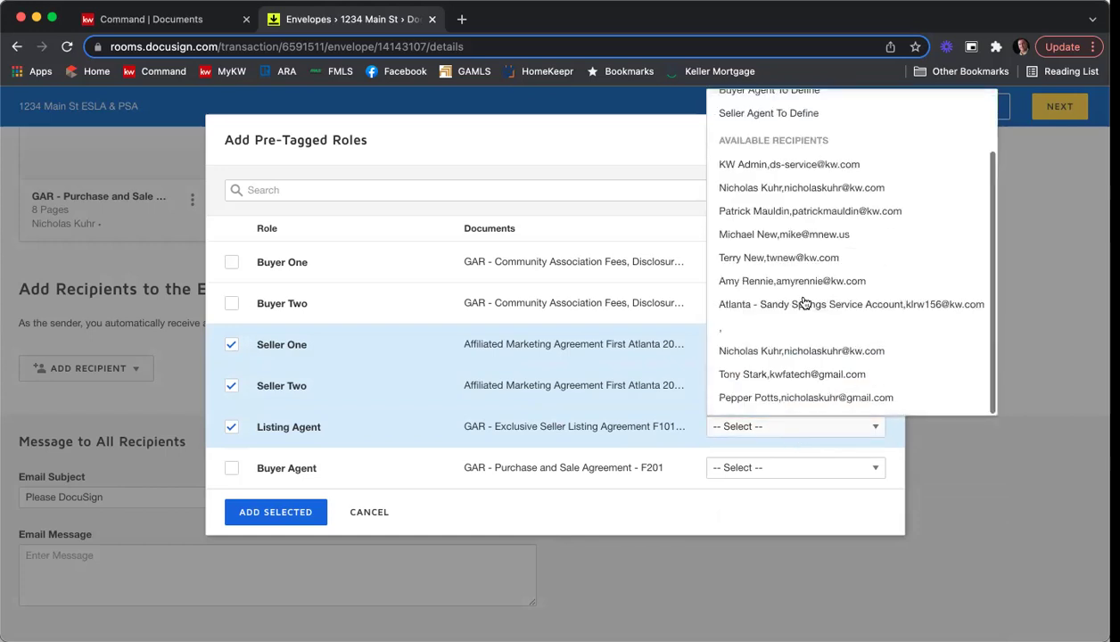
{"action": "left_click", "coordinate": [806, 357]}
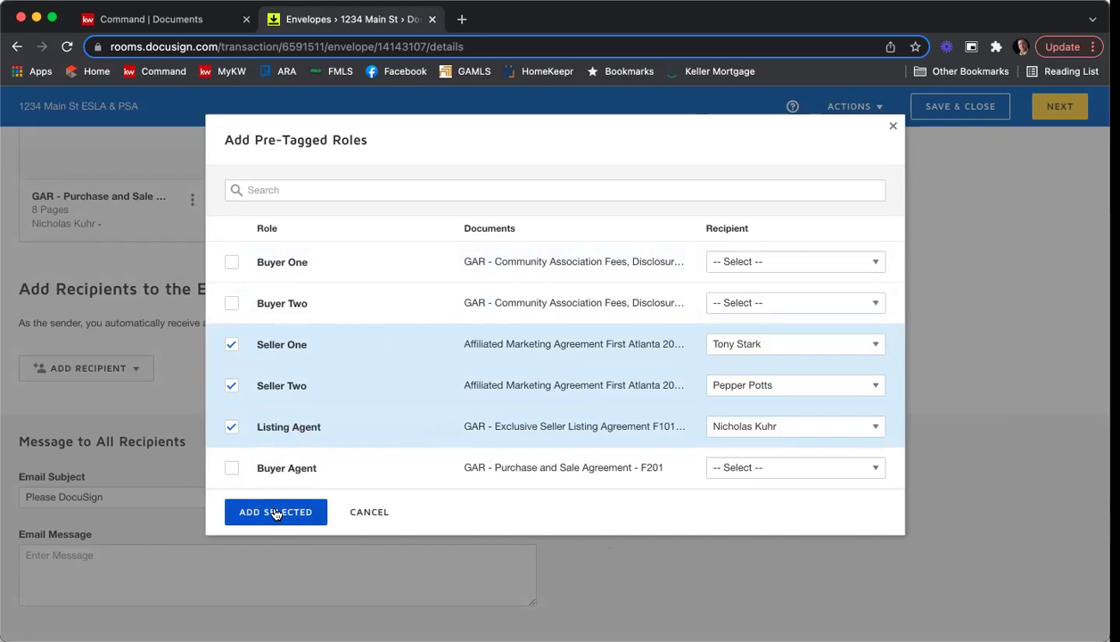
Add the three selected pre-tagged roles to the envelope and scroll down to review them.
{"action": "left_click", "coordinate": [276, 512]}
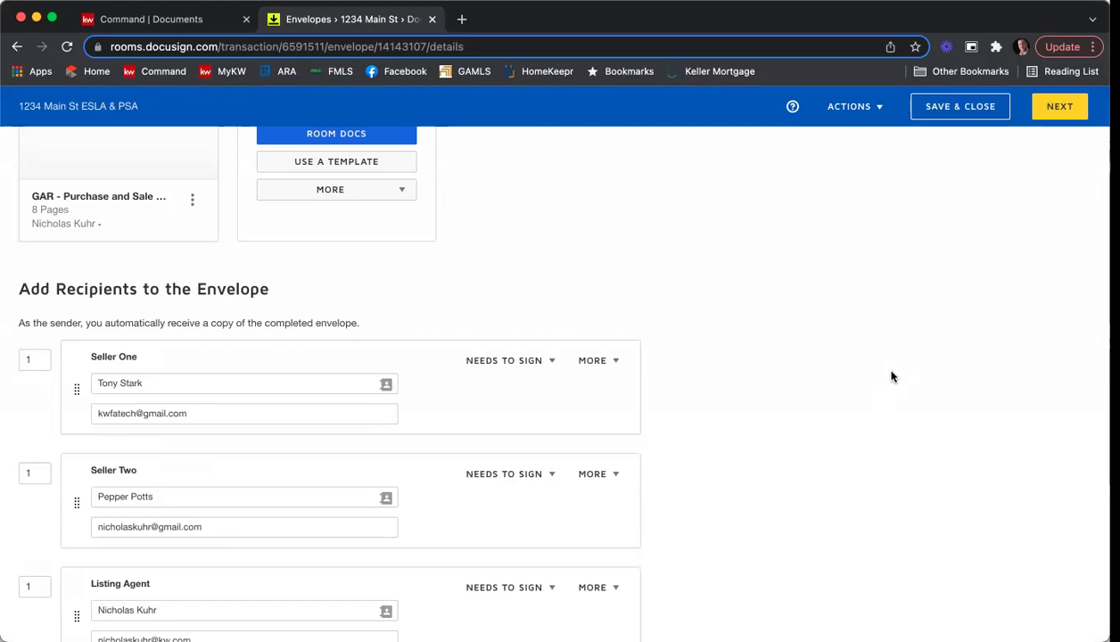
{"action": "scroll", "coordinate": [930, 379], "scroll_direction": "down", "scroll_amount": 2}
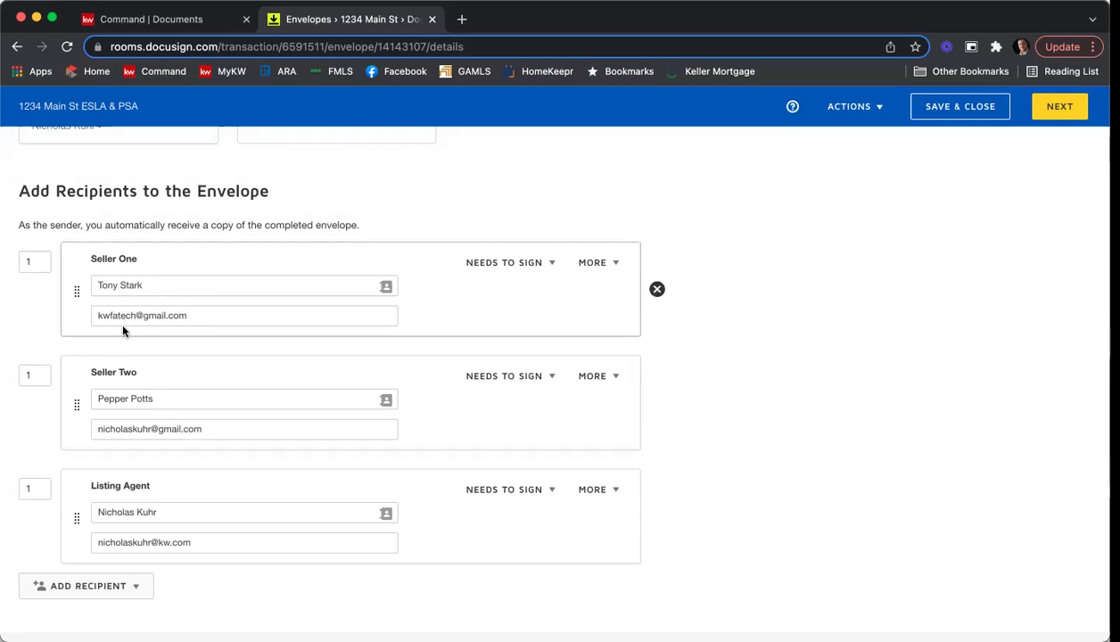
Set Seller Two's routing order to 2 and Listing Agent's to 3.
{"action": "left_click", "coordinate": [41, 376]}
{"action": "type", "text": "2"}
{"action": "left_click", "coordinate": [16, 339]}
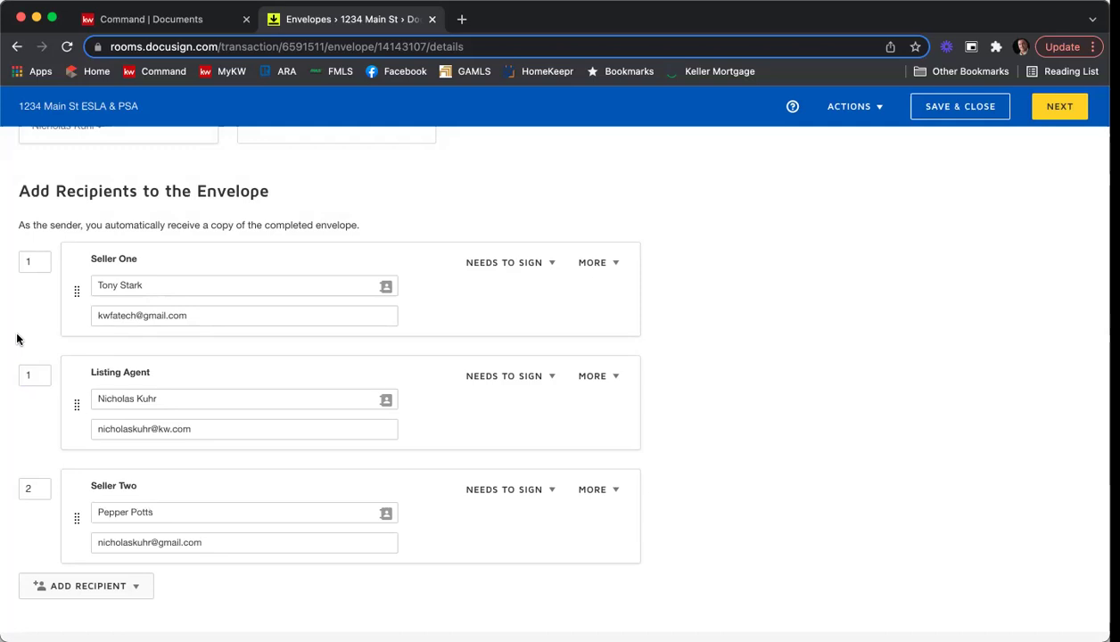
{"action": "double_click", "coordinate": [29, 374]}
{"action": "type", "text": "3"}
{"action": "left_click", "coordinate": [29, 337]}
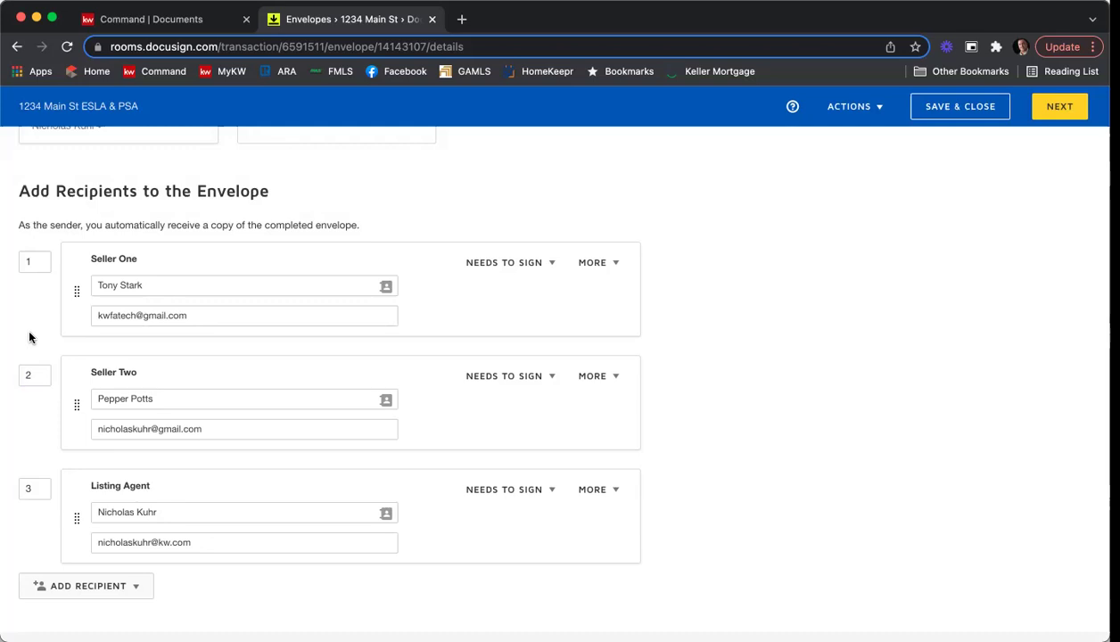
Re-enter 2 as Seller Two's routing order, removing an accidental extra digit.
{"action": "left_click", "coordinate": [44, 367]}
{"action": "type", "text": "22"}
{"action": "key", "text": "BackSpace"}
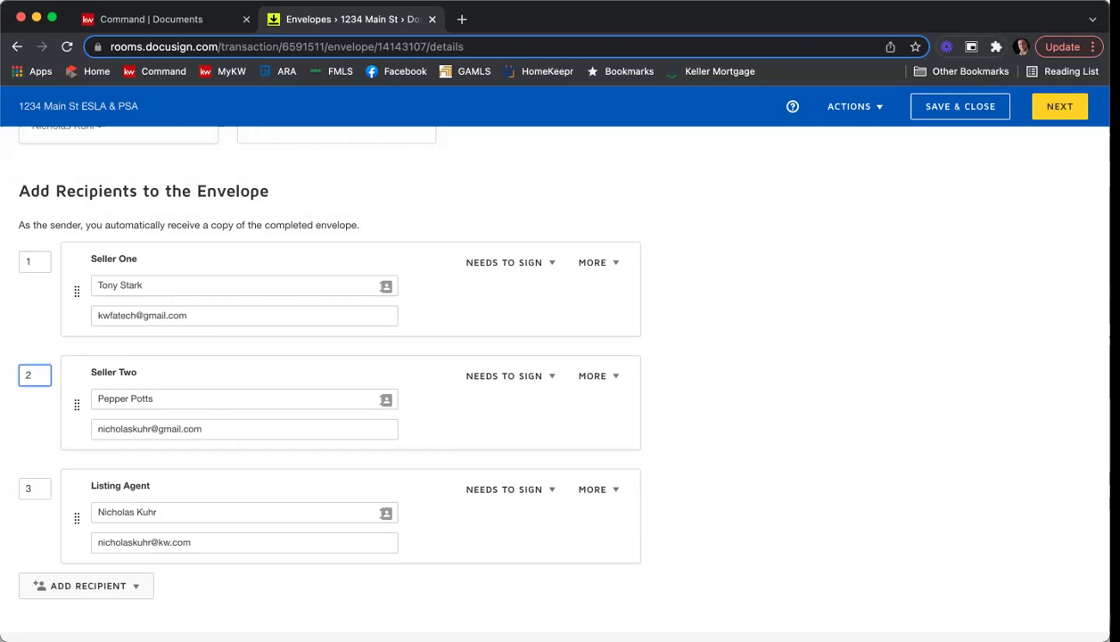
{"action": "left_click", "coordinate": [33, 331]}
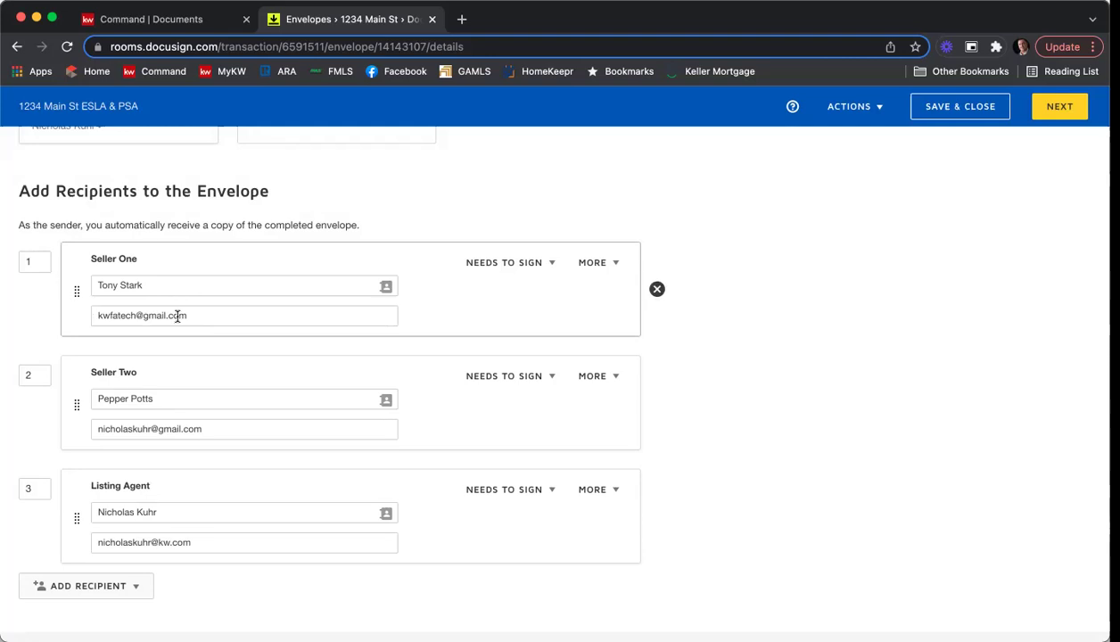
Show the recipient action options in Seller One's NEEDS TO SIGN dropdown.
{"action": "scroll", "coordinate": [55, 275], "scroll_direction": "up", "scroll_amount": 1}
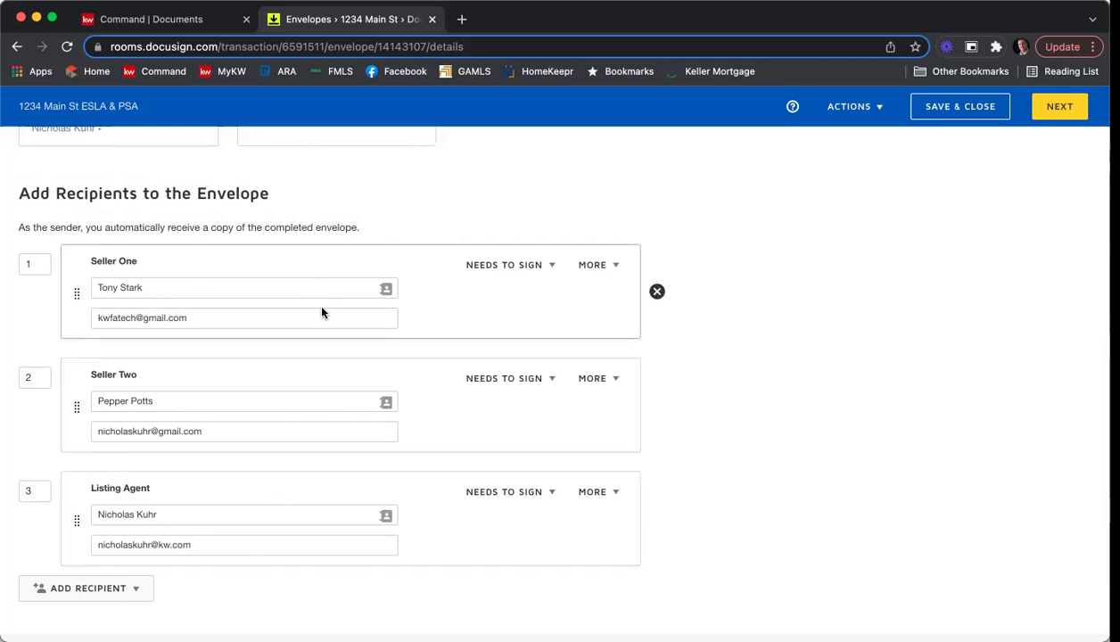
{"action": "scroll", "coordinate": [321, 308], "scroll_direction": "up", "scroll_amount": 1}
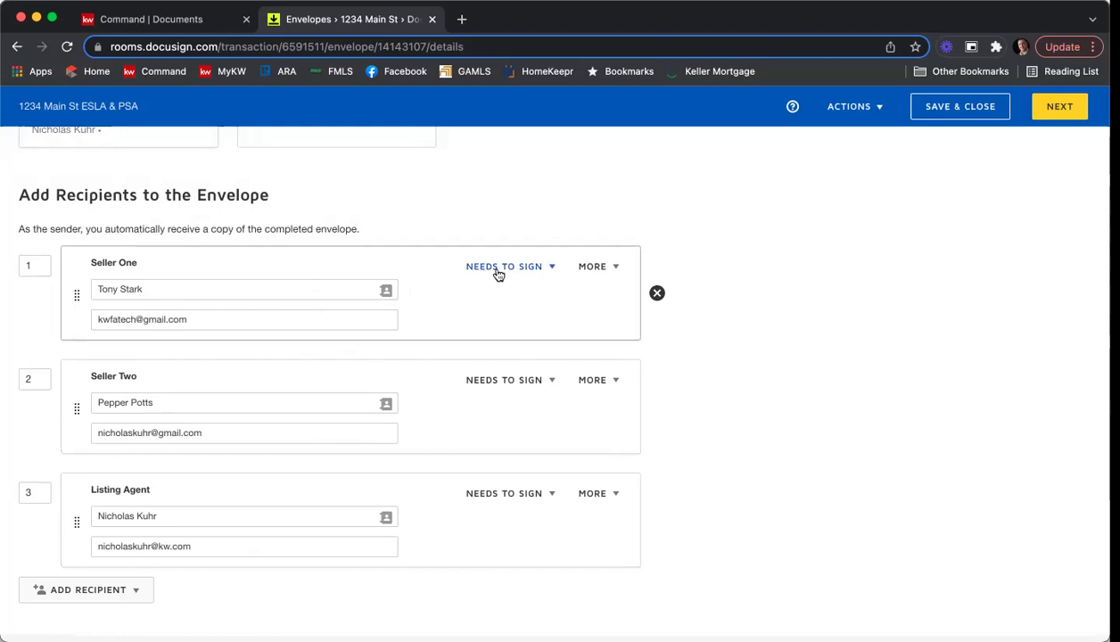
{"action": "left_click", "coordinate": [550, 271]}
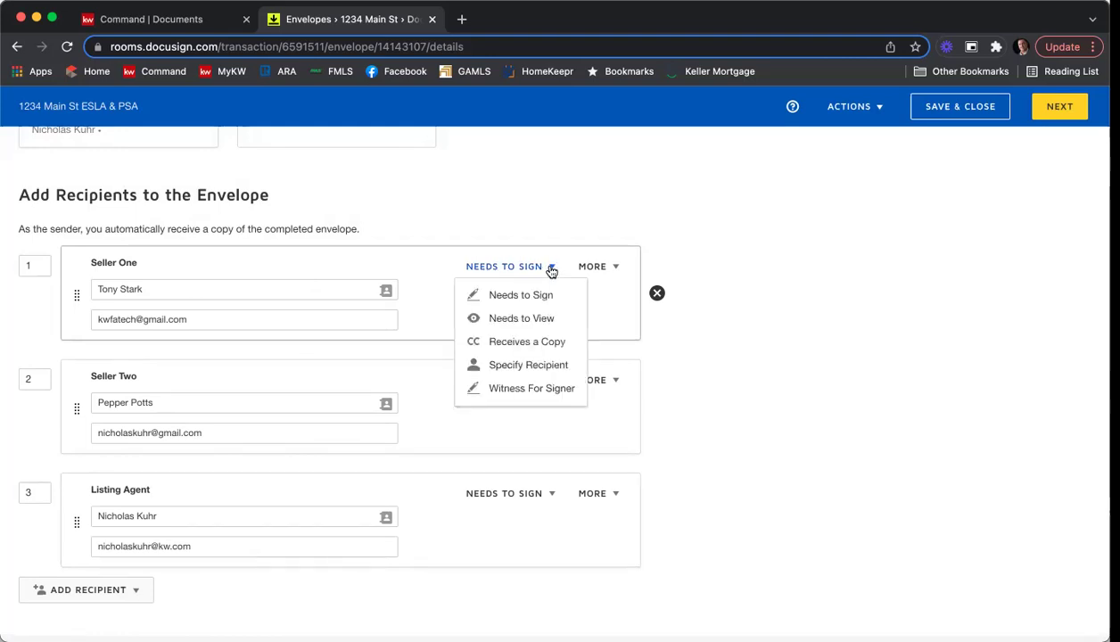
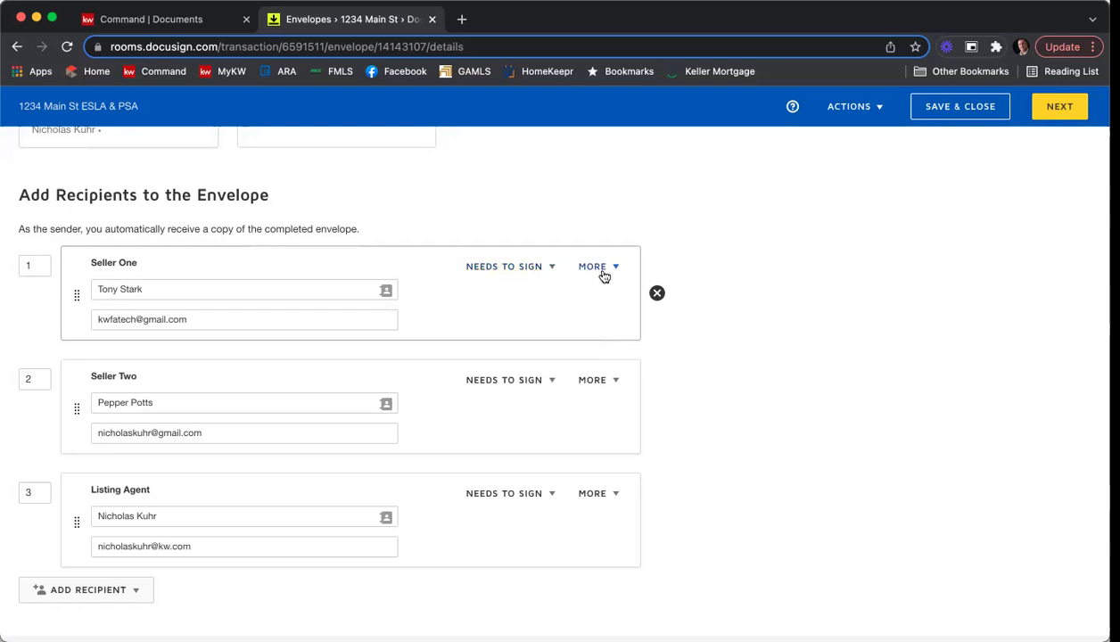
Add access authentication to Seller One's card and enter an access code.
{"action": "left_click", "coordinate": [608, 272]}
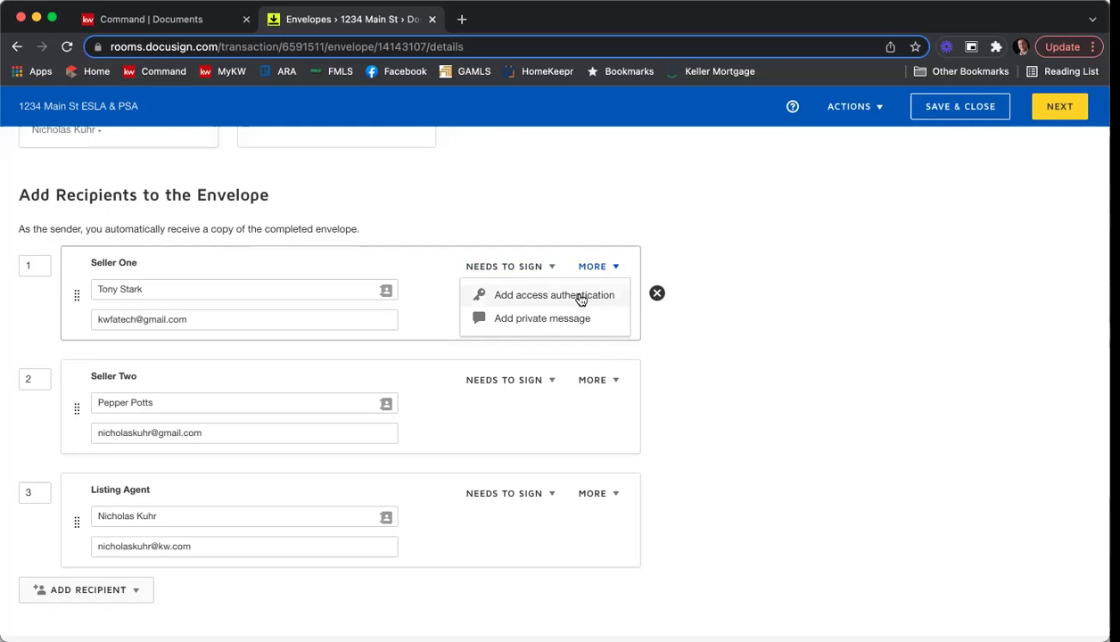
{"action": "left_click", "coordinate": [578, 296]}
{"action": "left_click", "coordinate": [187, 375]}
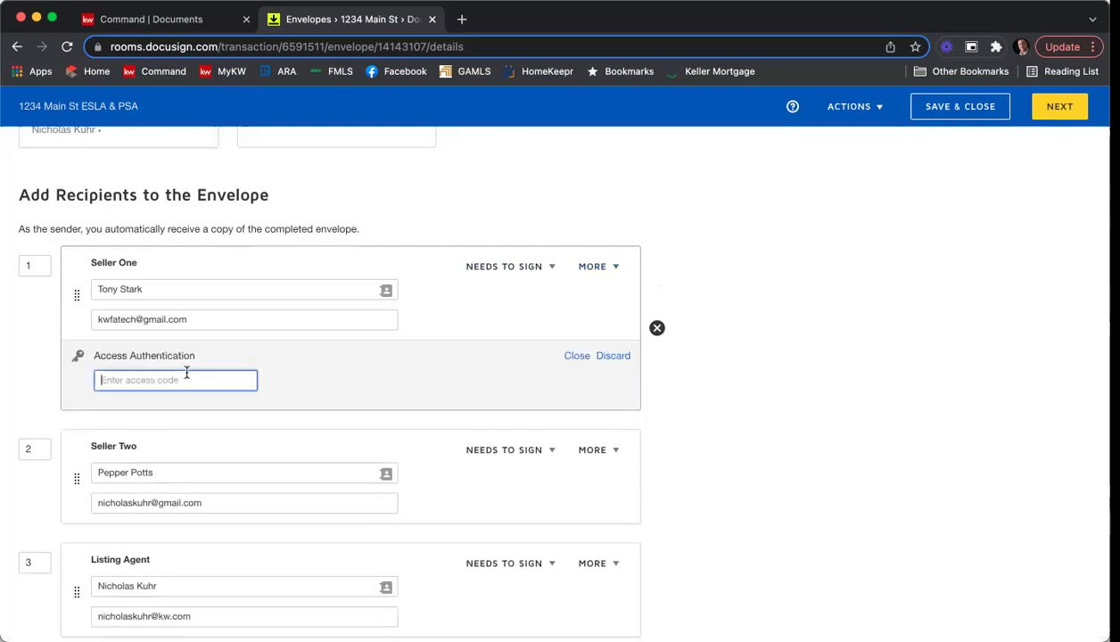
{"action": "type", "text": "12345"}
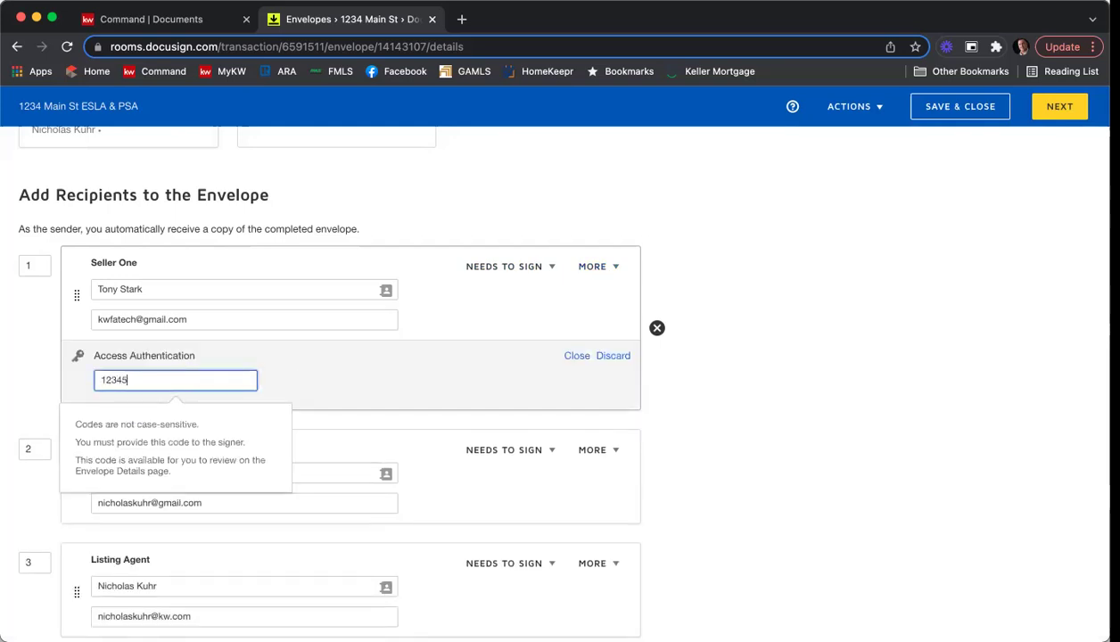
{"action": "left_click", "coordinate": [371, 367]}
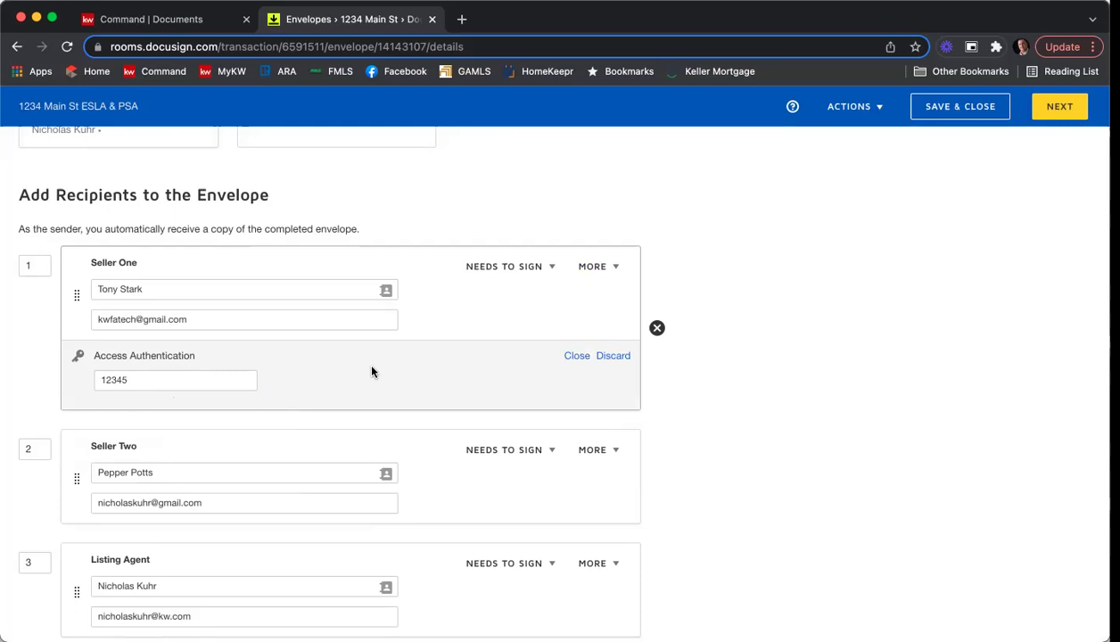
Discard Seller One's access code and add a private message for Seller One instead.
{"action": "left_click", "coordinate": [617, 359]}
{"action": "left_click", "coordinate": [595, 267]}
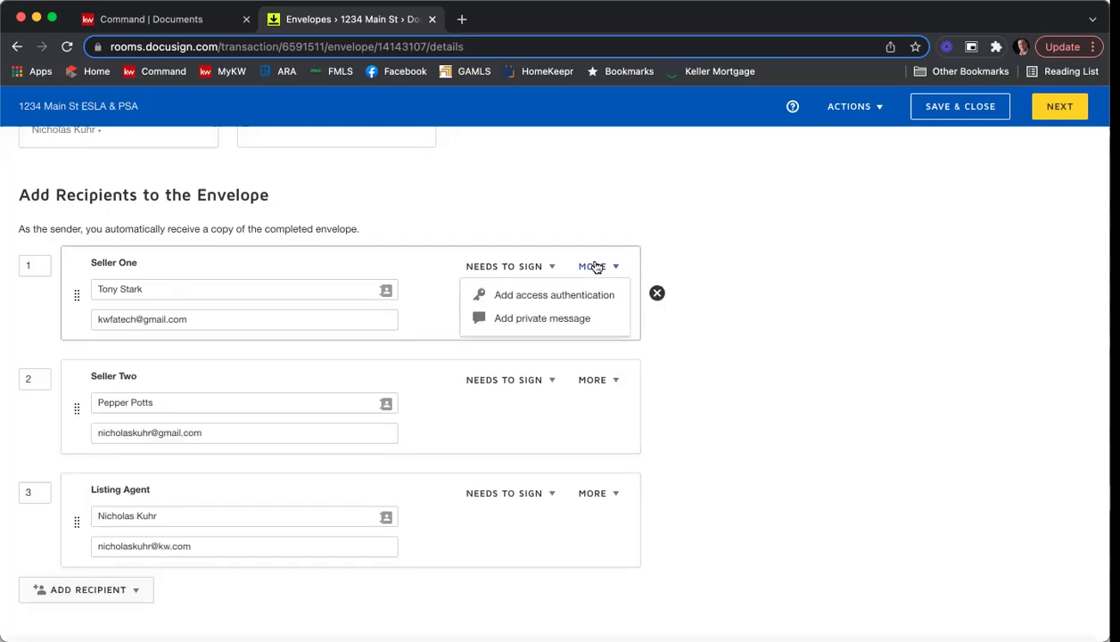
{"action": "left_click", "coordinate": [577, 318]}
Write the private note asking Seller One to review and fill in all SPD and CAD fields, with a thank-you sign-off.
{"action": "left_click", "coordinate": [367, 400]}
{"action": "type", "text": "Hi Tony,"}
{"action": "key", "text": "Return"}
{"action": "type", "text": "Please be sure to re"}
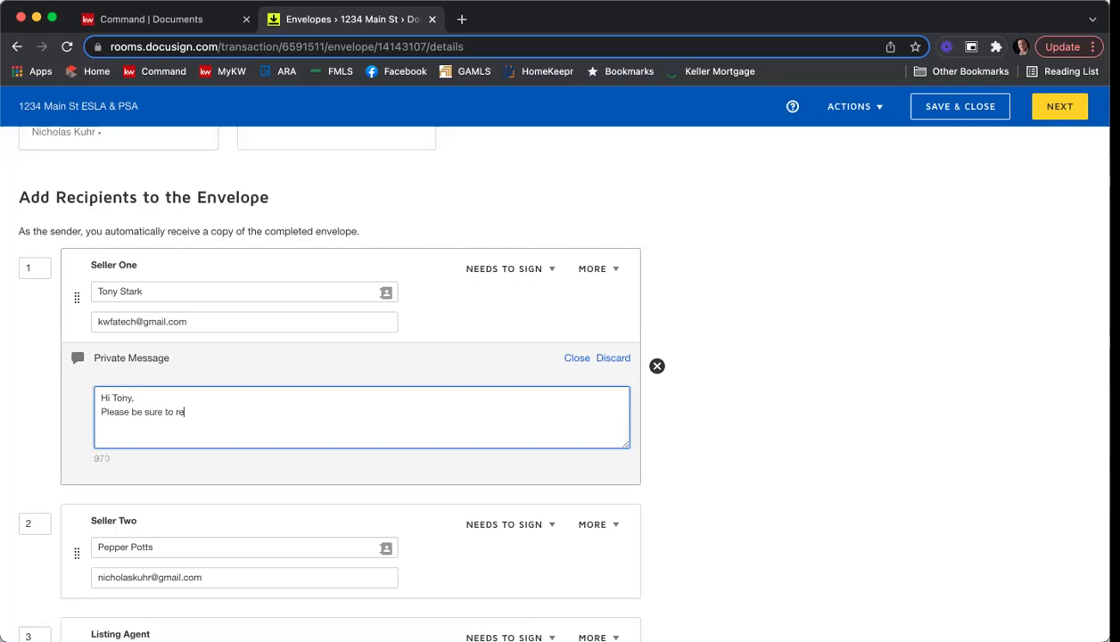
{"action": "type", "text": "view and fill in all the fields on the "}
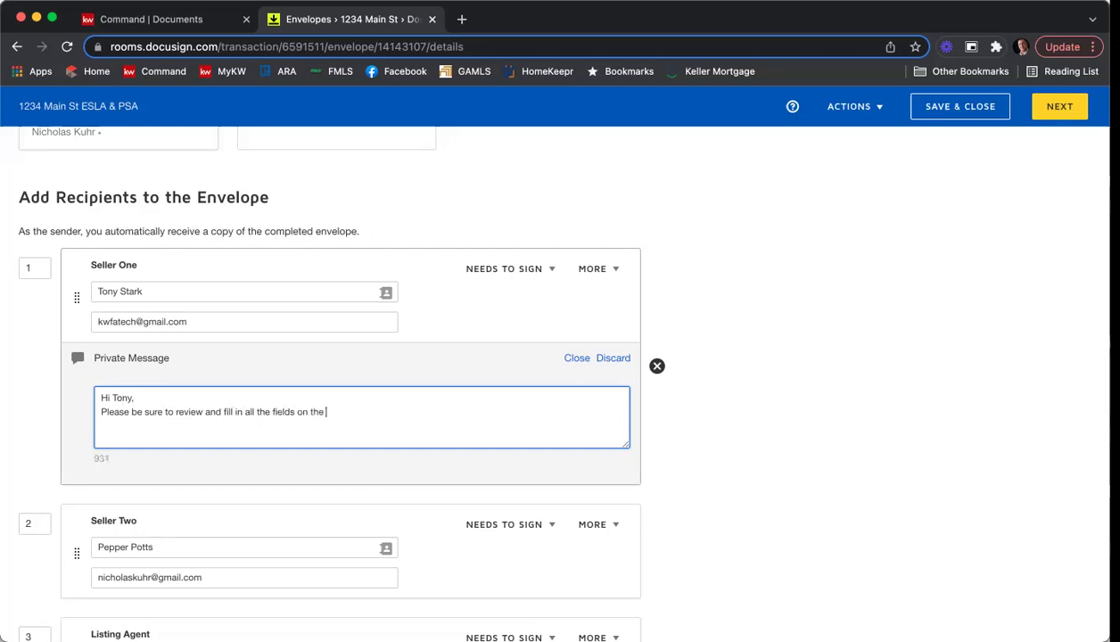
{"action": "type", "text": "SPD and CAD."}
{"action": "key", "text": "Return"}
{"action": "type", "text": "Thank you,"}
{"action": "key", "text": "Return"}
{"action": "type", "text": "Nick"}
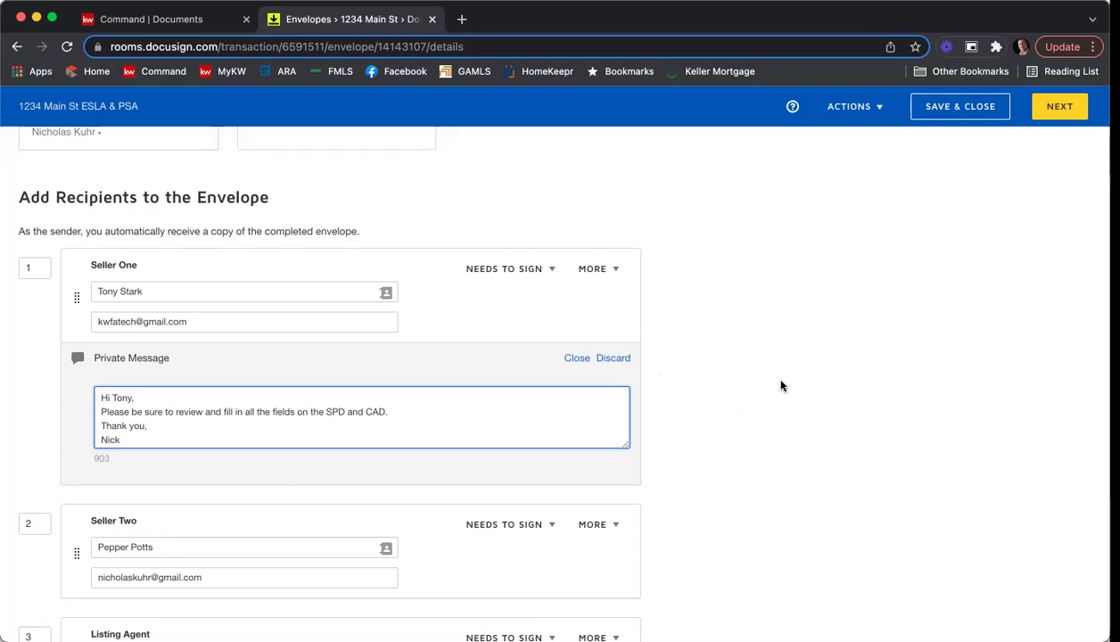
{"action": "scroll", "coordinate": [792, 374], "scroll_direction": "down", "scroll_amount": 2}
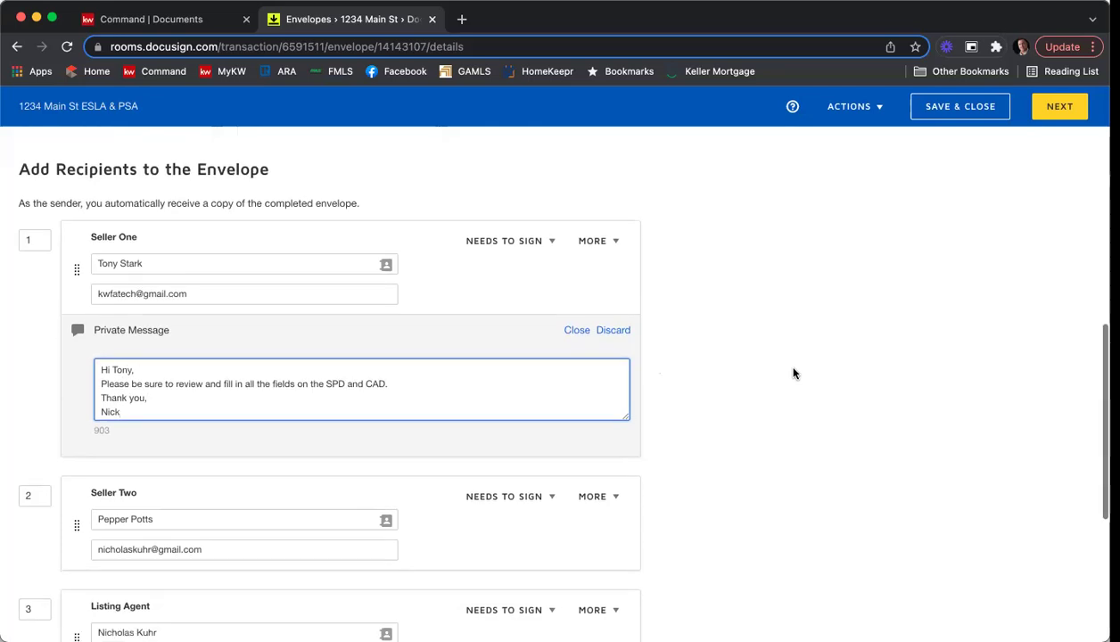
{"action": "scroll", "coordinate": [793, 375], "scroll_direction": "up", "scroll_amount": 10}
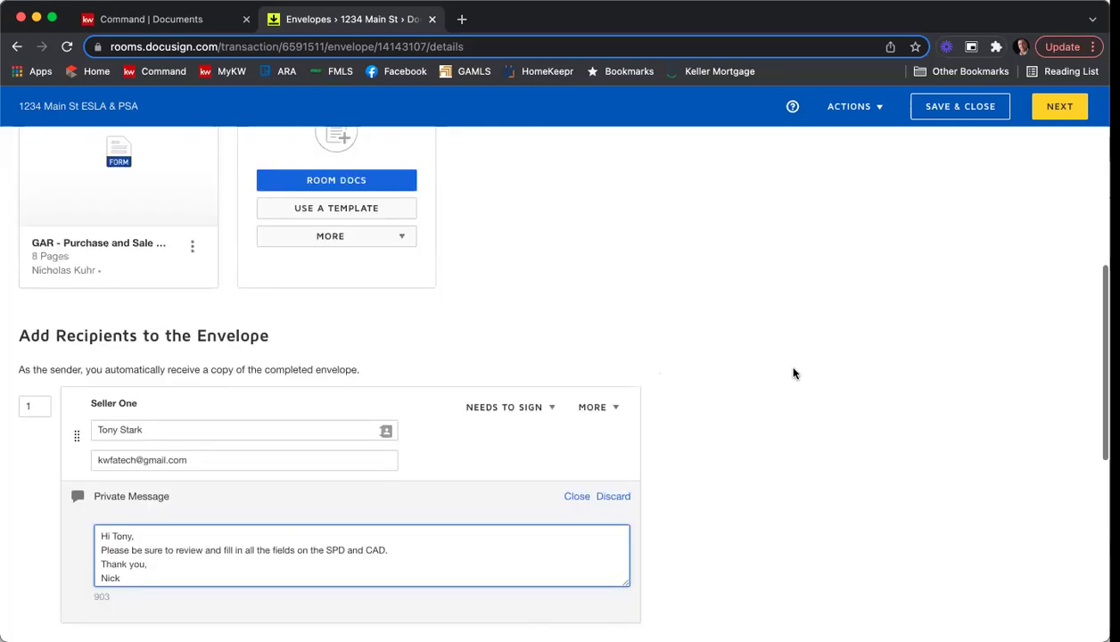
{"action": "scroll", "coordinate": [794, 376], "scroll_direction": "down", "scroll_amount": 5}
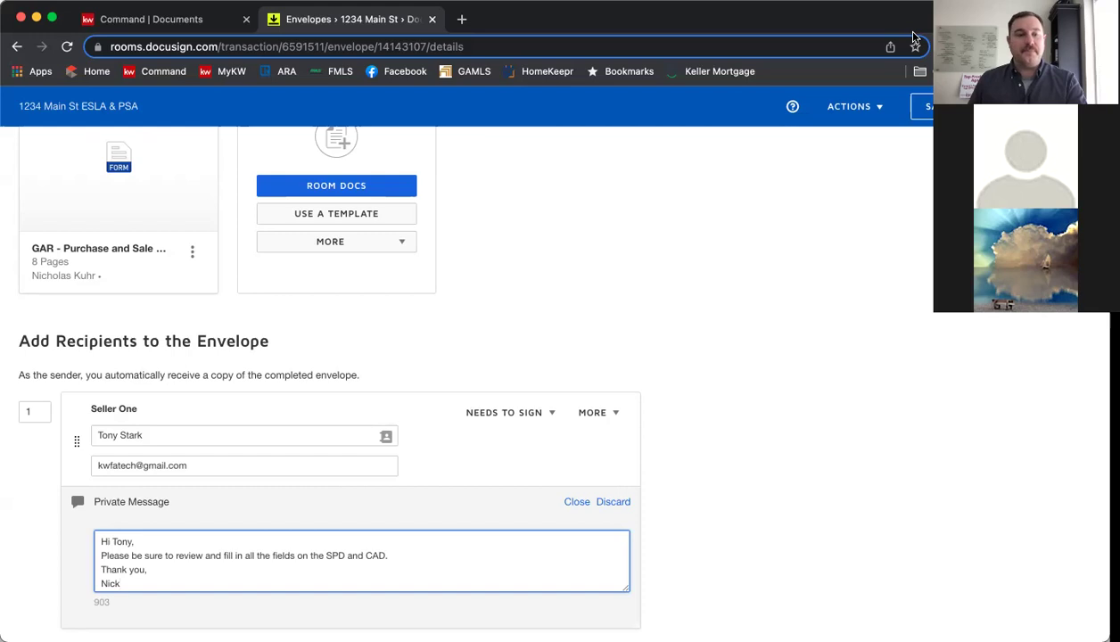
{"action": "scroll", "coordinate": [936, 272], "scroll_direction": "down", "scroll_amount": 10}
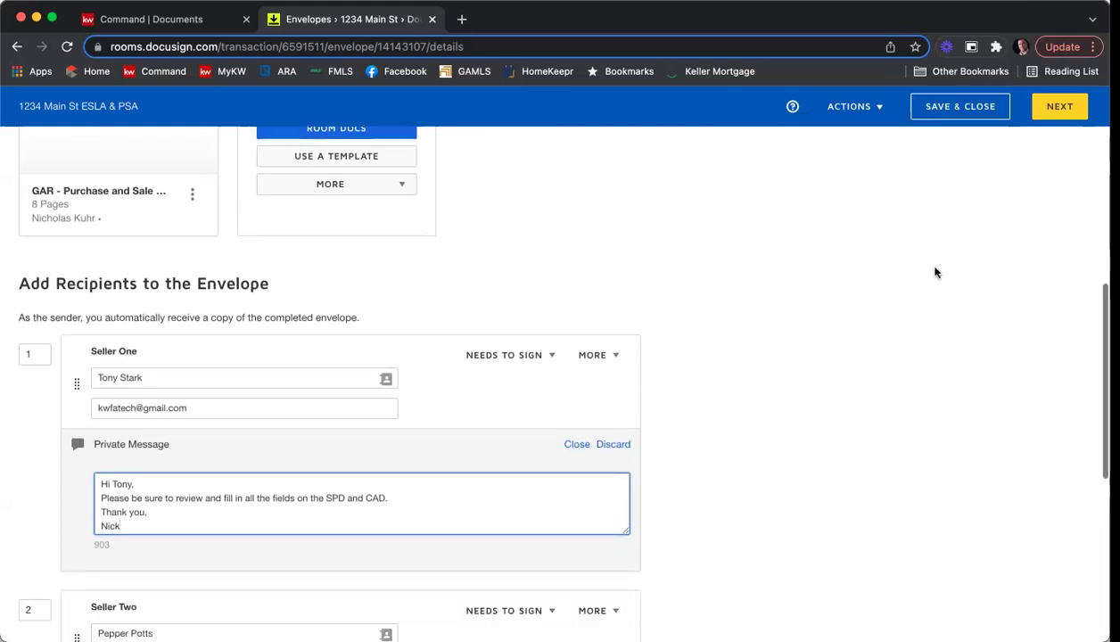
{"action": "scroll", "coordinate": [934, 271], "scroll_direction": "down", "scroll_amount": 1}
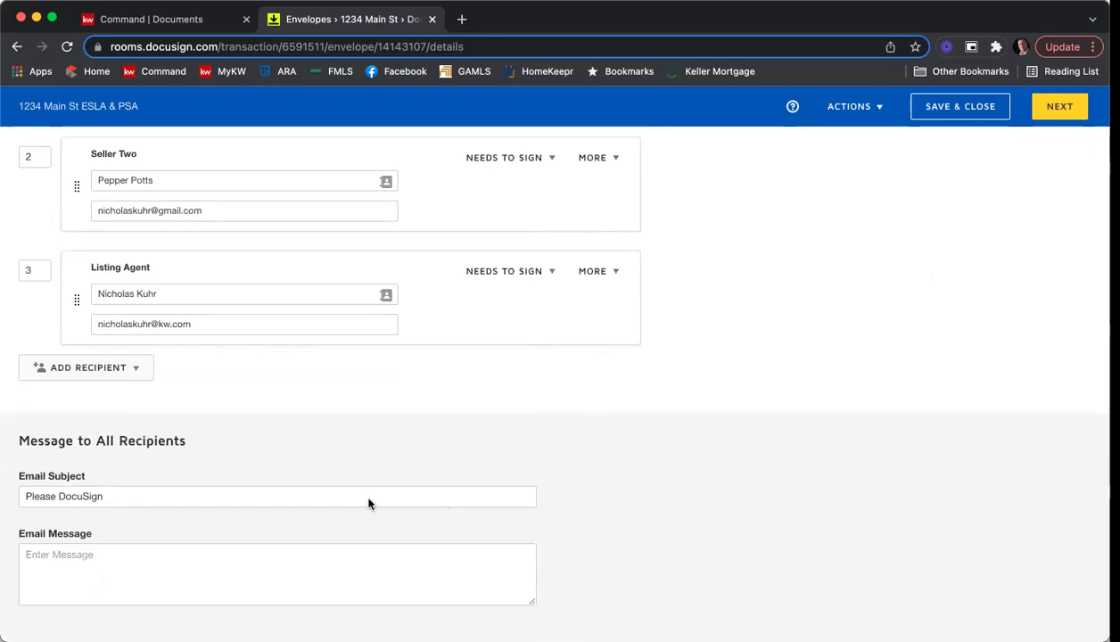
Append '- 1234 Main St ESLA & PSA' to the email subject.
{"action": "left_click", "coordinate": [219, 496]}
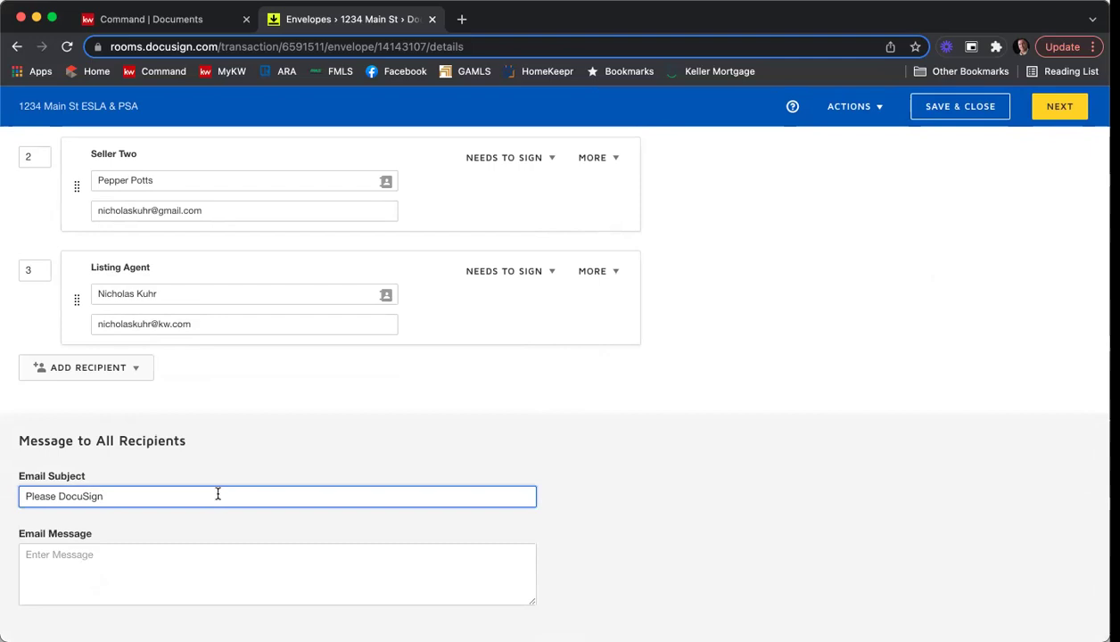
{"action": "type", "text": "-"}
{"action": "type", "text": "1234 Main S"}
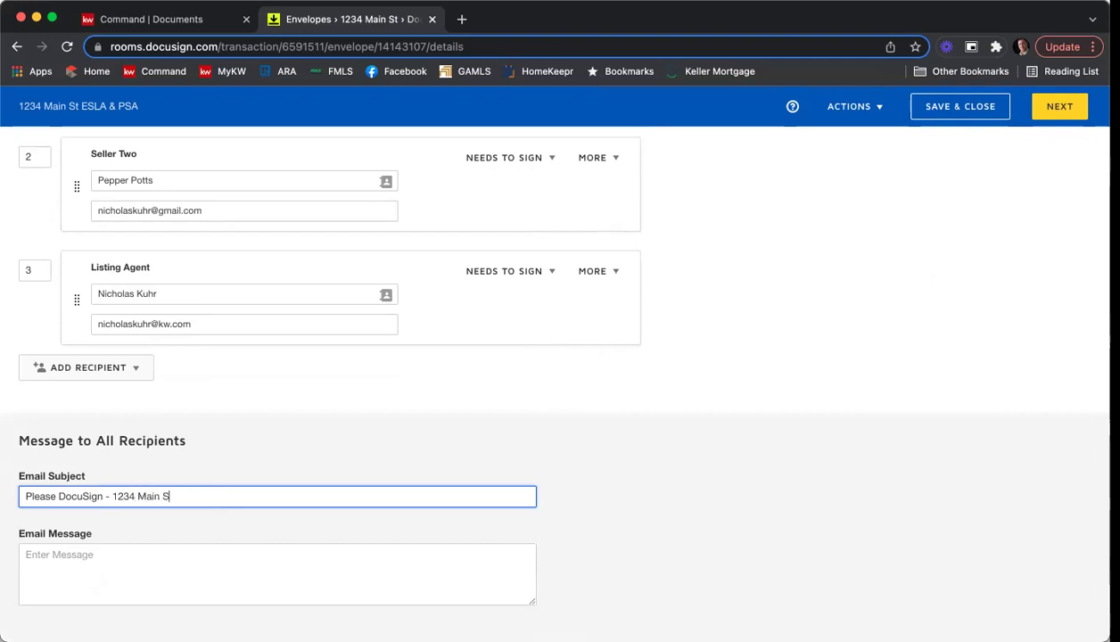
{"action": "type", "text": "t ESLA & PSA"}
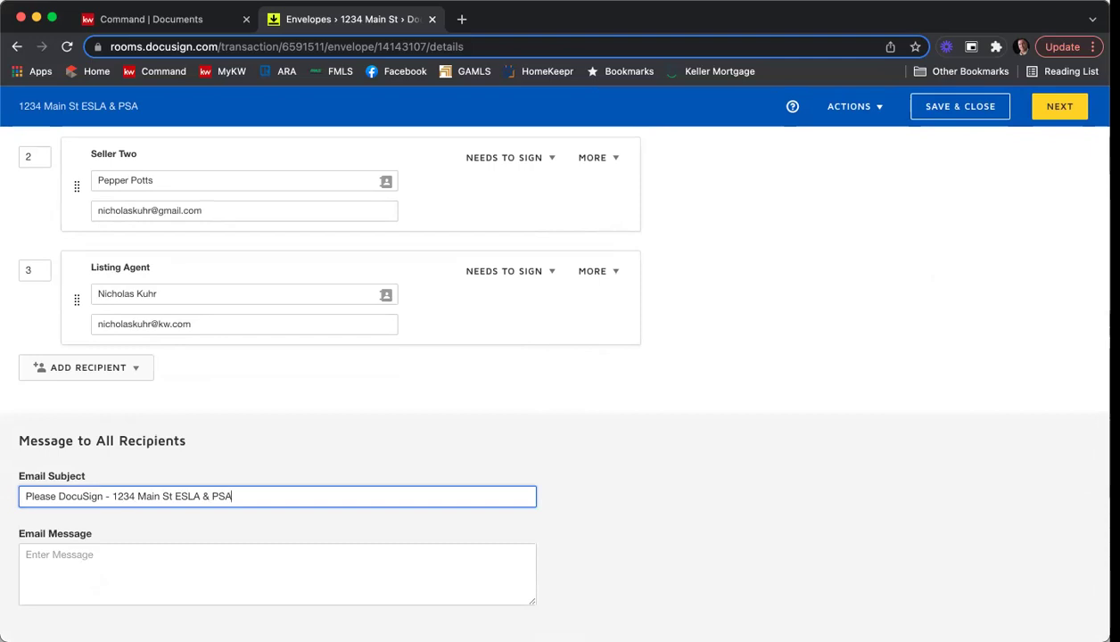
Write the email message asking both sellers to review and e-sign these documents, with a thank-you sign-off.
{"action": "left_click", "coordinate": [221, 585]}
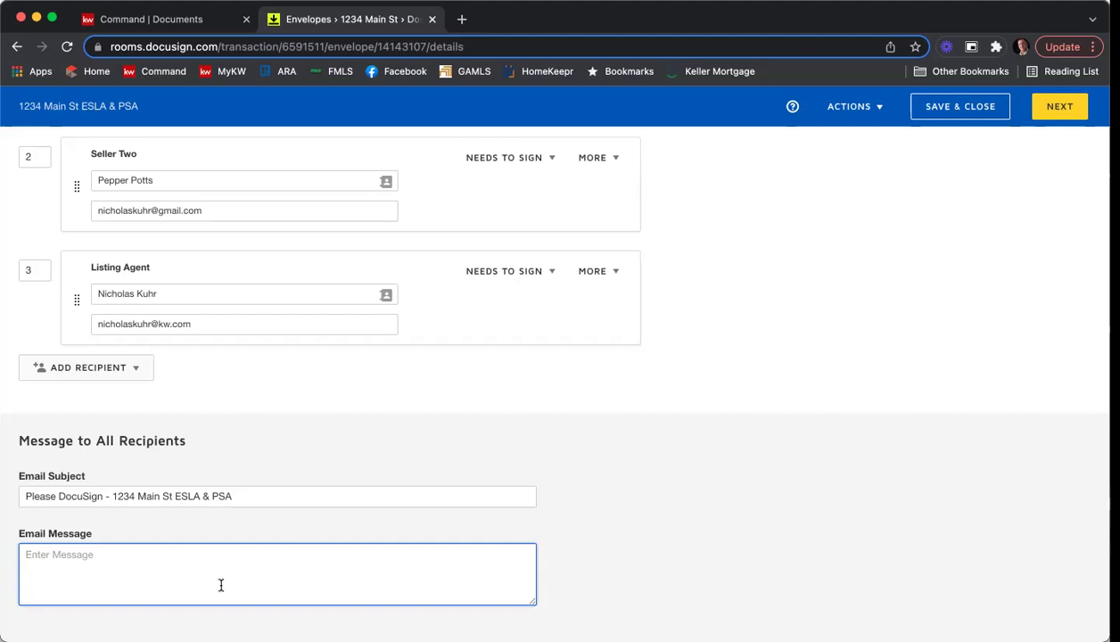
{"action": "type", "text": "Hi Tony & Pepper,"}
{"action": "key", "text": "Return"}
{"action": "type", "text": "Please review dn"}
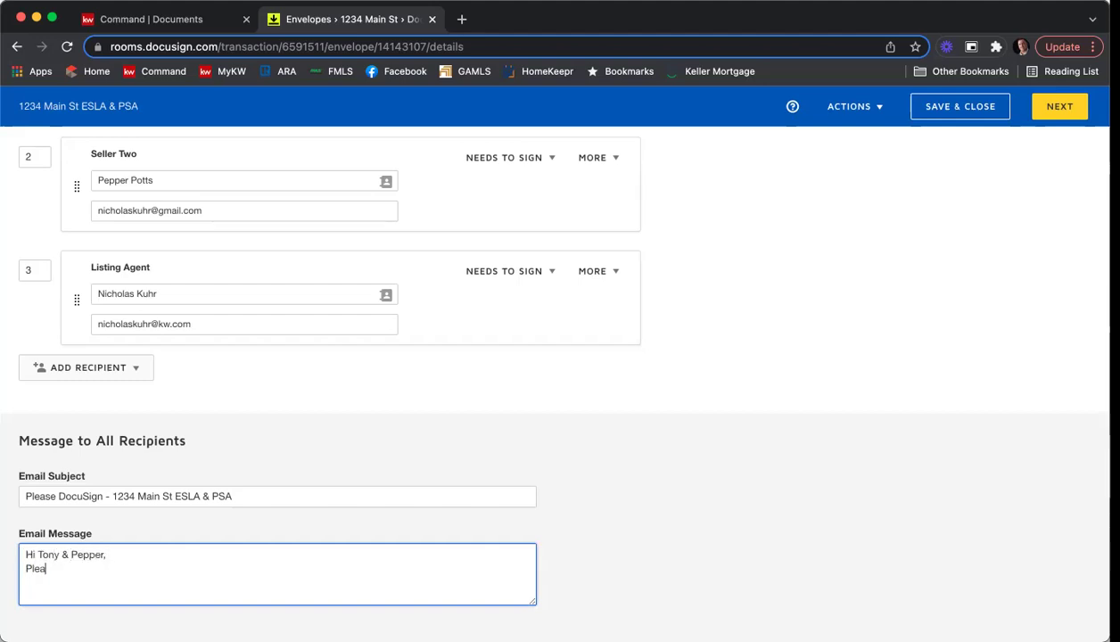
{"action": "key", "text": "BackSpace"}
{"action": "key", "text": "BackSpace"}
{"action": "type", "text": "and e-sign the"}
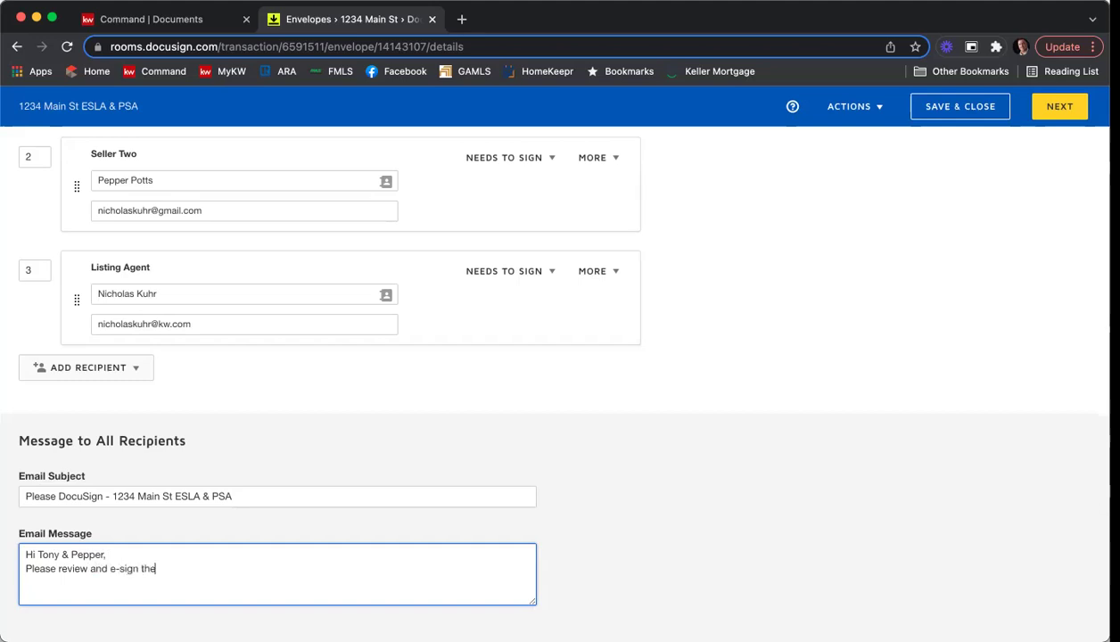
{"action": "type", "text": "se documents."}
{"action": "key", "text": "Return"}
{"action": "type", "text": "Thank you,"}
{"action": "key", "text": "Return"}
{"action": "type", "text": "Nick"}
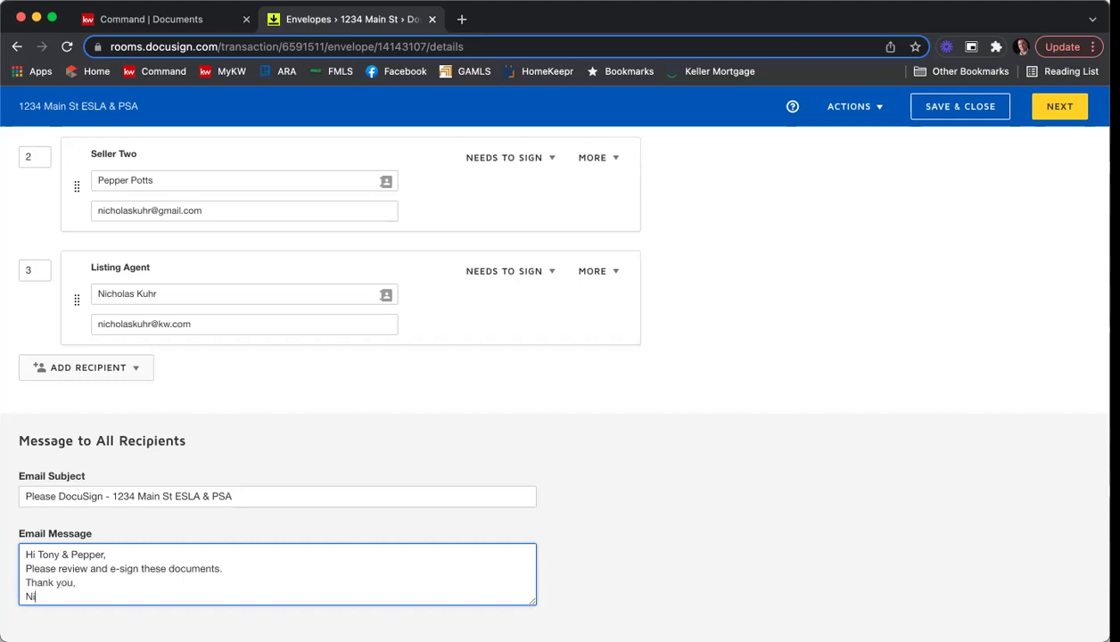
{"action": "left_click", "coordinate": [750, 479]}
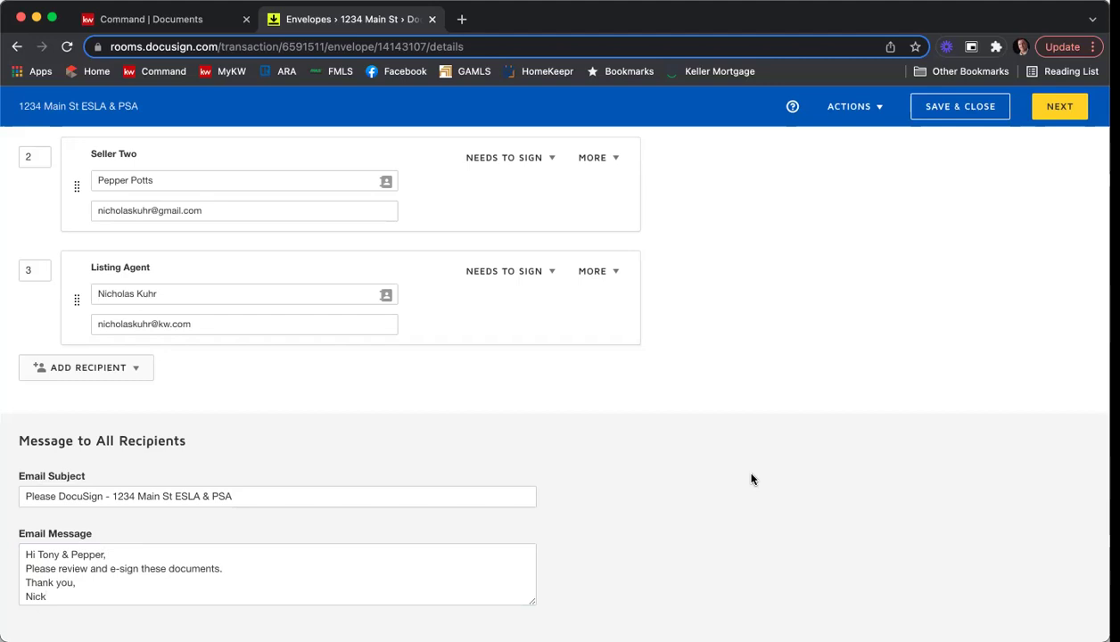
{"action": "scroll", "coordinate": [751, 478], "scroll_direction": "up", "scroll_amount": 10}
{"action": "scroll", "coordinate": [751, 477], "scroll_direction": "up", "scroll_amount": 3}
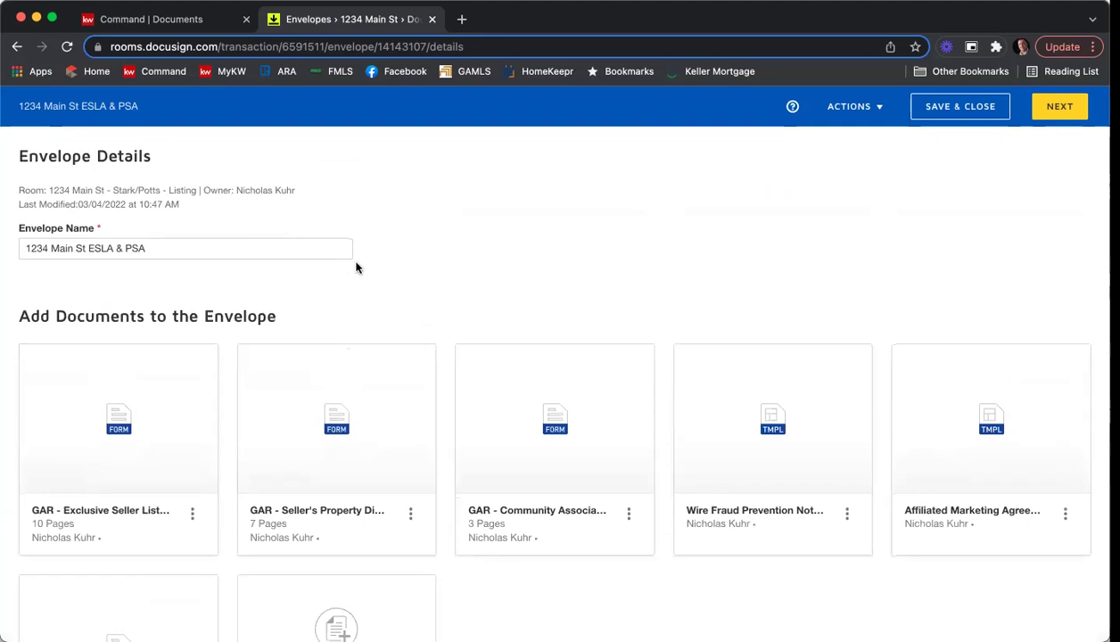
{"action": "scroll", "coordinate": [520, 257], "scroll_direction": "down", "scroll_amount": 2}
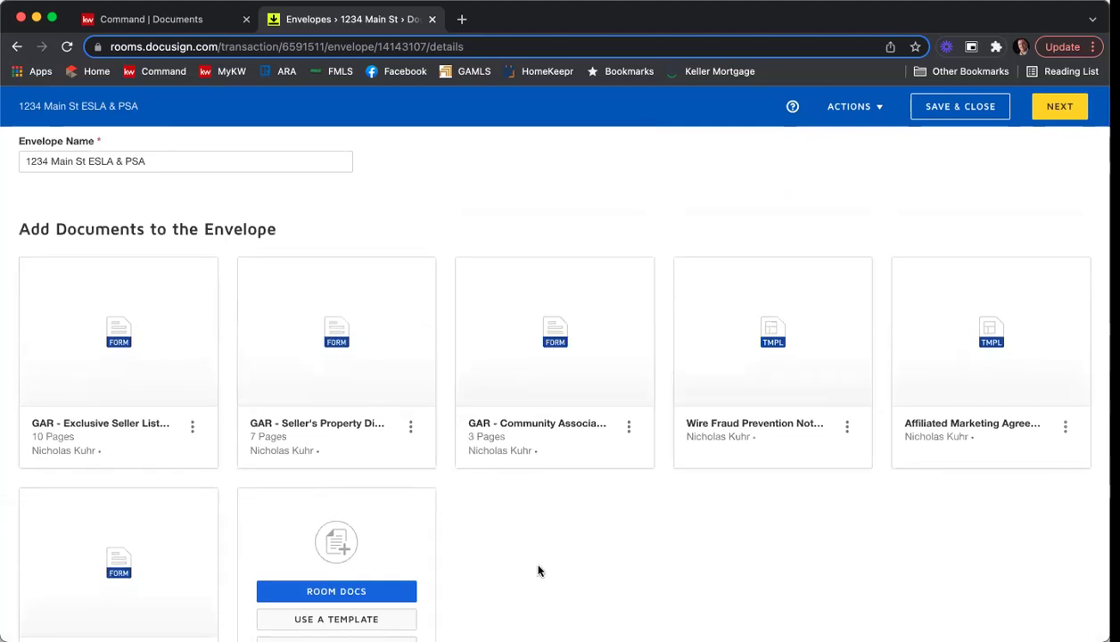
{"action": "scroll", "coordinate": [538, 571], "scroll_direction": "down", "scroll_amount": 5}
{"action": "scroll", "coordinate": [557, 551], "scroll_direction": "down", "scroll_amount": 5}
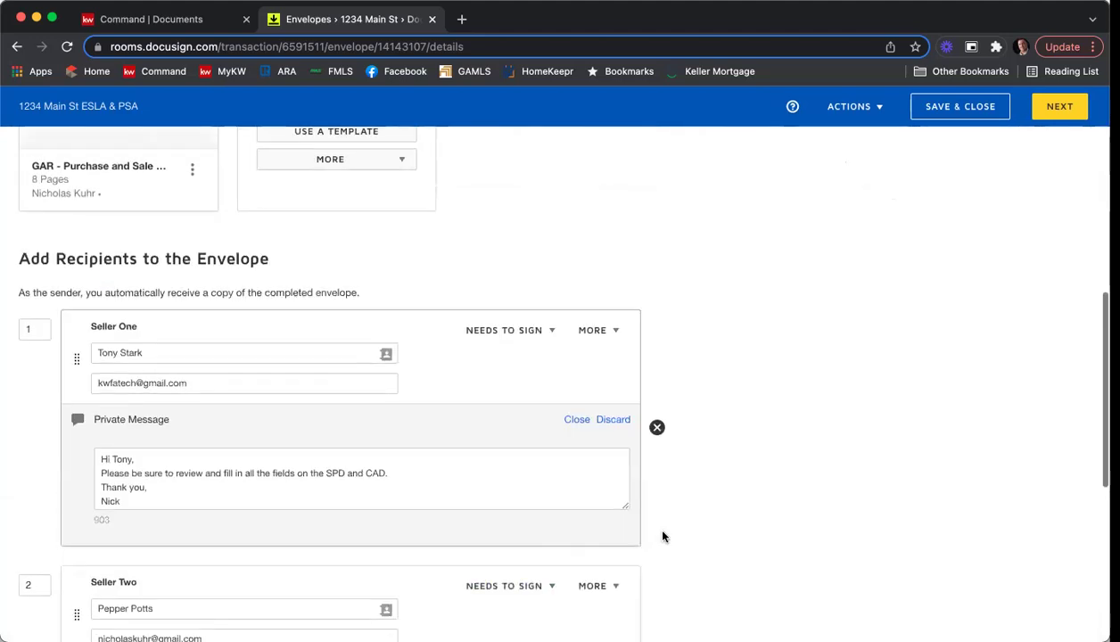
{"action": "scroll", "coordinate": [836, 523], "scroll_direction": "down", "scroll_amount": 3}
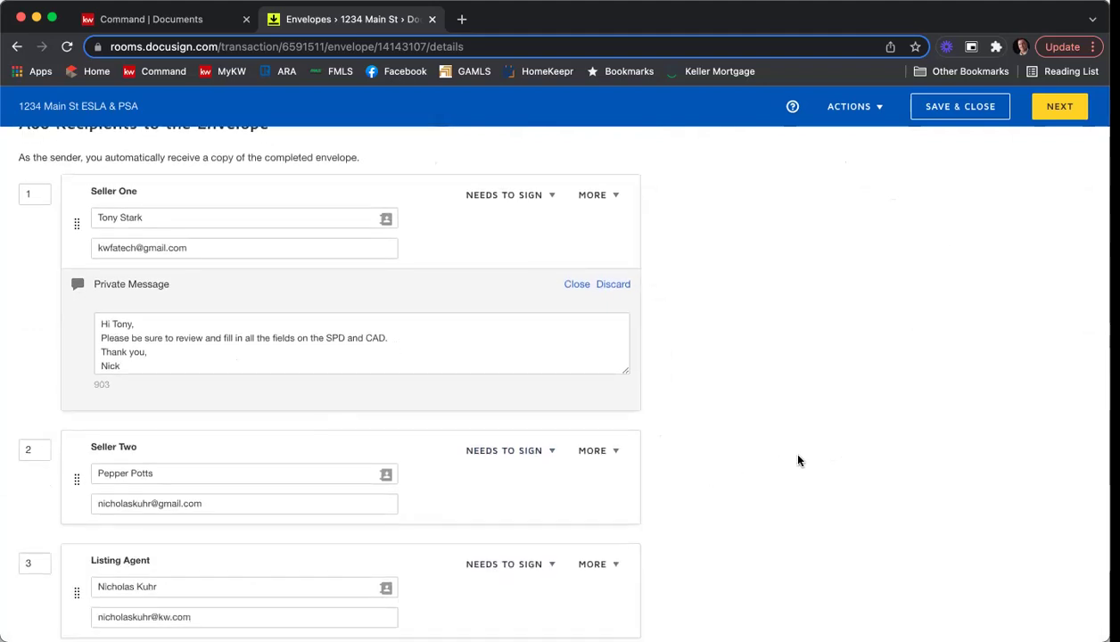
{"action": "scroll", "coordinate": [904, 464], "scroll_direction": "down", "scroll_amount": 2}
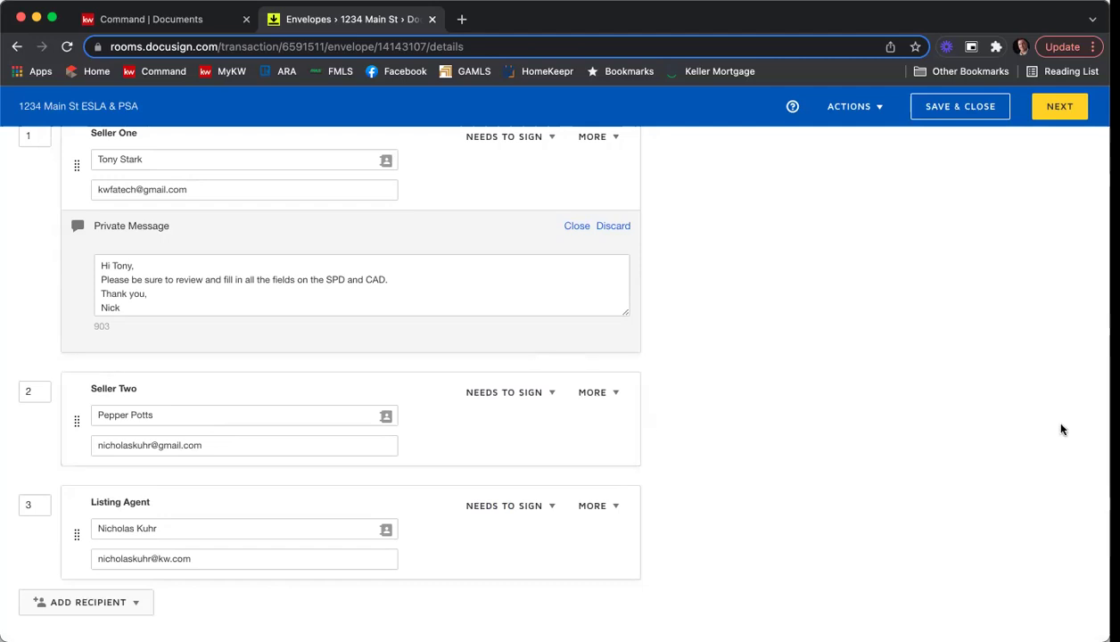
{"action": "scroll", "coordinate": [882, 413], "scroll_direction": "down", "scroll_amount": 1}
{"action": "scroll", "coordinate": [882, 413], "scroll_direction": "down", "scroll_amount": 5}
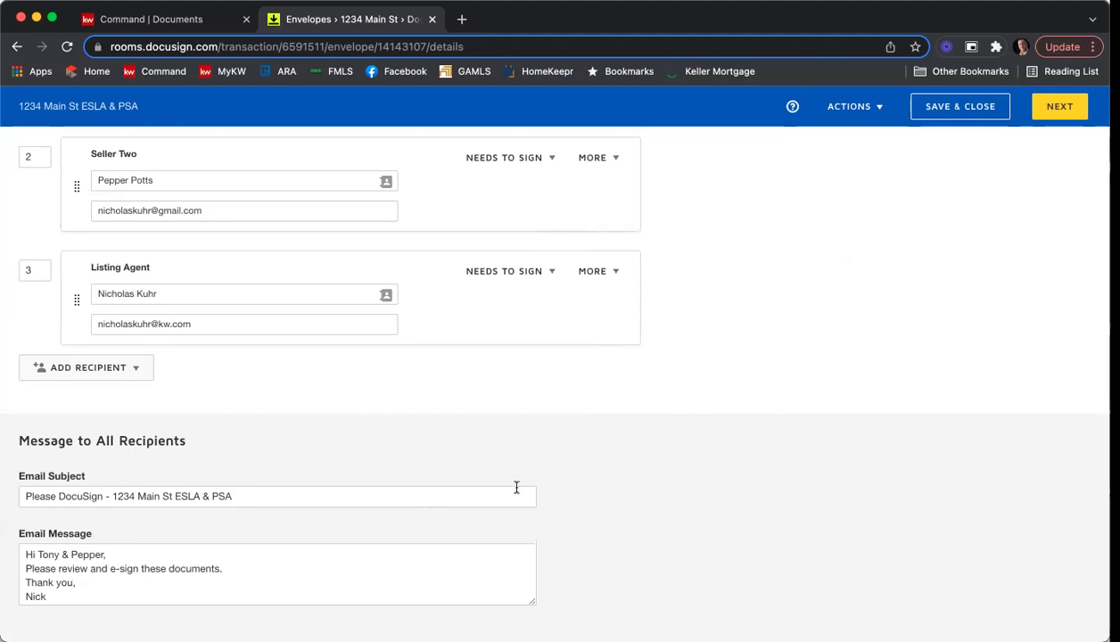
Continue to the Add Fields page and collapse the first document's page thumbnails.
{"action": "left_click", "coordinate": [1053, 111]}
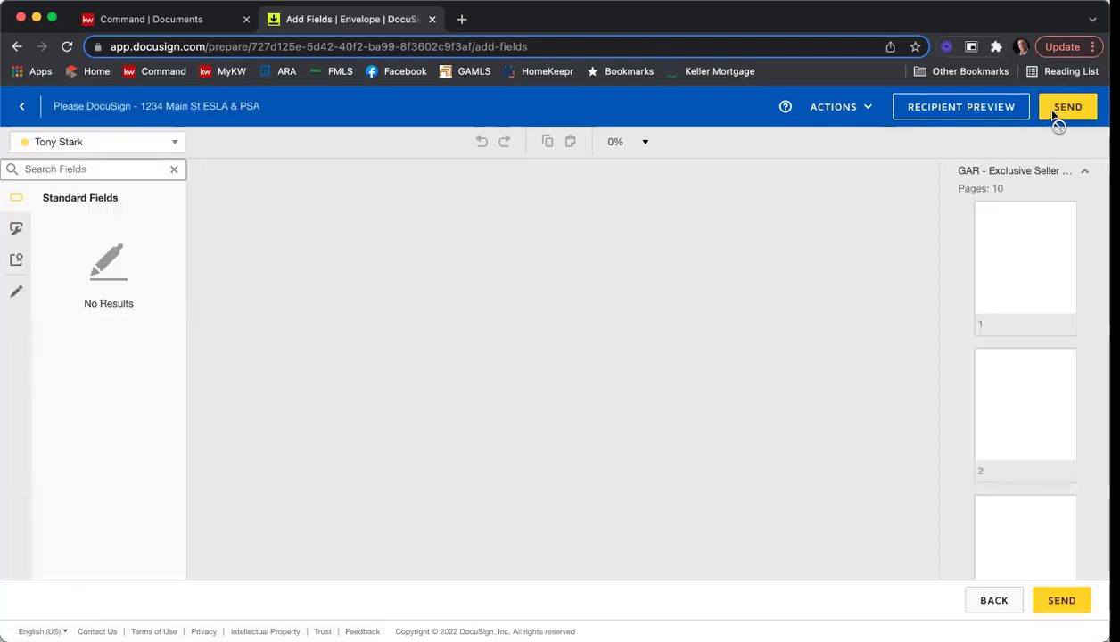
{"action": "left_click", "coordinate": [1025, 172]}
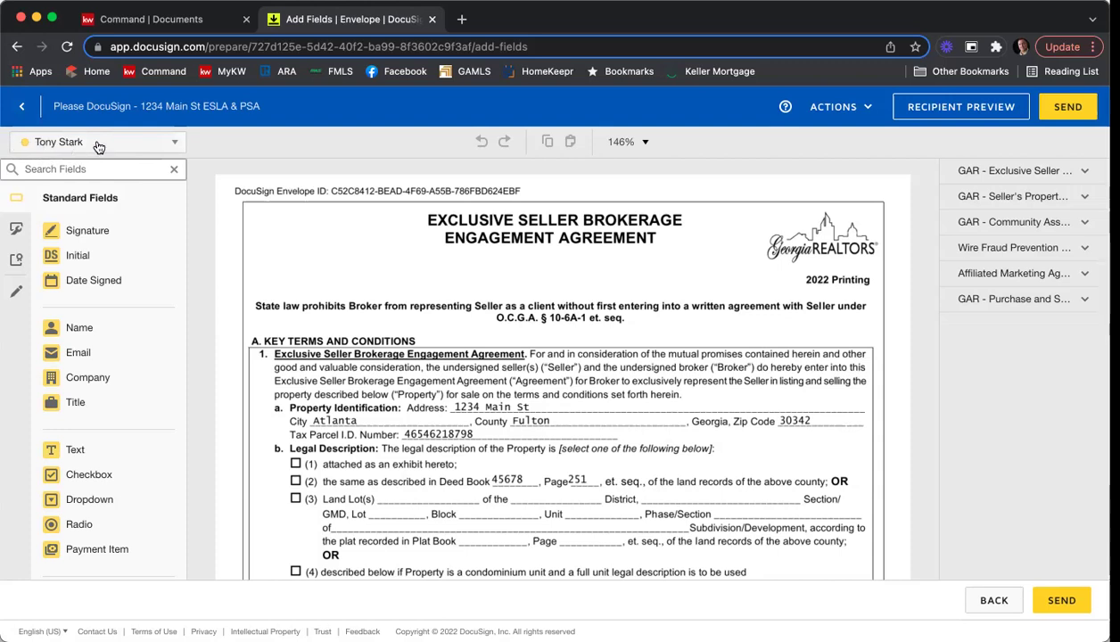
{"action": "left_click", "coordinate": [176, 146]}
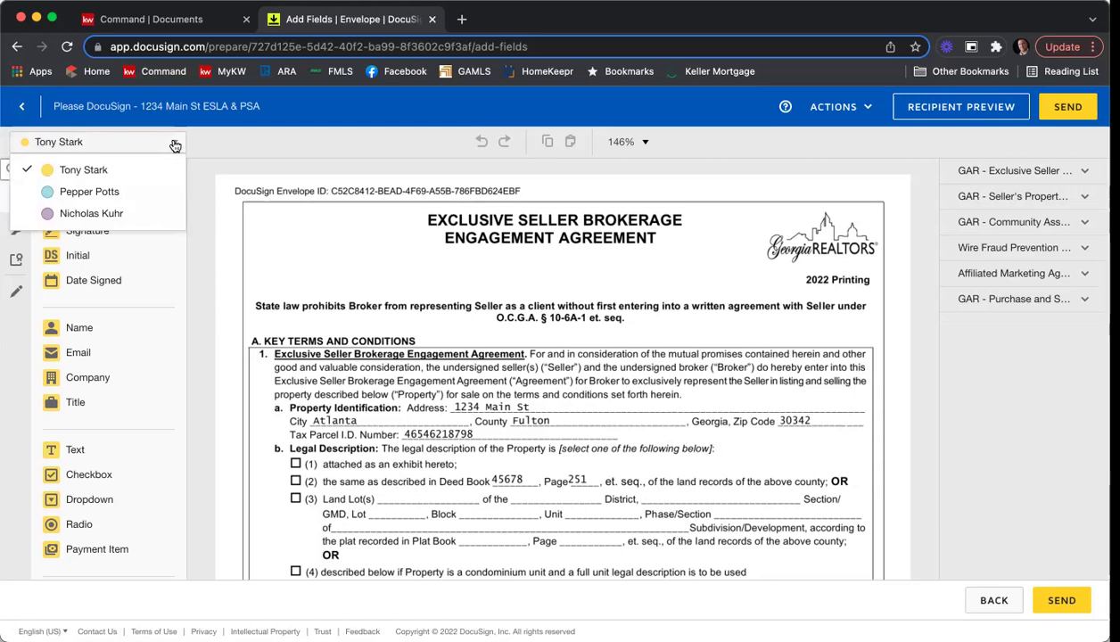
{"action": "left_click", "coordinate": [227, 164]}
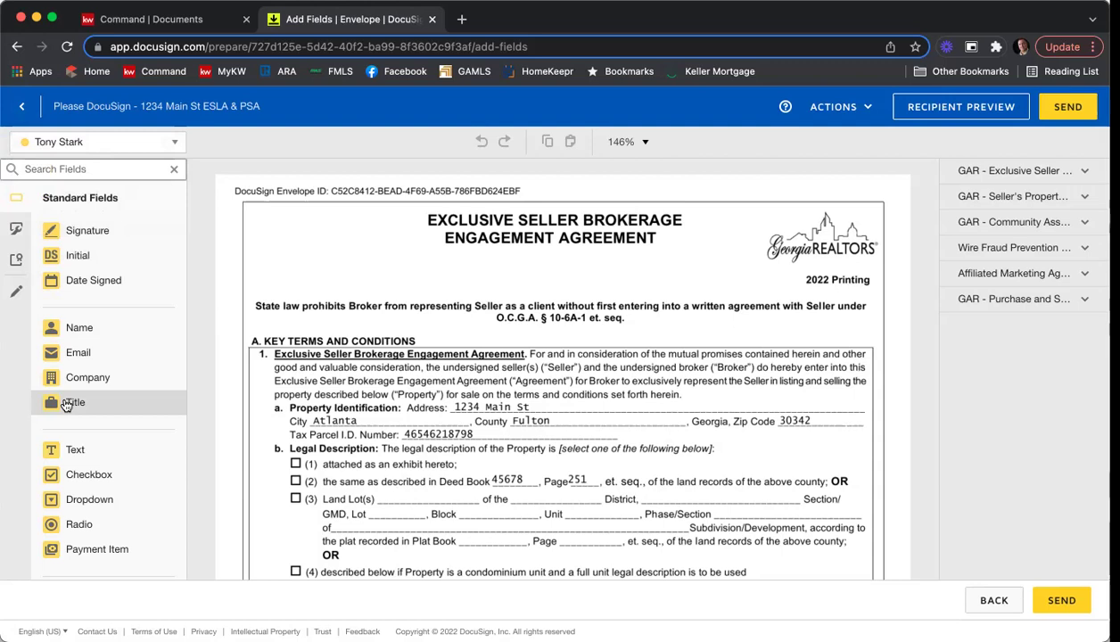
{"action": "left_click", "coordinate": [136, 144]}
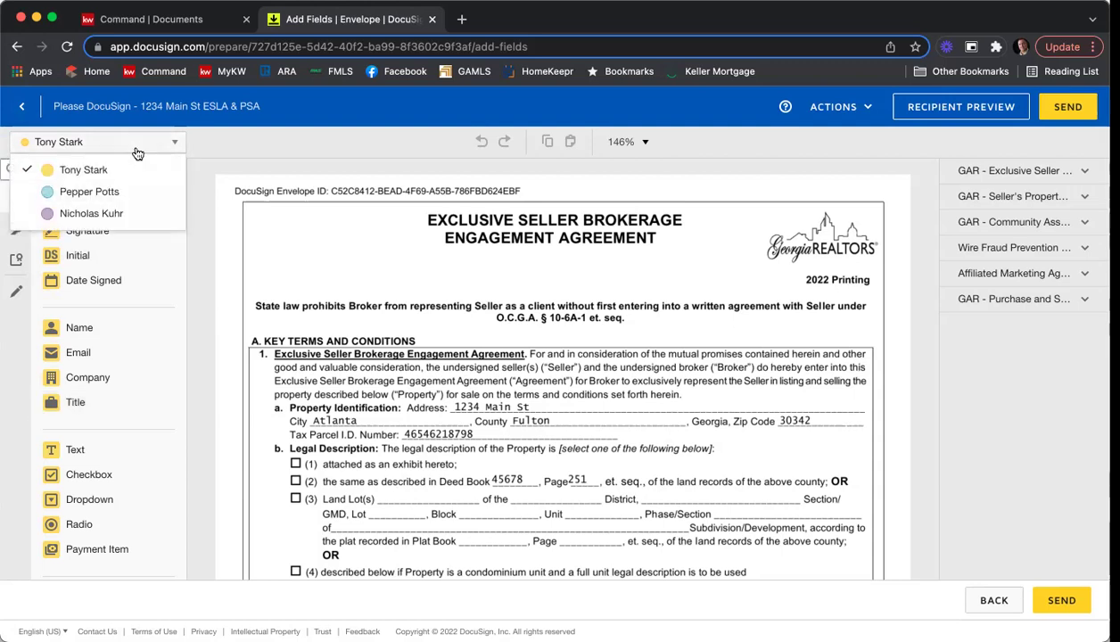
{"action": "left_click", "coordinate": [115, 193]}
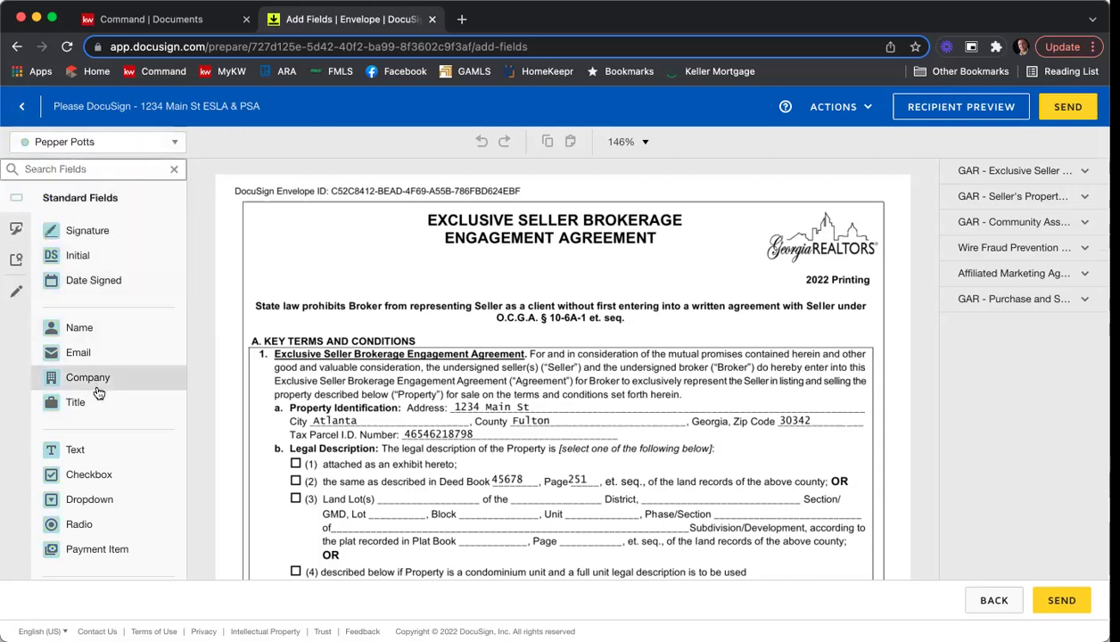
{"action": "left_click", "coordinate": [108, 143]}
{"action": "left_click", "coordinate": [108, 213]}
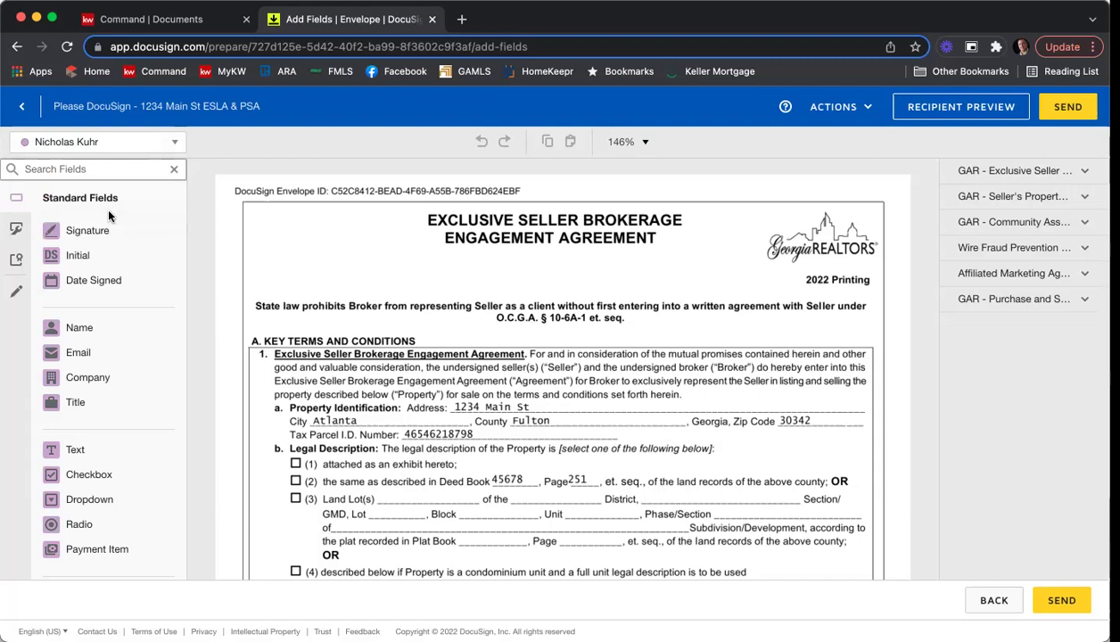
{"action": "left_click", "coordinate": [161, 143]}
{"action": "left_click", "coordinate": [143, 170]}
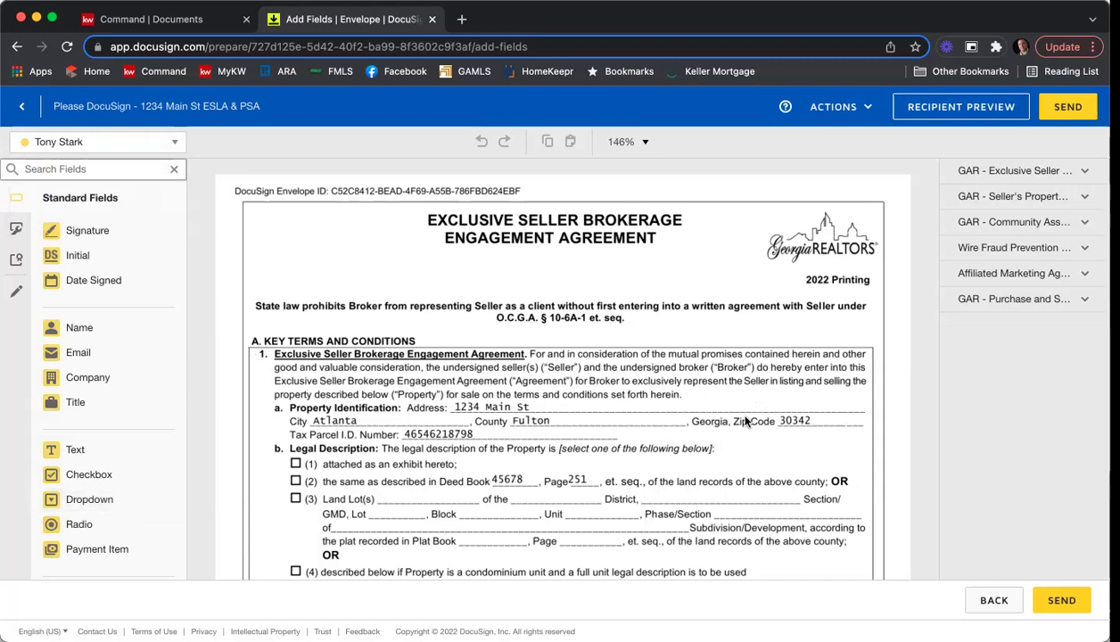
Check the zoom choices, keeping the document at 146%.
{"action": "scroll", "coordinate": [736, 393], "scroll_direction": "down", "scroll_amount": 5}
{"action": "scroll", "coordinate": [736, 393], "scroll_direction": "down", "scroll_amount": 5}
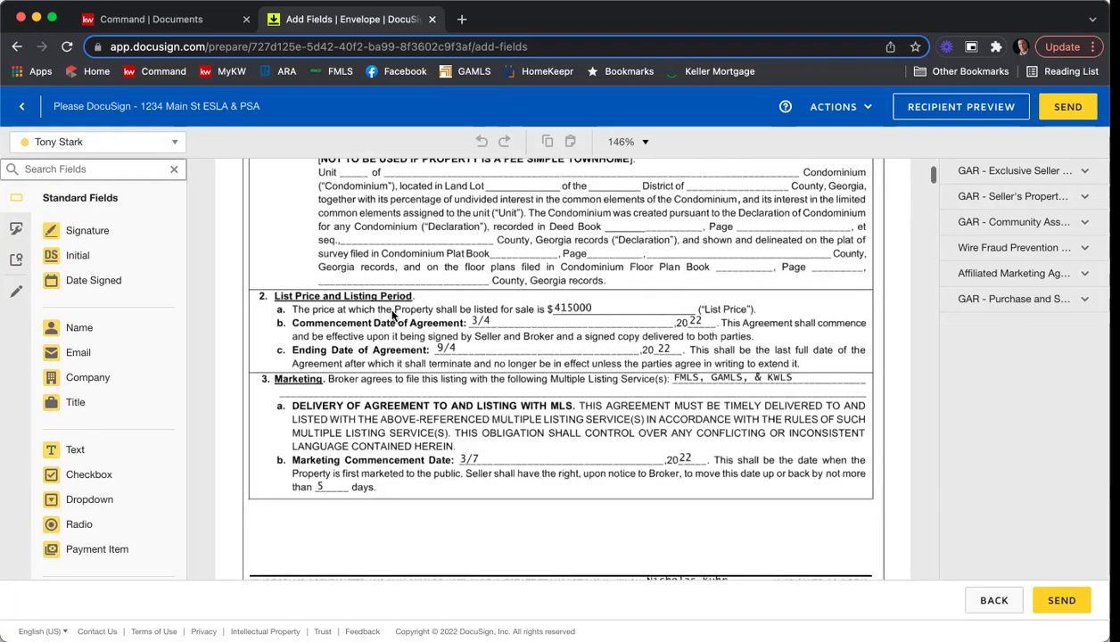
{"action": "scroll", "coordinate": [622, 326], "scroll_direction": "up", "scroll_amount": 3}
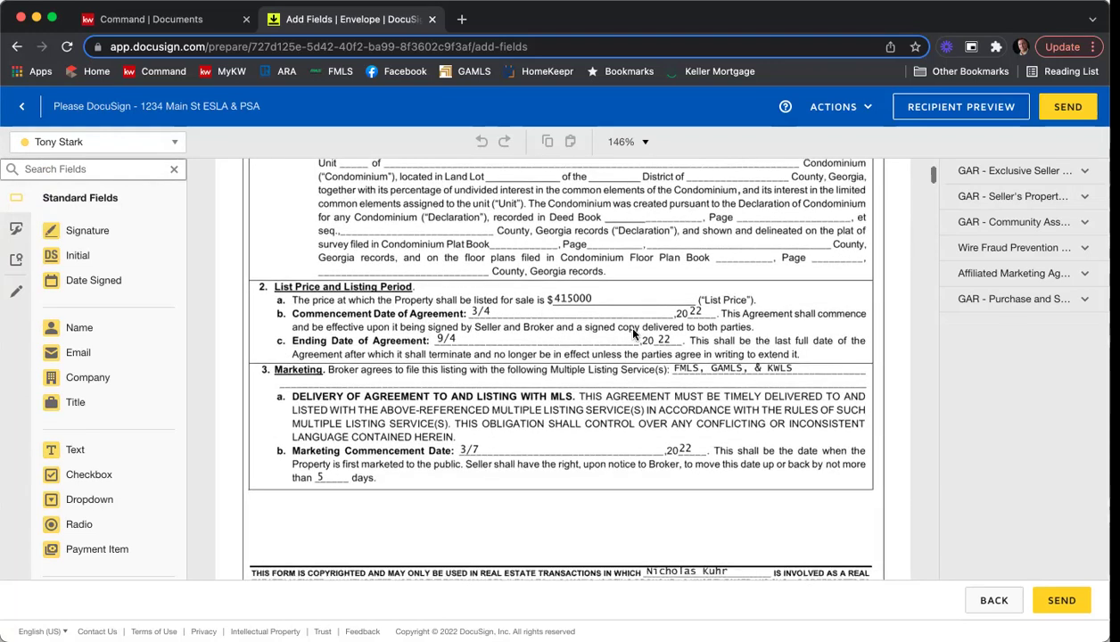
{"action": "left_click", "coordinate": [648, 143]}
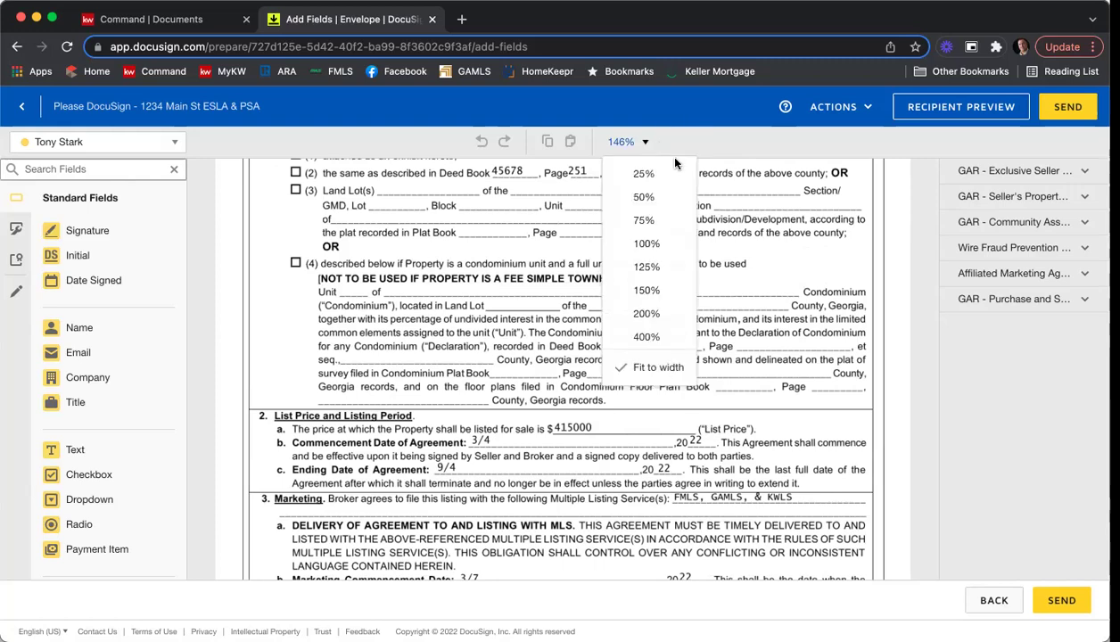
{"action": "left_click", "coordinate": [734, 208]}
{"action": "scroll", "coordinate": [623, 419], "scroll_direction": "down", "scroll_amount": 2}
{"action": "scroll", "coordinate": [622, 419], "scroll_direction": "up", "scroll_amount": 10}
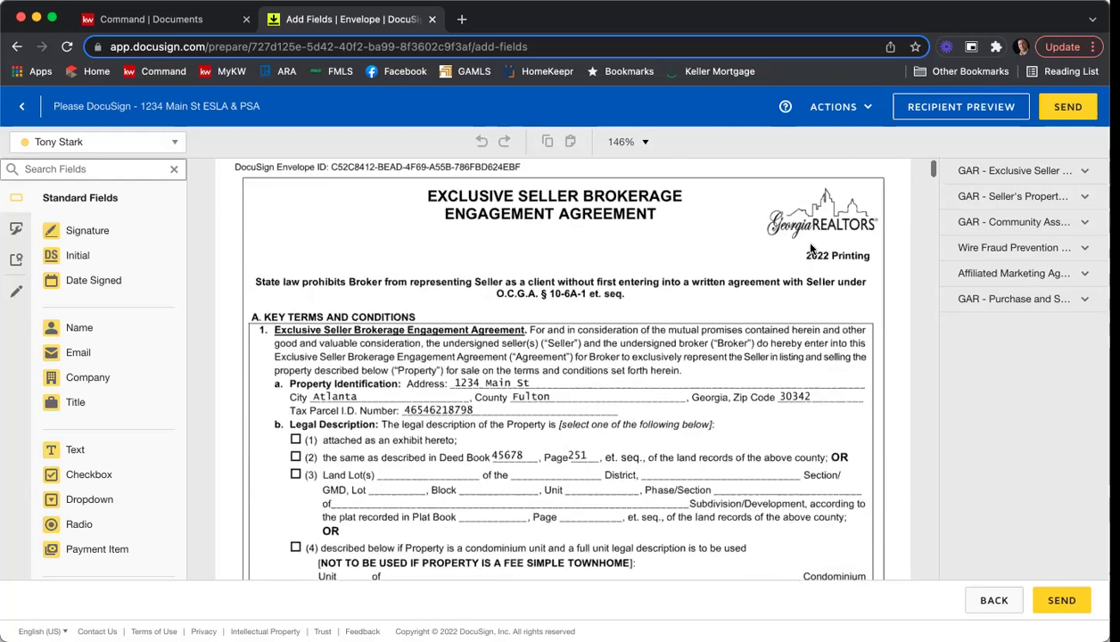
Expand the 'GAR - Exclusive Seller' thumbnails and scroll down to page 10.
{"action": "left_click", "coordinate": [1041, 181]}
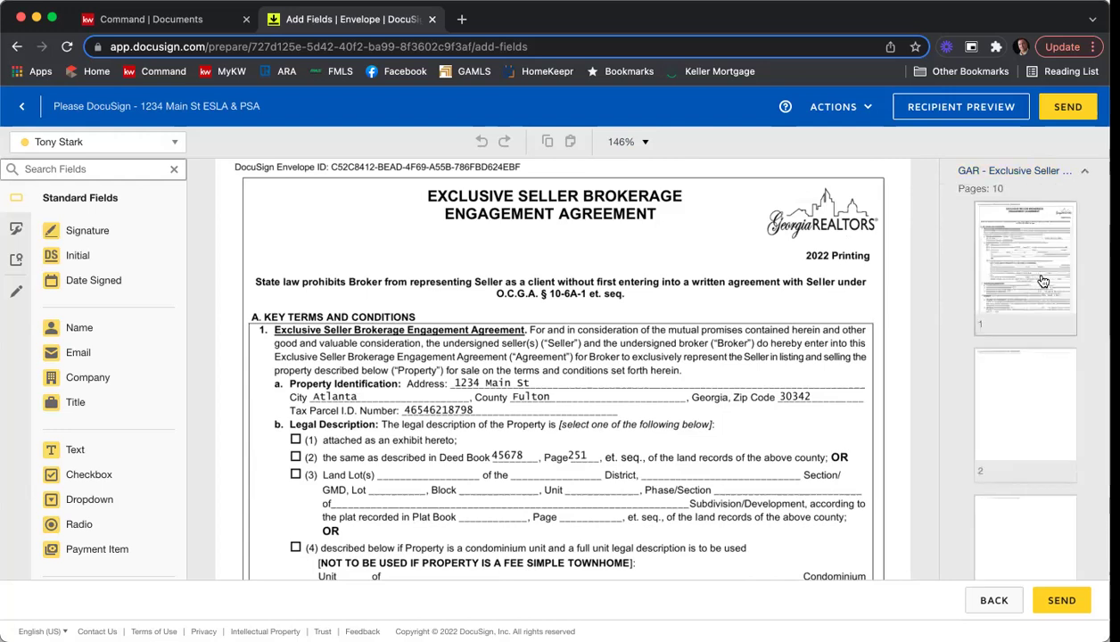
{"action": "scroll", "coordinate": [1042, 281], "scroll_direction": "down", "scroll_amount": 3}
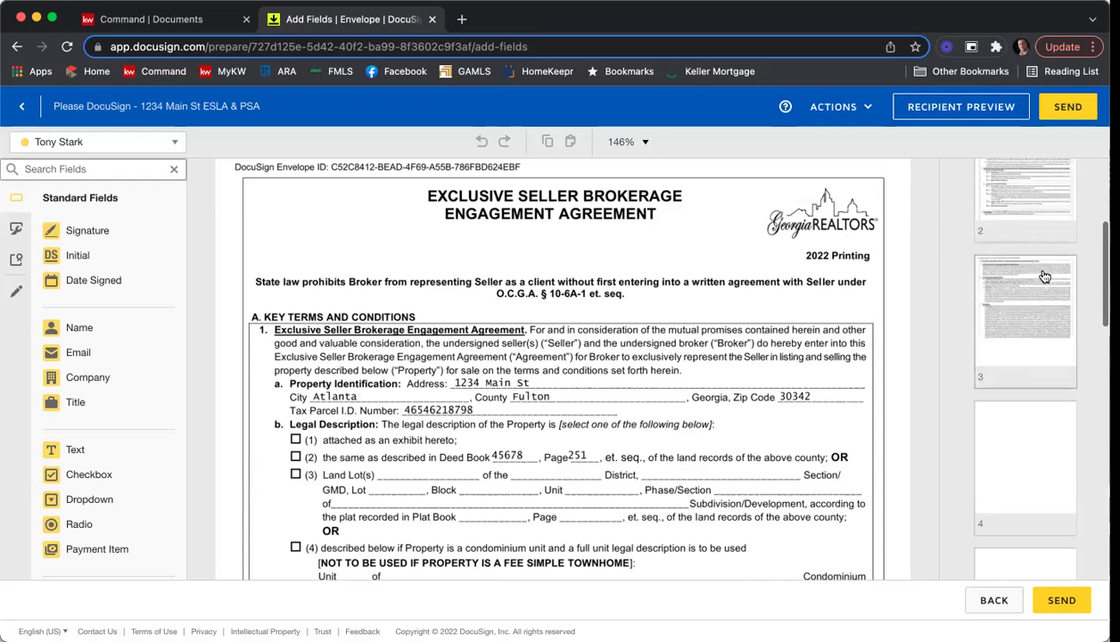
{"action": "scroll", "coordinate": [1043, 268], "scroll_direction": "down", "scroll_amount": 5}
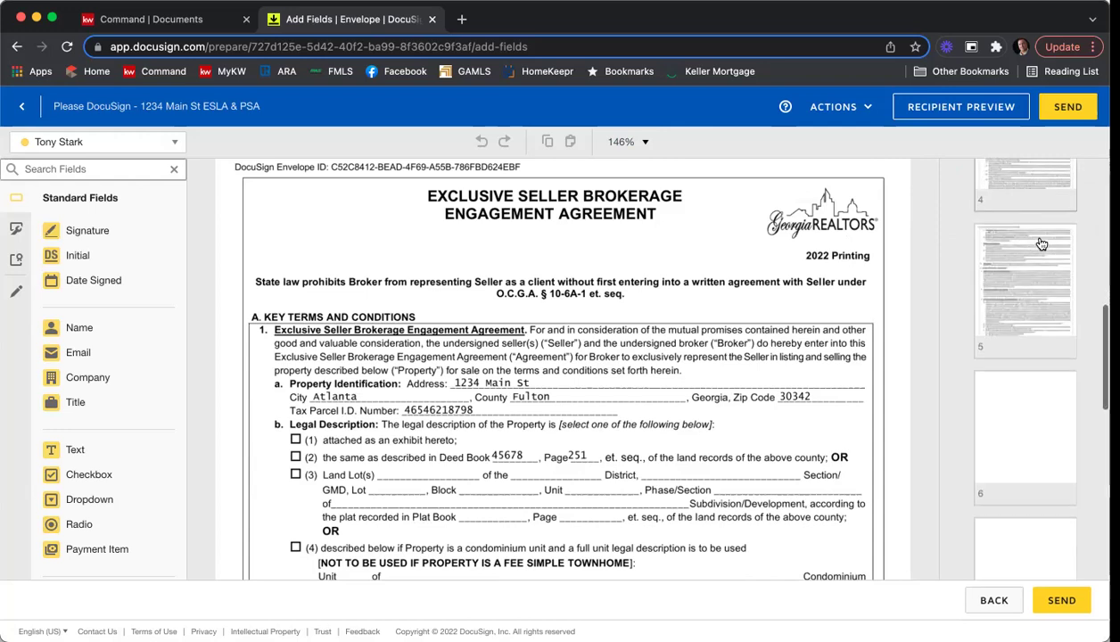
{"action": "scroll", "coordinate": [1041, 243], "scroll_direction": "down", "scroll_amount": 6}
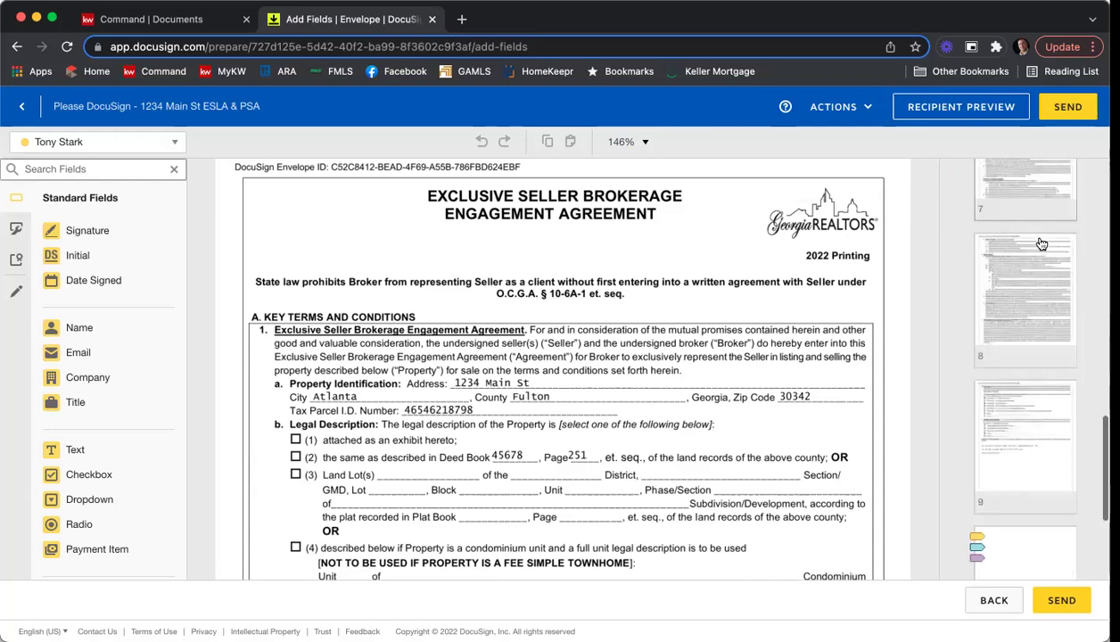
{"action": "scroll", "coordinate": [1041, 243], "scroll_direction": "down", "scroll_amount": 5}
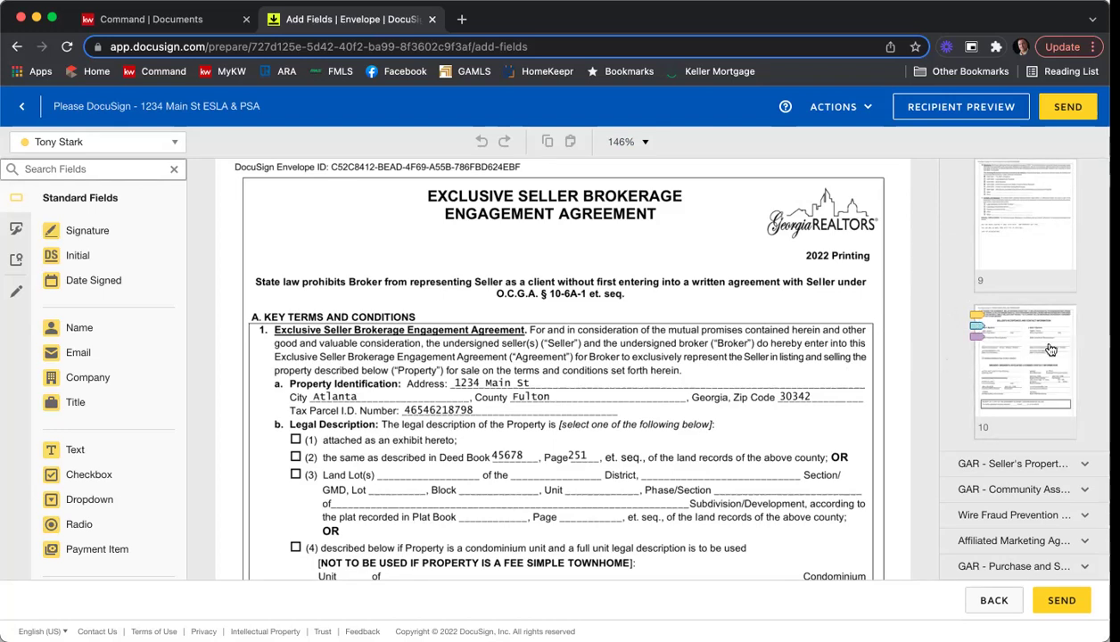
Jump to page 10 and review the sellers' and broker's signature and date fields.
{"action": "left_click", "coordinate": [1017, 380]}
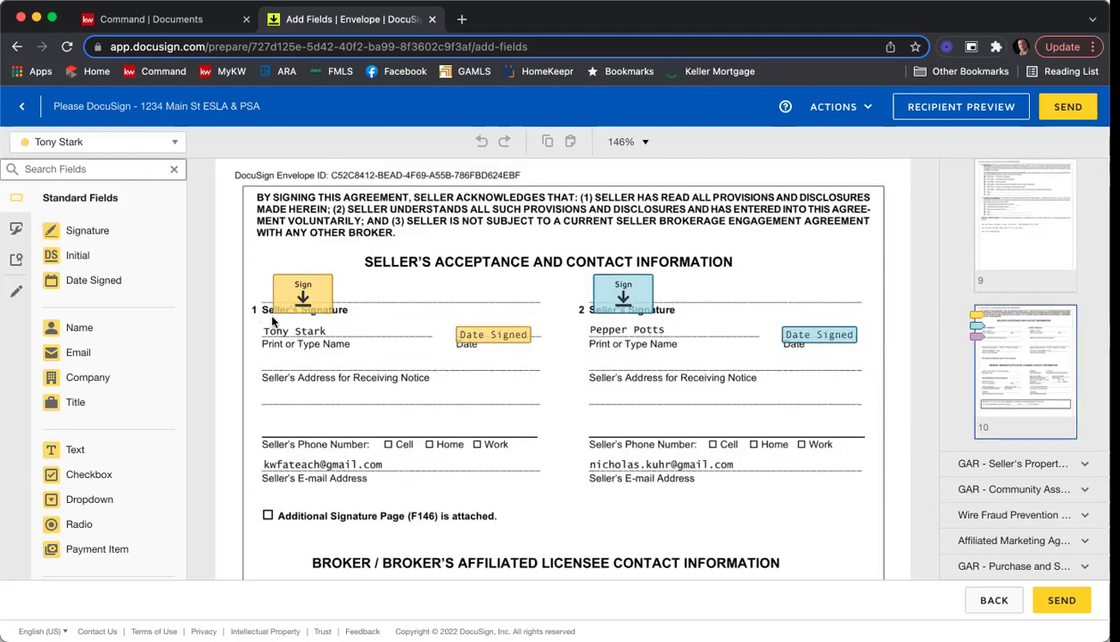
{"action": "scroll", "coordinate": [687, 410], "scroll_direction": "down", "scroll_amount": 3}
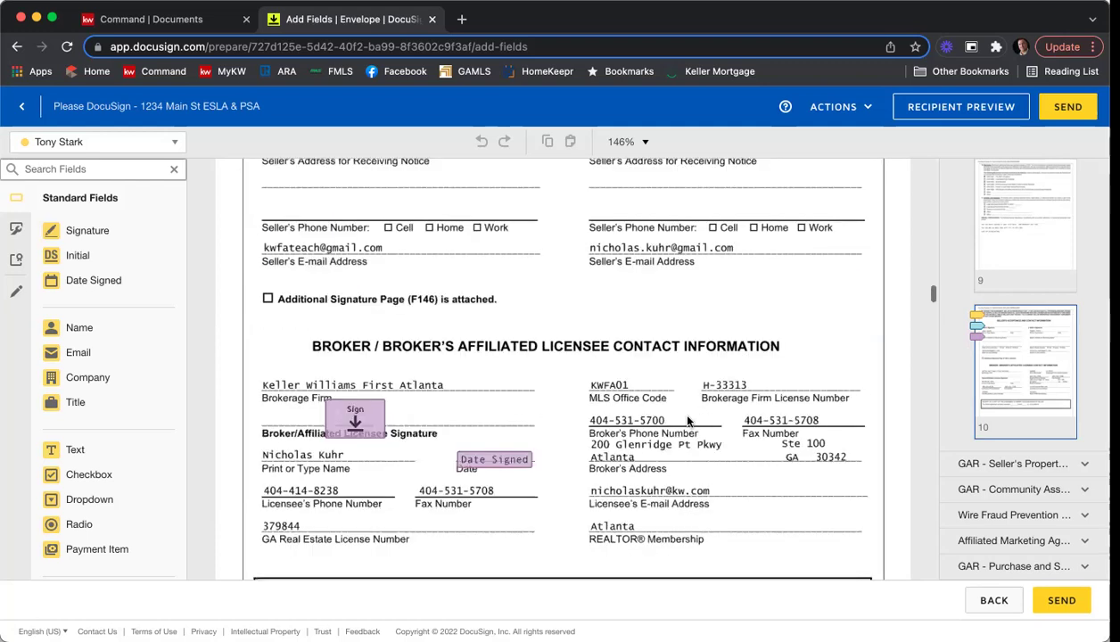
{"action": "scroll", "coordinate": [632, 394], "scroll_direction": "up", "scroll_amount": 1}
{"action": "scroll", "coordinate": [631, 393], "scroll_direction": "up", "scroll_amount": 3}
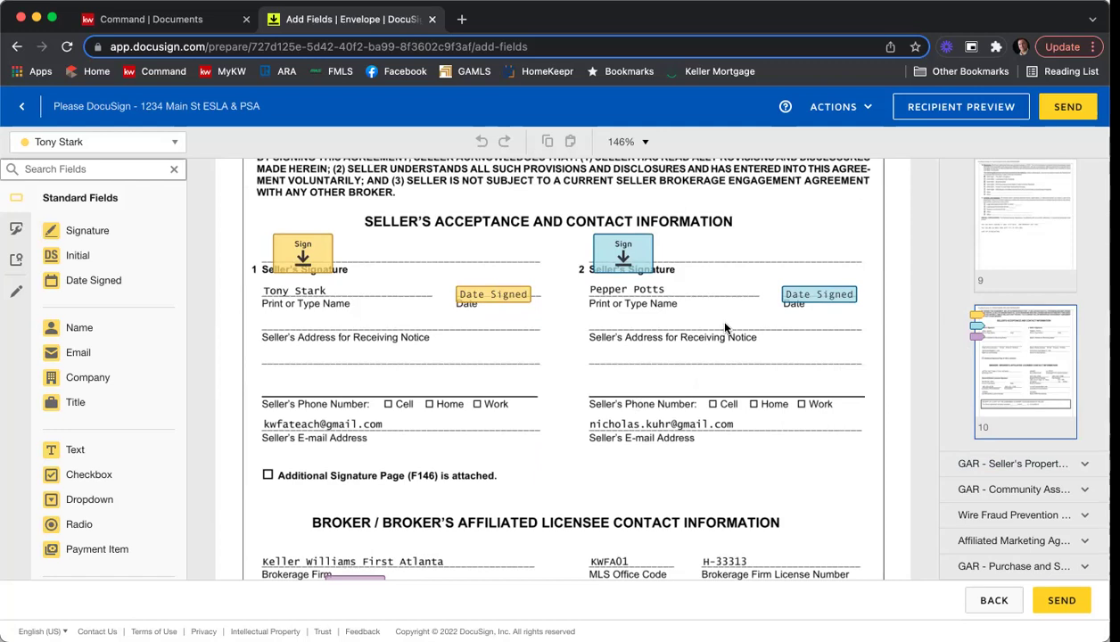
{"action": "scroll", "coordinate": [725, 328], "scroll_direction": "down", "scroll_amount": 5}
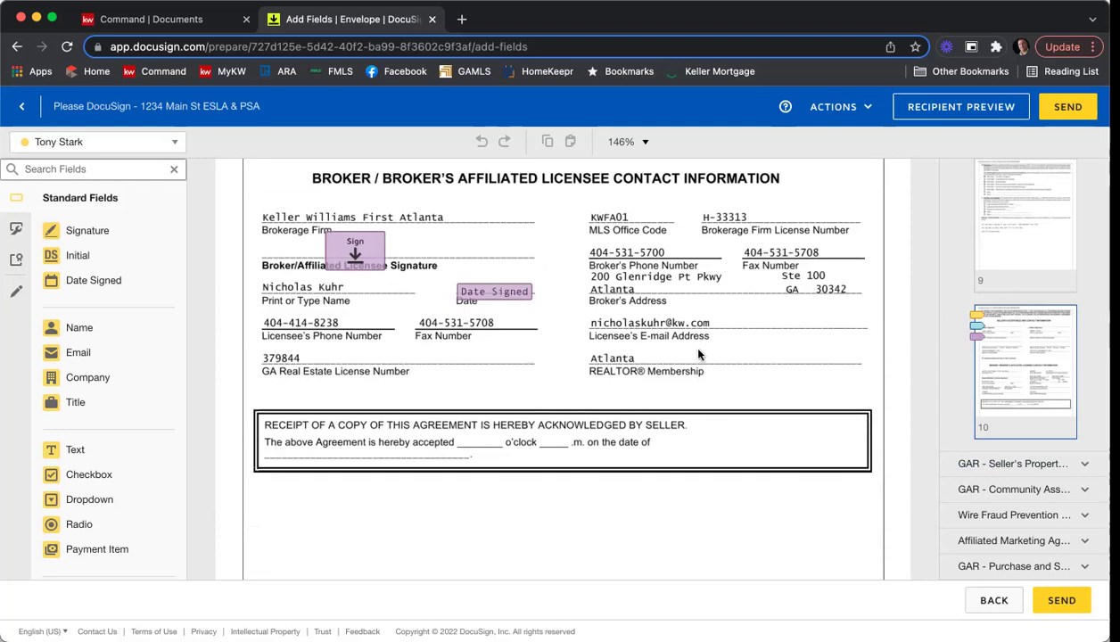
{"action": "left_click", "coordinate": [167, 143]}
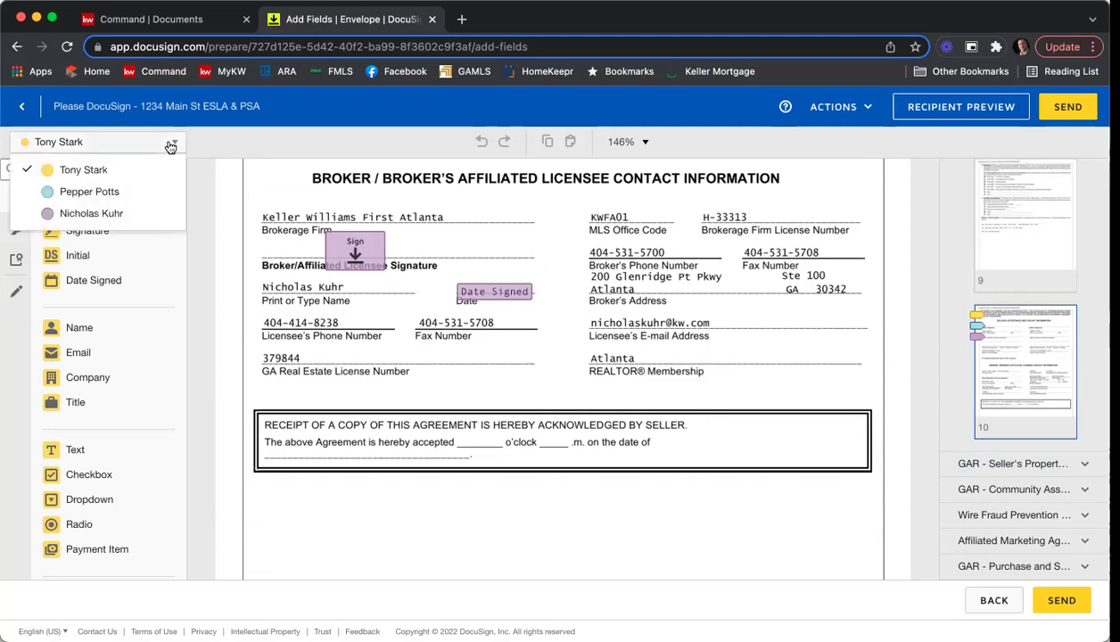
Place a narrow required Text field for the agent in the receipt's time blank.
{"action": "left_click", "coordinate": [108, 213]}
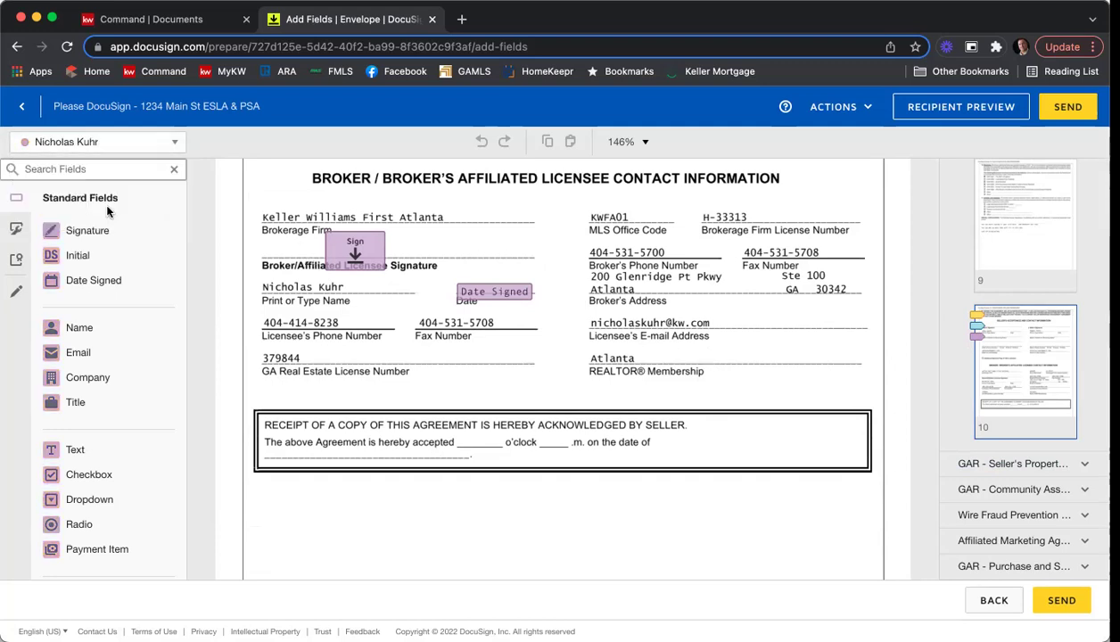
{"action": "left_click_drag", "start_coordinate": [107, 450], "coordinate": [468, 431]}
{"action": "left_click_drag", "start_coordinate": [545, 430], "coordinate": [487, 436]}
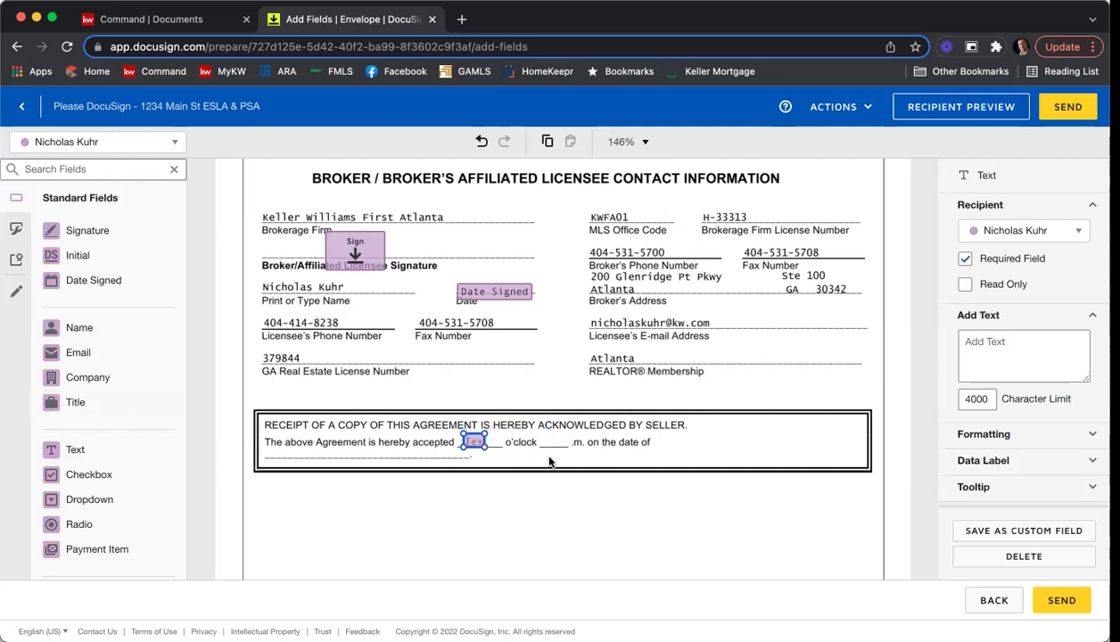
{"action": "left_click", "coordinate": [520, 456]}
{"action": "left_click", "coordinate": [475, 445]}
{"action": "left_click", "coordinate": [1002, 262]}
{"action": "left_click", "coordinate": [514, 482]}
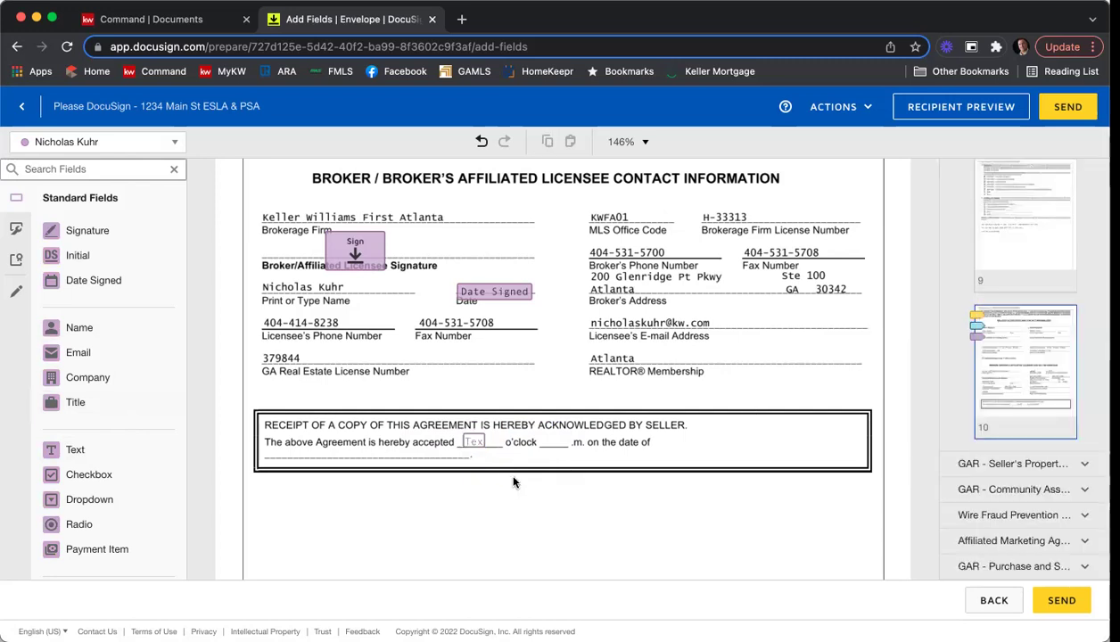
{"action": "left_click", "coordinate": [473, 444]}
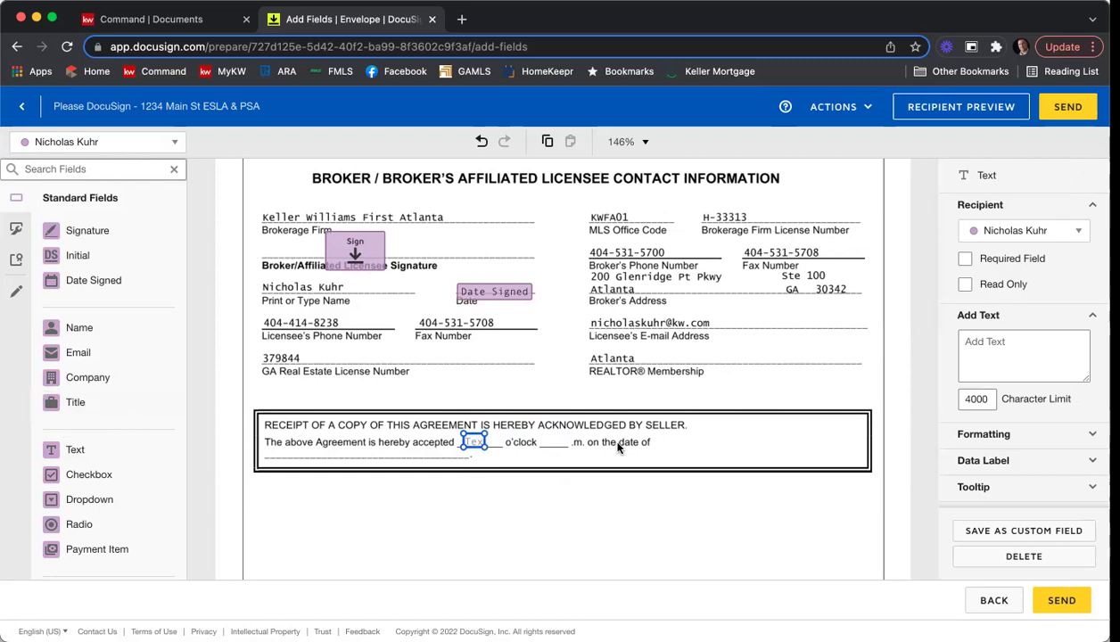
{"action": "left_click", "coordinate": [964, 259]}
Copy the time text field and paste a duplicate into the blank before '.m.'.
{"action": "right_click", "coordinate": [472, 442]}
{"action": "right_click", "coordinate": [509, 439]}
{"action": "left_click", "coordinate": [569, 564]}
{"action": "left_click_drag", "start_coordinate": [486, 454], "coordinate": [553, 440]}
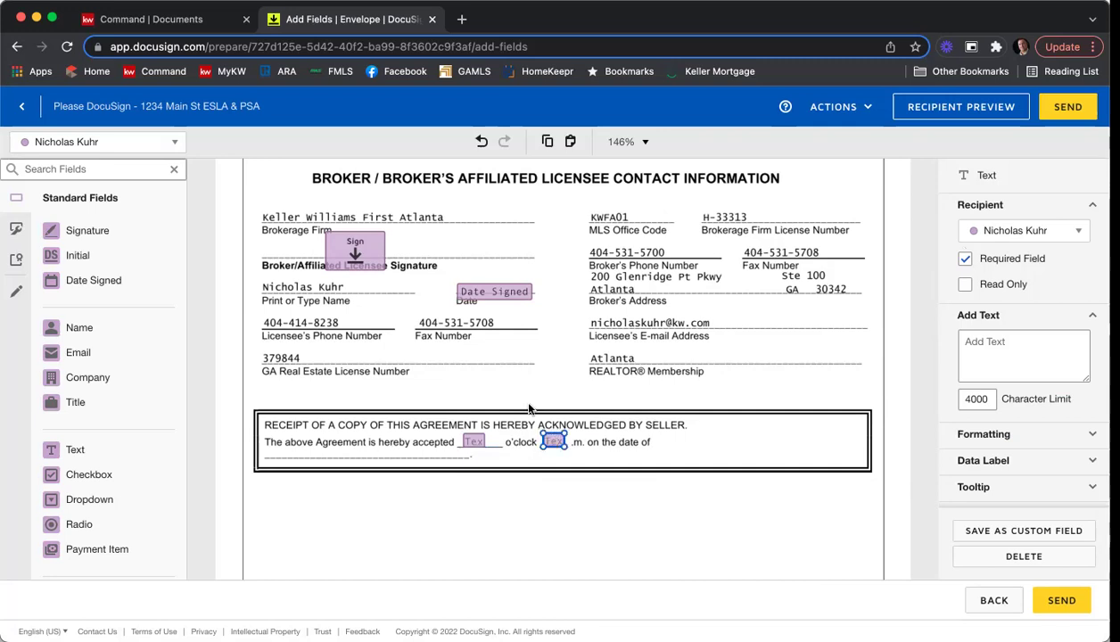
{"action": "left_click", "coordinate": [525, 405]}
Drop a Date Signed field on the receipt acknowledgement's date line.
{"action": "left_click", "coordinate": [107, 283]}
{"action": "left_click", "coordinate": [270, 448]}
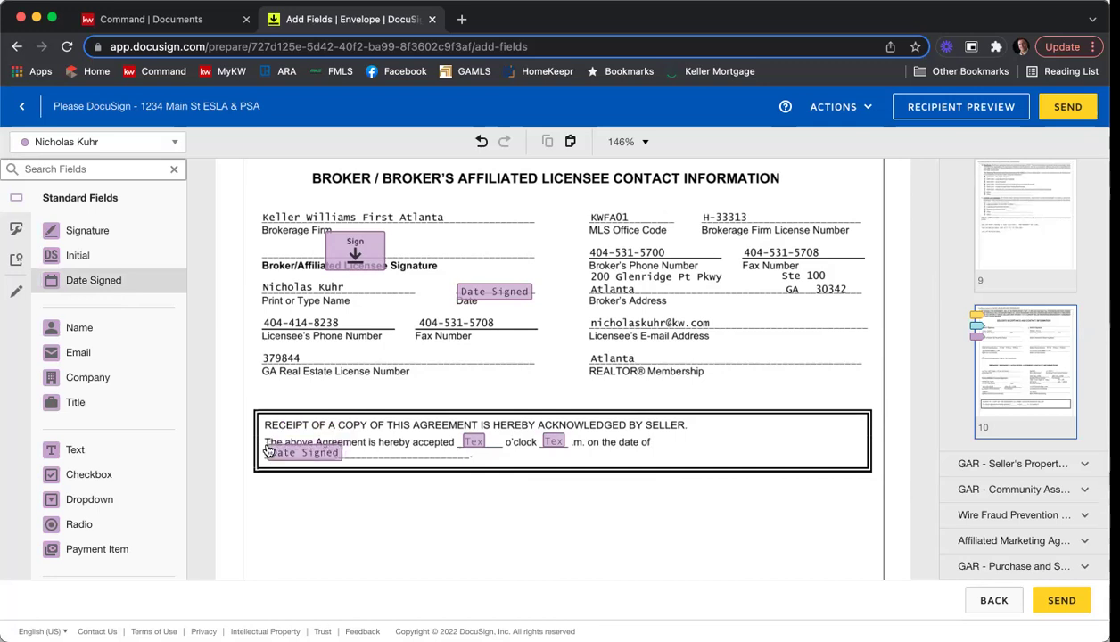
{"action": "left_click", "coordinate": [367, 401]}
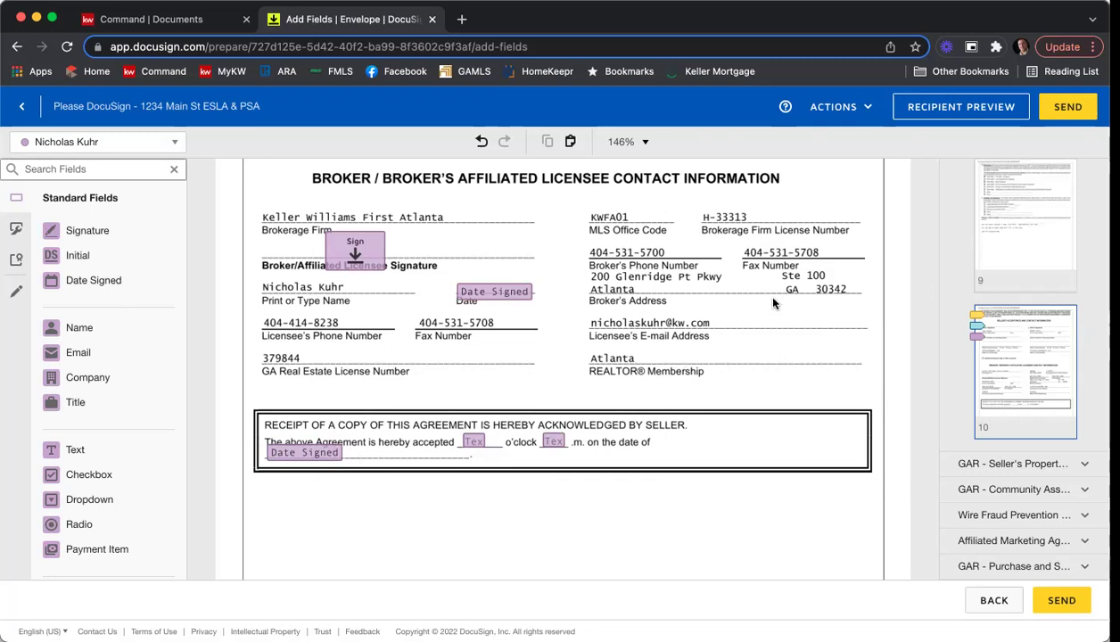
Scroll to the Seller's Property Disclosure Statement and select the question 1(a) year-built text field.
{"action": "scroll", "coordinate": [773, 299], "scroll_direction": "down", "scroll_amount": 3}
{"action": "scroll", "coordinate": [774, 299], "scroll_direction": "down", "scroll_amount": 5}
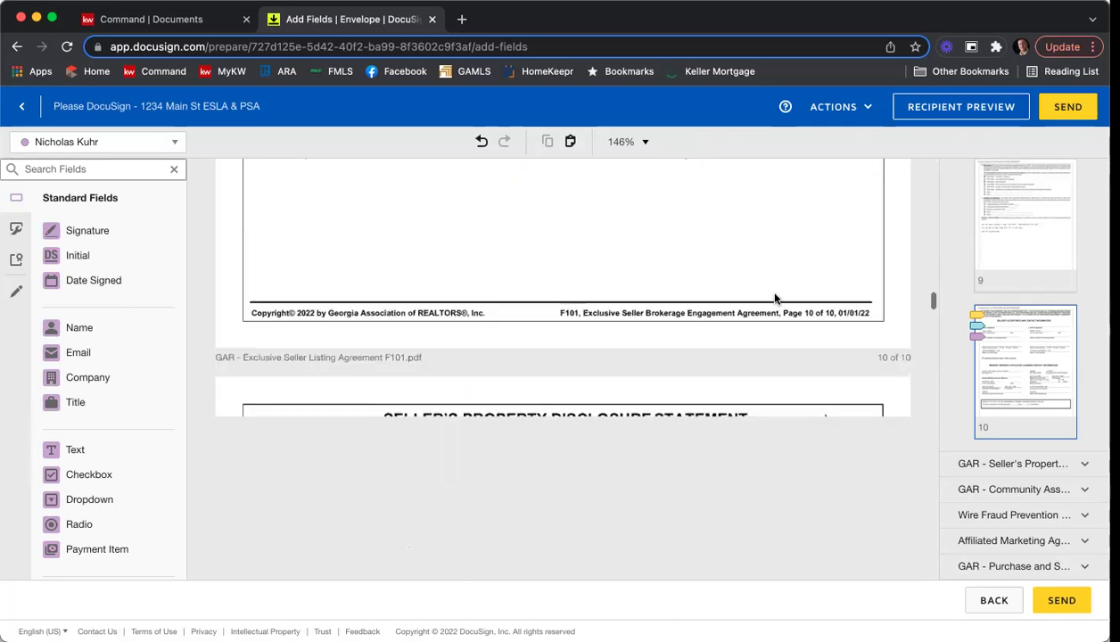
{"action": "scroll", "coordinate": [776, 303], "scroll_direction": "down", "scroll_amount": 5}
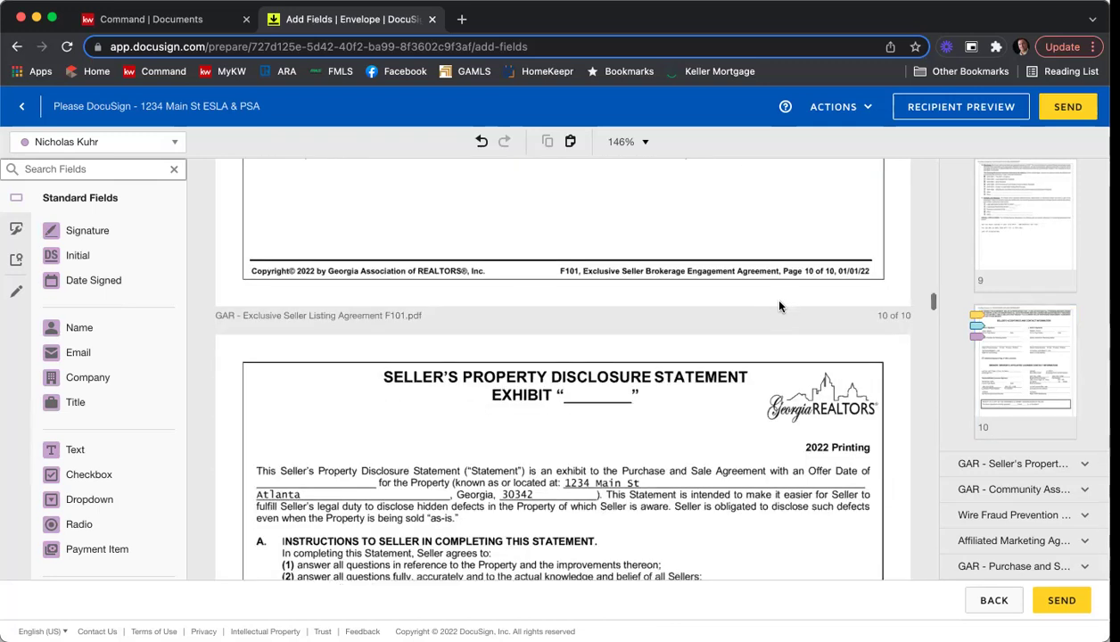
{"action": "scroll", "coordinate": [781, 303], "scroll_direction": "down", "scroll_amount": 4}
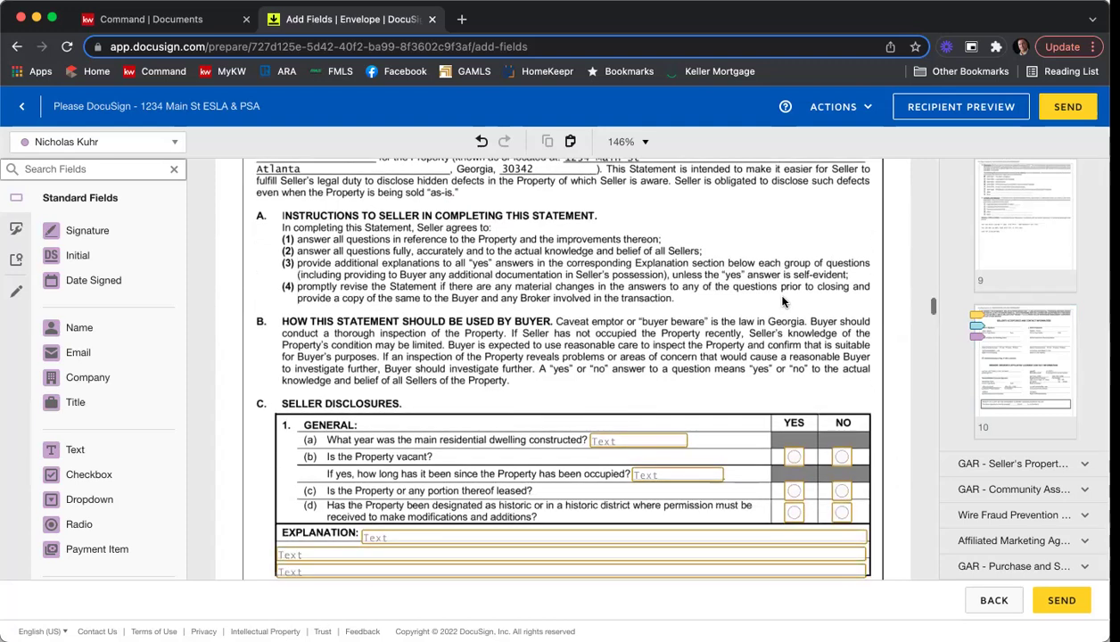
{"action": "scroll", "coordinate": [782, 301], "scroll_direction": "down", "scroll_amount": 1}
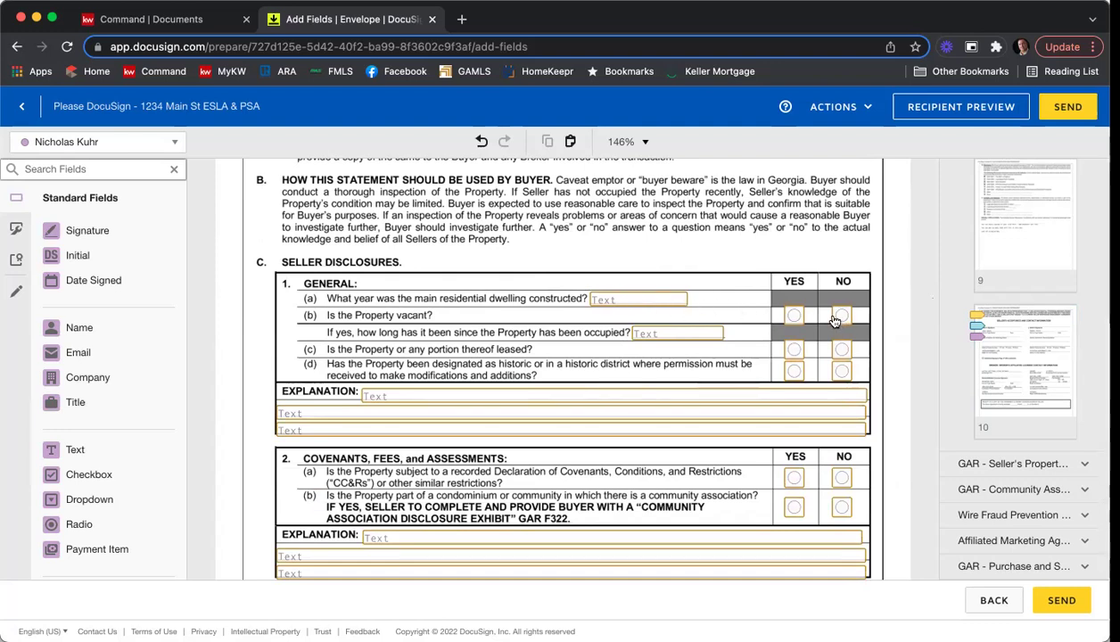
{"action": "left_click", "coordinate": [610, 299]}
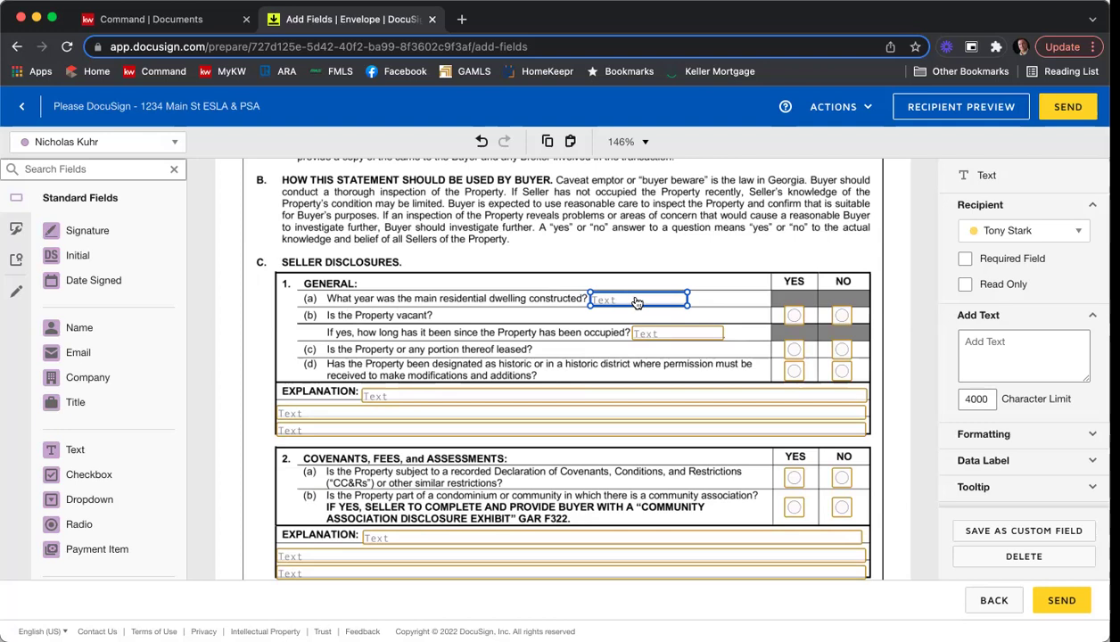
Make the year-built answer field required, then deselect it.
{"action": "left_click", "coordinate": [965, 260]}
{"action": "left_click", "coordinate": [787, 252]}
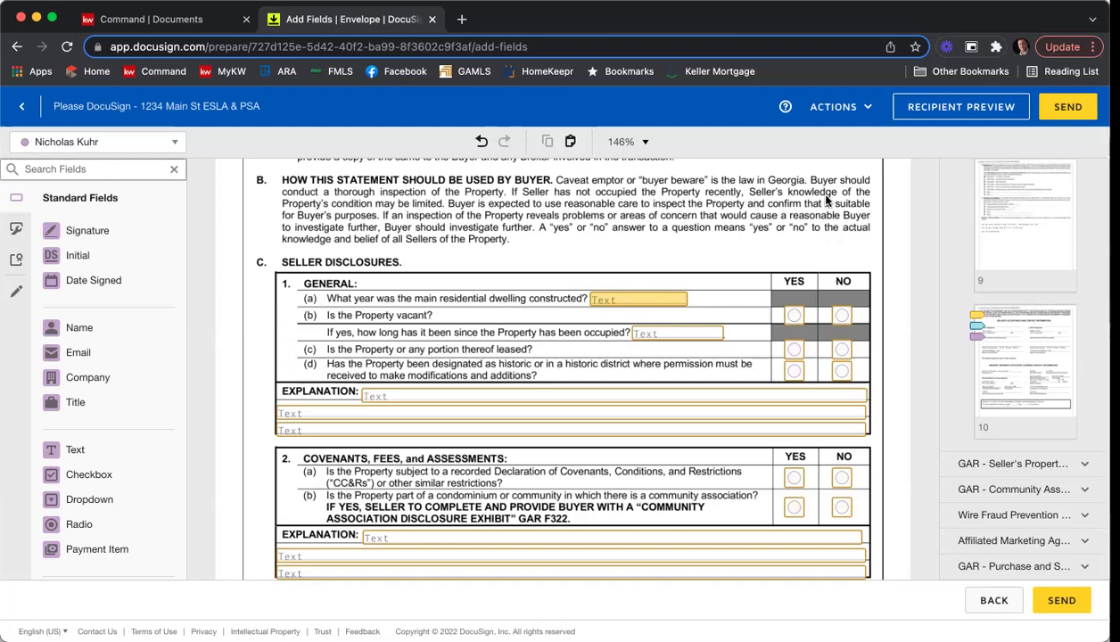
Scroll through the remaining F301 pages to the F322 disclosure's Contact Information fields.
{"action": "scroll", "coordinate": [820, 229], "scroll_direction": "down", "scroll_amount": 10}
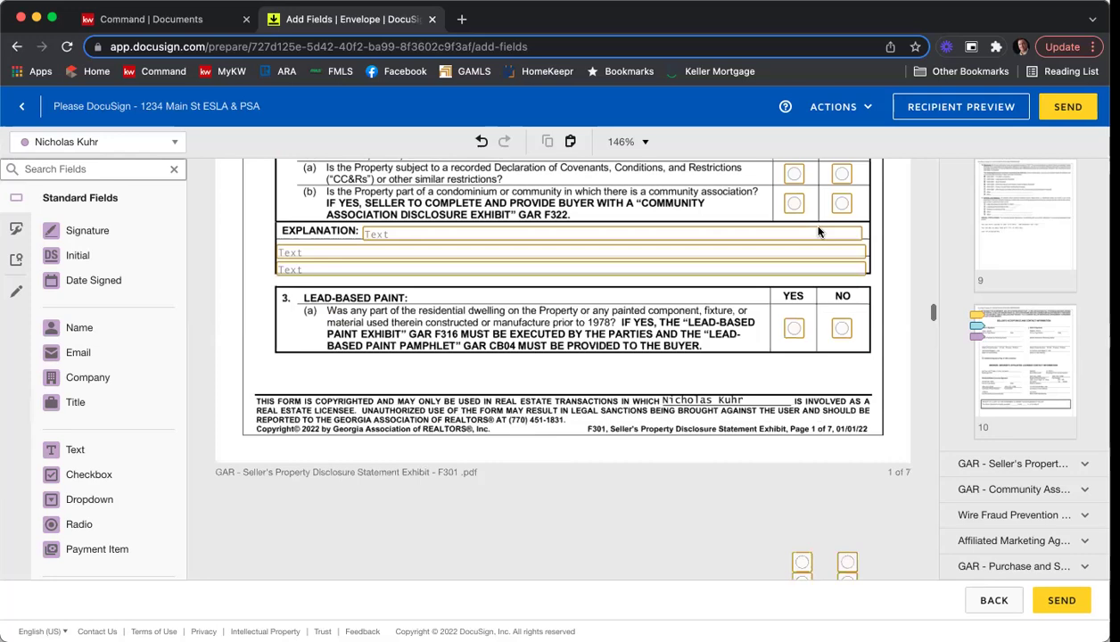
{"action": "scroll", "coordinate": [818, 234], "scroll_direction": "down", "scroll_amount": 10}
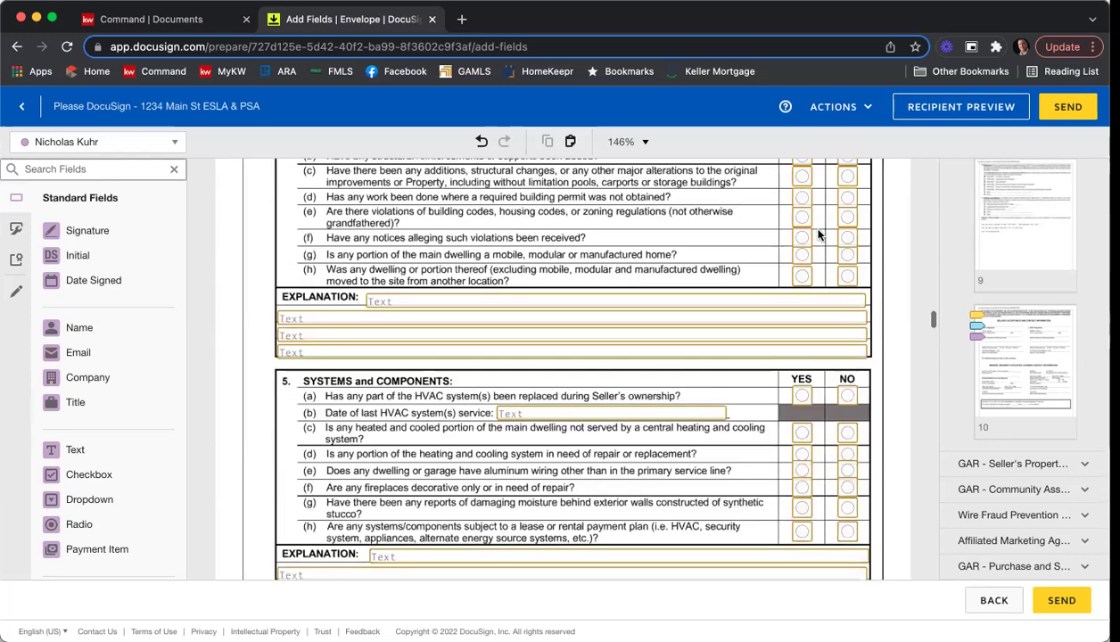
{"action": "scroll", "coordinate": [793, 249], "scroll_direction": "down", "scroll_amount": 10}
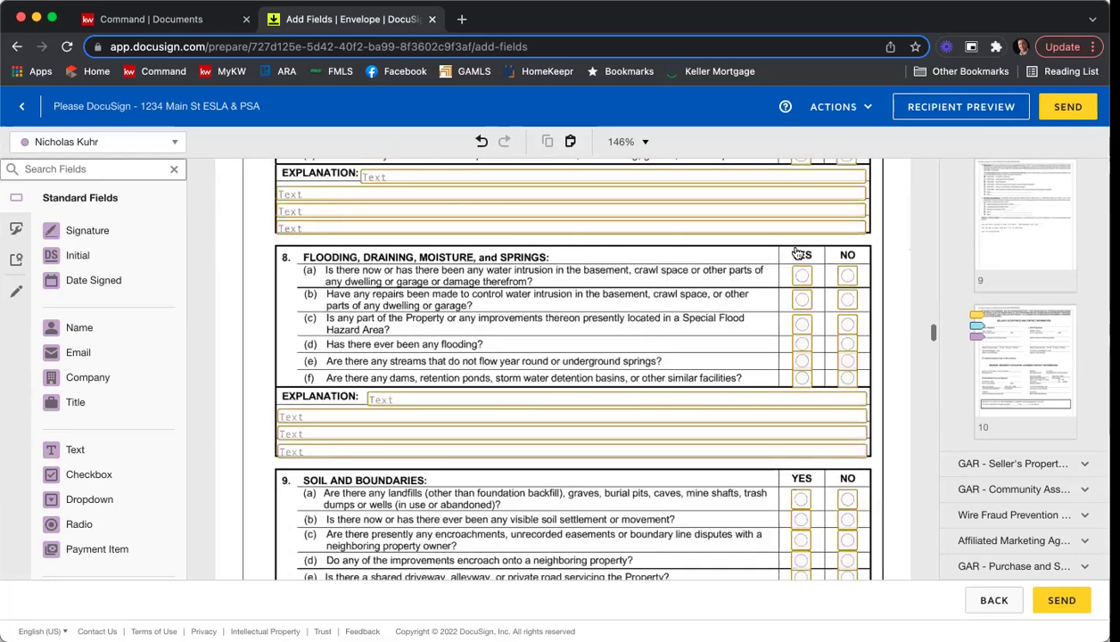
{"action": "scroll", "coordinate": [744, 263], "scroll_direction": "down", "scroll_amount": 10}
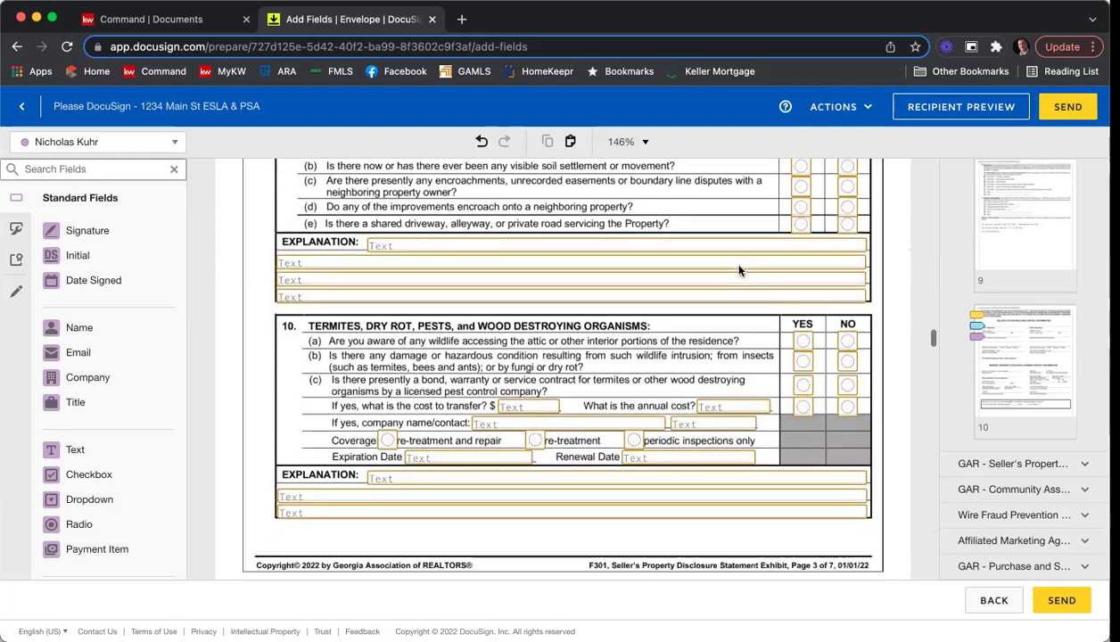
{"action": "scroll", "coordinate": [741, 272], "scroll_direction": "down", "scroll_amount": 10}
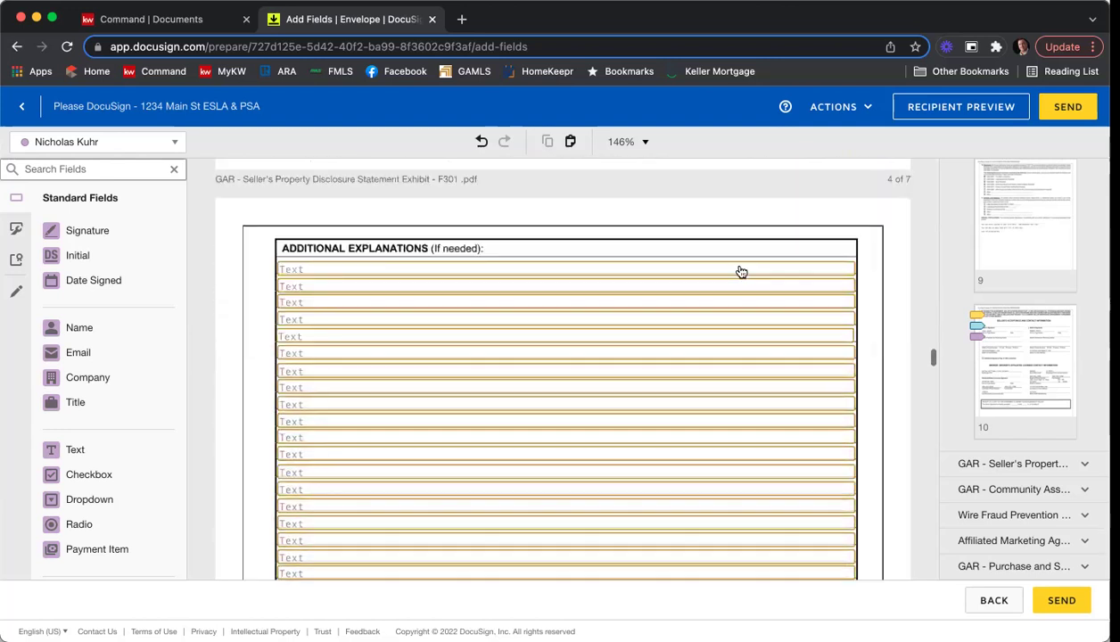
{"action": "scroll", "coordinate": [739, 271], "scroll_direction": "down", "scroll_amount": 10}
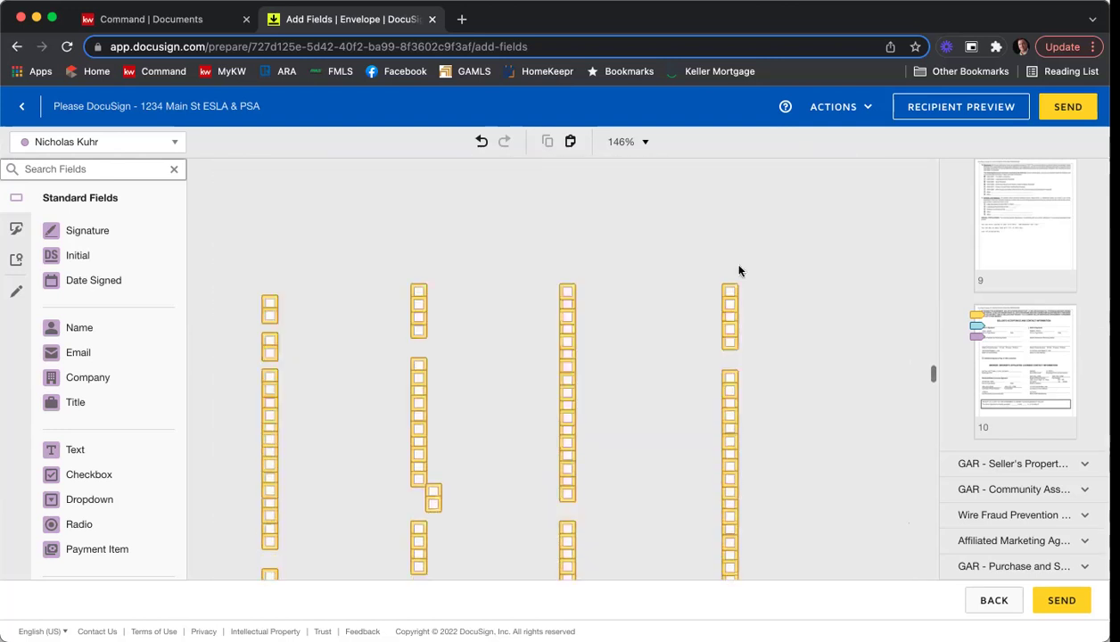
{"action": "scroll", "coordinate": [740, 271], "scroll_direction": "down", "scroll_amount": 5}
{"action": "scroll", "coordinate": [739, 271], "scroll_direction": "up", "scroll_amount": 2}
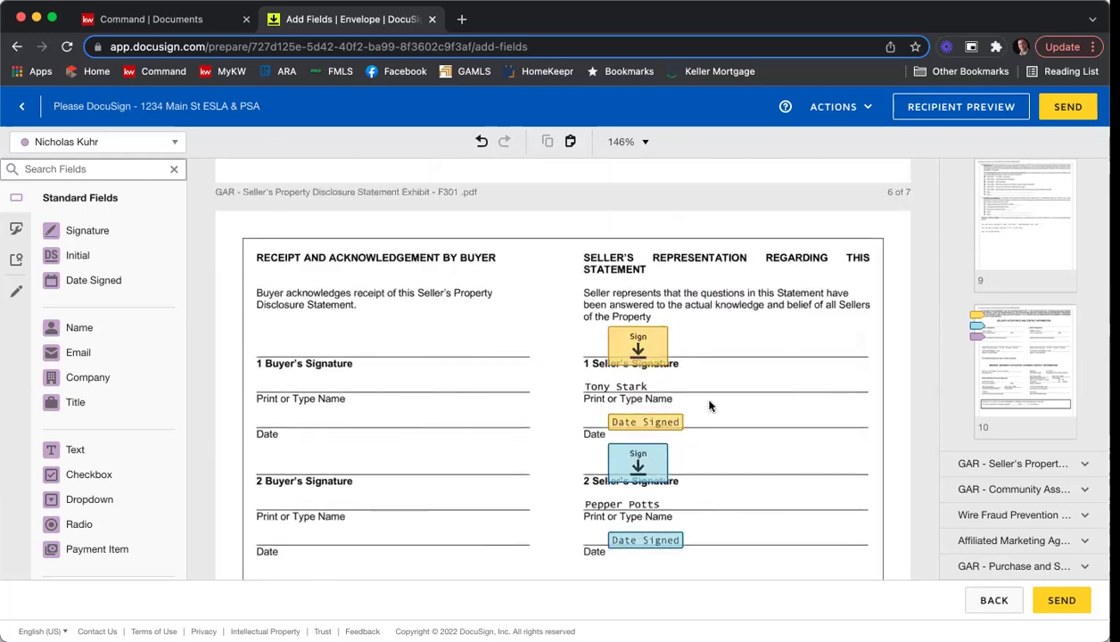
{"action": "scroll", "coordinate": [749, 356], "scroll_direction": "down", "scroll_amount": 5}
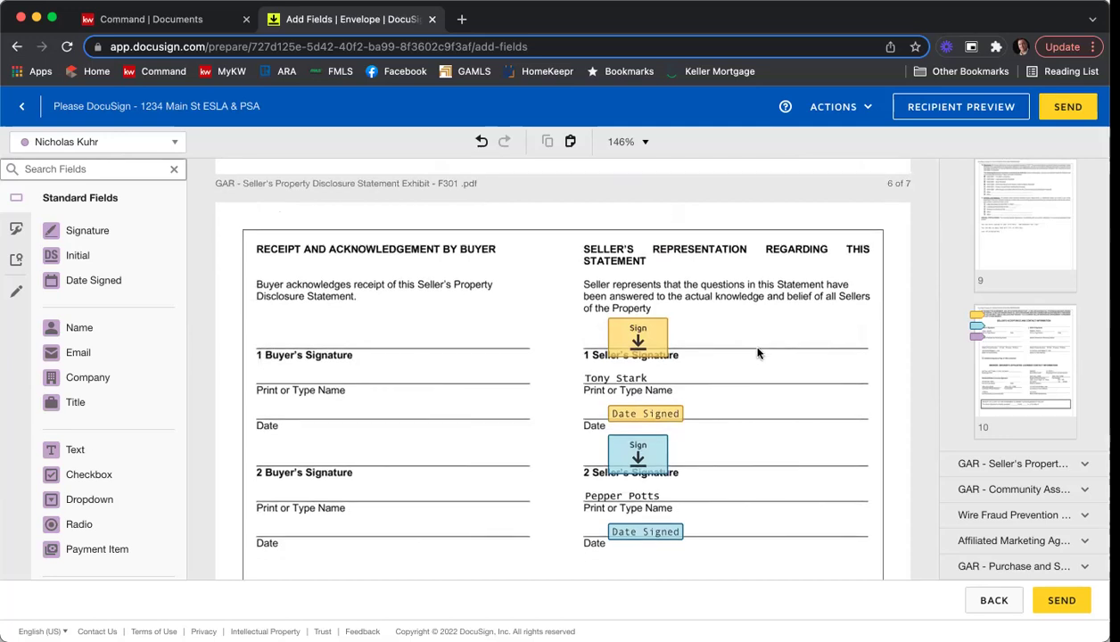
{"action": "scroll", "coordinate": [757, 353], "scroll_direction": "down", "scroll_amount": 5}
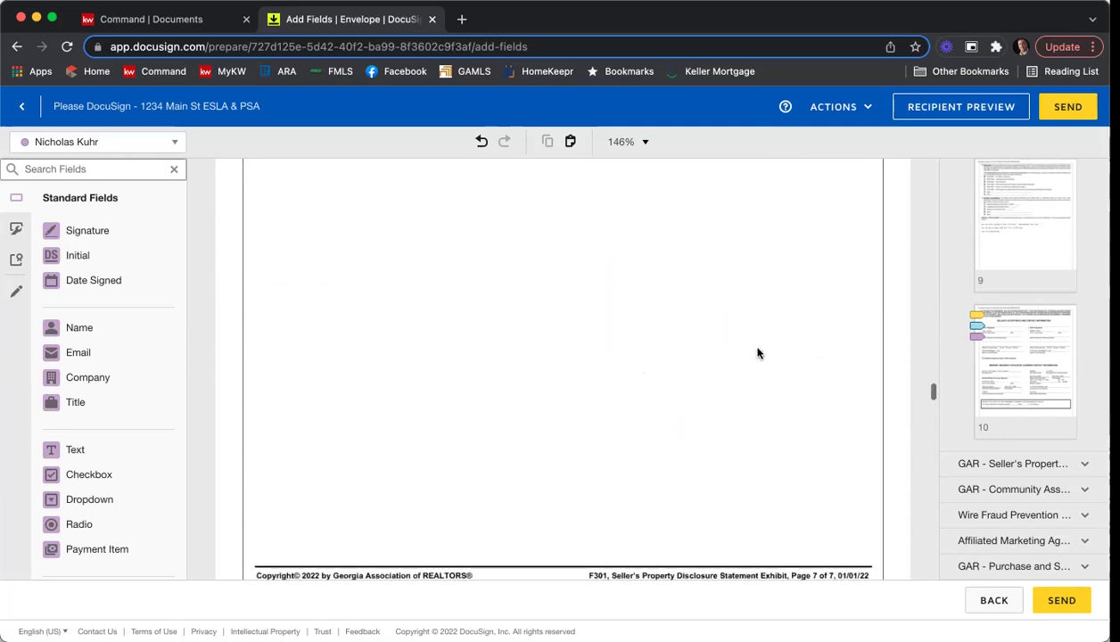
{"action": "scroll", "coordinate": [757, 353], "scroll_direction": "down", "scroll_amount": 7}
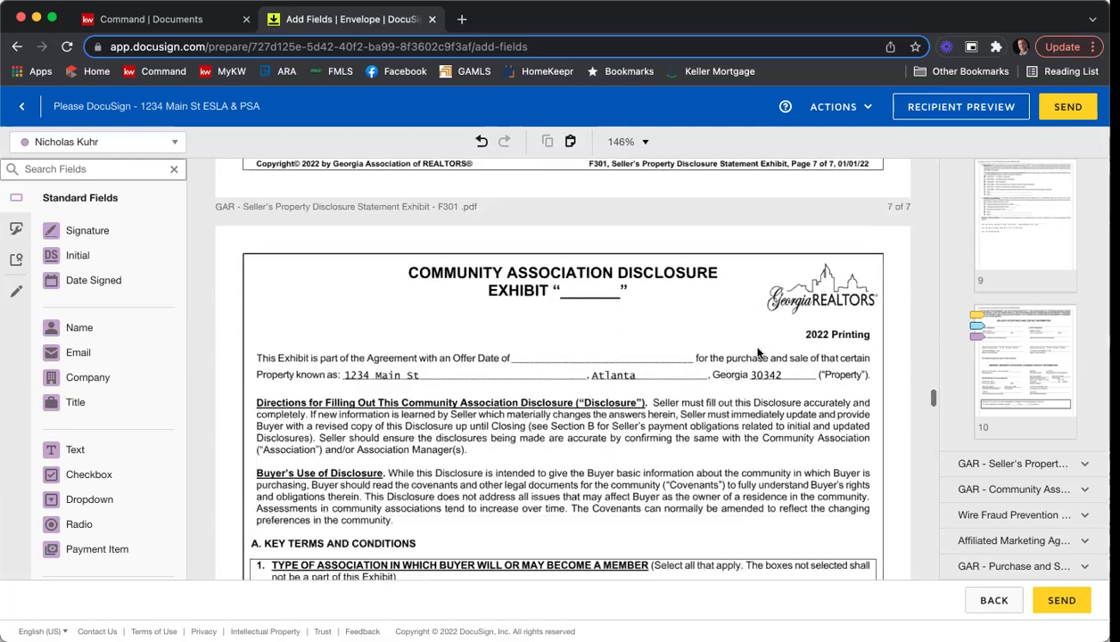
{"action": "scroll", "coordinate": [757, 353], "scroll_direction": "down", "scroll_amount": 4}
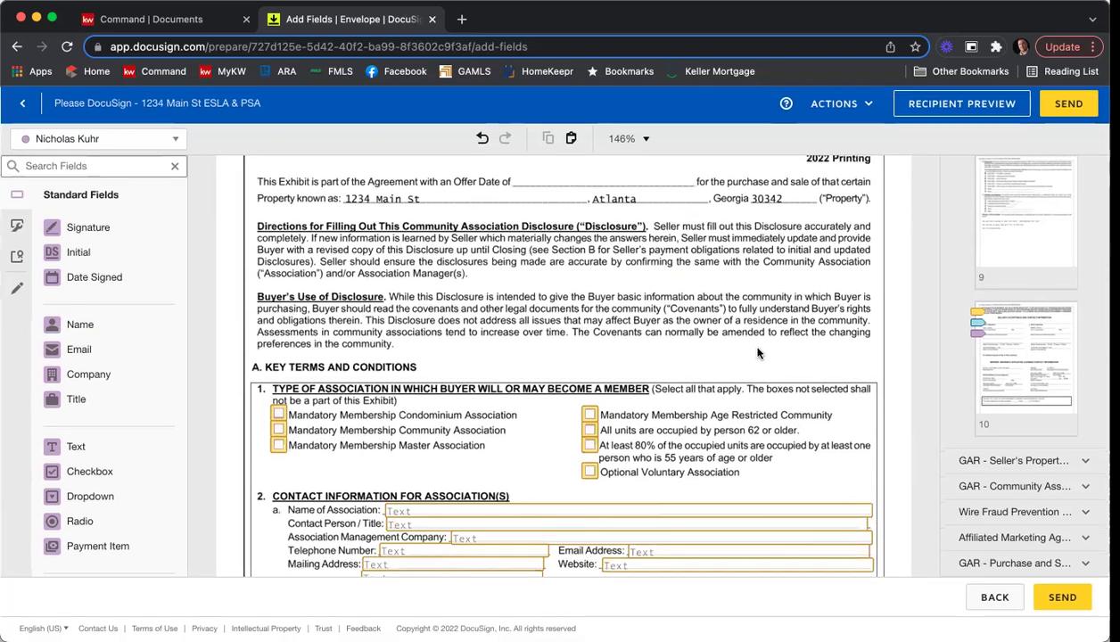
{"action": "scroll", "coordinate": [757, 353], "scroll_direction": "down", "scroll_amount": 2}
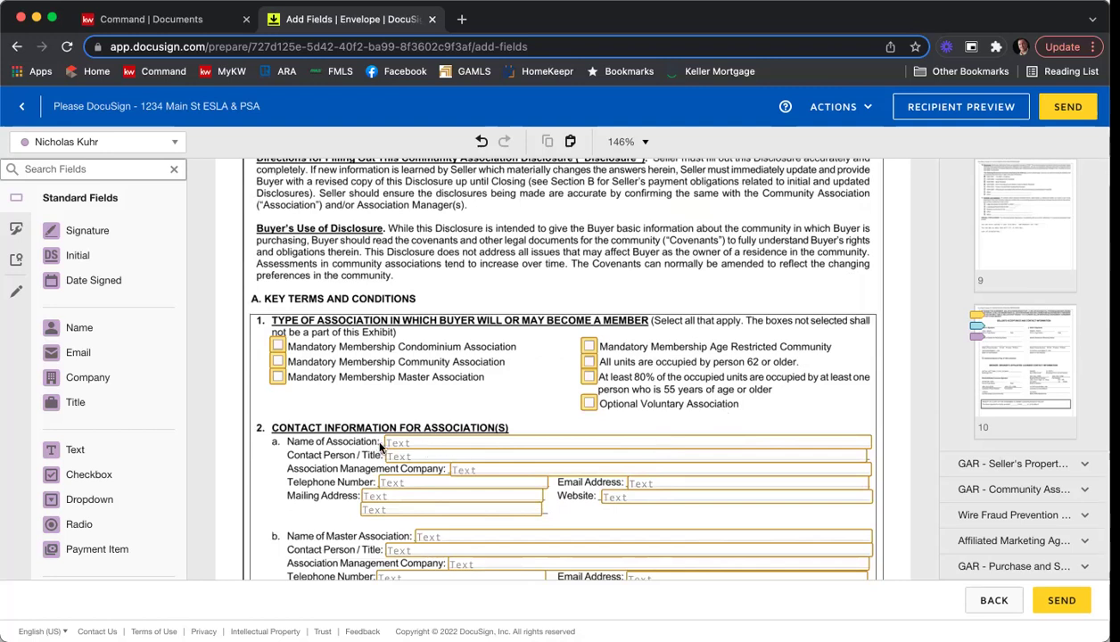
Make the Name of Association field required.
{"action": "left_click", "coordinate": [403, 447]}
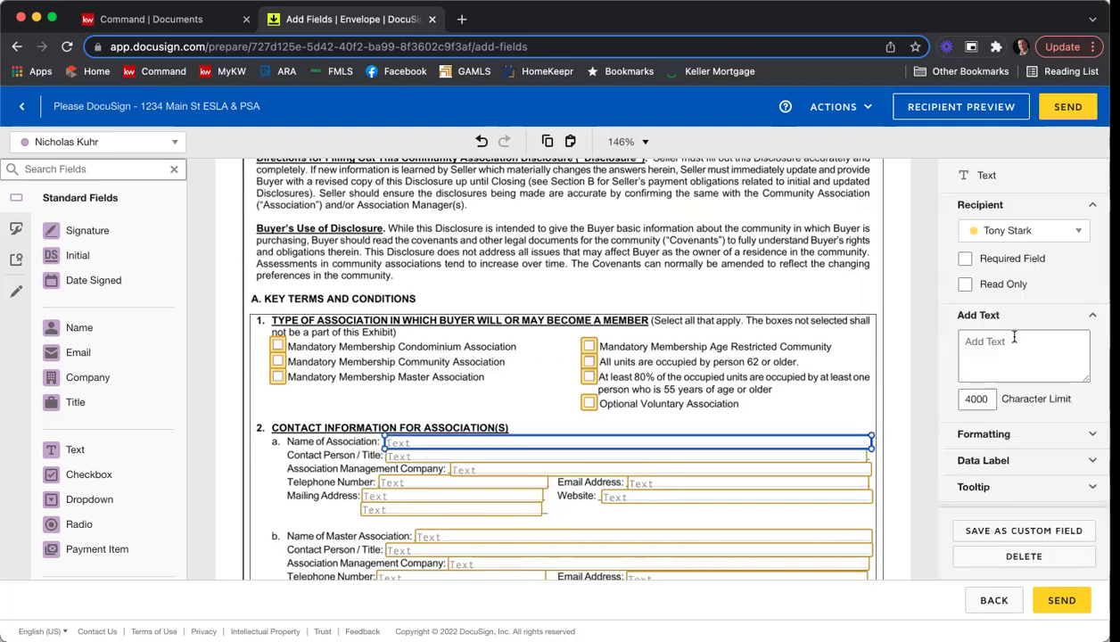
{"action": "left_click", "coordinate": [990, 258]}
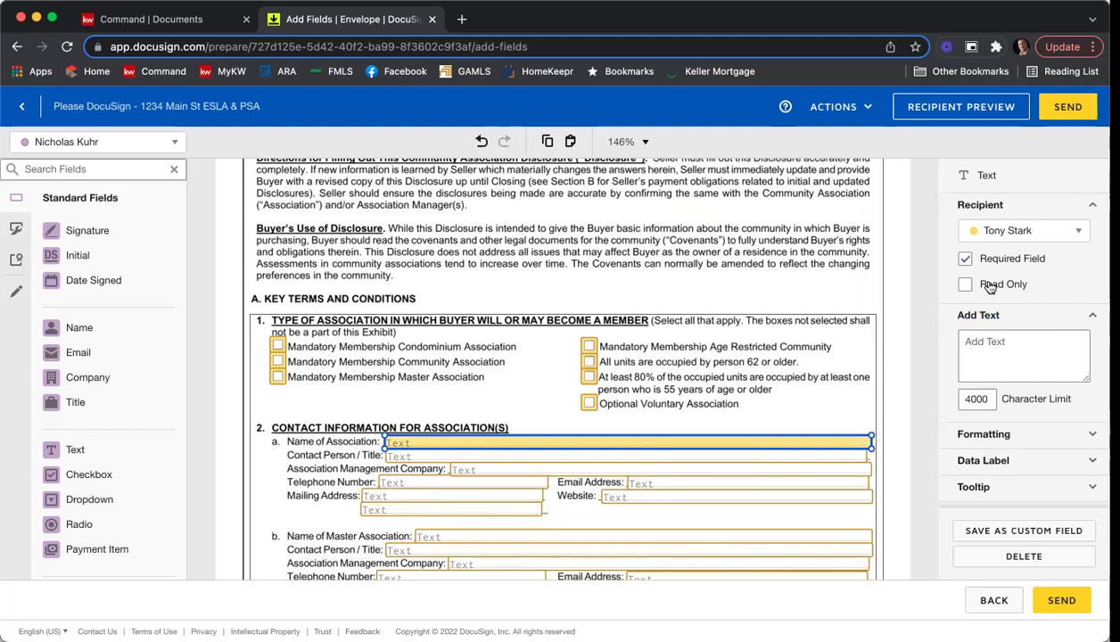
{"action": "left_click", "coordinate": [820, 267]}
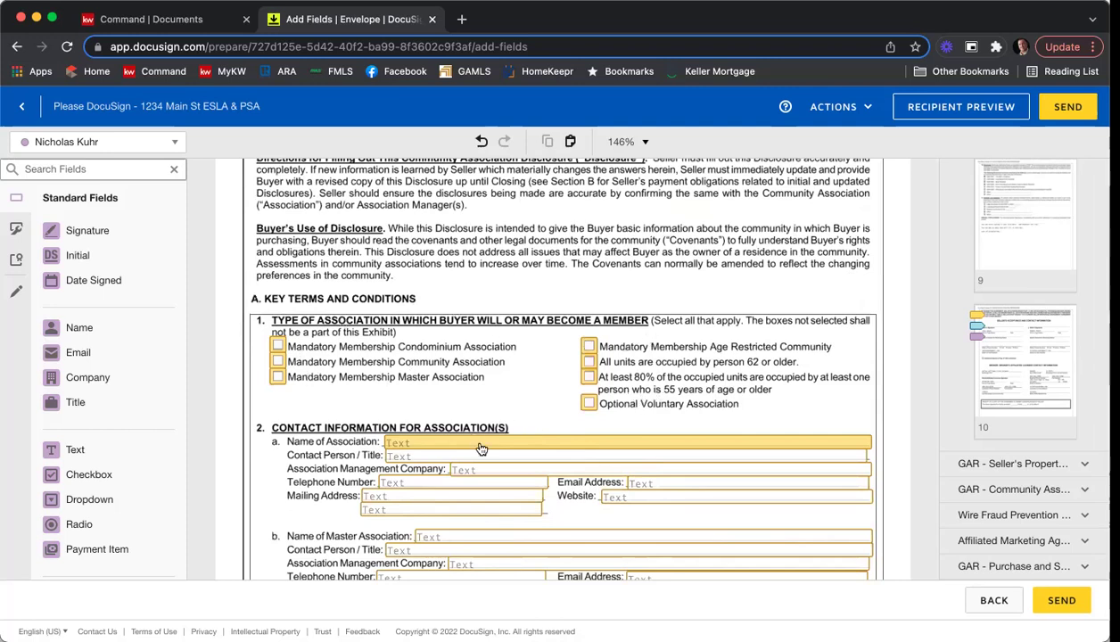
Scroll through pages 5–7 of the Purchase and Sale Agreement to page 8's seller signature blocks.
{"action": "scroll", "coordinate": [811, 263], "scroll_direction": "down", "scroll_amount": 2}
{"action": "scroll", "coordinate": [820, 264], "scroll_direction": "down", "scroll_amount": 7}
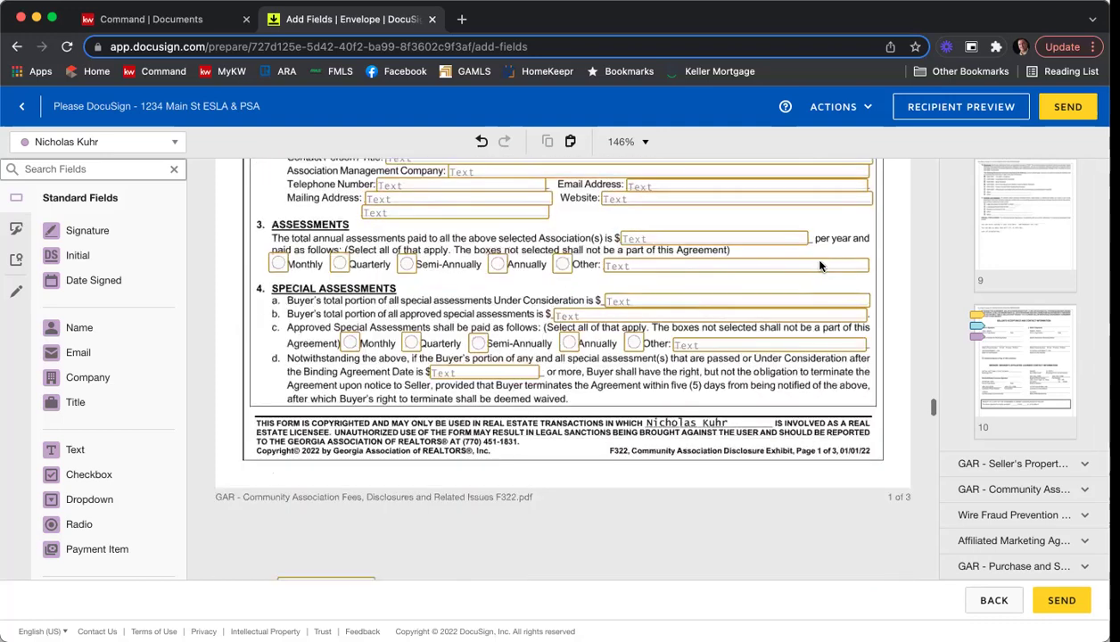
{"action": "scroll", "coordinate": [820, 264], "scroll_direction": "down", "scroll_amount": 13}
{"action": "scroll", "coordinate": [820, 265], "scroll_direction": "down", "scroll_amount": 13}
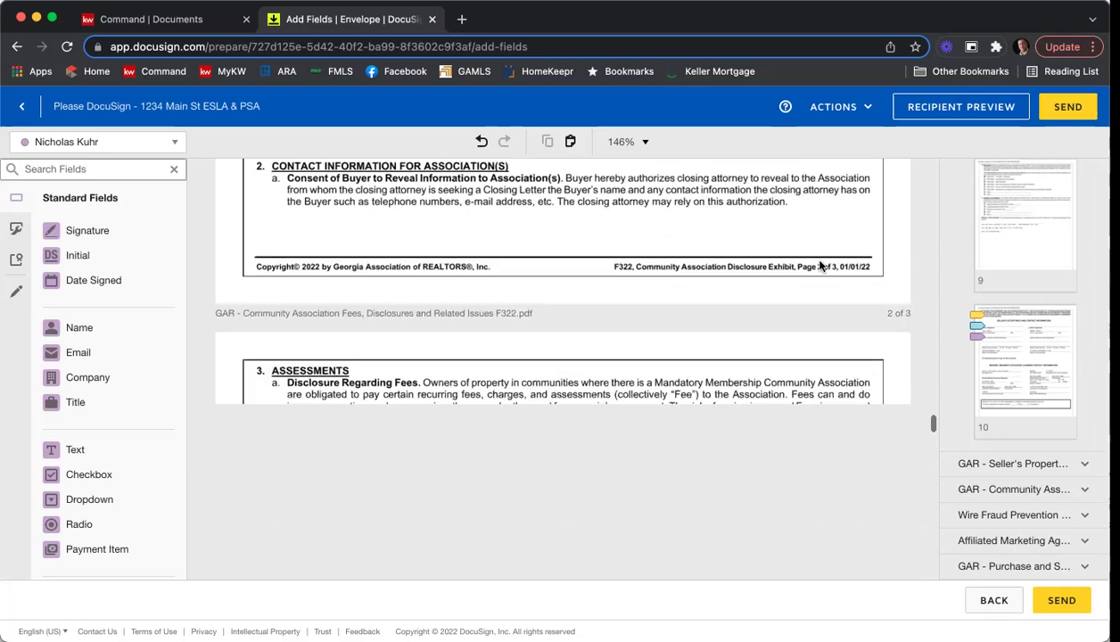
{"action": "scroll", "coordinate": [820, 265], "scroll_direction": "down", "scroll_amount": 15}
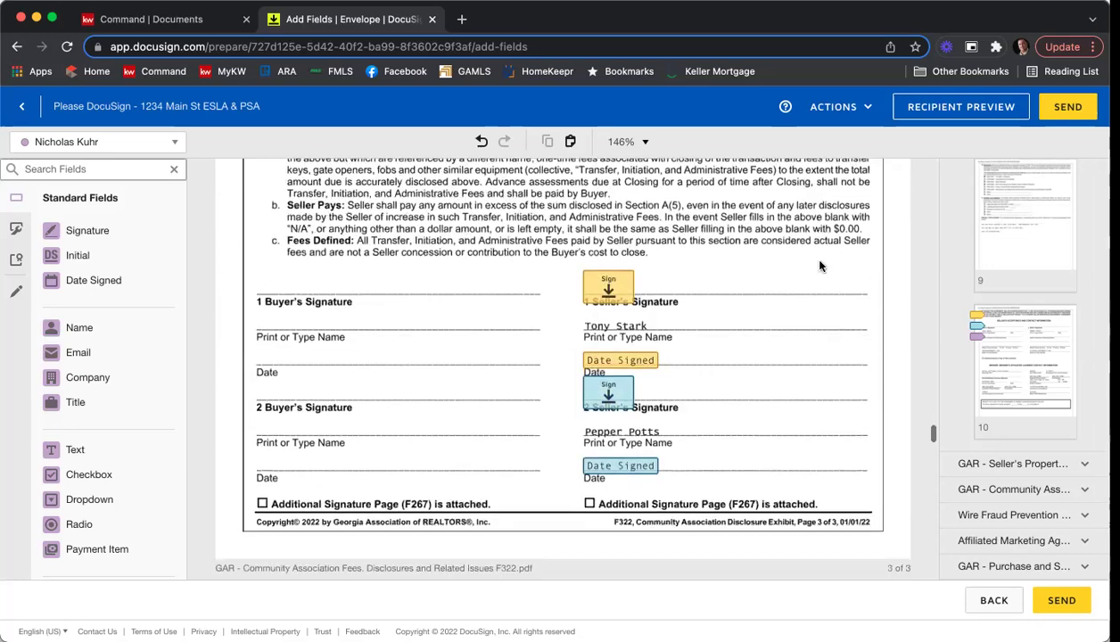
{"action": "scroll", "coordinate": [820, 265], "scroll_direction": "down", "scroll_amount": 12}
{"action": "scroll", "coordinate": [820, 264], "scroll_direction": "down", "scroll_amount": 6}
{"action": "scroll", "coordinate": [822, 266], "scroll_direction": "up", "scroll_amount": 1}
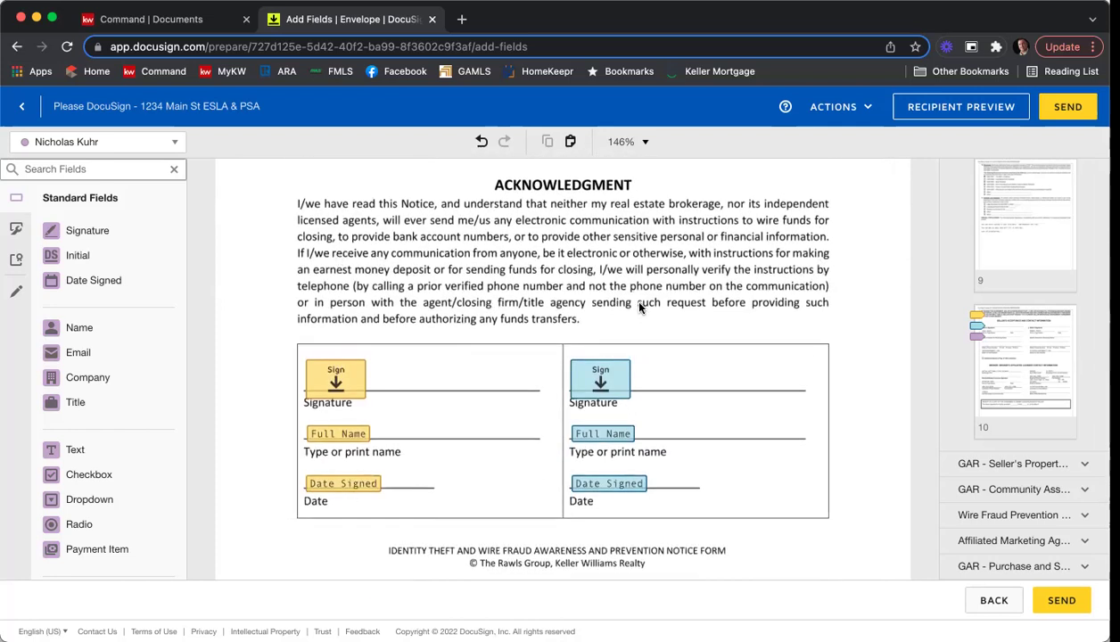
{"action": "scroll", "coordinate": [736, 316], "scroll_direction": "down", "scroll_amount": 10}
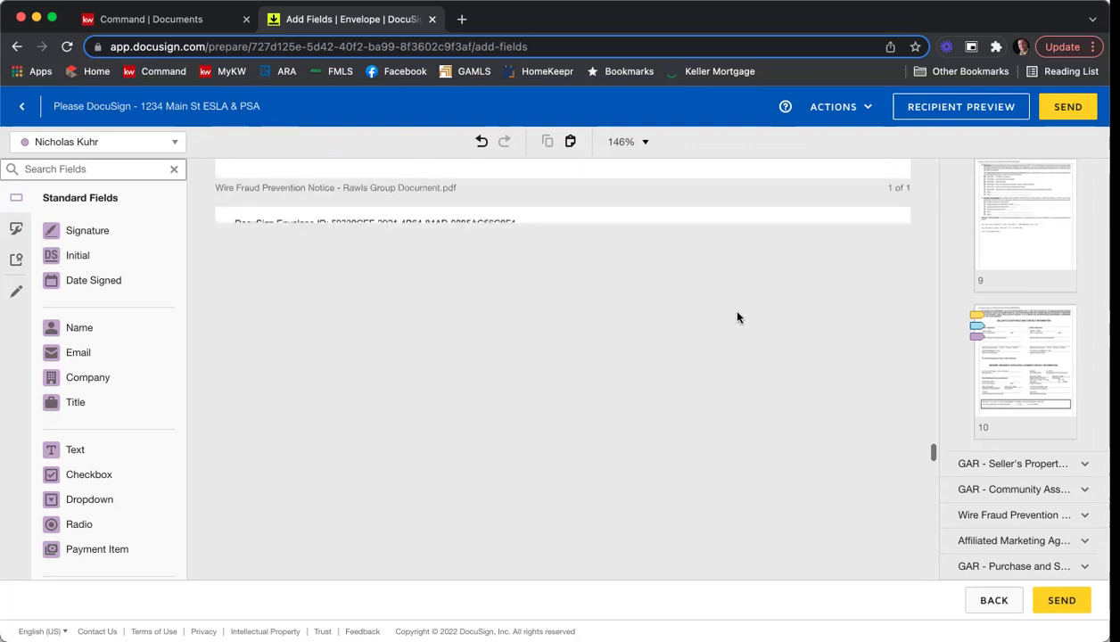
{"action": "scroll", "coordinate": [736, 317], "scroll_direction": "down", "scroll_amount": 9}
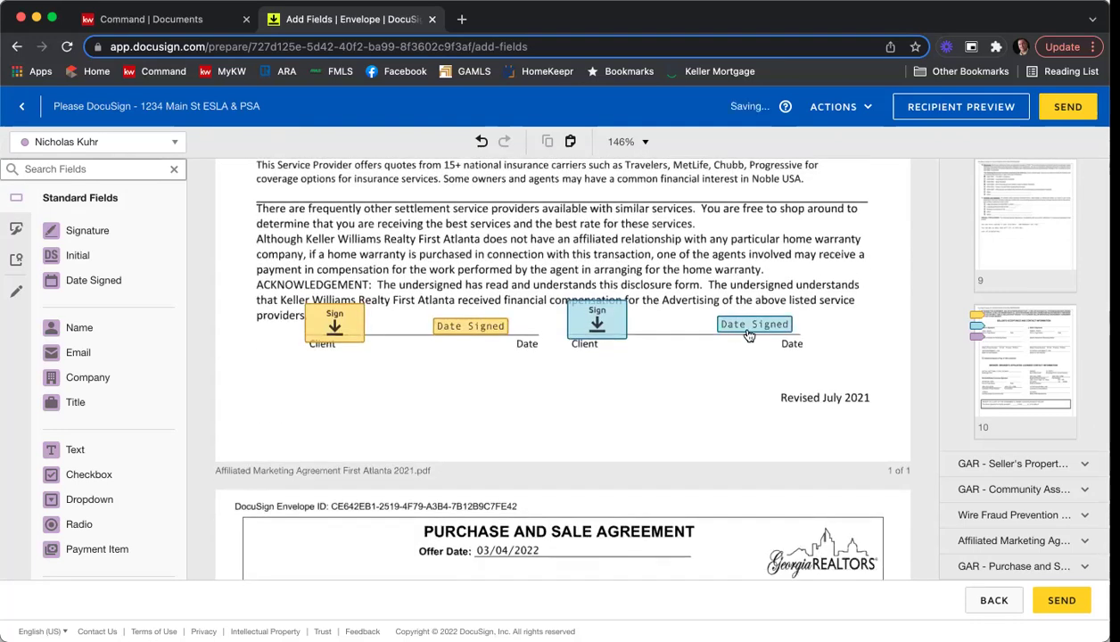
{"action": "scroll", "coordinate": [839, 259], "scroll_direction": "down", "scroll_amount": 6}
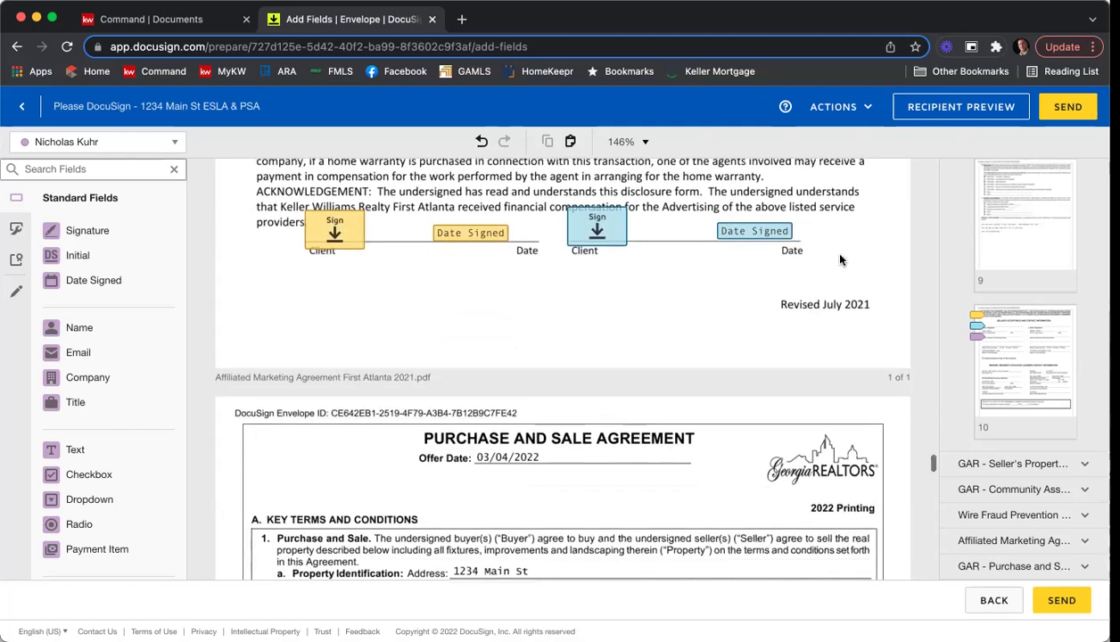
{"action": "scroll", "coordinate": [839, 258], "scroll_direction": "down", "scroll_amount": 2}
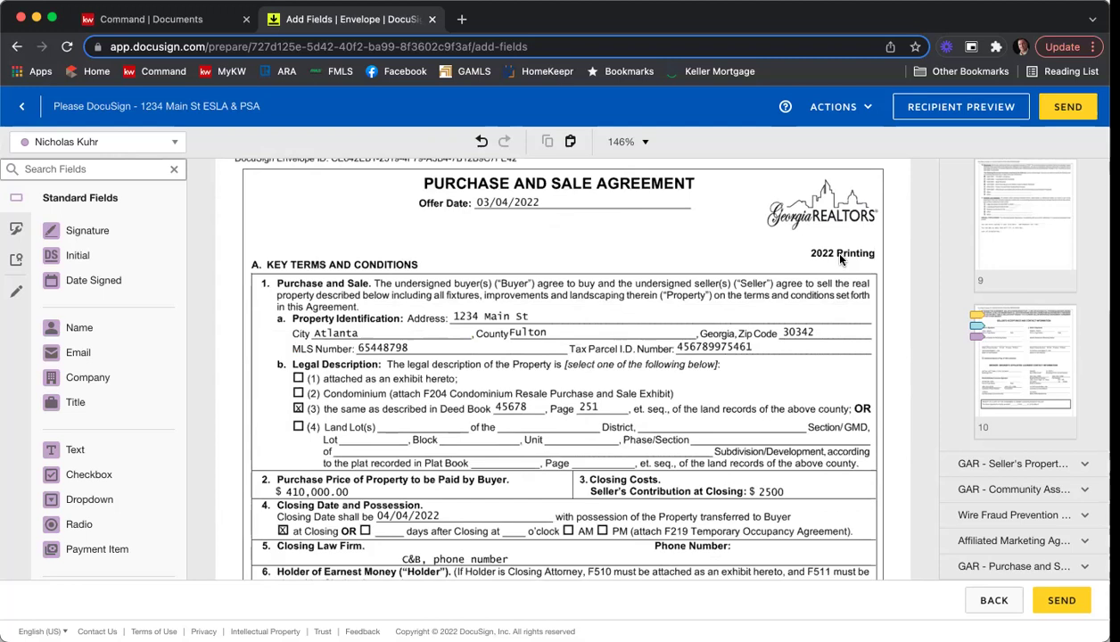
{"action": "scroll", "coordinate": [839, 258], "scroll_direction": "down", "scroll_amount": 2}
{"action": "scroll", "coordinate": [839, 259], "scroll_direction": "down", "scroll_amount": 1}
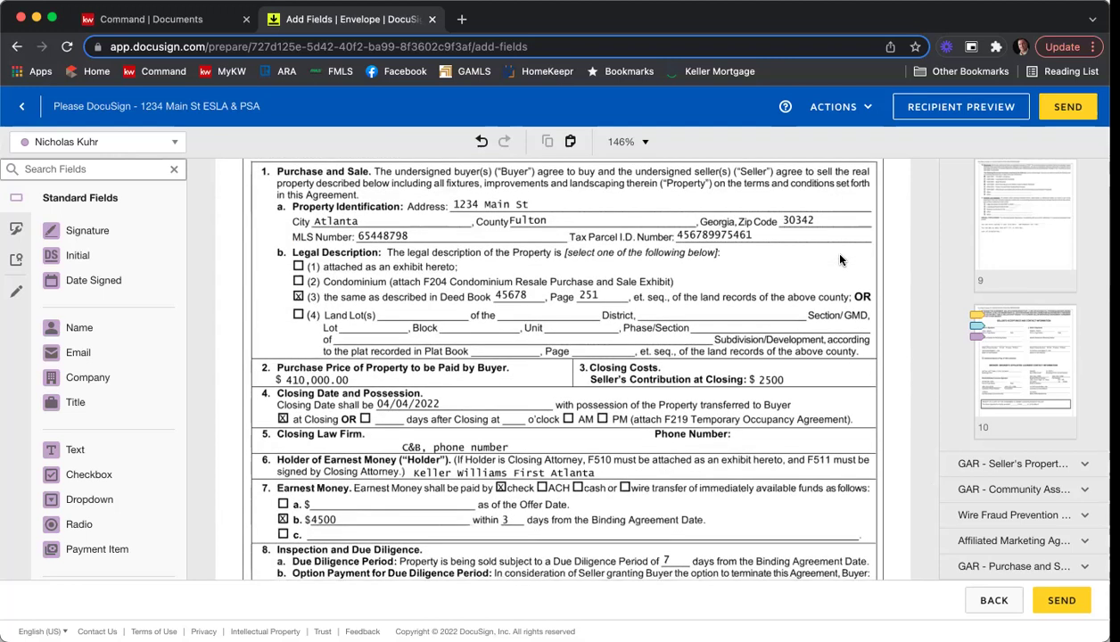
{"action": "scroll", "coordinate": [839, 259], "scroll_direction": "down", "scroll_amount": 5}
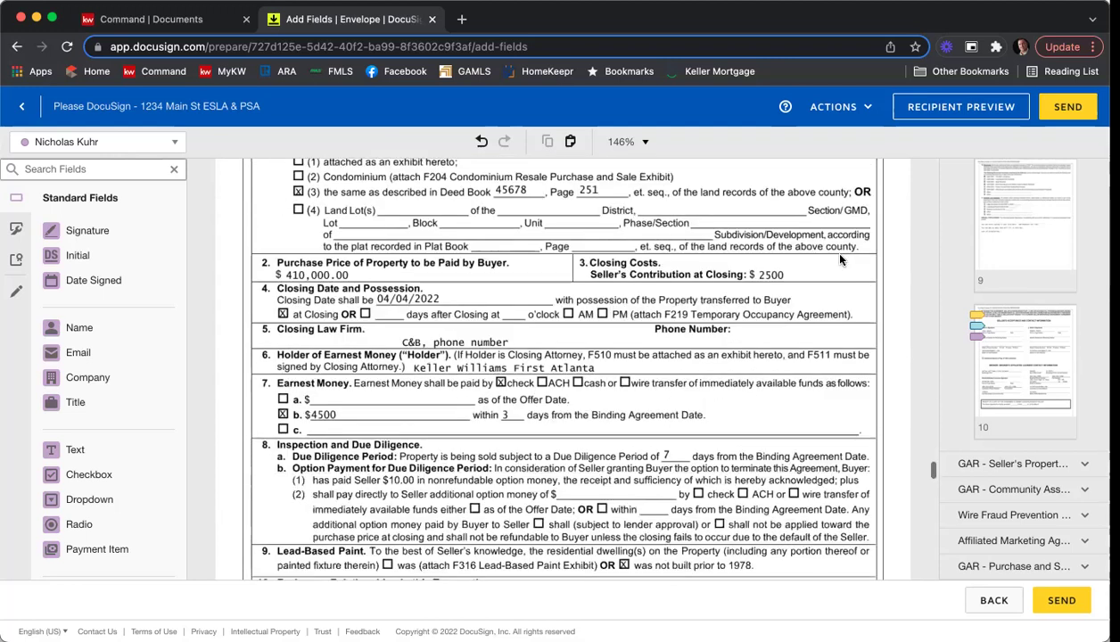
{"action": "scroll", "coordinate": [838, 259], "scroll_direction": "down", "scroll_amount": 5}
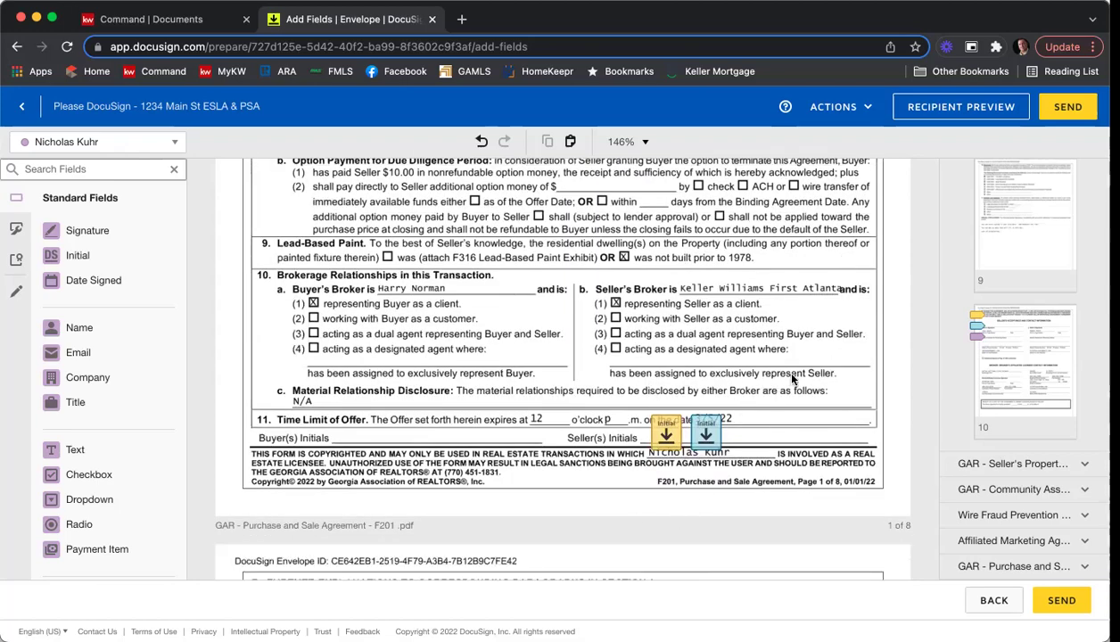
{"action": "scroll", "coordinate": [791, 378], "scroll_direction": "down", "scroll_amount": 5}
{"action": "scroll", "coordinate": [791, 377], "scroll_direction": "down", "scroll_amount": 15}
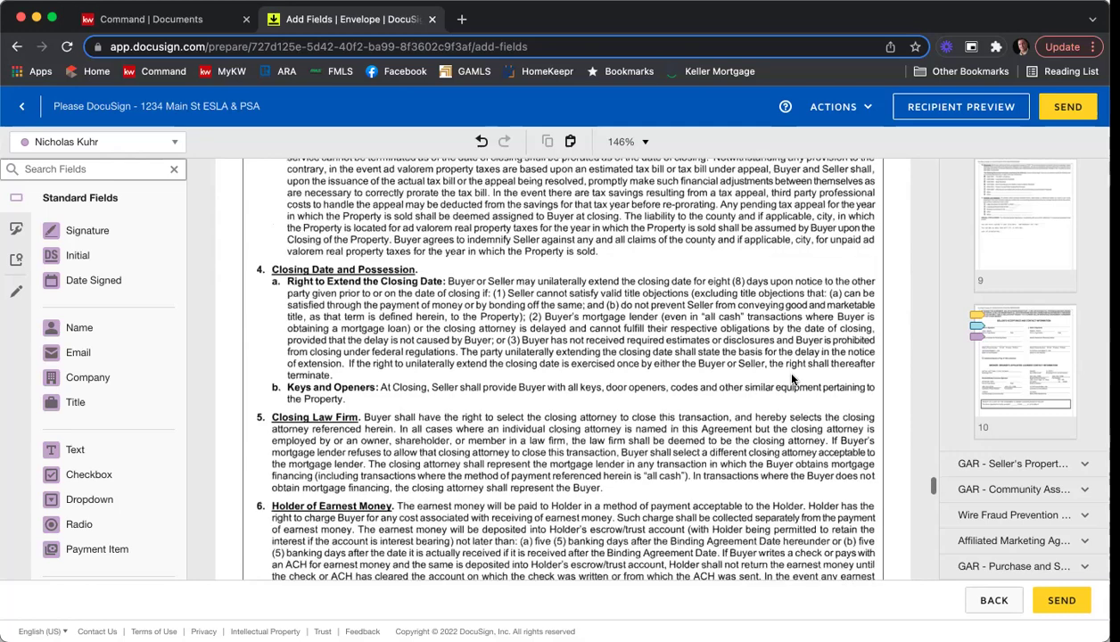
{"action": "scroll", "coordinate": [791, 379], "scroll_direction": "down", "scroll_amount": 10}
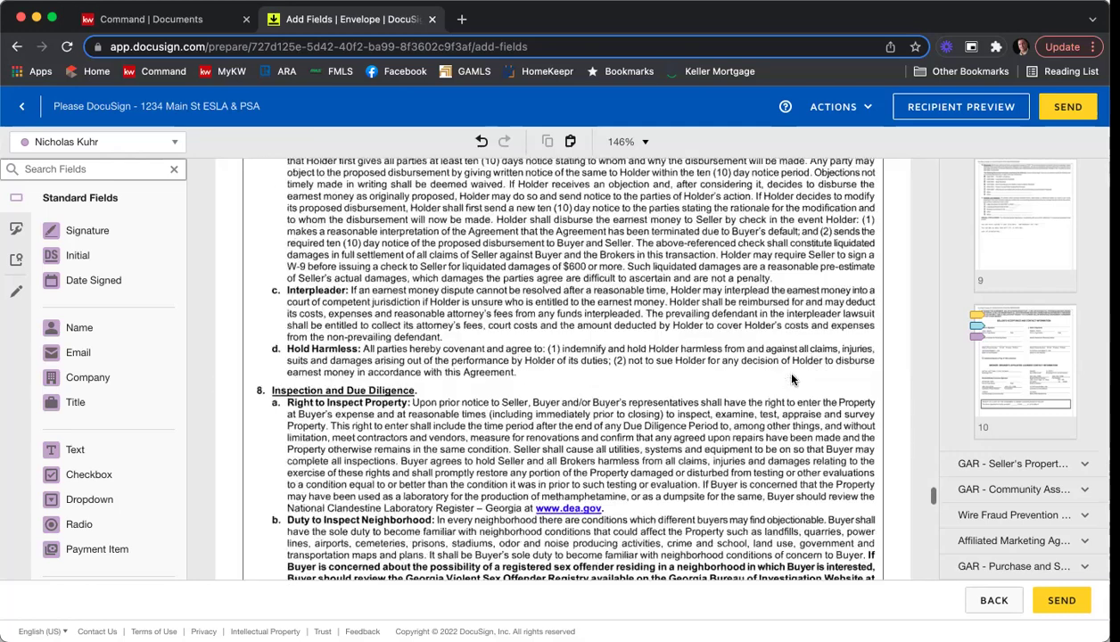
{"action": "scroll", "coordinate": [791, 380], "scroll_direction": "down", "scroll_amount": 10}
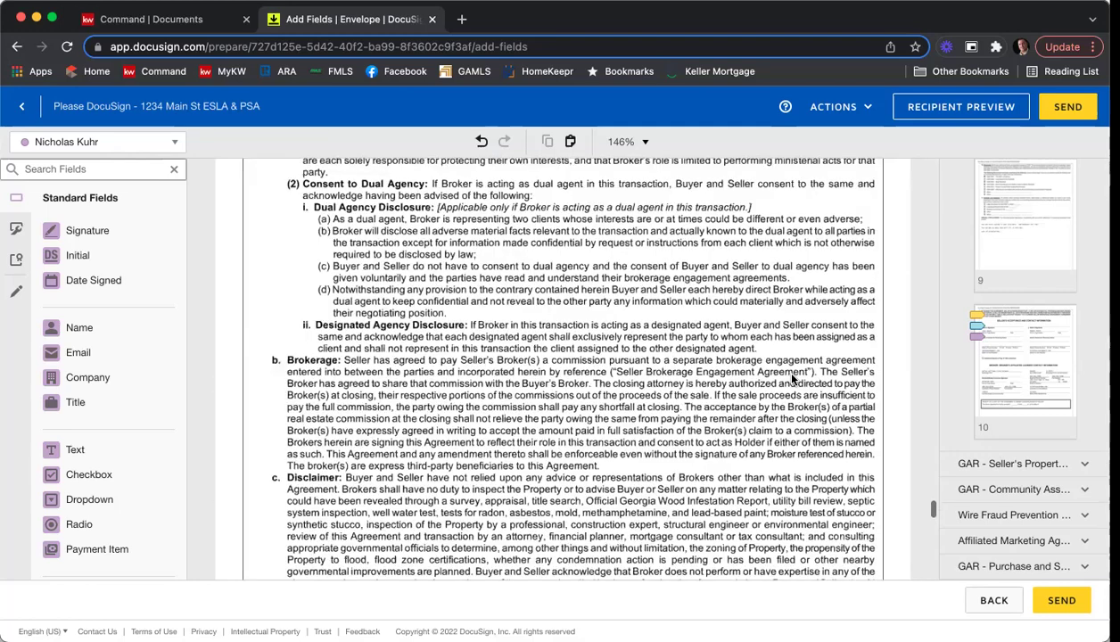
{"action": "scroll", "coordinate": [791, 378], "scroll_direction": "down", "scroll_amount": 10}
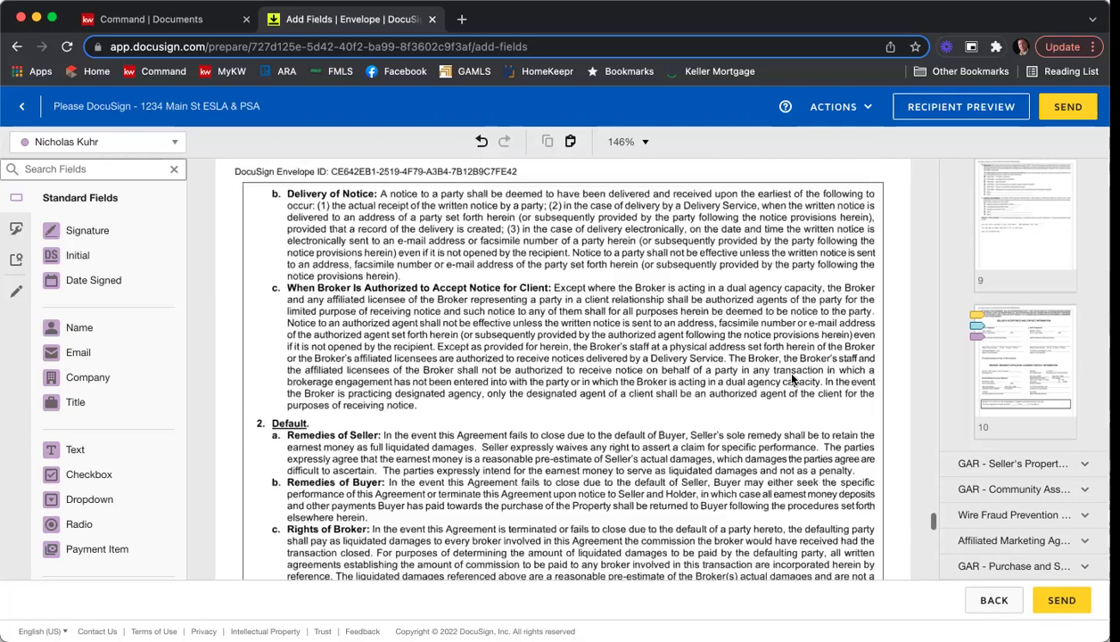
{"action": "scroll", "coordinate": [791, 378], "scroll_direction": "down", "scroll_amount": 10}
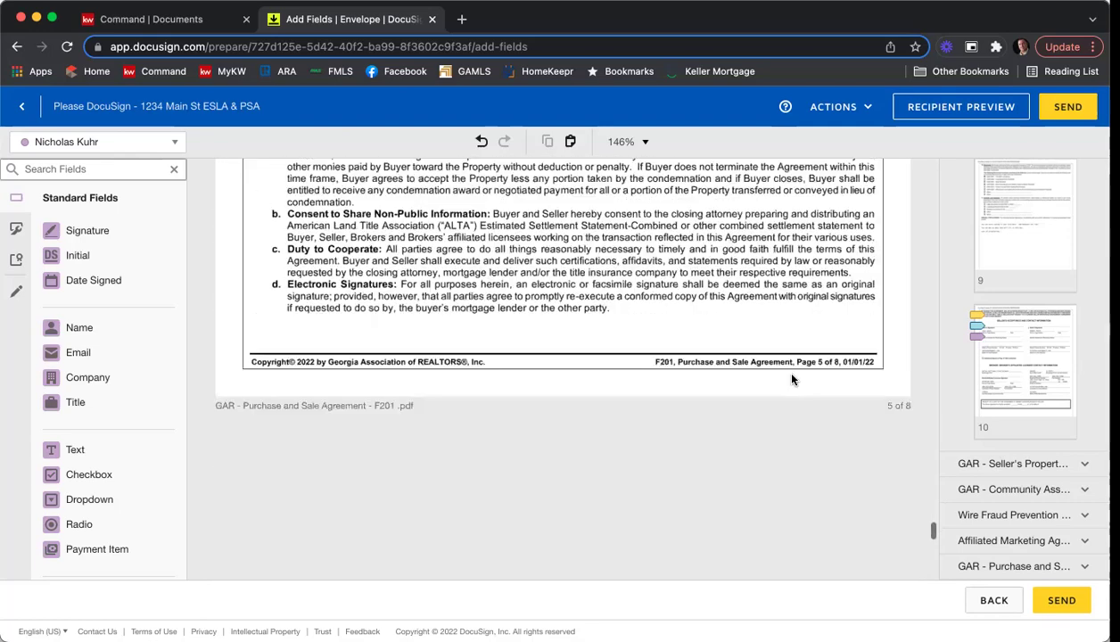
{"action": "scroll", "coordinate": [789, 378], "scroll_direction": "down", "scroll_amount": 5}
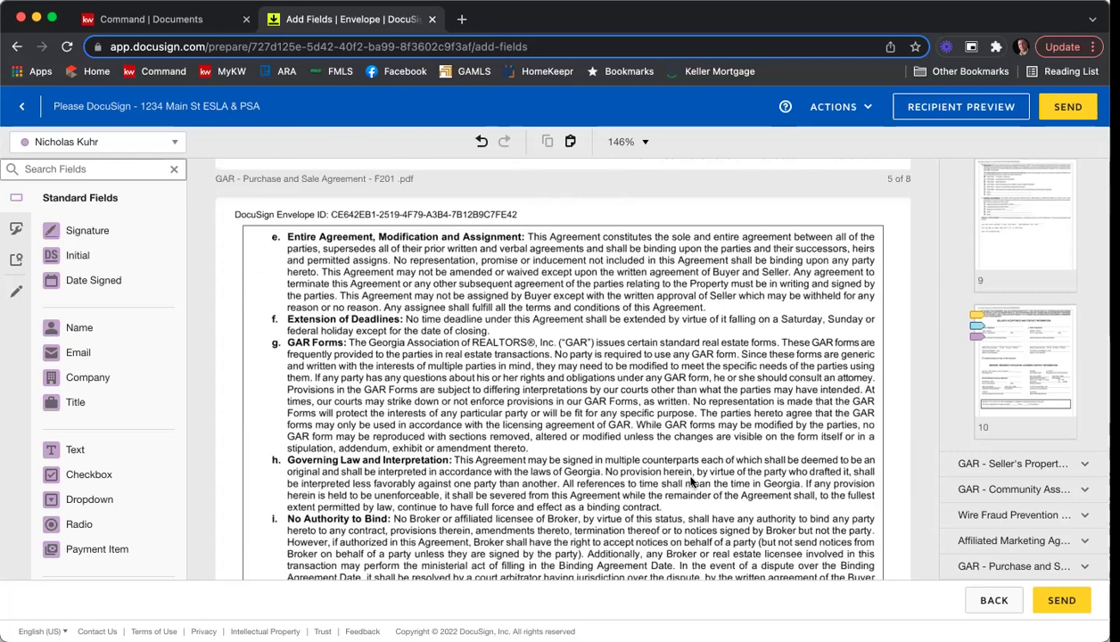
{"action": "scroll", "coordinate": [700, 477], "scroll_direction": "down", "scroll_amount": 10}
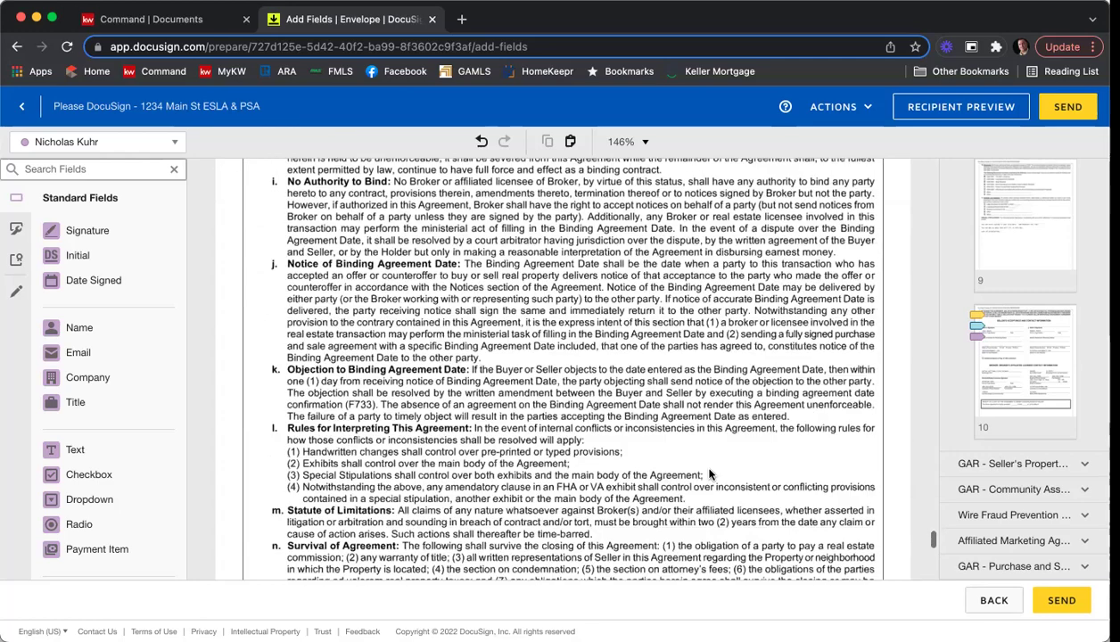
{"action": "scroll", "coordinate": [708, 470], "scroll_direction": "down", "scroll_amount": 10}
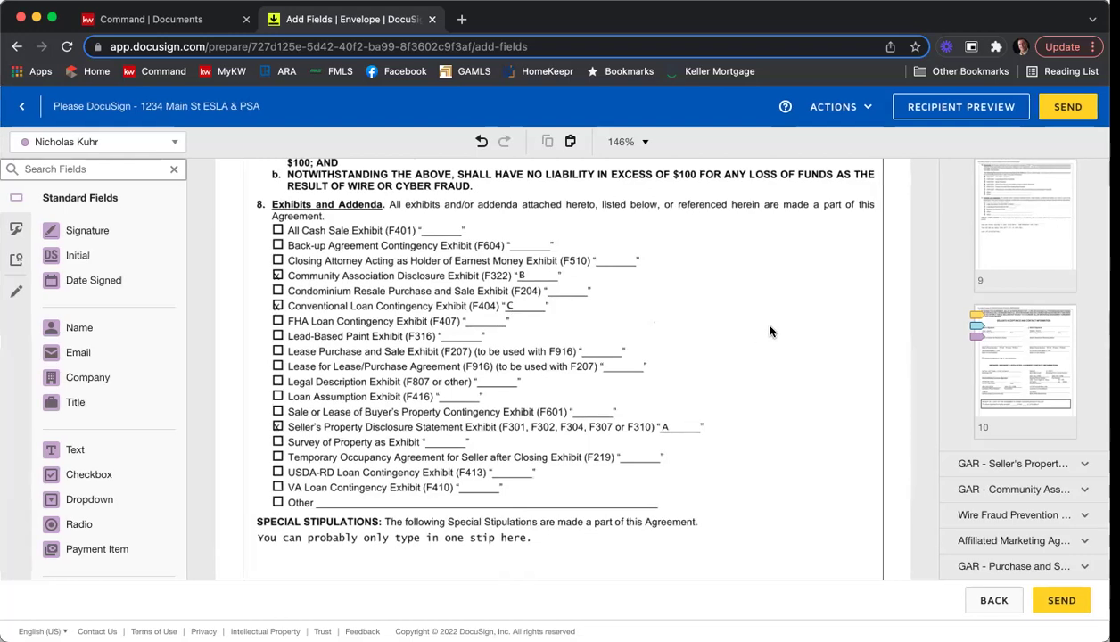
{"action": "scroll", "coordinate": [756, 317], "scroll_direction": "down", "scroll_amount": 3}
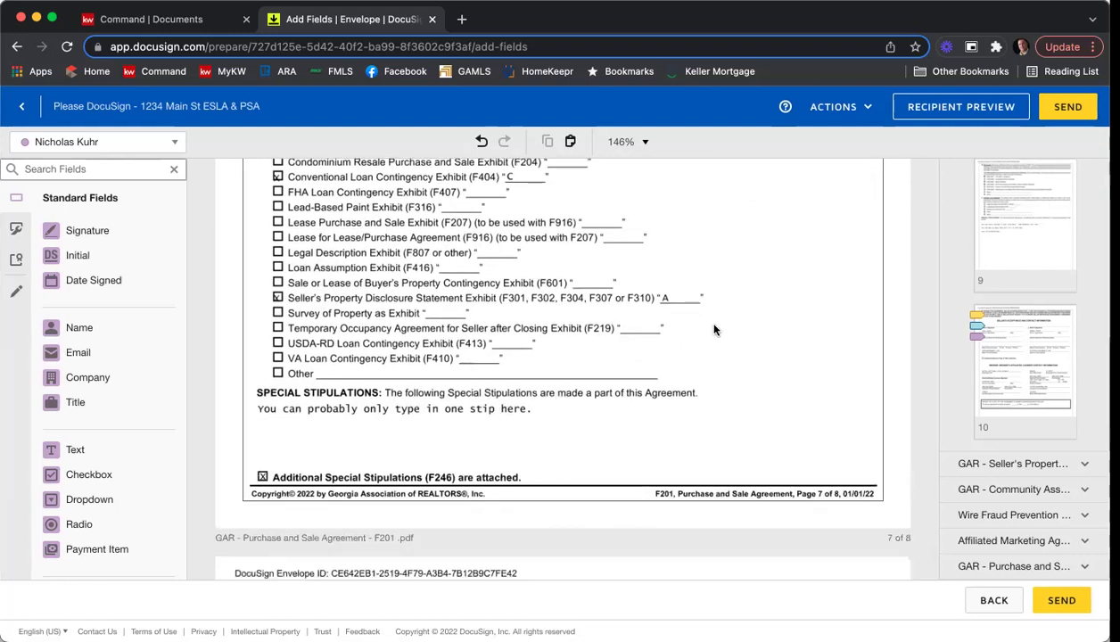
{"action": "scroll", "coordinate": [767, 267], "scroll_direction": "down", "scroll_amount": 5}
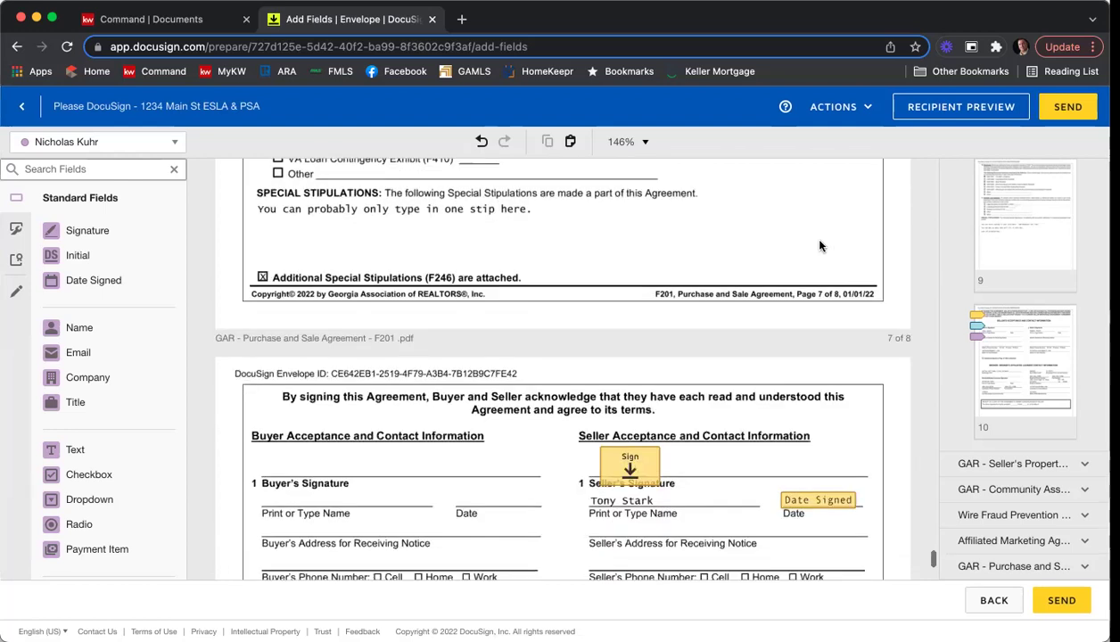
{"action": "scroll", "coordinate": [820, 246], "scroll_direction": "down", "scroll_amount": 6}
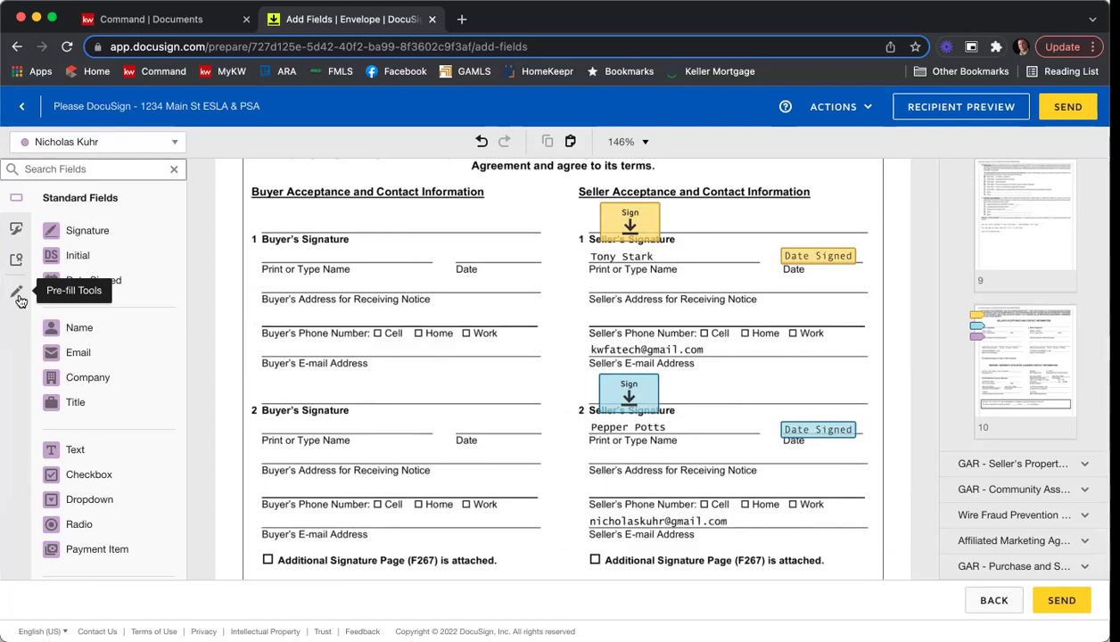
Draw a pre-fill line across the first seller's e-mail and make it black.
{"action": "left_click", "coordinate": [19, 300]}
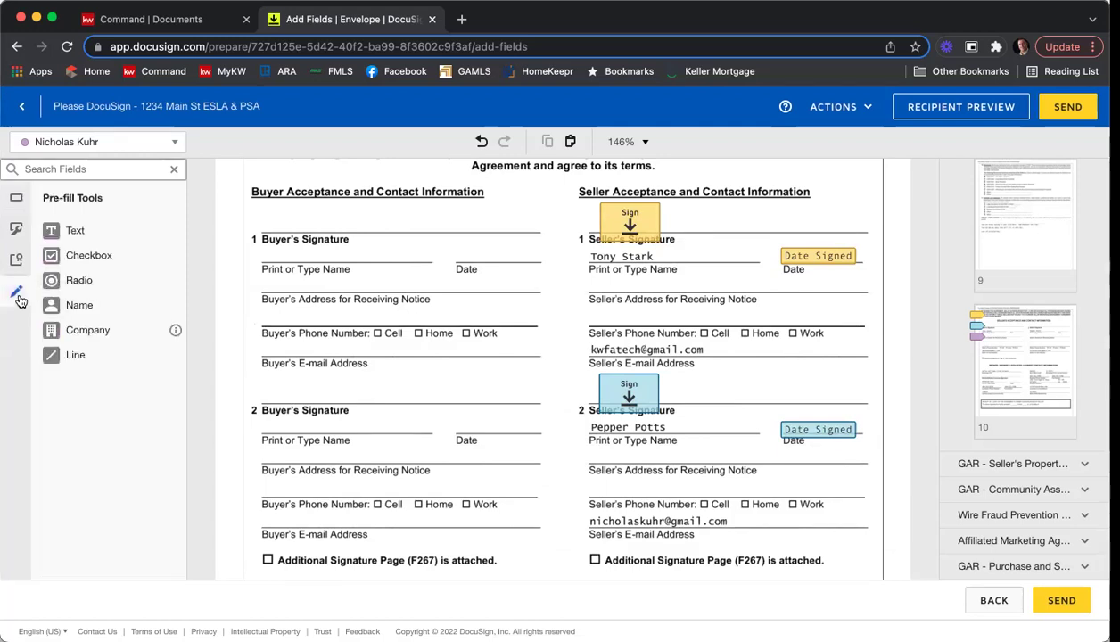
{"action": "left_click", "coordinate": [76, 357]}
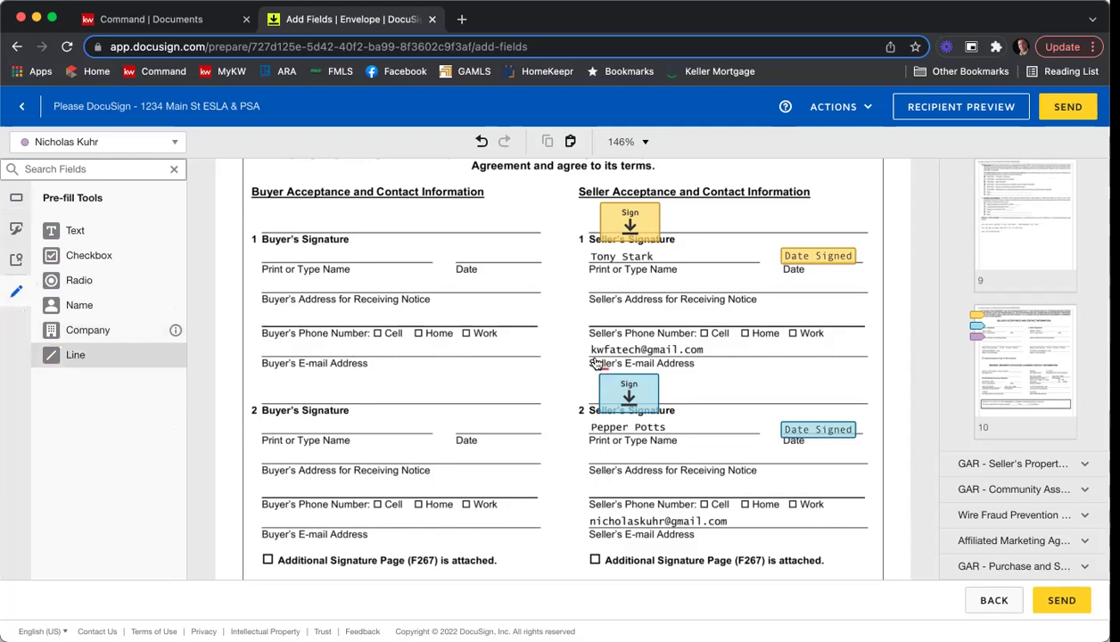
{"action": "left_click_drag", "start_coordinate": [591, 351], "coordinate": [743, 348]}
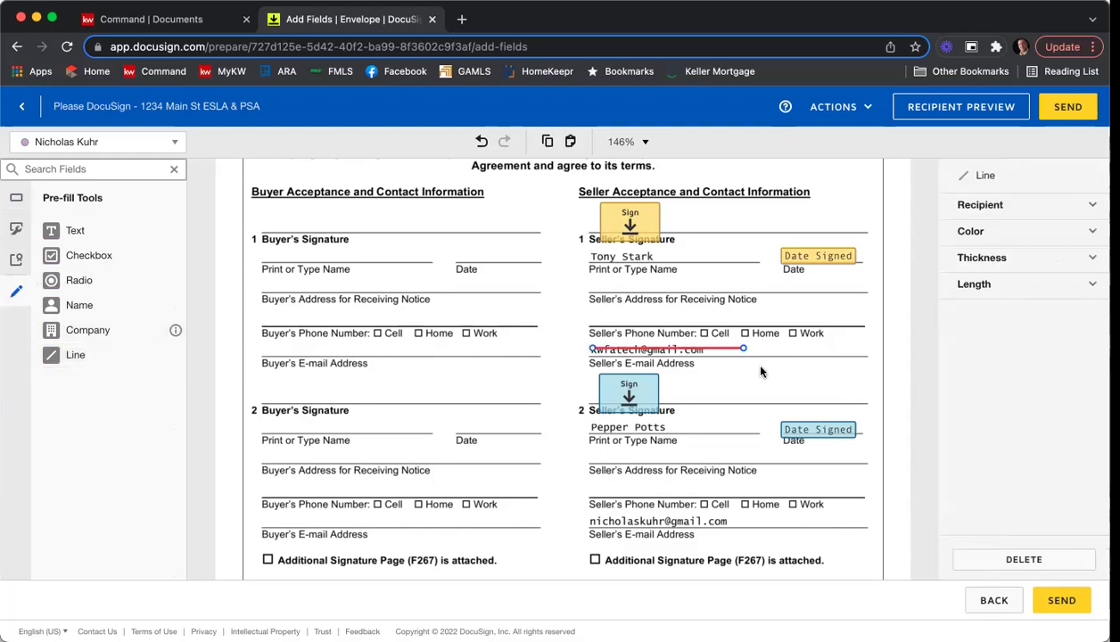
{"action": "left_click", "coordinate": [999, 237]}
{"action": "left_click", "coordinate": [948, 253]}
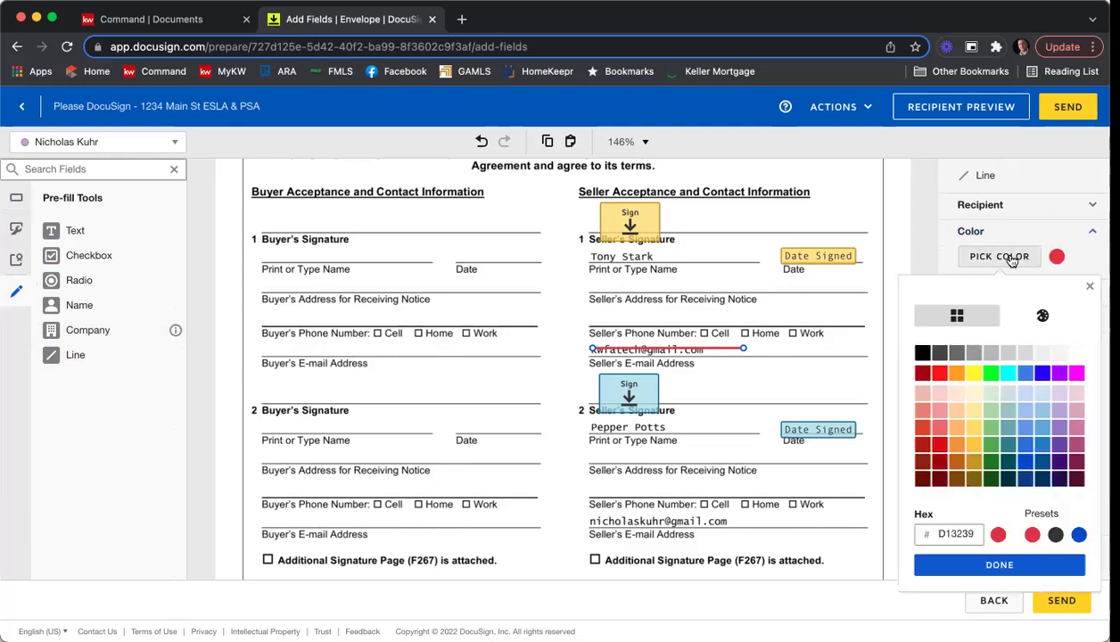
{"action": "left_click", "coordinate": [926, 355]}
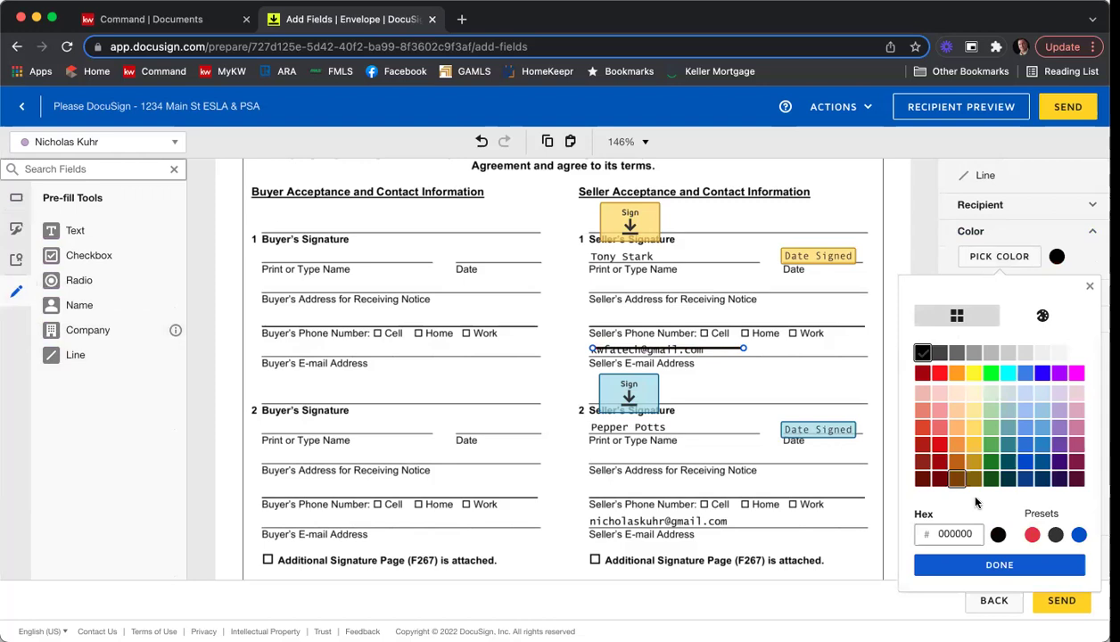
{"action": "left_click", "coordinate": [996, 563]}
Thicken the black line to 10 over the e-mail, then delete and restore it via undo.
{"action": "left_click", "coordinate": [972, 294]}
{"action": "left_click_drag", "start_coordinate": [1018, 318], "coordinate": [1080, 318]}
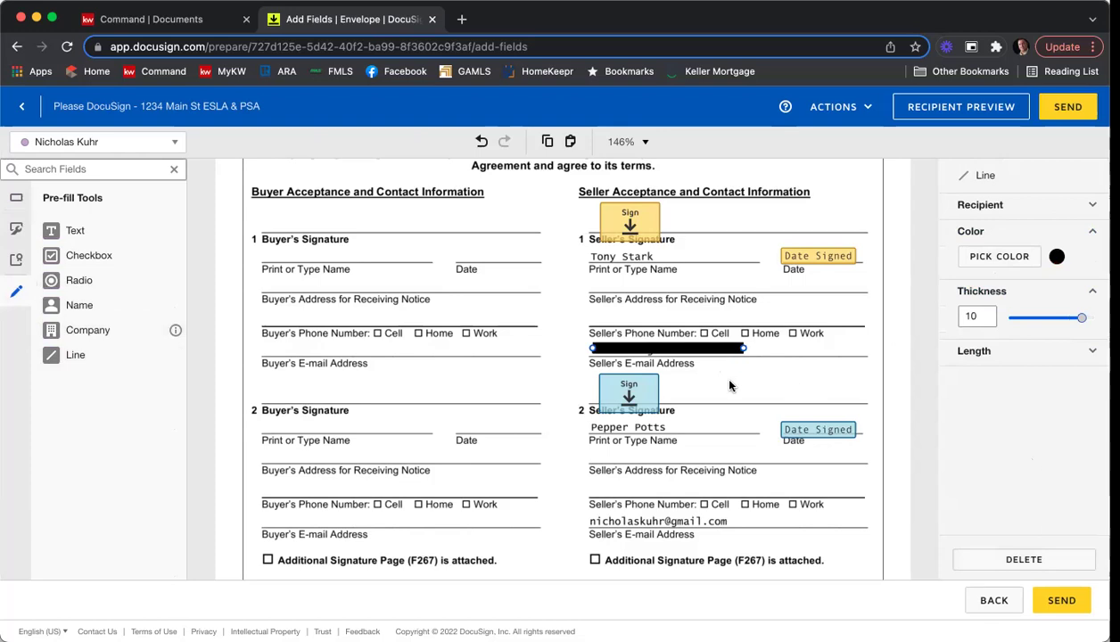
{"action": "left_click_drag", "start_coordinate": [714, 349], "coordinate": [713, 352]}
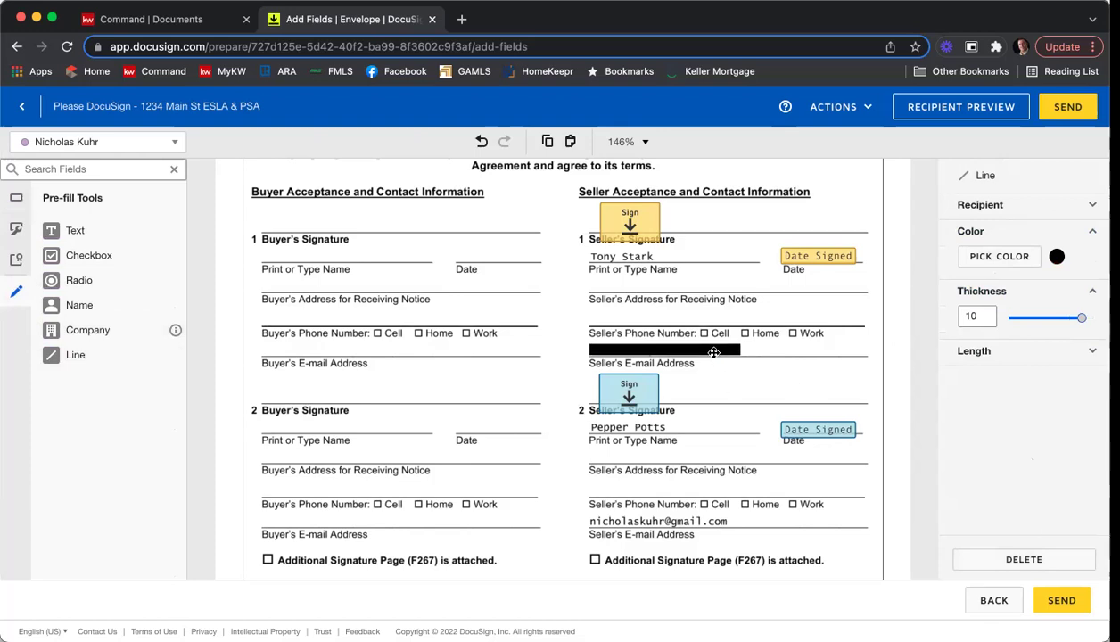
{"action": "left_click", "coordinate": [800, 363]}
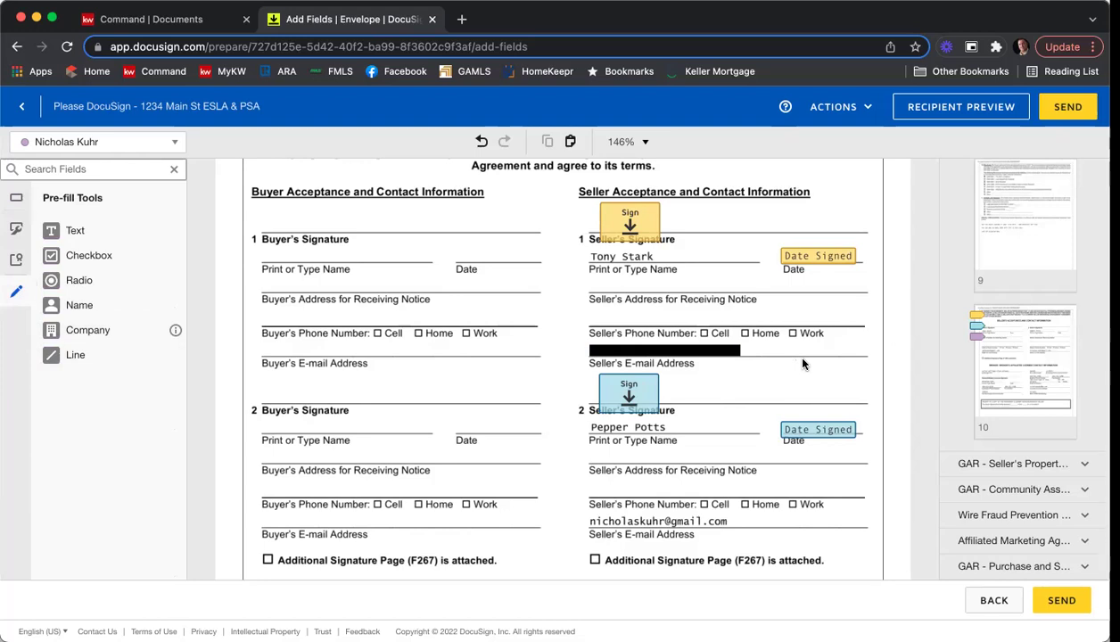
{"action": "left_click", "coordinate": [663, 355]}
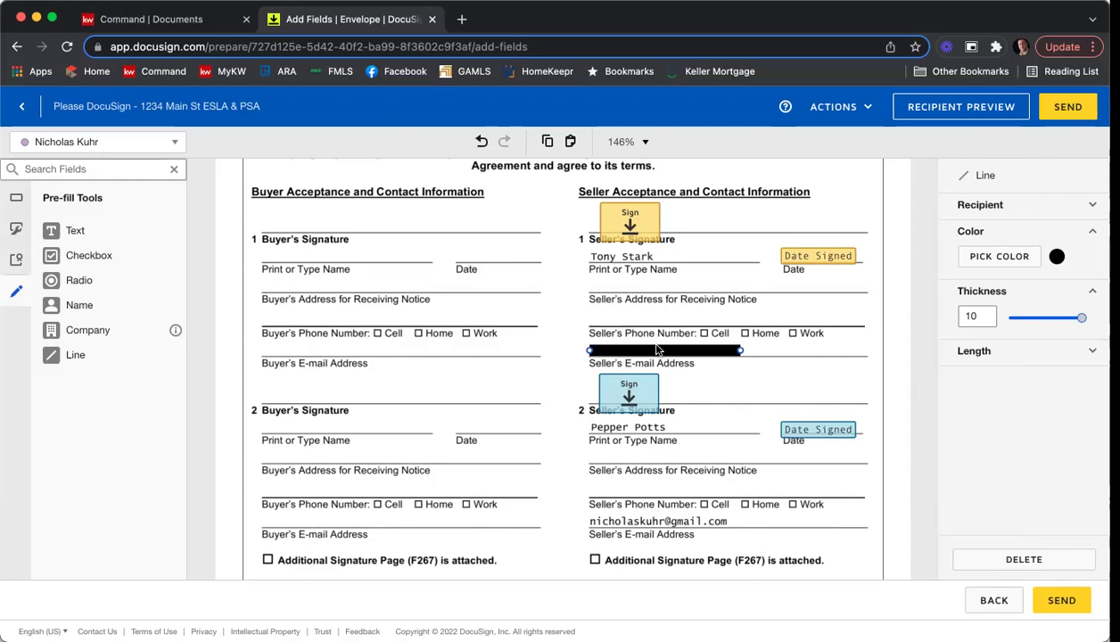
{"action": "key", "text": "Delete"}
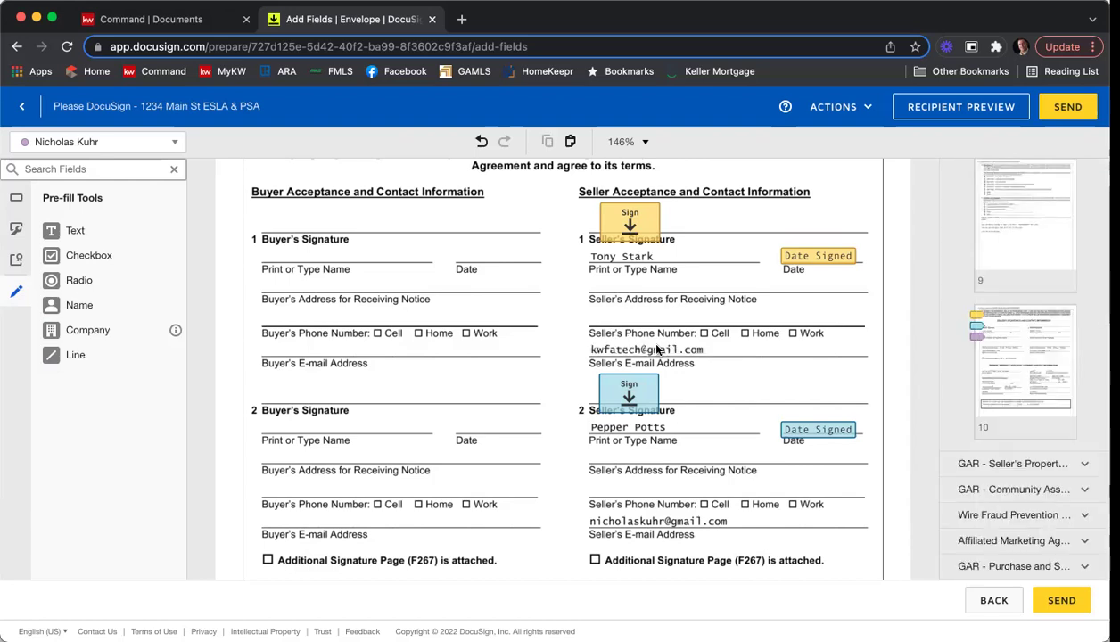
{"action": "key", "text": "super+z"}
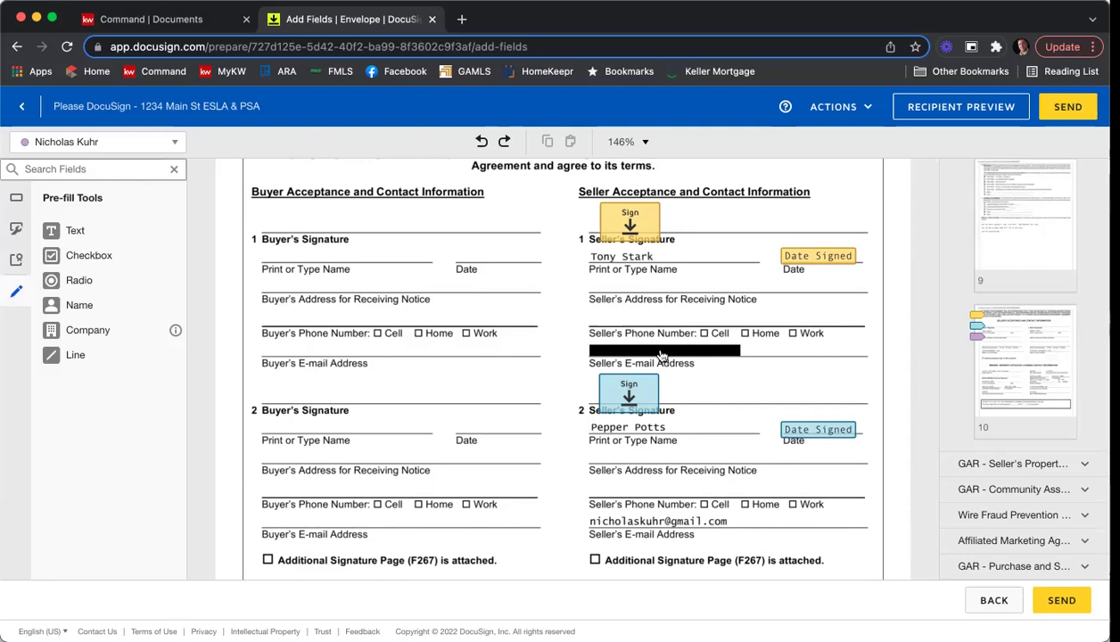
{"action": "left_click", "coordinate": [660, 356]}
{"action": "left_click", "coordinate": [581, 353]}
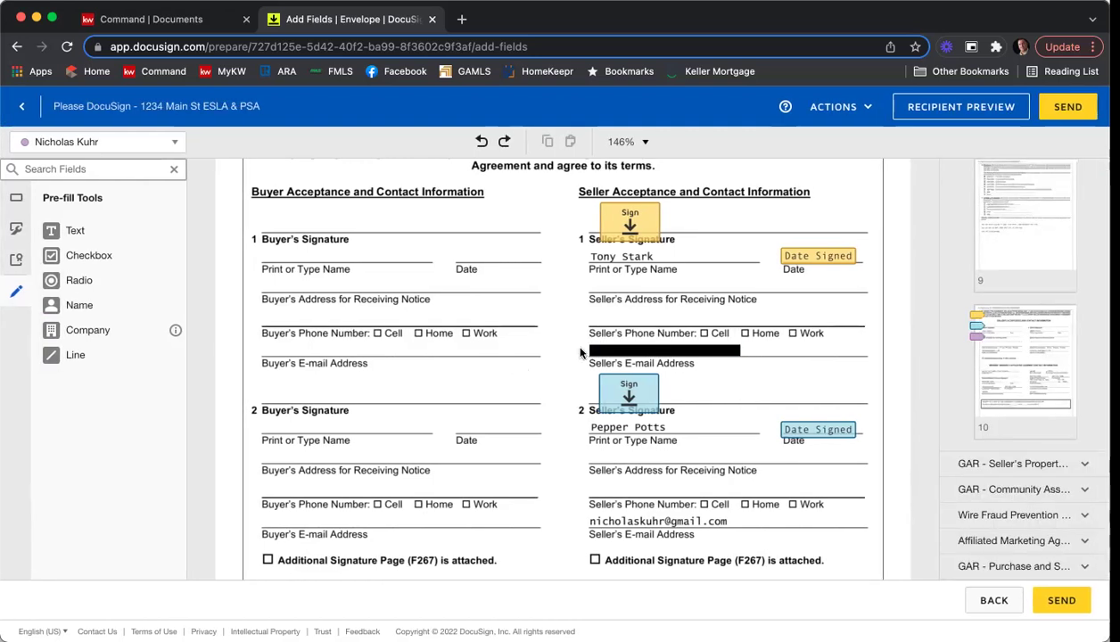
Nudge the first black line slightly down over the first seller's e-mail.
{"action": "scroll", "coordinate": [729, 379], "scroll_direction": "down", "scroll_amount": 2}
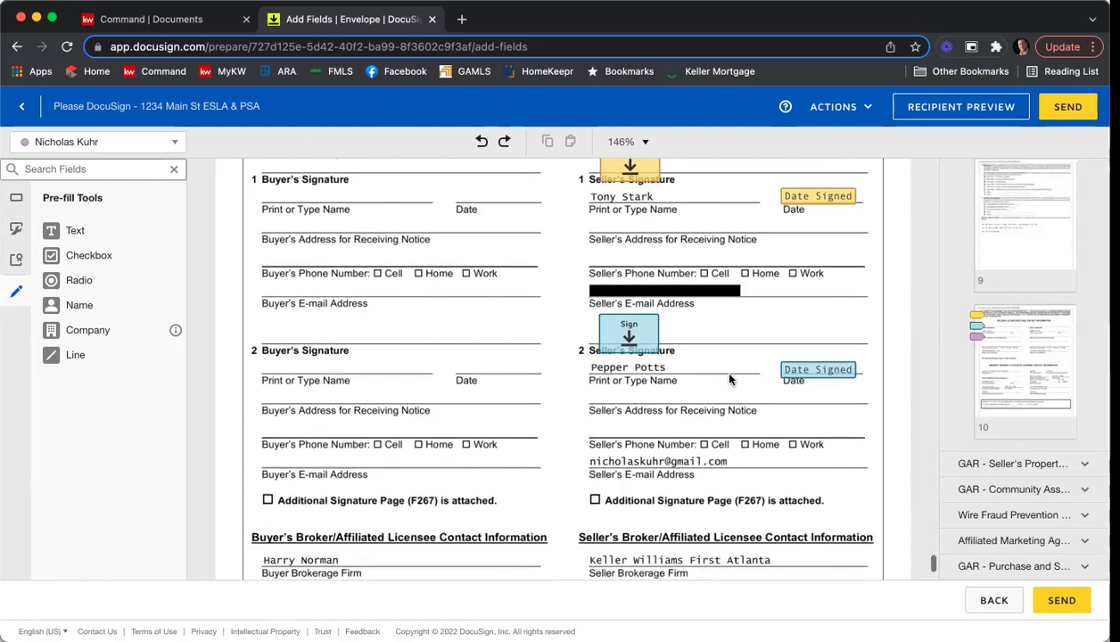
{"action": "left_click_drag", "start_coordinate": [640, 291], "coordinate": [652, 298]}
{"action": "scroll", "coordinate": [652, 296], "scroll_direction": "up", "scroll_amount": 1}
{"action": "scroll", "coordinate": [652, 297], "scroll_direction": "down", "scroll_amount": 1}
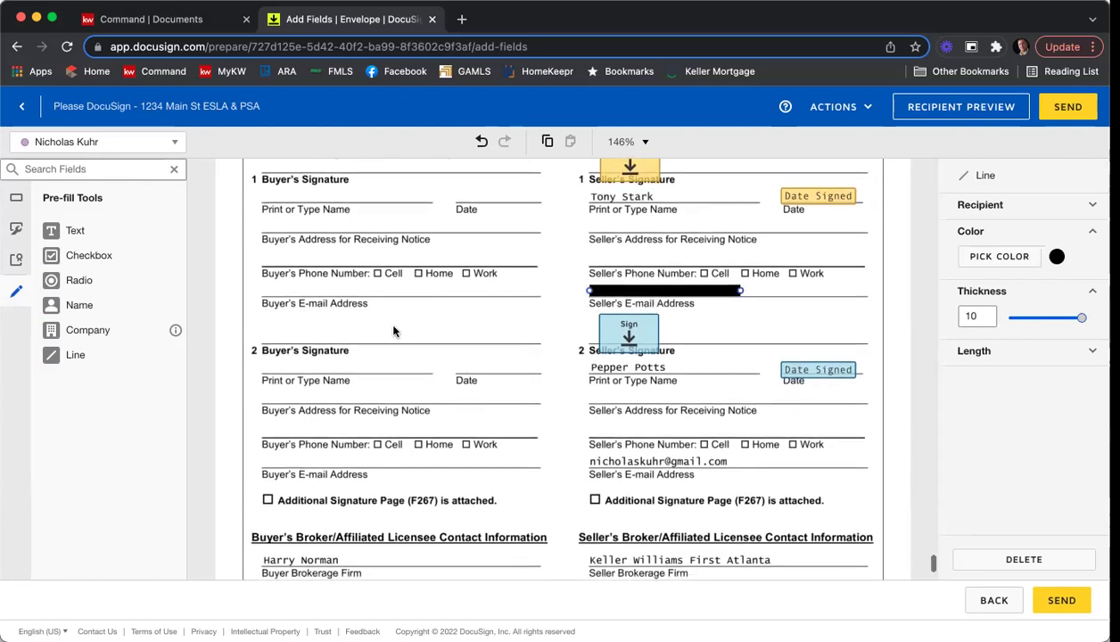
Draw a second line with thickness 10 across the second seller's e-mail.
{"action": "left_click", "coordinate": [116, 359]}
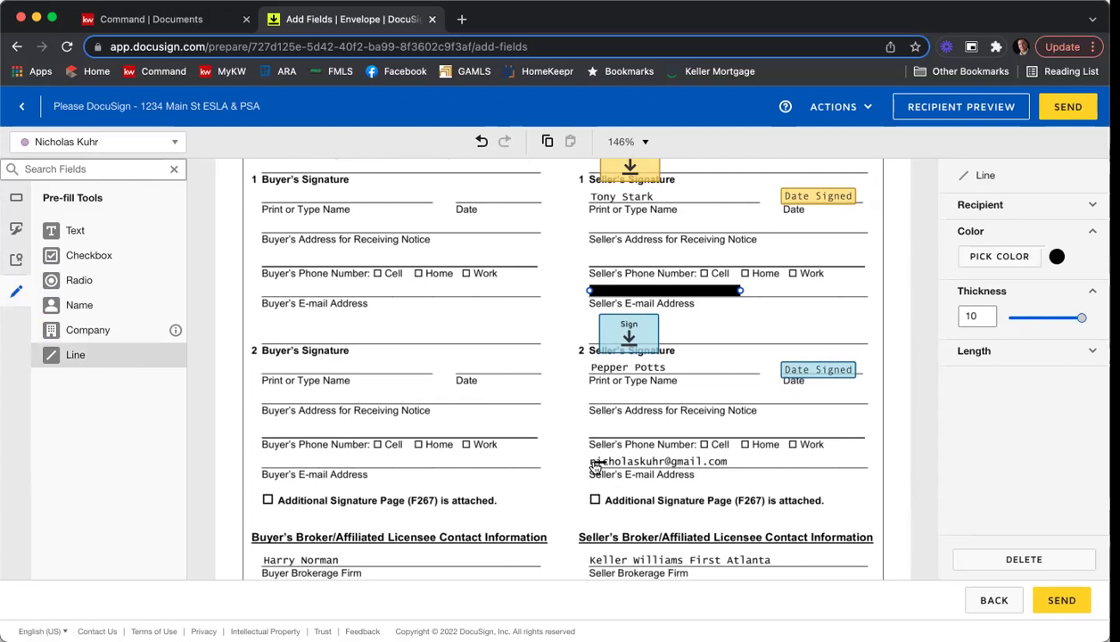
{"action": "left_click_drag", "start_coordinate": [590, 461], "coordinate": [749, 462]}
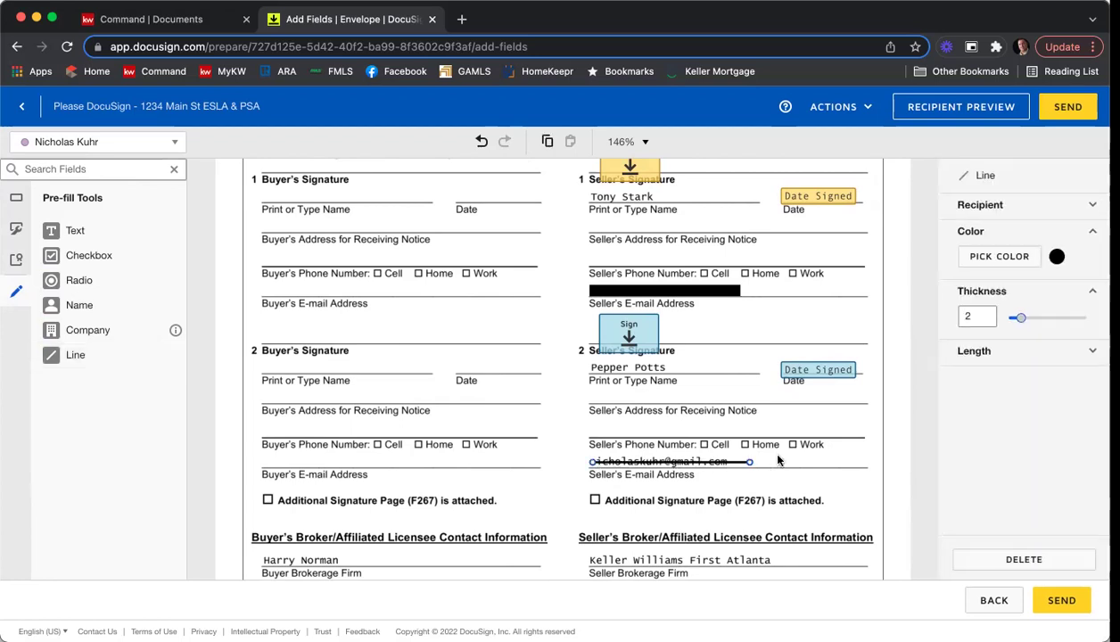
{"action": "left_click_drag", "start_coordinate": [1028, 318], "coordinate": [1079, 317]}
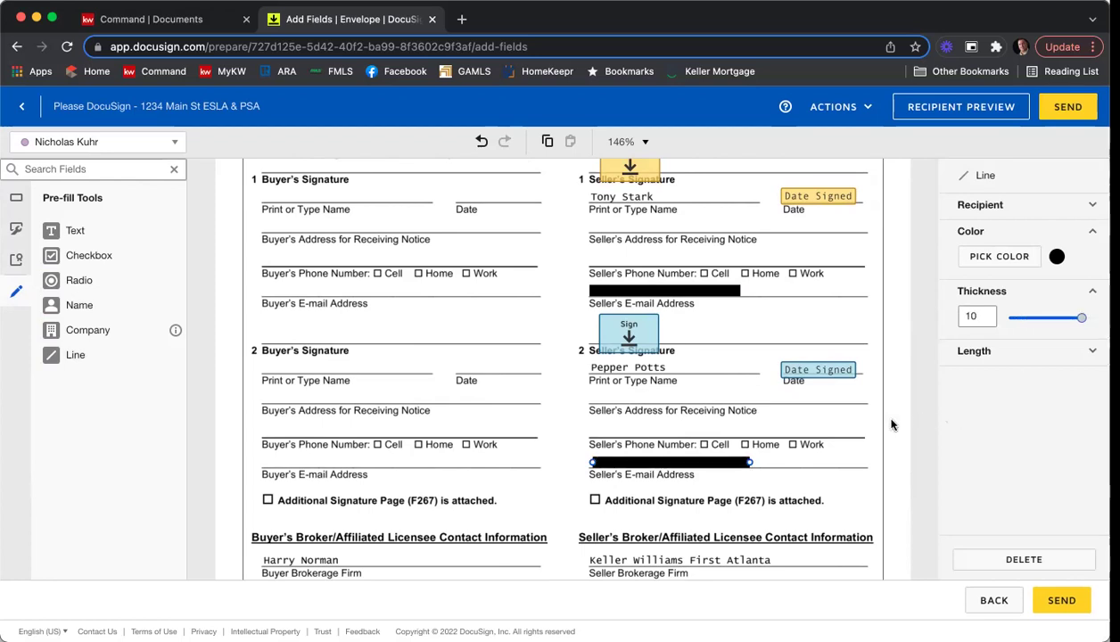
{"action": "left_click", "coordinate": [868, 429]}
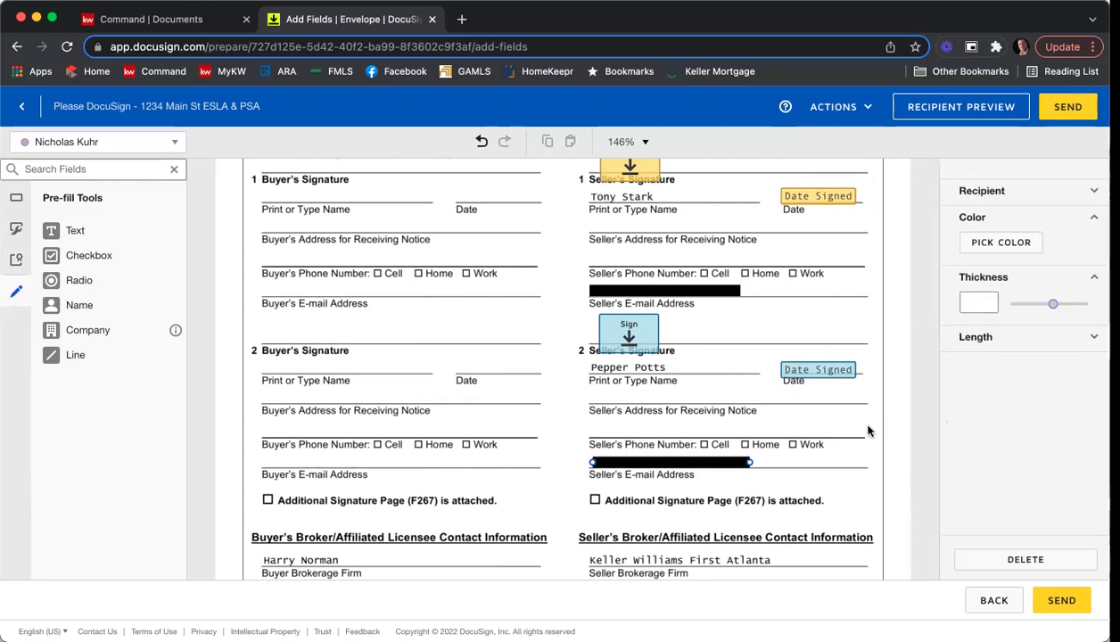
{"action": "left_click", "coordinate": [677, 463]}
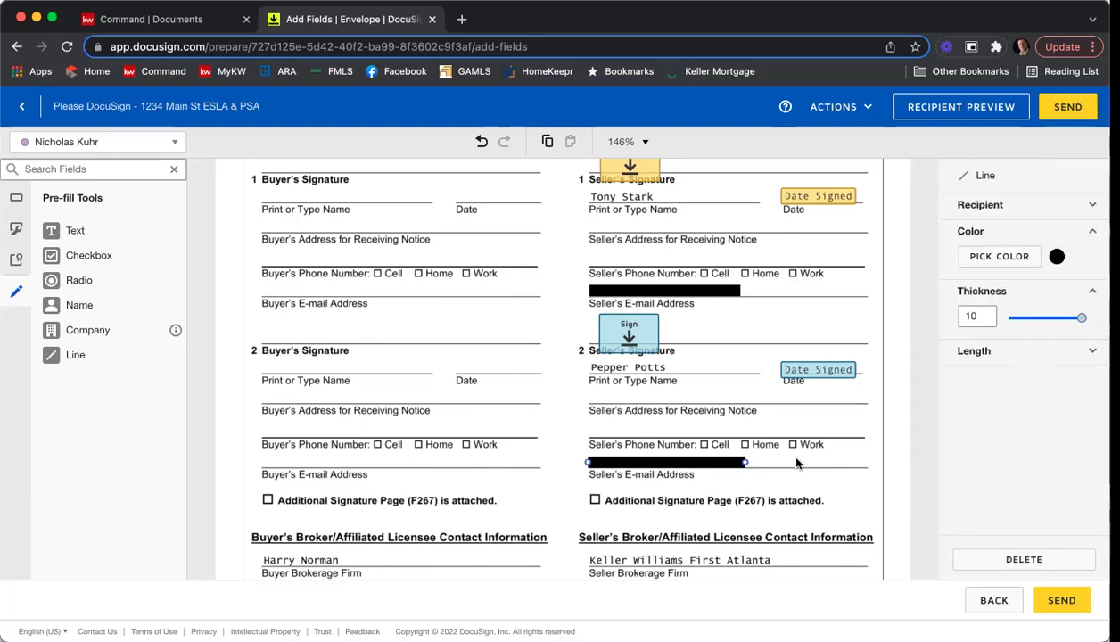
{"action": "left_click", "coordinate": [796, 462]}
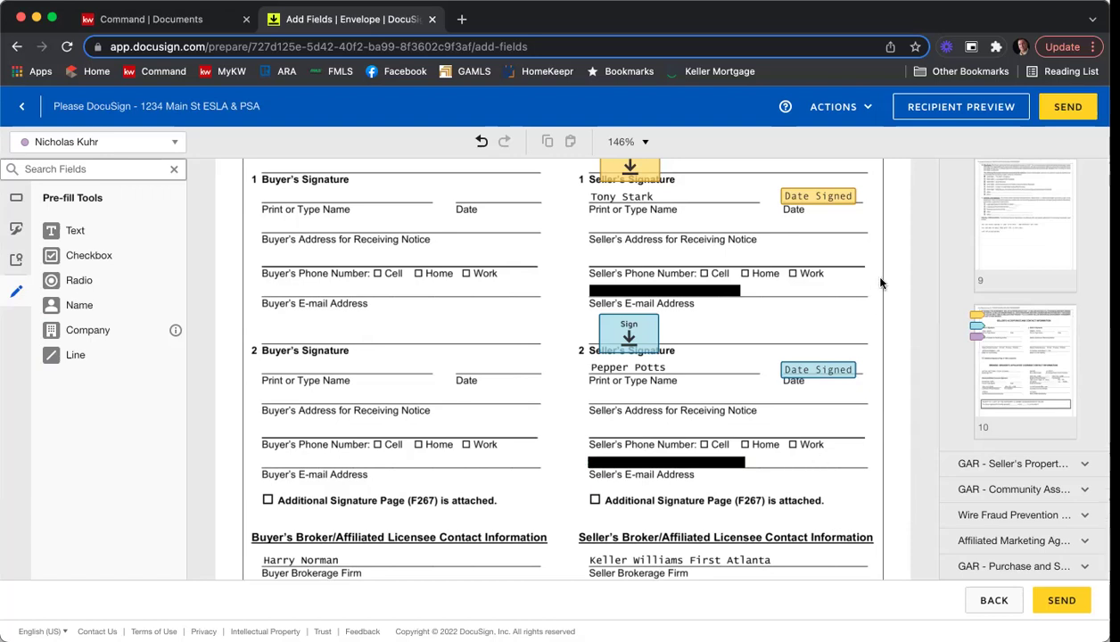
Scroll down to check the rest of page 8.
{"action": "scroll", "coordinate": [880, 284], "scroll_direction": "down", "scroll_amount": 5}
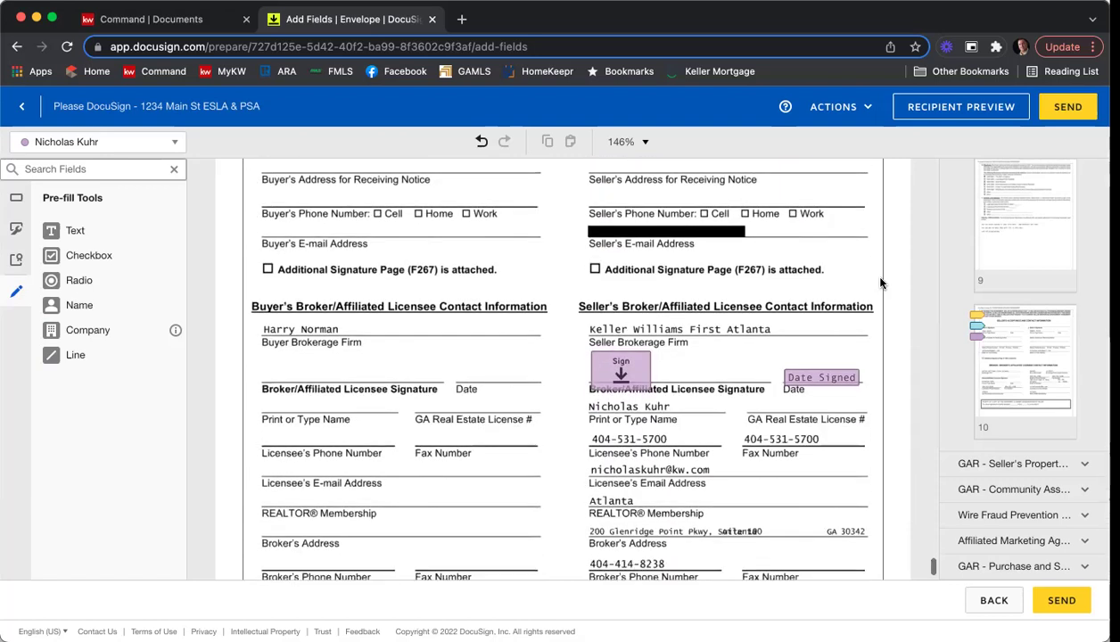
{"action": "scroll", "coordinate": [880, 283], "scroll_direction": "down", "scroll_amount": 2}
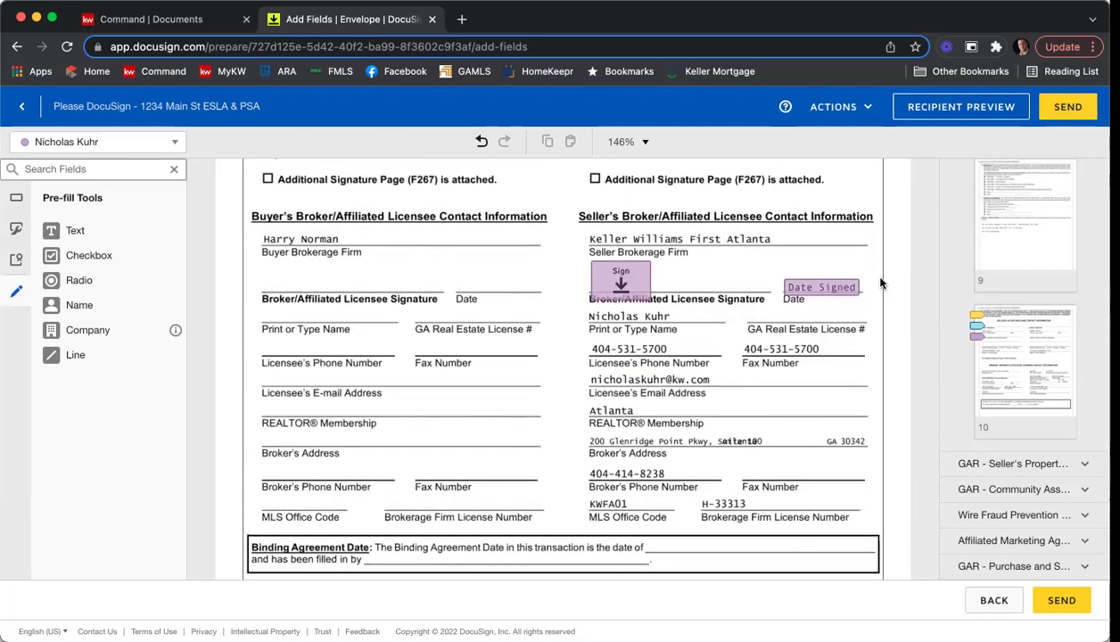
{"action": "scroll", "coordinate": [879, 283], "scroll_direction": "down", "scroll_amount": 2}
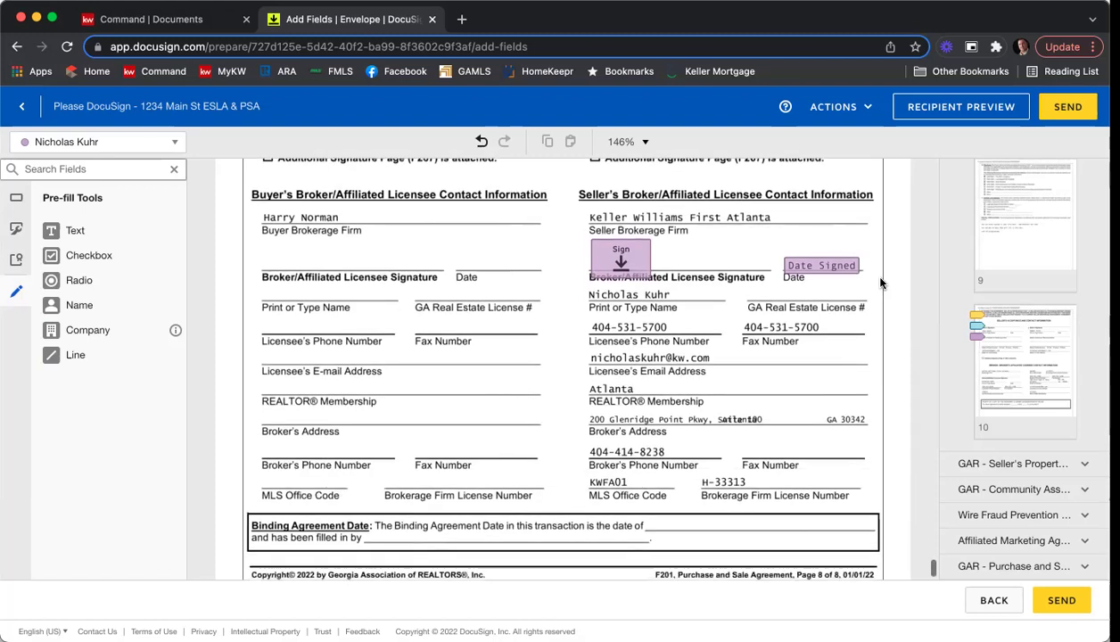
{"action": "scroll", "coordinate": [880, 283], "scroll_direction": "up", "scroll_amount": 6}
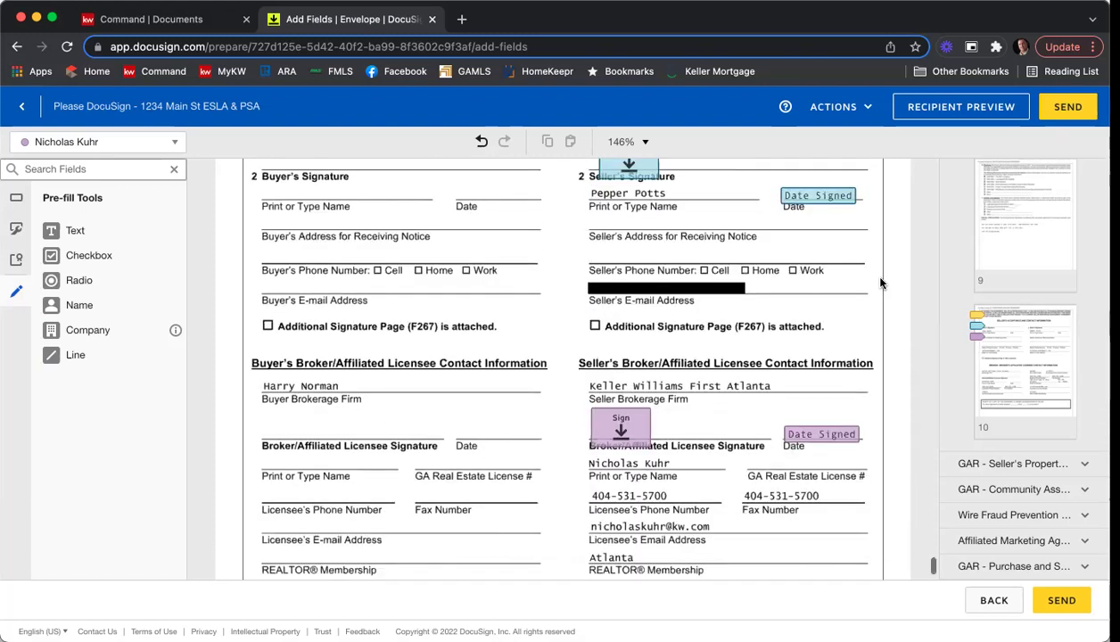
{"action": "scroll", "coordinate": [880, 284], "scroll_direction": "down", "scroll_amount": 5}
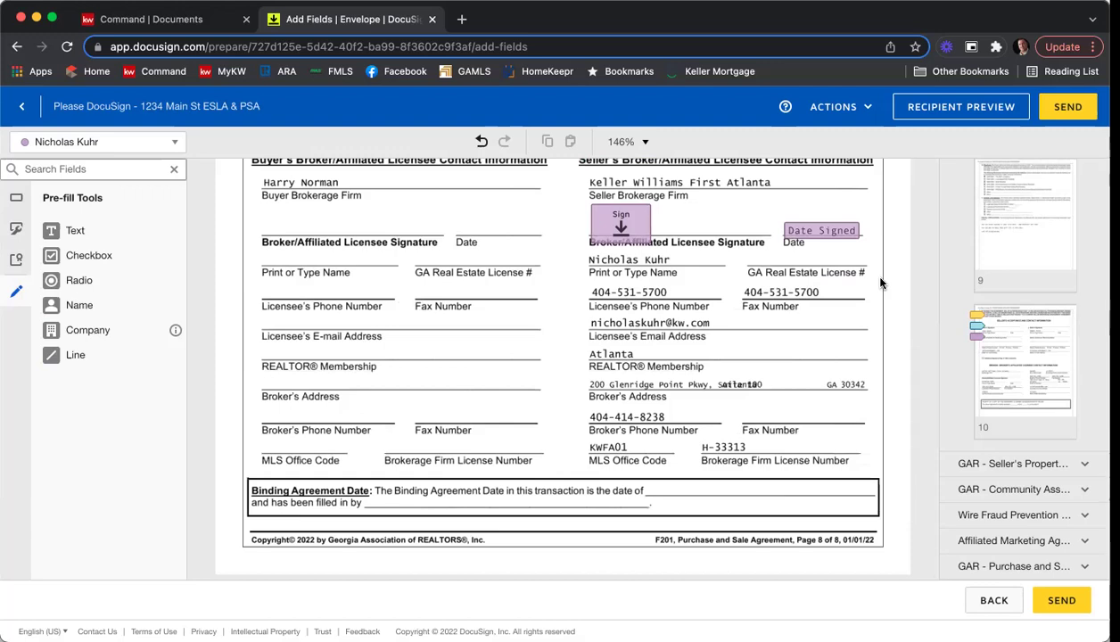
Preview the envelope as the first seller, switching from tablet layout to mobile layout.
{"action": "left_click", "coordinate": [951, 117]}
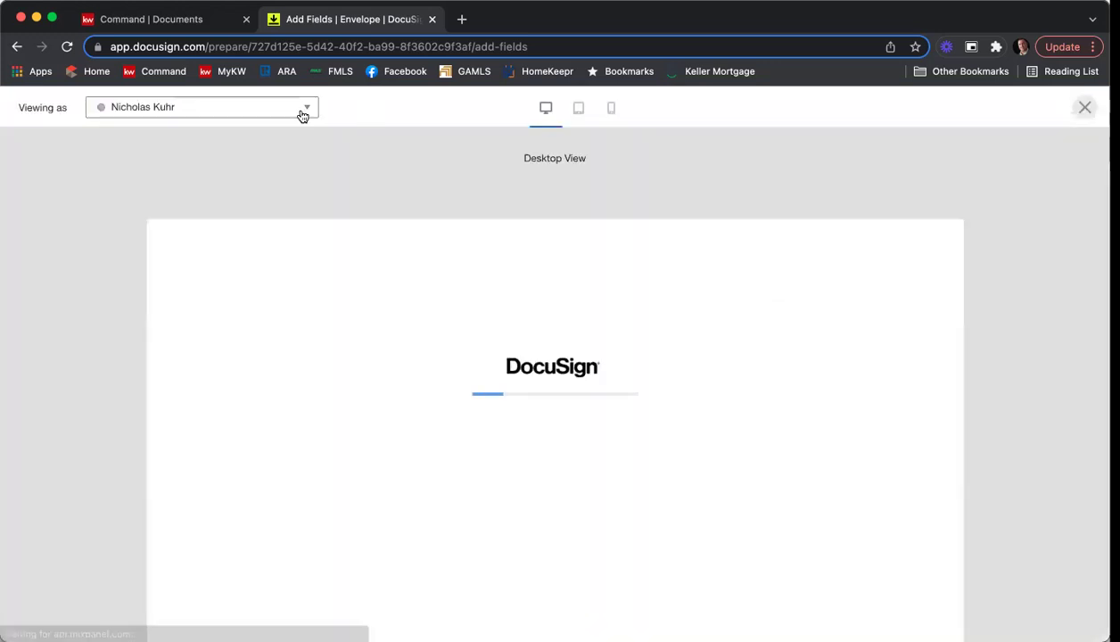
{"action": "left_click", "coordinate": [288, 110]}
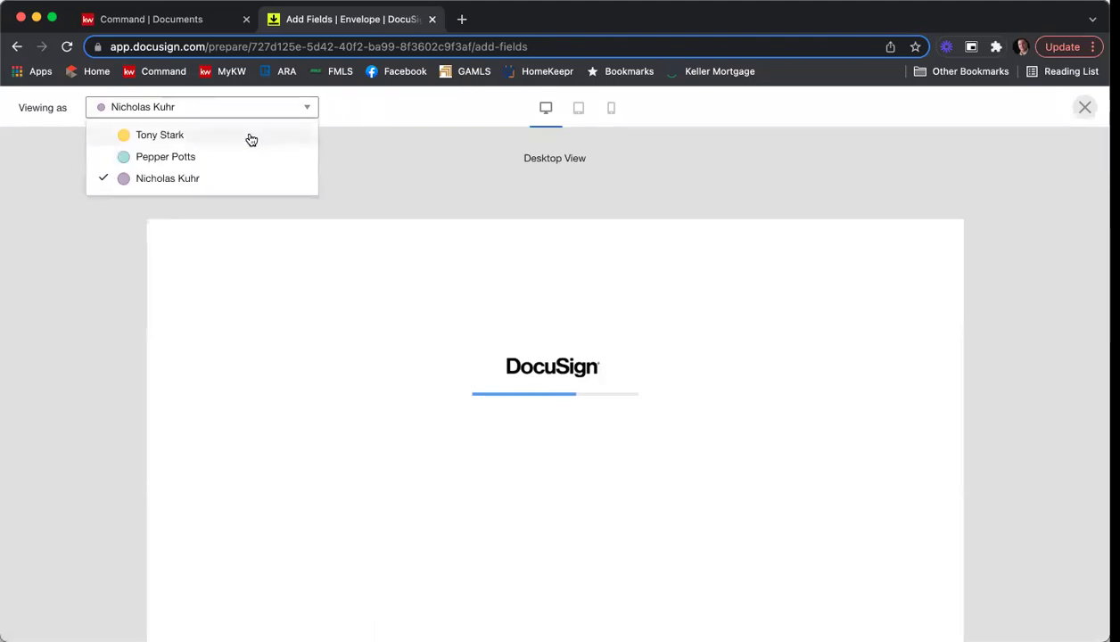
{"action": "left_click", "coordinate": [251, 137]}
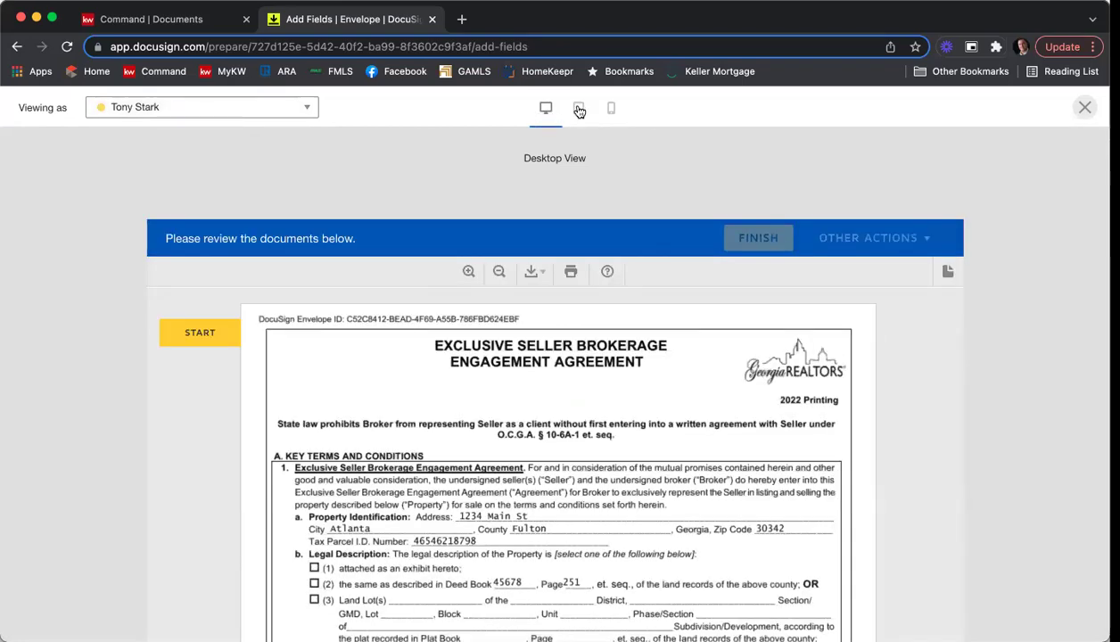
{"action": "left_click", "coordinate": [578, 108]}
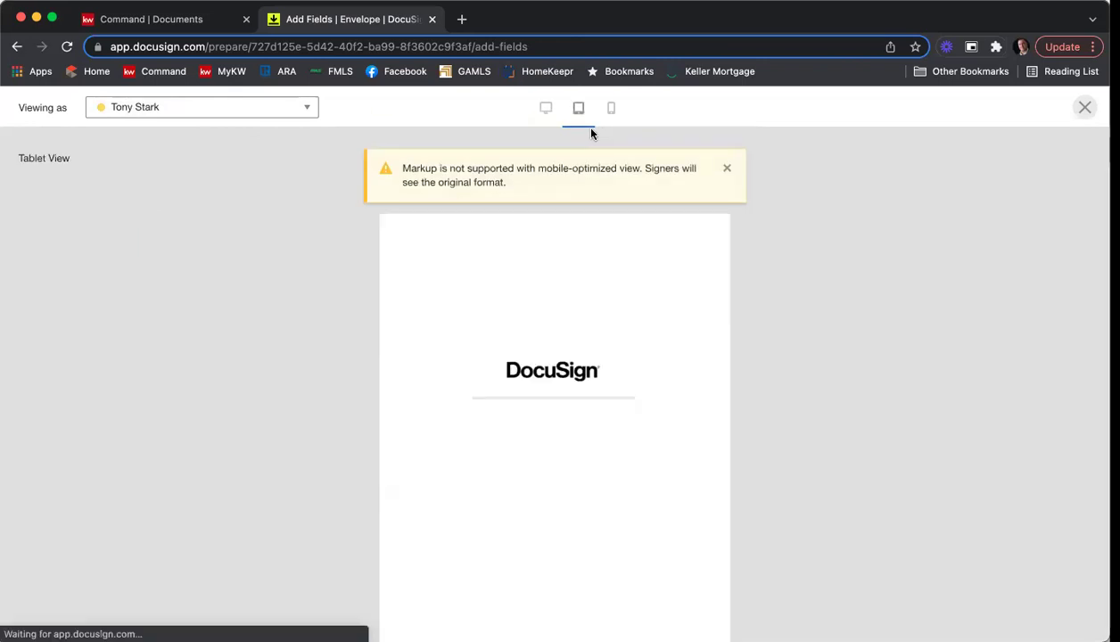
{"action": "left_click", "coordinate": [610, 114]}
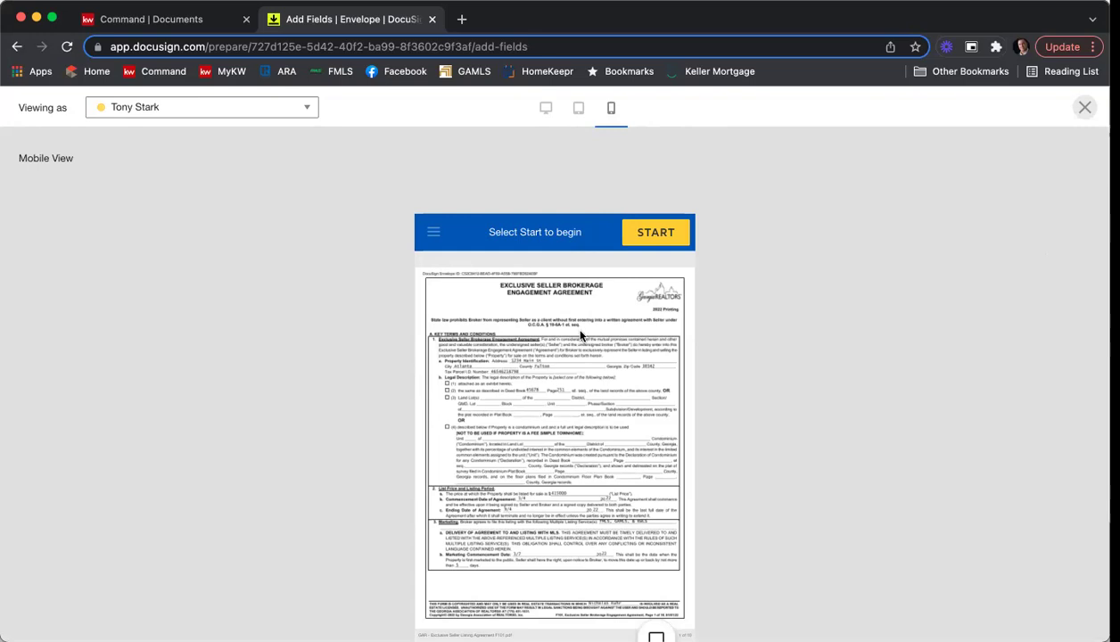
{"action": "scroll", "coordinate": [844, 371], "scroll_direction": "down", "scroll_amount": 2}
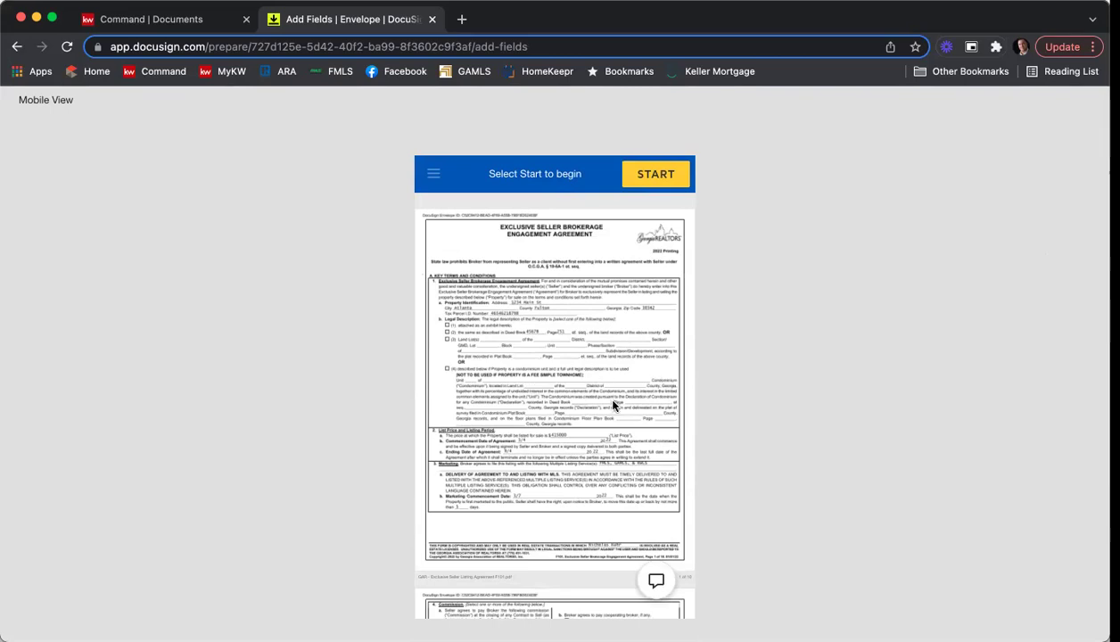
{"action": "scroll", "coordinate": [704, 435], "scroll_direction": "up", "scroll_amount": 2}
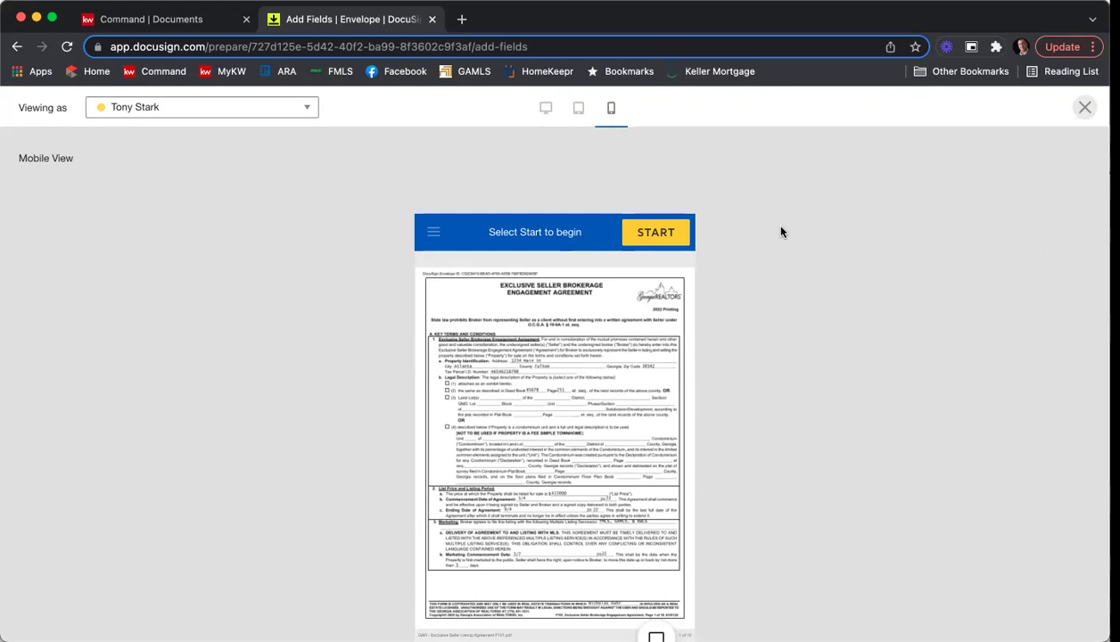
Close the recipient preview and send the 1234 Main St ESLA & PSA envelope.
{"action": "left_click", "coordinate": [1084, 108]}
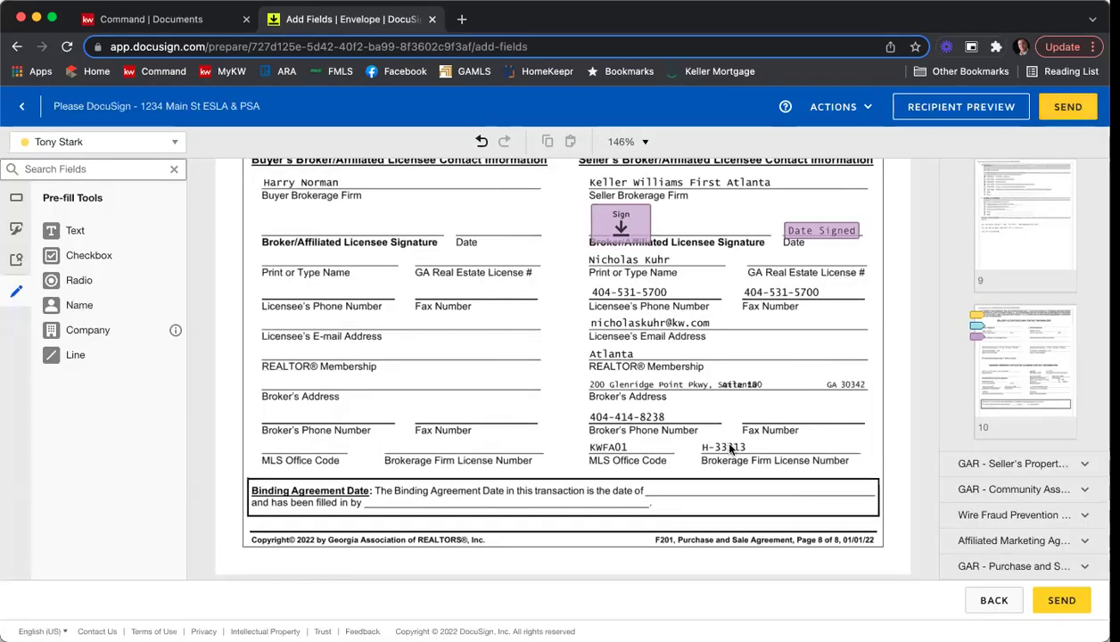
{"action": "left_click", "coordinate": [1069, 108]}
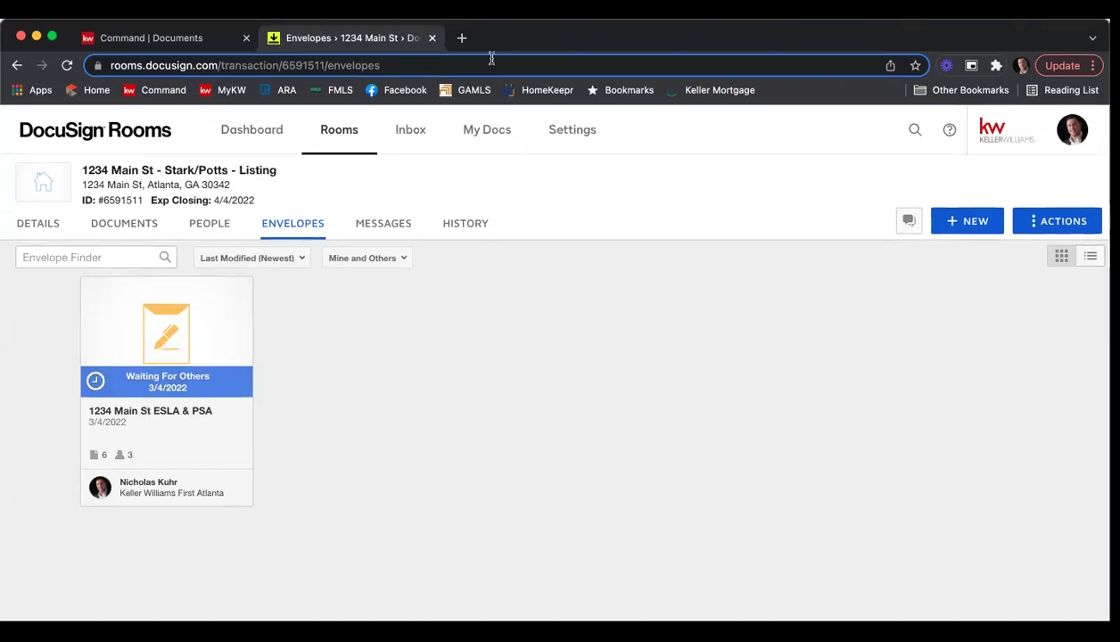
Open Gmail in a new tab and switch to the seller's mail account.
{"action": "left_click", "coordinate": [461, 19]}
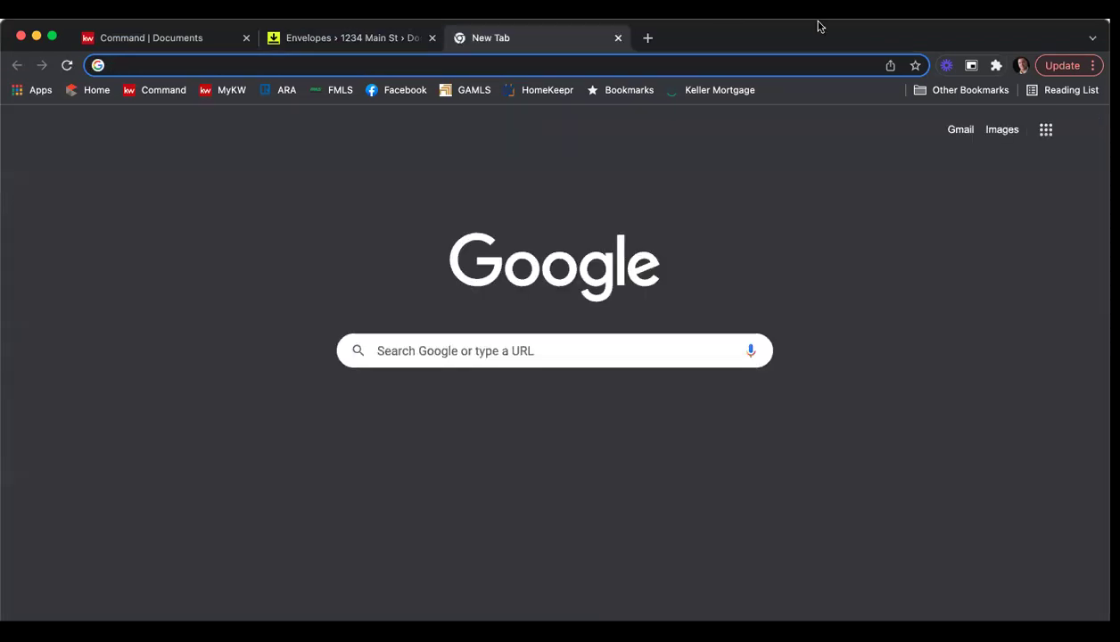
{"action": "left_click", "coordinate": [801, 50]}
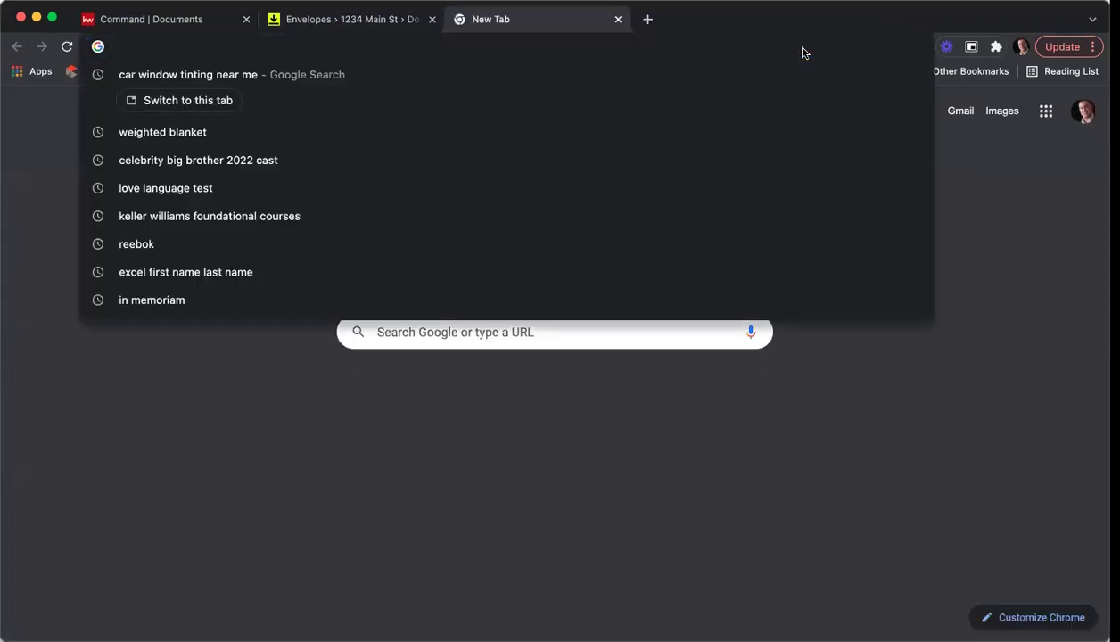
{"action": "type", "text": "gmail"}
{"action": "key", "text": "Return"}
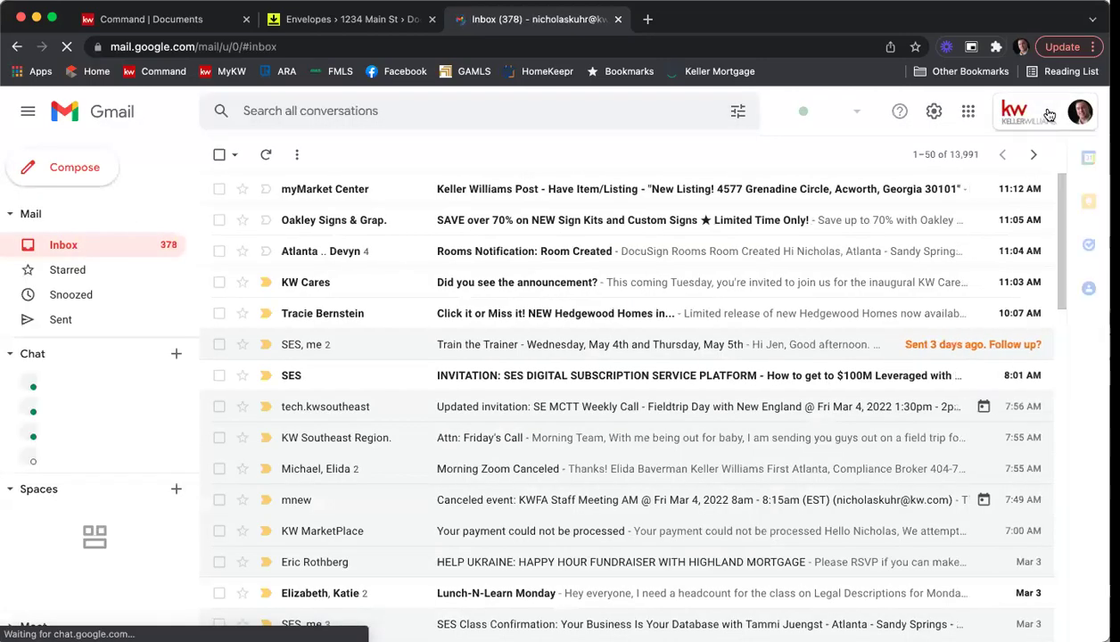
{"action": "left_click", "coordinate": [1049, 114]}
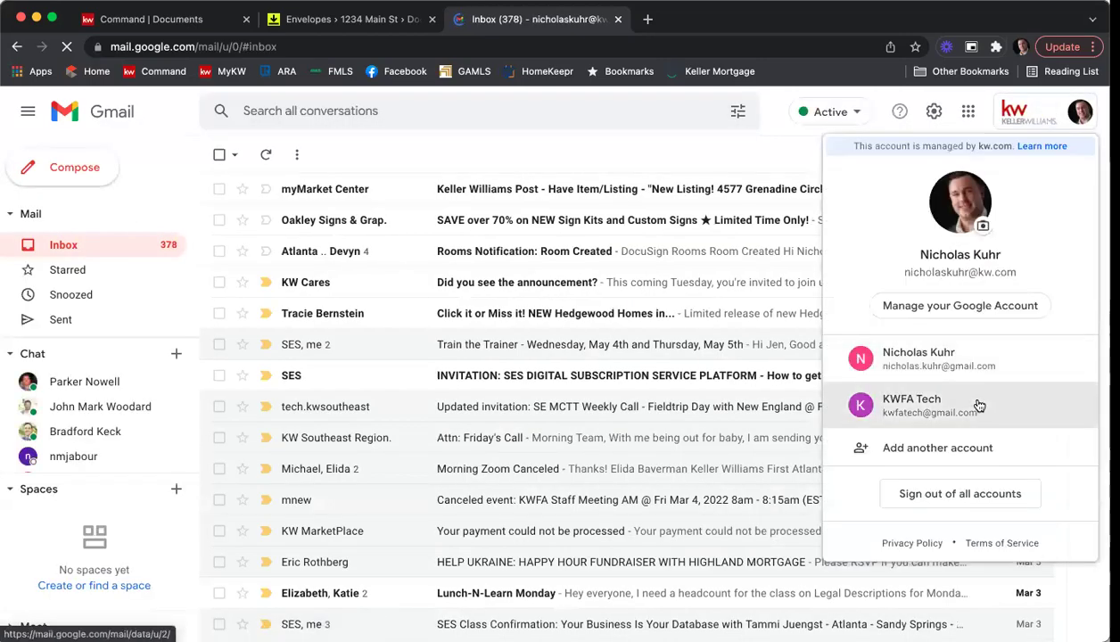
{"action": "left_click", "coordinate": [977, 405]}
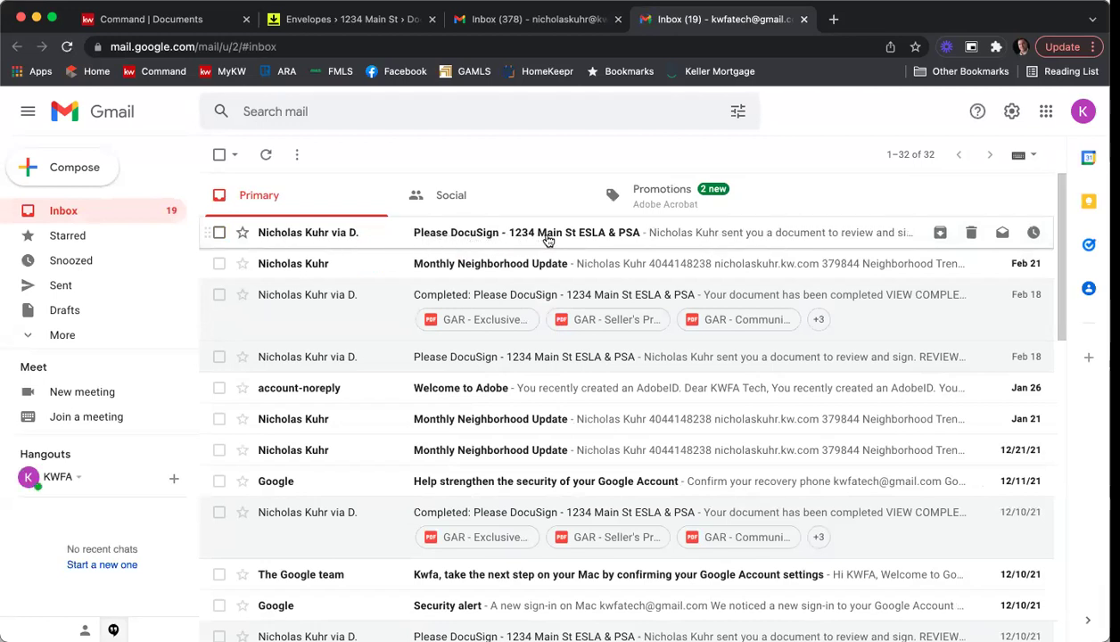
Open the 'Please DocuSign - 1234 Main St ESLA & PSA' email and review its documents.
{"action": "left_click", "coordinate": [549, 239]}
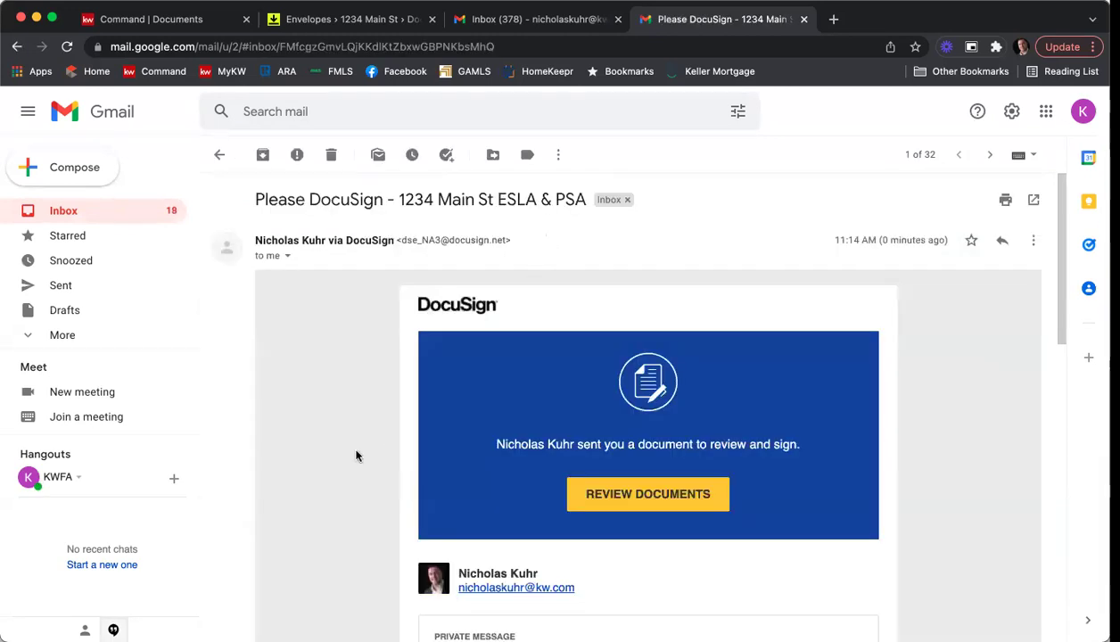
{"action": "scroll", "coordinate": [355, 395], "scroll_direction": "down", "scroll_amount": 3}
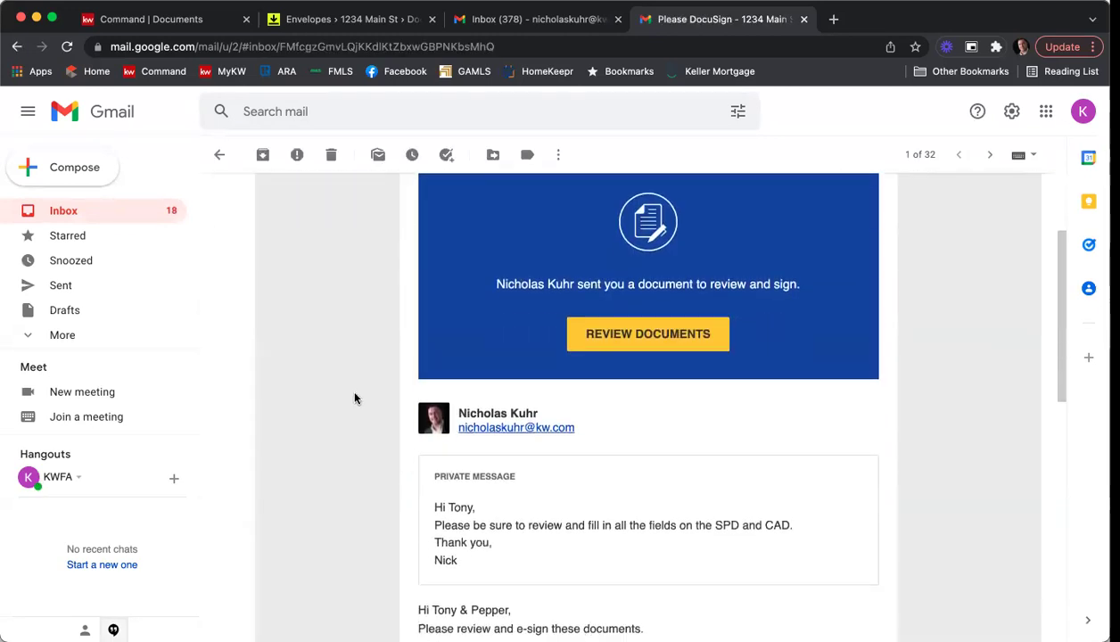
{"action": "scroll", "coordinate": [355, 397], "scroll_direction": "down", "scroll_amount": 1}
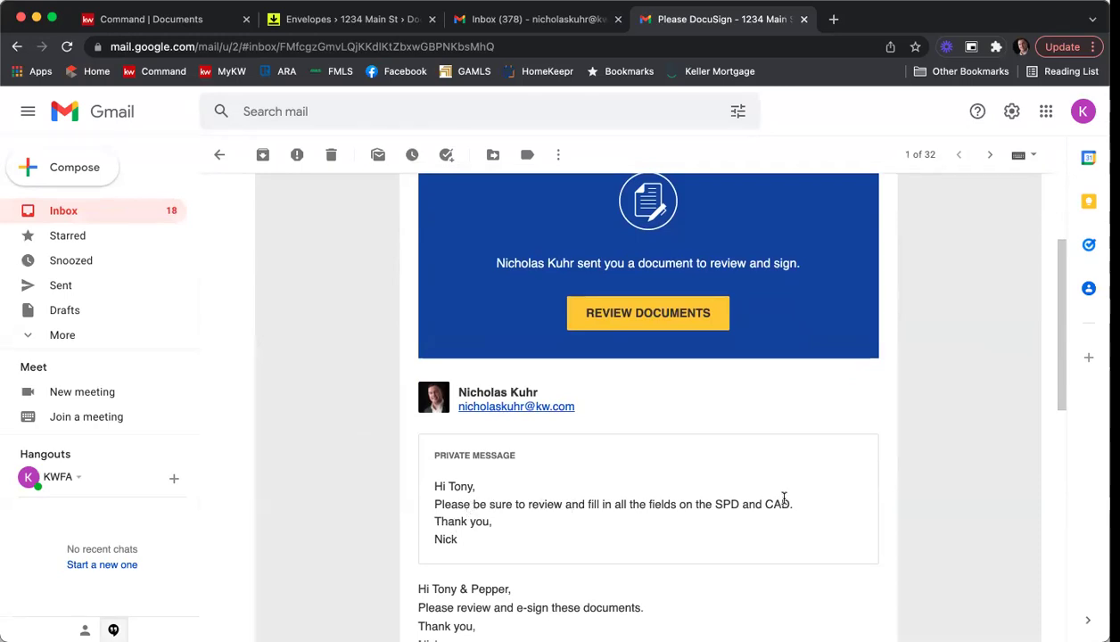
{"action": "left_click", "coordinate": [627, 319]}
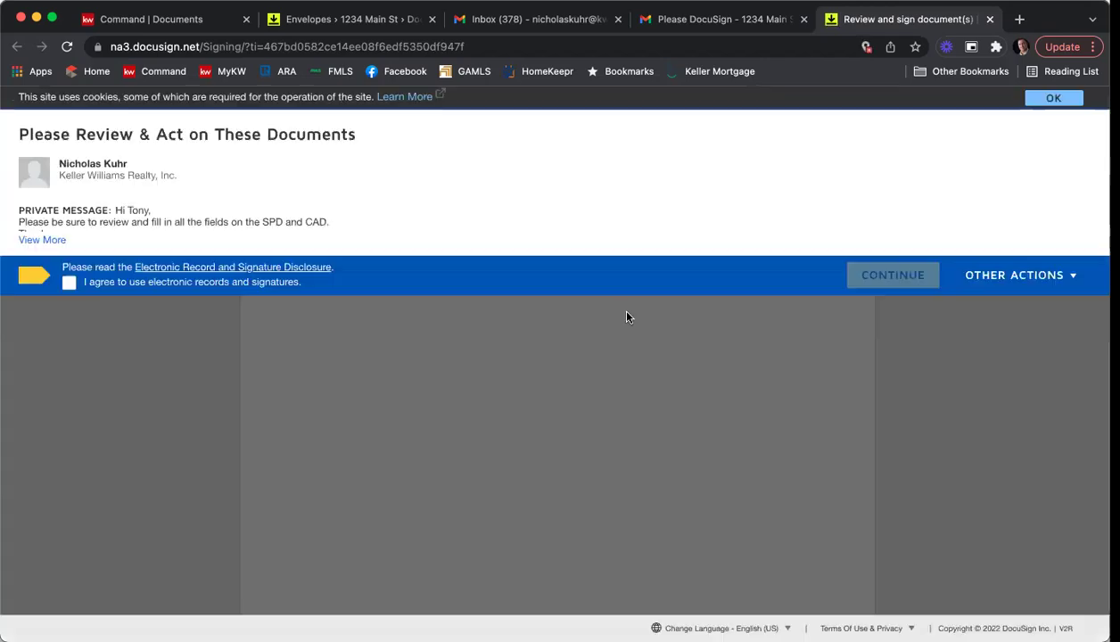
Agree to electronic records, start, and adopt the first seller's signature on the seller signature line.
{"action": "left_click", "coordinate": [68, 285]}
{"action": "left_click", "coordinate": [892, 275]}
{"action": "left_click", "coordinate": [176, 219]}
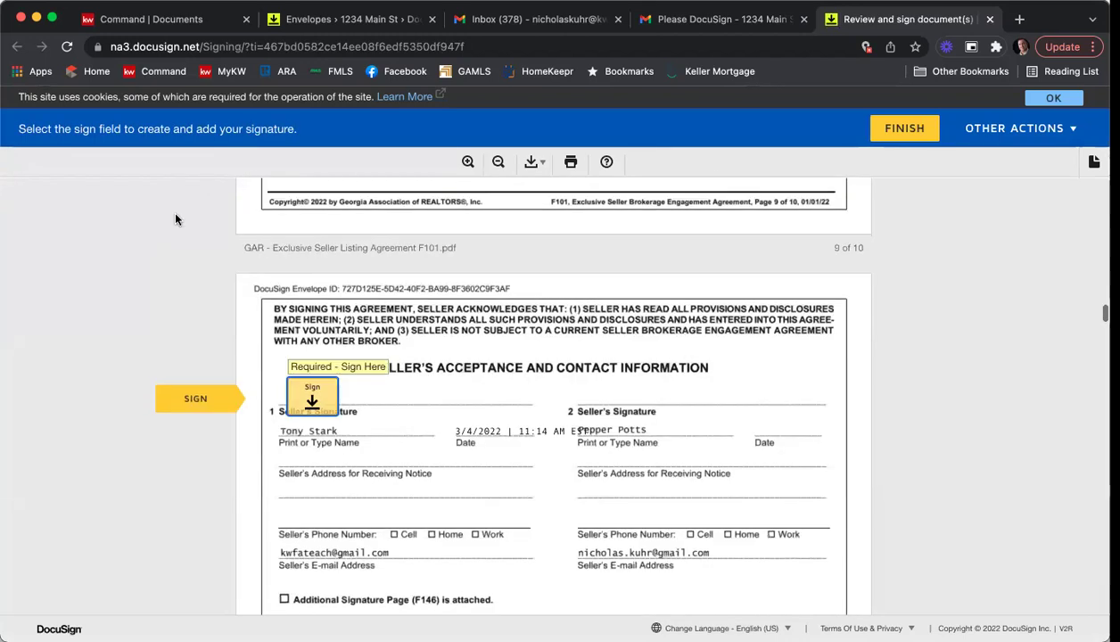
{"action": "left_click", "coordinate": [316, 398]}
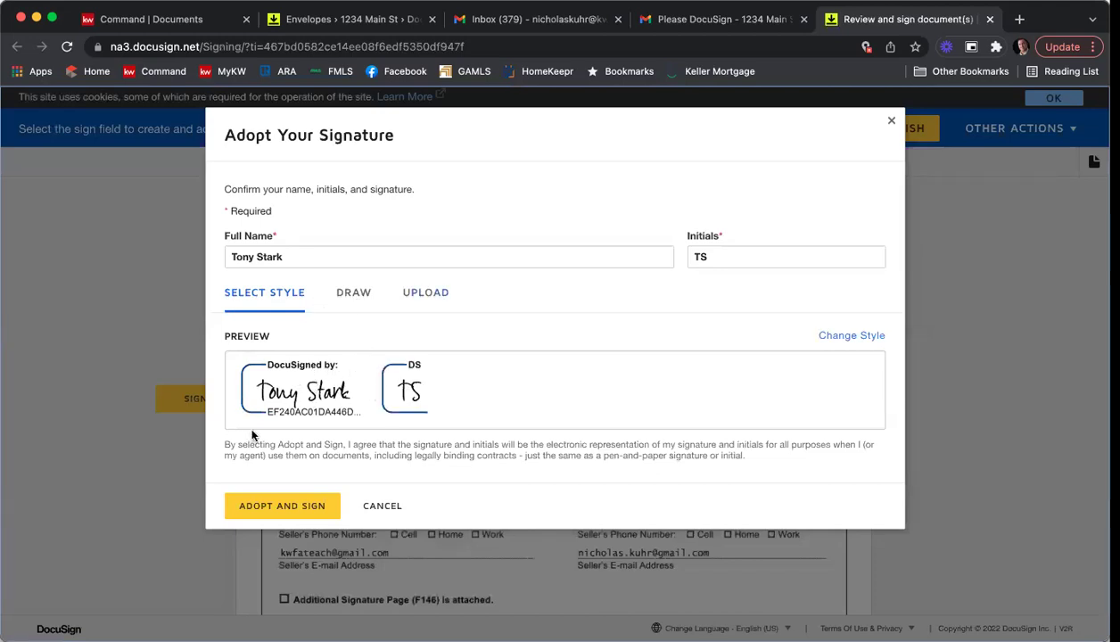
{"action": "left_click", "coordinate": [289, 510]}
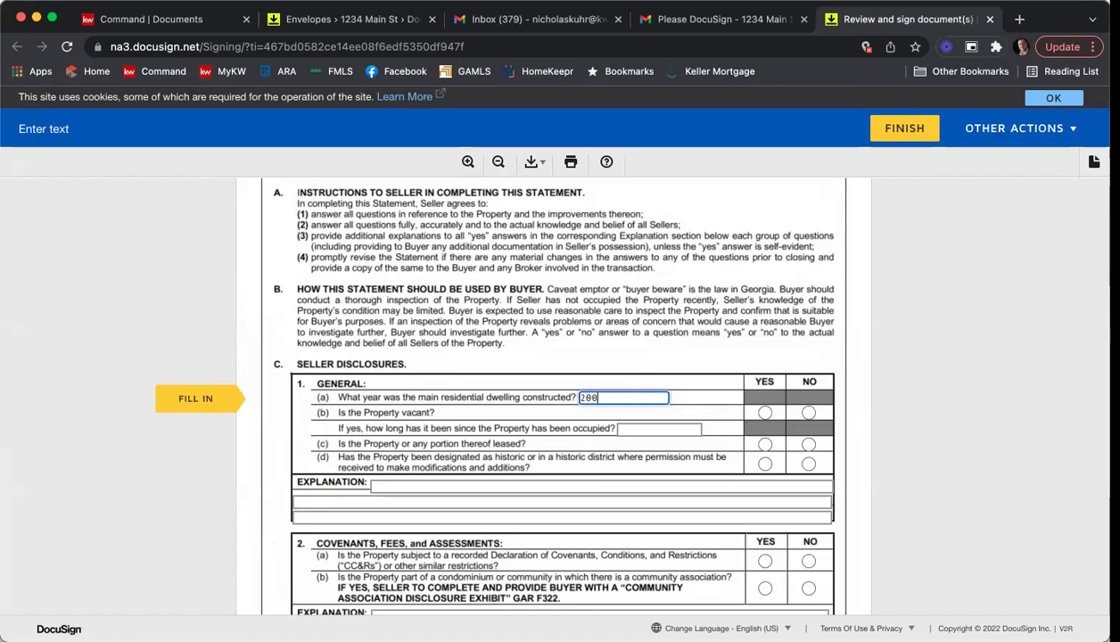
Answer vacancy No, 1(c) Yes, 1(d) Yes, covenants 2(a) Yes and association 2(b) No.
{"action": "left_click", "coordinate": [808, 412]}
{"action": "left_click", "coordinate": [765, 443]}
{"action": "left_click", "coordinate": [765, 463]}
{"action": "scroll", "coordinate": [766, 472], "scroll_direction": "down", "scroll_amount": 2}
{"action": "left_click", "coordinate": [765, 482]}
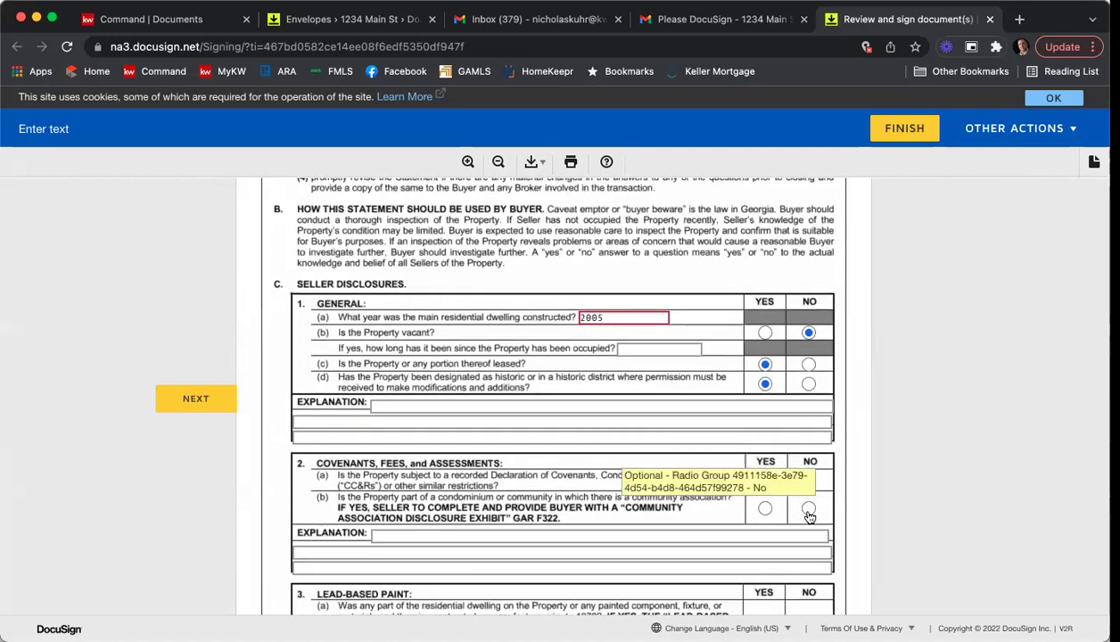
{"action": "left_click", "coordinate": [808, 507]}
{"action": "scroll", "coordinate": [797, 481], "scroll_direction": "down", "scroll_amount": 6}
{"action": "scroll", "coordinate": [758, 408], "scroll_direction": "down", "scroll_amount": 6}
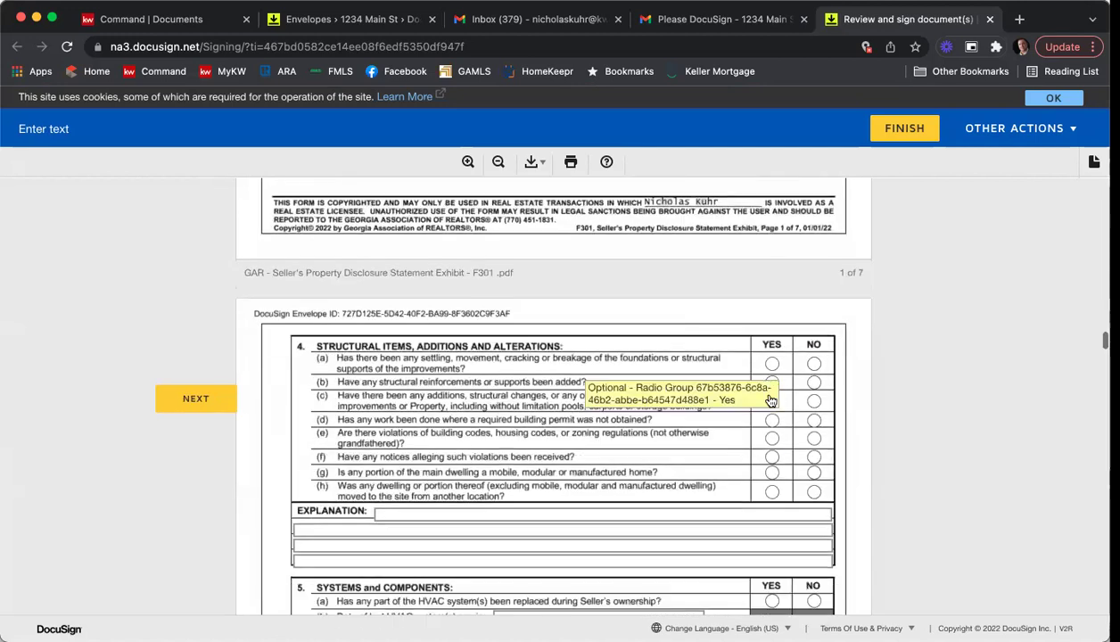
Answer section 4: 4(a) Yes, 4(b)-(d) No, 4(e) Yes, 4(h) No, explanation 'Information her'.
{"action": "left_click", "coordinate": [771, 363]}
{"action": "left_click", "coordinate": [813, 382]}
{"action": "left_click", "coordinate": [813, 400]}
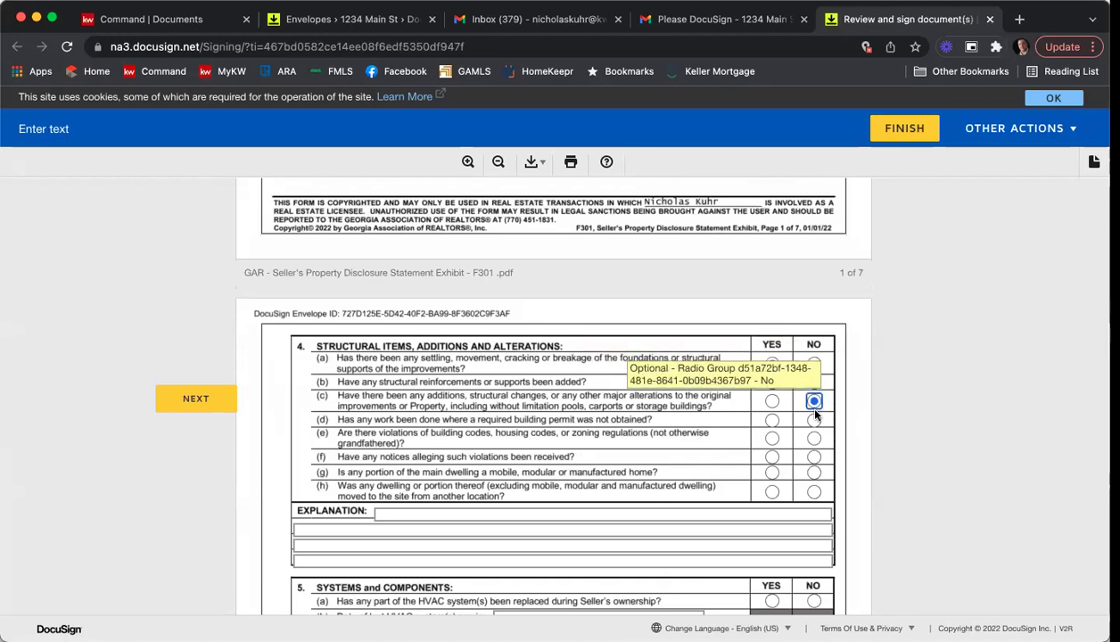
{"action": "left_click", "coordinate": [813, 420]}
{"action": "left_click", "coordinate": [771, 438]}
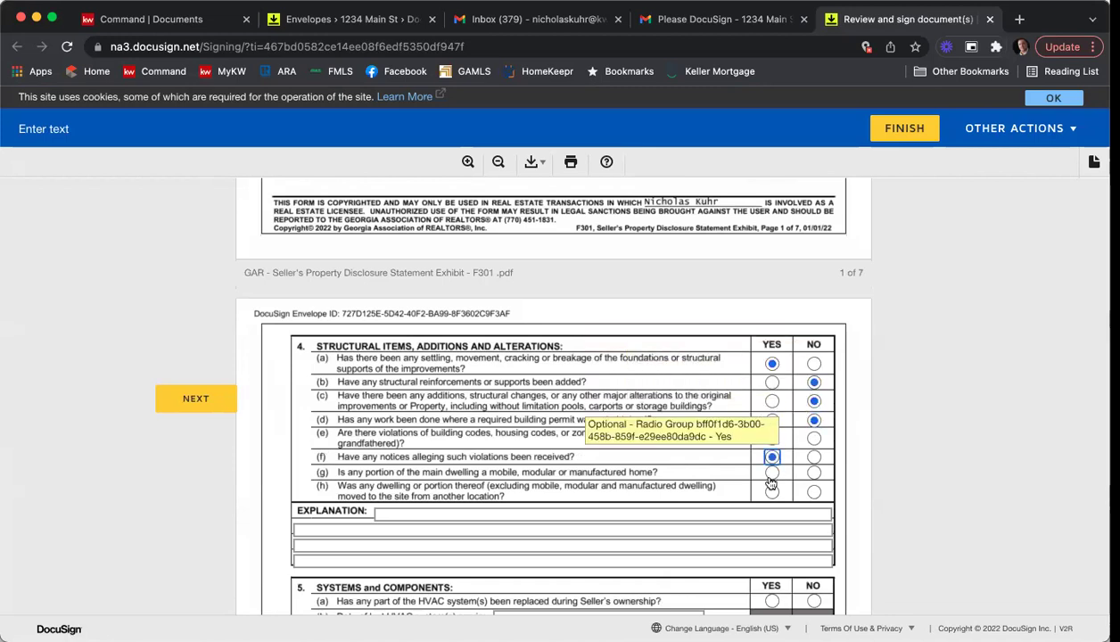
{"action": "left_click", "coordinate": [813, 492]}
{"action": "scroll", "coordinate": [753, 437], "scroll_direction": "down", "scroll_amount": 3}
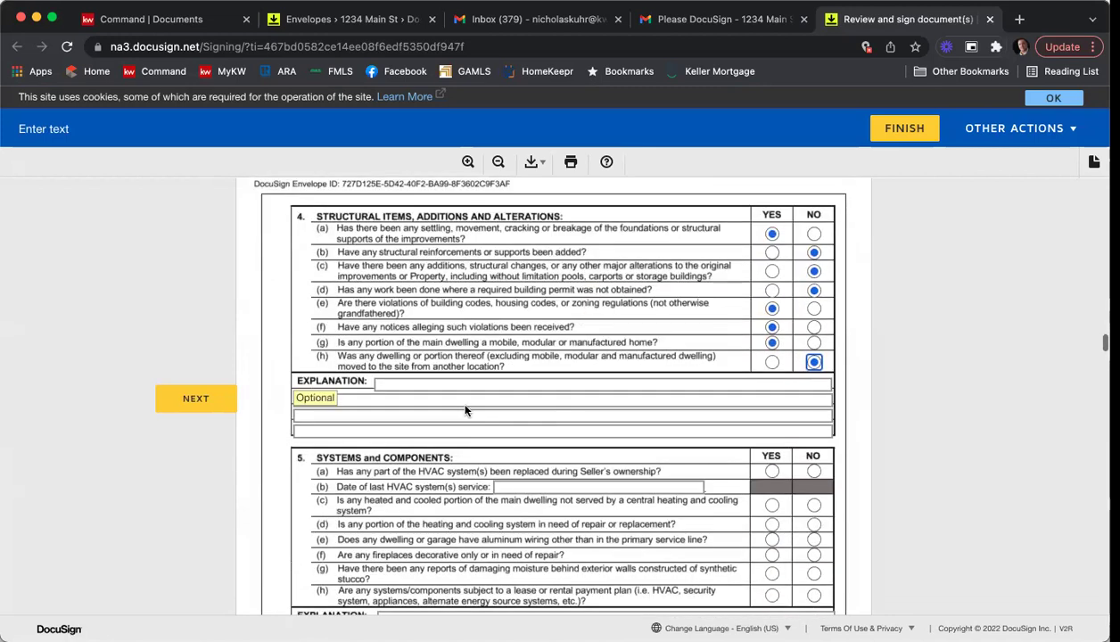
{"action": "left_click", "coordinate": [432, 386]}
{"action": "type", "text": "Information here"}
Answer section 5: HVAC 5(a) Yes, 5(c) Yes, and 5(f), 5(g), 5(h) No.
{"action": "scroll", "coordinate": [953, 556], "scroll_direction": "down", "scroll_amount": 1}
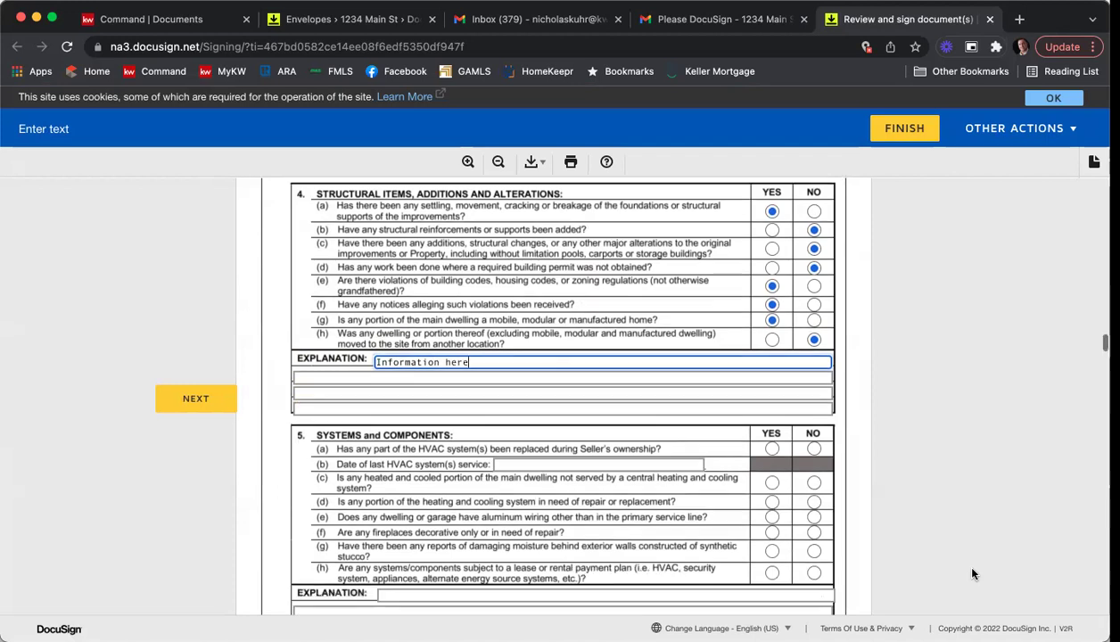
{"action": "left_click", "coordinate": [772, 422]}
{"action": "left_click", "coordinate": [772, 455]}
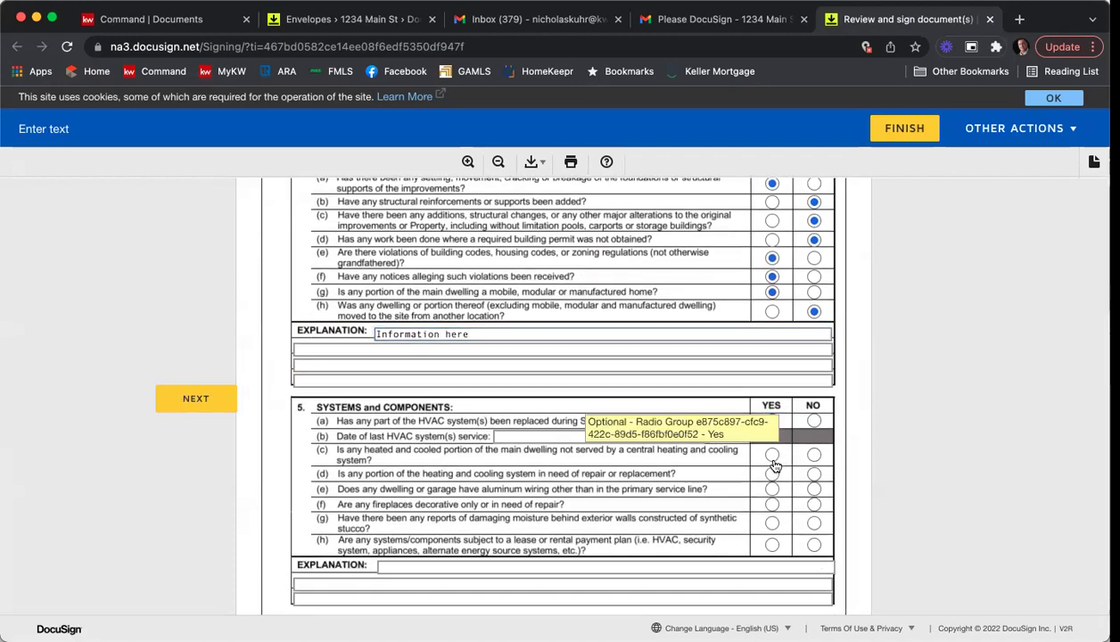
{"action": "left_click", "coordinate": [812, 505]}
{"action": "left_click", "coordinate": [813, 523]}
{"action": "left_click", "coordinate": [813, 544]}
Answer section 6: well test 6(d) Yes, sewage pump 6(g) Yes, septic 6(h) No.
{"action": "scroll", "coordinate": [875, 467], "scroll_direction": "down", "scroll_amount": 4}
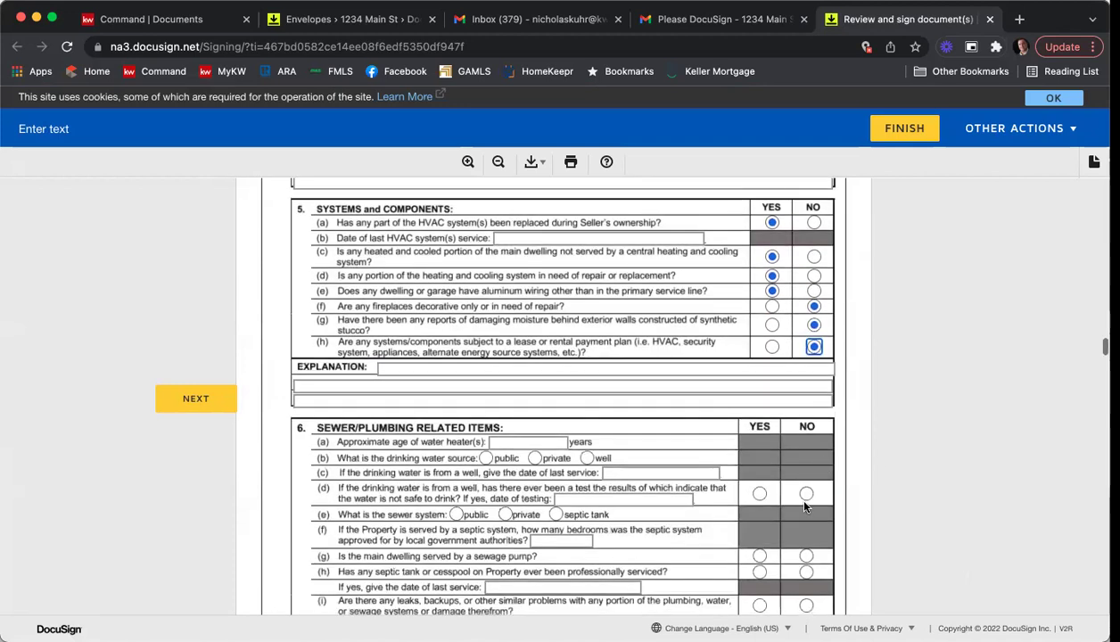
{"action": "left_click", "coordinate": [758, 493]}
{"action": "left_click", "coordinate": [759, 555]}
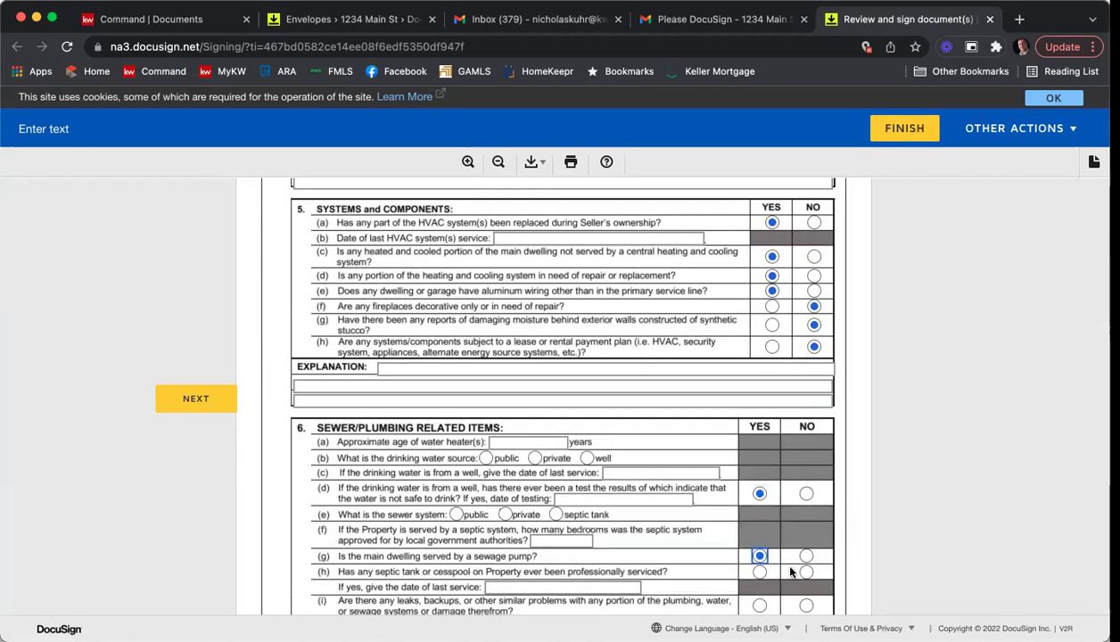
{"action": "left_click", "coordinate": [806, 571]}
{"action": "scroll", "coordinate": [826, 461], "scroll_direction": "down", "scroll_amount": 5}
{"action": "scroll", "coordinate": [827, 461], "scroll_direction": "down", "scroll_amount": 10}
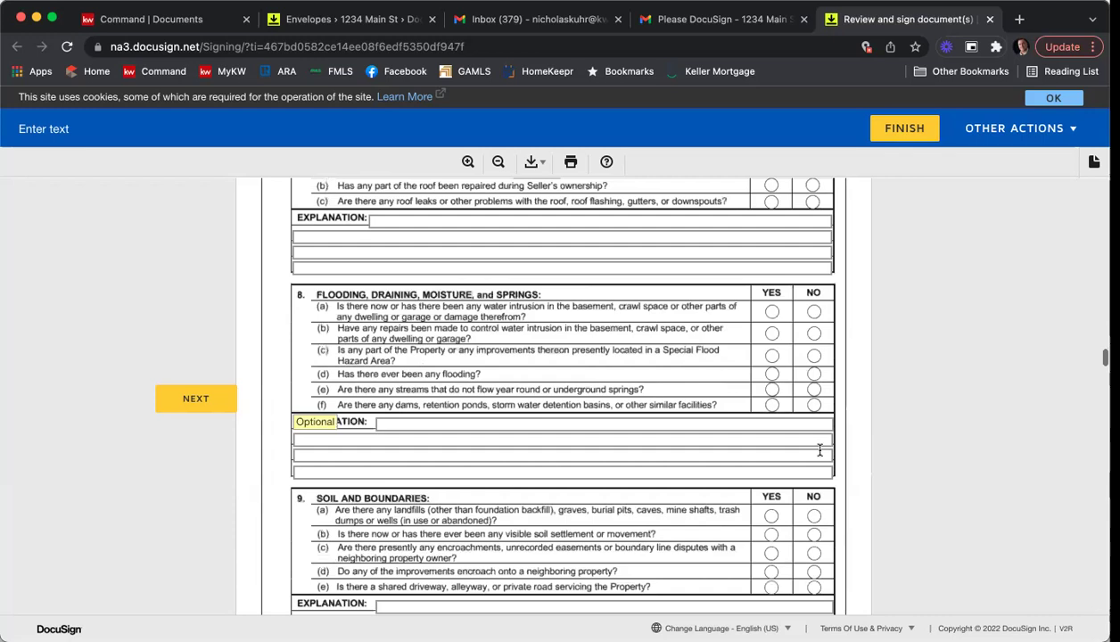
{"action": "scroll", "coordinate": [996, 415], "scroll_direction": "down", "scroll_amount": 15}
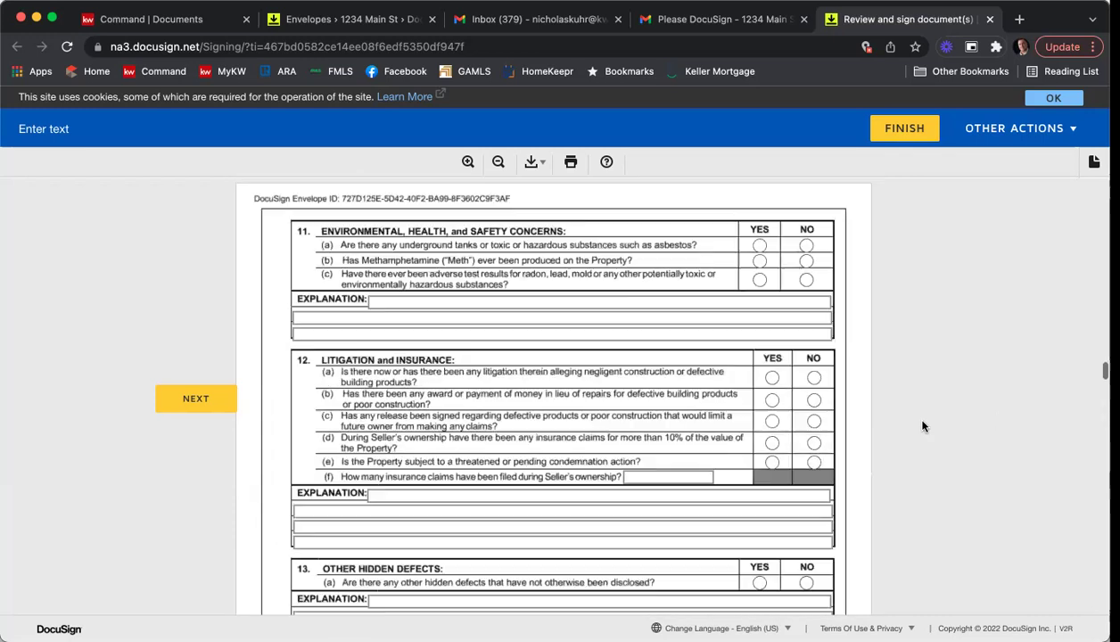
{"action": "scroll", "coordinate": [922, 426], "scroll_direction": "down", "scroll_amount": 12}
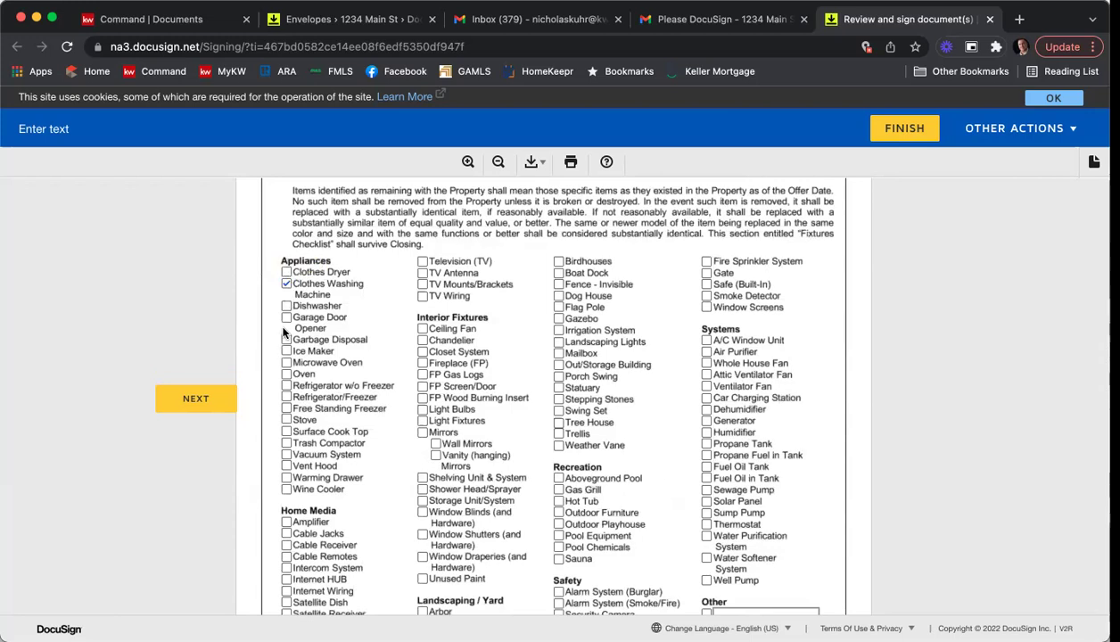
Mark the refrigerator, stove, trash compactor, cable remotes, Internet hub, satellite dish and speaker wiring as staying.
{"action": "left_click", "coordinate": [286, 387]}
{"action": "left_click", "coordinate": [287, 421]}
{"action": "left_click", "coordinate": [286, 444]}
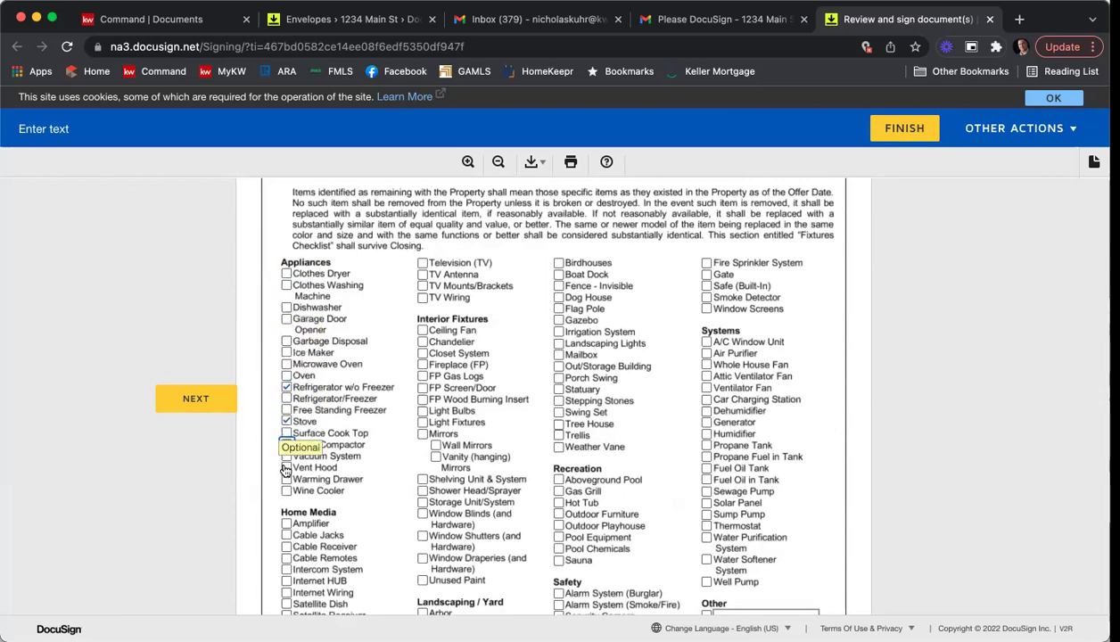
{"action": "scroll", "coordinate": [289, 514], "scroll_direction": "down", "scroll_amount": 1}
{"action": "left_click", "coordinate": [286, 506]}
{"action": "left_click", "coordinate": [286, 529]}
{"action": "left_click", "coordinate": [286, 553]}
{"action": "left_click", "coordinate": [286, 586]}
Tick TV wiring, ceiling fan, closet system, light fixtures, shower head, window shutters and unused paint as staying.
{"action": "left_click", "coordinate": [423, 246]}
{"action": "left_click", "coordinate": [423, 279]}
{"action": "left_click", "coordinate": [422, 302]}
{"action": "left_click", "coordinate": [422, 371]}
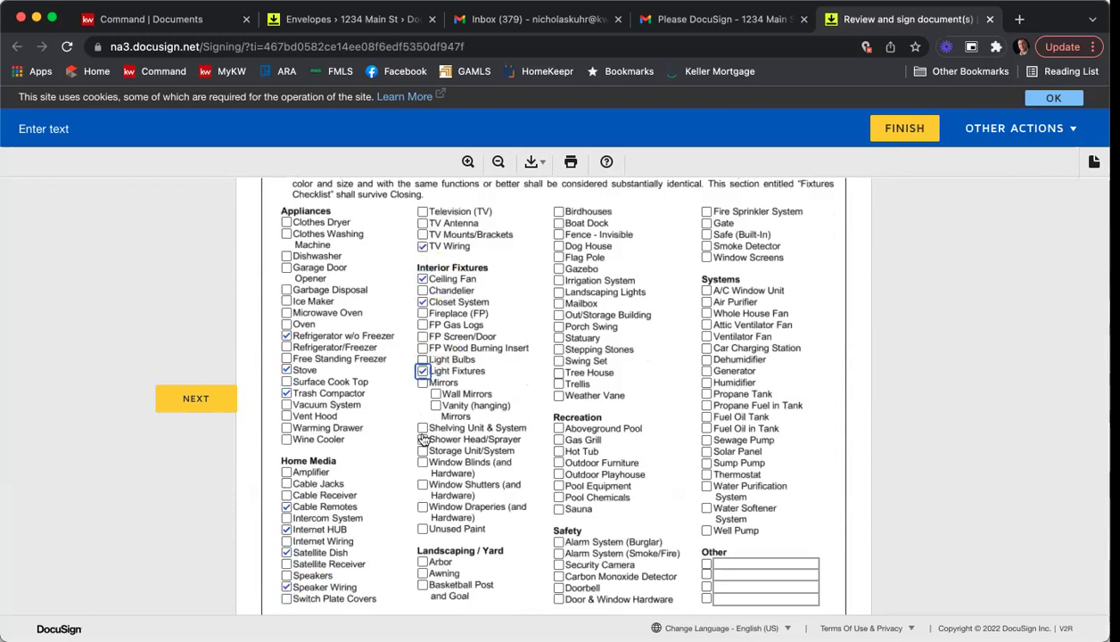
{"action": "left_click", "coordinate": [422, 440]}
{"action": "left_click", "coordinate": [422, 485]}
{"action": "left_click", "coordinate": [422, 528]}
Tick awning, basketball goal, birdhouses, dog house, gazebo, storage building, house fans, propane and fuel oil tanks.
{"action": "scroll", "coordinate": [423, 557], "scroll_direction": "down", "scroll_amount": 1}
{"action": "left_click", "coordinate": [423, 562]}
{"action": "left_click", "coordinate": [423, 573]}
{"action": "left_click", "coordinate": [558, 201]}
{"action": "left_click", "coordinate": [558, 235]}
{"action": "left_click", "coordinate": [558, 258]}
{"action": "left_click", "coordinate": [558, 304]}
{"action": "left_click", "coordinate": [706, 303]}
{"action": "left_click", "coordinate": [706, 325]}
{"action": "left_click", "coordinate": [706, 382]}
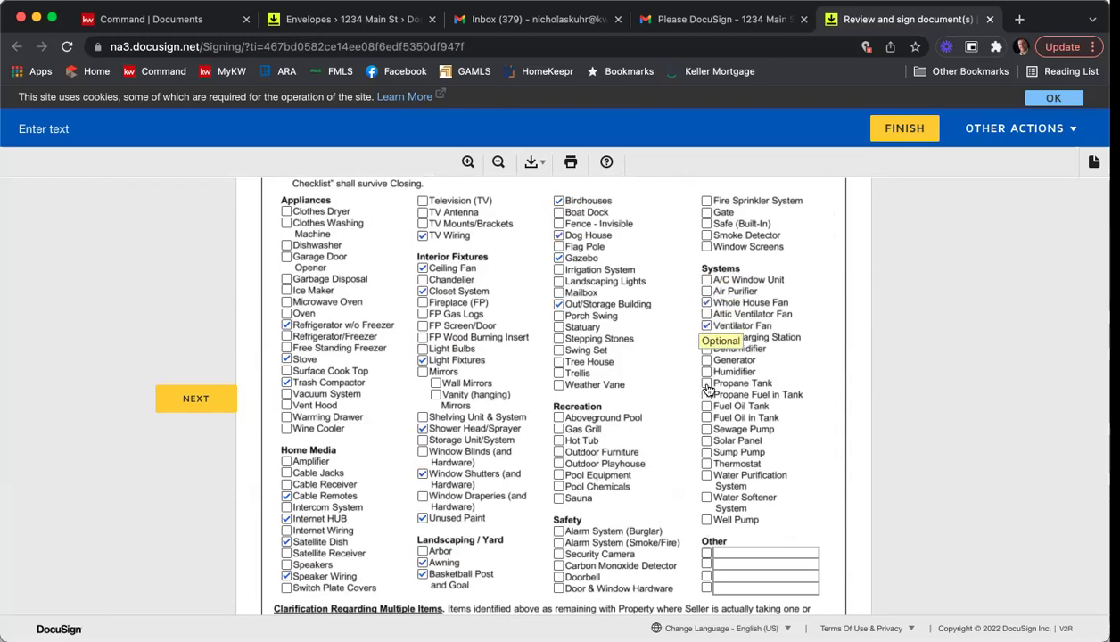
{"action": "left_click", "coordinate": [706, 405]}
{"action": "scroll", "coordinate": [856, 349], "scroll_direction": "down", "scroll_amount": 3}
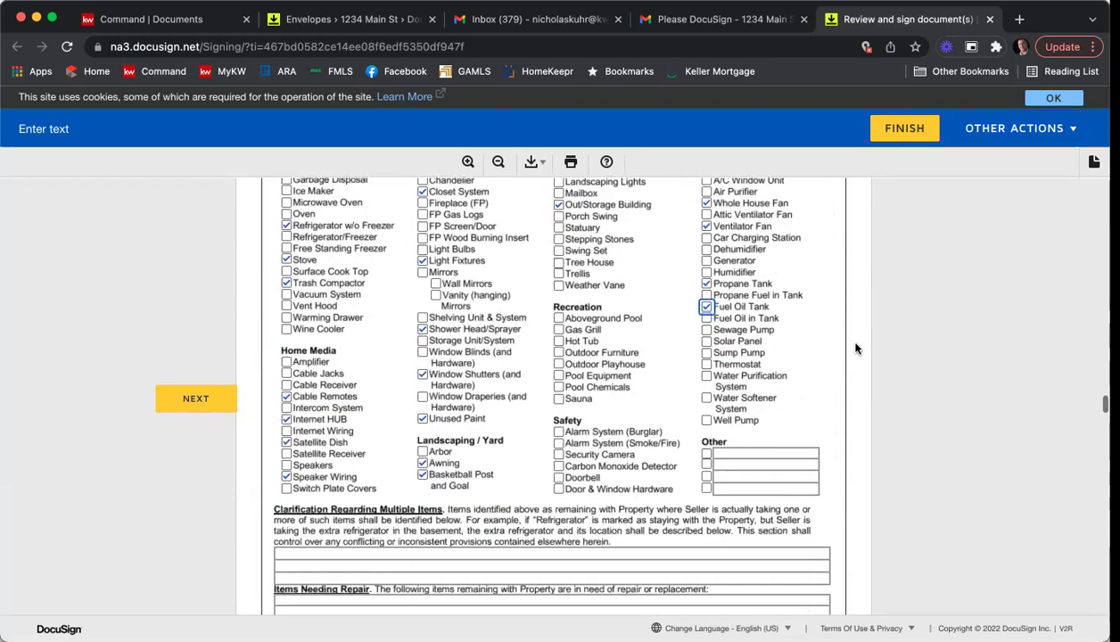
{"action": "scroll", "coordinate": [856, 349], "scroll_direction": "down", "scroll_amount": 7}
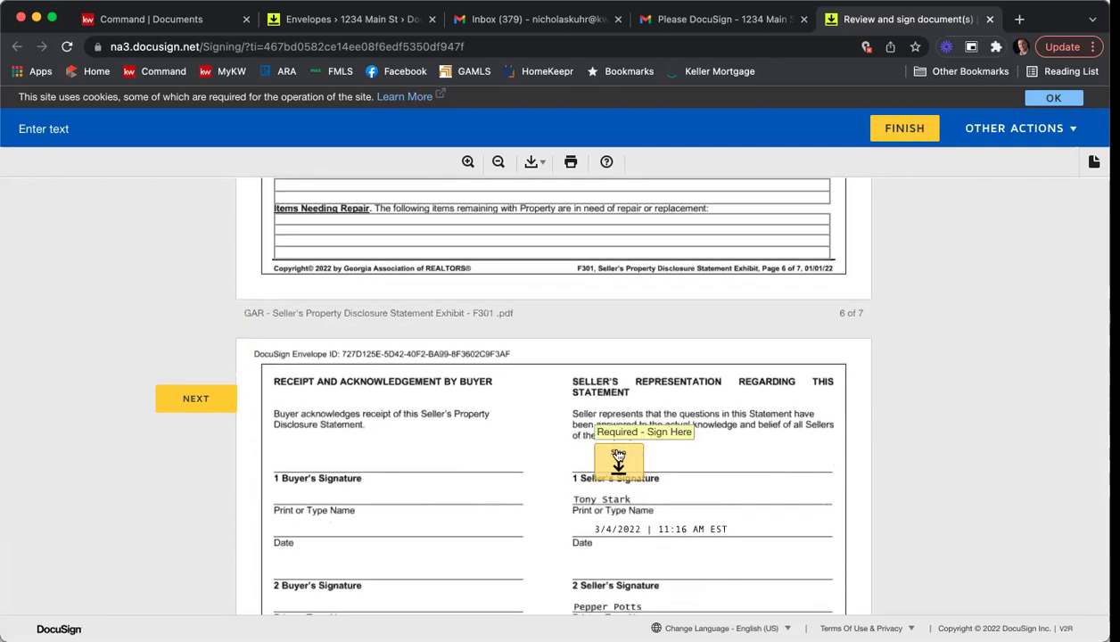
Sign the seller statement, name the association 'ABHERE' and mark it a Mandatory Membership Community Association.
{"action": "left_click", "coordinate": [617, 456]}
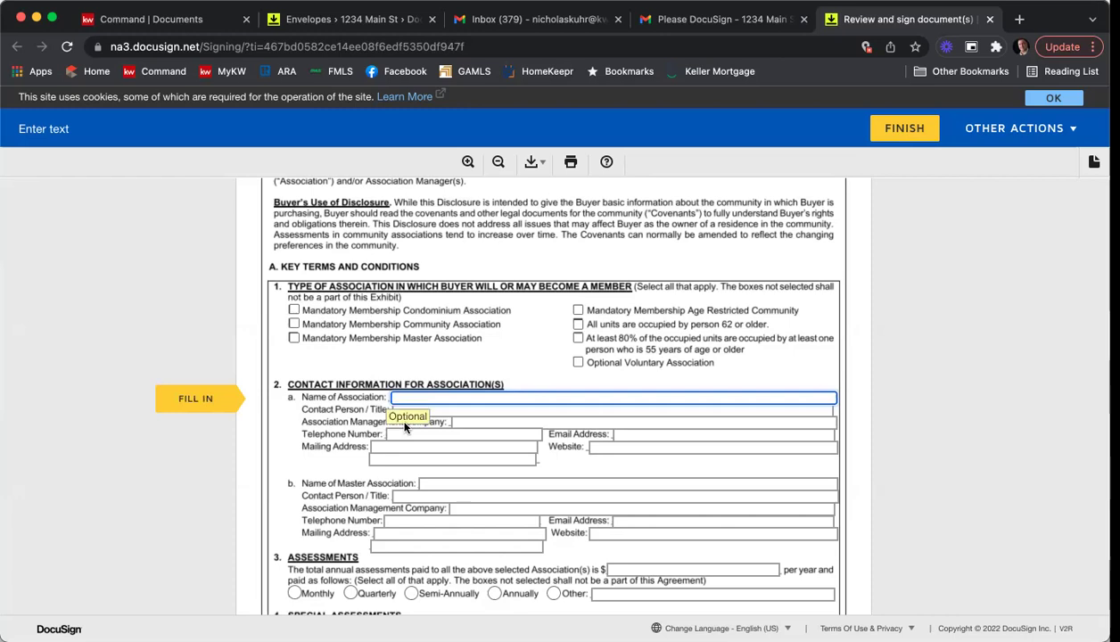
{"action": "type", "text": "AB"}
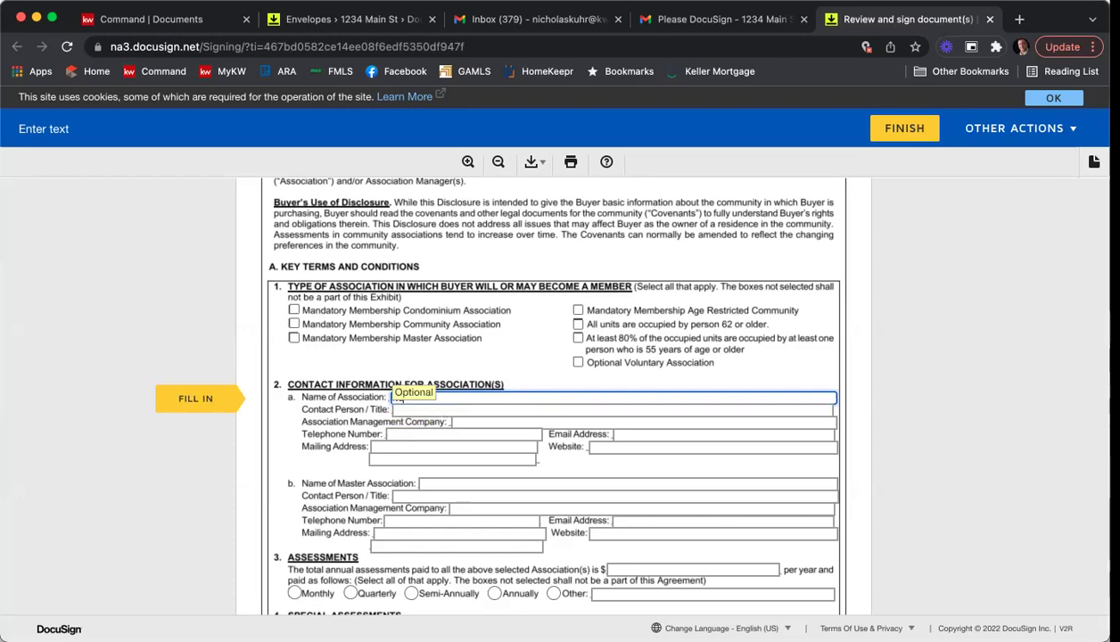
{"action": "type", "text": "HERE"}
{"action": "left_click", "coordinate": [544, 366]}
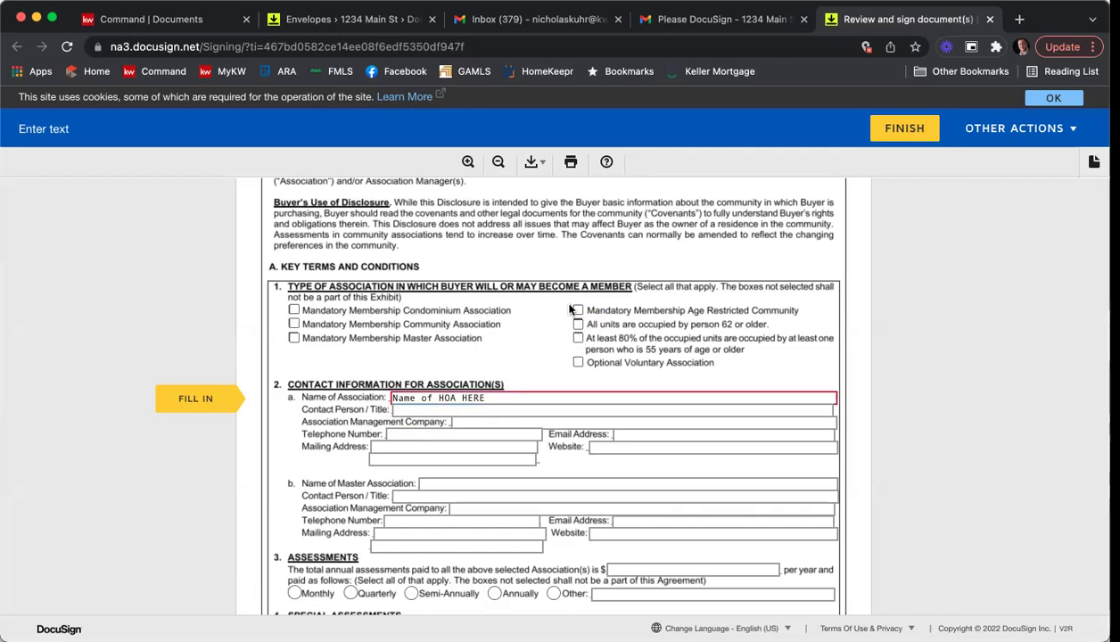
{"action": "left_click", "coordinate": [295, 324]}
Enter contact 'Contract', management company 'PMA', and the association's phone number and e-mail address.
{"action": "scroll", "coordinate": [905, 331], "scroll_direction": "down", "scroll_amount": 2}
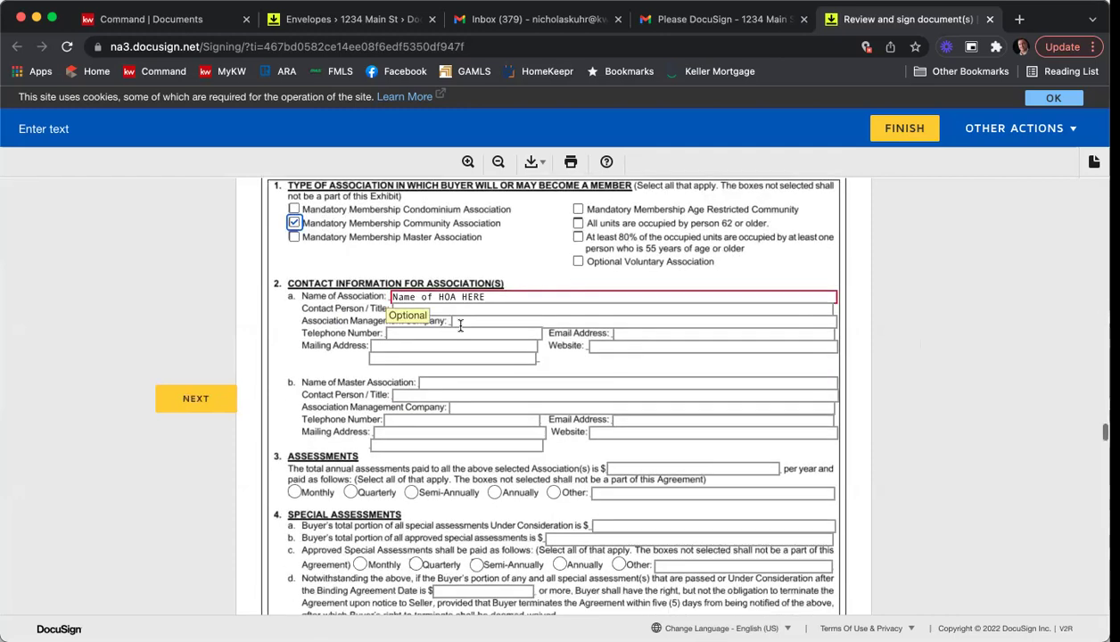
{"action": "left_click", "coordinate": [420, 308]}
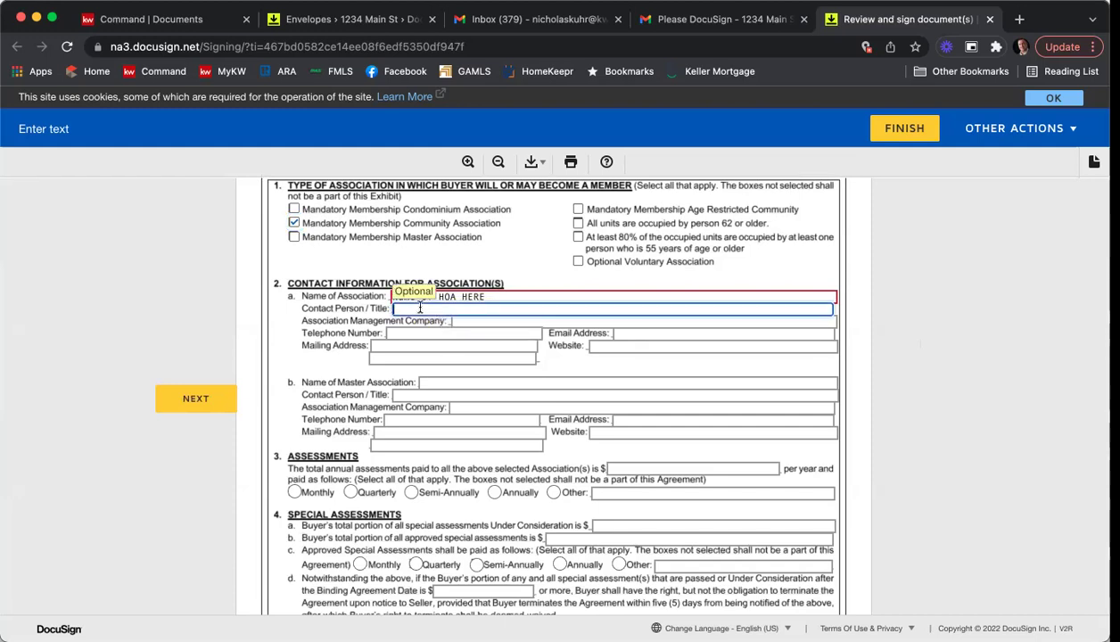
{"action": "type", "text": "Contract Info"}
{"action": "left_click", "coordinate": [642, 321]}
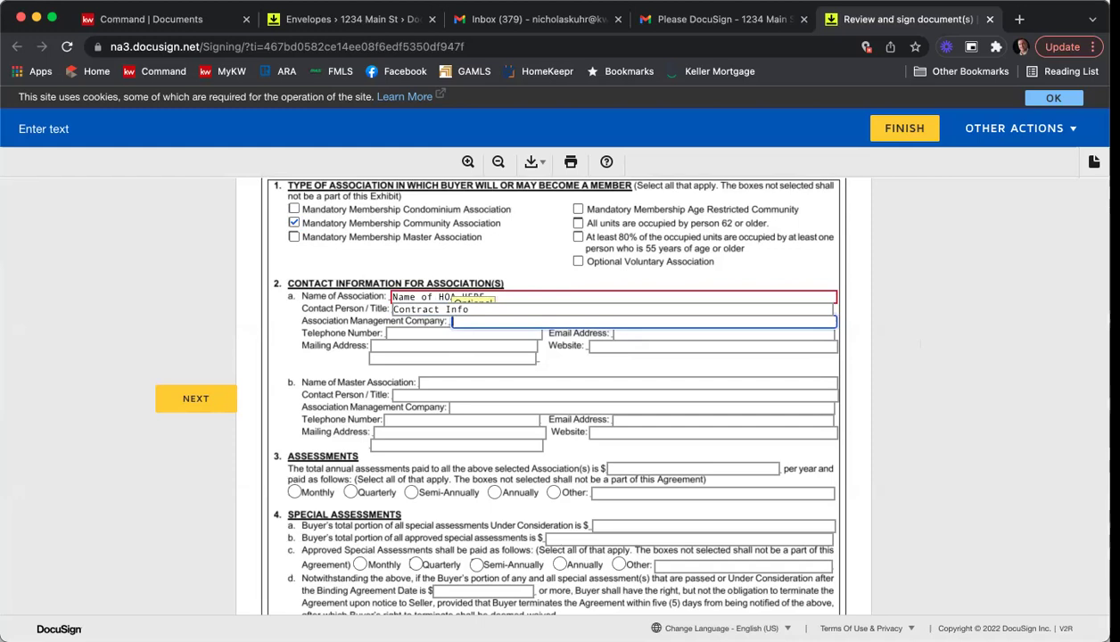
{"action": "key", "text": "Tab"}
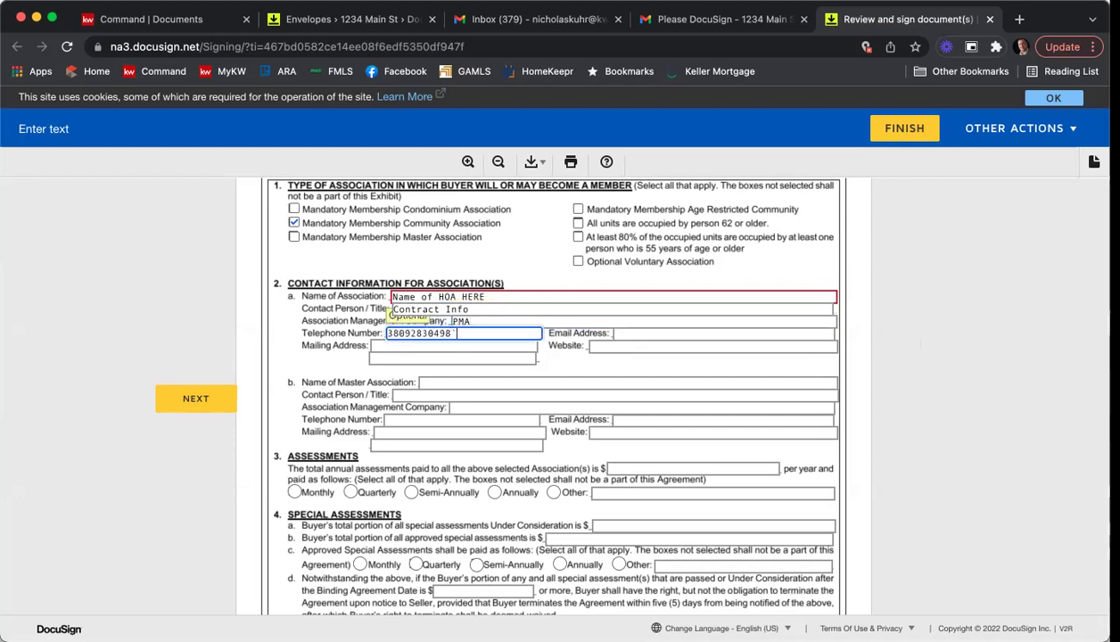
{"action": "key", "text": "Tab"}
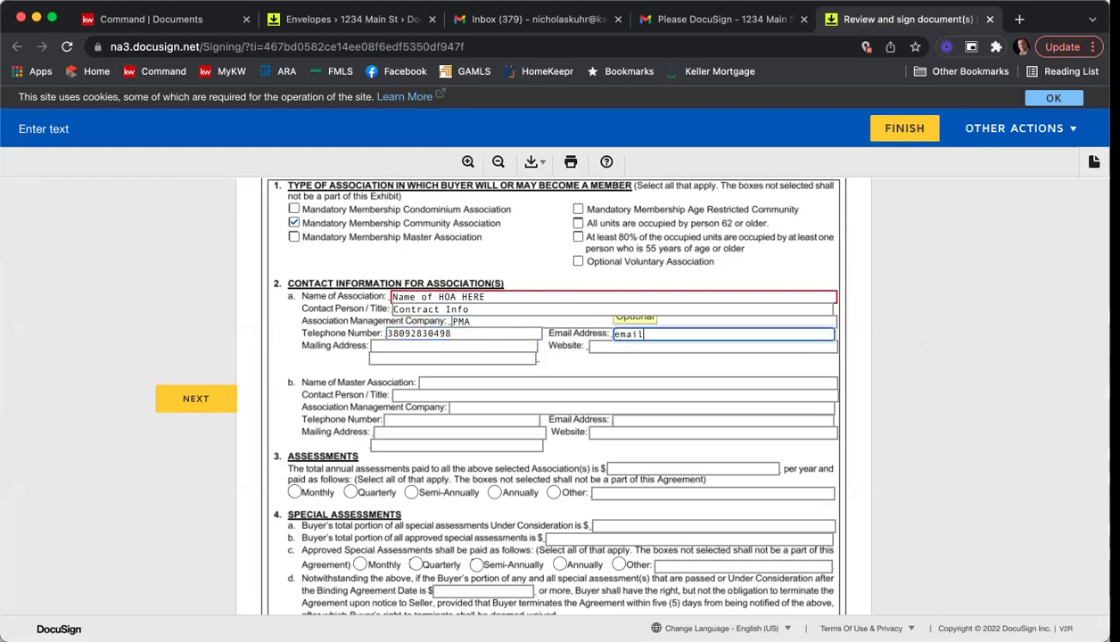
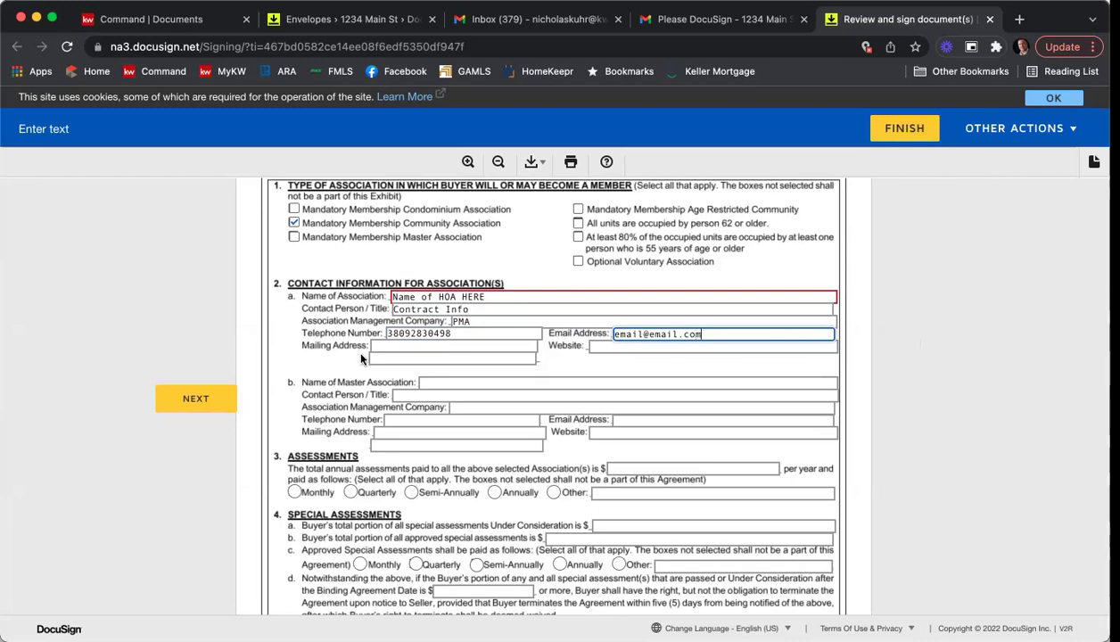
Set assessments to $1200 yearly paid monthly, with $100 transfer and initiation fees.
{"action": "left_click", "coordinate": [294, 491]}
{"action": "scroll", "coordinate": [486, 480], "scroll_direction": "down", "scroll_amount": 1}
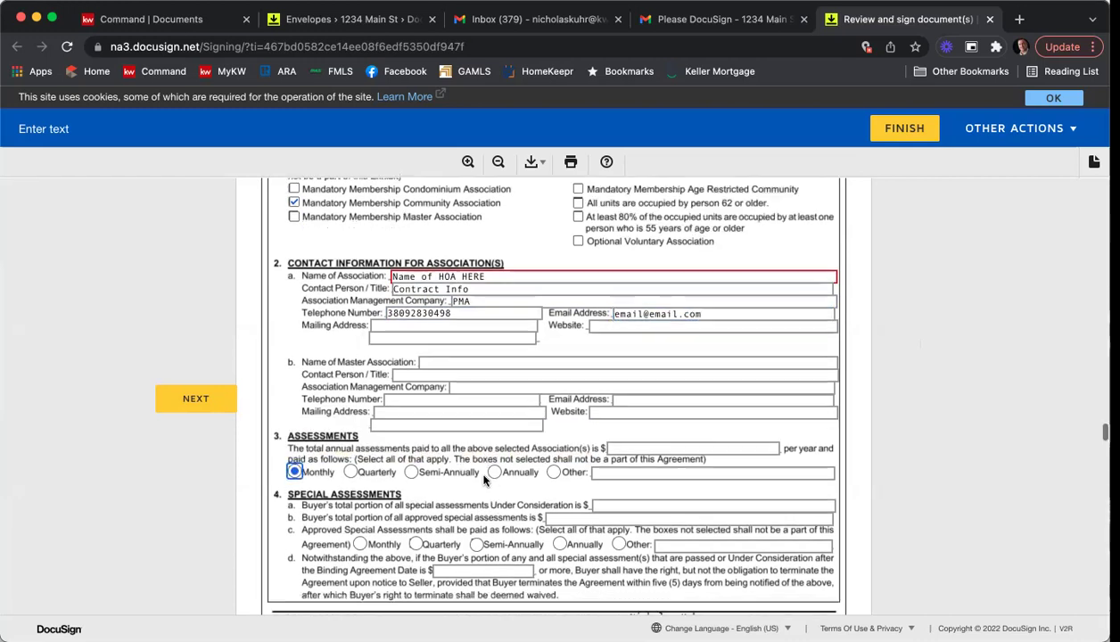
{"action": "scroll", "coordinate": [486, 479], "scroll_direction": "down", "scroll_amount": 3}
{"action": "left_click", "coordinate": [677, 309]}
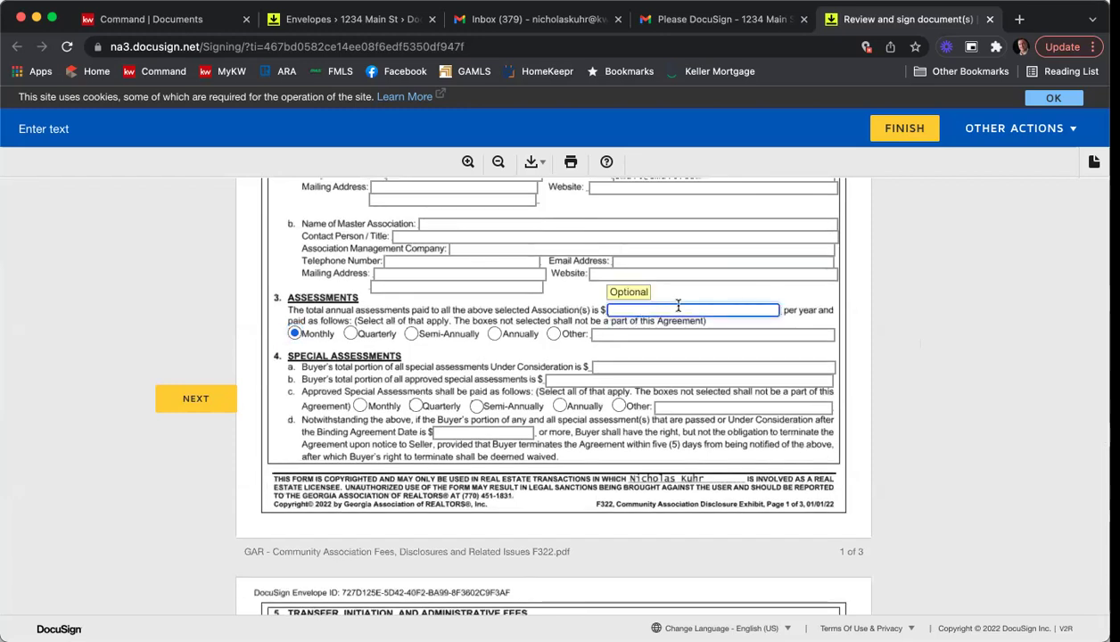
{"action": "type", "text": "100"}
{"action": "key", "text": "BackSpace"}
{"action": "type", "text": "200"}
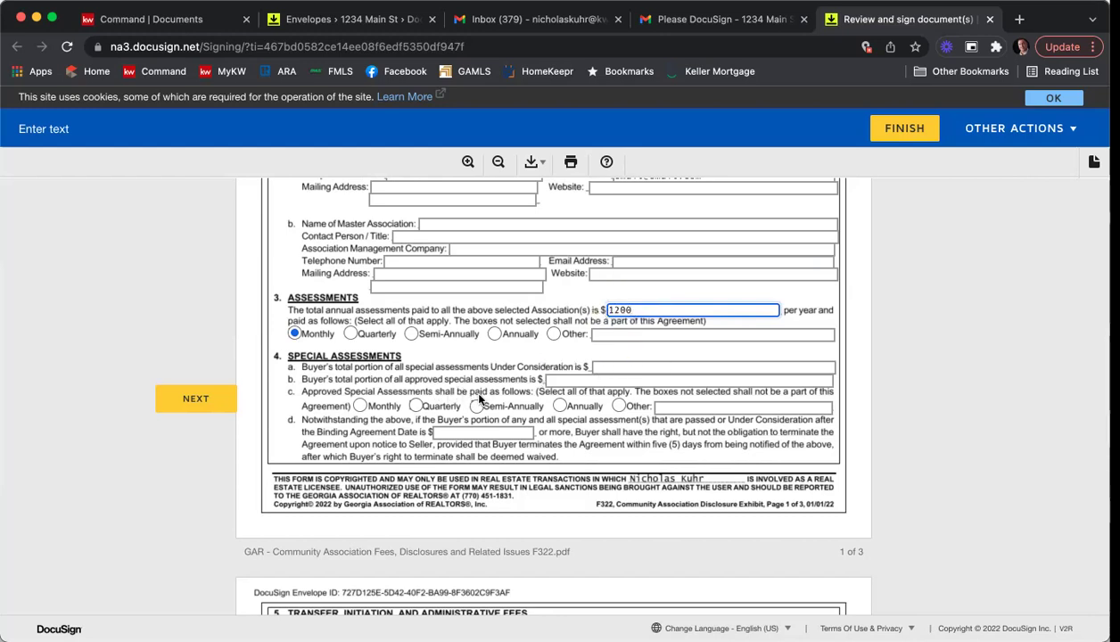
{"action": "scroll", "coordinate": [479, 401], "scroll_direction": "up", "scroll_amount": 1}
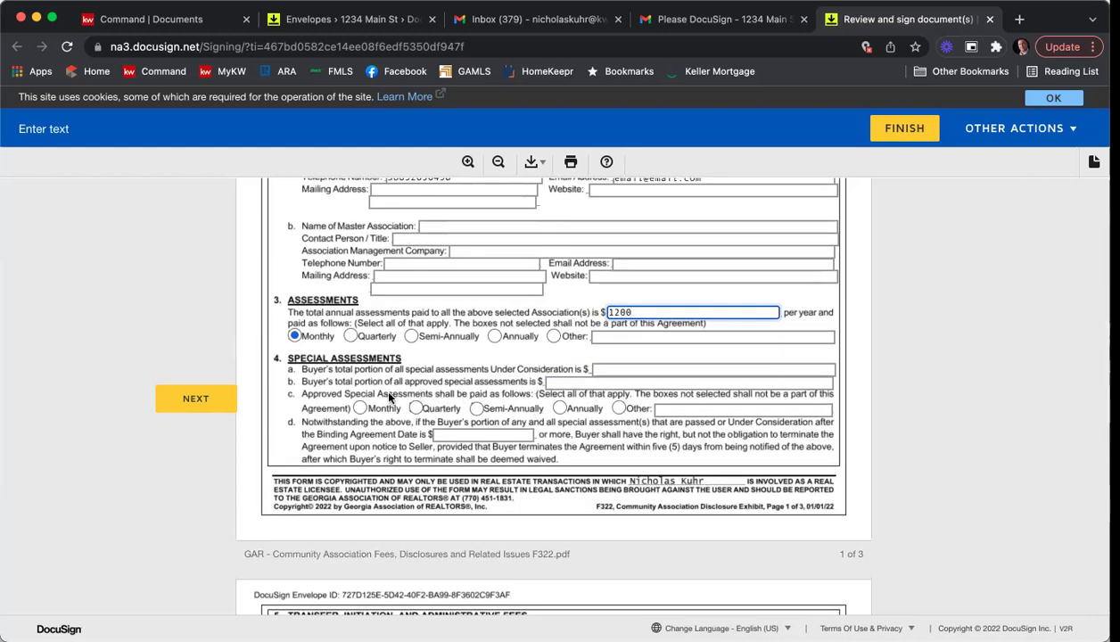
{"action": "scroll", "coordinate": [389, 397], "scroll_direction": "down", "scroll_amount": 5}
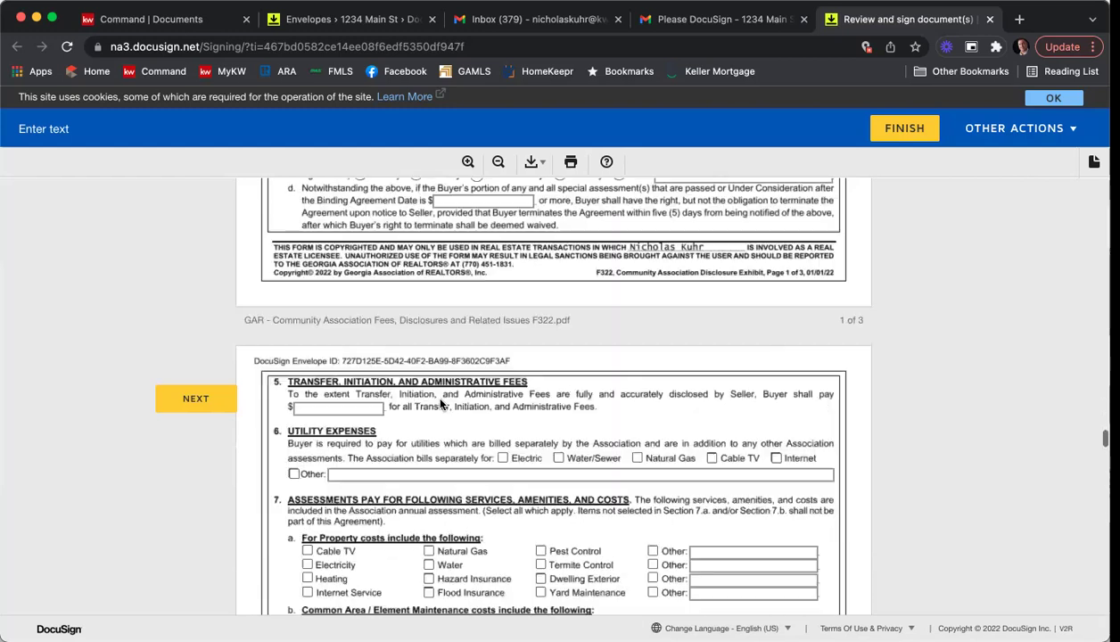
{"action": "scroll", "coordinate": [346, 421], "scroll_direction": "up", "scroll_amount": 1}
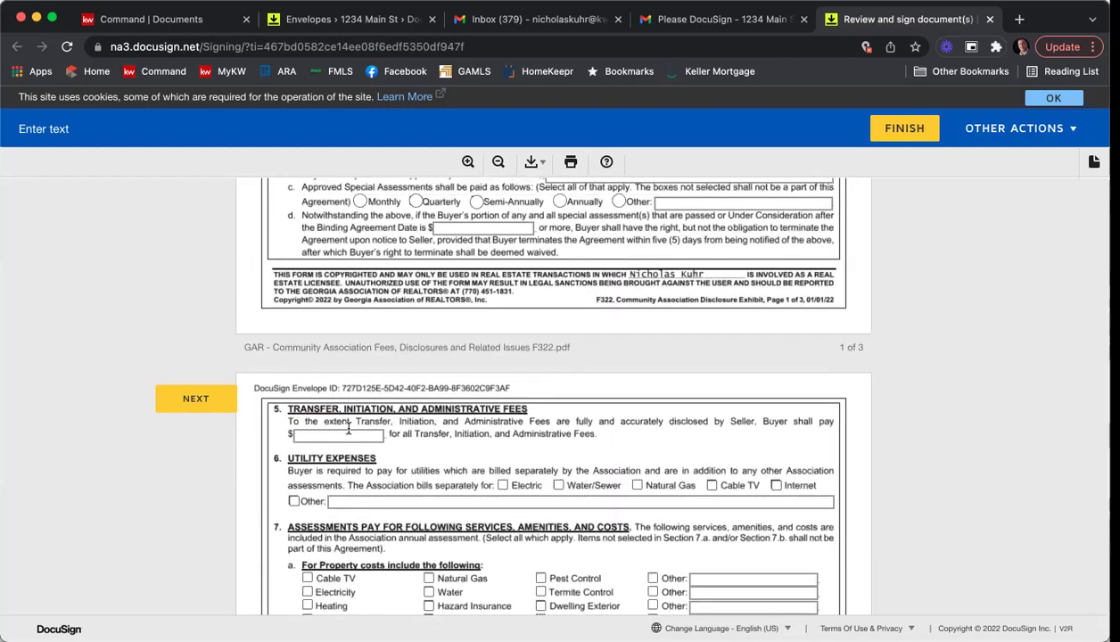
{"action": "left_click", "coordinate": [380, 436]}
{"action": "type", "text": "100"}
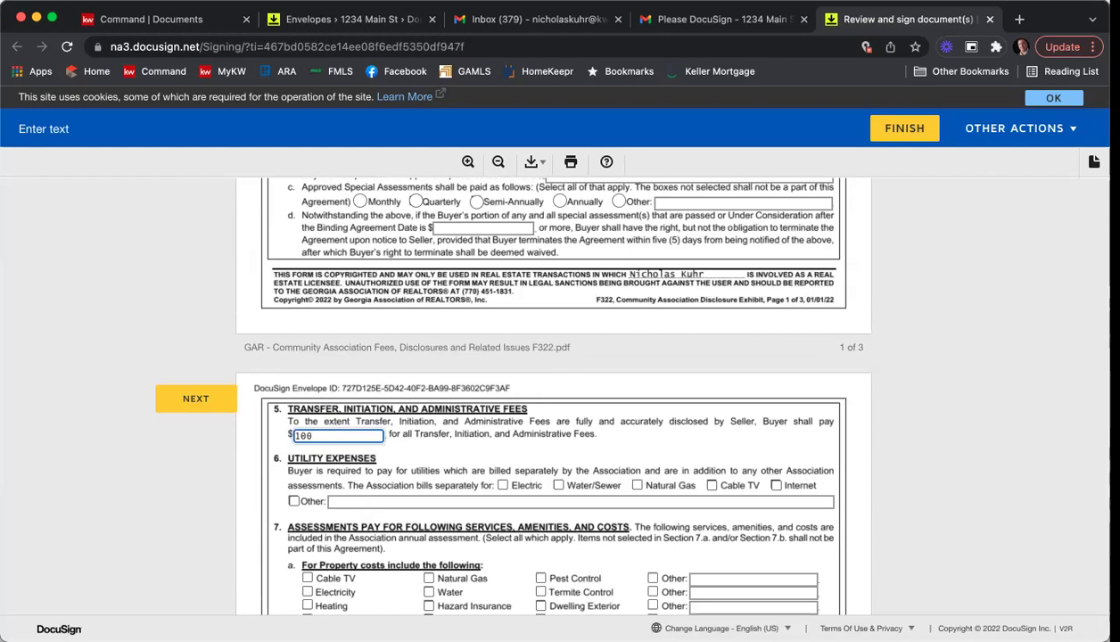
{"action": "scroll", "coordinate": [890, 451], "scroll_direction": "down", "scroll_amount": 2}
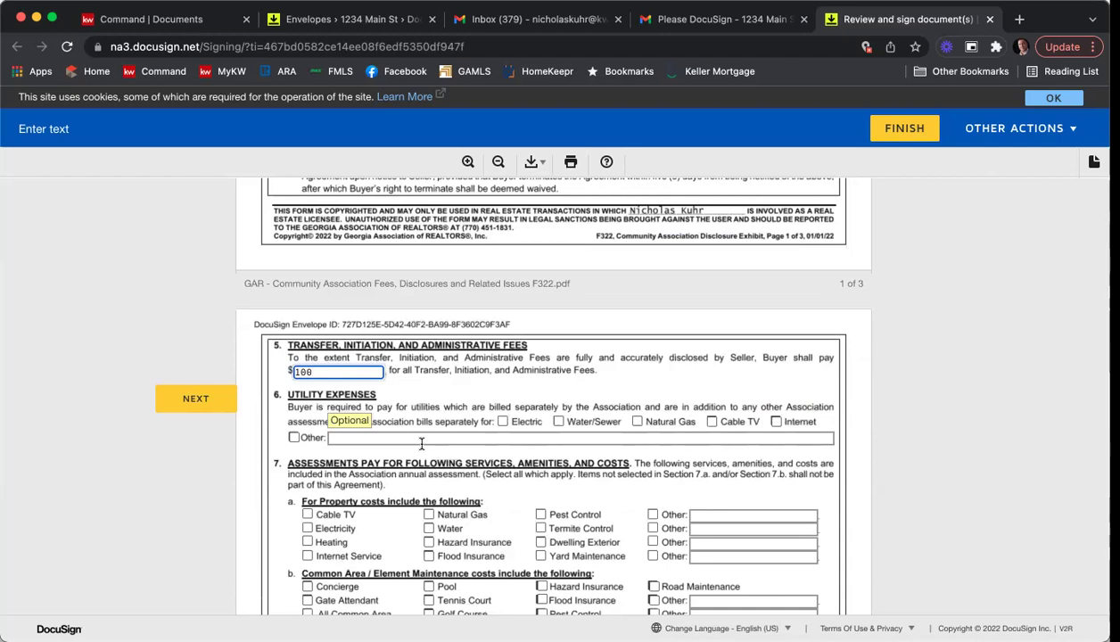
Tick Pest Control, Termite Control, Dwelling Exterior and Yard Maintenance as included in assessments.
{"action": "scroll", "coordinate": [902, 435], "scroll_direction": "down", "scroll_amount": 3}
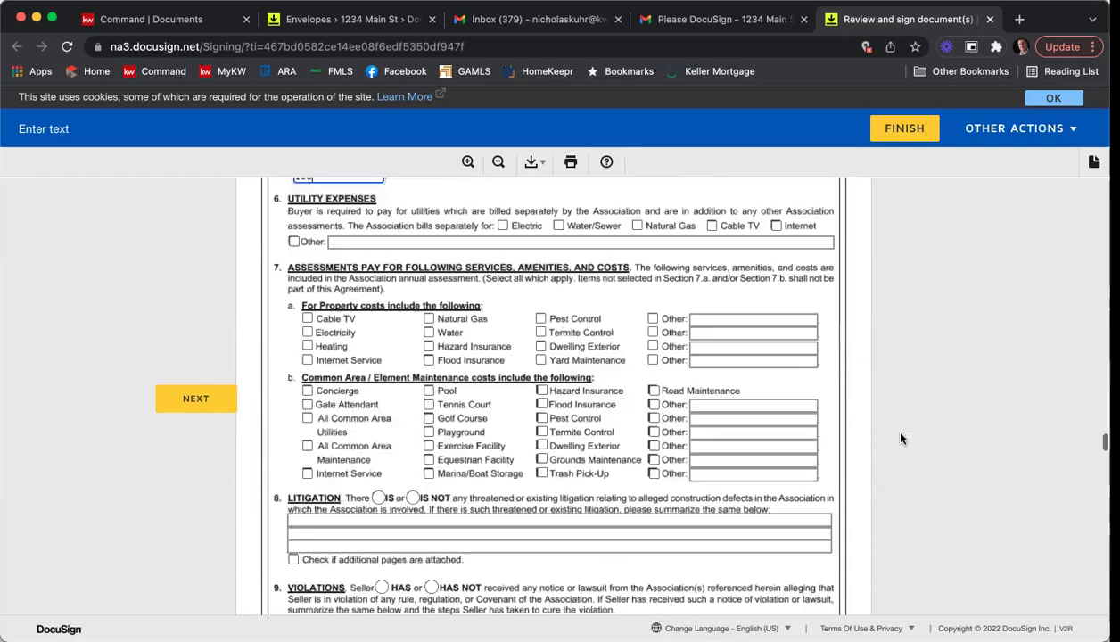
{"action": "left_click", "coordinate": [540, 340]}
{"action": "left_click", "coordinate": [541, 354]}
{"action": "left_click", "coordinate": [540, 368]}
{"action": "left_click", "coordinate": [540, 382]}
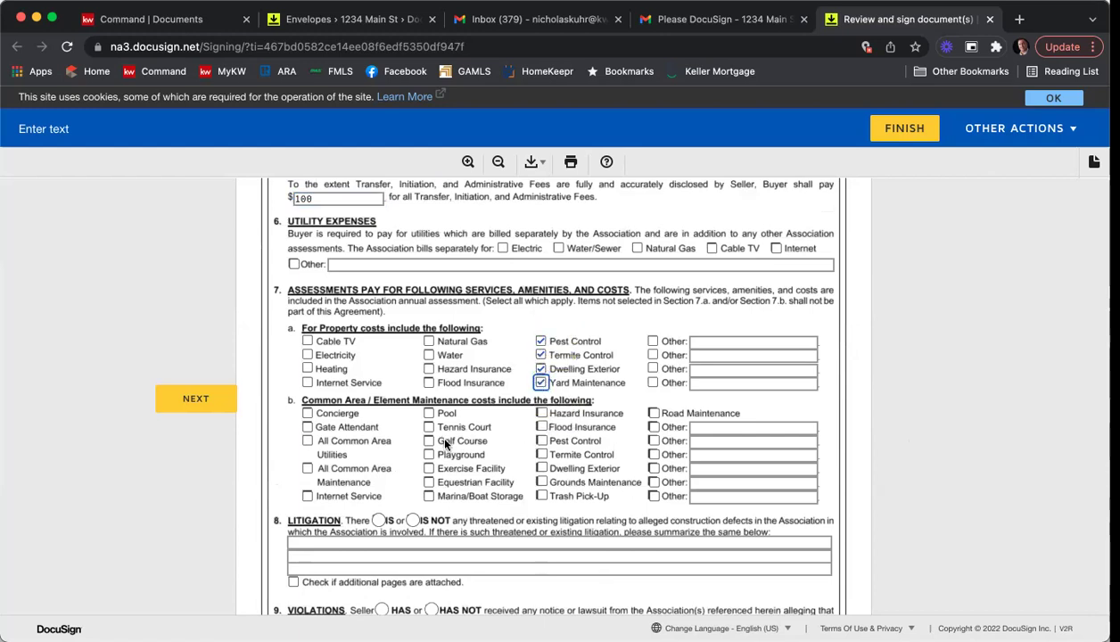
Answer IS NOT for pending litigation and HAS NOT for violation notices.
{"action": "scroll", "coordinate": [449, 435], "scroll_direction": "down", "scroll_amount": 1}
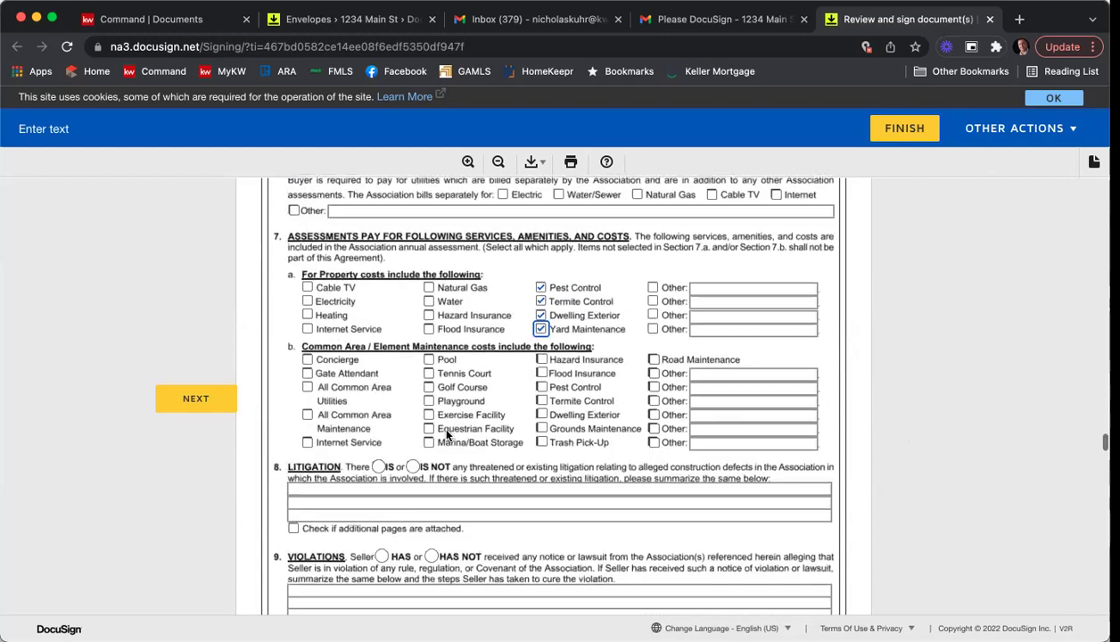
{"action": "scroll", "coordinate": [470, 393], "scroll_direction": "down", "scroll_amount": 3}
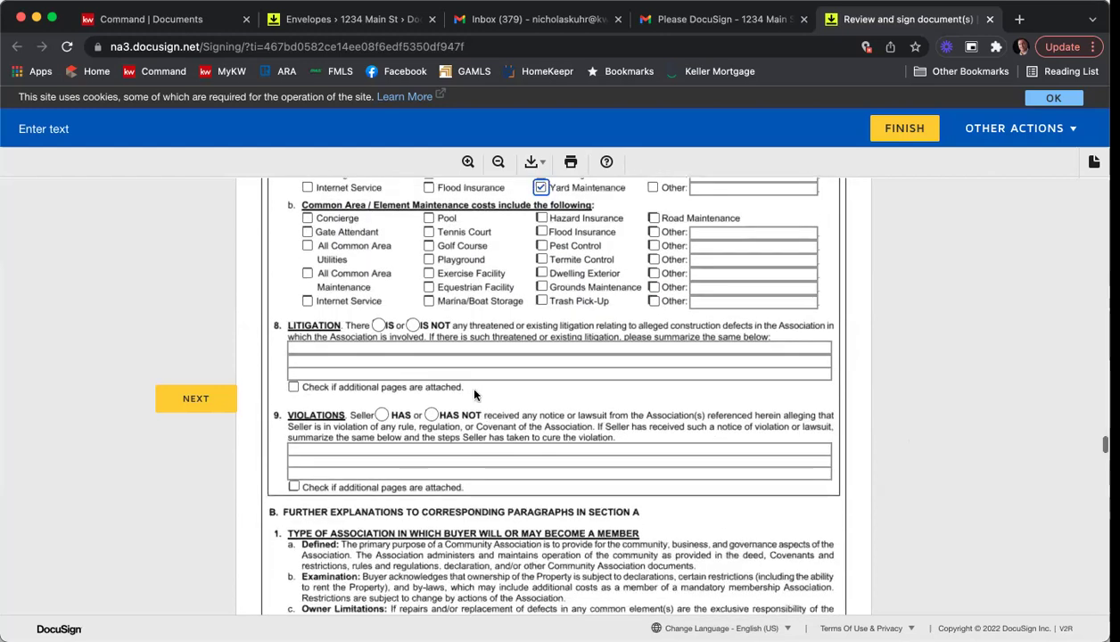
{"action": "left_click", "coordinate": [414, 326]}
{"action": "left_click", "coordinate": [431, 415]}
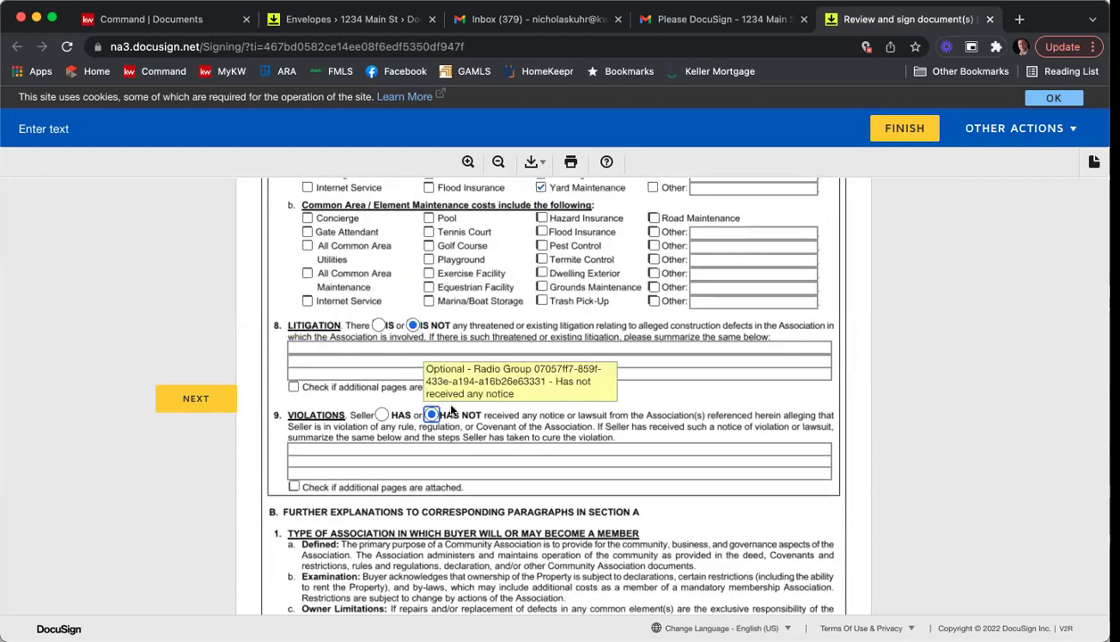
{"action": "scroll", "coordinate": [566, 366], "scroll_direction": "down", "scroll_amount": 3}
{"action": "scroll", "coordinate": [566, 366], "scroll_direction": "down", "scroll_amount": 10}
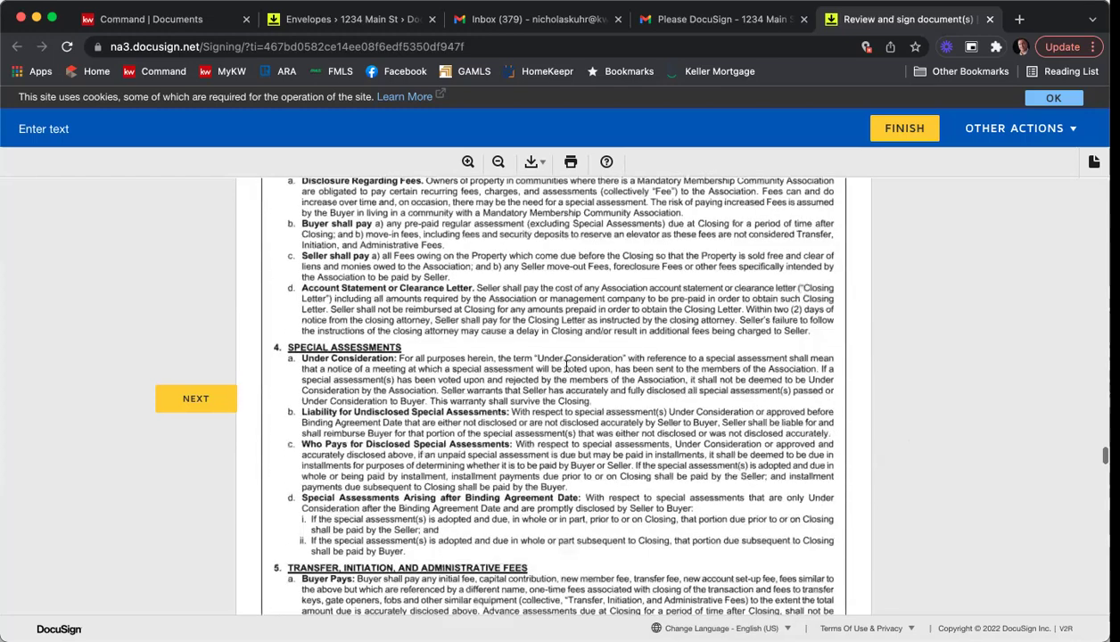
{"action": "scroll", "coordinate": [566, 369], "scroll_direction": "down", "scroll_amount": 3}
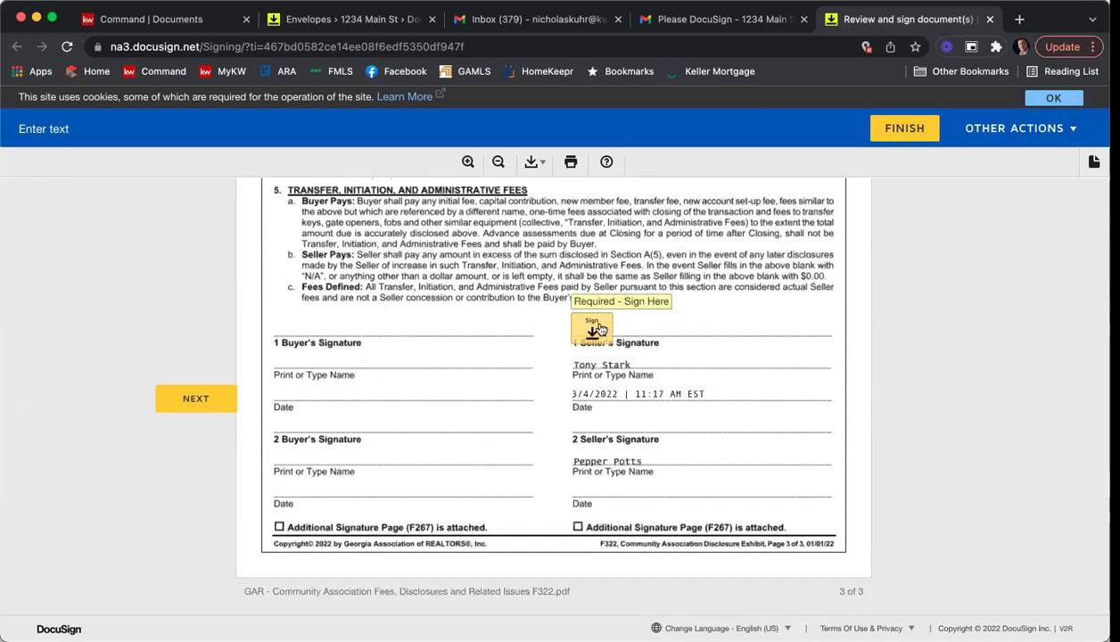
Sign and initial the remaining acknowledgment, initial and page 8 seller signature fields.
{"action": "left_click", "coordinate": [599, 329]}
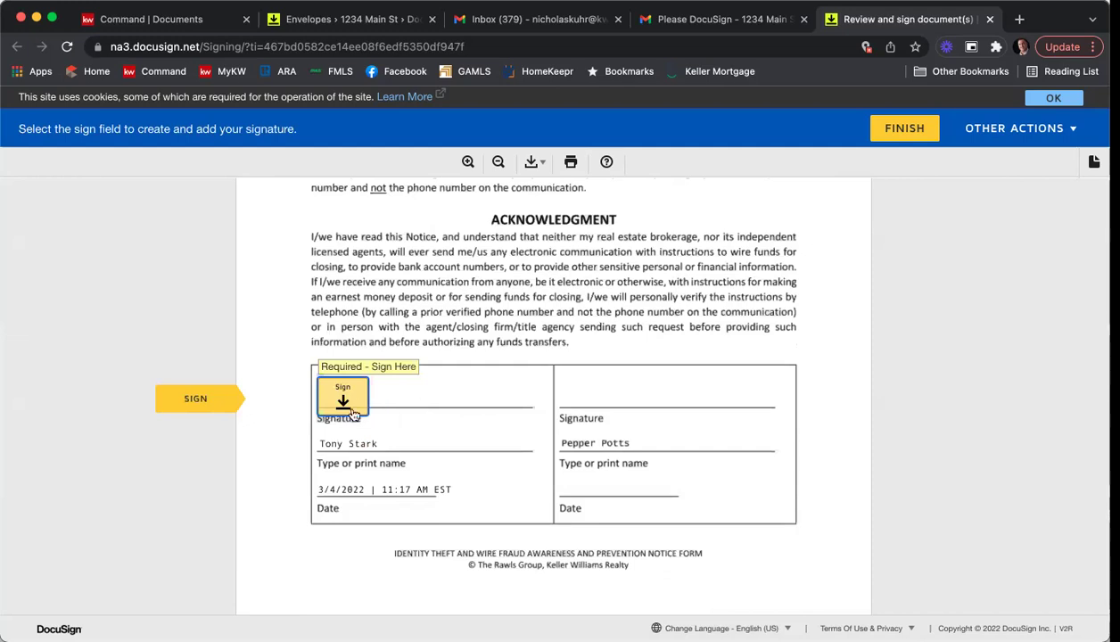
{"action": "left_click", "coordinate": [352, 403]}
{"action": "left_click", "coordinate": [281, 401]}
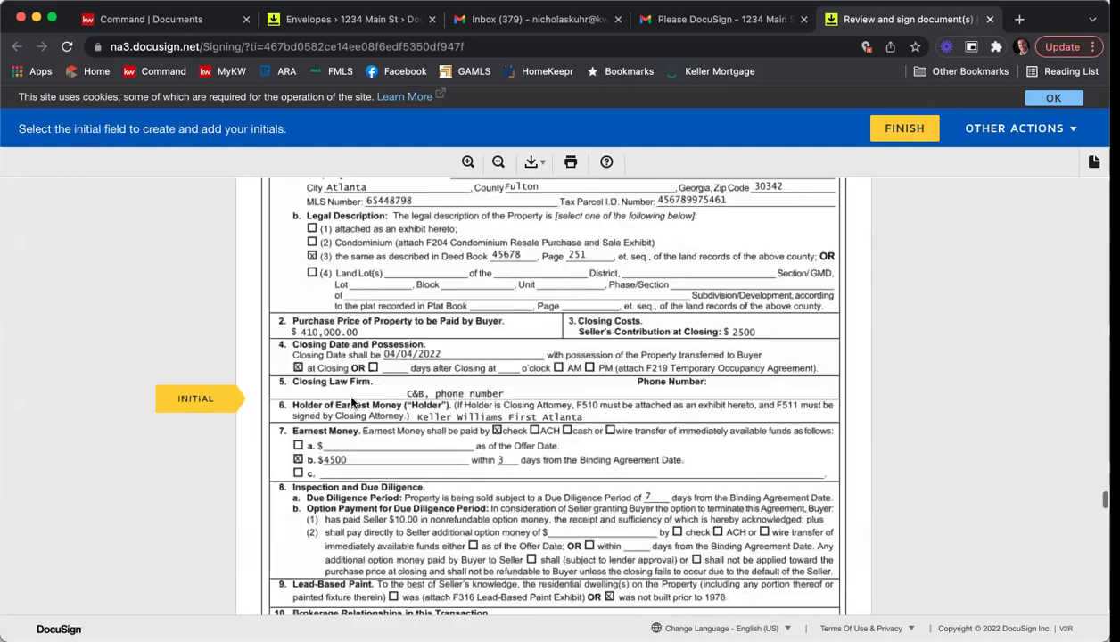
{"action": "left_click", "coordinate": [645, 390]}
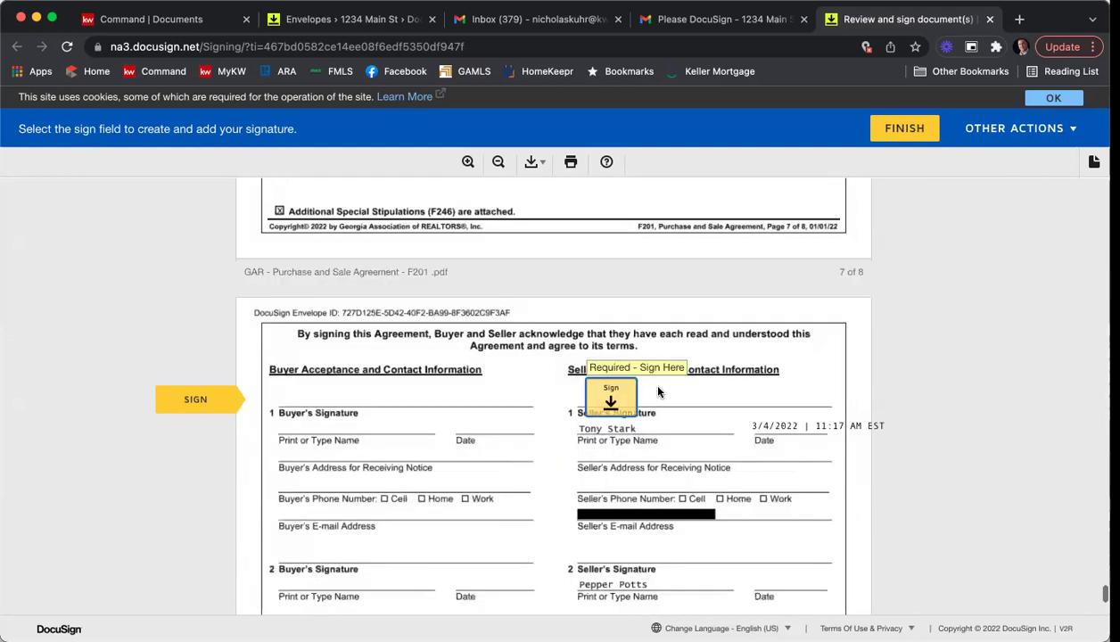
{"action": "left_click", "coordinate": [610, 397]}
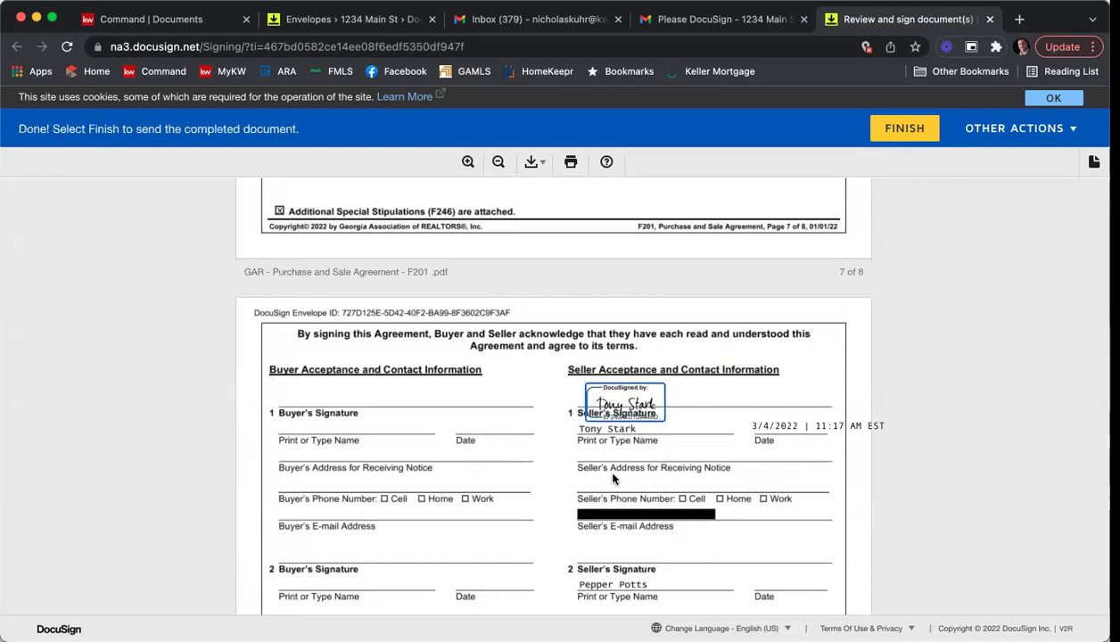
{"action": "scroll", "coordinate": [615, 442], "scroll_direction": "down", "scroll_amount": 5}
{"action": "scroll", "coordinate": [629, 452], "scroll_direction": "down", "scroll_amount": 9}
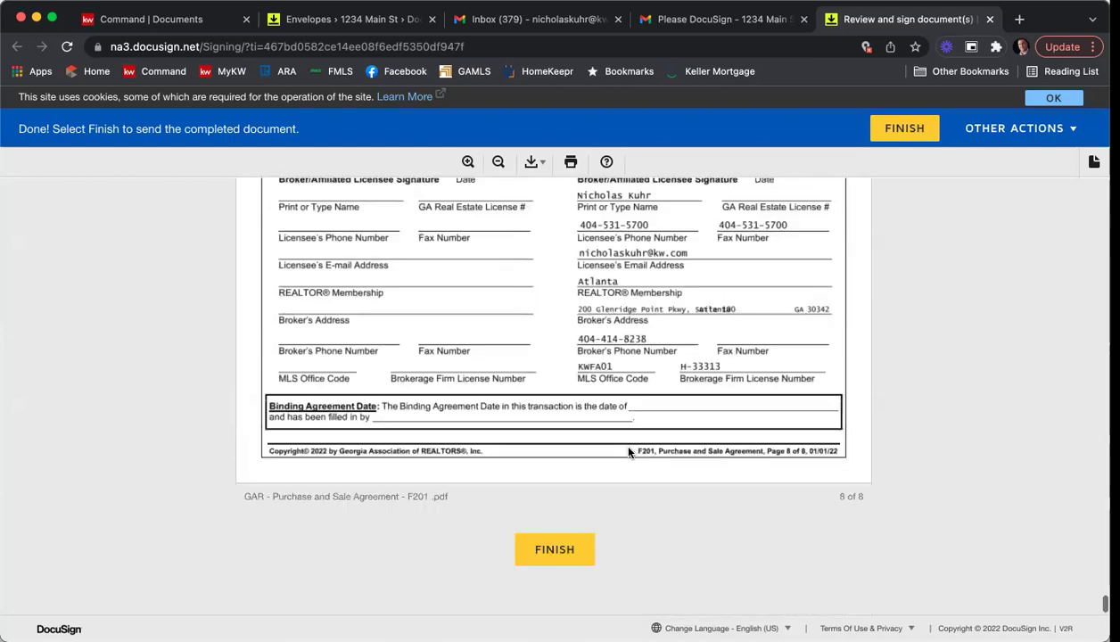
Finish the first seller's signing, decline the Save a Copy sign-up, and close the confirmation tab.
{"action": "left_click", "coordinate": [559, 555]}
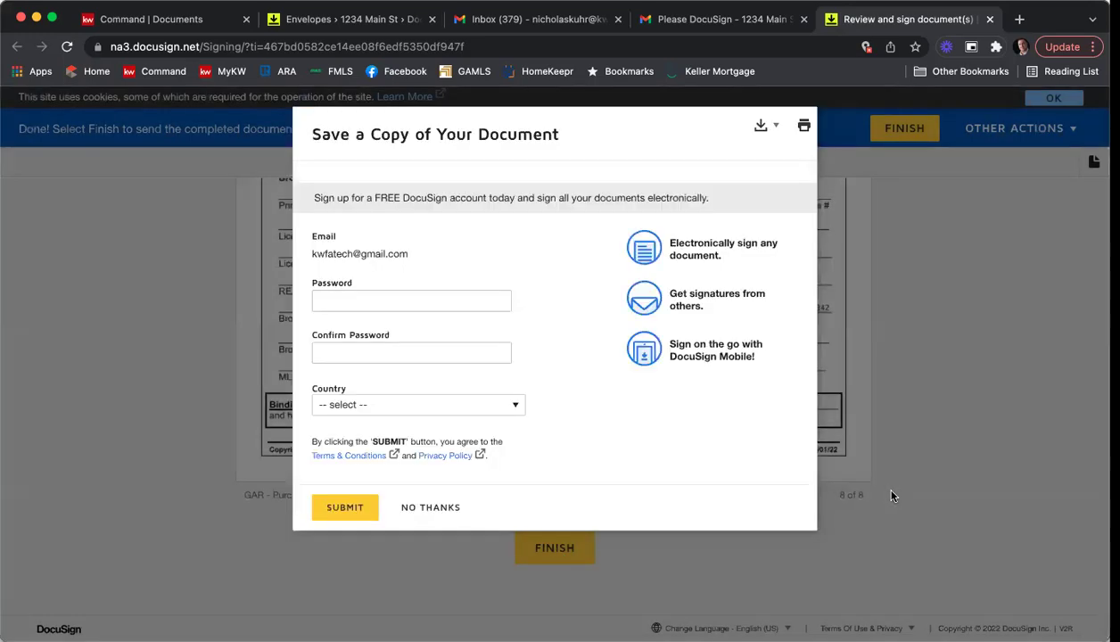
{"action": "left_click", "coordinate": [447, 507]}
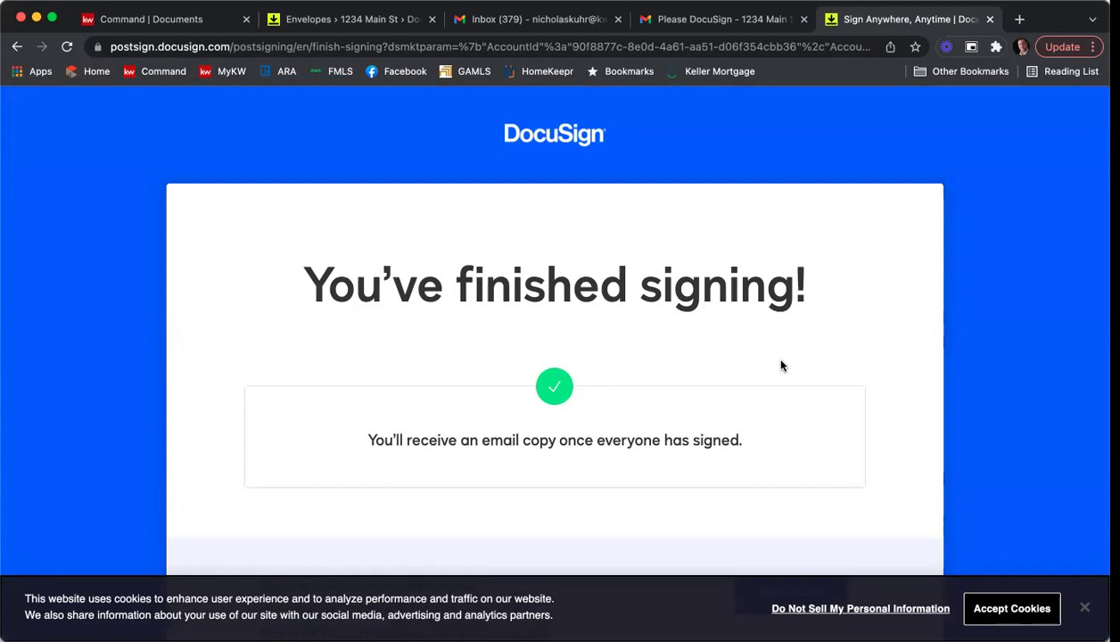
{"action": "left_click", "coordinate": [989, 19]}
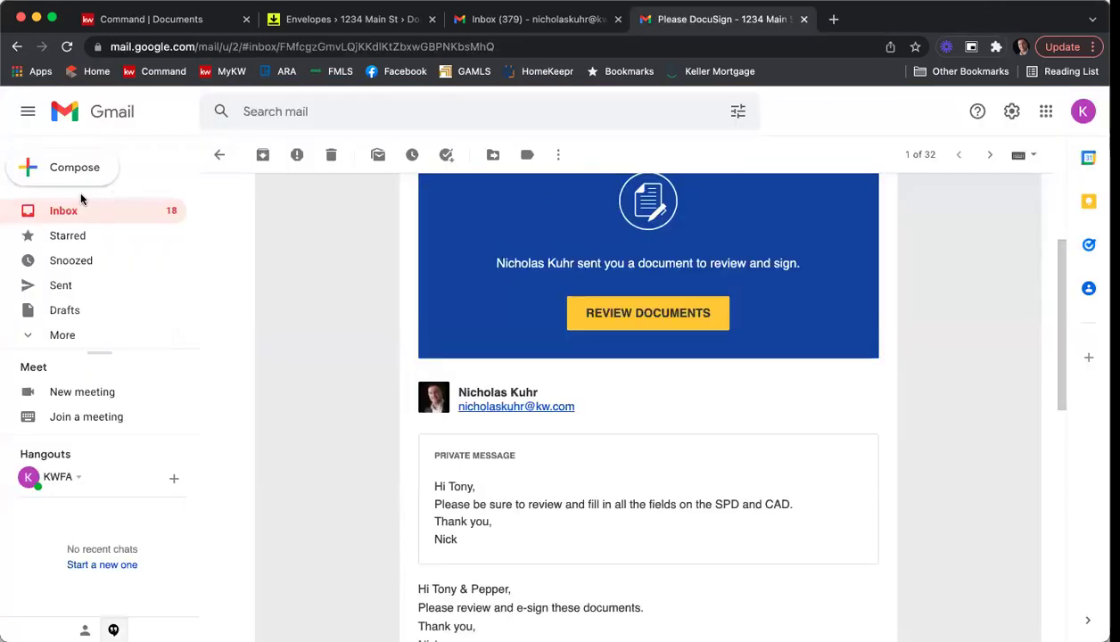
Switch to the second seller's Gmail account and open the 1234 Main St ESLA & PSA documents for review.
{"action": "key", "text": "u"}
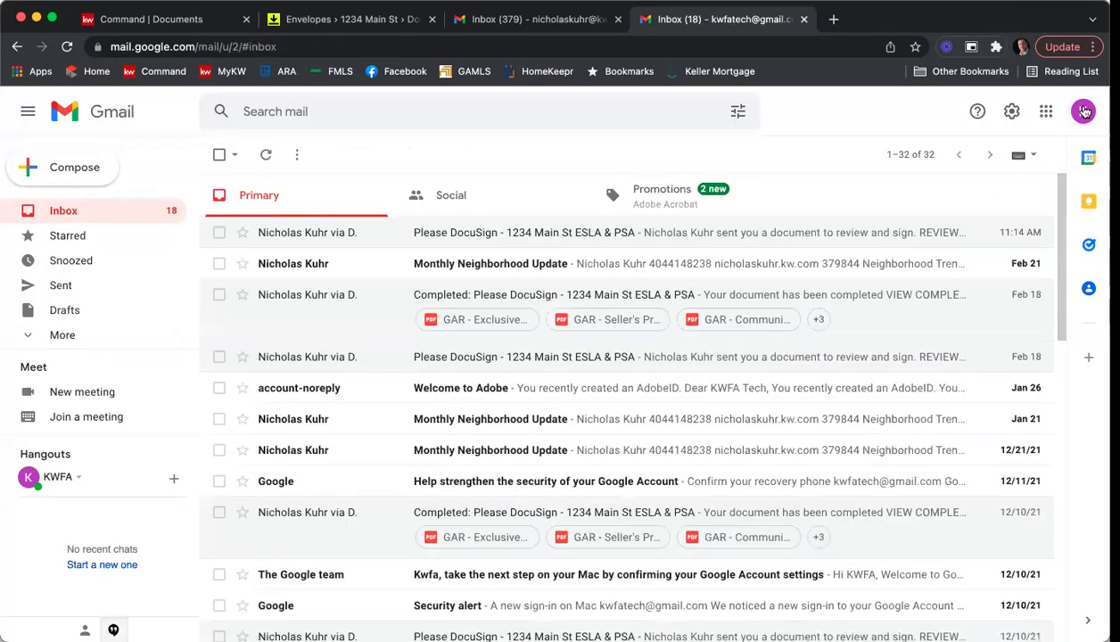
{"action": "left_click", "coordinate": [1083, 111]}
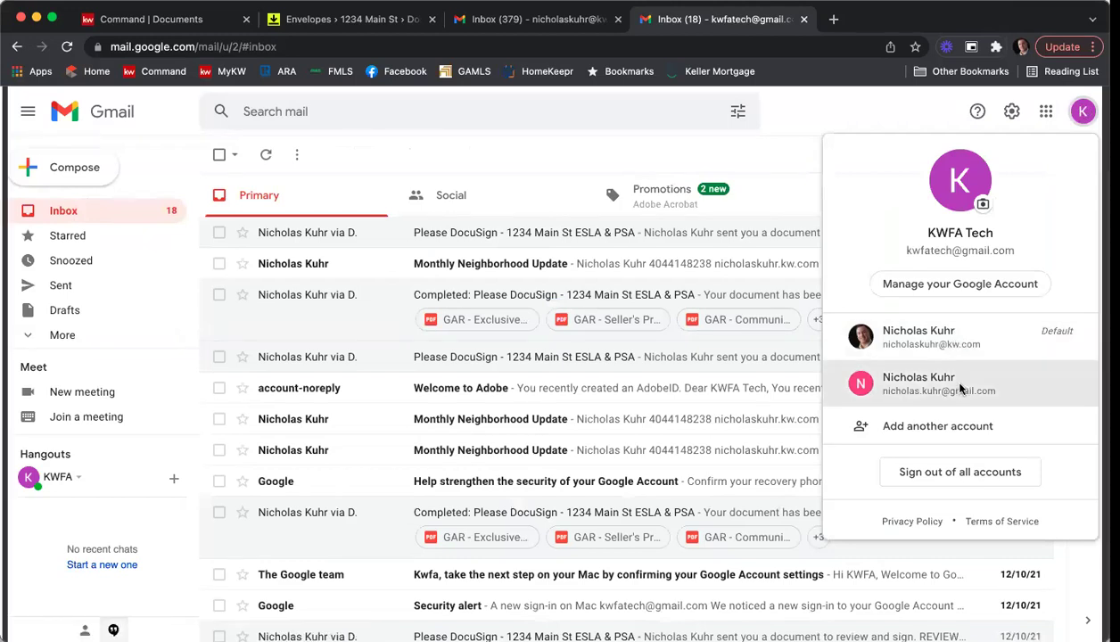
{"action": "left_click", "coordinate": [961, 385]}
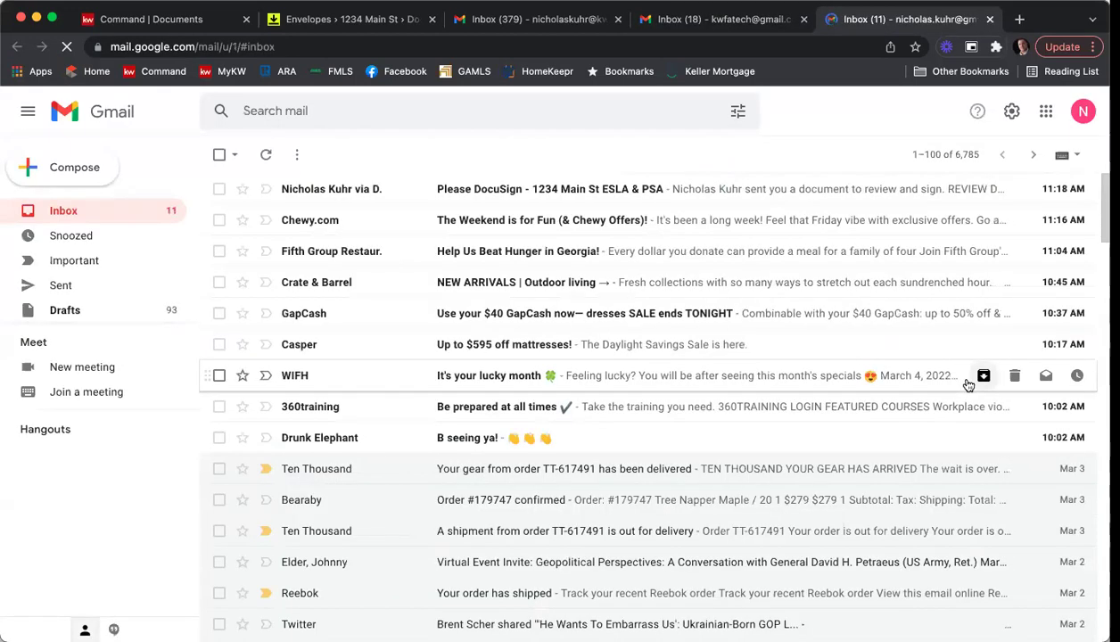
{"action": "left_click", "coordinate": [514, 191]}
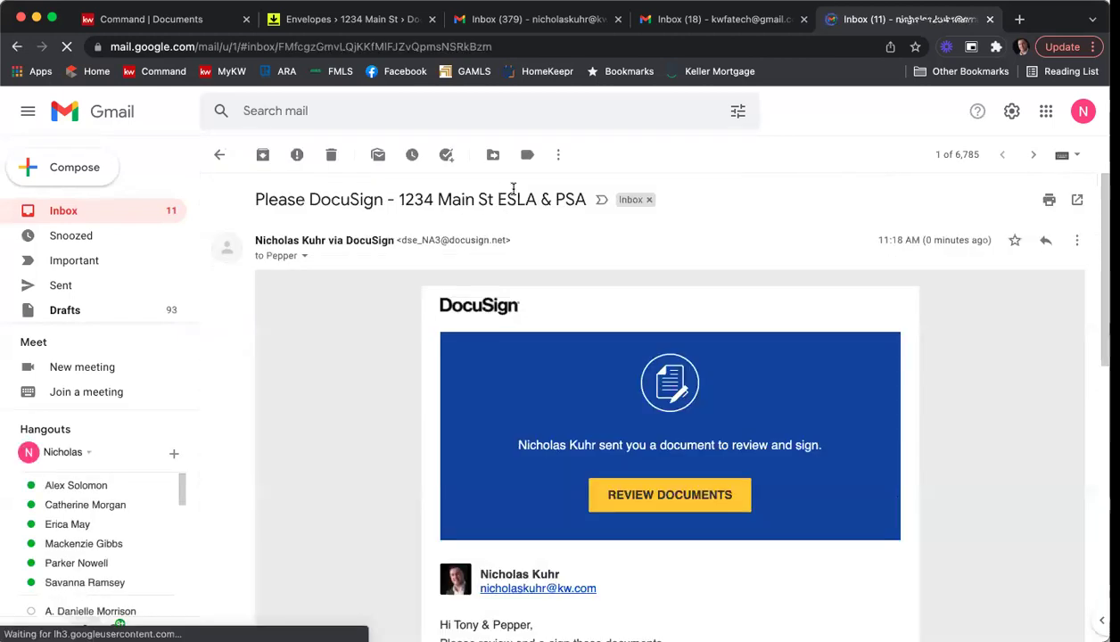
{"action": "scroll", "coordinate": [963, 406], "scroll_direction": "down", "scroll_amount": 4}
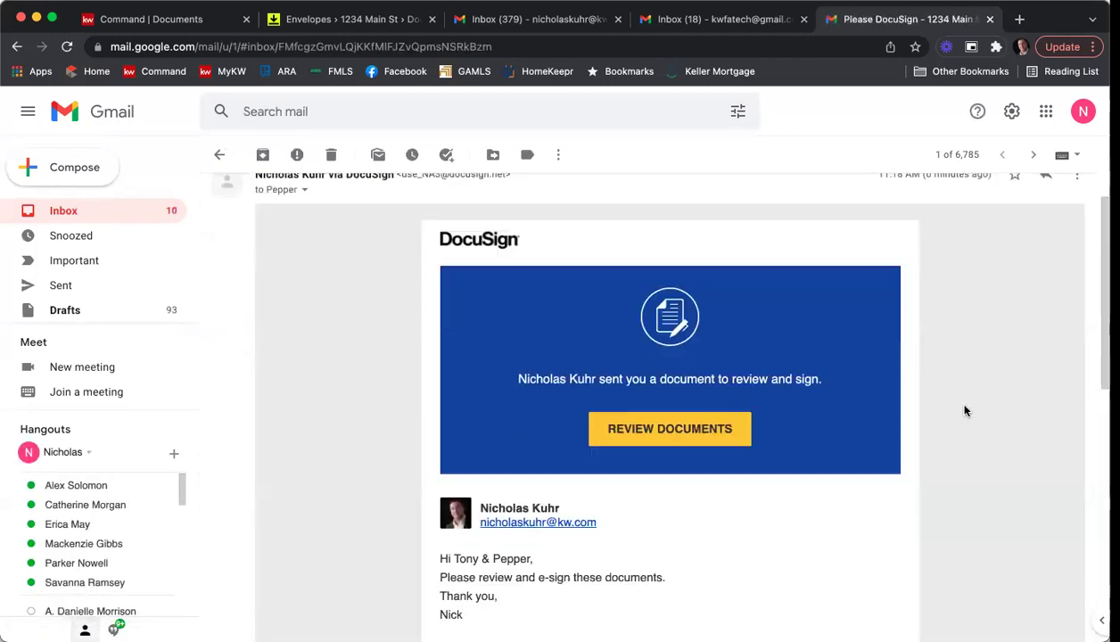
{"action": "scroll", "coordinate": [722, 463], "scroll_direction": "up", "scroll_amount": 1}
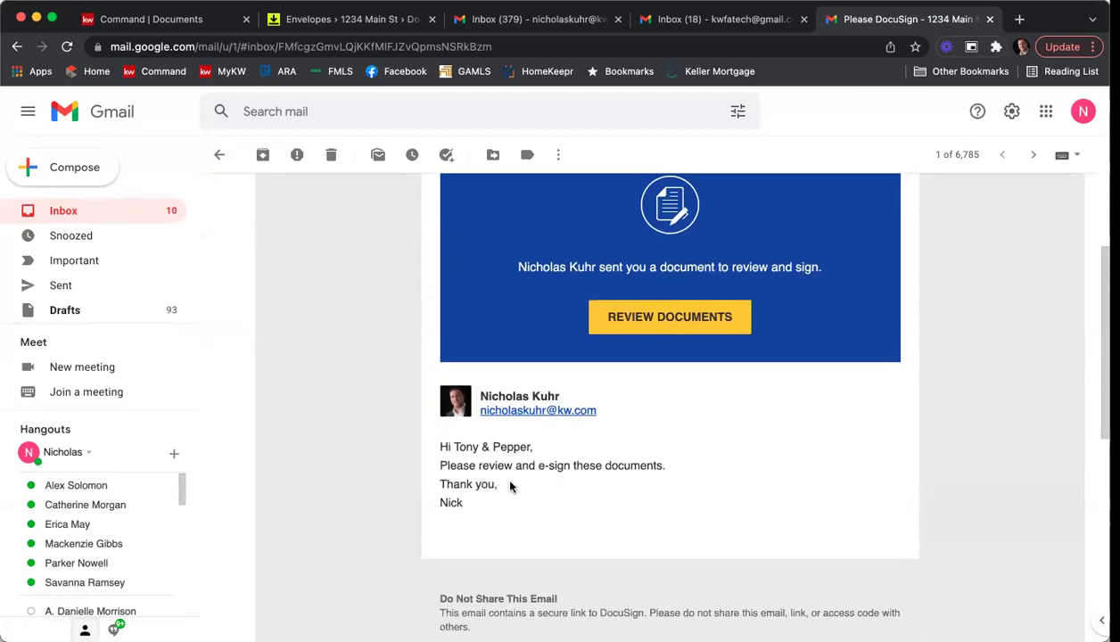
{"action": "left_click", "coordinate": [629, 326]}
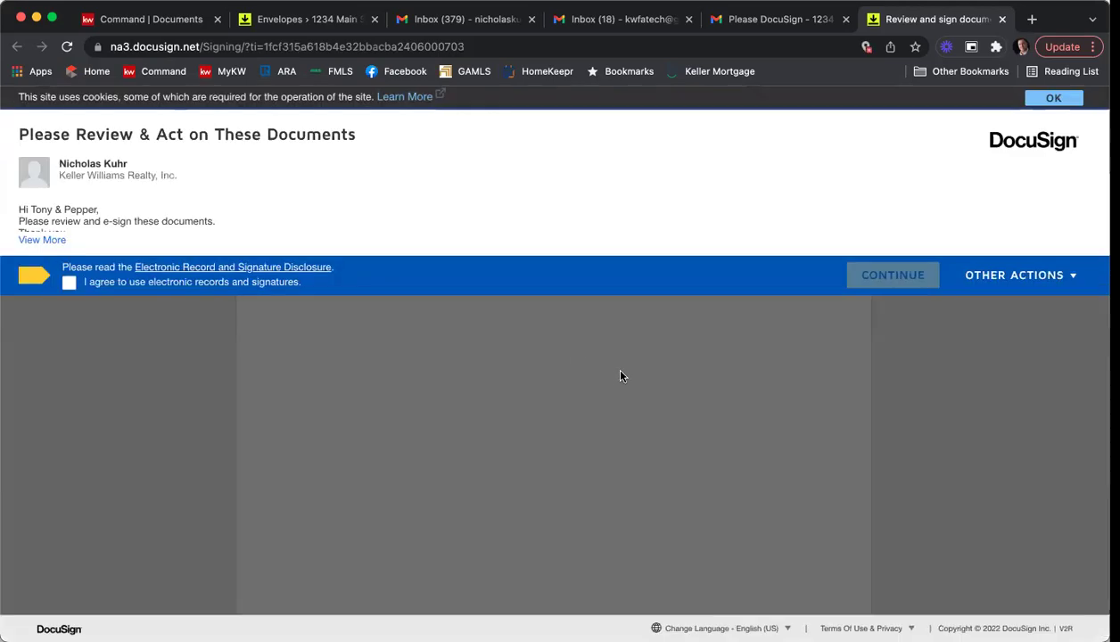
Agree to electronic records and adopt the second seller's signature in the first required field.
{"action": "left_click", "coordinate": [69, 283]}
{"action": "left_click", "coordinate": [878, 277]}
{"action": "left_click", "coordinate": [200, 228]}
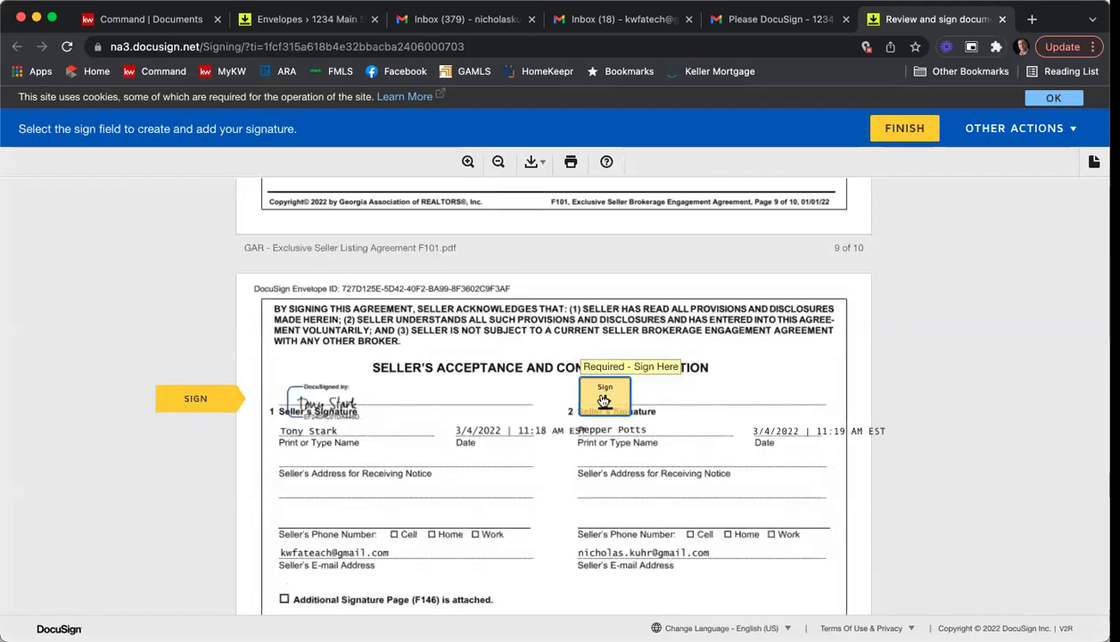
{"action": "left_click", "coordinate": [603, 401]}
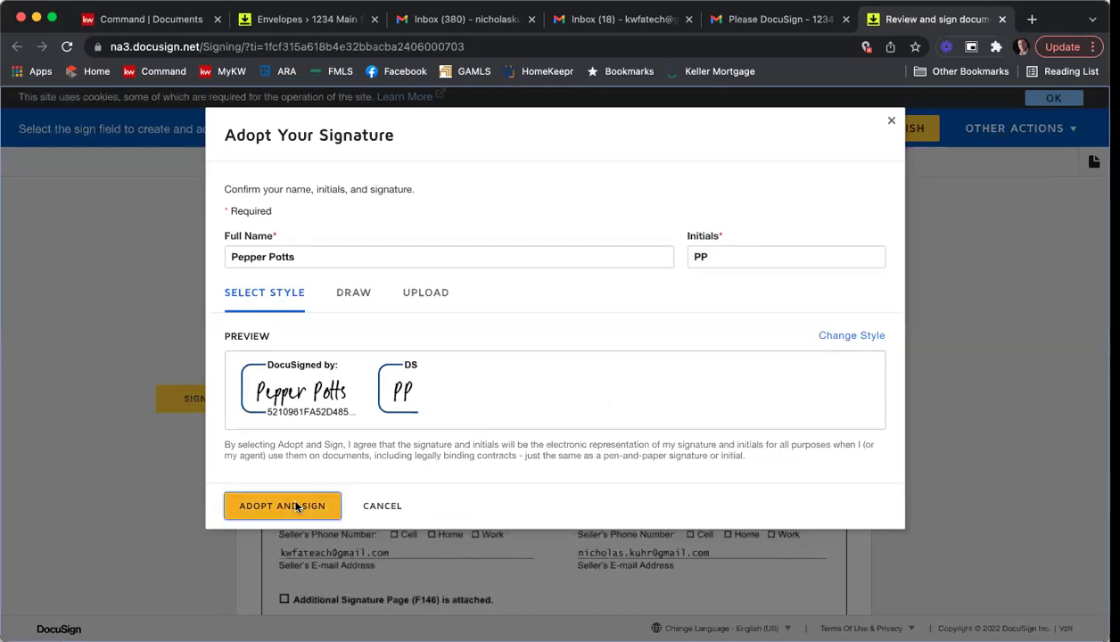
{"action": "left_click", "coordinate": [295, 505]}
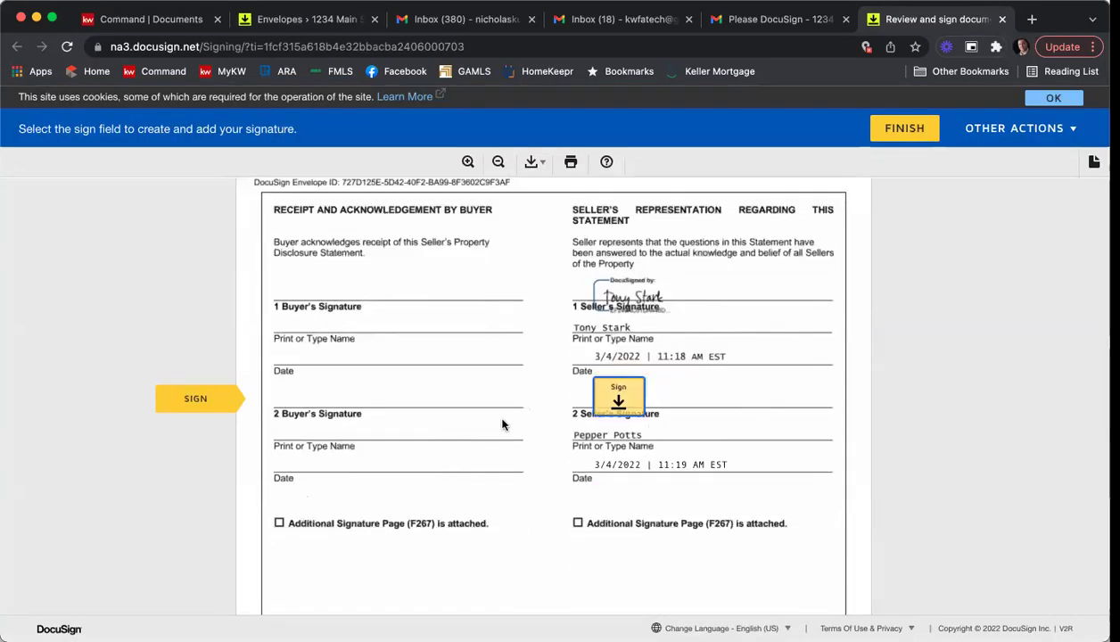
Sign the second seller's signature line on page 3.
{"action": "scroll", "coordinate": [499, 425], "scroll_direction": "up", "scroll_amount": 10}
{"action": "scroll", "coordinate": [502, 426], "scroll_direction": "up", "scroll_amount": 20}
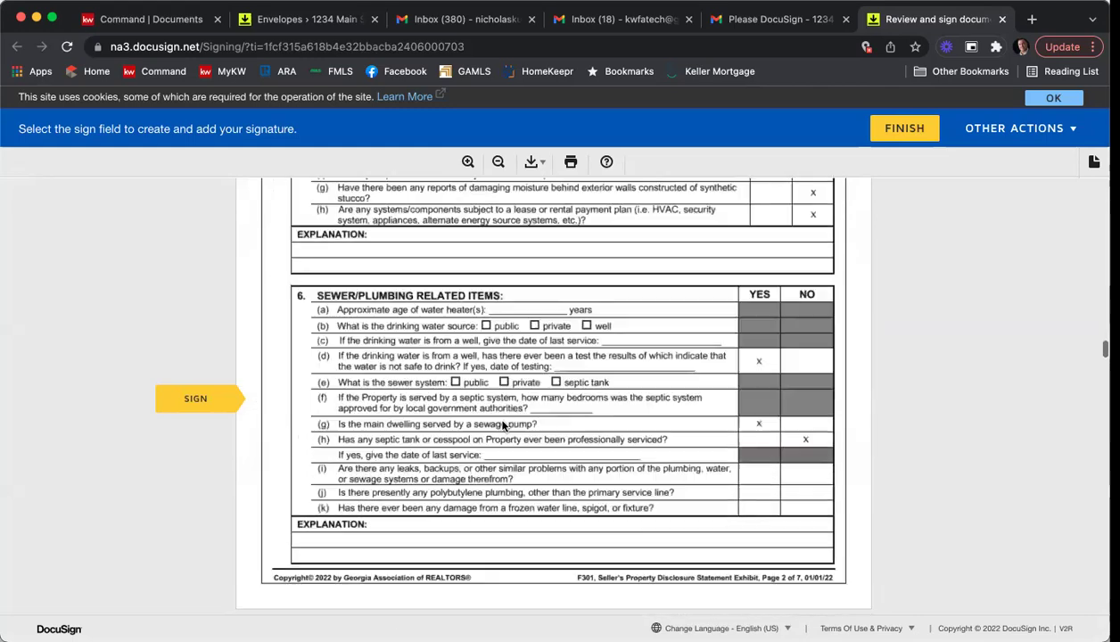
{"action": "scroll", "coordinate": [502, 426], "scroll_direction": "up", "scroll_amount": 5}
{"action": "scroll", "coordinate": [502, 426], "scroll_direction": "down", "scroll_amount": 13}
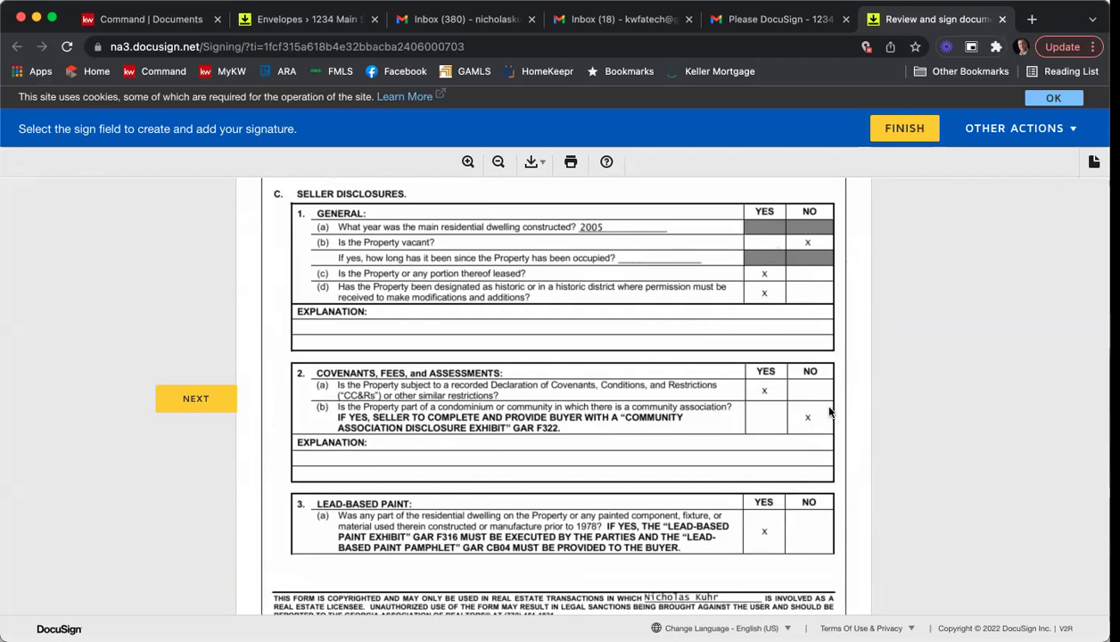
{"action": "scroll", "coordinate": [811, 432], "scroll_direction": "down", "scroll_amount": 3}
{"action": "scroll", "coordinate": [829, 410], "scroll_direction": "down", "scroll_amount": 8}
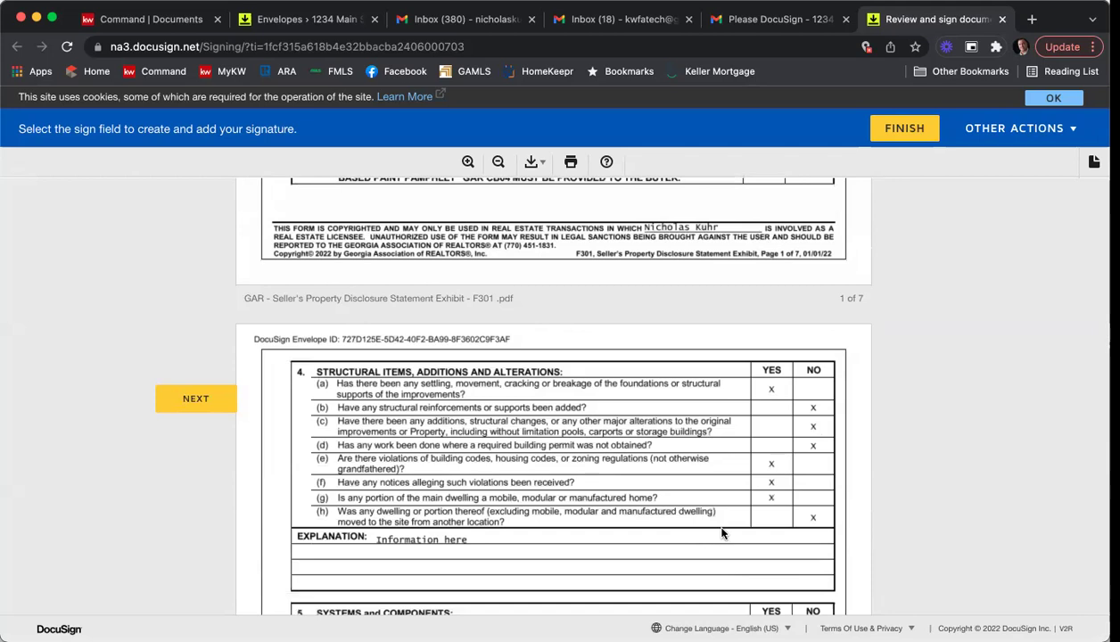
{"action": "scroll", "coordinate": [767, 468], "scroll_direction": "down", "scroll_amount": 7}
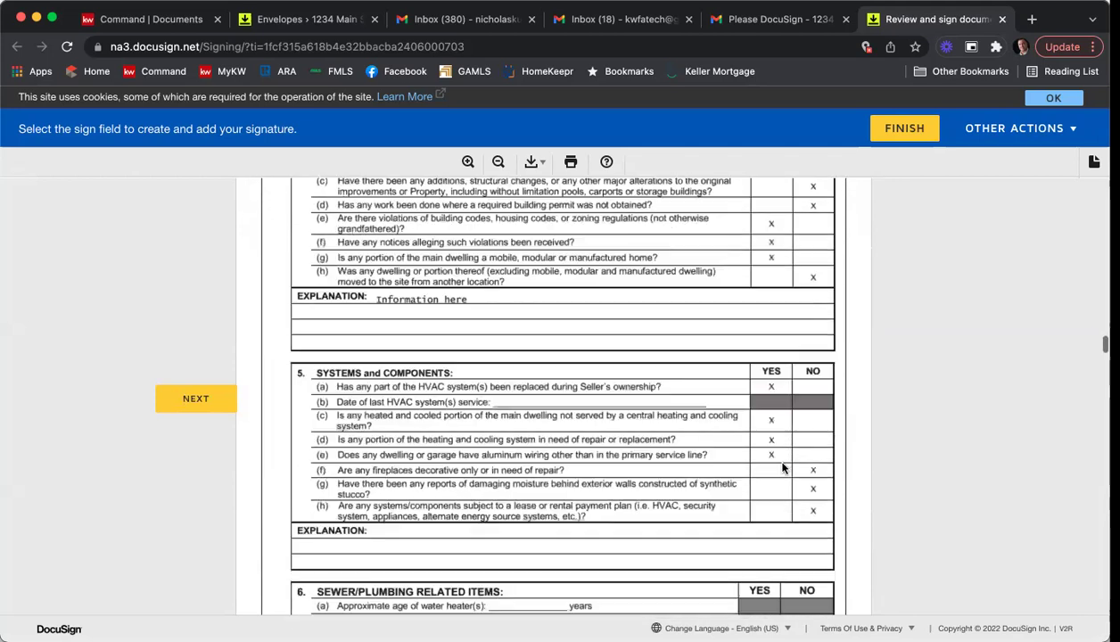
{"action": "scroll", "coordinate": [780, 456], "scroll_direction": "down", "scroll_amount": 6}
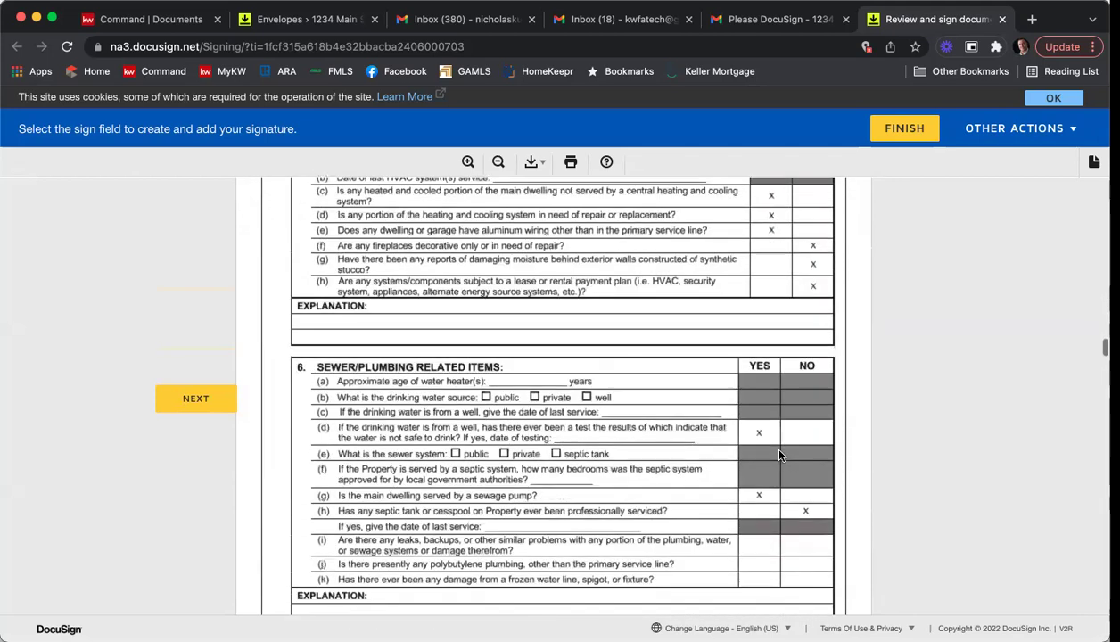
{"action": "scroll", "coordinate": [778, 456], "scroll_direction": "down", "scroll_amount": 13}
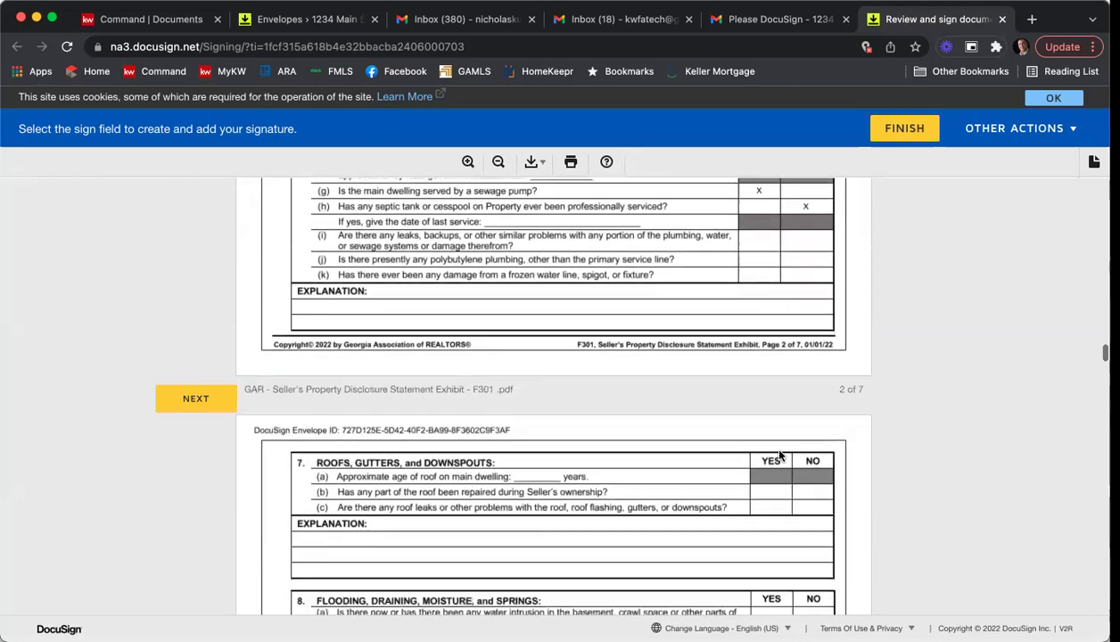
{"action": "scroll", "coordinate": [778, 455], "scroll_direction": "down", "scroll_amount": 20}
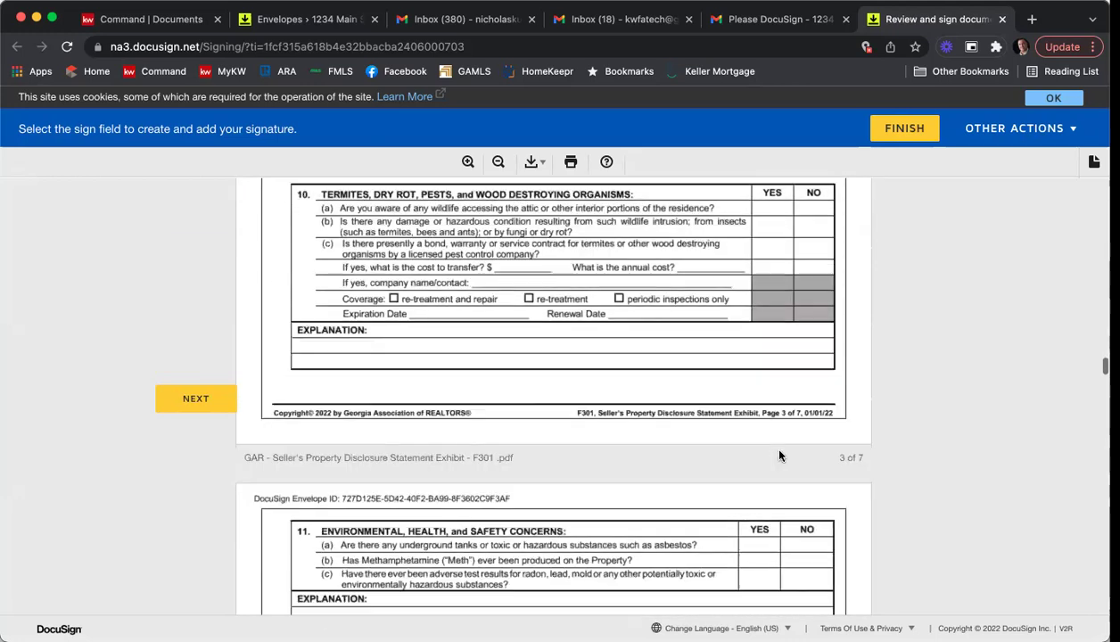
{"action": "scroll", "coordinate": [779, 455], "scroll_direction": "down", "scroll_amount": 13}
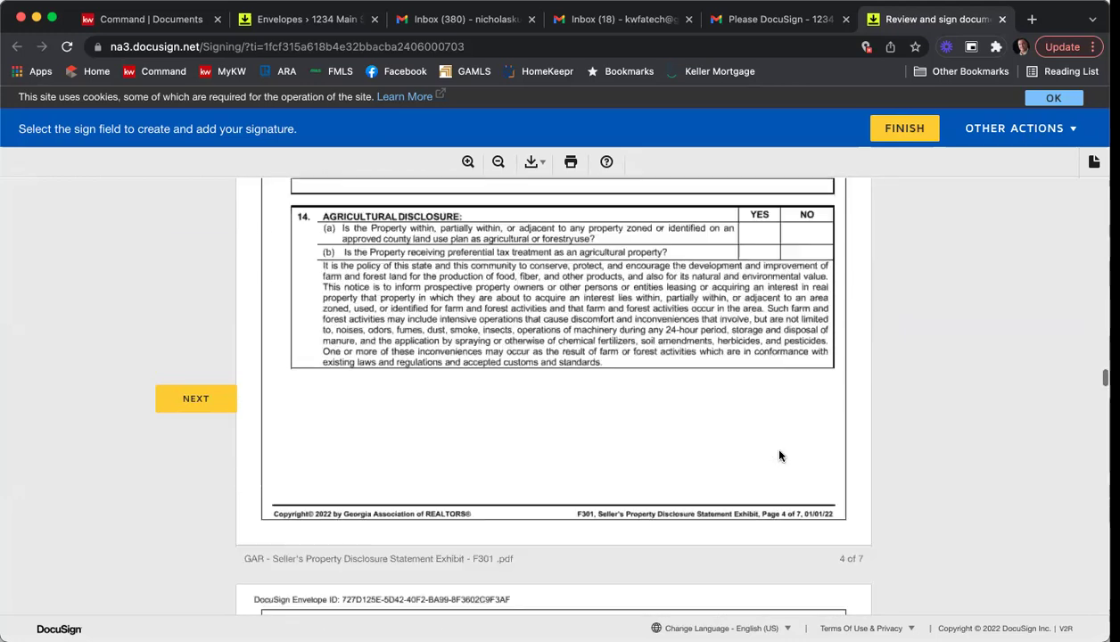
{"action": "scroll", "coordinate": [778, 455], "scroll_direction": "down", "scroll_amount": 20}
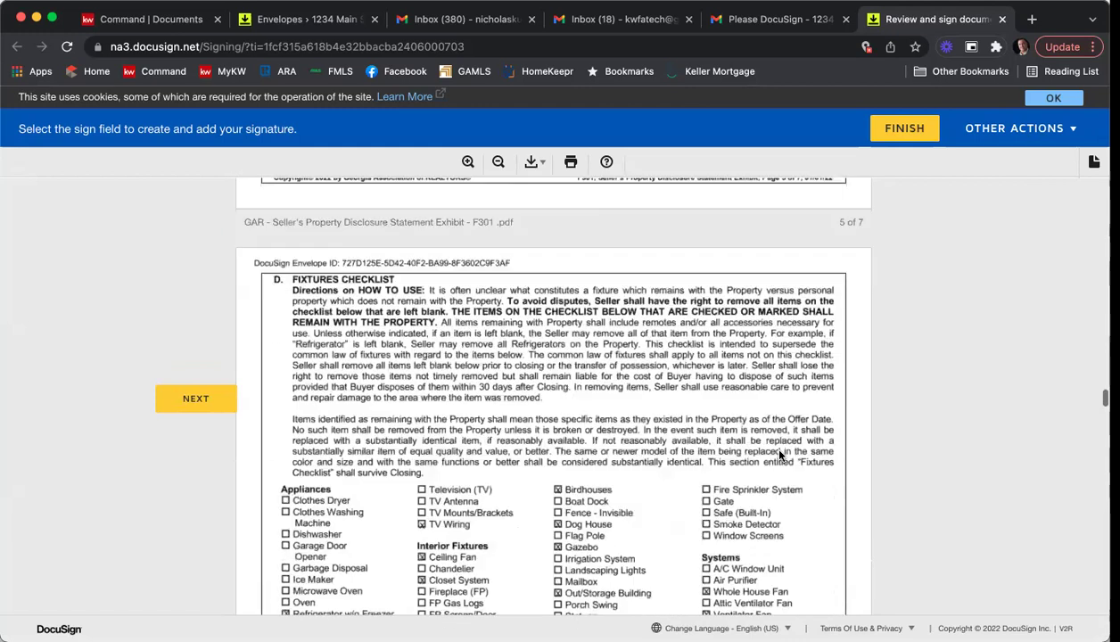
{"action": "scroll", "coordinate": [778, 455], "scroll_direction": "down", "scroll_amount": 2}
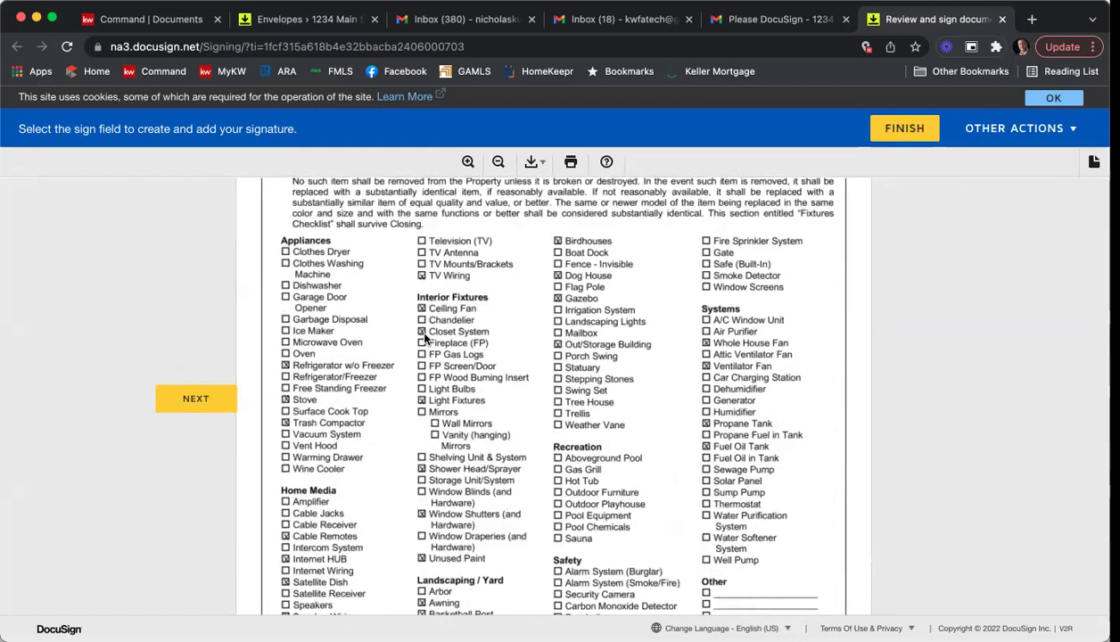
{"action": "scroll", "coordinate": [876, 362], "scroll_direction": "down", "scroll_amount": 7}
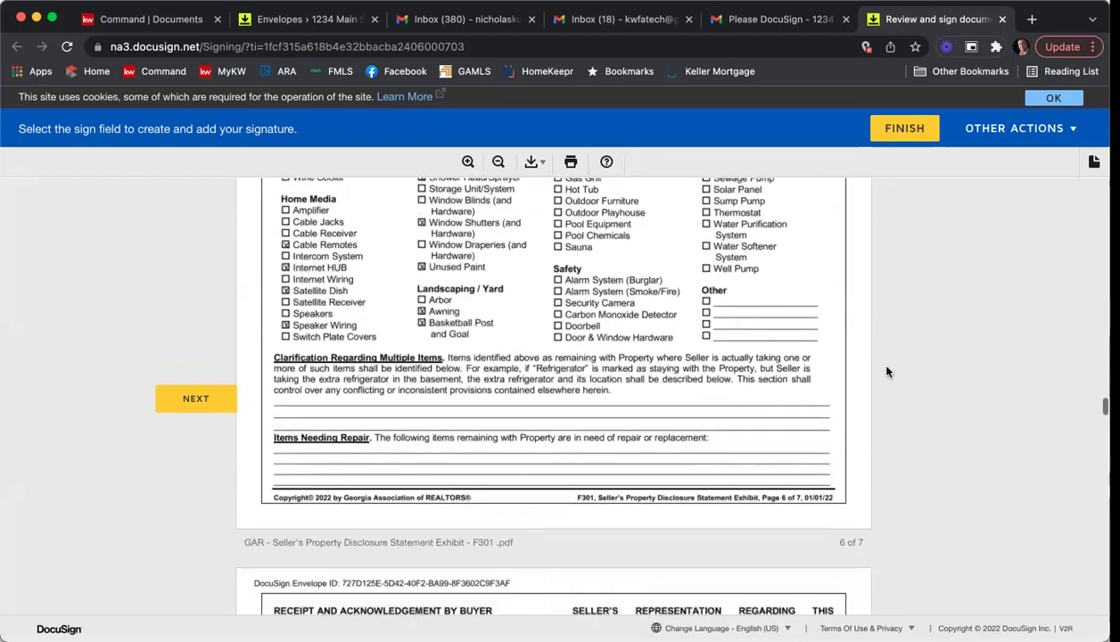
{"action": "scroll", "coordinate": [886, 371], "scroll_direction": "down", "scroll_amount": 9}
{"action": "left_click", "coordinate": [607, 423]}
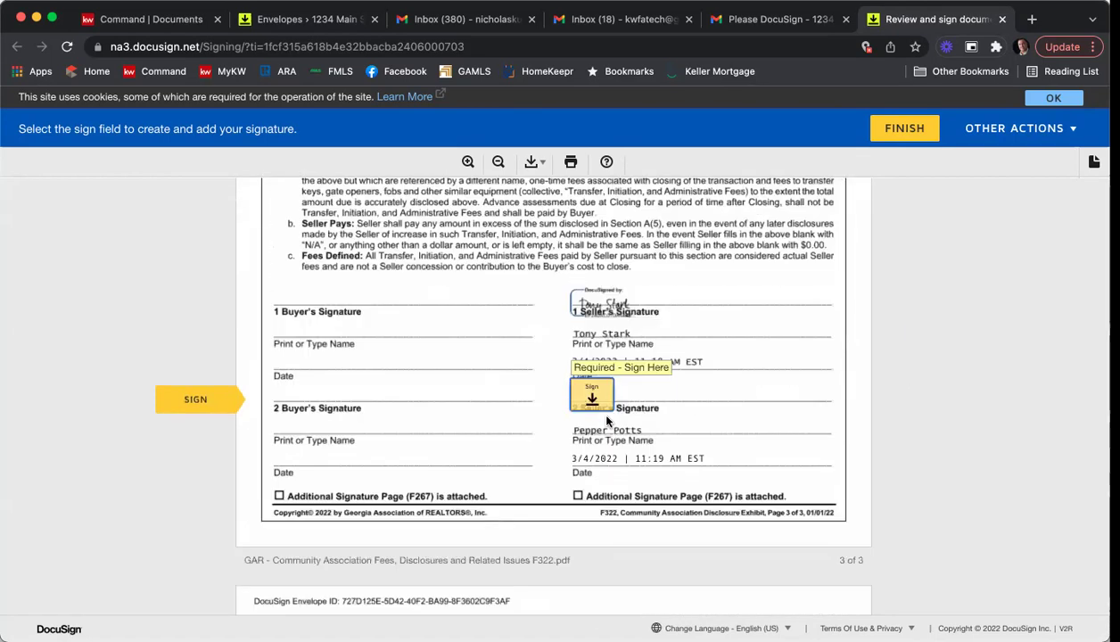
Place the second seller's signature in the last required field of the agreement.
{"action": "scroll", "coordinate": [606, 420], "scroll_direction": "up", "scroll_amount": 15}
{"action": "scroll", "coordinate": [614, 423], "scroll_direction": "up", "scroll_amount": 10}
{"action": "scroll", "coordinate": [615, 424], "scroll_direction": "down", "scroll_amount": 2}
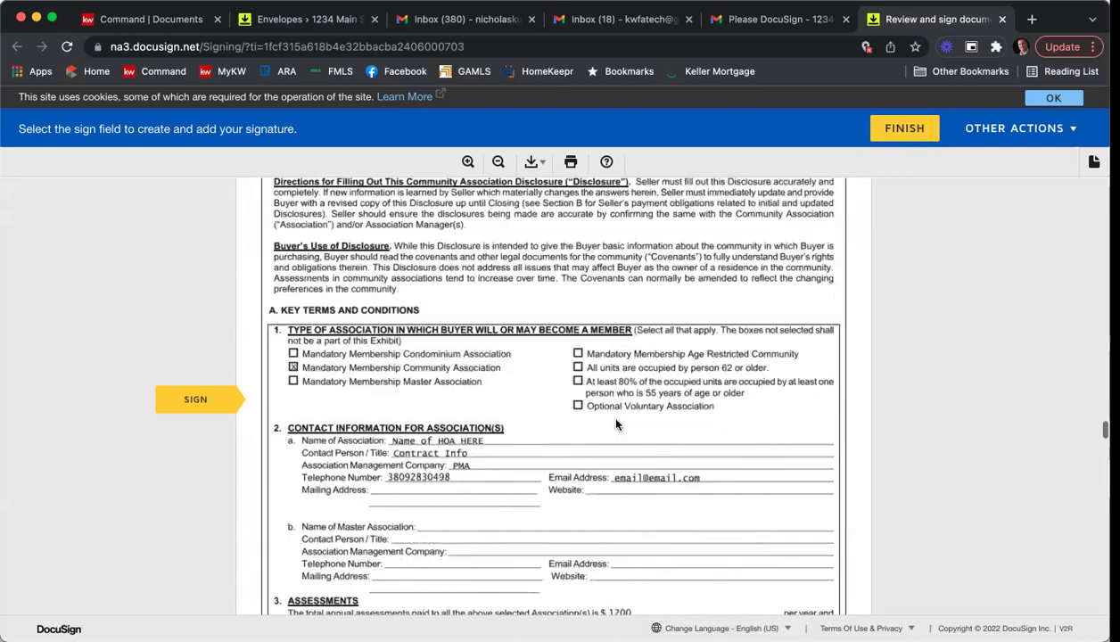
{"action": "scroll", "coordinate": [615, 425], "scroll_direction": "down", "scroll_amount": 5}
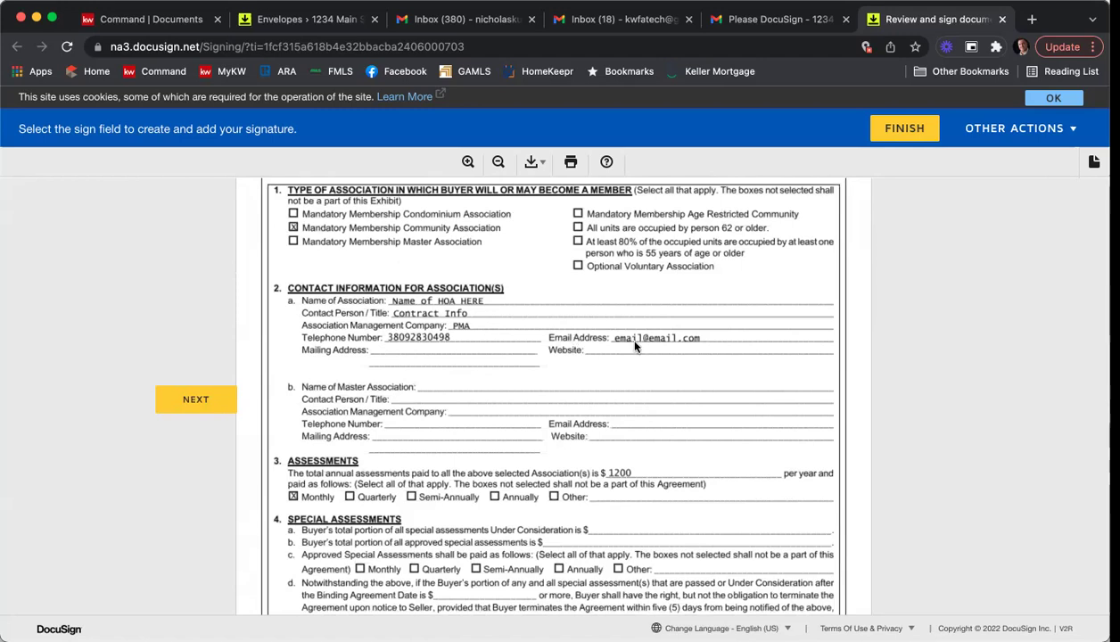
{"action": "scroll", "coordinate": [669, 357], "scroll_direction": "down", "scroll_amount": 8}
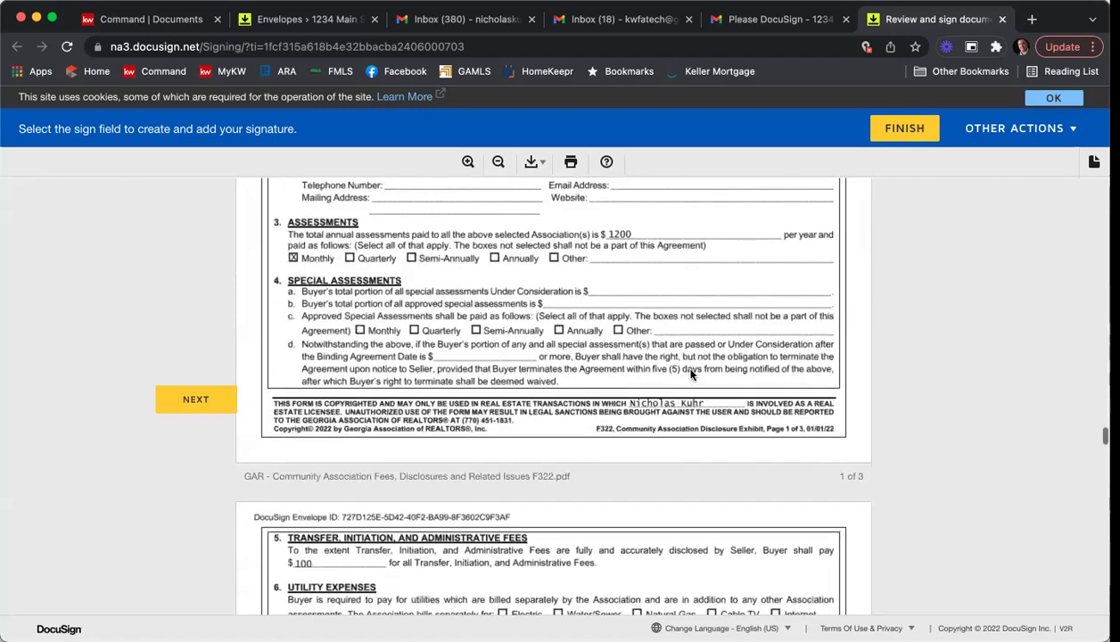
{"action": "scroll", "coordinate": [624, 361], "scroll_direction": "down", "scroll_amount": 1}
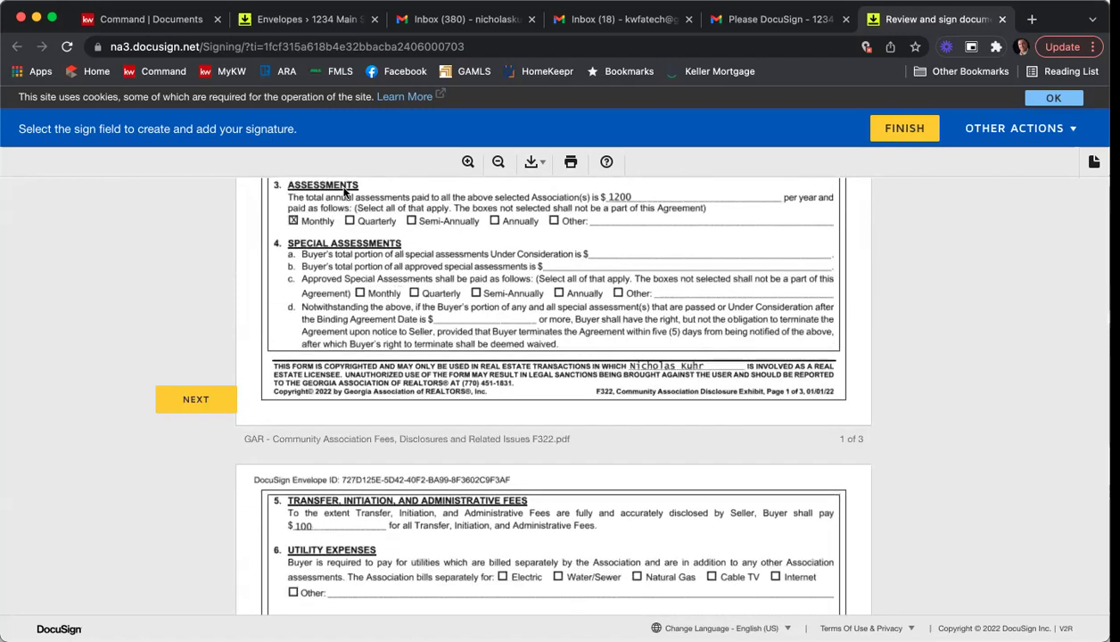
{"action": "scroll", "coordinate": [616, 268], "scroll_direction": "down", "scroll_amount": 7}
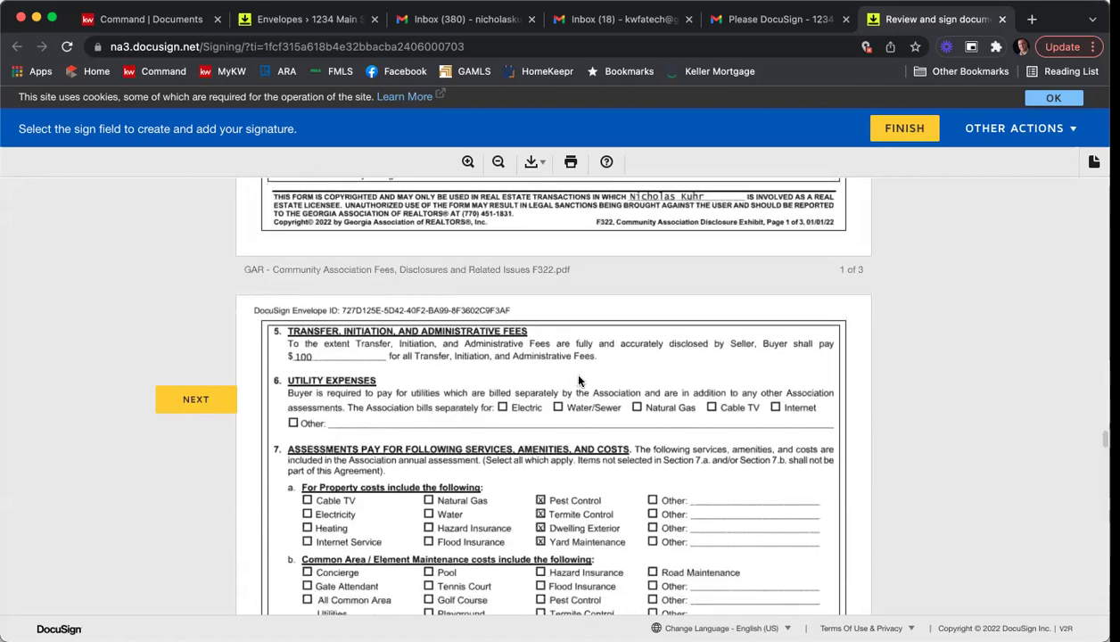
{"action": "scroll", "coordinate": [577, 380], "scroll_direction": "down", "scroll_amount": 2}
{"action": "scroll", "coordinate": [577, 380], "scroll_direction": "down", "scroll_amount": 2}
{"action": "scroll", "coordinate": [548, 400], "scroll_direction": "down", "scroll_amount": 5}
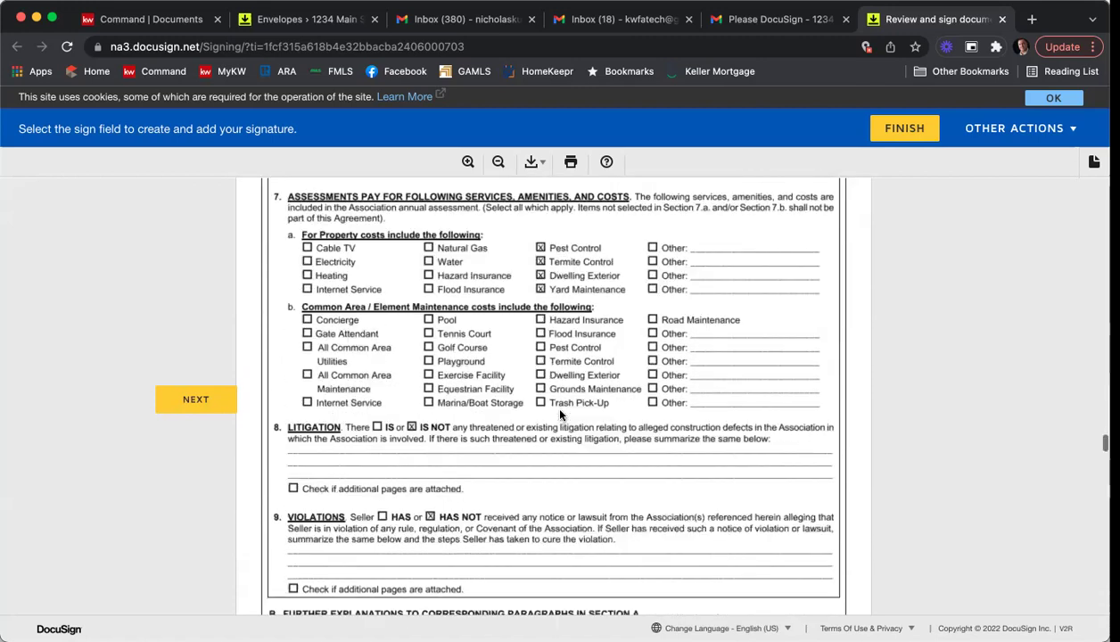
{"action": "scroll", "coordinate": [418, 386], "scroll_direction": "down", "scroll_amount": 8}
{"action": "scroll", "coordinate": [459, 379], "scroll_direction": "down", "scroll_amount": 10}
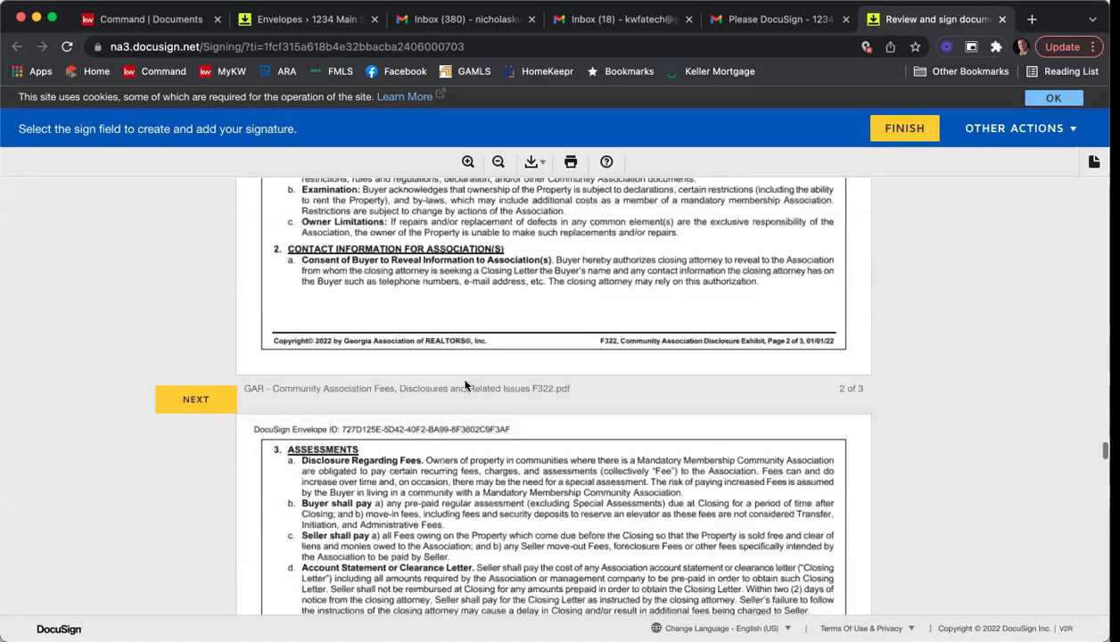
{"action": "scroll", "coordinate": [465, 381], "scroll_direction": "down", "scroll_amount": 15}
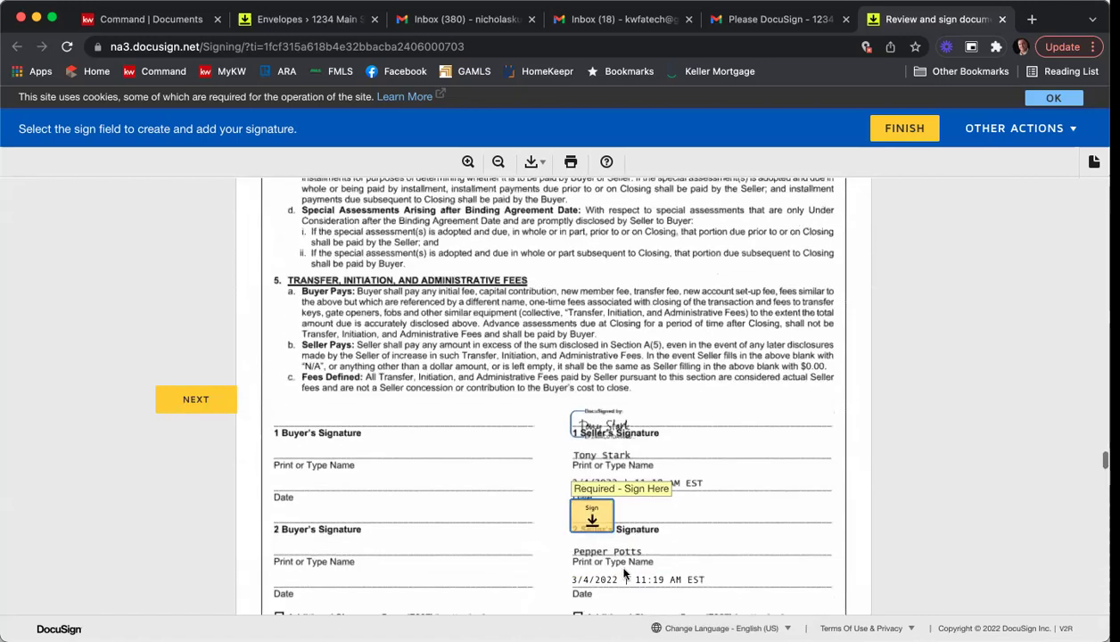
{"action": "scroll", "coordinate": [606, 437], "scroll_direction": "down", "scroll_amount": 2}
{"action": "scroll", "coordinate": [589, 386], "scroll_direction": "down", "scroll_amount": 20}
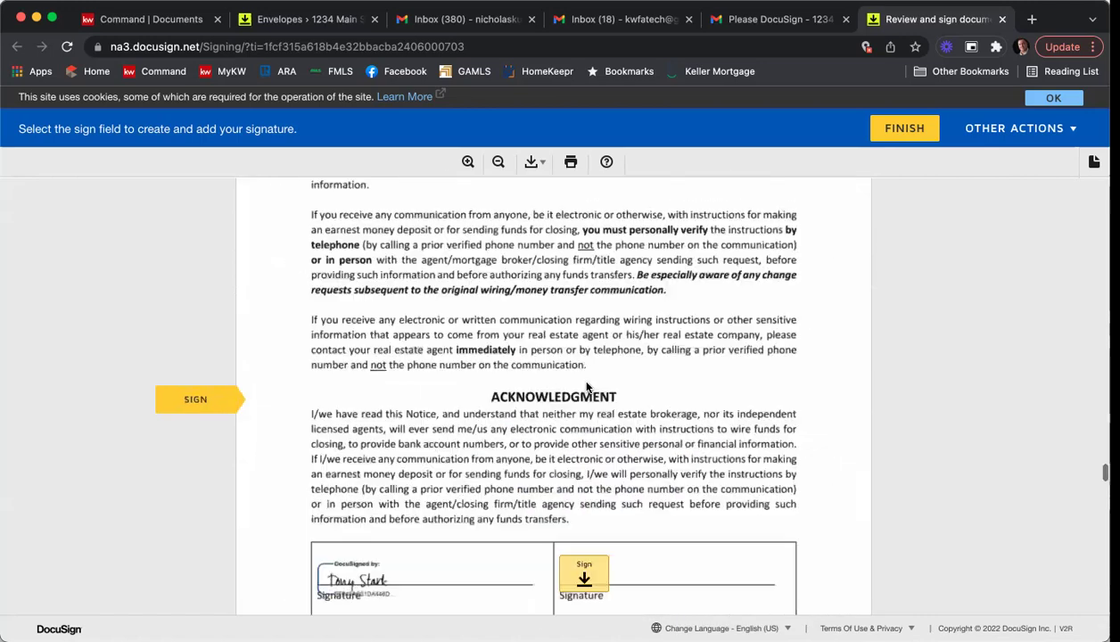
{"action": "scroll", "coordinate": [583, 384], "scroll_direction": "down", "scroll_amount": 20}
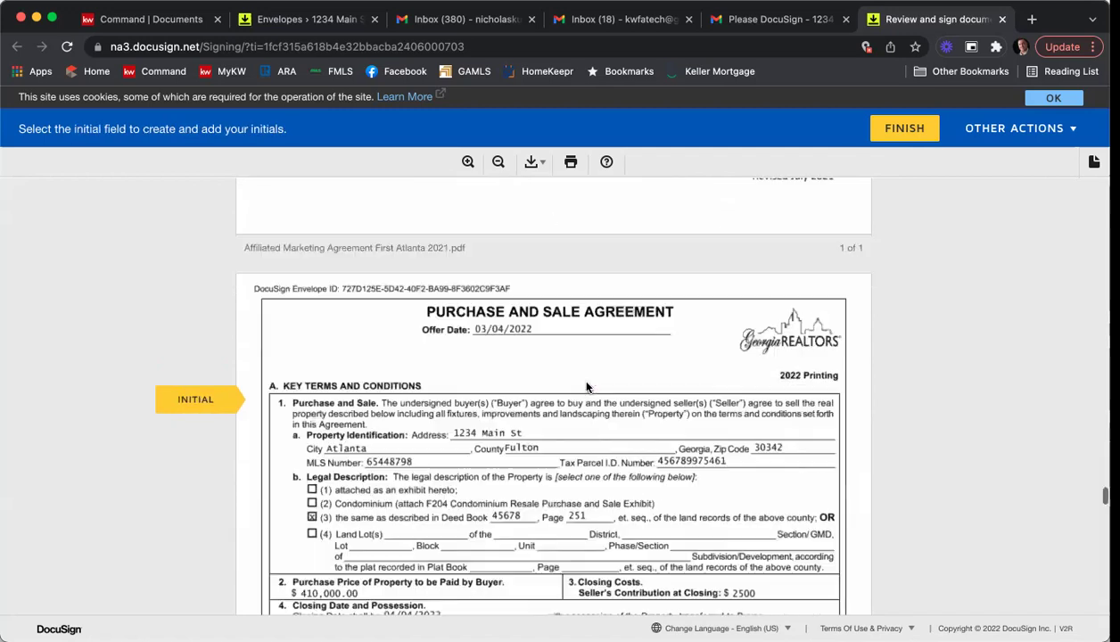
{"action": "scroll", "coordinate": [682, 401], "scroll_direction": "down", "scroll_amount": 20}
{"action": "scroll", "coordinate": [687, 404], "scroll_direction": "down", "scroll_amount": 15}
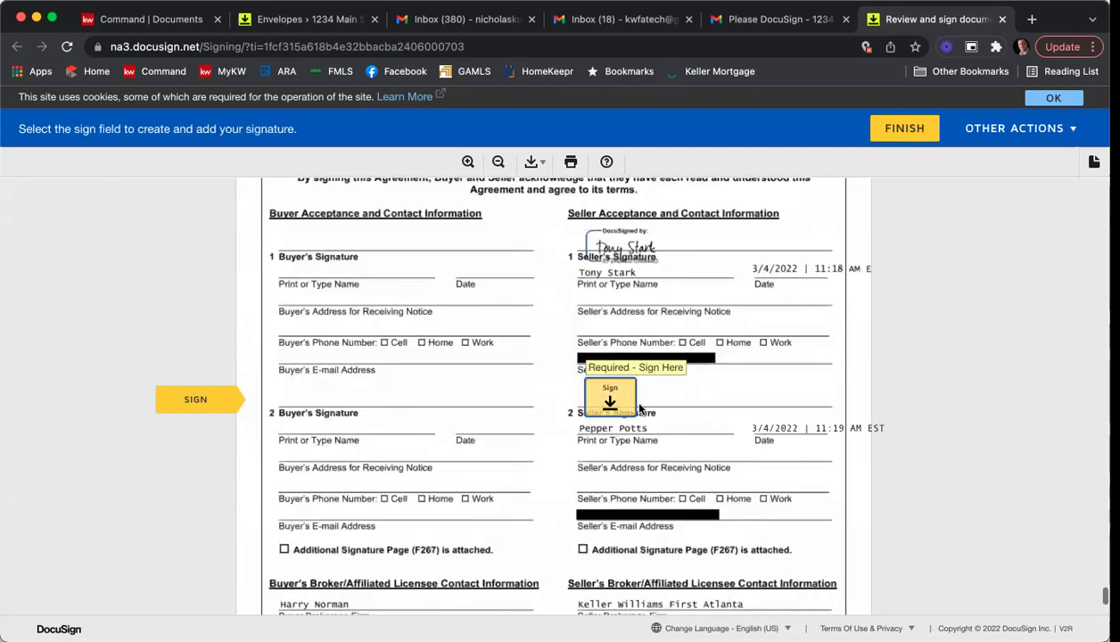
{"action": "left_click", "coordinate": [614, 402]}
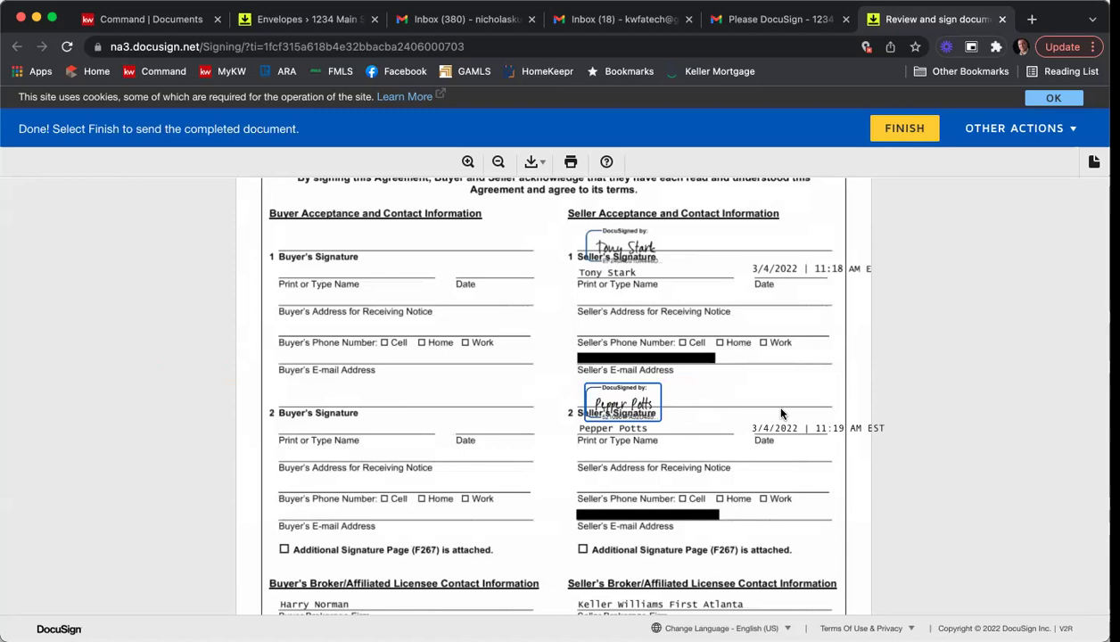
Finish signing, decline the save-a-copy offer, and close the confirmation tab.
{"action": "left_click", "coordinate": [902, 135]}
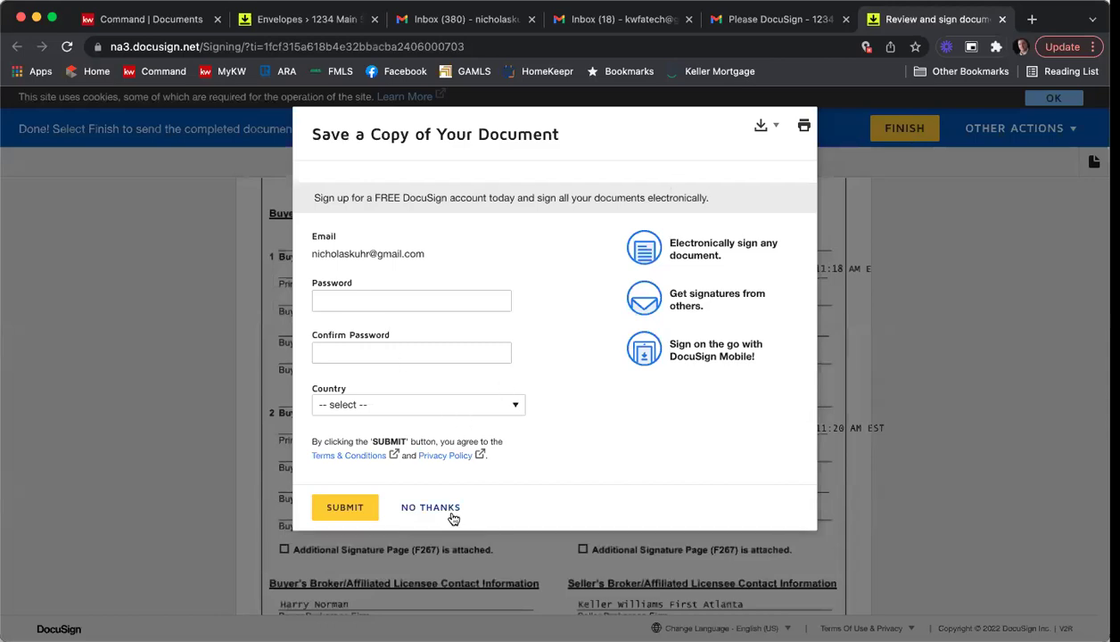
{"action": "left_click", "coordinate": [443, 503]}
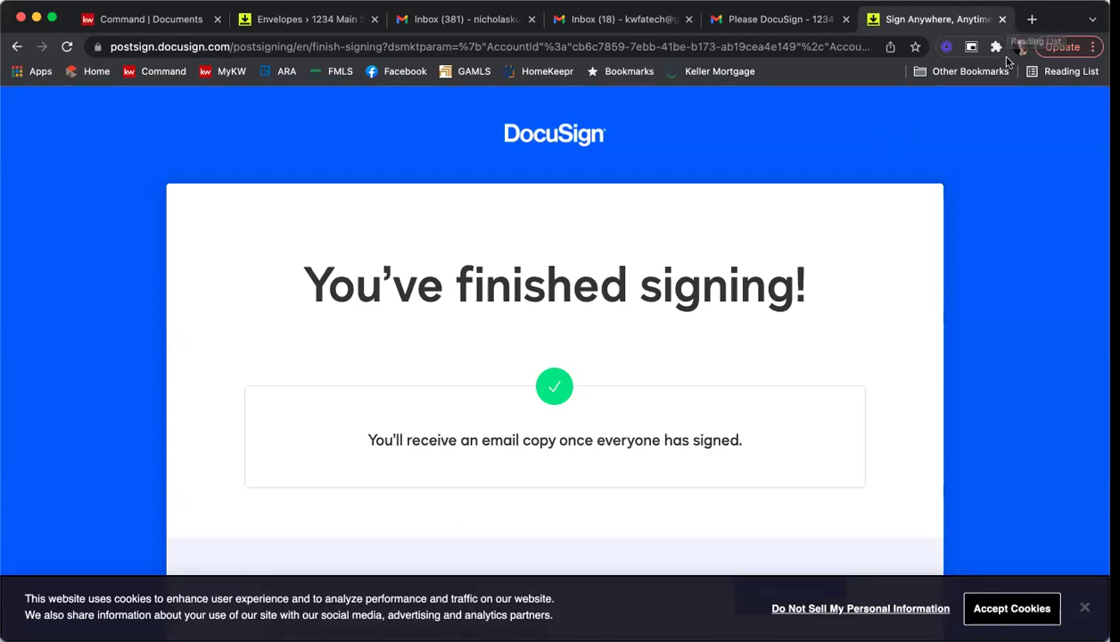
{"action": "left_click", "coordinate": [1003, 19]}
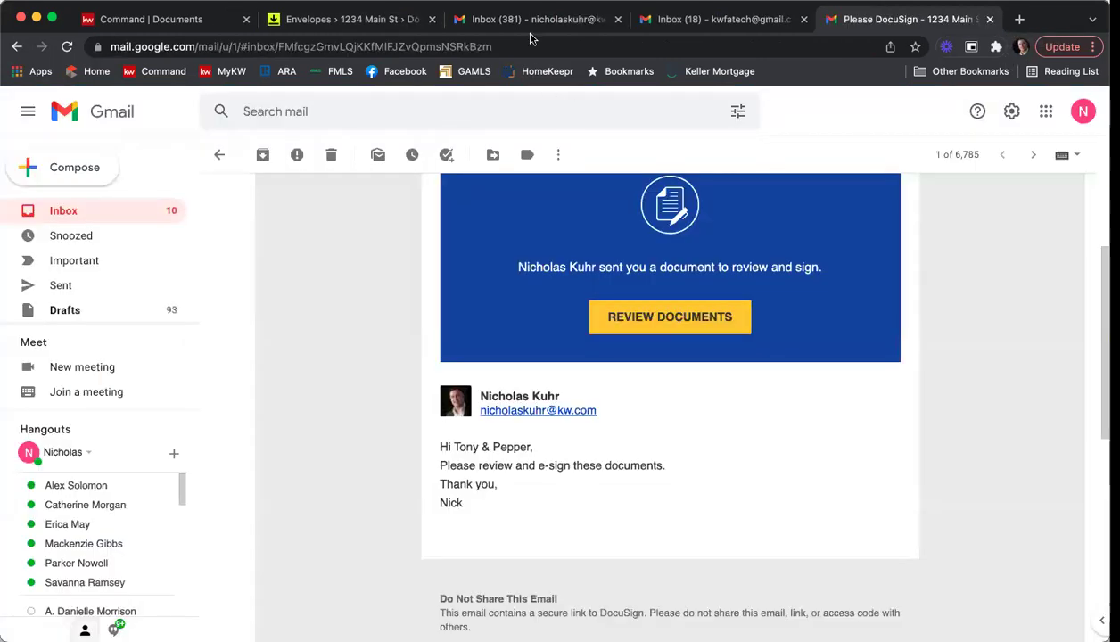
From the agent's inbox, open the Please DocuSign 1234 Main St email's documents in DocuSign.
{"action": "left_click", "coordinate": [463, 19]}
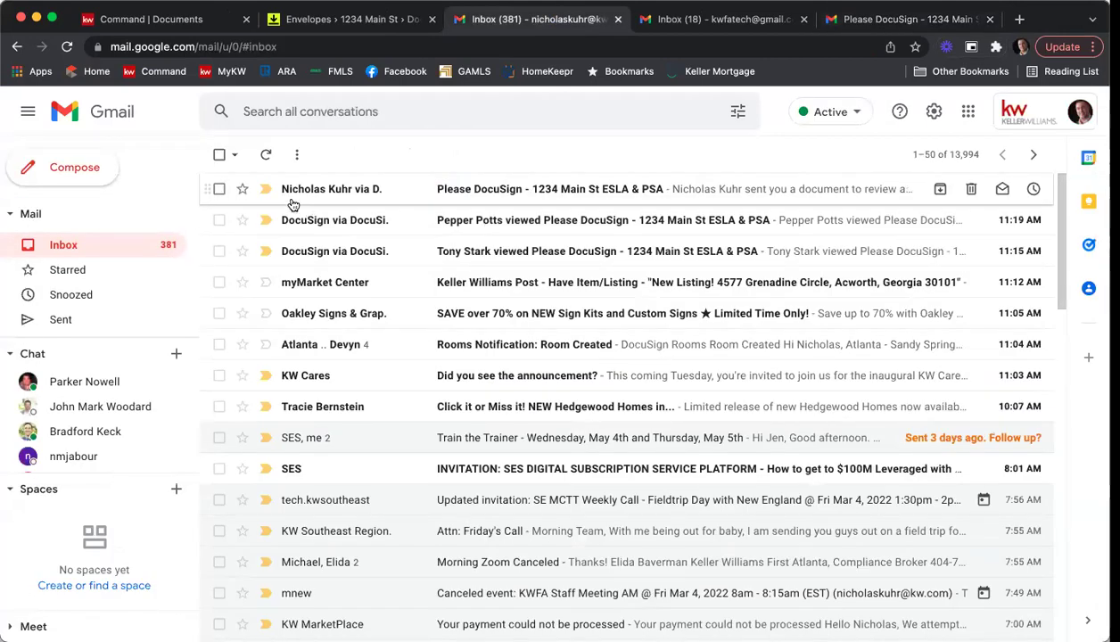
{"action": "left_click", "coordinate": [505, 189]}
{"action": "scroll", "coordinate": [337, 434], "scroll_direction": "down", "scroll_amount": 3}
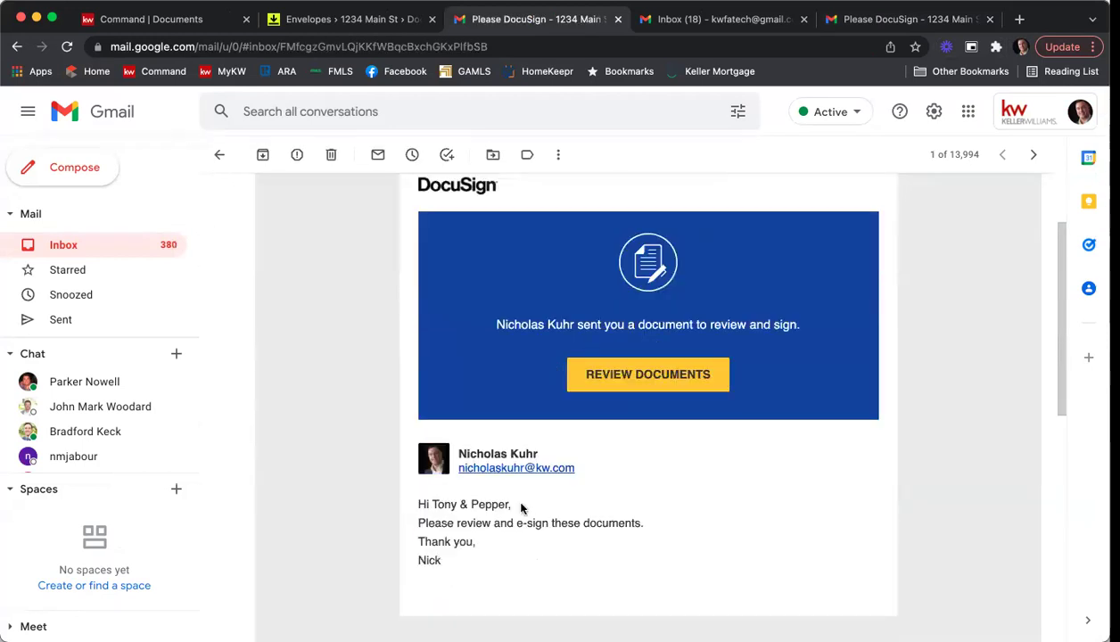
{"action": "left_click", "coordinate": [637, 378]}
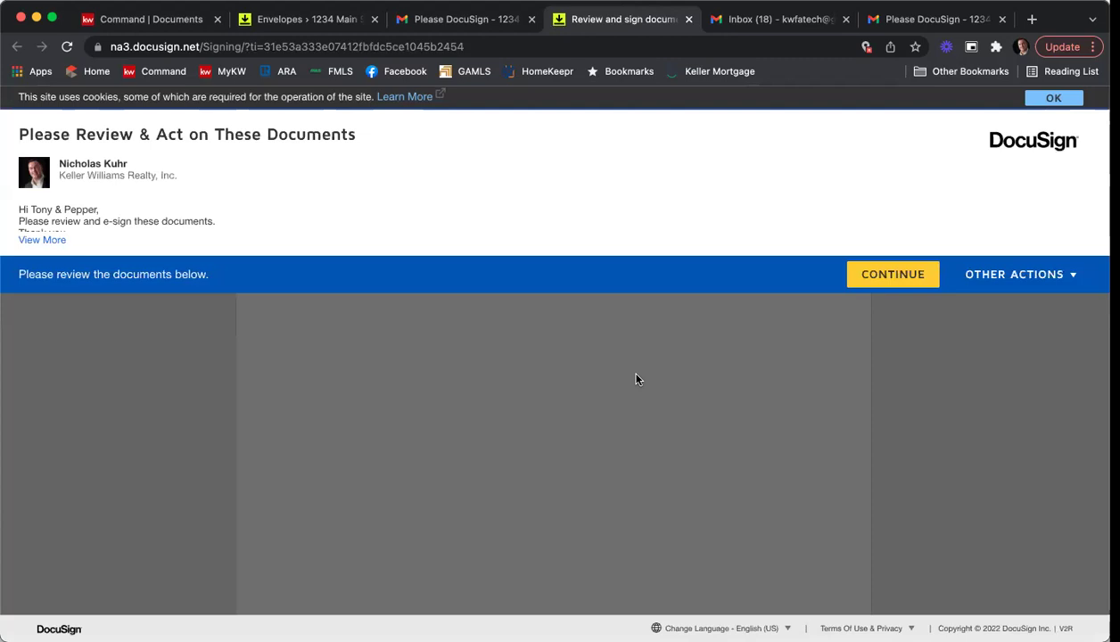
Sign the broker signature field and enter 12 p.m. as the acceptance time.
{"action": "left_click", "coordinate": [867, 281]}
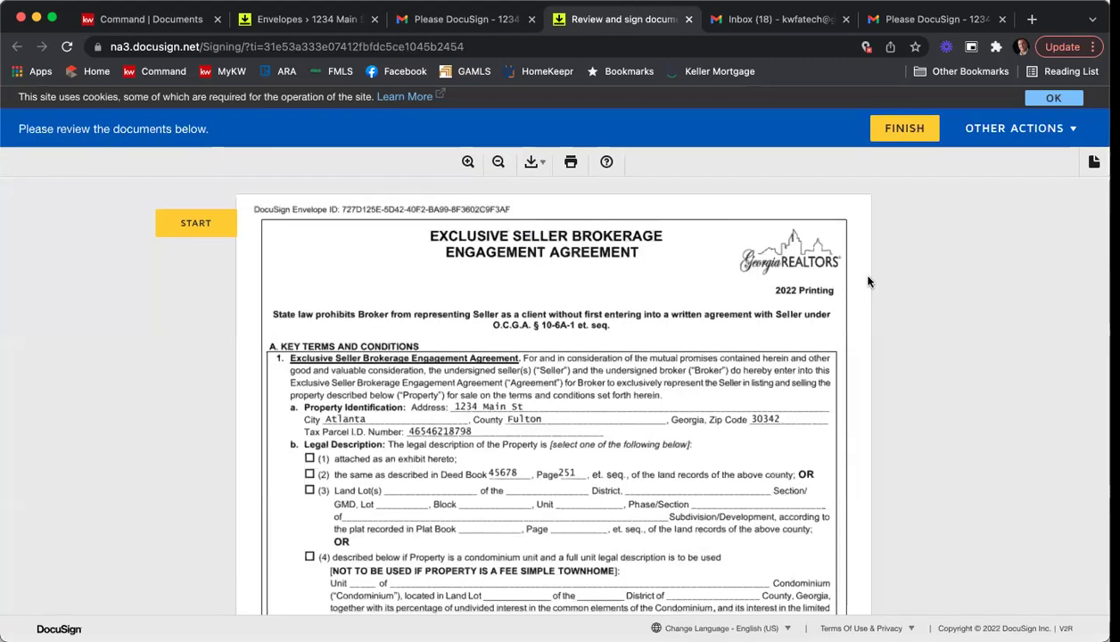
{"action": "left_click", "coordinate": [191, 230]}
{"action": "left_click", "coordinate": [185, 227]}
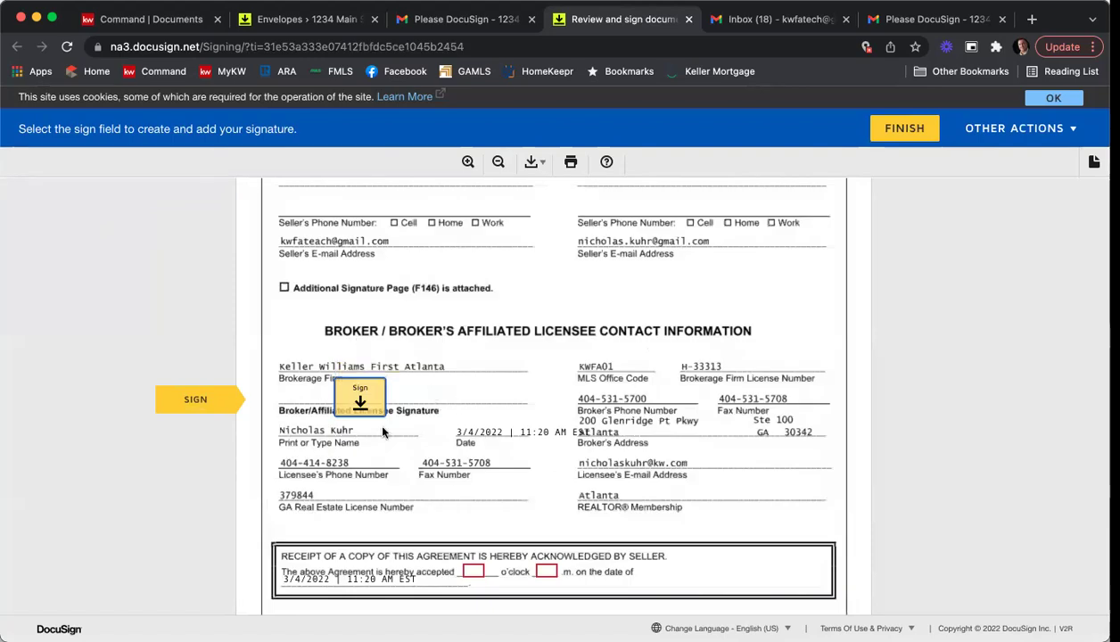
{"action": "left_click", "coordinate": [360, 400]}
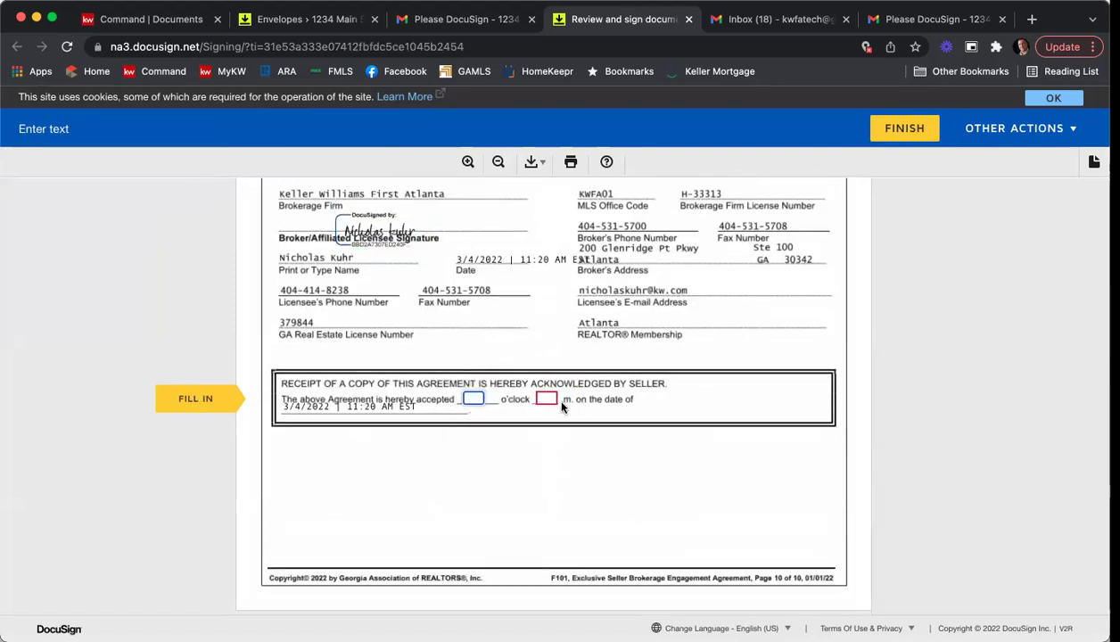
{"action": "type", "text": "12"}
{"action": "key", "text": "Tab"}
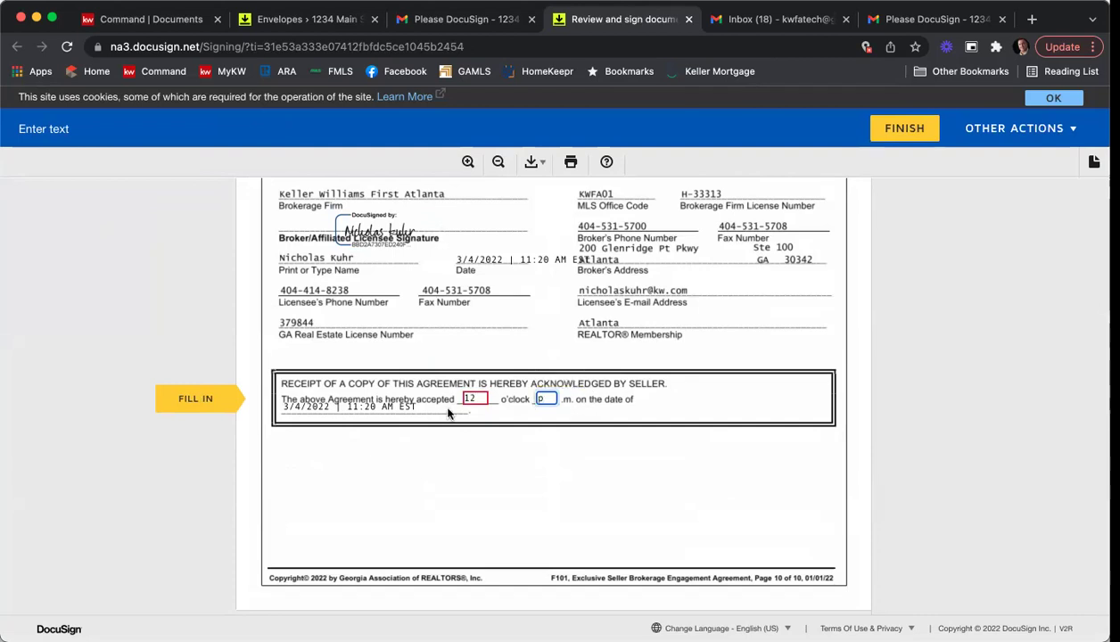
{"action": "left_click", "coordinate": [183, 401]}
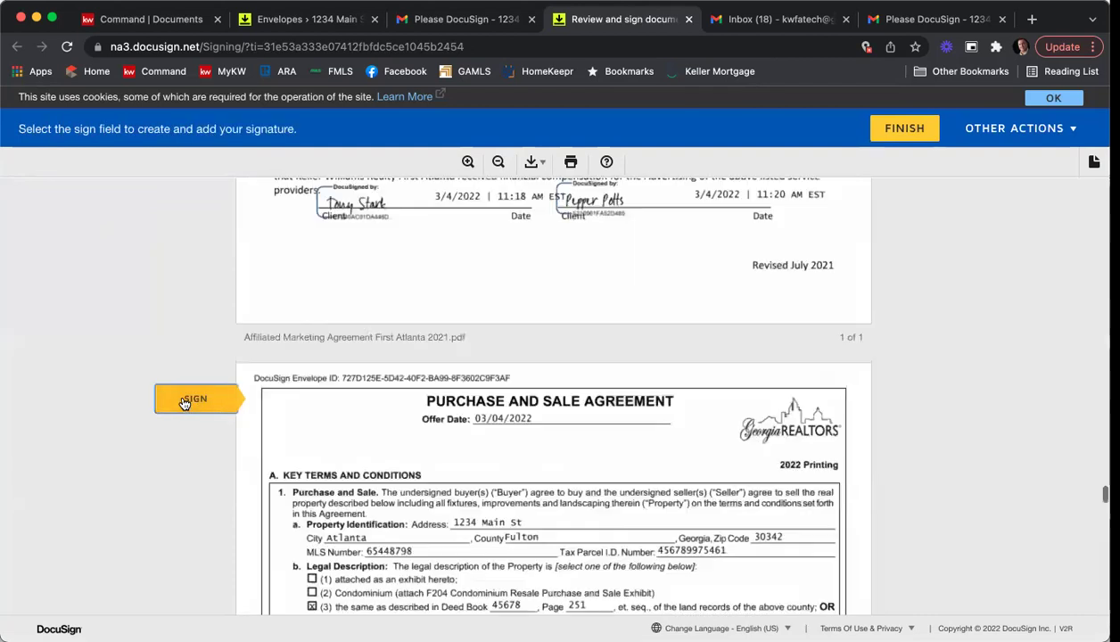
Sign the agent's signature on the purchase agreement and finish signing, declining account creation.
{"action": "left_click", "coordinate": [615, 403]}
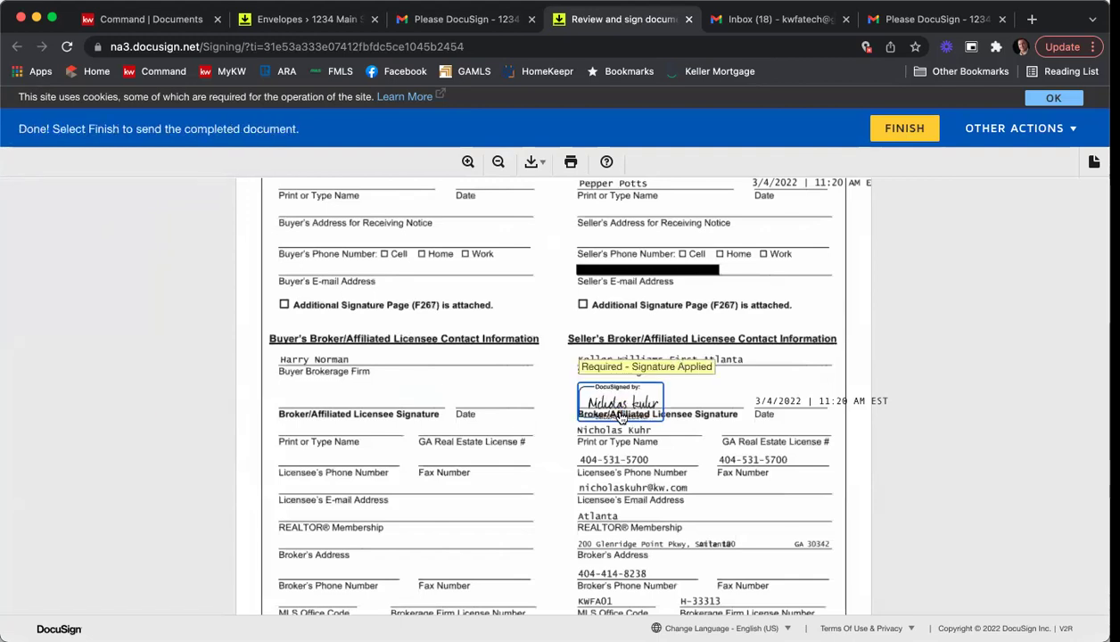
{"action": "left_click", "coordinate": [896, 130]}
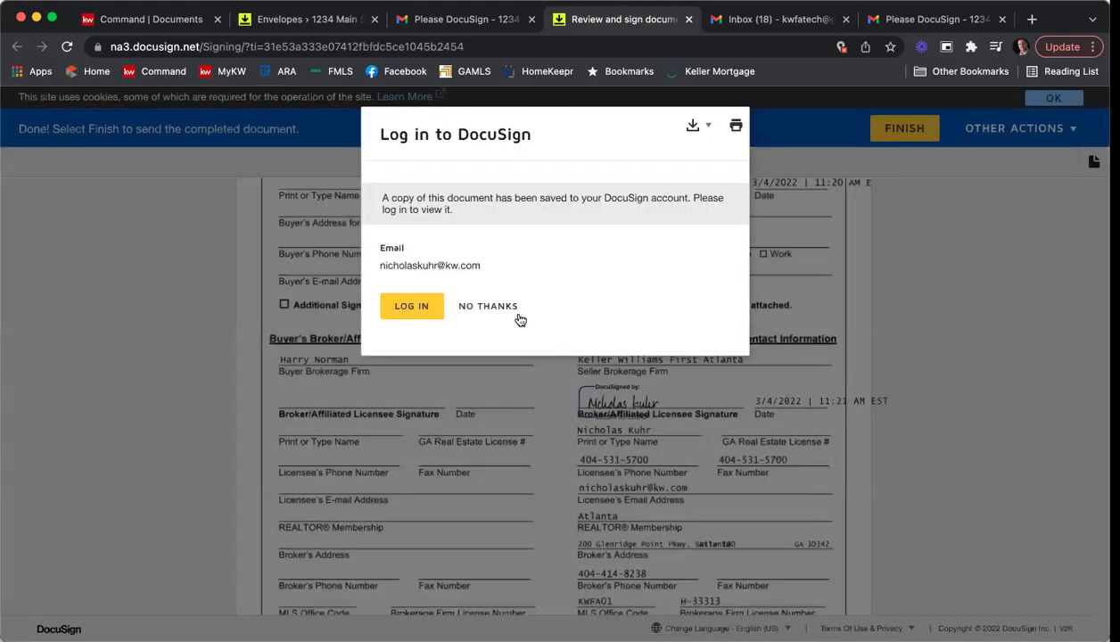
{"action": "left_click", "coordinate": [513, 312]}
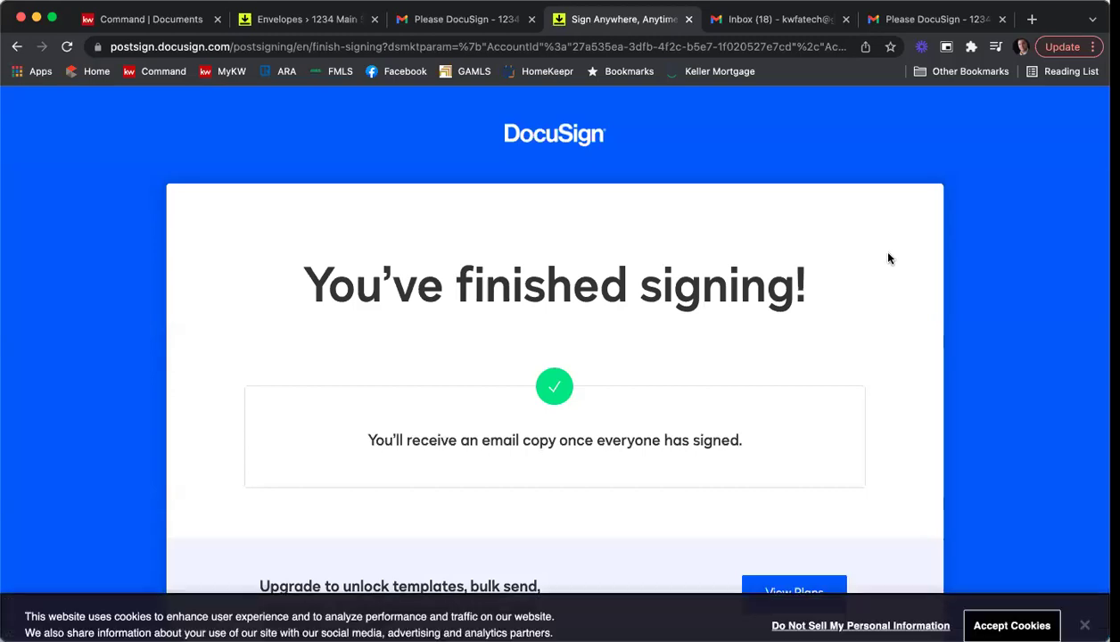
{"action": "left_click", "coordinate": [689, 20]}
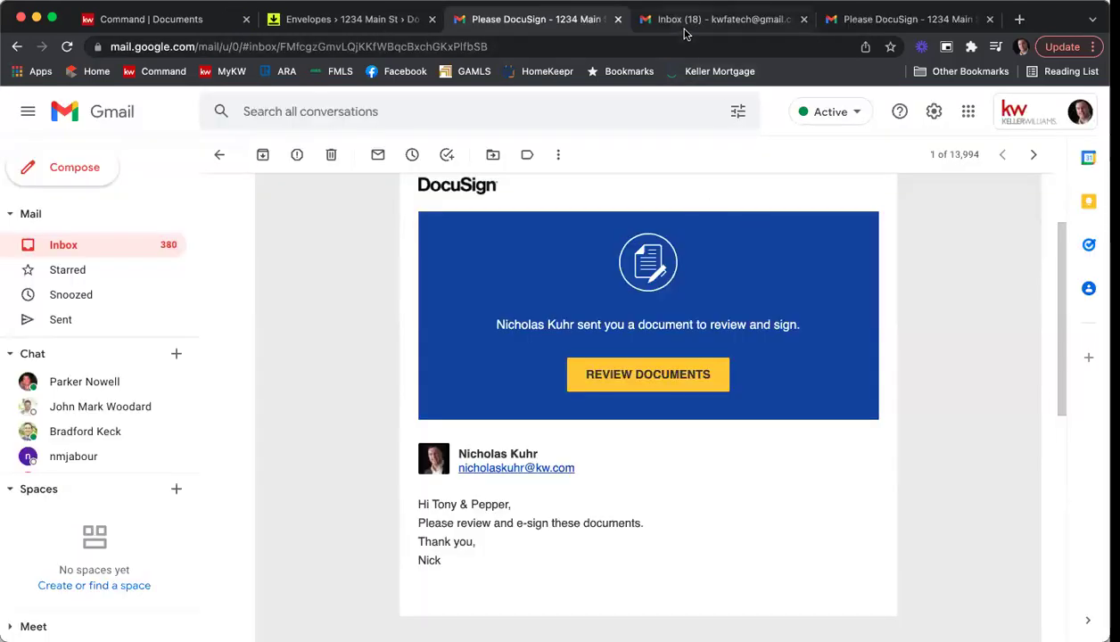
In the other Gmail account's inbox, open the 'Completed: Please DocuSign - 1234 Main St ESLA & PSA' email and view its six PDFs.
{"action": "left_click", "coordinate": [856, 19]}
{"action": "left_click", "coordinate": [138, 218]}
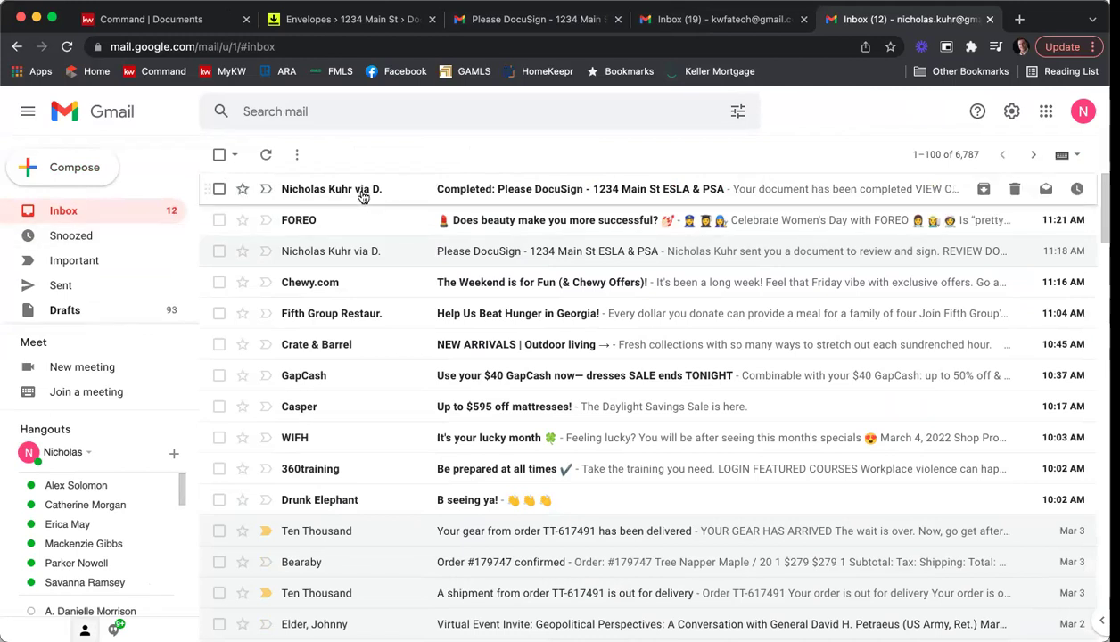
{"action": "left_click", "coordinate": [574, 194]}
{"action": "scroll", "coordinate": [401, 344], "scroll_direction": "down", "scroll_amount": 5}
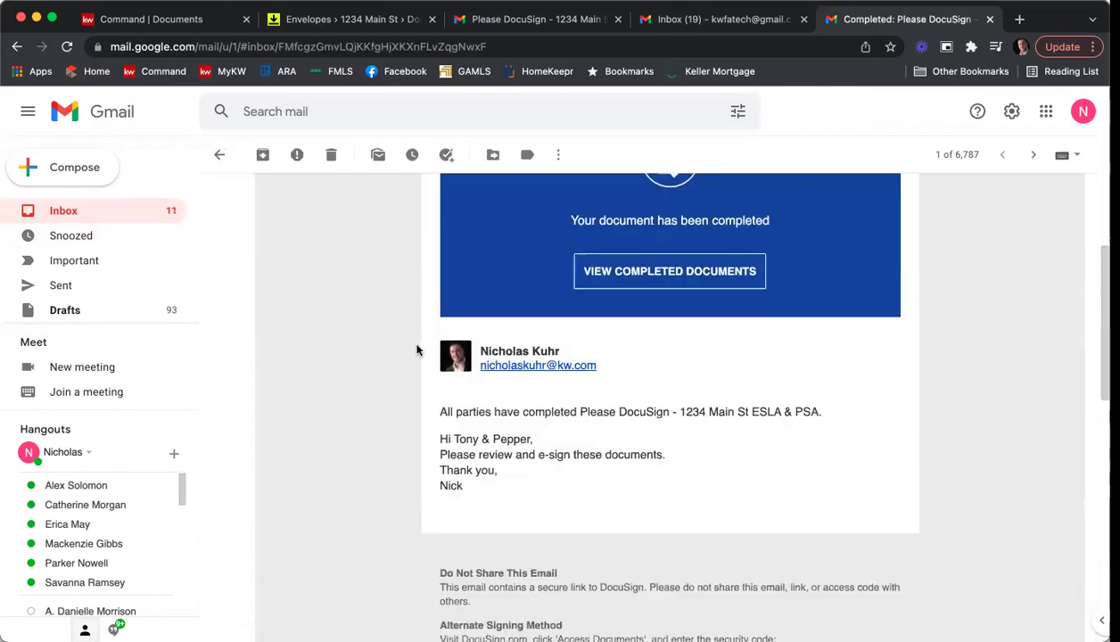
{"action": "scroll", "coordinate": [374, 353], "scroll_direction": "down", "scroll_amount": 10}
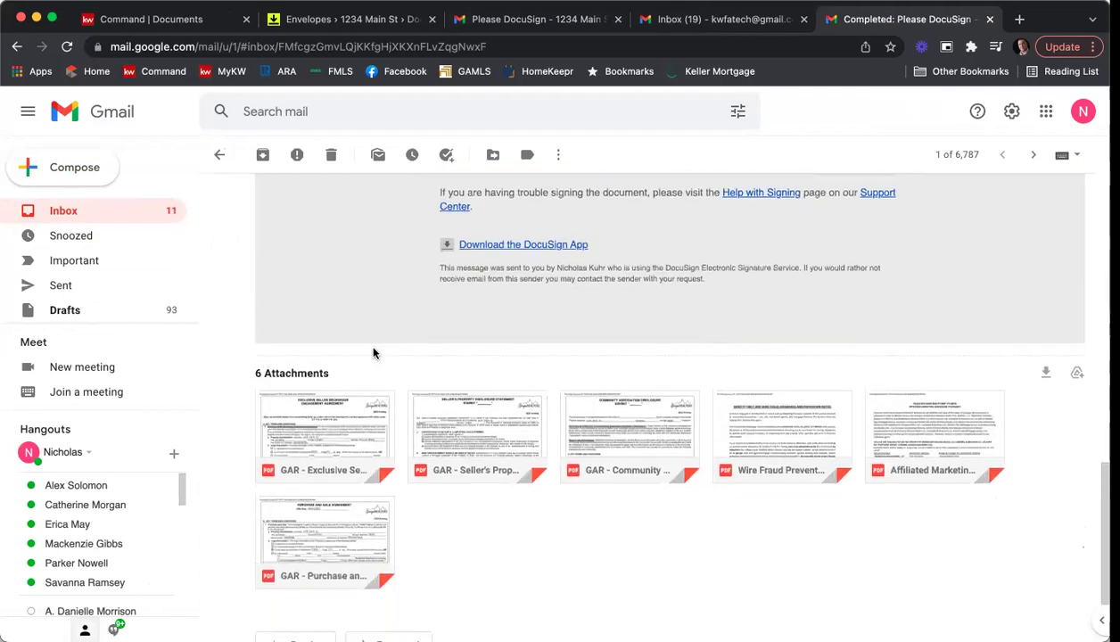
{"action": "scroll", "coordinate": [842, 578], "scroll_direction": "down", "scroll_amount": 1}
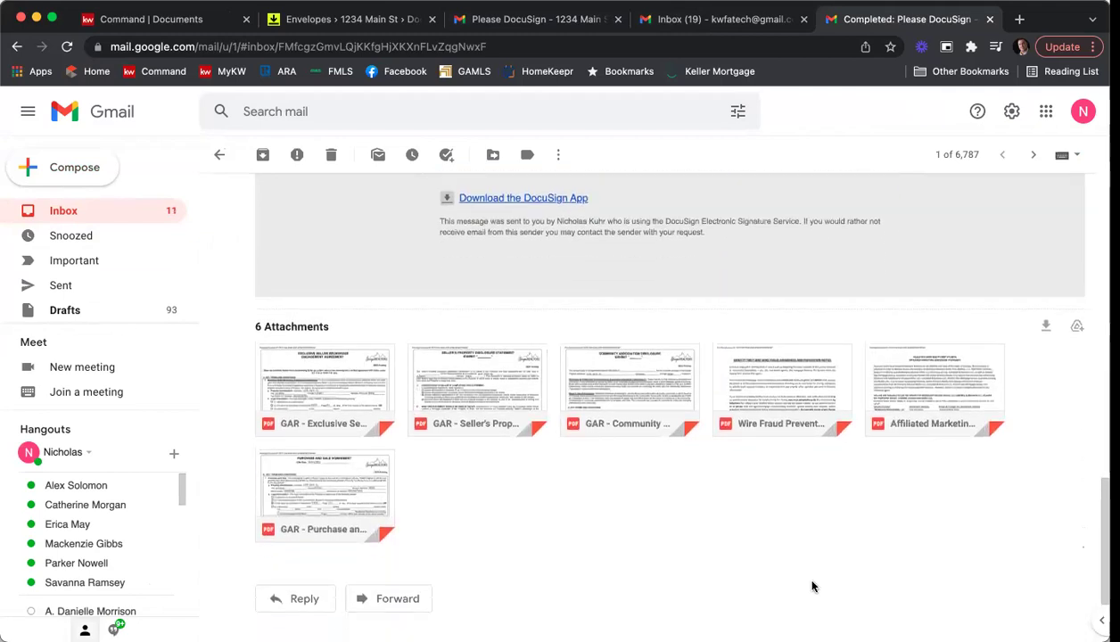
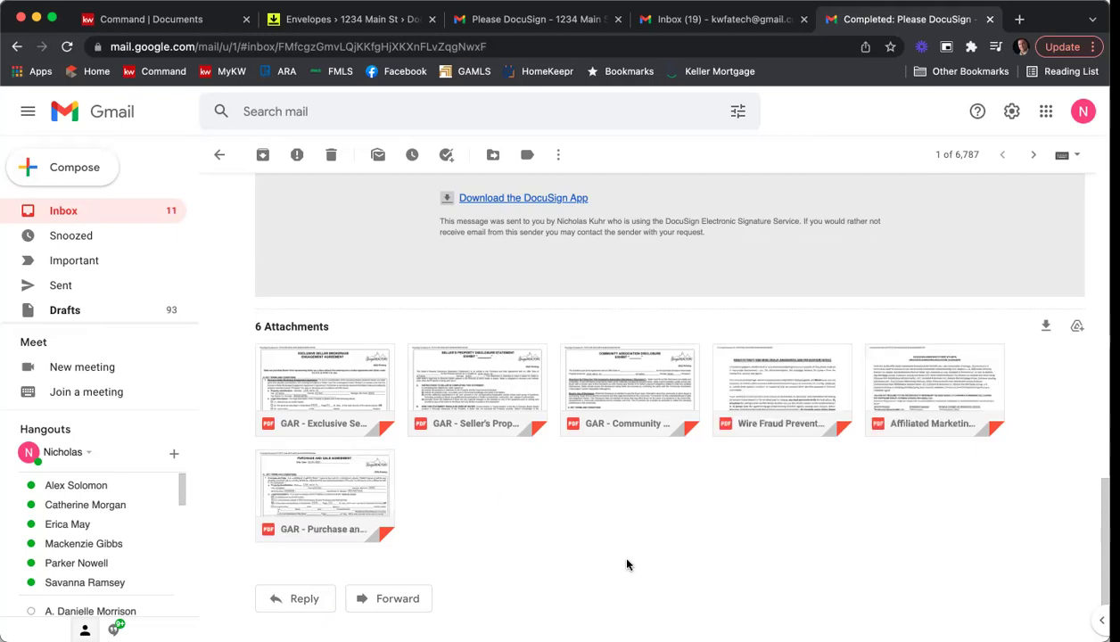
Refresh the room's Envelopes, confirm 1234 Main St ESLA & PSA shows Completed, then view Documents.
{"action": "mouse_move", "coordinate": [294, 423]}
{"action": "left_click", "coordinate": [299, 21]}
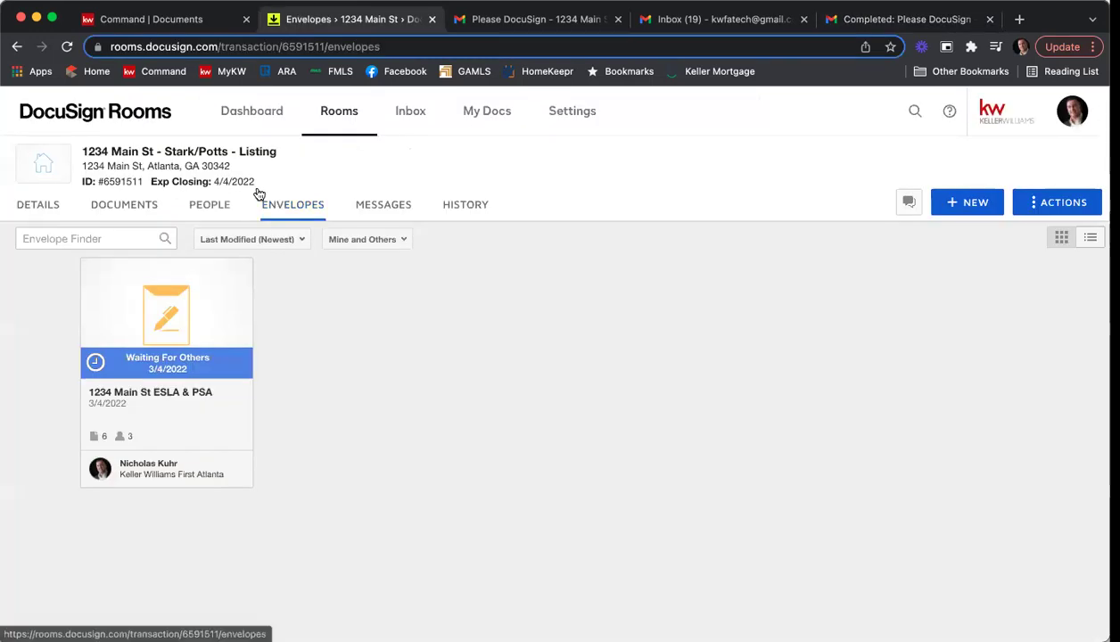
{"action": "left_click", "coordinate": [66, 46]}
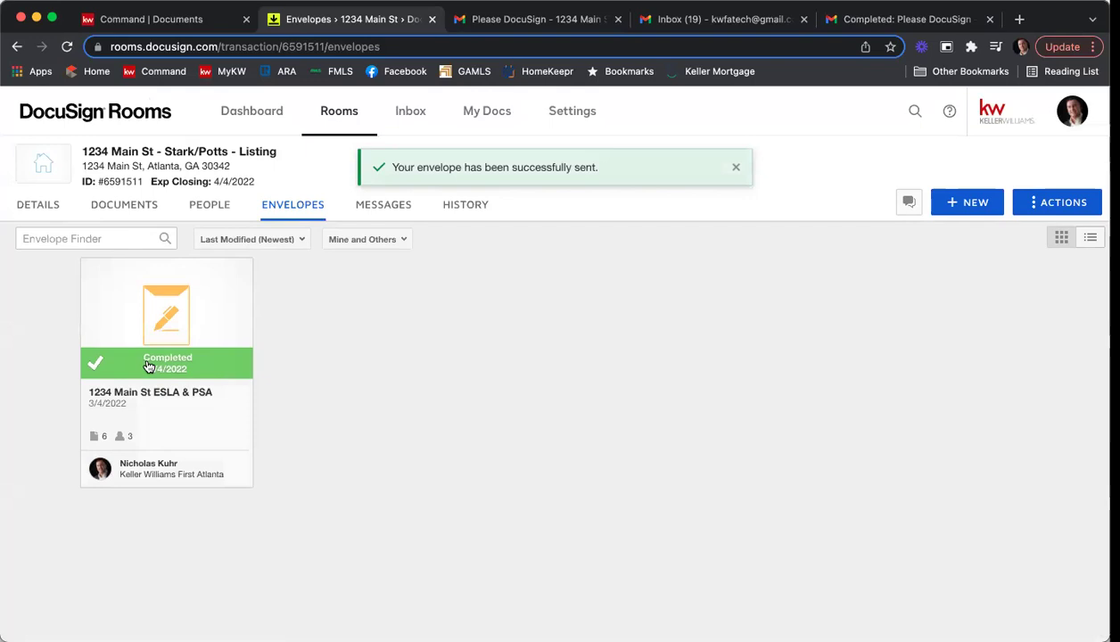
{"action": "left_click", "coordinate": [174, 314]}
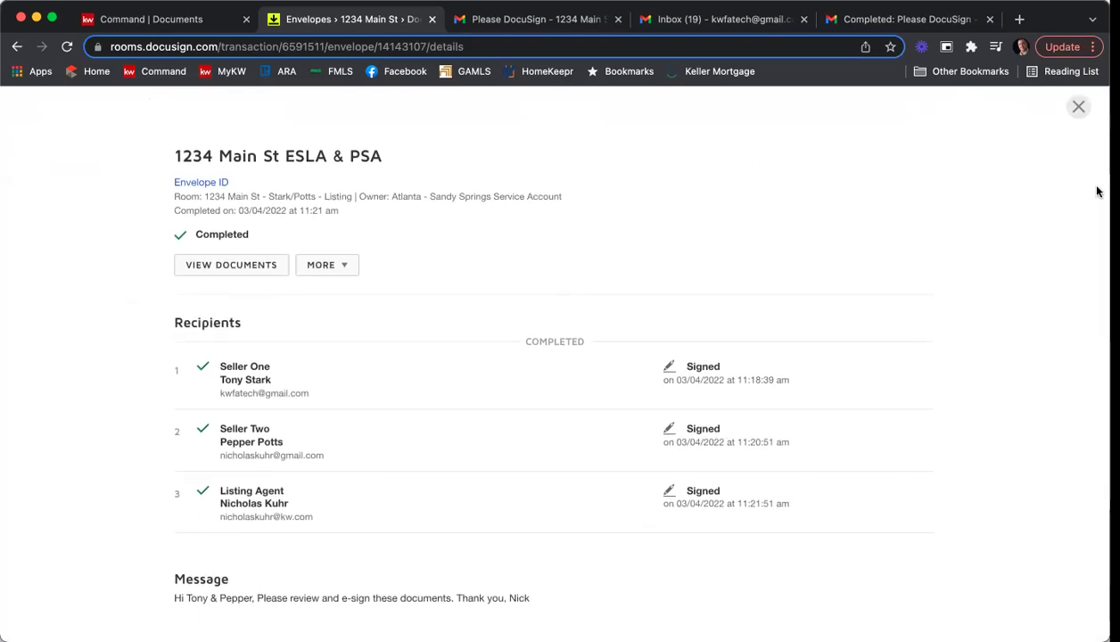
{"action": "left_click", "coordinate": [1077, 108]}
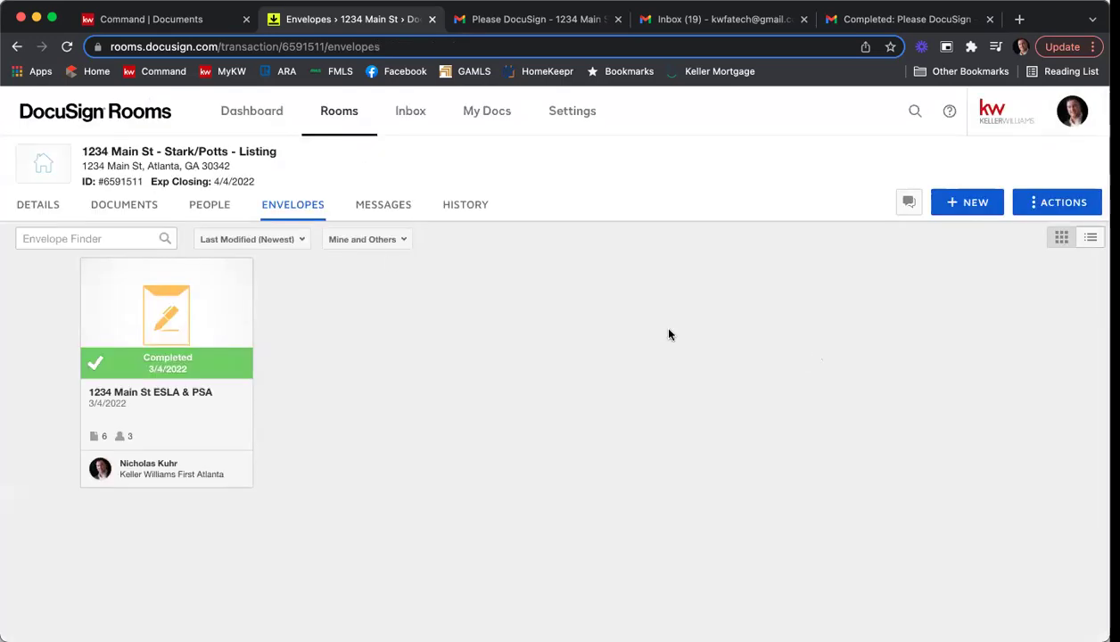
{"action": "left_click", "coordinate": [154, 210]}
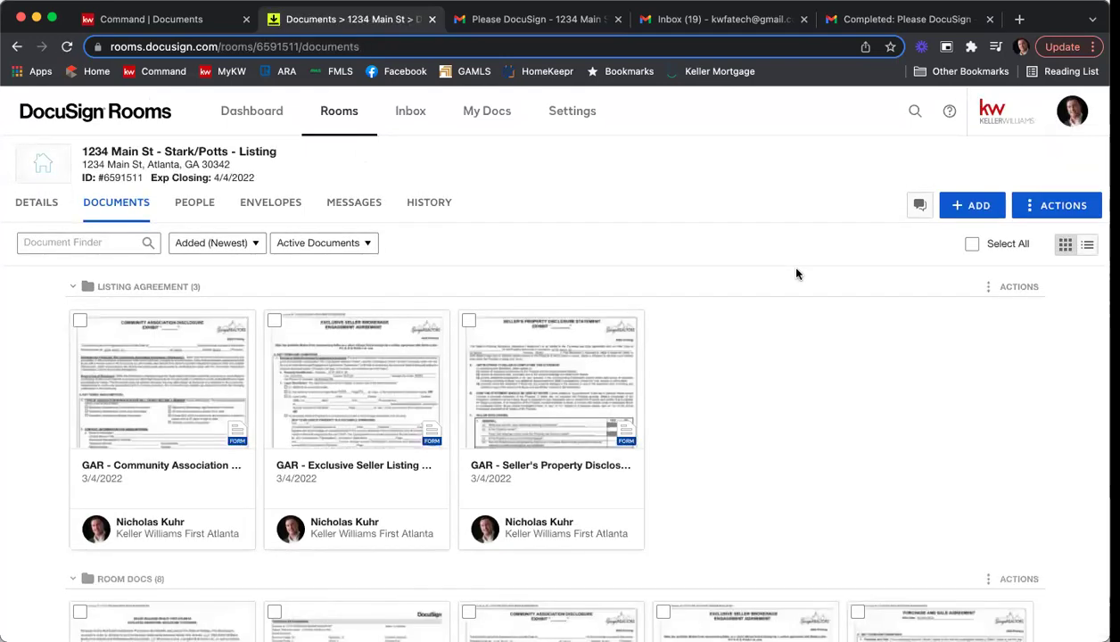
Select the signed Affiliated Marketing, Community Association, Seller's Property Disclosure and Wire Fraud documents.
{"action": "scroll", "coordinate": [796, 273], "scroll_direction": "down", "scroll_amount": 2}
{"action": "scroll", "coordinate": [796, 273], "scroll_direction": "down", "scroll_amount": 3}
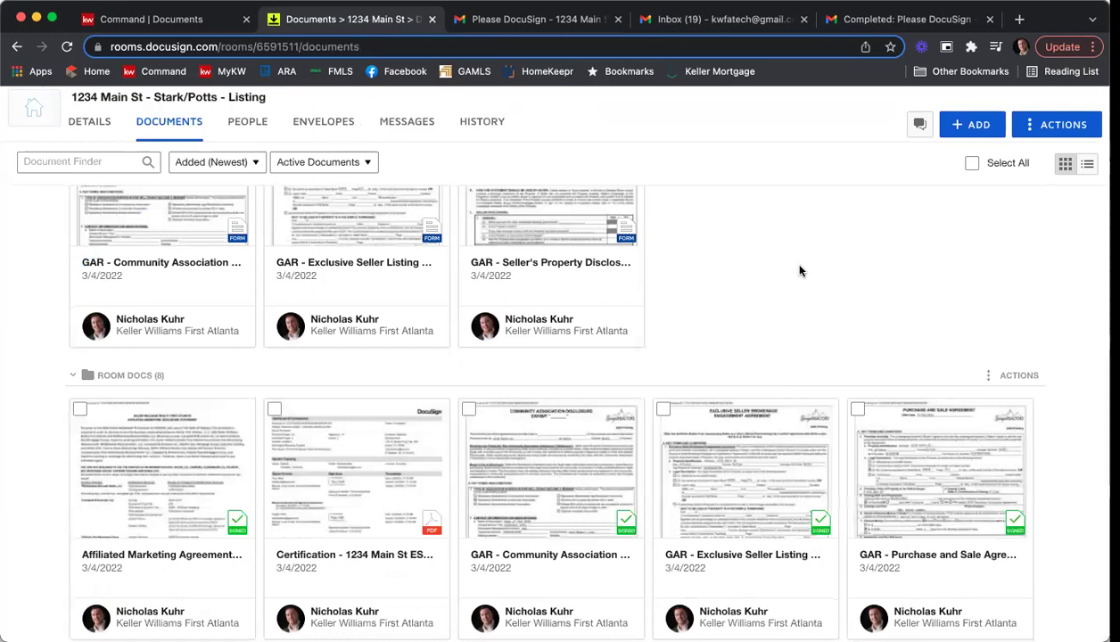
{"action": "scroll", "coordinate": [799, 271], "scroll_direction": "down", "scroll_amount": 2}
{"action": "scroll", "coordinate": [799, 271], "scroll_direction": "down", "scroll_amount": 1}
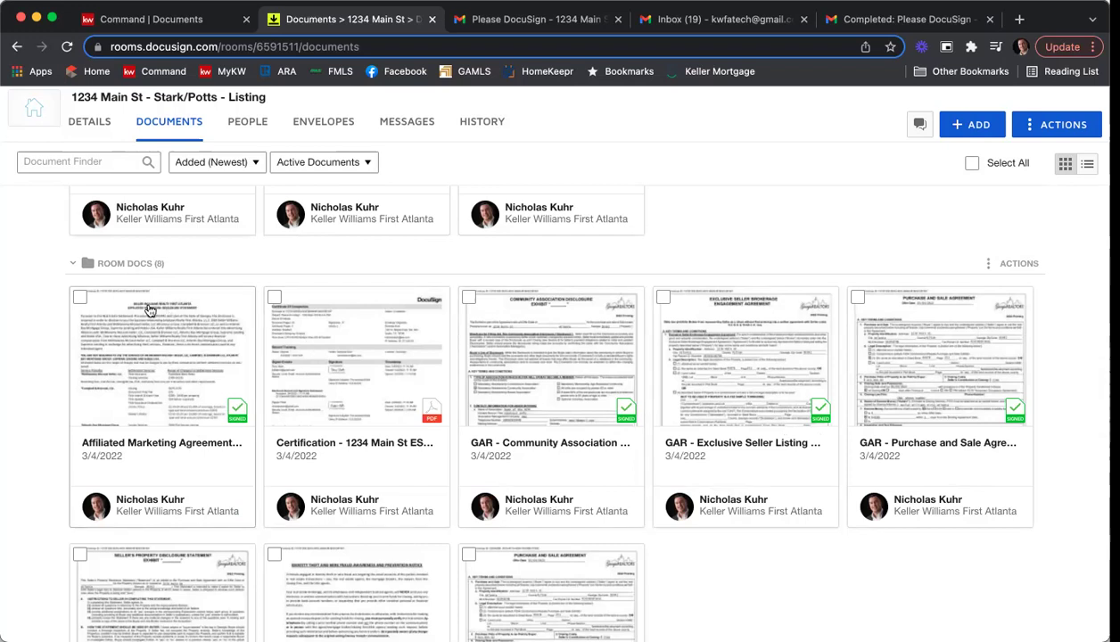
{"action": "left_click", "coordinate": [81, 297]}
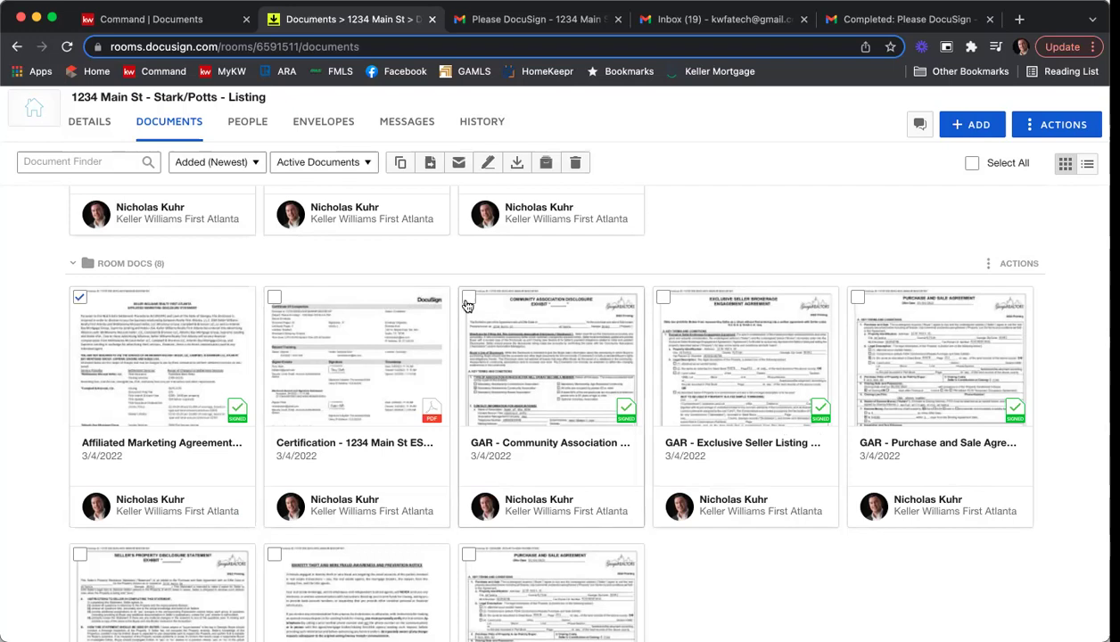
{"action": "left_click", "coordinate": [468, 297]}
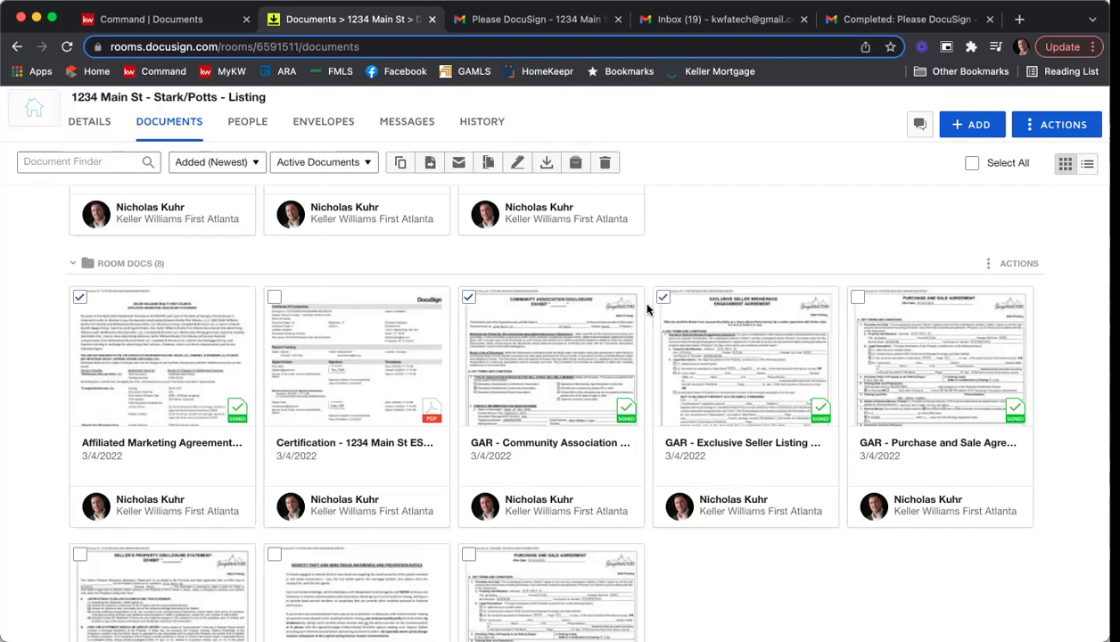
{"action": "scroll", "coordinate": [634, 298], "scroll_direction": "down", "scroll_amount": 5}
{"action": "left_click", "coordinate": [79, 330]}
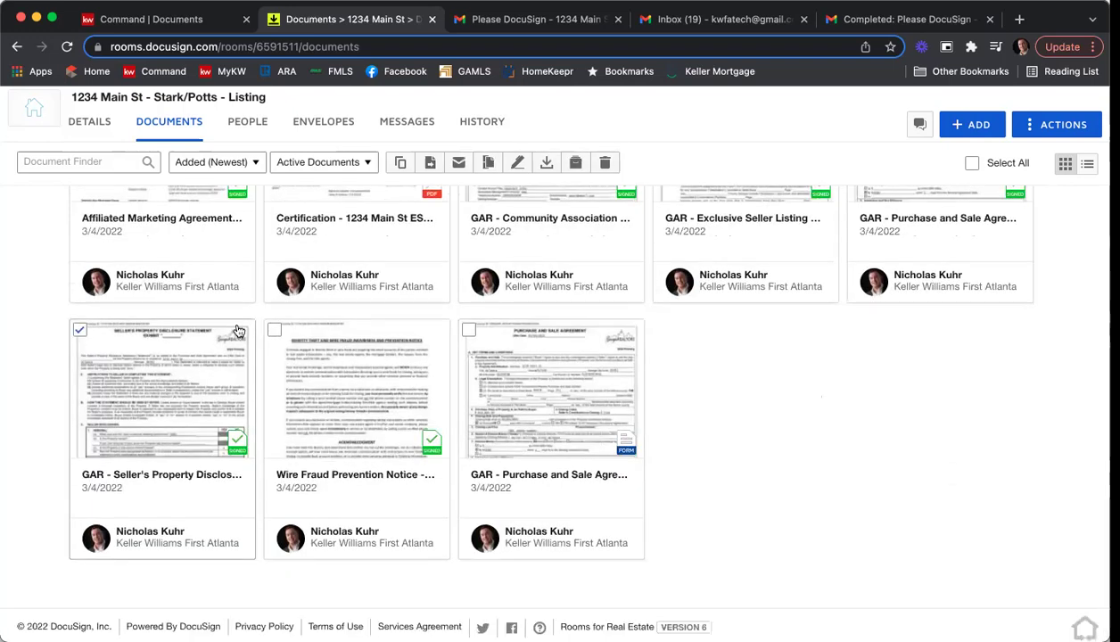
{"action": "left_click", "coordinate": [272, 330]}
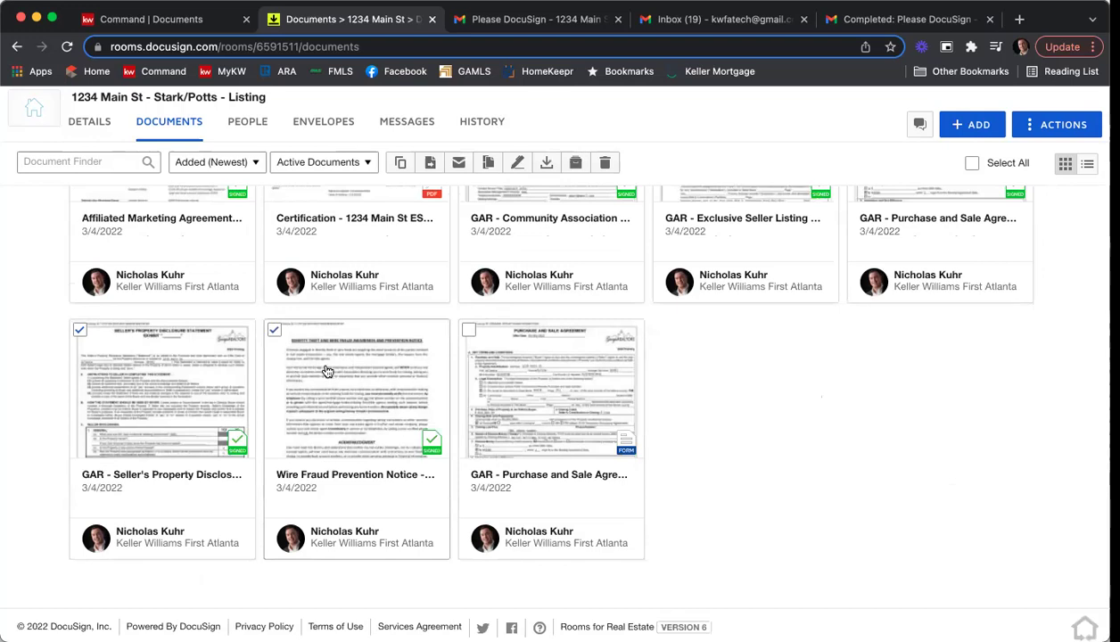
{"action": "scroll", "coordinate": [320, 363], "scroll_direction": "up", "scroll_amount": 3}
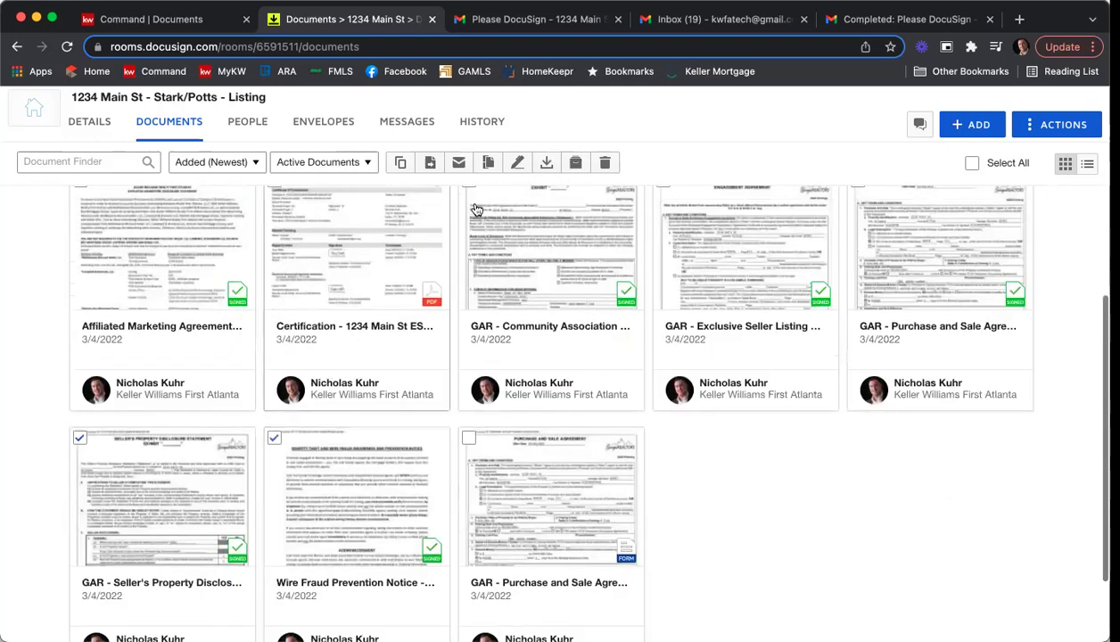
Move the selected signed documents into the room's Listing Agreement folder.
{"action": "left_click", "coordinate": [429, 164]}
{"action": "left_click", "coordinate": [459, 267]}
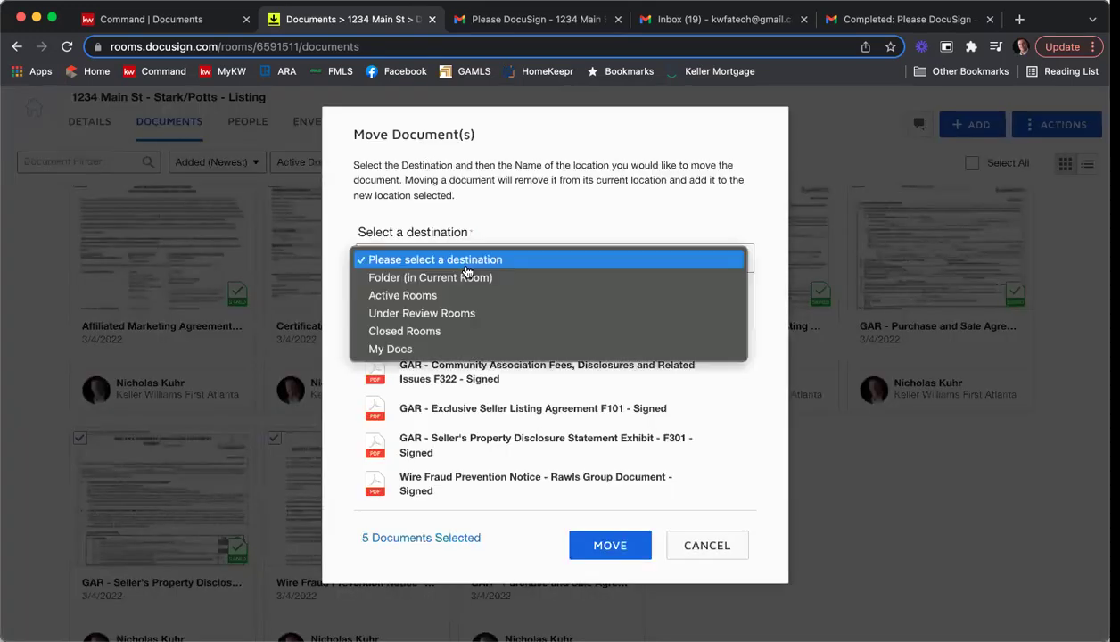
{"action": "left_click", "coordinate": [463, 278]}
{"action": "left_click", "coordinate": [457, 296]}
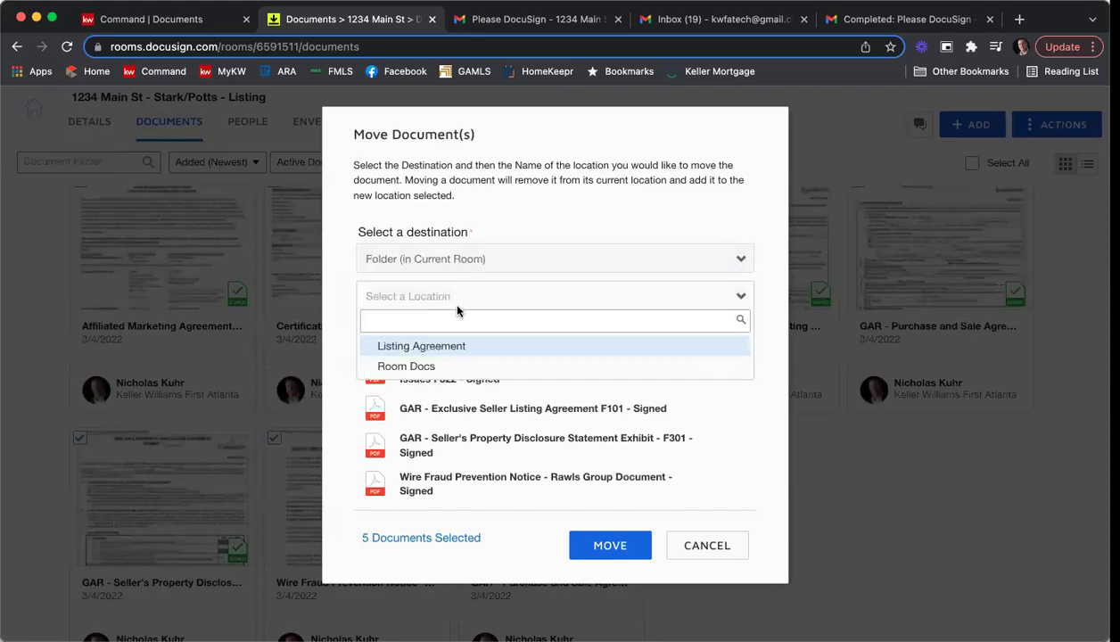
{"action": "left_click", "coordinate": [451, 347]}
{"action": "left_click", "coordinate": [611, 547]}
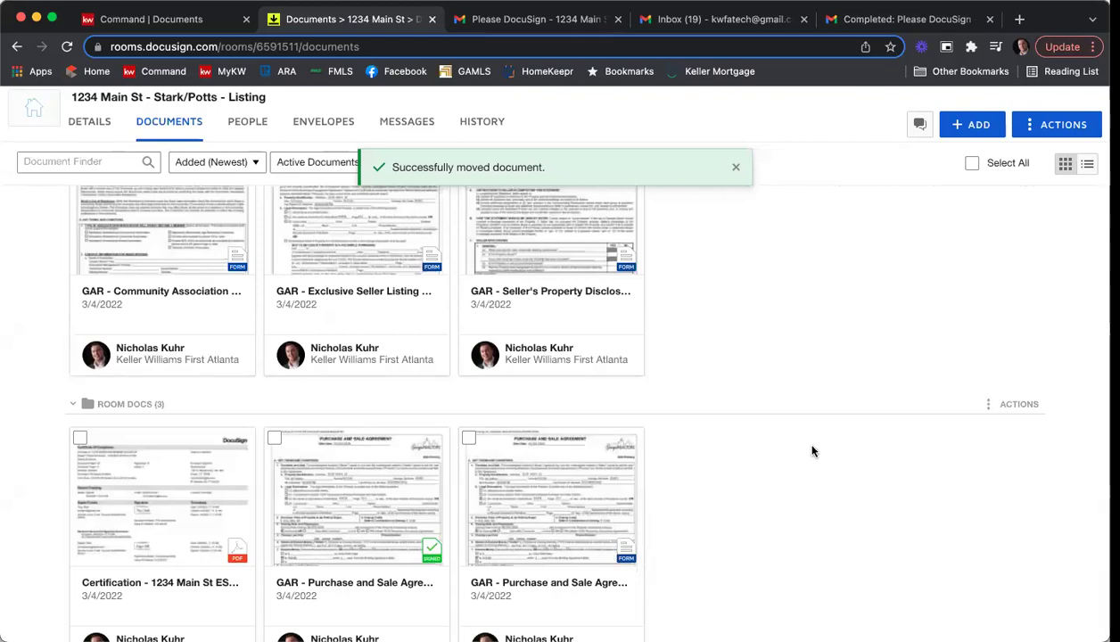
{"action": "scroll", "coordinate": [811, 451], "scroll_direction": "up", "scroll_amount": 2}
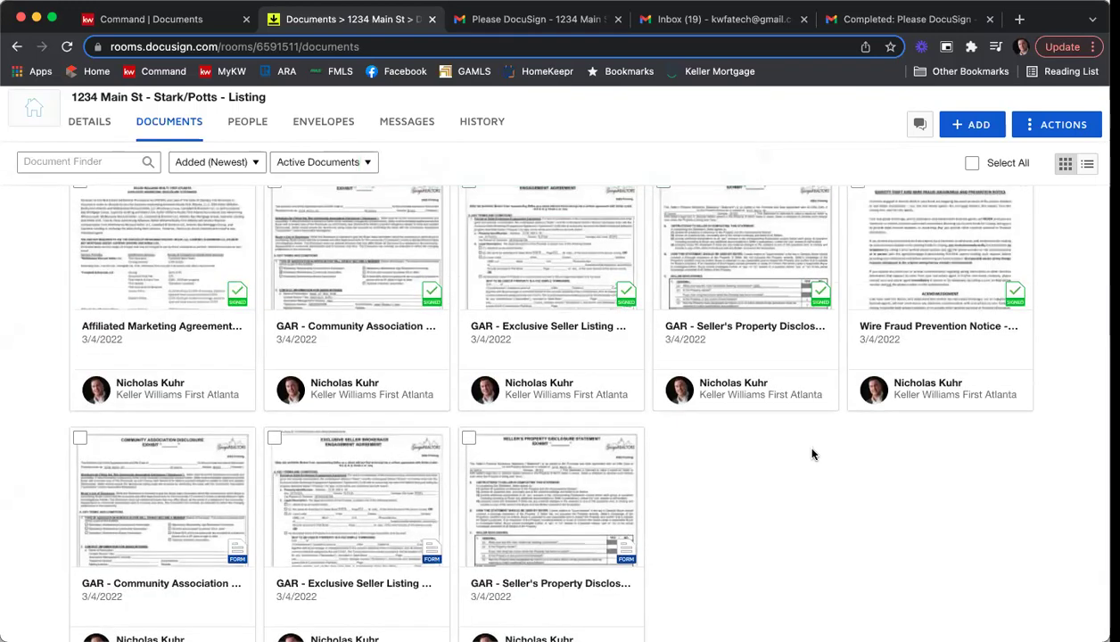
{"action": "scroll", "coordinate": [811, 454], "scroll_direction": "down", "scroll_amount": 5}
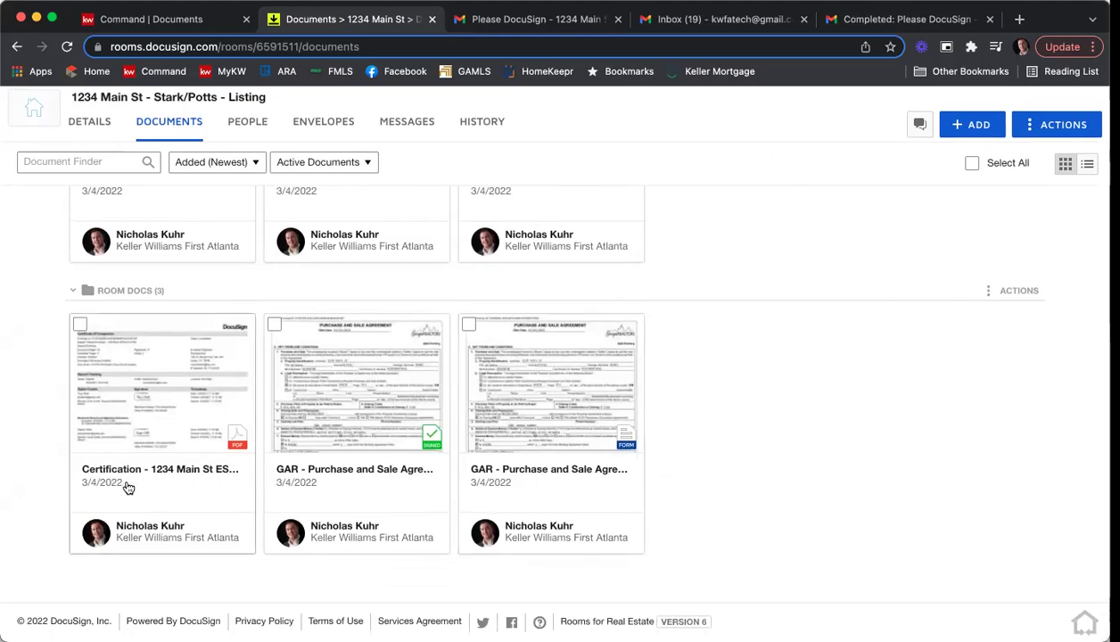
Read through the signing certificate of completion, then return to the KW Command Documents checklist.
{"action": "left_click", "coordinate": [165, 411]}
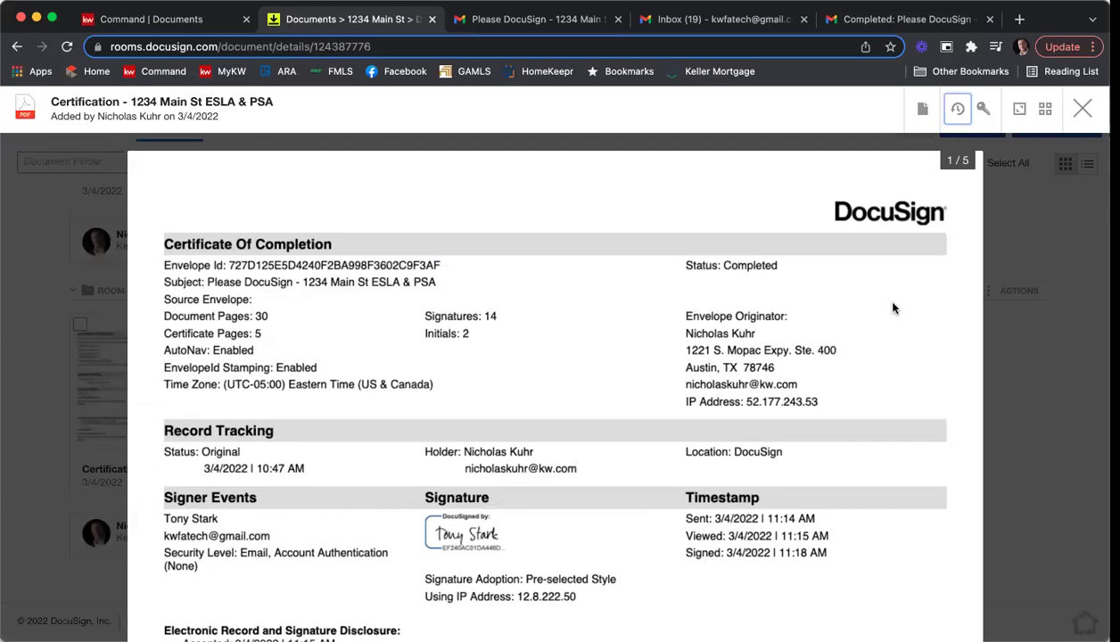
{"action": "scroll", "coordinate": [477, 393], "scroll_direction": "down", "scroll_amount": 3}
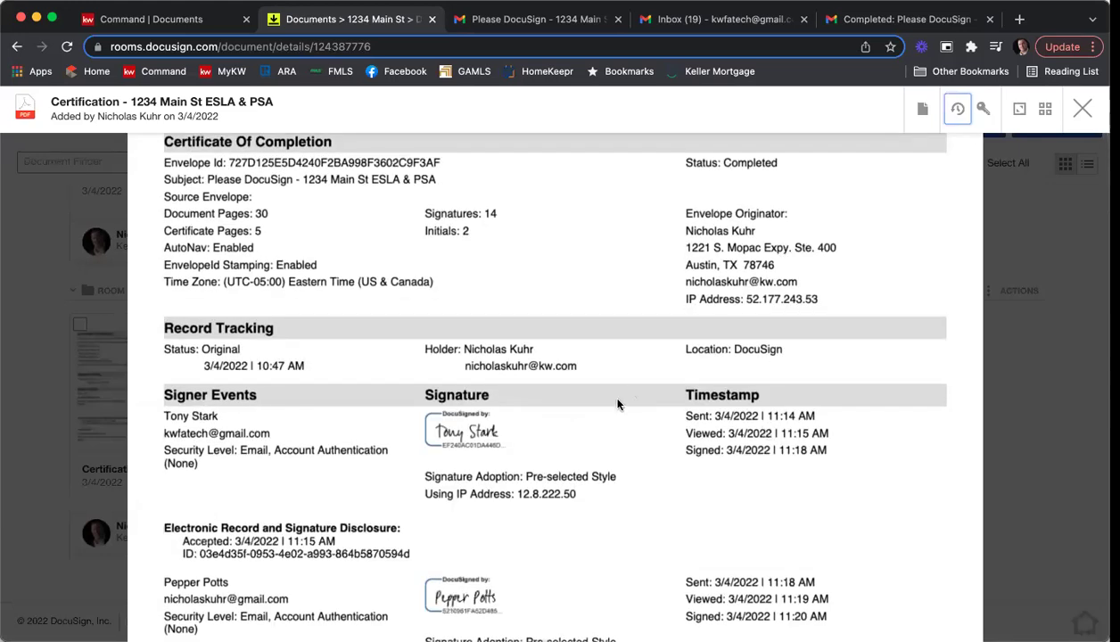
{"action": "scroll", "coordinate": [624, 401], "scroll_direction": "down", "scroll_amount": 5}
{"action": "scroll", "coordinate": [636, 402], "scroll_direction": "down", "scroll_amount": 18}
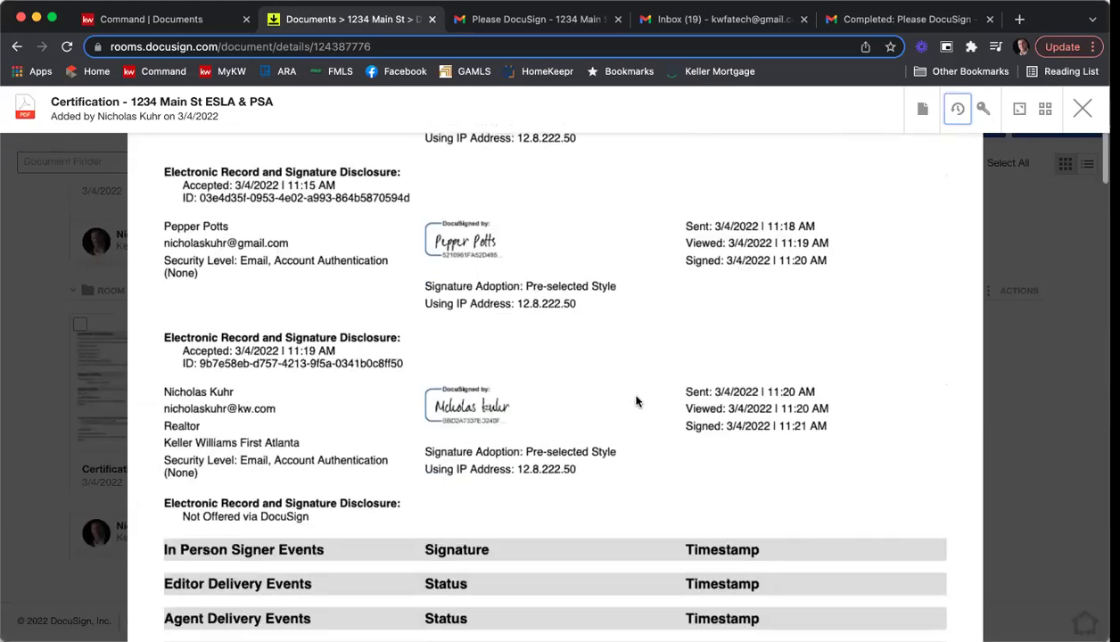
{"action": "scroll", "coordinate": [635, 401], "scroll_direction": "down", "scroll_amount": 8}
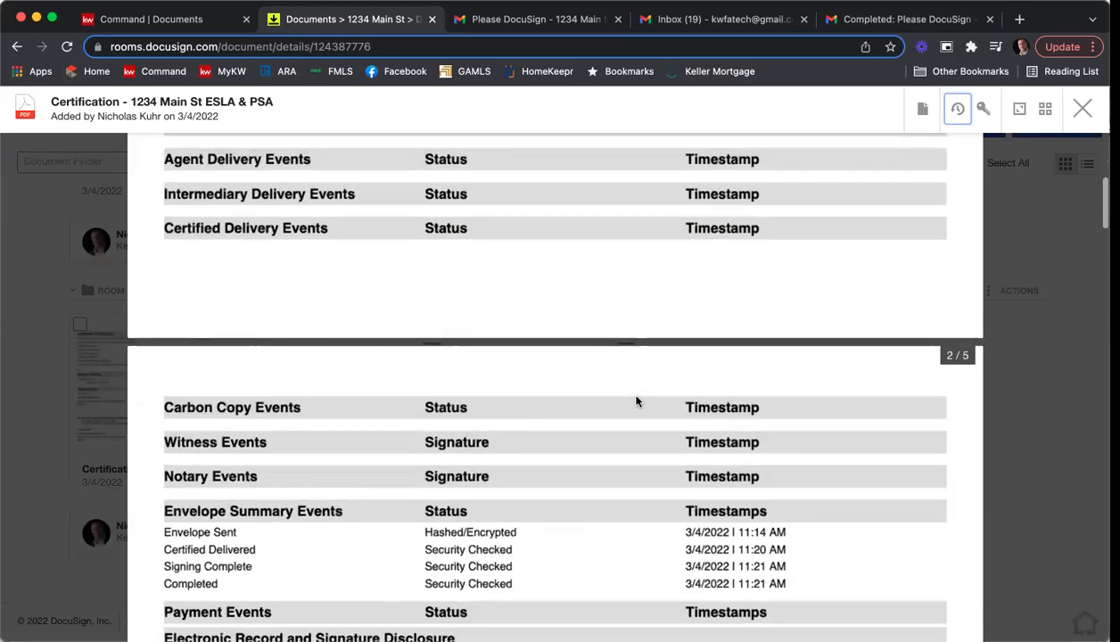
{"action": "scroll", "coordinate": [635, 401], "scroll_direction": "down", "scroll_amount": 11}
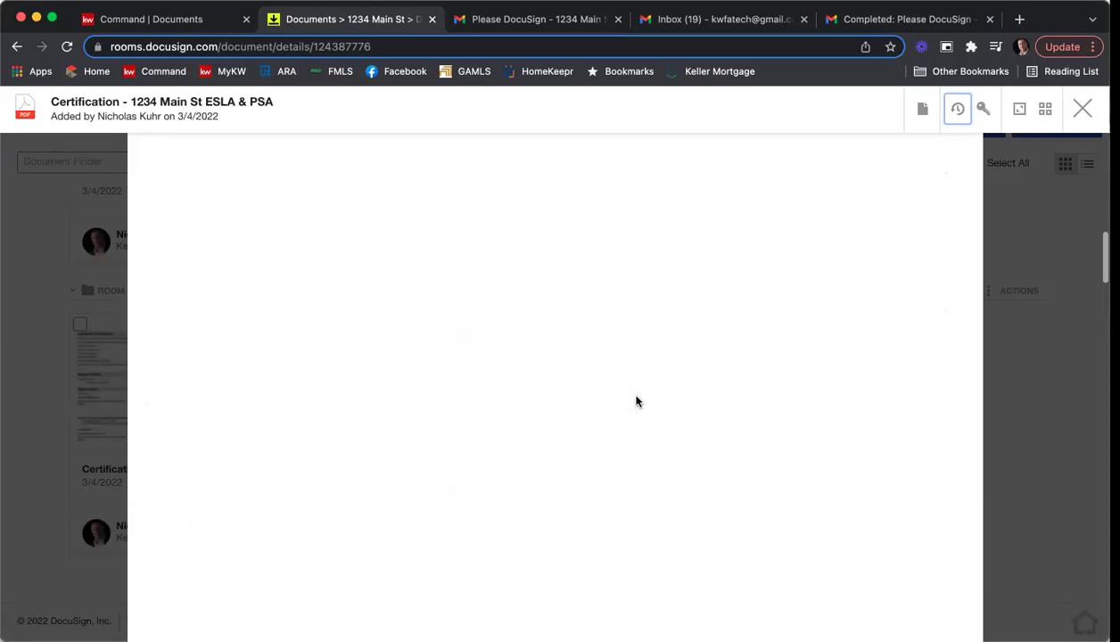
{"action": "scroll", "coordinate": [636, 401], "scroll_direction": "up", "scroll_amount": 20}
{"action": "left_click", "coordinate": [1079, 114]}
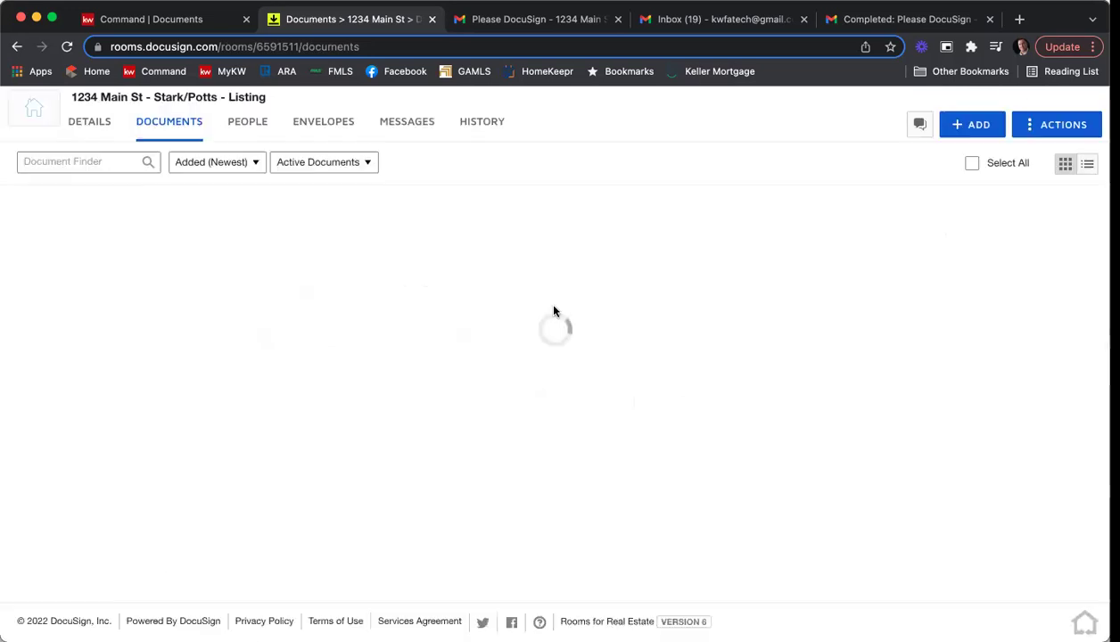
{"action": "scroll", "coordinate": [811, 324], "scroll_direction": "up", "scroll_amount": 10}
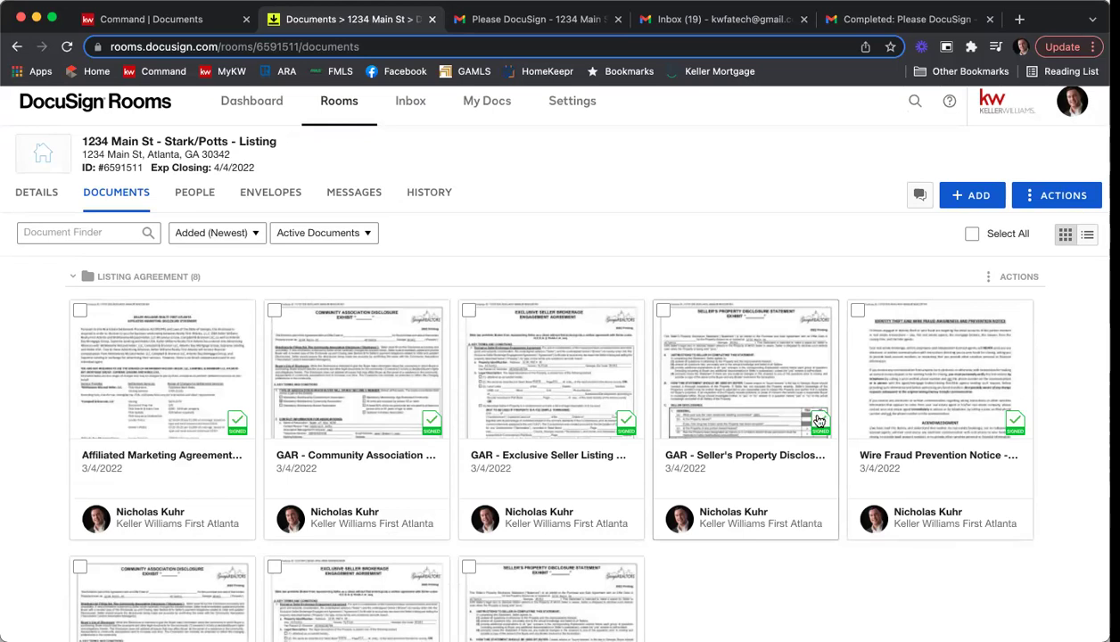
{"action": "left_click", "coordinate": [161, 22]}
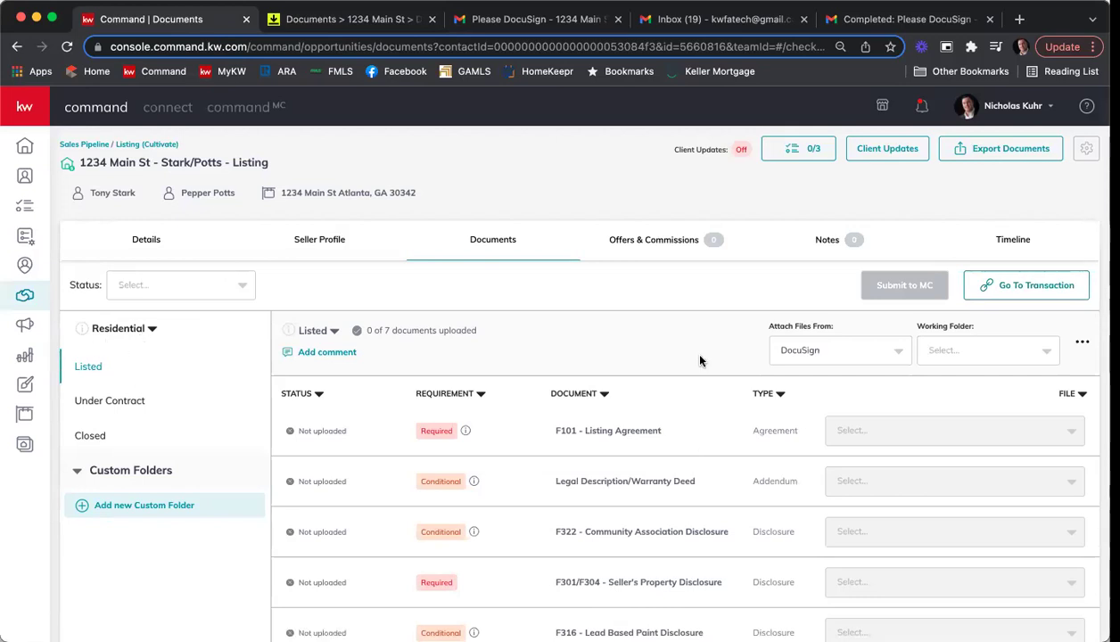
Set Attach Files From to DocuSign and choose Listing Agreement as the working folder.
{"action": "scroll", "coordinate": [699, 359], "scroll_direction": "down", "scroll_amount": 2}
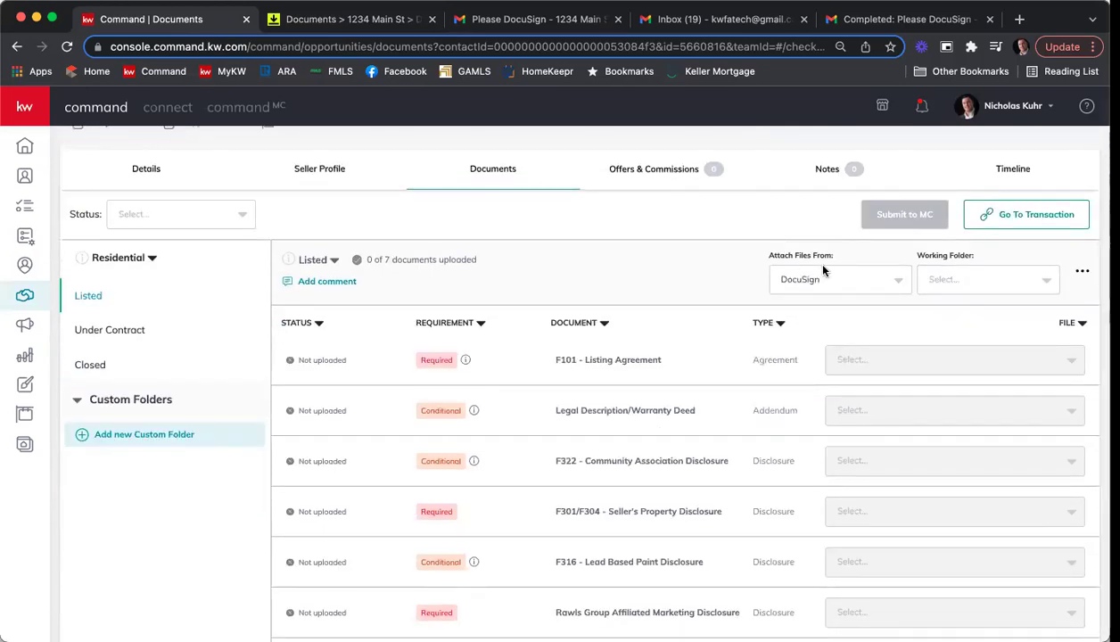
{"action": "left_click", "coordinate": [899, 282]}
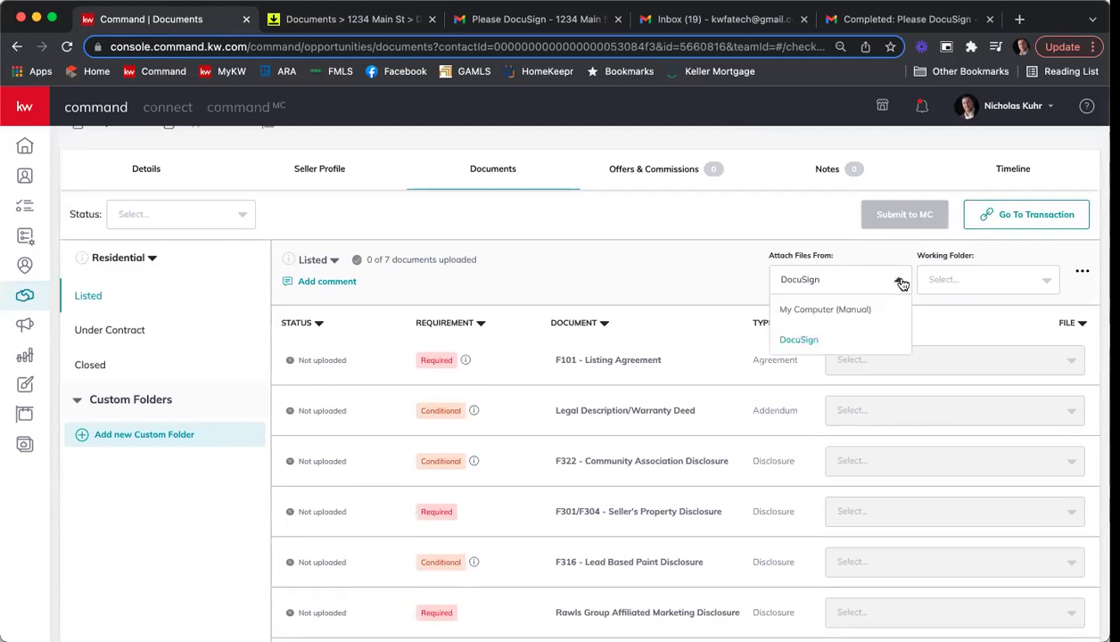
{"action": "left_click", "coordinate": [862, 312]}
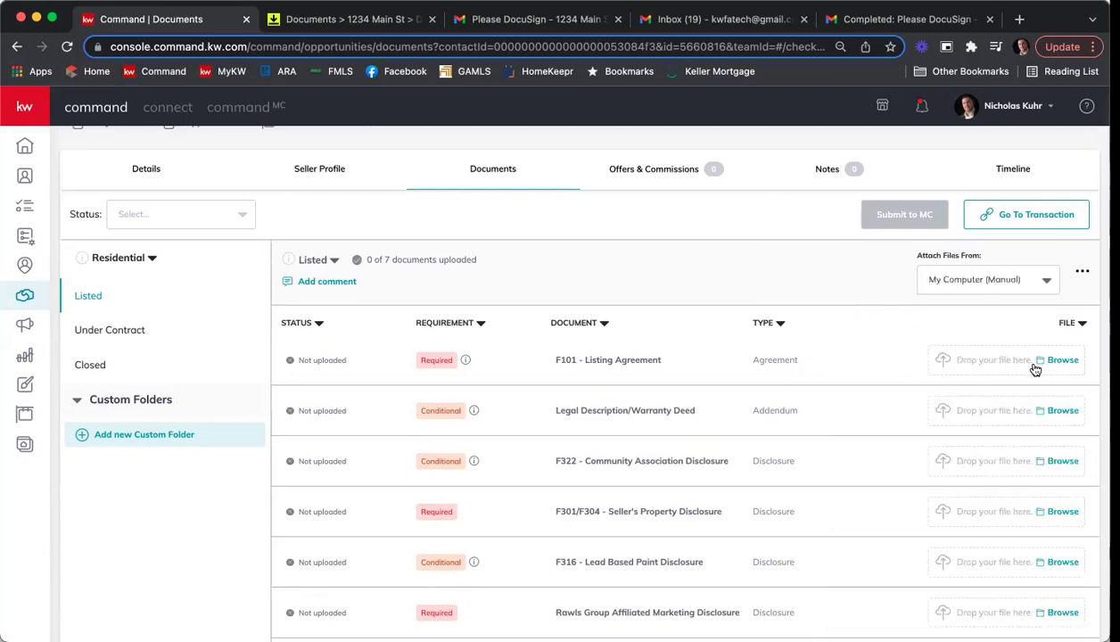
{"action": "left_click", "coordinate": [953, 277]}
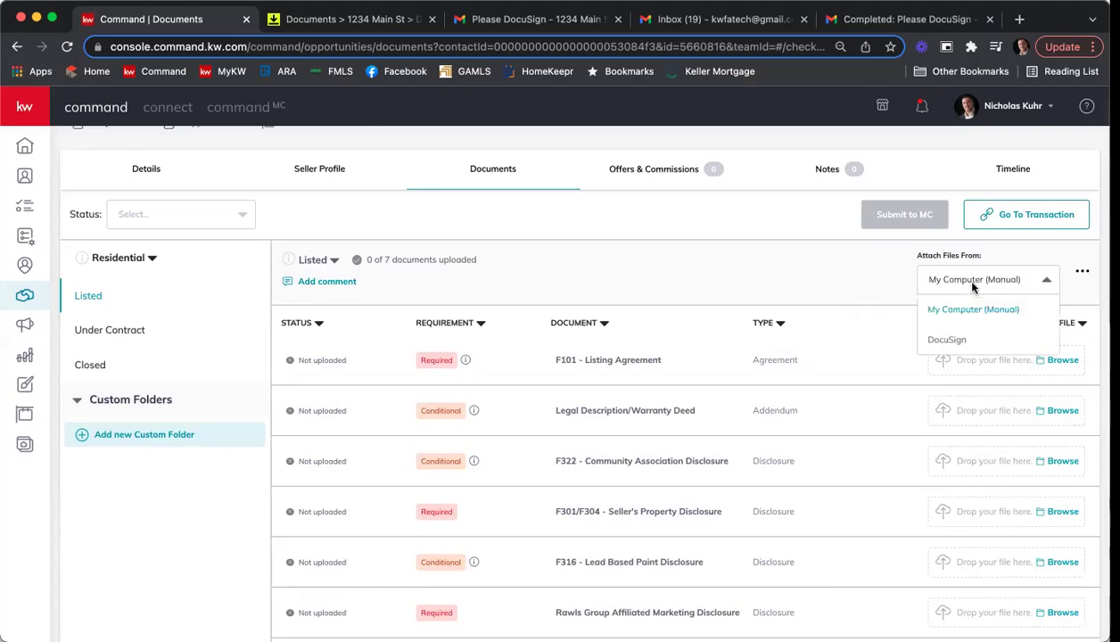
{"action": "left_click", "coordinate": [967, 339]}
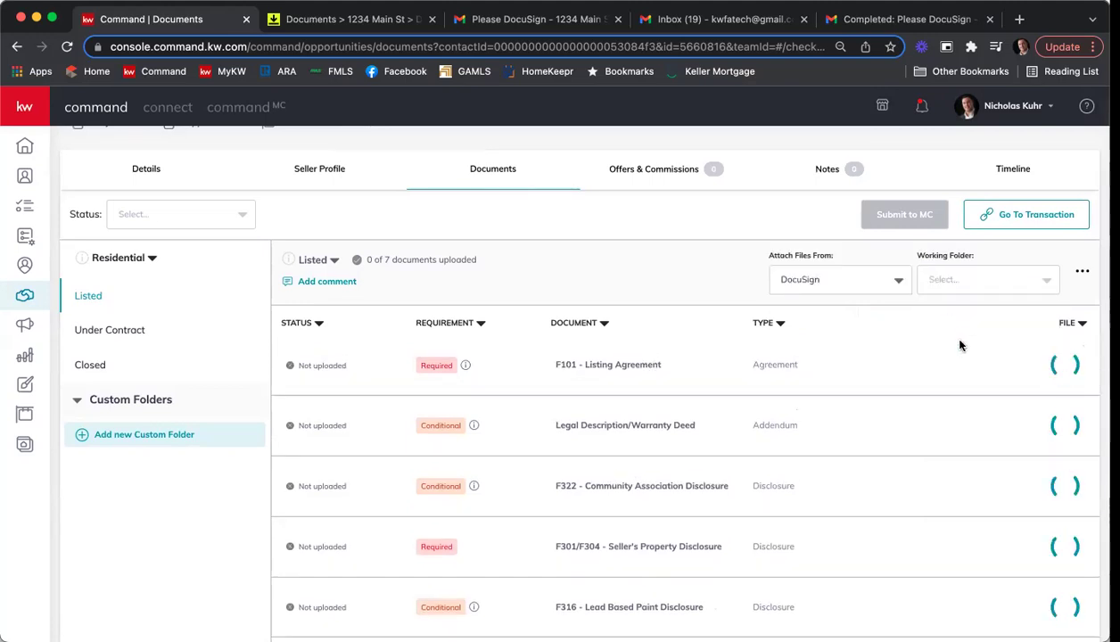
{"action": "left_click", "coordinate": [973, 280]}
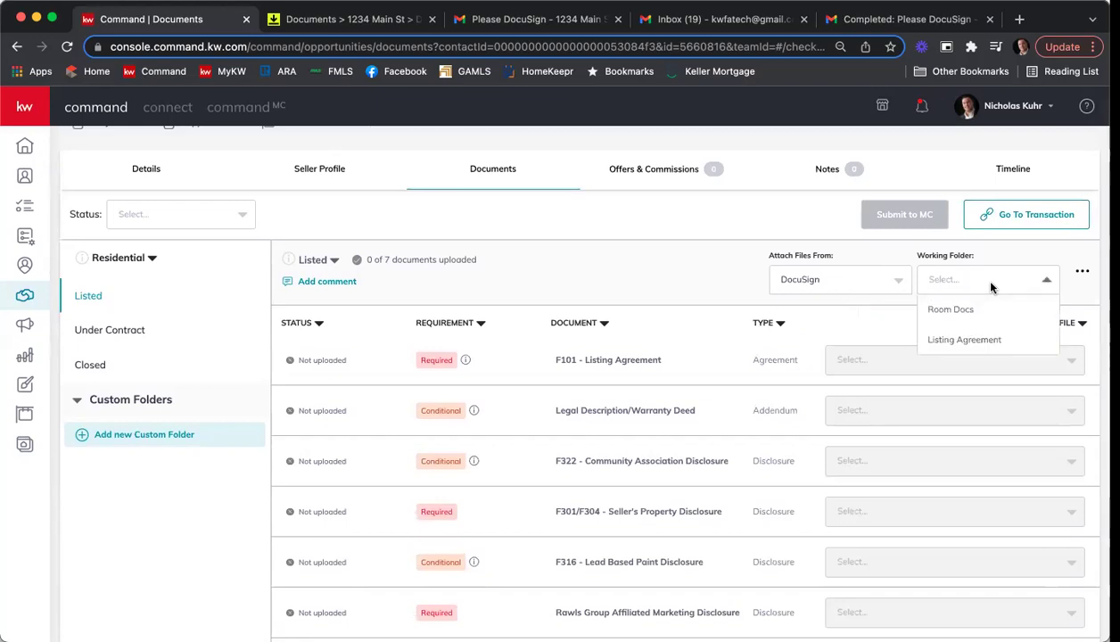
{"action": "left_click", "coordinate": [996, 342]}
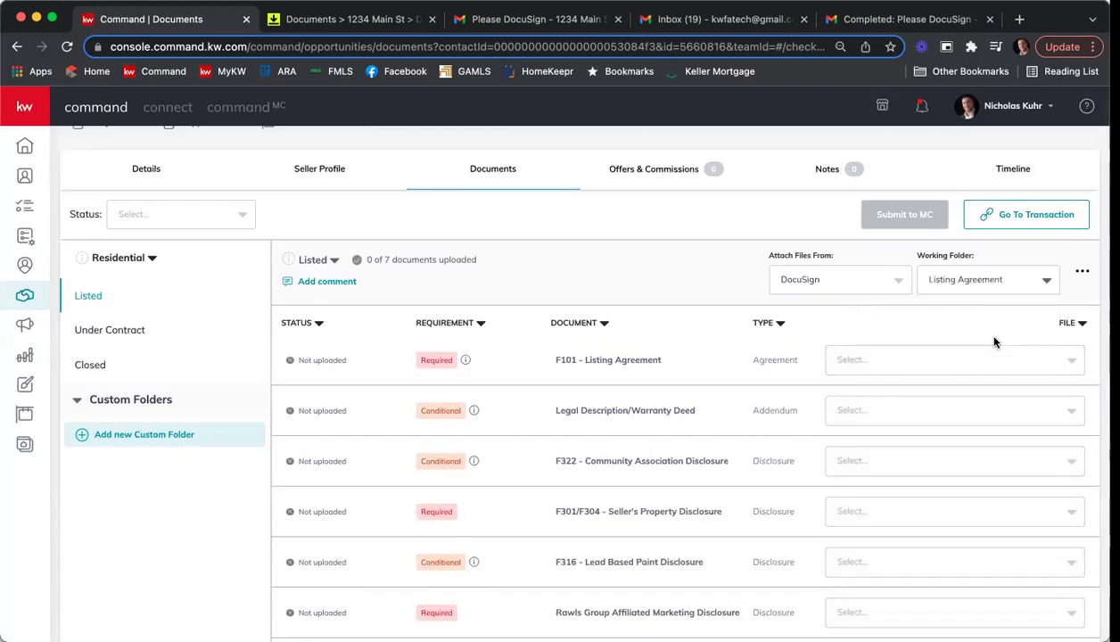
Attach 'GAR - Exclusive Seller Listing Agreement F101 - Signed.pdf' to the F101 - Listing Agreement row.
{"action": "left_click", "coordinate": [872, 365]}
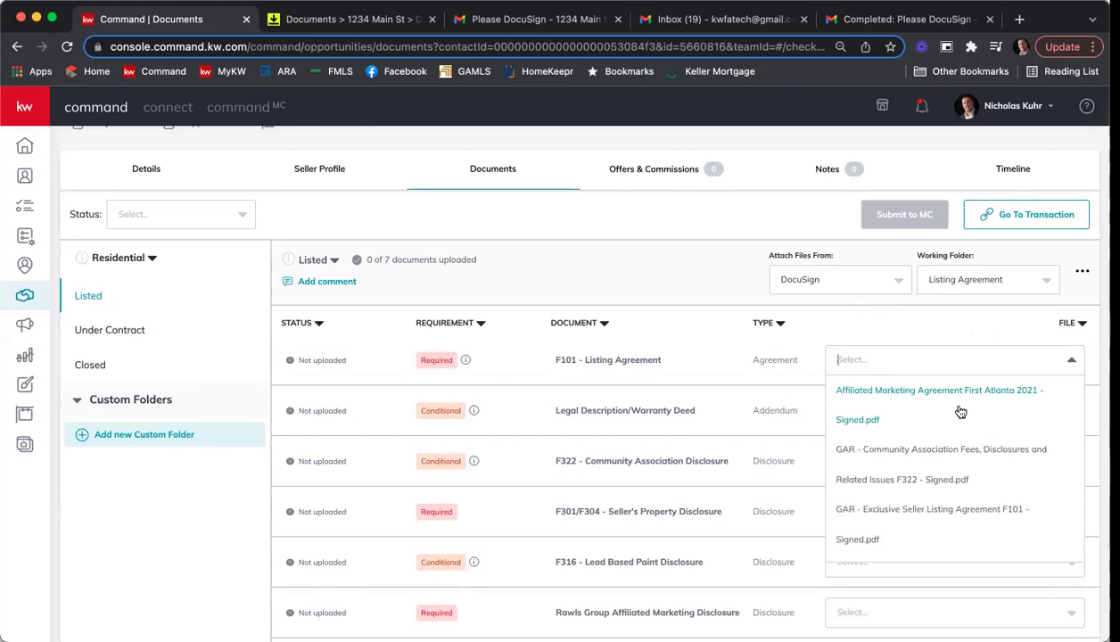
{"action": "scroll", "coordinate": [960, 413], "scroll_direction": "down", "scroll_amount": 2}
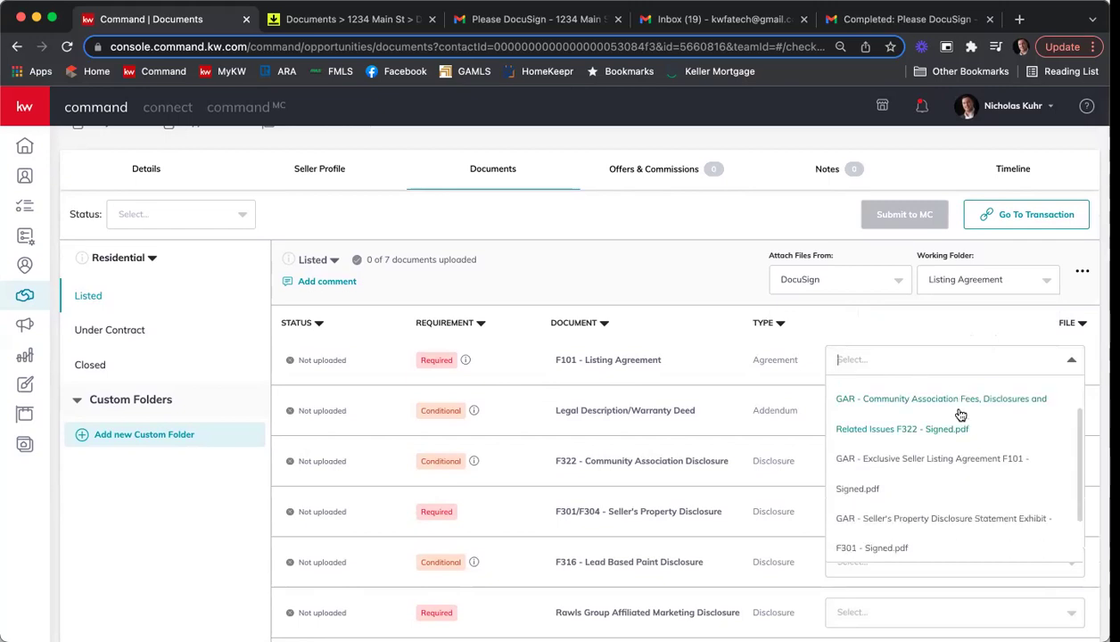
{"action": "left_click", "coordinate": [905, 467]}
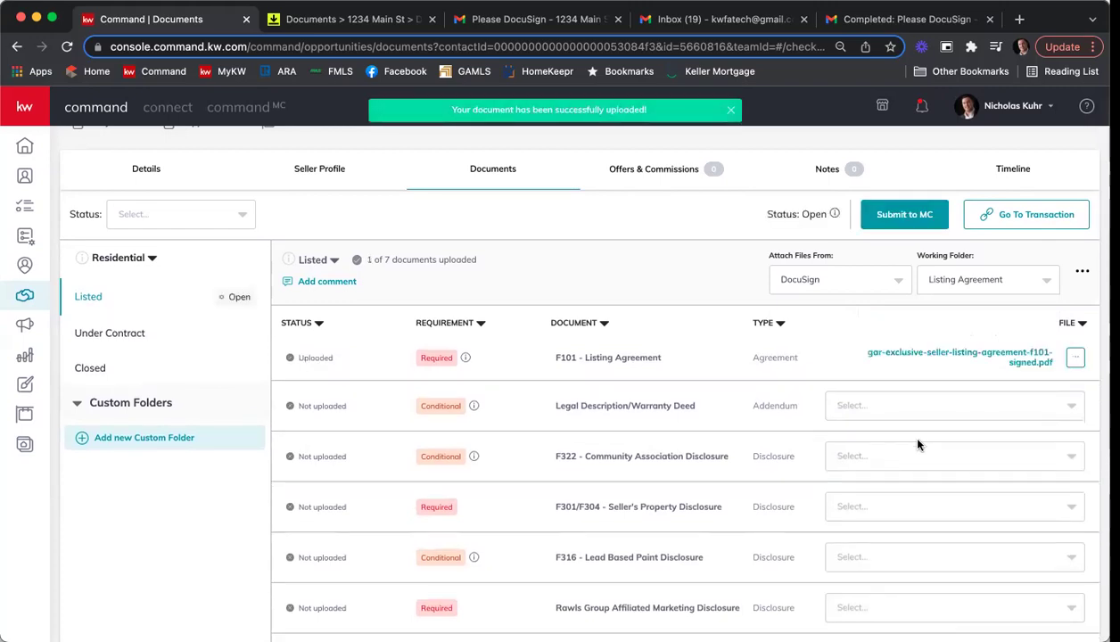
{"action": "scroll", "coordinate": [925, 354], "scroll_direction": "down", "scroll_amount": 1}
{"action": "left_click", "coordinate": [936, 334]}
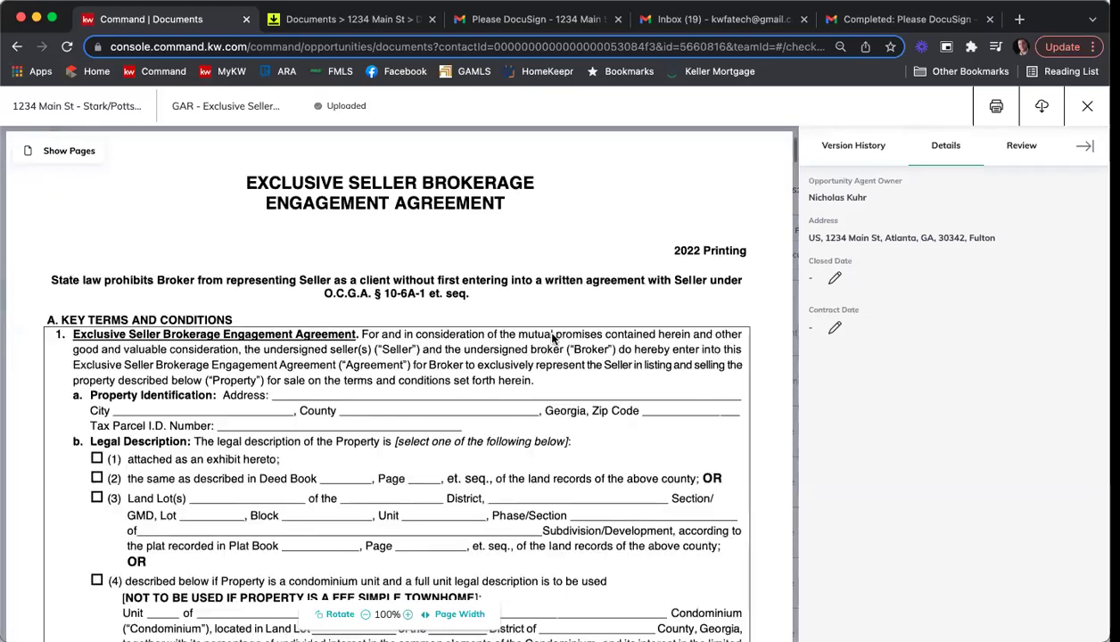
{"action": "scroll", "coordinate": [535, 344], "scroll_direction": "down", "scroll_amount": 5}
{"action": "scroll", "coordinate": [480, 348], "scroll_direction": "down", "scroll_amount": 20}
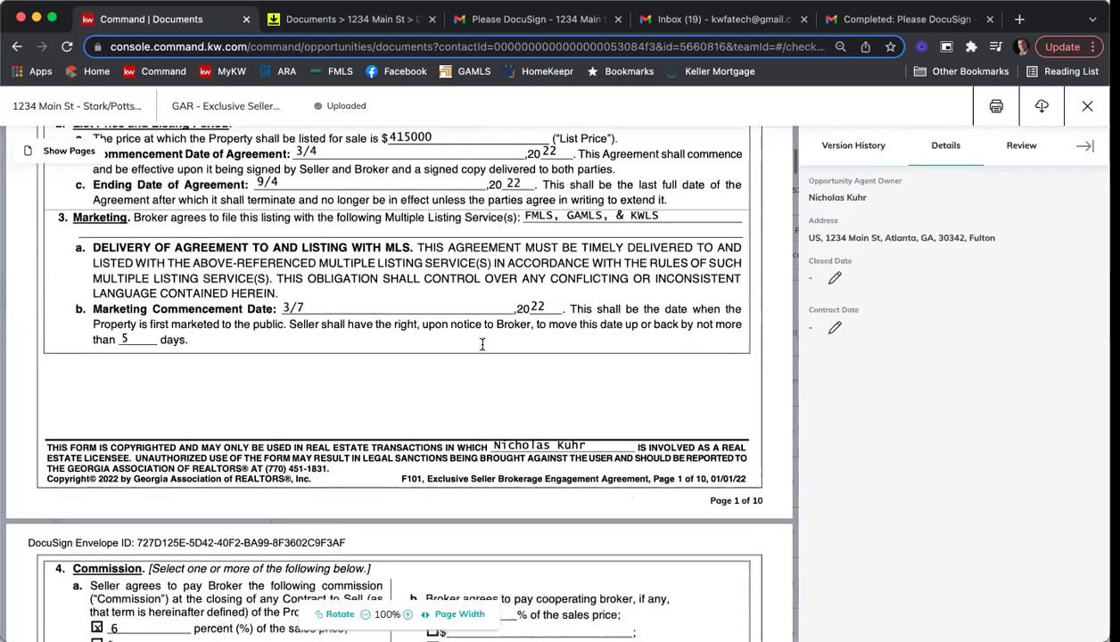
{"action": "scroll", "coordinate": [484, 349], "scroll_direction": "up", "scroll_amount": 5}
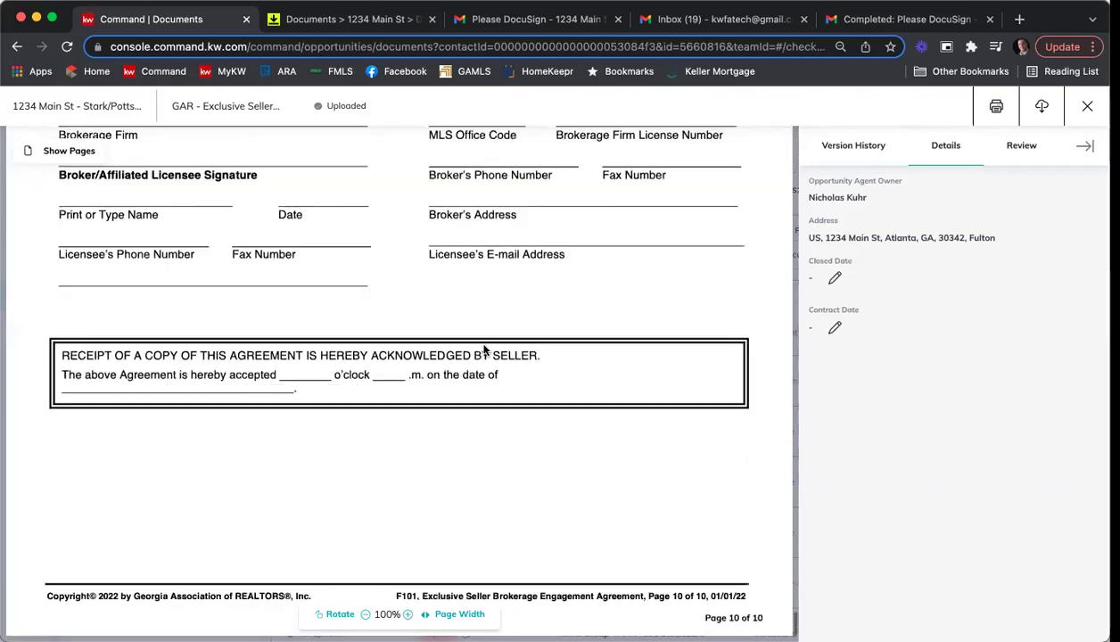
{"action": "scroll", "coordinate": [637, 388], "scroll_direction": "down", "scroll_amount": 5}
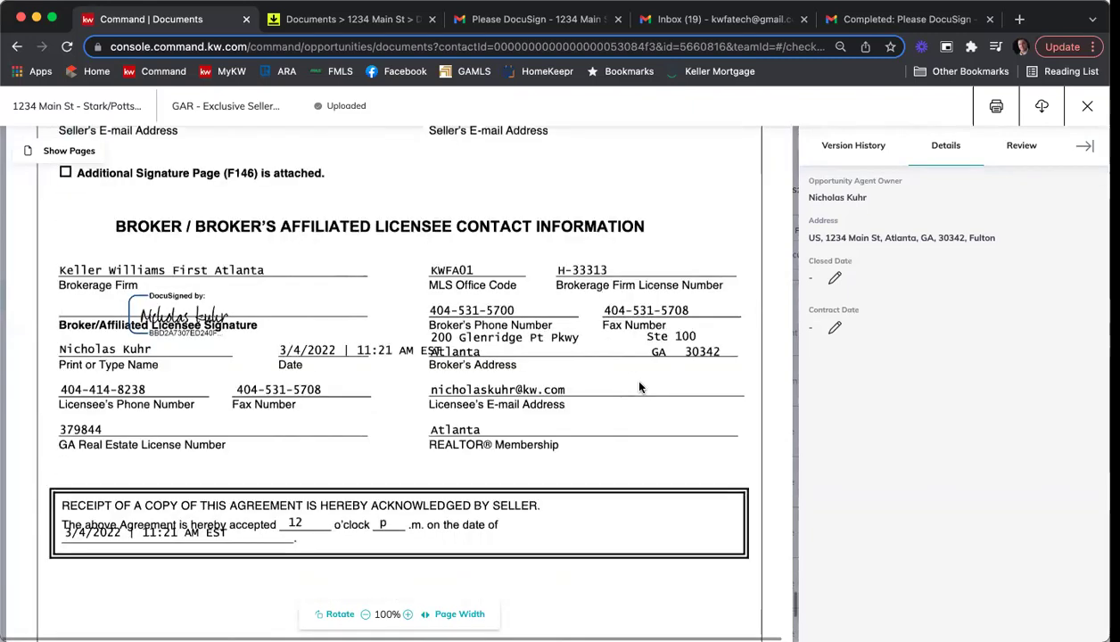
{"action": "left_click", "coordinate": [1086, 105]}
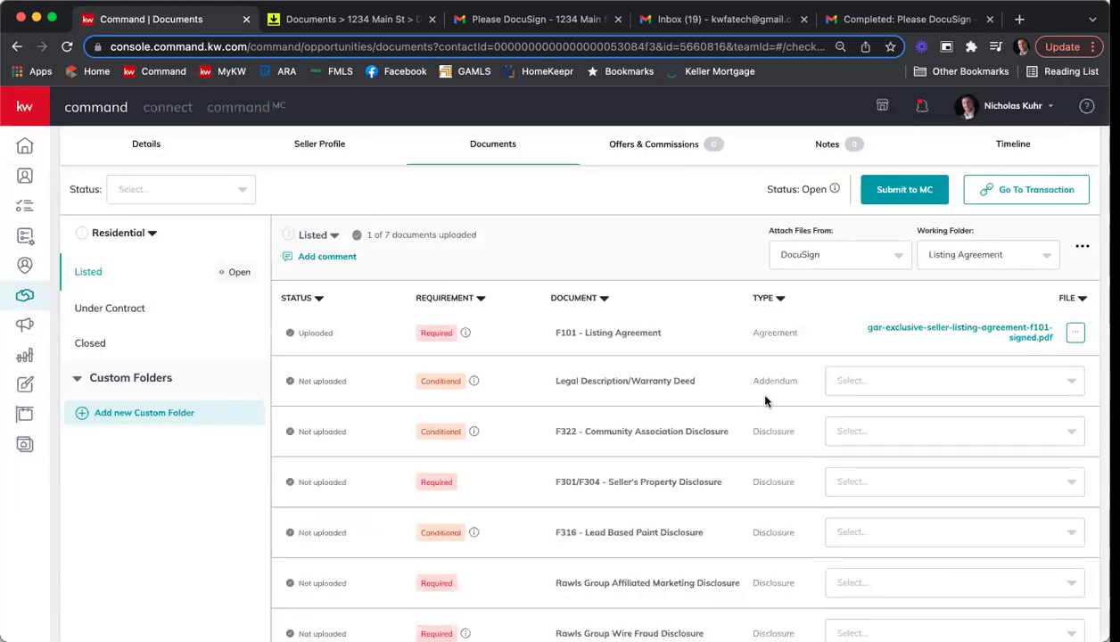
{"action": "scroll", "coordinate": [802, 383], "scroll_direction": "down", "scroll_amount": 1}
Attach the signed F322 community association PDF and the signed seller's property disclosure to F301/F304.
{"action": "left_click", "coordinate": [966, 398]}
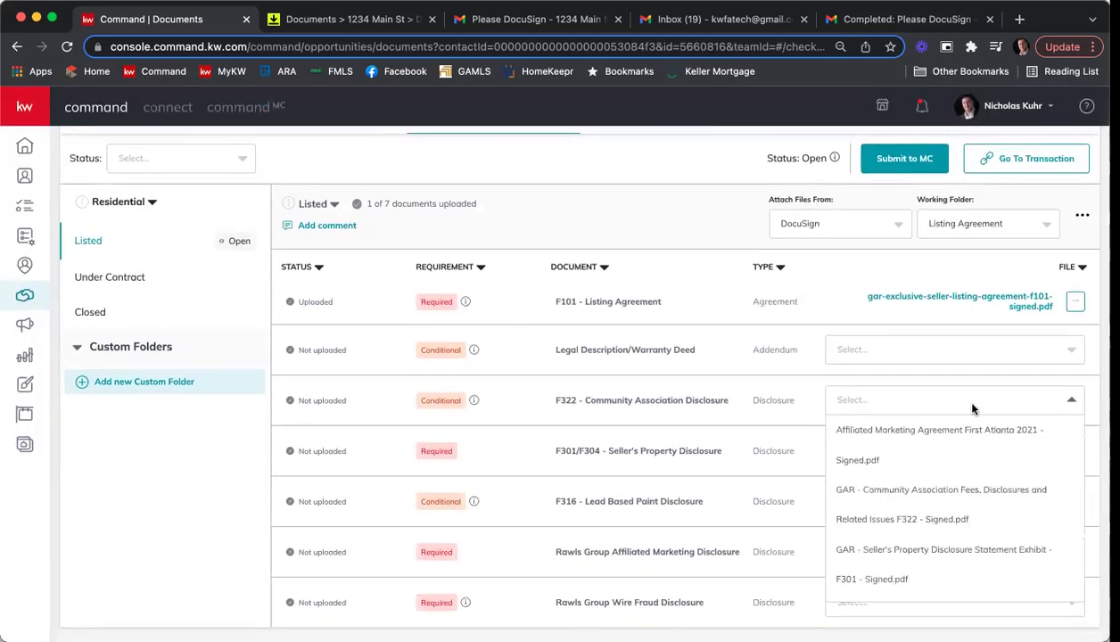
{"action": "left_click", "coordinate": [973, 493]}
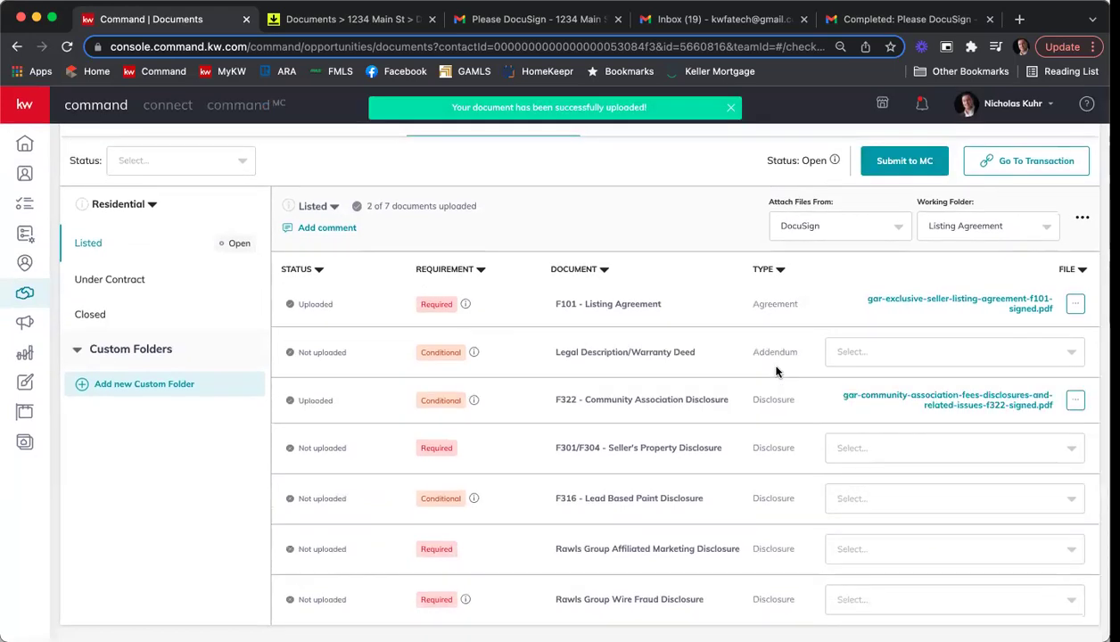
{"action": "left_click", "coordinate": [955, 452]}
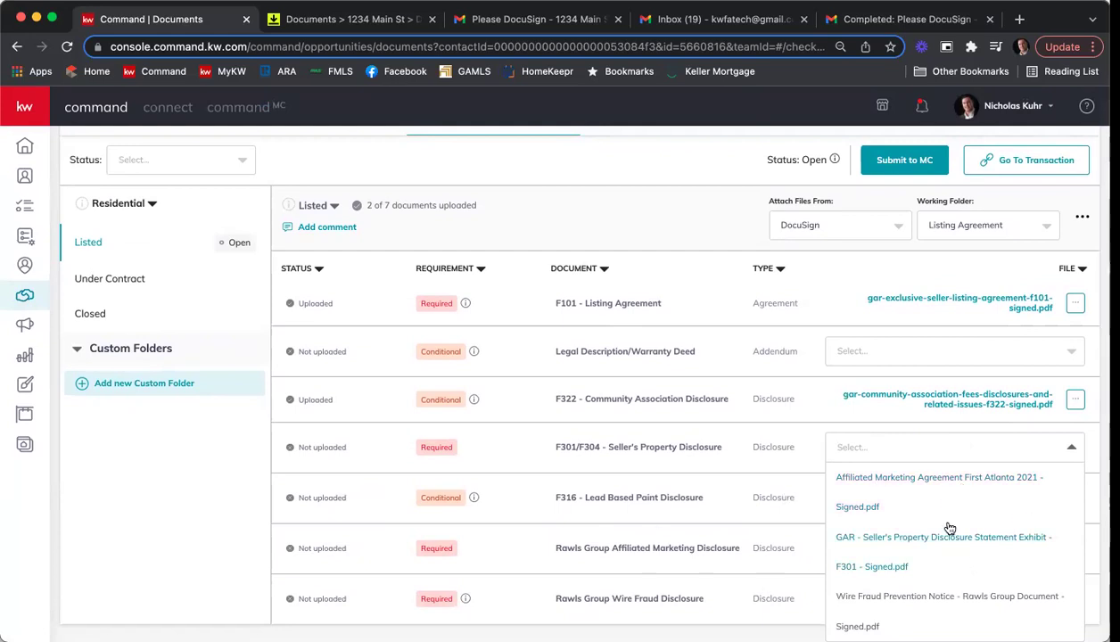
{"action": "left_click", "coordinate": [897, 556]}
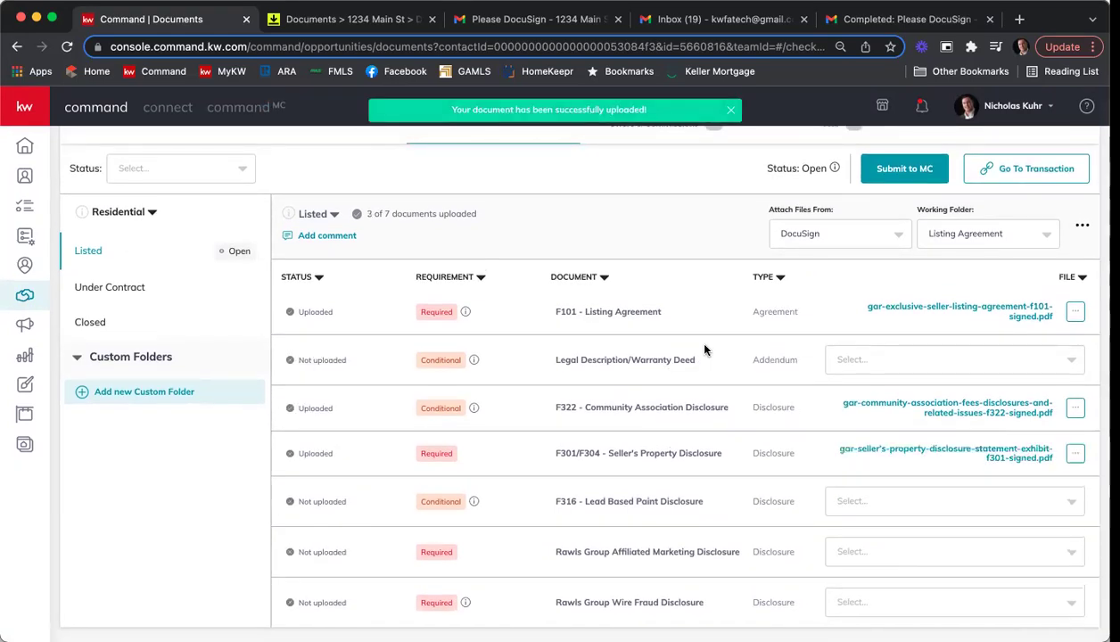
Attach the signed affiliated marketing agreement and wire fraud prevention notice PDFs to their rows.
{"action": "scroll", "coordinate": [891, 544], "scroll_direction": "down", "scroll_amount": 2}
{"action": "left_click", "coordinate": [892, 506]}
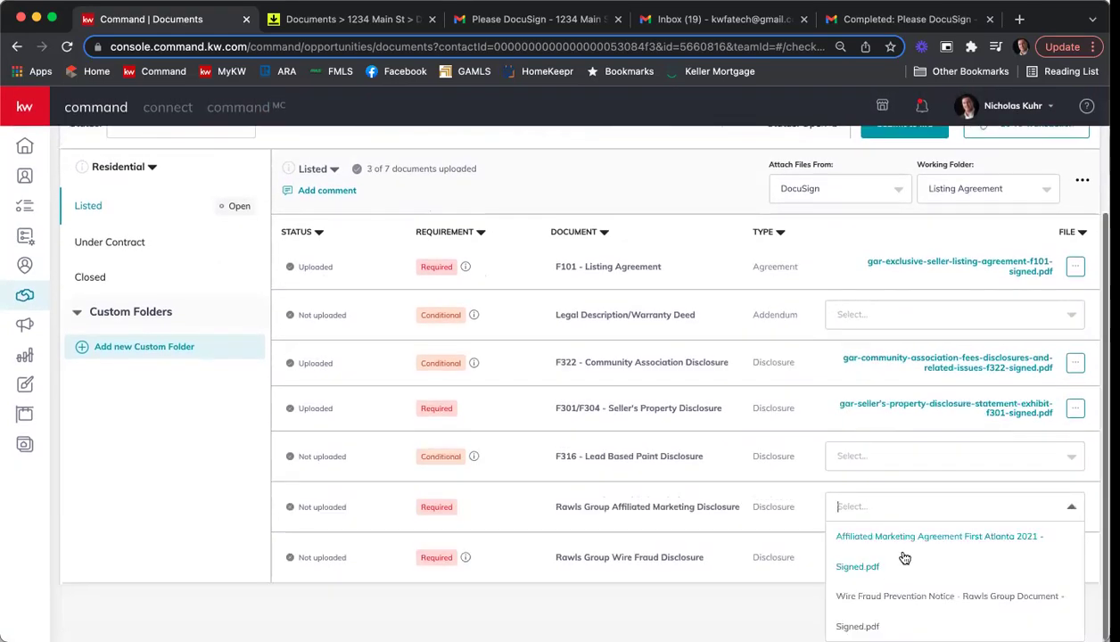
{"action": "left_click", "coordinate": [887, 540]}
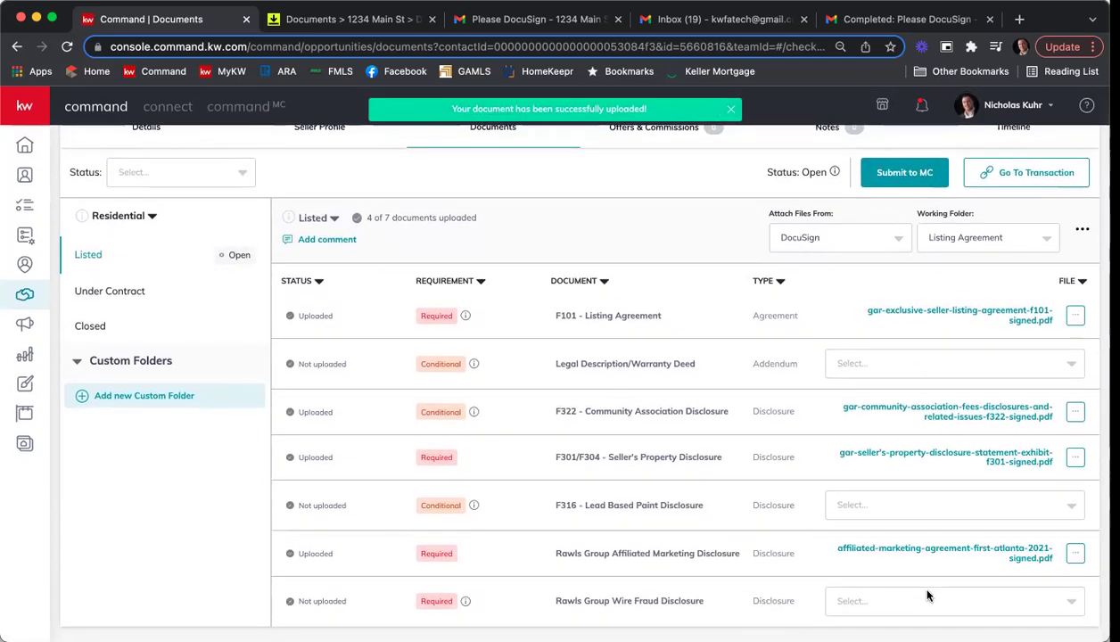
{"action": "left_click", "coordinate": [926, 597]}
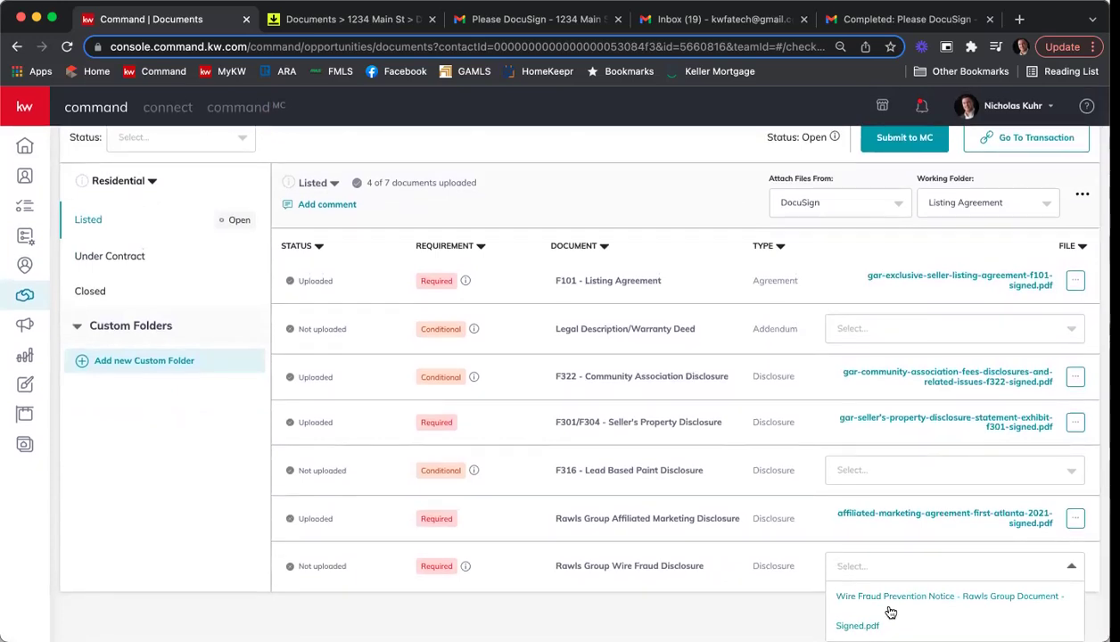
{"action": "left_click", "coordinate": [885, 608]}
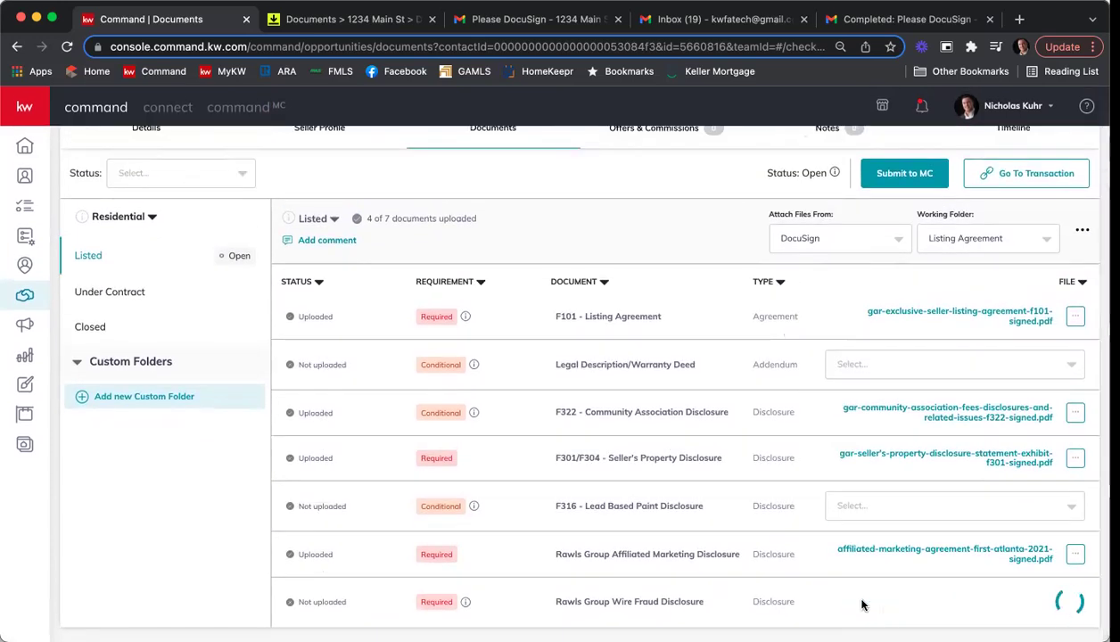